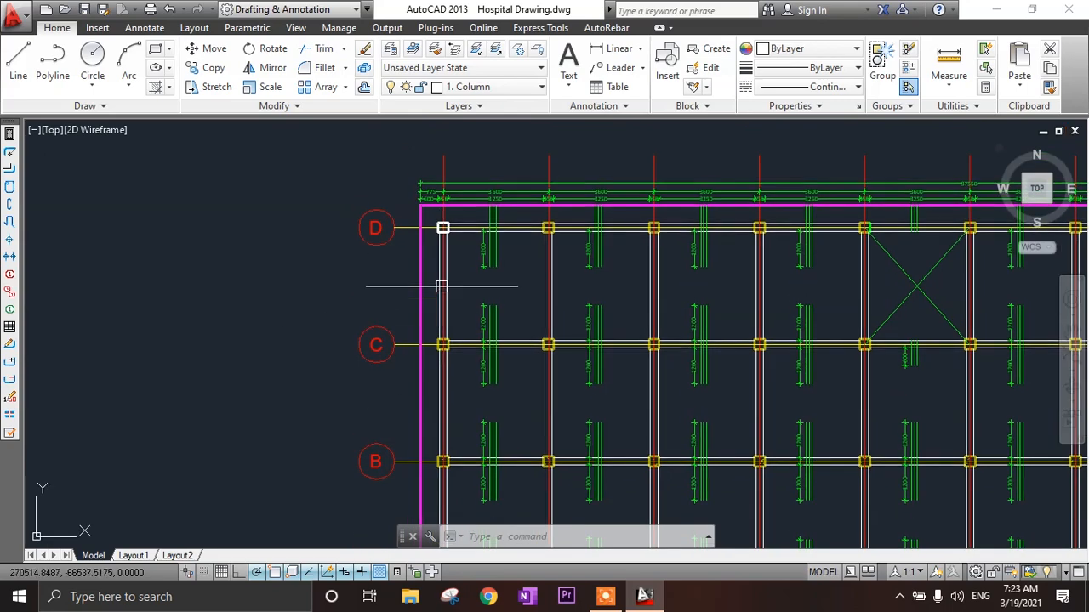
- Copy the columns and beam lines selected along grid 1 of the slab plan to the empty area below the beam detail sheets
{"action": "left_click", "coordinate": [448, 172]}
{"action": "scroll", "coordinate": [448, 173], "scroll_direction": "down", "scroll_amount": 8}
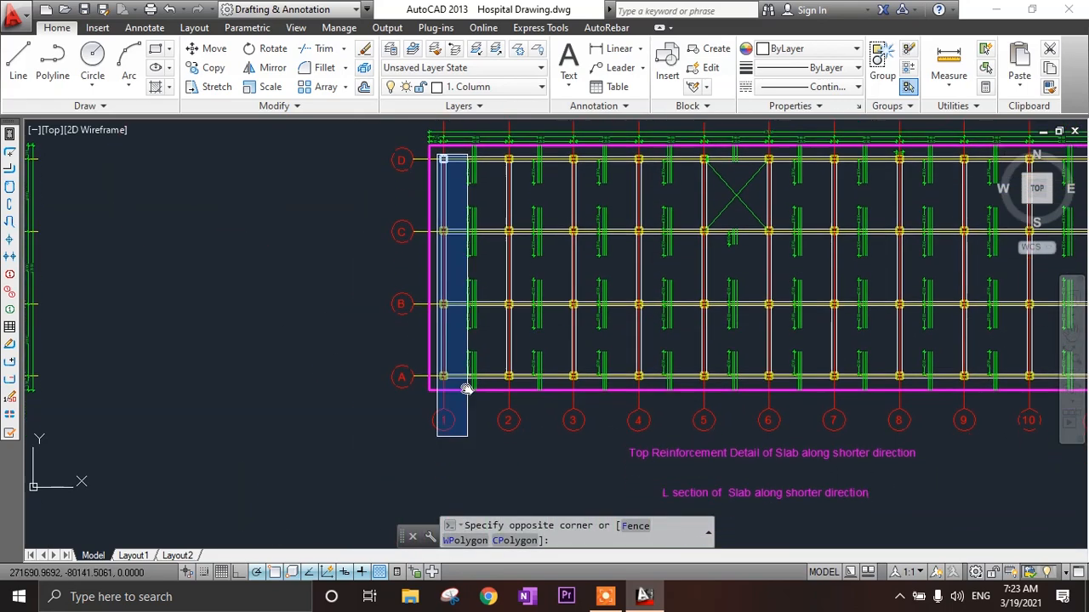
{"action": "scroll", "coordinate": [462, 379], "scroll_direction": "up", "scroll_amount": 5}
{"action": "left_click", "coordinate": [427, 389]}
{"action": "type", "text": "co"}
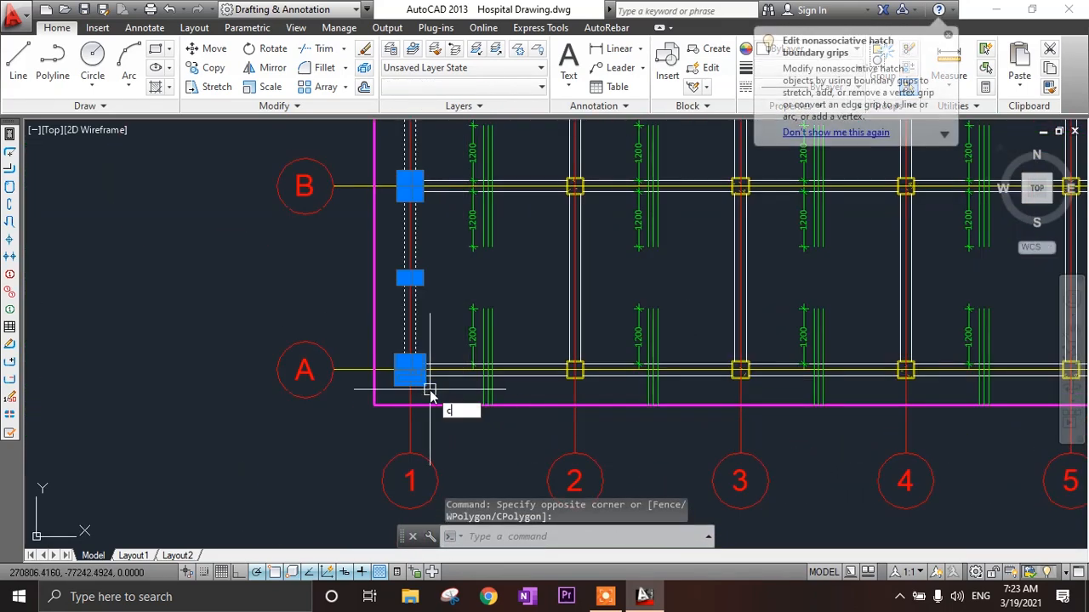
{"action": "key", "text": "Return"}
{"action": "left_click", "coordinate": [417, 378]}
{"action": "scroll", "coordinate": [296, 396], "scroll_direction": "down", "scroll_amount": 10}
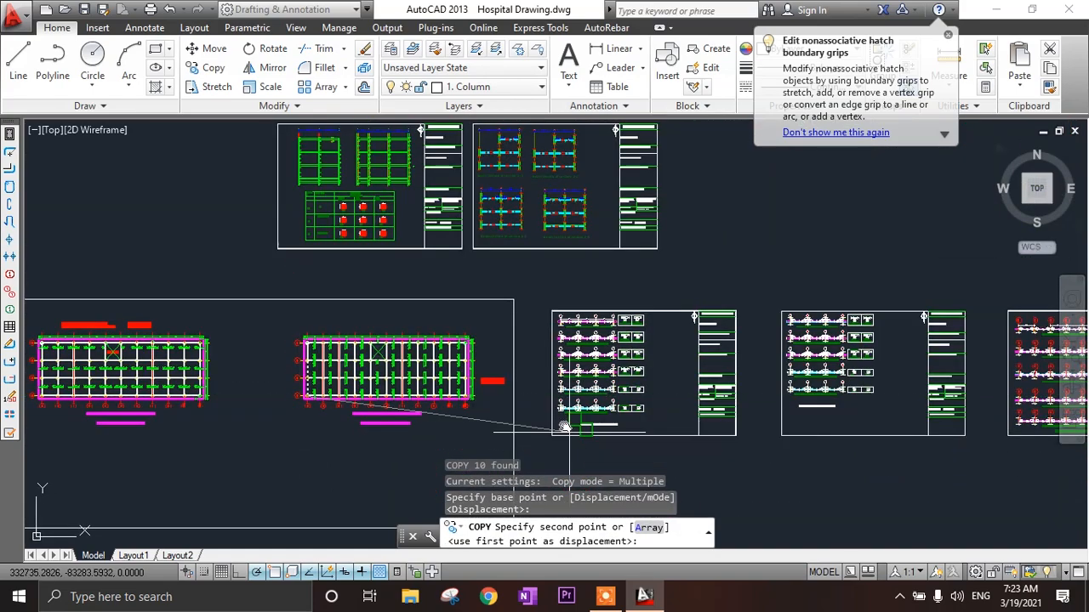
{"action": "middle_click_drag", "start_coordinate": [571, 433], "coordinate": [463, 283]}
{"action": "left_click", "coordinate": [549, 406]}
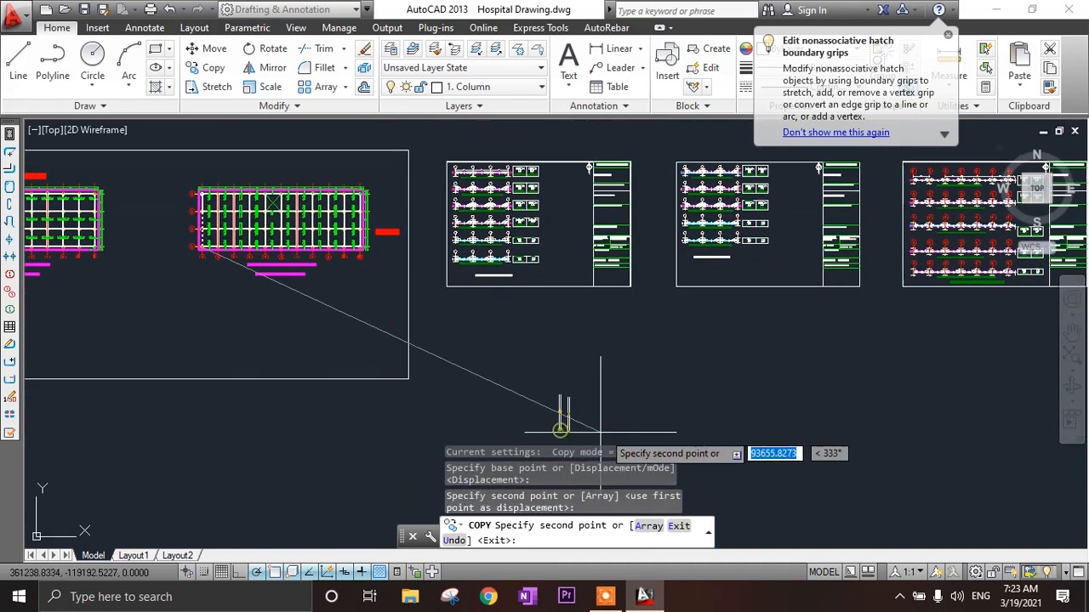
{"action": "scroll", "coordinate": [553, 417], "scroll_direction": "up", "scroll_amount": 5}
{"action": "key", "text": "Escape"}
- Examine the beam reinforcement details along the alphabetic grid and their cross-sections
{"action": "scroll", "coordinate": [614, 425], "scroll_direction": "down", "scroll_amount": 5}
{"action": "scroll", "coordinate": [627, 408], "scroll_direction": "up", "scroll_amount": 8}
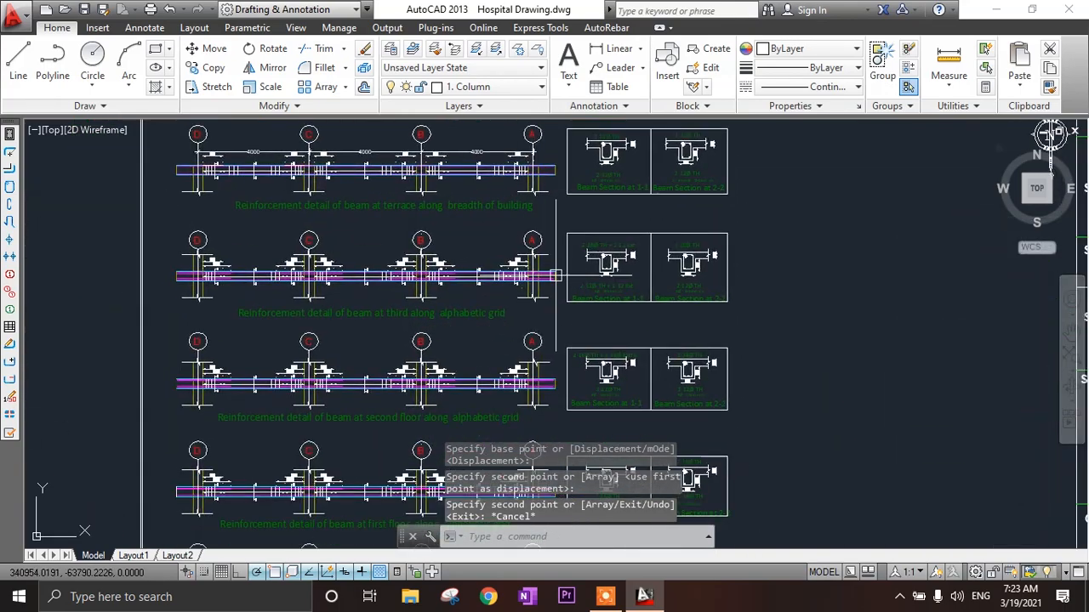
{"action": "scroll", "coordinate": [551, 273], "scroll_direction": "down", "scroll_amount": 5}
{"action": "middle_click_drag", "start_coordinate": [643, 266], "coordinate": [640, 179]}
{"action": "middle_click_drag", "start_coordinate": [561, 364], "coordinate": [323, 304]}
{"action": "scroll", "coordinate": [860, 280], "scroll_direction": "up", "scroll_amount": 4}
{"action": "scroll", "coordinate": [815, 317], "scroll_direction": "down", "scroll_amount": 2}
{"action": "middle_click_drag", "start_coordinate": [809, 350], "coordinate": [797, 296]}
- Copy a column square of the copied beam strip to the open upper end of its beam lines
{"action": "scroll", "coordinate": [743, 353], "scroll_direction": "up", "scroll_amount": 6}
{"action": "mouse_move", "coordinate": [610, 249]}
{"action": "middle_mouse_down"}
{"action": "mouse_move", "coordinate": [619, 293]}
{"action": "mouse_move", "coordinate": [598, 205]}
{"action": "middle_mouse_up"}
{"action": "left_click", "coordinate": [547, 369]}
{"action": "left_click", "coordinate": [651, 447]}
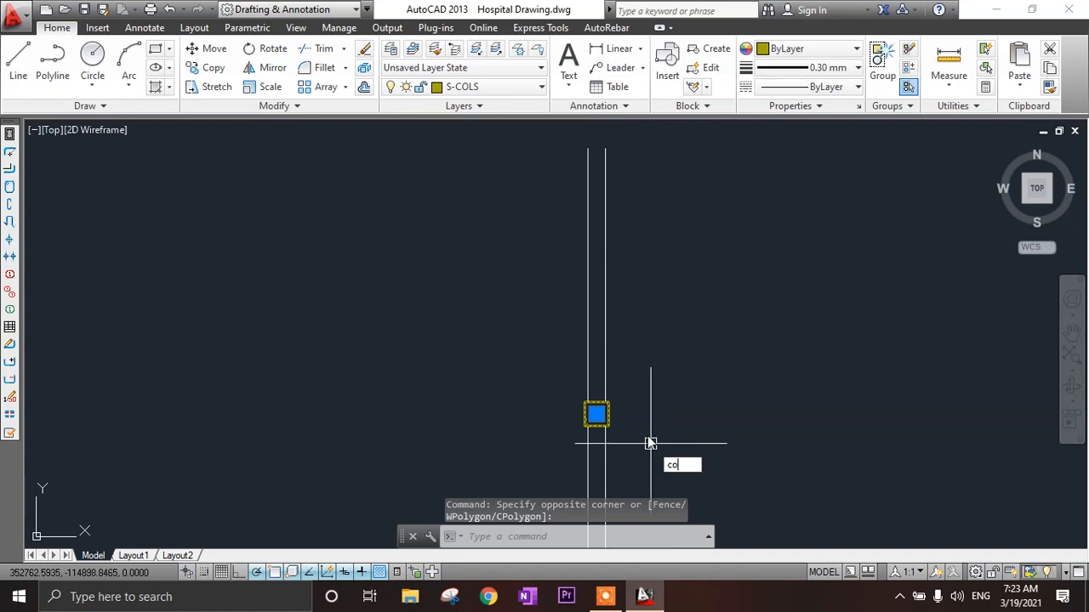
{"action": "type", "text": "co"}
{"action": "key", "text": "Return"}
{"action": "scroll", "coordinate": [620, 441], "scroll_direction": "up", "scroll_amount": 2}
{"action": "left_click", "coordinate": [582, 416]}
{"action": "middle_click_drag", "start_coordinate": [585, 307], "coordinate": [604, 528]}
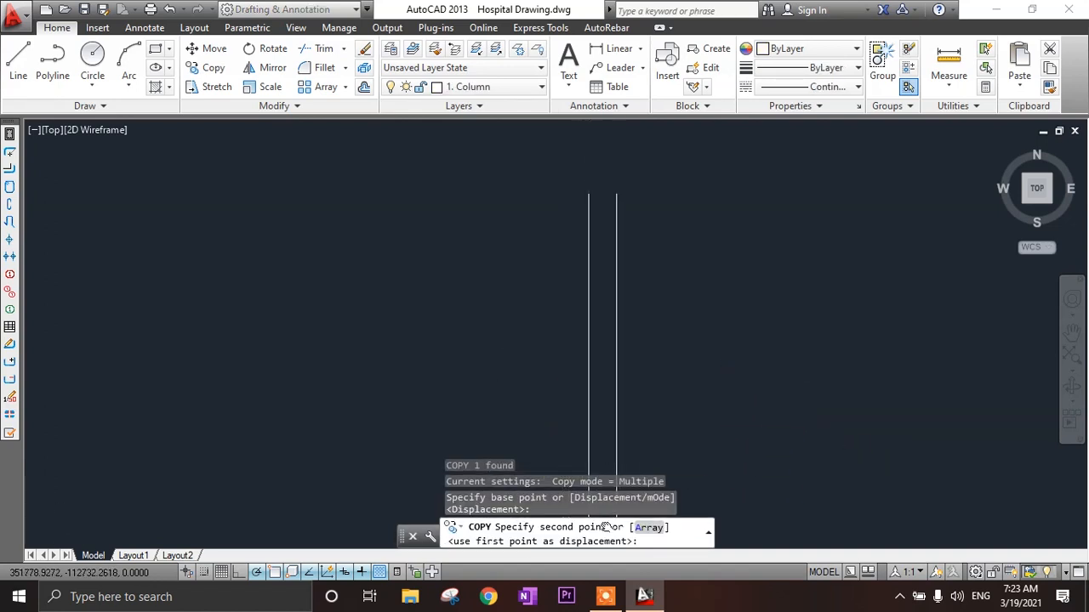
{"action": "left_click", "coordinate": [602, 194]}
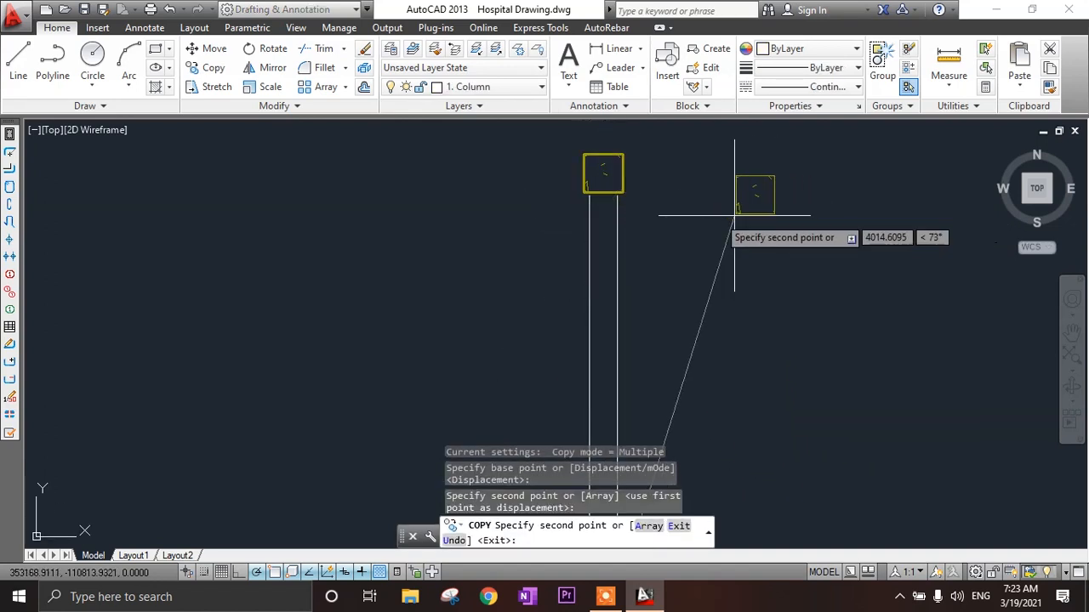
{"action": "scroll", "coordinate": [613, 262], "scroll_direction": "down", "scroll_amount": 2}
{"action": "key", "text": "Escape"}
- Rotate the whole copied beam strip with its three columns by 90 degrees about the bottom column
{"action": "left_click", "coordinate": [526, 166]}
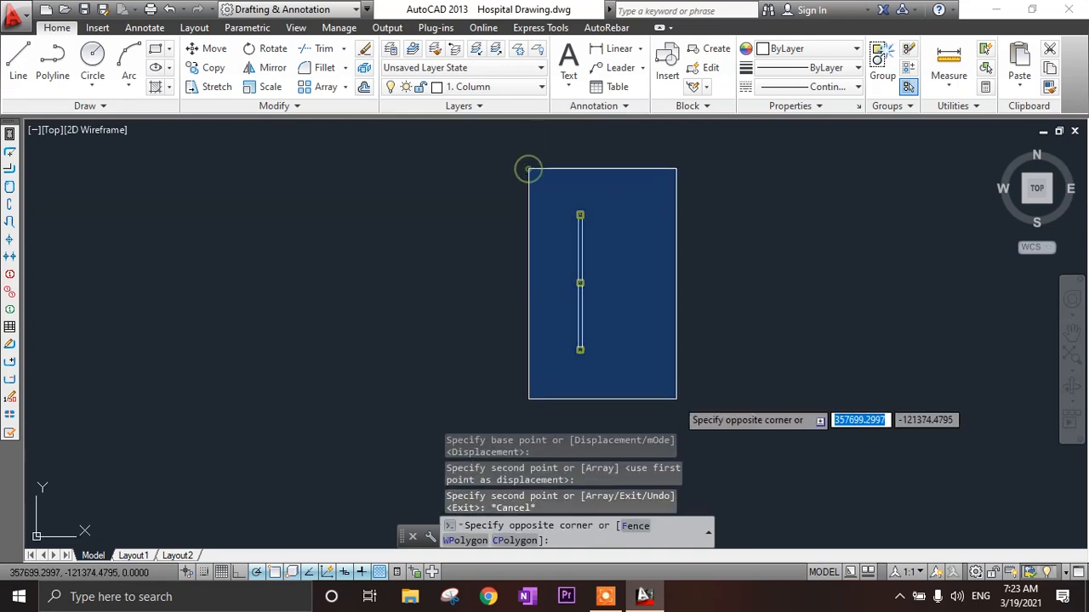
{"action": "left_click", "coordinate": [675, 375]}
{"action": "type", "text": "ro"}
{"action": "key", "text": "Return"}
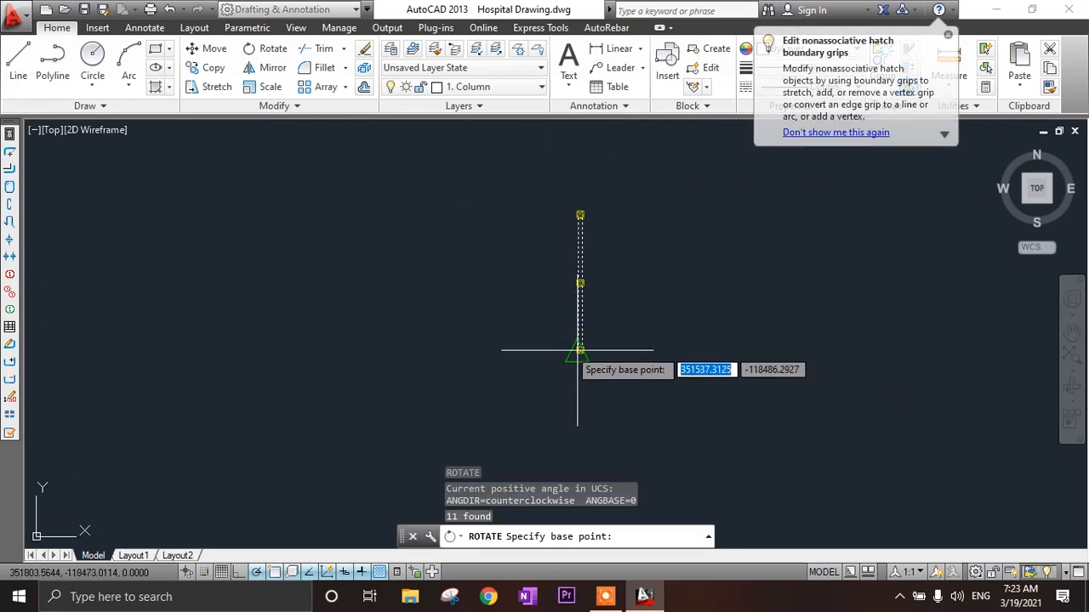
{"action": "left_click", "coordinate": [580, 350]}
{"action": "type", "text": "90"}
{"action": "key", "text": "Return"}
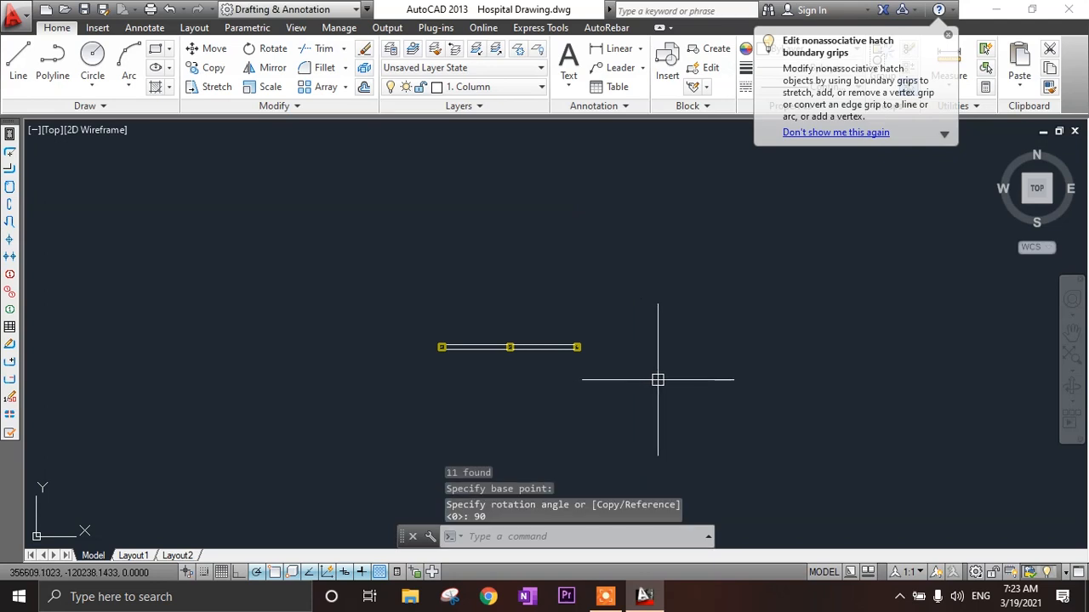
- Extend the short beam lines of the rotated strip to meet the column faces
{"action": "scroll", "coordinate": [564, 335], "scroll_direction": "up", "scroll_amount": 8}
{"action": "key", "text": "Escape"}
{"action": "type", "text": "ex"}
{"action": "key", "text": "Return"}
{"action": "key", "text": "Return"}
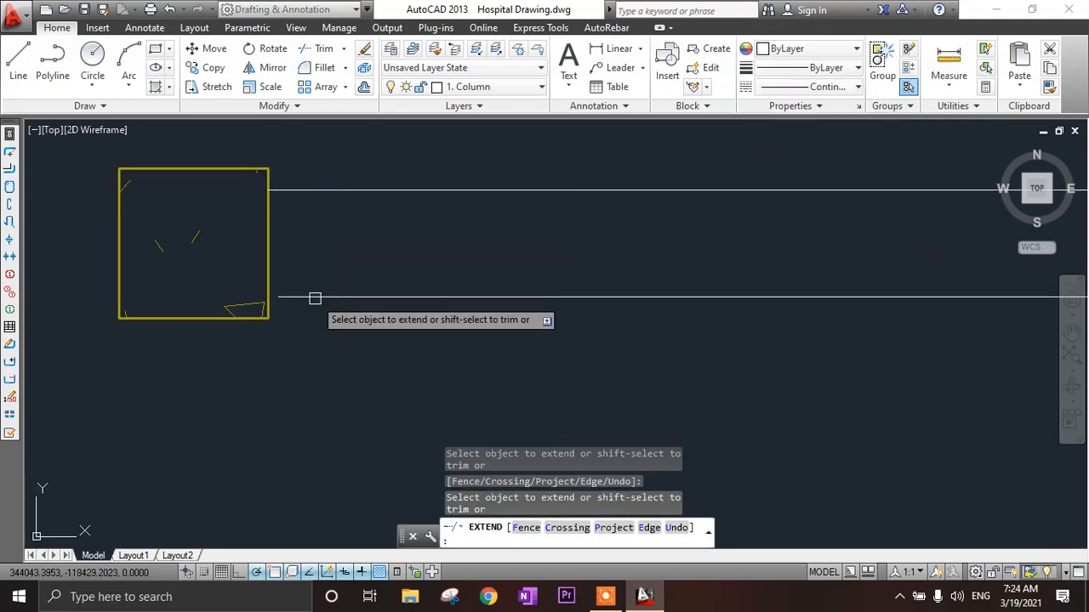
{"action": "scroll", "coordinate": [311, 298], "scroll_direction": "down", "scroll_amount": 8}
{"action": "scroll", "coordinate": [770, 330], "scroll_direction": "up", "scroll_amount": 6}
{"action": "scroll", "coordinate": [916, 246], "scroll_direction": "up", "scroll_amount": 4}
{"action": "scroll", "coordinate": [916, 247], "scroll_direction": "down", "scroll_amount": 8}
{"action": "scroll", "coordinate": [534, 264], "scroll_direction": "up", "scroll_amount": 2}
{"action": "scroll", "coordinate": [510, 341], "scroll_direction": "down", "scroll_amount": 4}
{"action": "key", "text": "Escape"}
{"action": "scroll", "coordinate": [289, 350], "scroll_direction": "up", "scroll_amount": 5}
{"action": "scroll", "coordinate": [492, 336], "scroll_direction": "down", "scroll_amount": 4}
{"action": "type", "text": "o"}
{"action": "key", "text": "Return"}
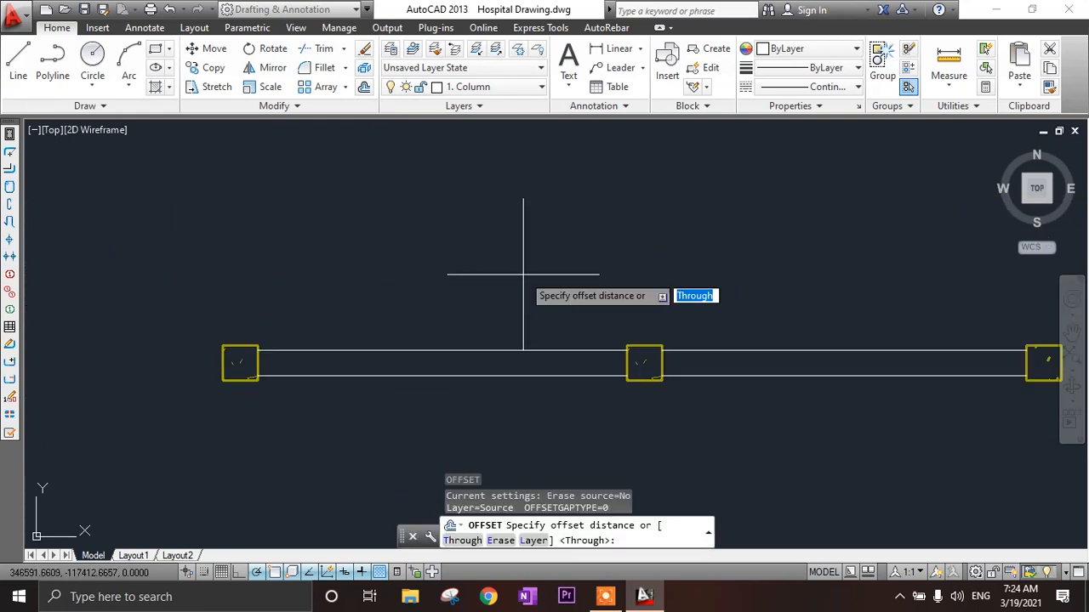
{"action": "key", "text": "Escape"}
- Examine the section details 1-1 and 2-2 of the terrace and floor beams for bar counts and dimensions
{"action": "scroll", "coordinate": [511, 341], "scroll_direction": "down", "scroll_amount": 4}
{"action": "scroll", "coordinate": [671, 262], "scroll_direction": "down", "scroll_amount": 3}
{"action": "scroll", "coordinate": [585, 393], "scroll_direction": "up", "scroll_amount": 2}
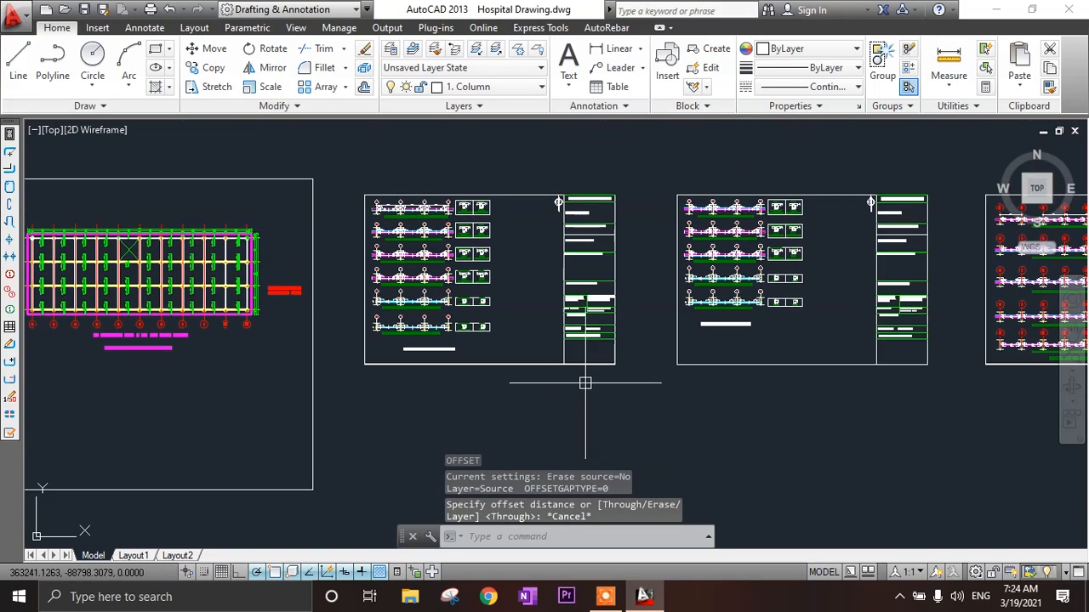
{"action": "scroll", "coordinate": [559, 204], "scroll_direction": "up", "scroll_amount": 10}
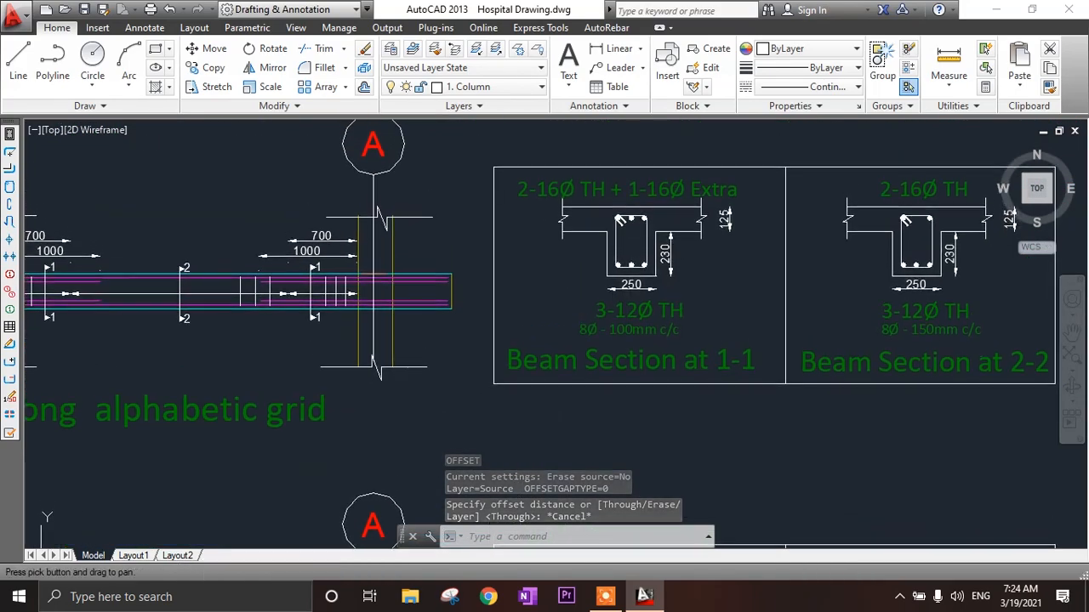
{"action": "middle_click_drag", "start_coordinate": [634, 313], "coordinate": [596, 332]}
{"action": "scroll", "coordinate": [596, 332], "scroll_direction": "up", "scroll_amount": 2}
{"action": "scroll", "coordinate": [570, 343], "scroll_direction": "down", "scroll_amount": 2}
{"action": "scroll", "coordinate": [566, 351], "scroll_direction": "down", "scroll_amount": 6}
{"action": "middle_click_drag", "start_coordinate": [597, 264], "coordinate": [597, 263]}
{"action": "scroll", "coordinate": [586, 274], "scroll_direction": "up", "scroll_amount": 4}
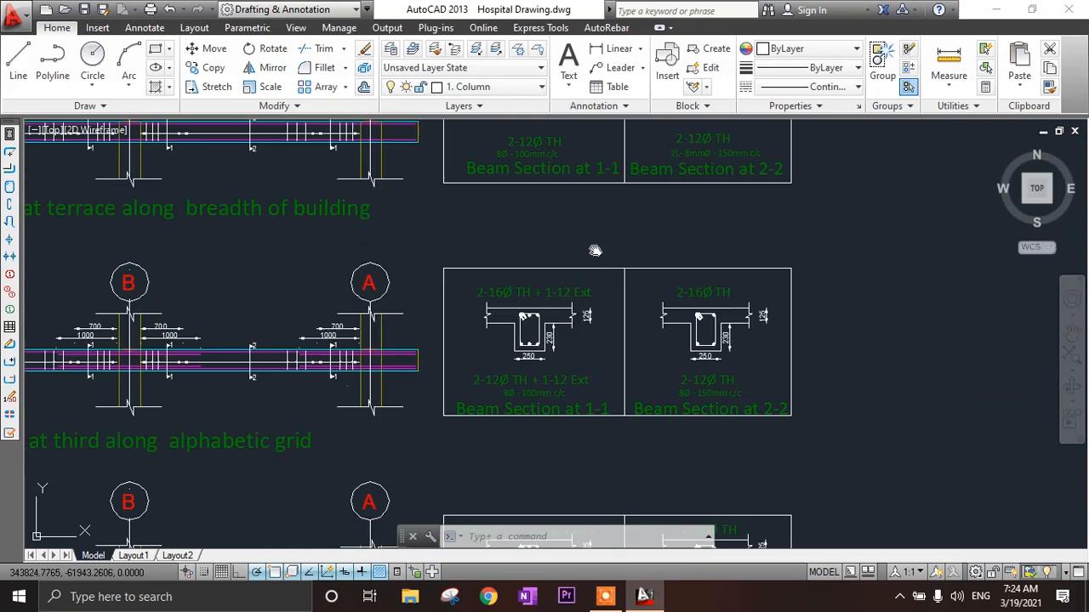
{"action": "left_click", "coordinate": [418, 246]}
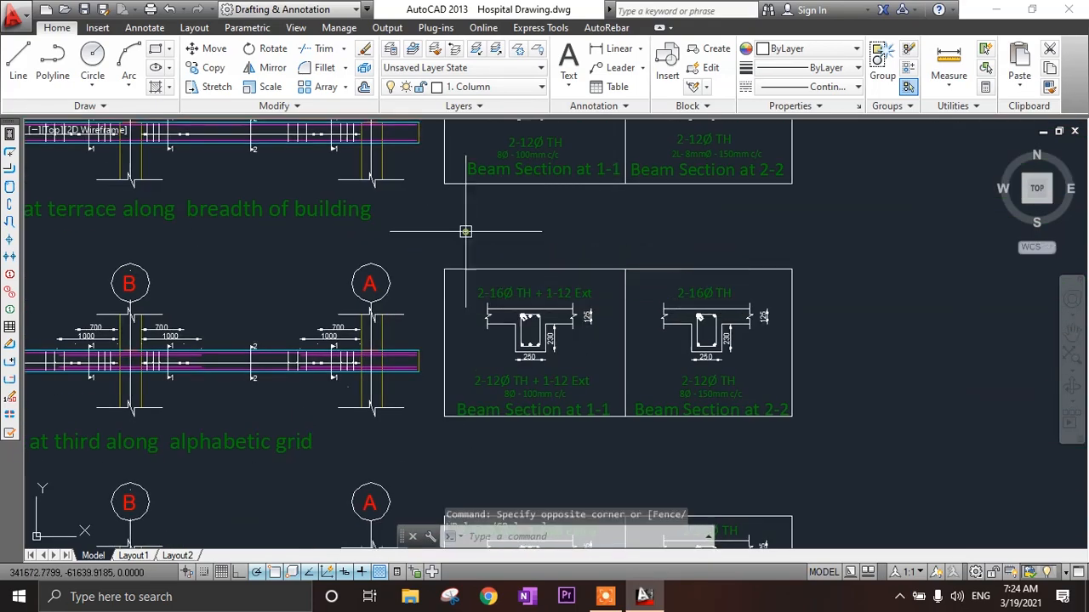
{"action": "scroll", "coordinate": [467, 238], "scroll_direction": "down", "scroll_amount": 2}
{"action": "scroll", "coordinate": [467, 238], "scroll_direction": "up", "scroll_amount": 5}
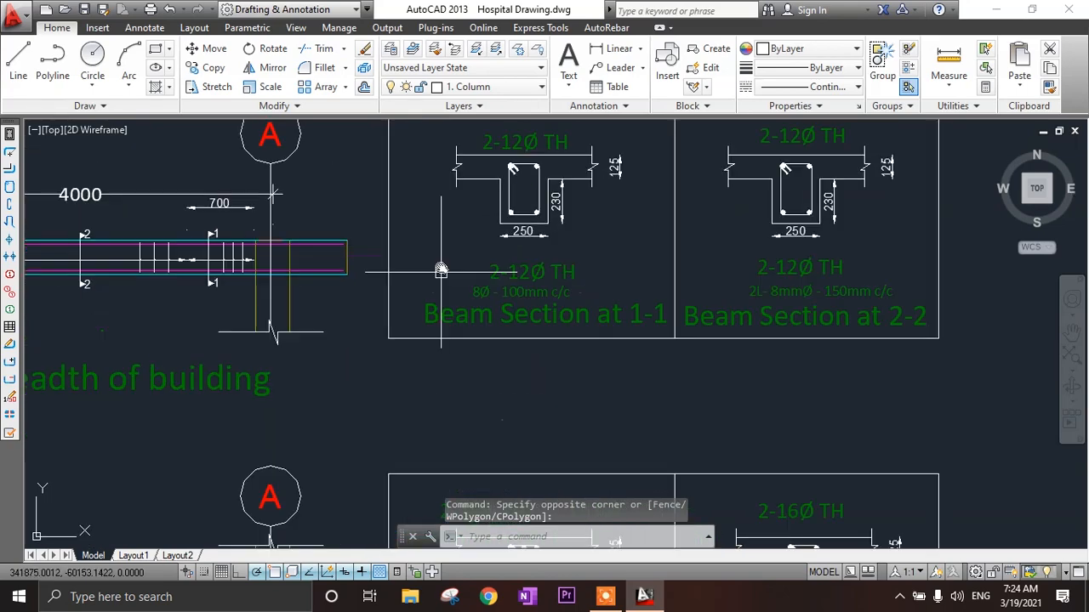
- Copy the framed sections 1-1 and 2-2 of the third-floor alphabetic-grid beam to the space beside the rotated beam strip
{"action": "scroll", "coordinate": [436, 233], "scroll_direction": "down", "scroll_amount": 3}
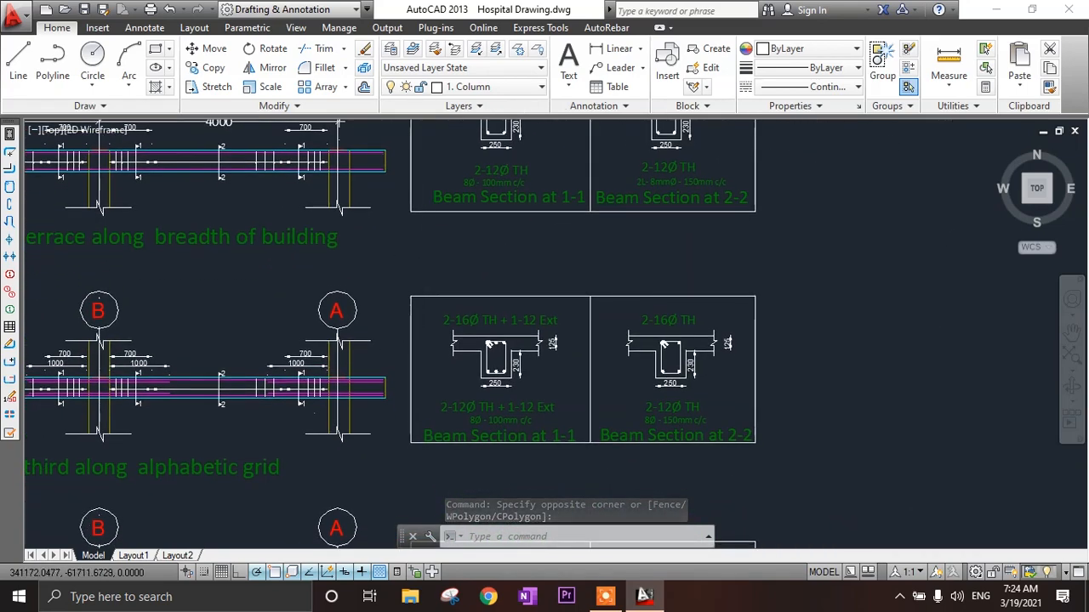
{"action": "left_click", "coordinate": [789, 466]}
{"action": "type", "text": "c"}
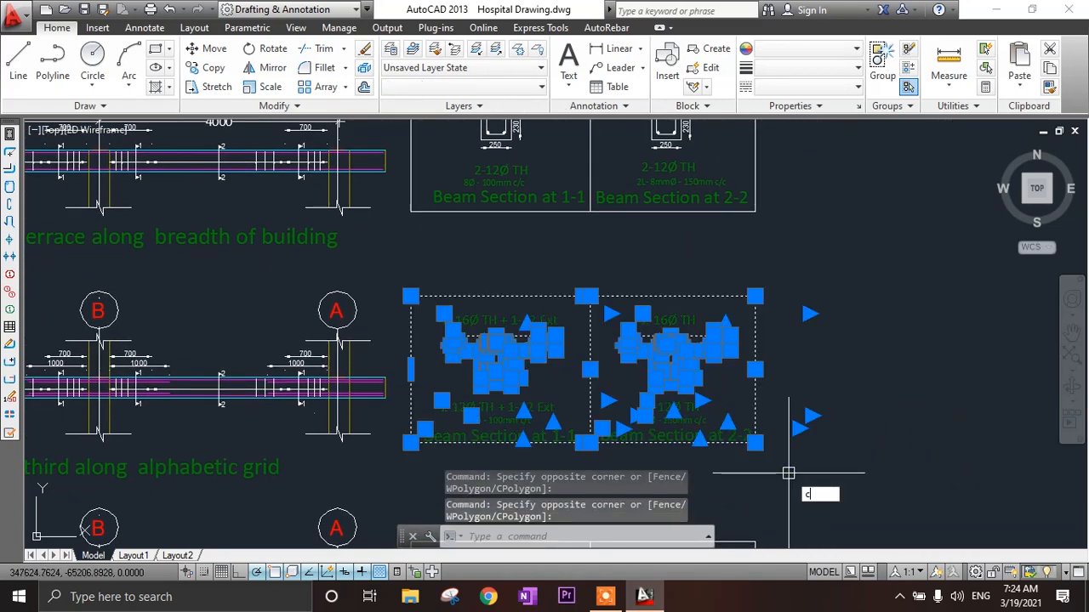
{"action": "type", "text": "o"}
{"action": "key", "text": "Return"}
{"action": "left_click", "coordinate": [413, 440]}
{"action": "scroll", "coordinate": [413, 343], "scroll_direction": "down", "scroll_amount": 2}
{"action": "scroll", "coordinate": [415, 353], "scroll_direction": "down", "scroll_amount": 7}
{"action": "middle_click_drag", "start_coordinate": [447, 362], "coordinate": [467, 191]}
{"action": "middle_click_drag", "start_coordinate": [498, 385], "coordinate": [489, 149]}
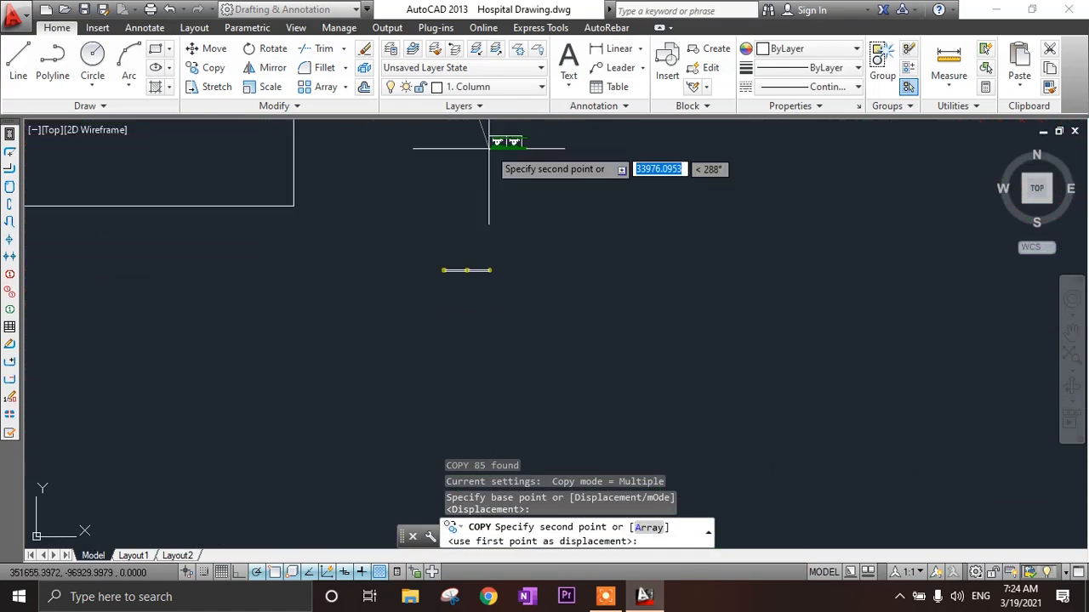
{"action": "scroll", "coordinate": [496, 255], "scroll_direction": "up", "scroll_amount": 10}
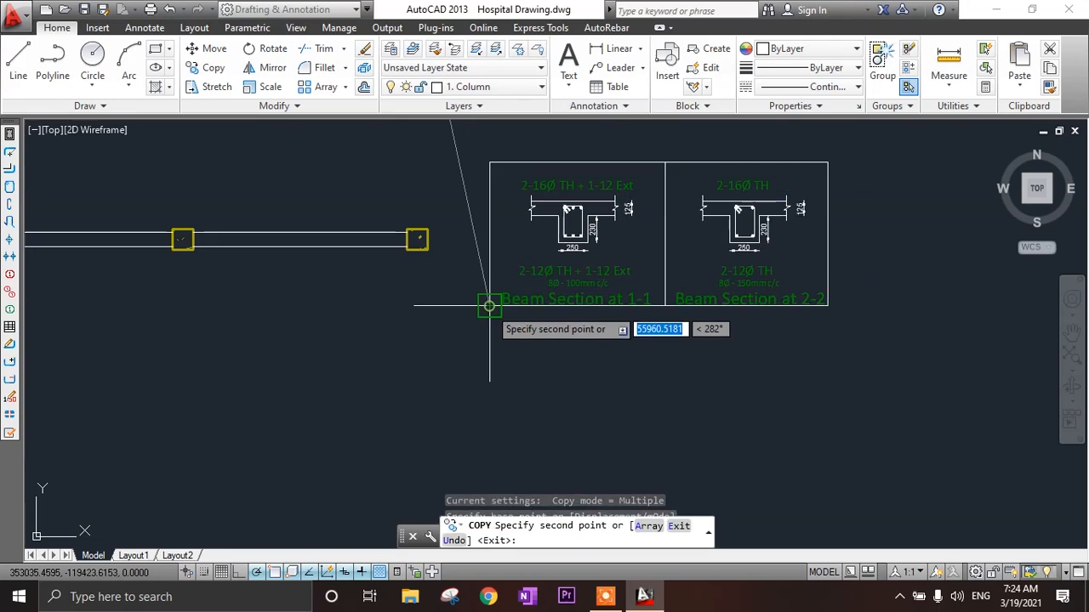
{"action": "key", "text": "Escape"}
- Offset the upper beam line inward by 25 twice in both spans of the rotated strip
{"action": "middle_click_drag", "start_coordinate": [262, 276], "coordinate": [602, 331]}
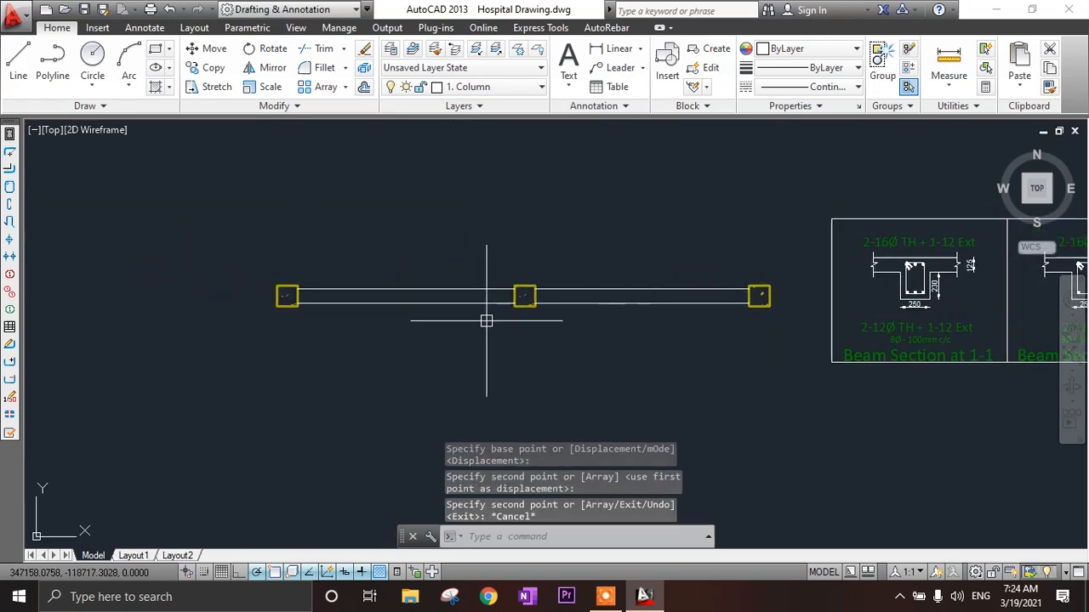
{"action": "middle_click_drag", "start_coordinate": [486, 321], "coordinate": [425, 325]}
{"action": "scroll", "coordinate": [806, 247], "scroll_direction": "up", "scroll_amount": 2}
{"action": "scroll", "coordinate": [958, 240], "scroll_direction": "down", "scroll_amount": 2}
{"action": "scroll", "coordinate": [462, 291], "scroll_direction": "up", "scroll_amount": 2}
{"action": "type", "text": "o"}
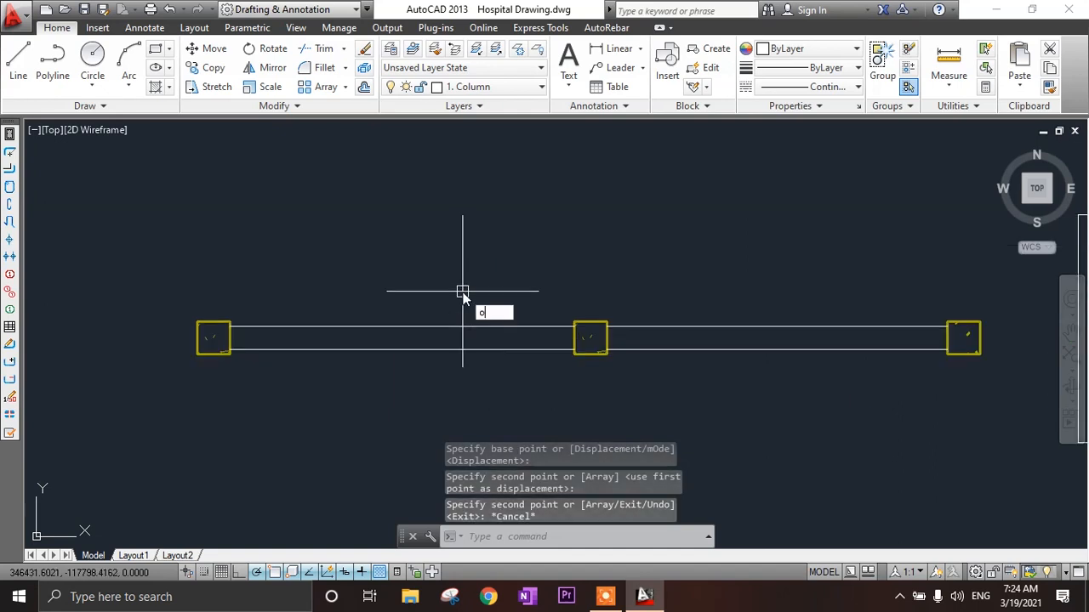
{"action": "key", "text": "Return"}
{"action": "type", "text": "25"}
{"action": "key", "text": "Return"}
{"action": "scroll", "coordinate": [462, 291], "scroll_direction": "up", "scroll_amount": 2}
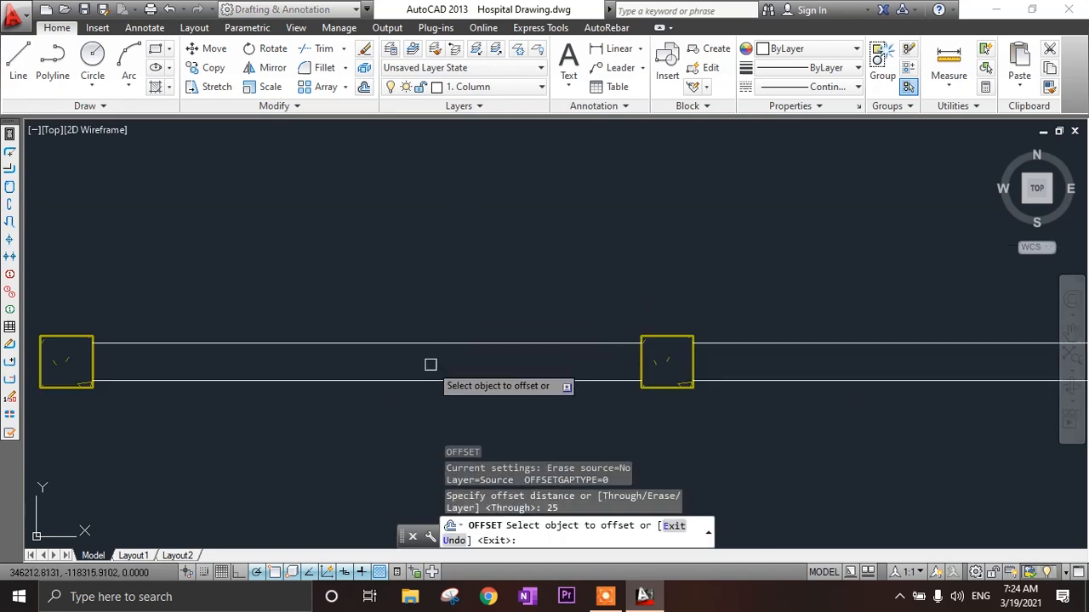
{"action": "left_click", "coordinate": [444, 347]}
{"action": "left_click", "coordinate": [445, 391]}
{"action": "left_click", "coordinate": [770, 348]}
{"action": "left_click", "coordinate": [785, 401]}
{"action": "scroll", "coordinate": [469, 405], "scroll_direction": "up", "scroll_amount": 5}
{"action": "scroll", "coordinate": [499, 250], "scroll_direction": "down", "scroll_amount": 3}
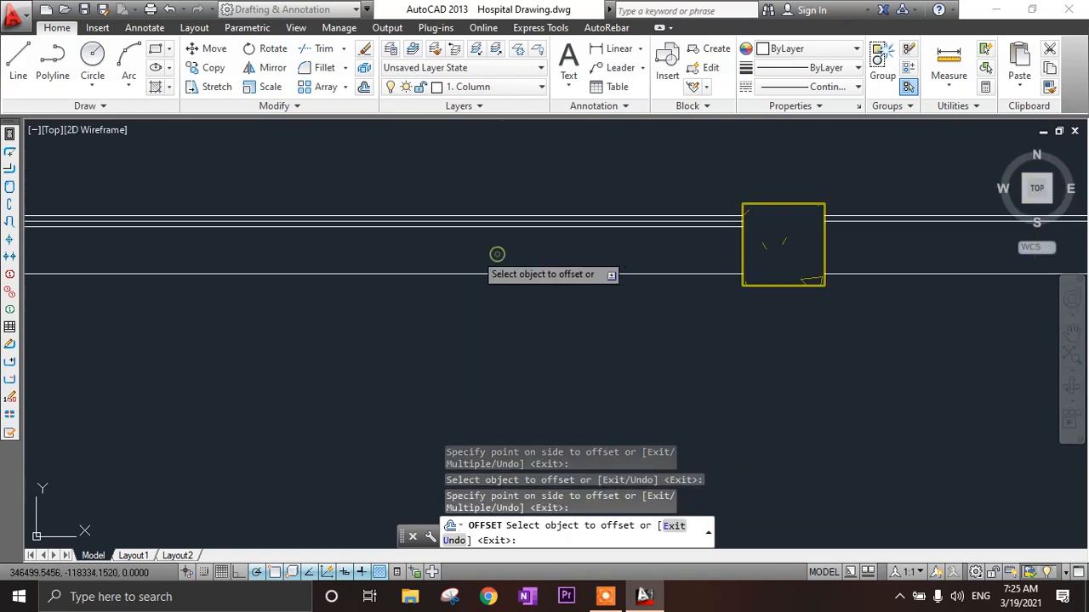
{"action": "scroll", "coordinate": [885, 245], "scroll_direction": "up", "scroll_amount": 3}
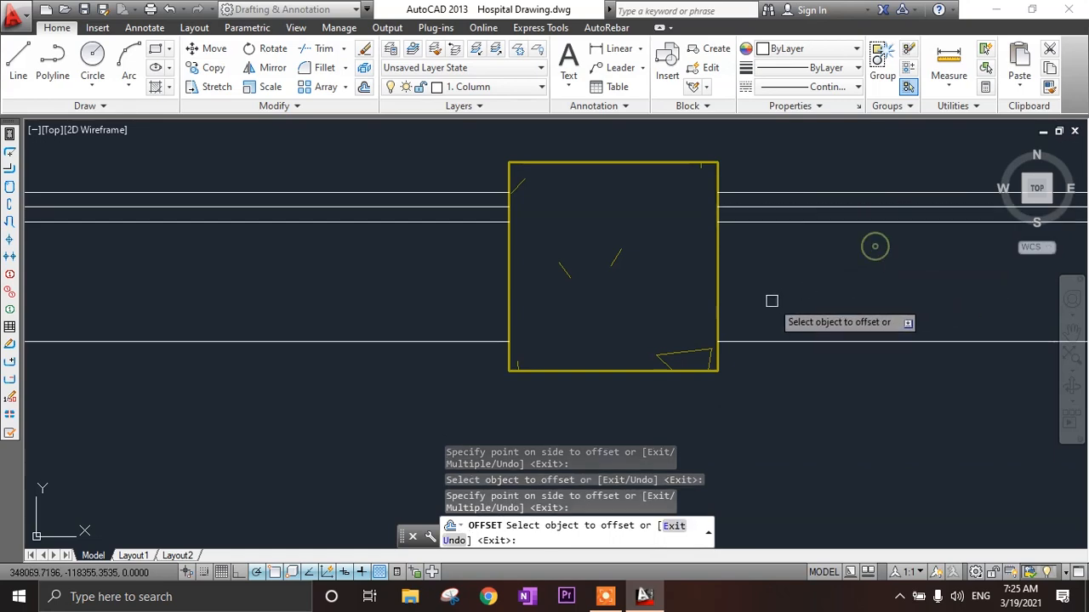
{"action": "key", "text": "Escape"}
- Delete the middle bottom bar from the copied beam section 1-1
{"action": "scroll", "coordinate": [633, 307], "scroll_direction": "down", "scroll_amount": 7}
{"action": "mouse_move", "coordinate": [765, 367]}
{"action": "middle_mouse_down"}
{"action": "mouse_move", "coordinate": [554, 390]}
{"action": "mouse_move", "coordinate": [740, 418]}
{"action": "mouse_move", "coordinate": [741, 401]}
{"action": "mouse_move", "coordinate": [728, 446]}
{"action": "middle_mouse_up"}
{"action": "scroll", "coordinate": [740, 402], "scroll_direction": "up", "scroll_amount": 6}
{"action": "scroll", "coordinate": [729, 453], "scroll_direction": "down", "scroll_amount": 4}
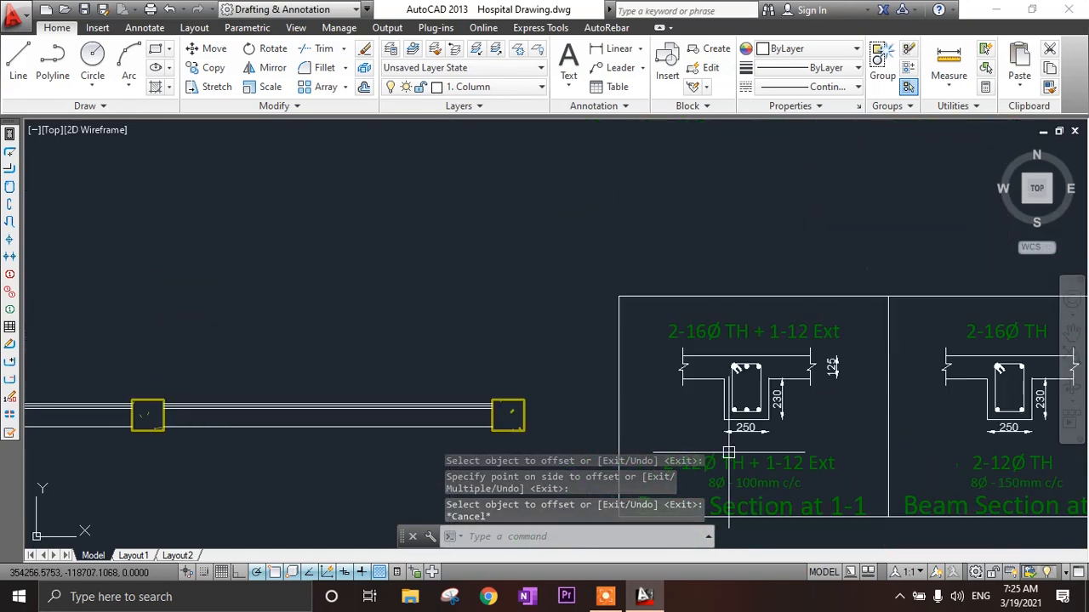
{"action": "scroll", "coordinate": [744, 441], "scroll_direction": "up", "scroll_amount": 8}
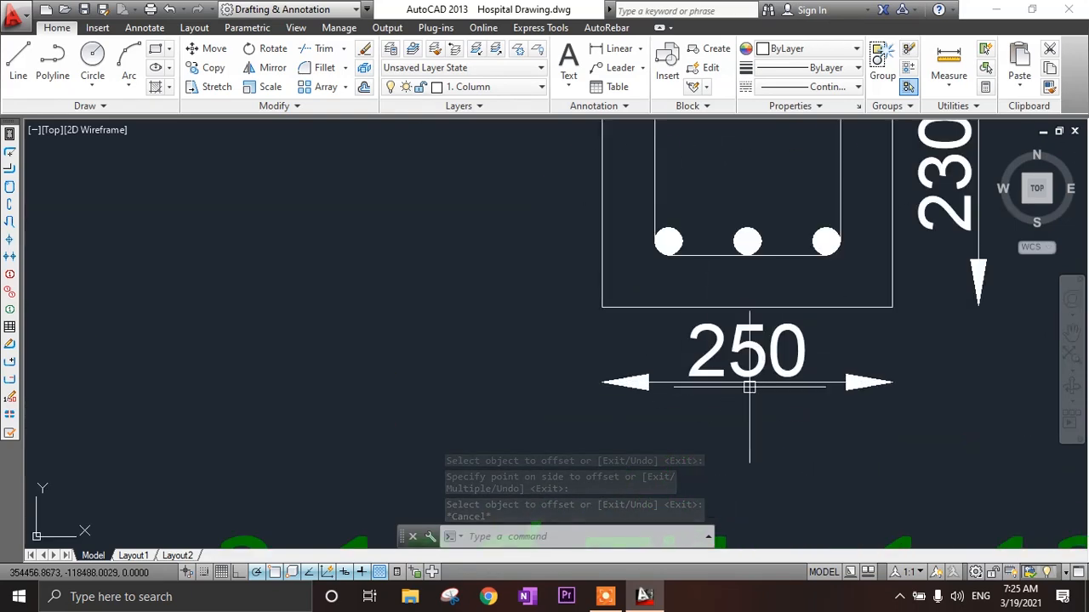
{"action": "left_click", "coordinate": [724, 215]}
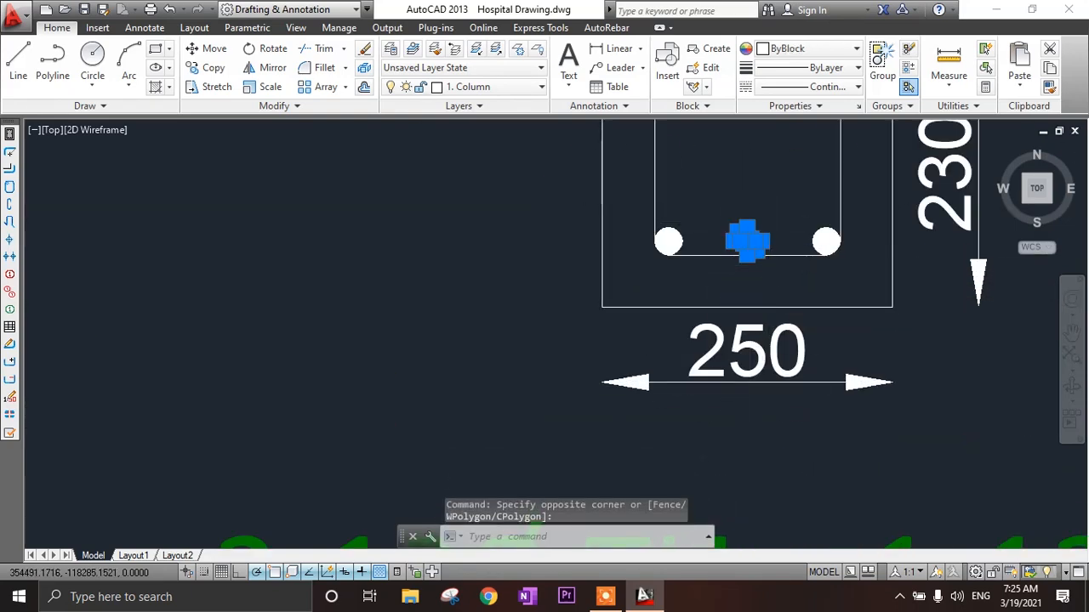
{"action": "left_click", "coordinate": [770, 260]}
{"action": "key", "text": "Delete"}
- Shorten the bottom bar label of the copied section 1-1 to "2-12Ø TH" and centre it under the section
{"action": "scroll", "coordinate": [749, 262], "scroll_direction": "down", "scroll_amount": 8}
{"action": "scroll", "coordinate": [757, 311], "scroll_direction": "up", "scroll_amount": 4}
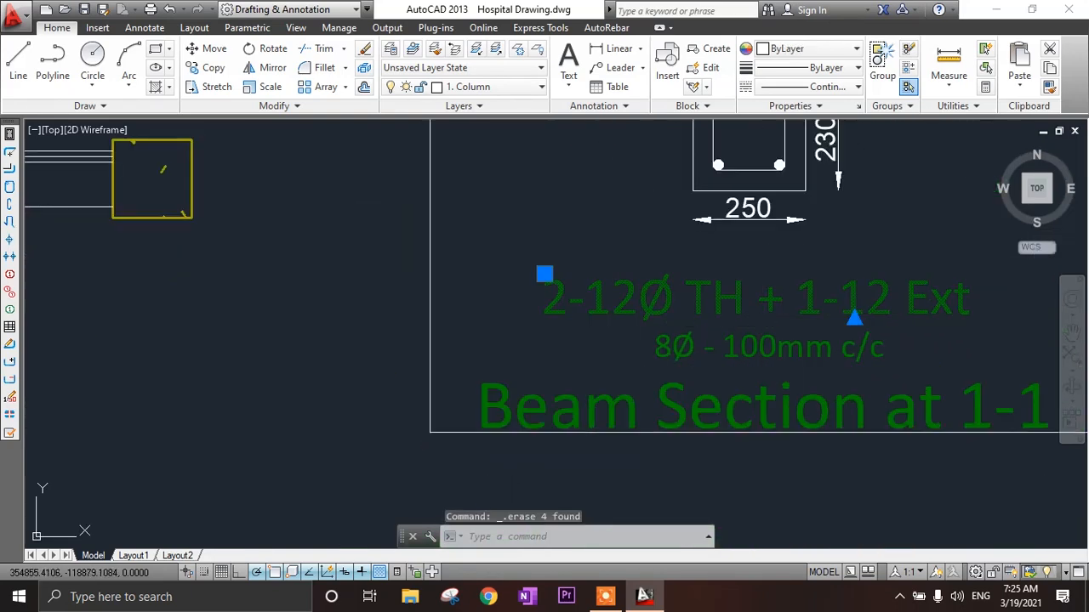
{"action": "double_click", "coordinate": [838, 308]}
{"action": "left_click_drag", "start_coordinate": [994, 300], "coordinate": [867, 300]}
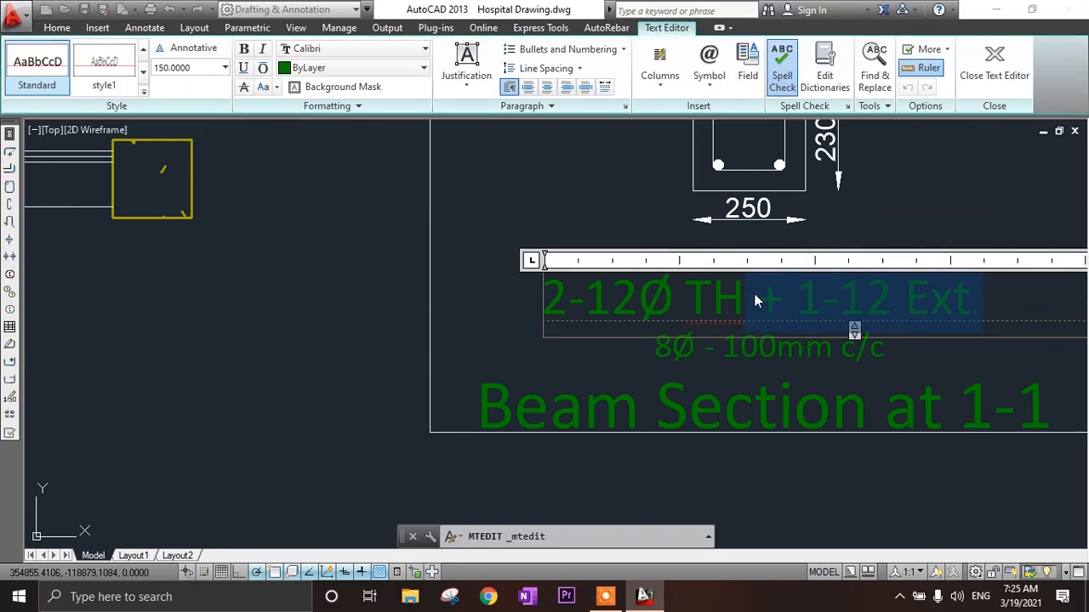
{"action": "left_click", "coordinate": [571, 214]}
{"action": "left_click", "coordinate": [671, 302]}
{"action": "left_click", "coordinate": [543, 273]}
{"action": "key", "text": "Escape"}
{"action": "scroll", "coordinate": [627, 417], "scroll_direction": "down", "scroll_amount": 4}
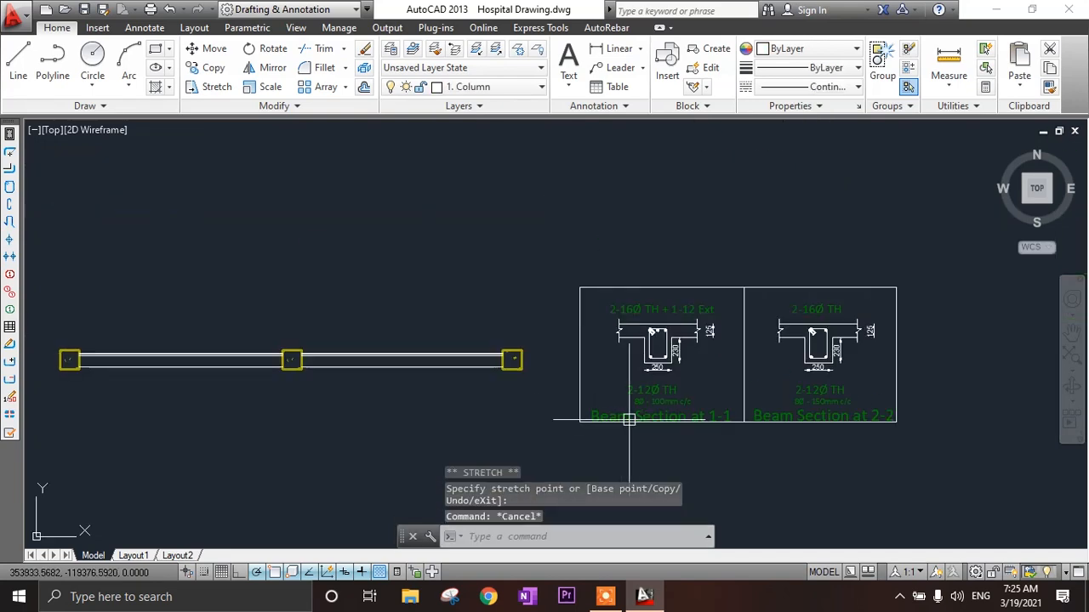
- Offset the lower beam line inward by 25 in both spans of the beam strip
{"action": "scroll", "coordinate": [645, 428], "scroll_direction": "up", "scroll_amount": 2}
{"action": "scroll", "coordinate": [630, 431], "scroll_direction": "down", "scroll_amount": 2}
{"action": "scroll", "coordinate": [833, 413], "scroll_direction": "up", "scroll_amount": 3}
{"action": "scroll", "coordinate": [340, 400], "scroll_direction": "down", "scroll_amount": 3}
{"action": "scroll", "coordinate": [345, 403], "scroll_direction": "up", "scroll_amount": 6}
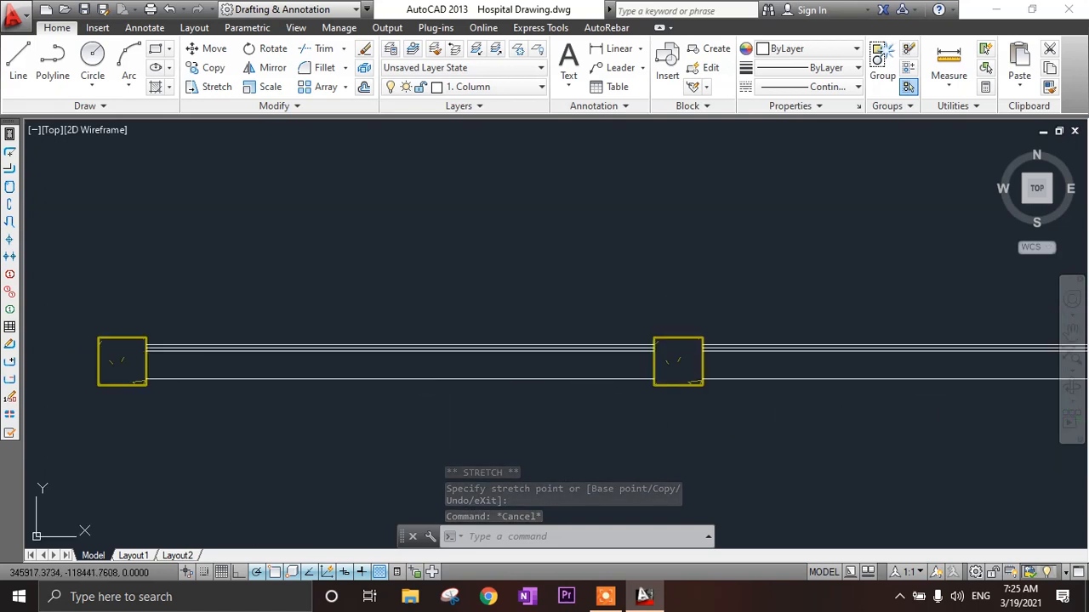
{"action": "type", "text": "o"}
{"action": "key", "text": "Return"}
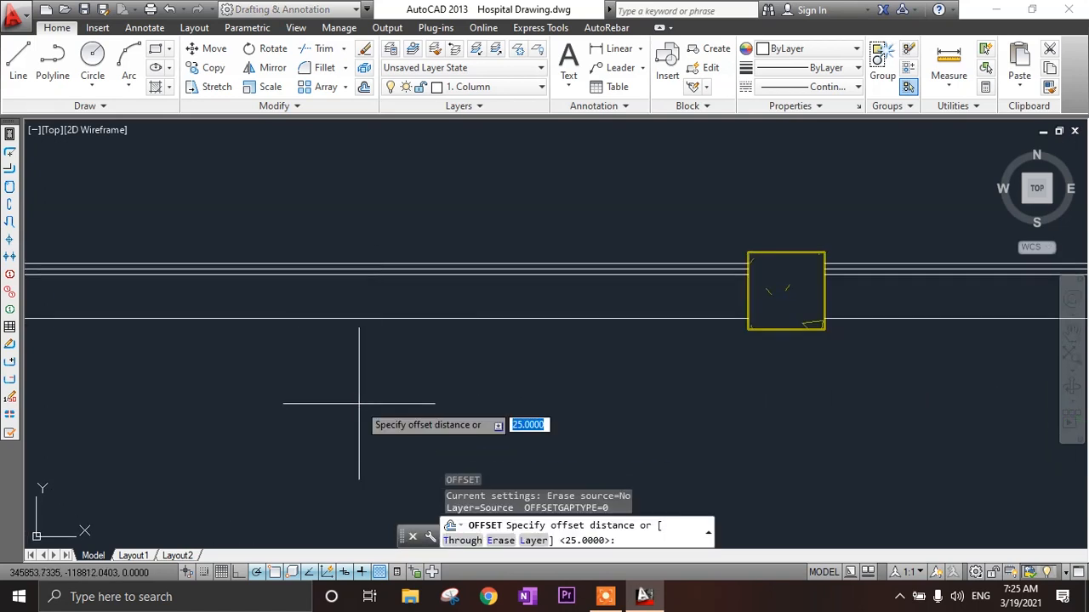
{"action": "key", "text": "Return"}
{"action": "scroll", "coordinate": [358, 404], "scroll_direction": "down", "scroll_amount": 3}
{"action": "middle_click_drag", "start_coordinate": [385, 387], "coordinate": [318, 345]}
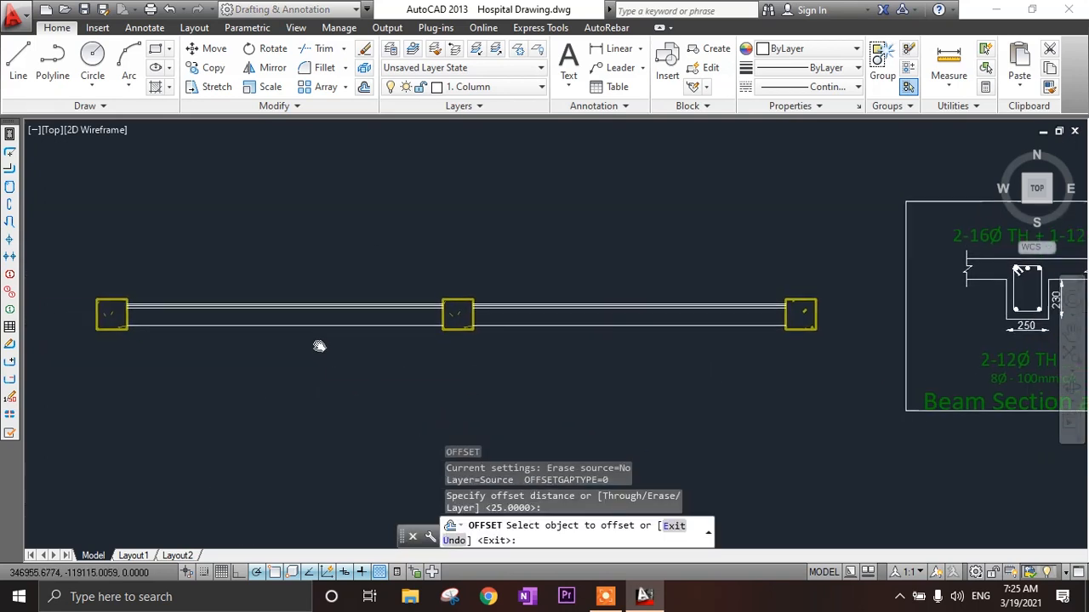
{"action": "scroll", "coordinate": [329, 314], "scroll_direction": "up", "scroll_amount": 3}
{"action": "left_click", "coordinate": [328, 336]}
{"action": "left_click", "coordinate": [325, 301]}
{"action": "scroll", "coordinate": [267, 350], "scroll_direction": "down", "scroll_amount": 2}
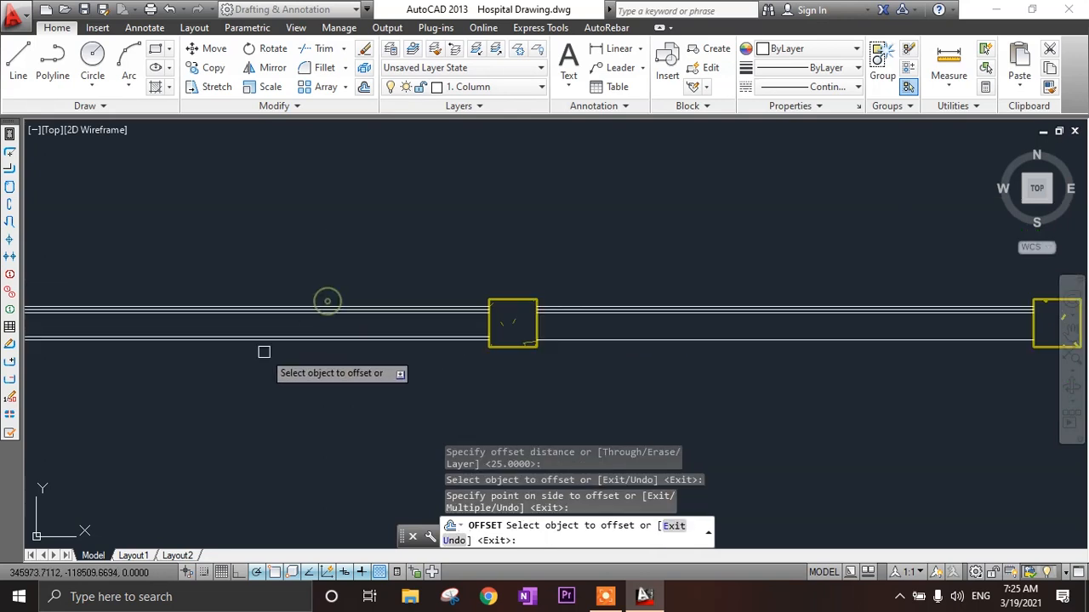
{"action": "scroll", "coordinate": [673, 335], "scroll_direction": "up", "scroll_amount": 2}
{"action": "left_click", "coordinate": [671, 336]}
{"action": "left_click", "coordinate": [667, 303]}
{"action": "scroll", "coordinate": [589, 392], "scroll_direction": "down", "scroll_amount": 3}
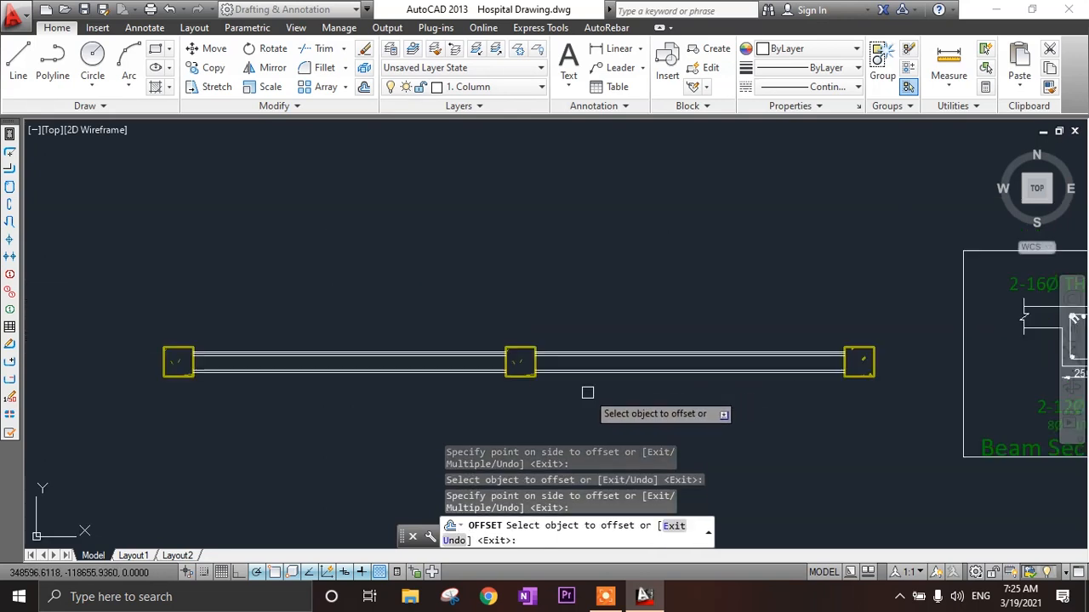
{"action": "key", "text": "Escape"}
{"action": "middle_click_drag", "start_coordinate": [593, 391], "coordinate": [615, 287]}
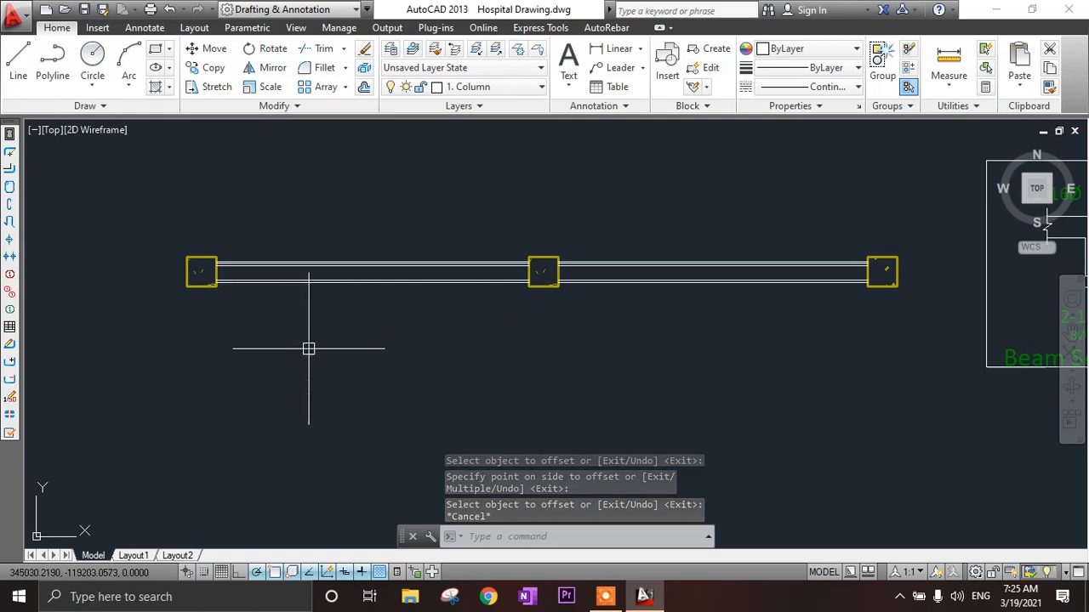
- Add a linear dimension above the first span, between the top-edge midpoints of the left and middle columns
{"action": "left_click", "coordinate": [619, 49]}
{"action": "scroll", "coordinate": [196, 268], "scroll_direction": "up", "scroll_amount": 3}
{"action": "left_click", "coordinate": [268, 226]}
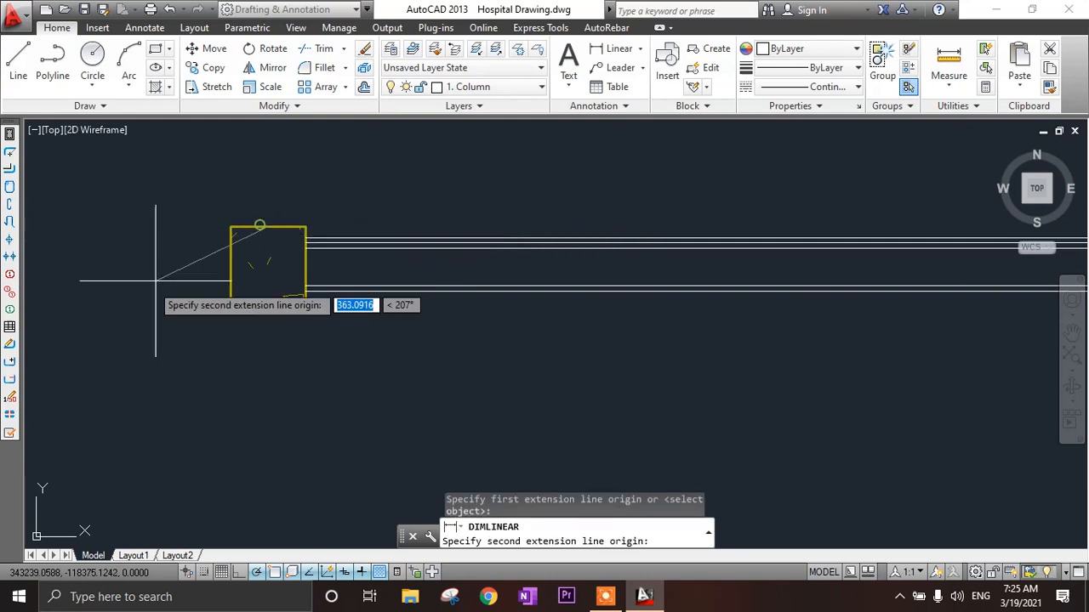
{"action": "scroll", "coordinate": [162, 255], "scroll_direction": "down", "scroll_amount": 3}
{"action": "scroll", "coordinate": [498, 303], "scroll_direction": "up", "scroll_amount": 5}
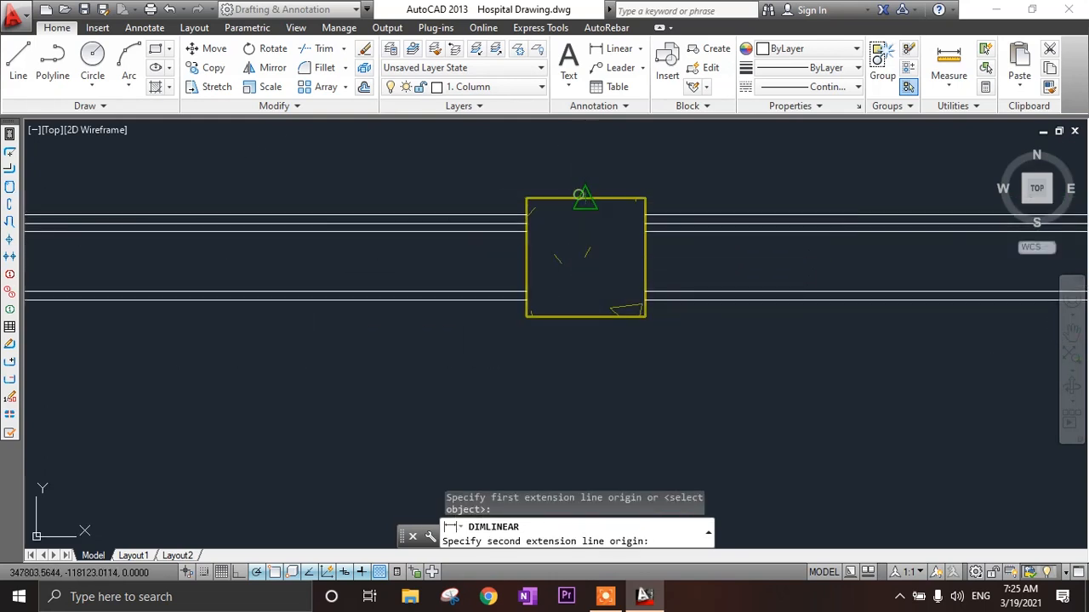
{"action": "left_click", "coordinate": [586, 197]}
{"action": "scroll", "coordinate": [586, 204], "scroll_direction": "down", "scroll_amount": 2}
{"action": "left_click", "coordinate": [536, 248]}
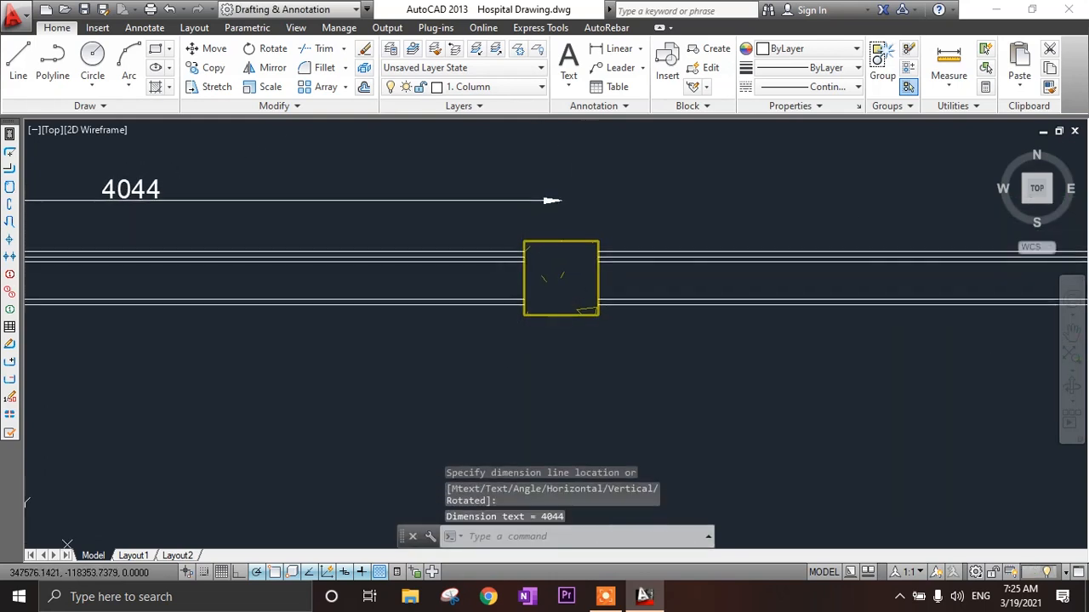
{"action": "left_click", "coordinate": [605, 53]}
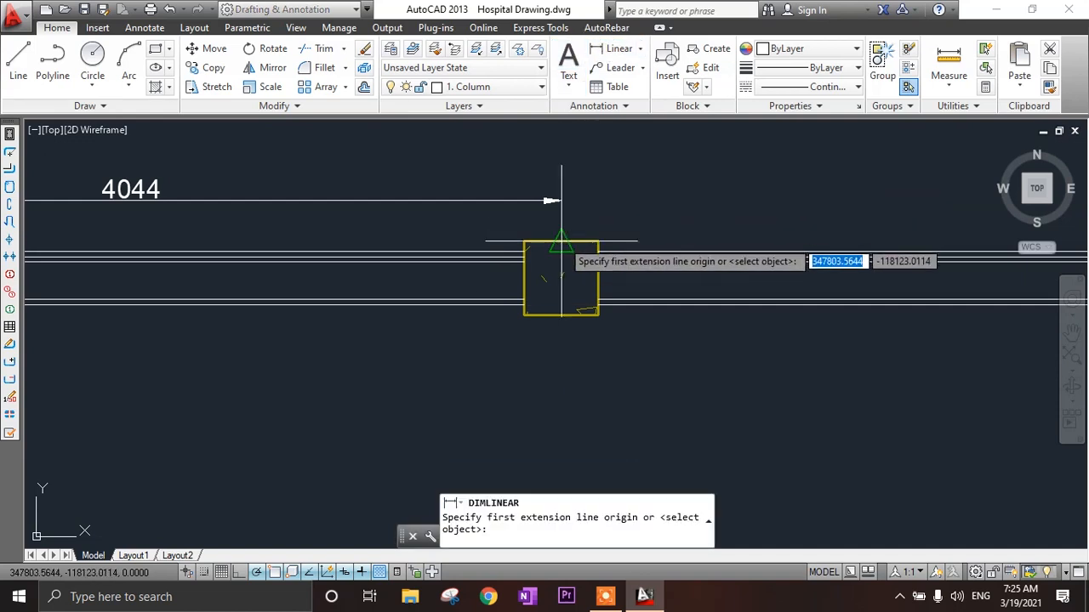
{"action": "scroll", "coordinate": [559, 238], "scroll_direction": "down", "scroll_amount": 4}
{"action": "scroll", "coordinate": [525, 260], "scroll_direction": "up", "scroll_amount": 4}
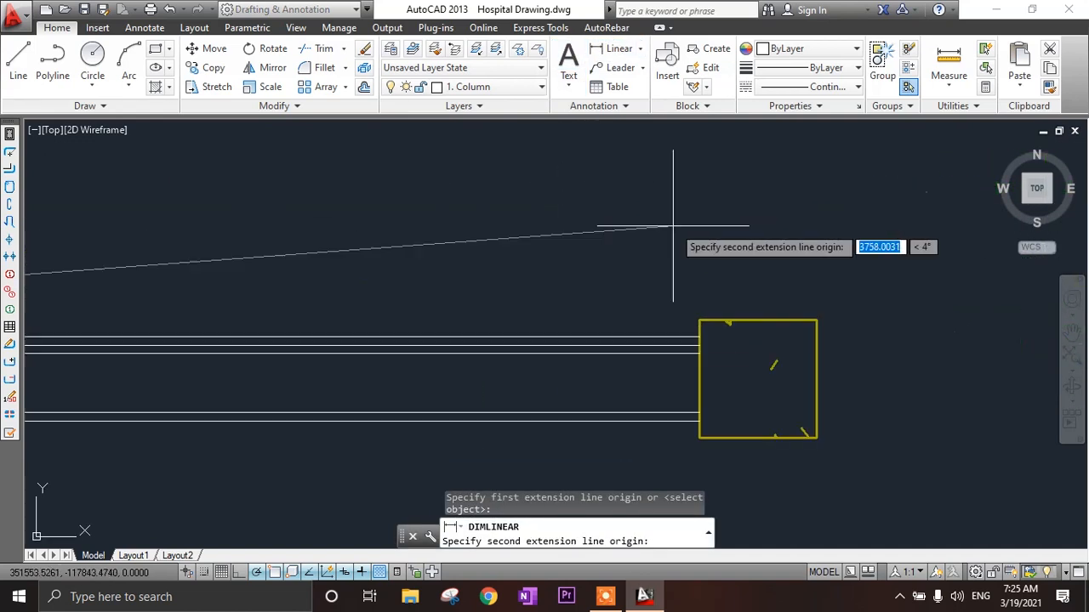
{"action": "left_click", "coordinate": [769, 320]}
{"action": "key", "text": "Escape"}
{"action": "scroll", "coordinate": [778, 347], "scroll_direction": "down", "scroll_amount": 4}
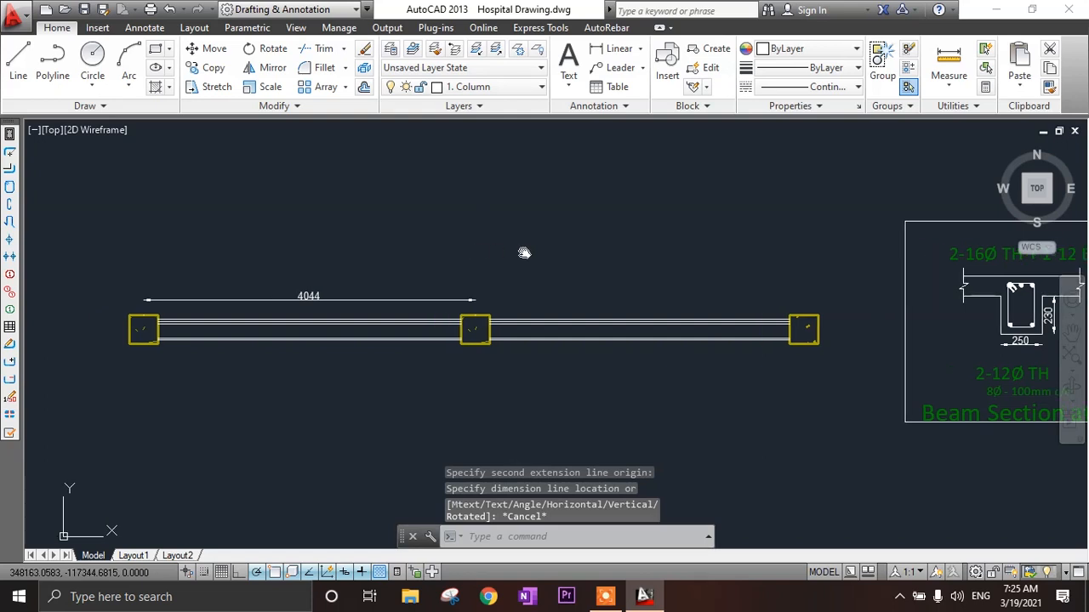
- Continue the first span's dimension to the top-edge midpoint of the right column
{"action": "left_click", "coordinate": [147, 28]}
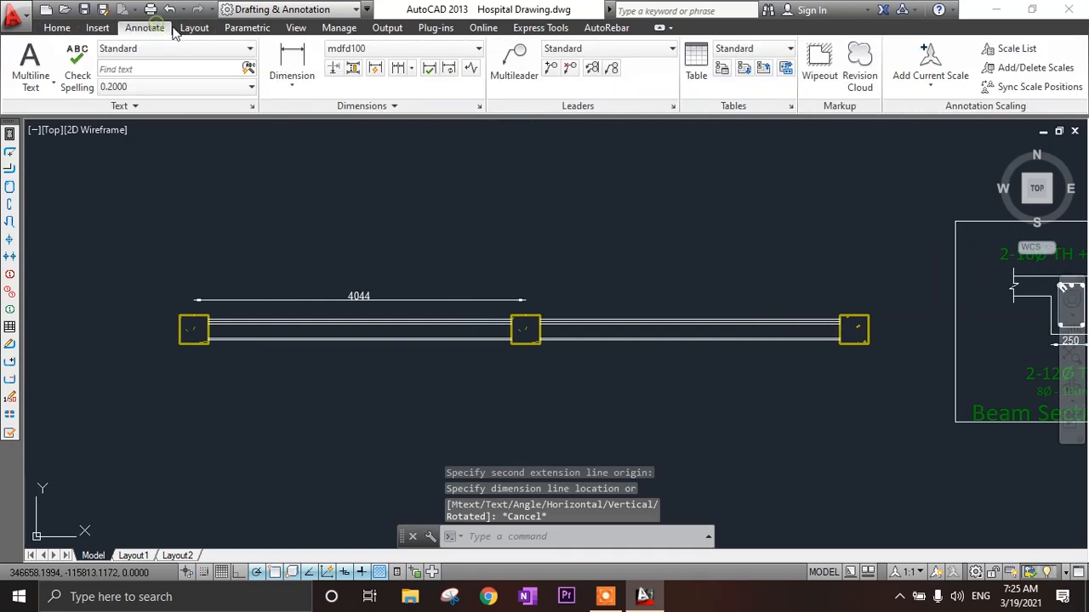
{"action": "left_click", "coordinate": [397, 70]}
{"action": "scroll", "coordinate": [829, 281], "scroll_direction": "up", "scroll_amount": 4}
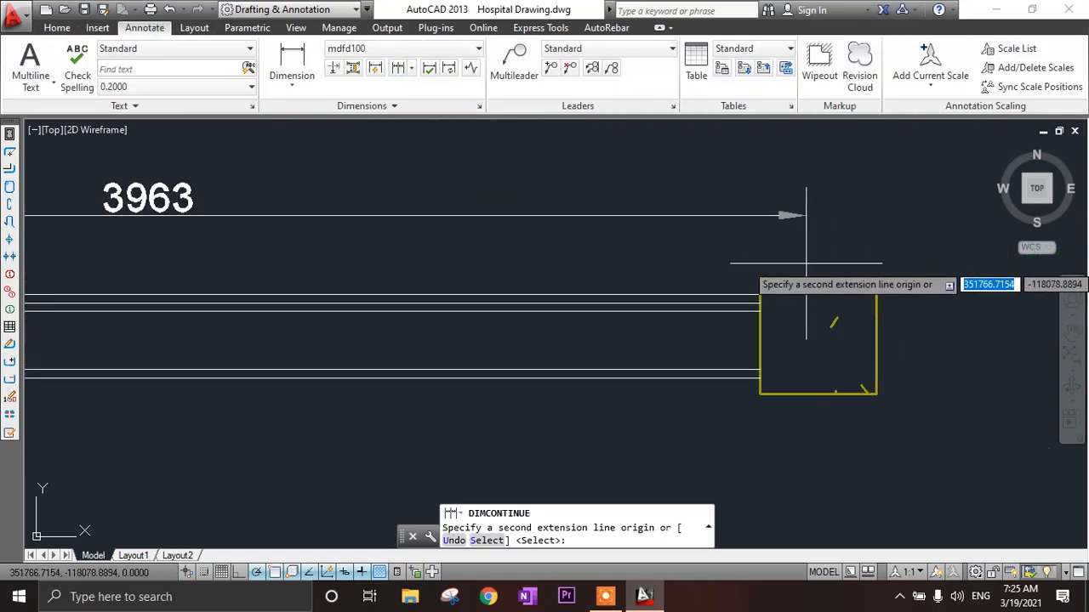
{"action": "left_click", "coordinate": [825, 279]}
{"action": "key", "text": "Escape"}
{"action": "scroll", "coordinate": [837, 279], "scroll_direction": "down", "scroll_amount": 4}
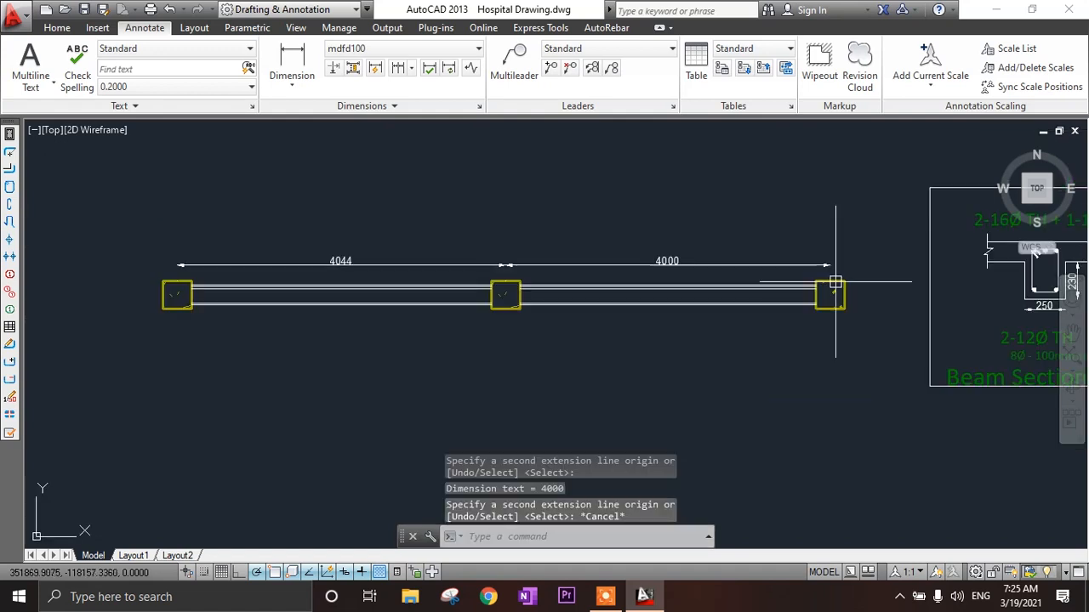
{"action": "scroll", "coordinate": [553, 351], "scroll_direction": "up", "scroll_amount": 1}
{"action": "middle_click_drag", "start_coordinate": [559, 354], "coordinate": [645, 388]}
{"action": "middle_click_drag", "start_coordinate": [590, 362], "coordinate": [620, 376]}
{"action": "middle_click_drag", "start_coordinate": [533, 348], "coordinate": [543, 360]}
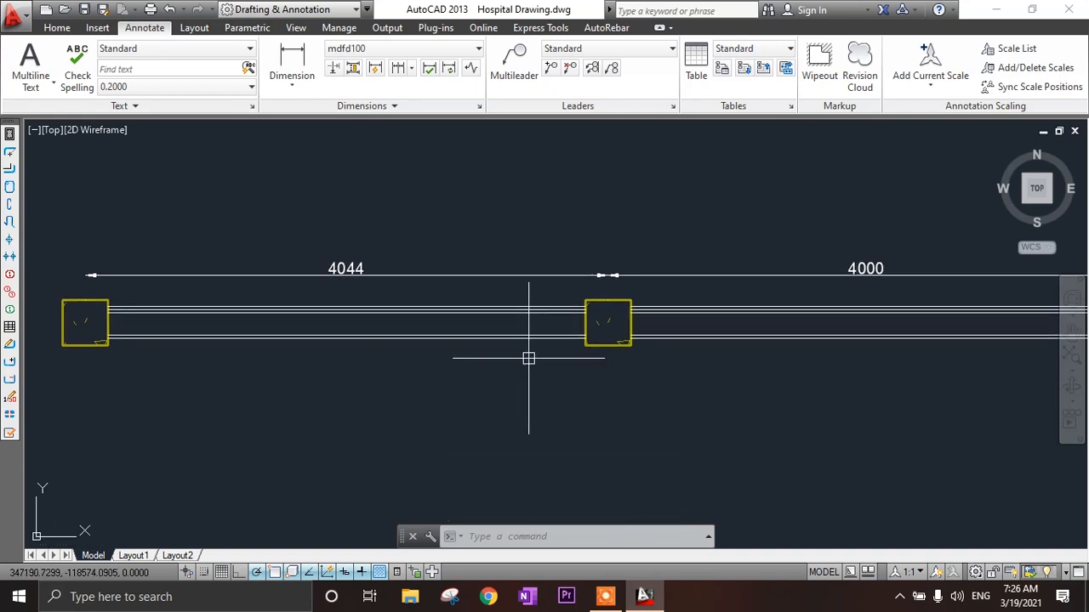
{"action": "middle_click_drag", "start_coordinate": [173, 374], "coordinate": [287, 399]}
{"action": "middle_click_drag", "start_coordinate": [235, 338], "coordinate": [262, 331]}
{"action": "scroll", "coordinate": [262, 331], "scroll_direction": "up", "scroll_amount": 2}
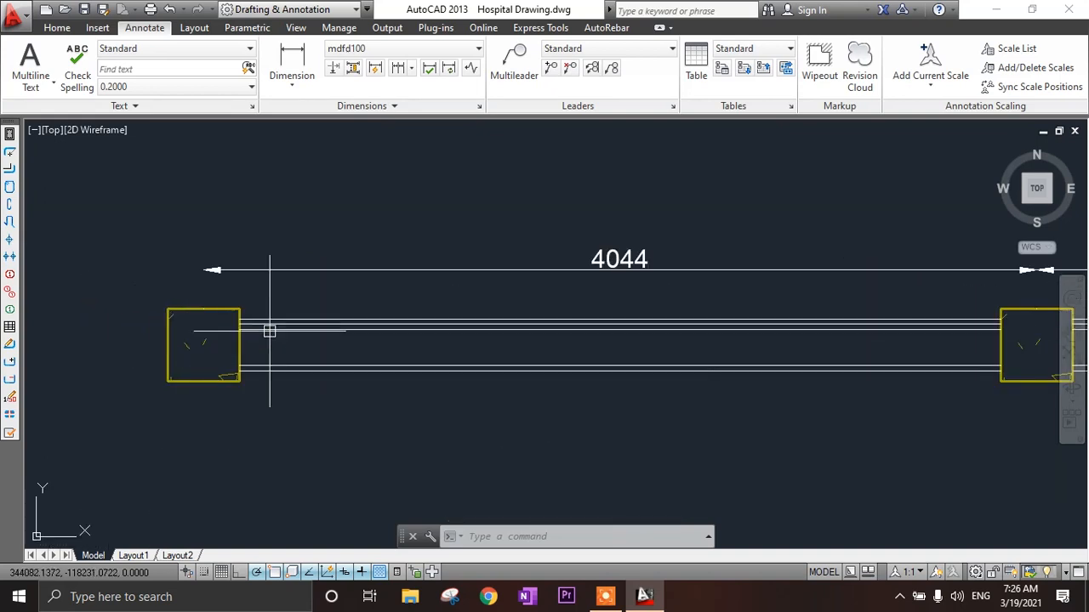
{"action": "scroll", "coordinate": [250, 312], "scroll_direction": "up", "scroll_amount": 4}
{"action": "scroll", "coordinate": [256, 326], "scroll_direction": "down", "scroll_amount": 1}
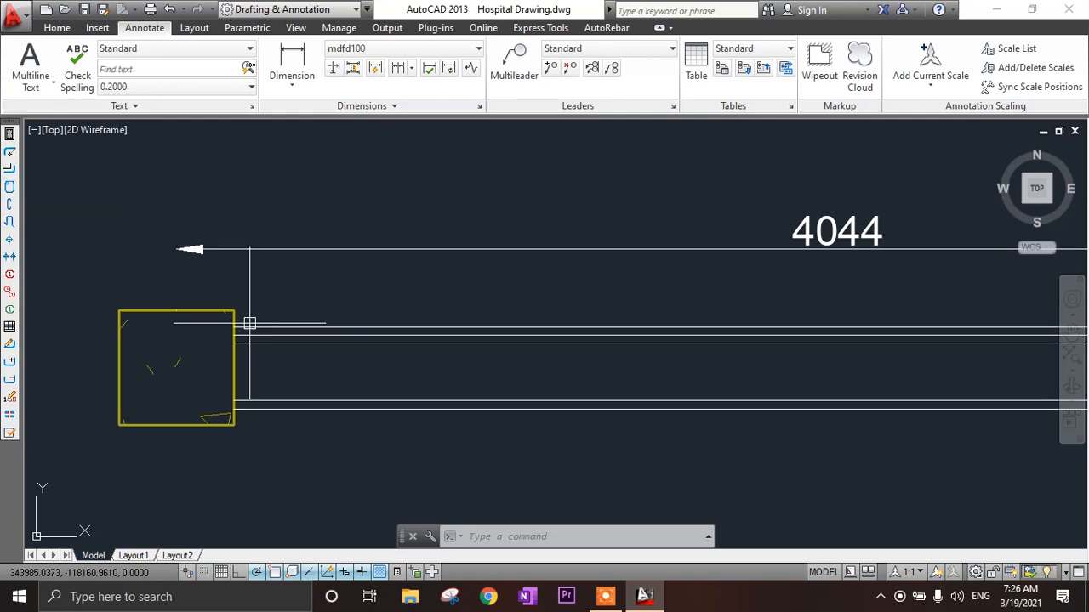
{"action": "scroll", "coordinate": [226, 307], "scroll_direction": "down", "scroll_amount": 2}
- Delete the left span of the beam strip together with its end column and dimension
{"action": "middle_click_drag", "start_coordinate": [226, 306], "coordinate": [158, 310]}
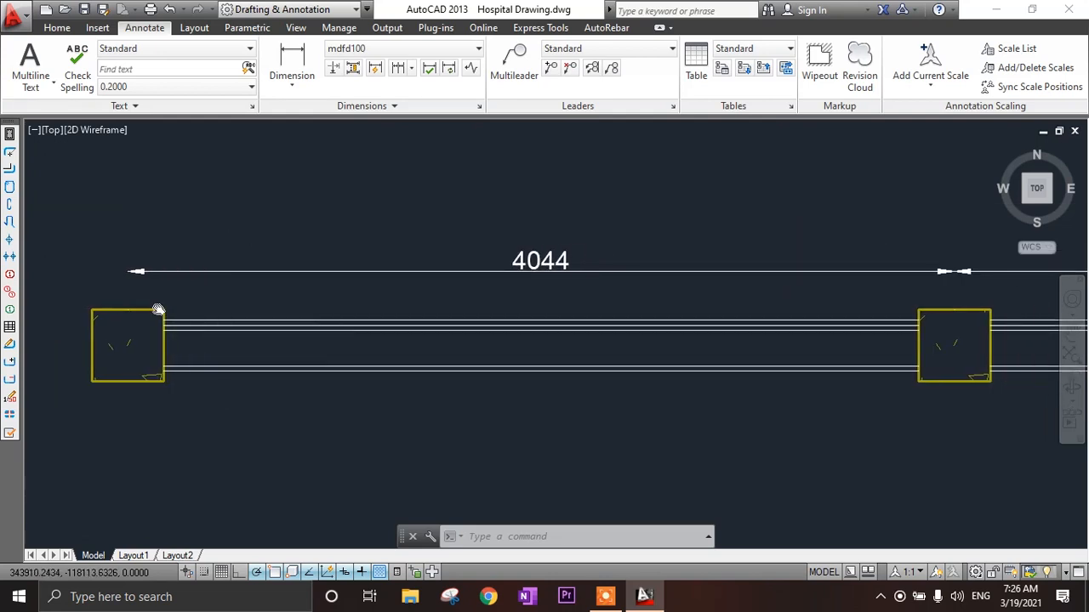
{"action": "middle_click_drag", "start_coordinate": [250, 297], "coordinate": [217, 284]}
{"action": "left_click", "coordinate": [585, 217]}
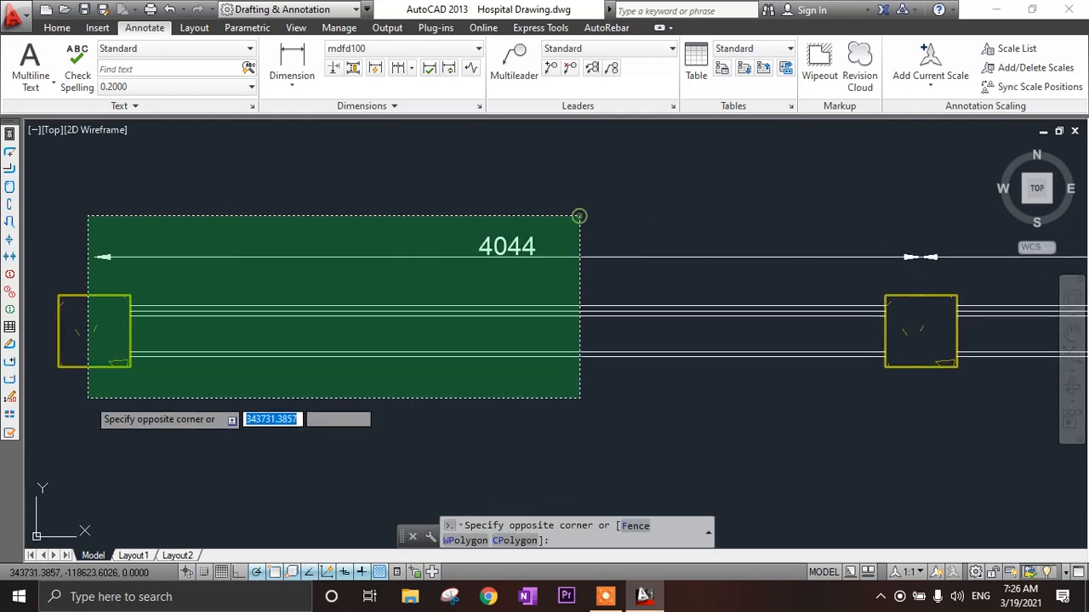
{"action": "left_click", "coordinate": [88, 411]}
{"action": "key", "text": "Delete"}
{"action": "scroll", "coordinate": [82, 437], "scroll_direction": "down", "scroll_amount": 2}
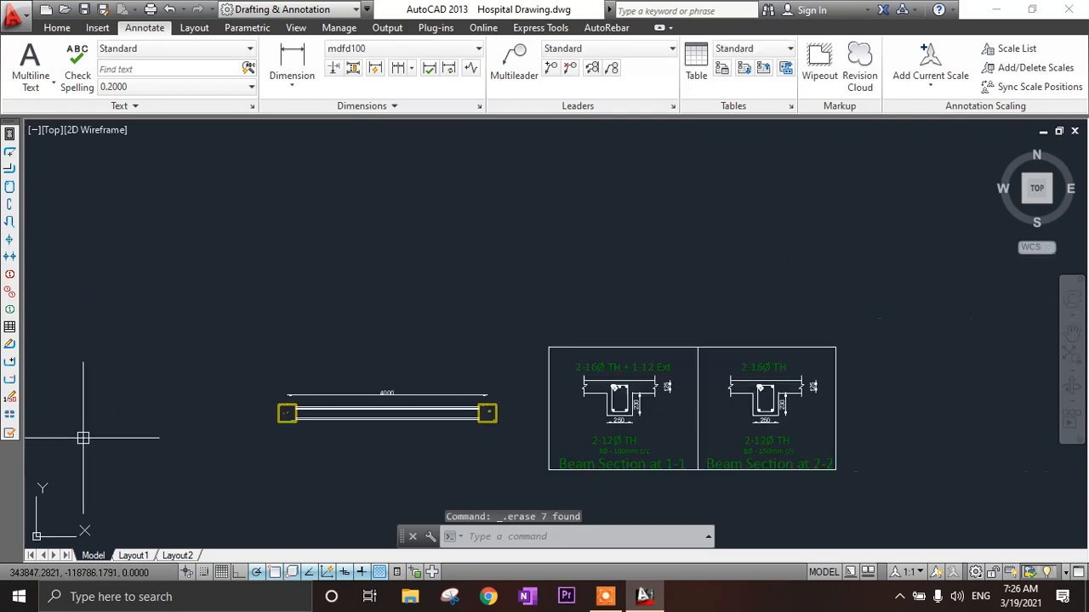
- Mirror the remaining span, its columns and dimension about the vertical centre line of its left column, keeping the originals
{"action": "scroll", "coordinate": [235, 272], "scroll_direction": "up", "scroll_amount": 2}
{"action": "left_click", "coordinate": [238, 275]}
{"action": "left_click", "coordinate": [649, 486]}
{"action": "type", "text": "mi"}
{"action": "key", "text": "Return"}
{"action": "scroll", "coordinate": [393, 403], "scroll_direction": "up", "scroll_amount": 4}
{"action": "middle_click_drag", "start_coordinate": [393, 402], "coordinate": [720, 461]}
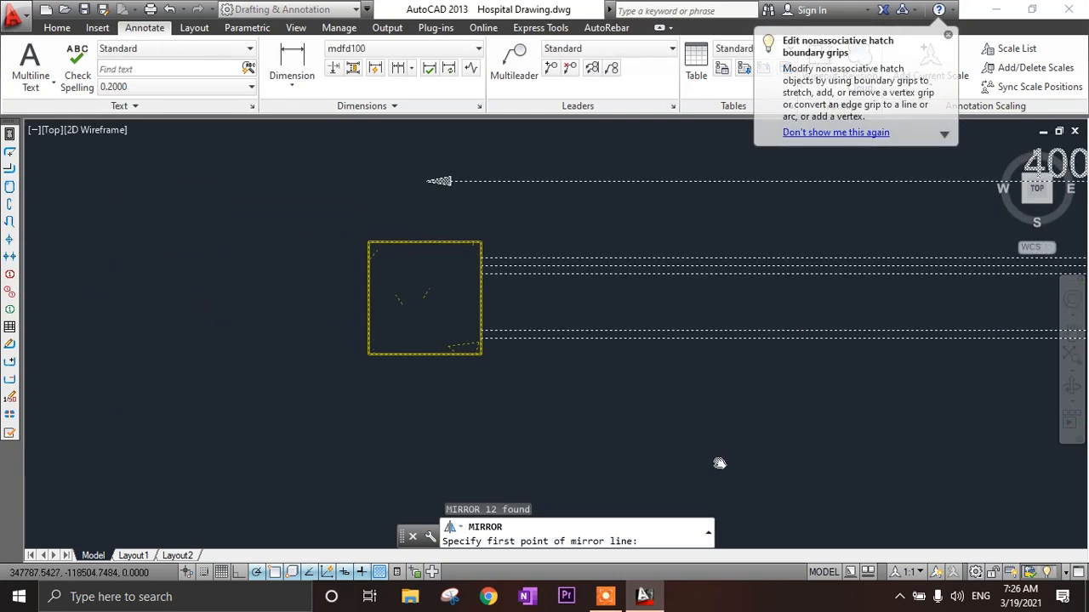
{"action": "left_click", "coordinate": [431, 245]}
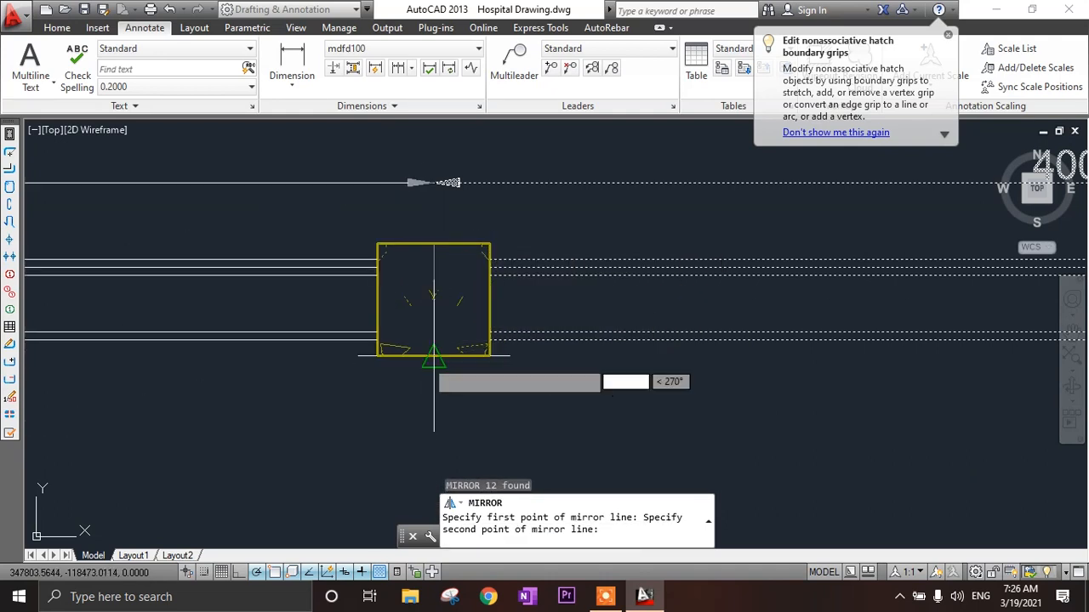
{"action": "left_click", "coordinate": [434, 355]}
{"action": "scroll", "coordinate": [510, 382], "scroll_direction": "down", "scroll_amount": 5}
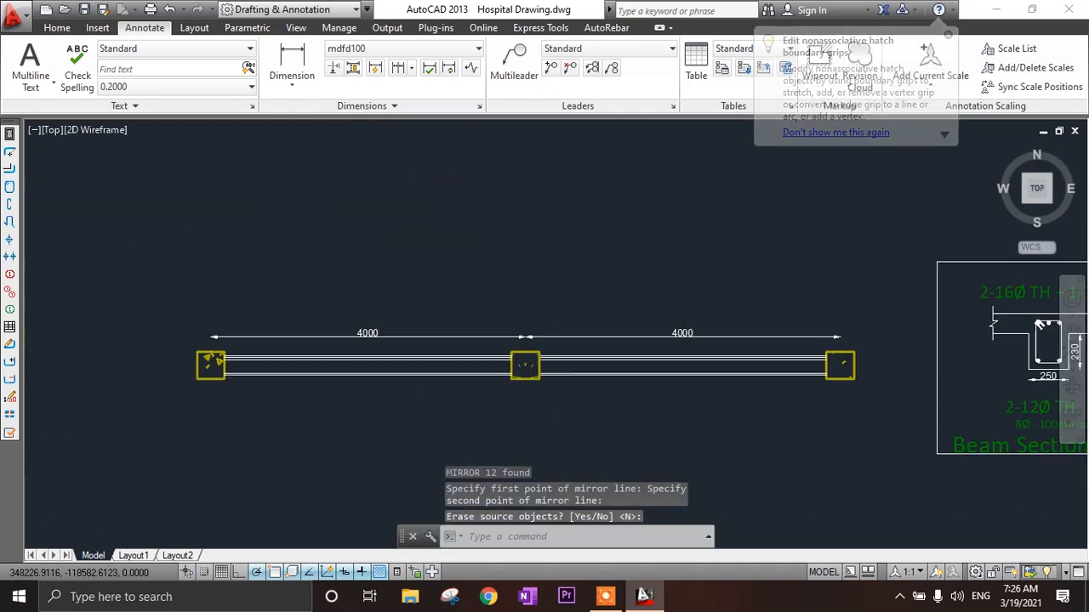
{"action": "middle_click_drag", "start_coordinate": [503, 393], "coordinate": [563, 382]}
{"action": "scroll", "coordinate": [329, 377], "scroll_direction": "up", "scroll_amount": 4}
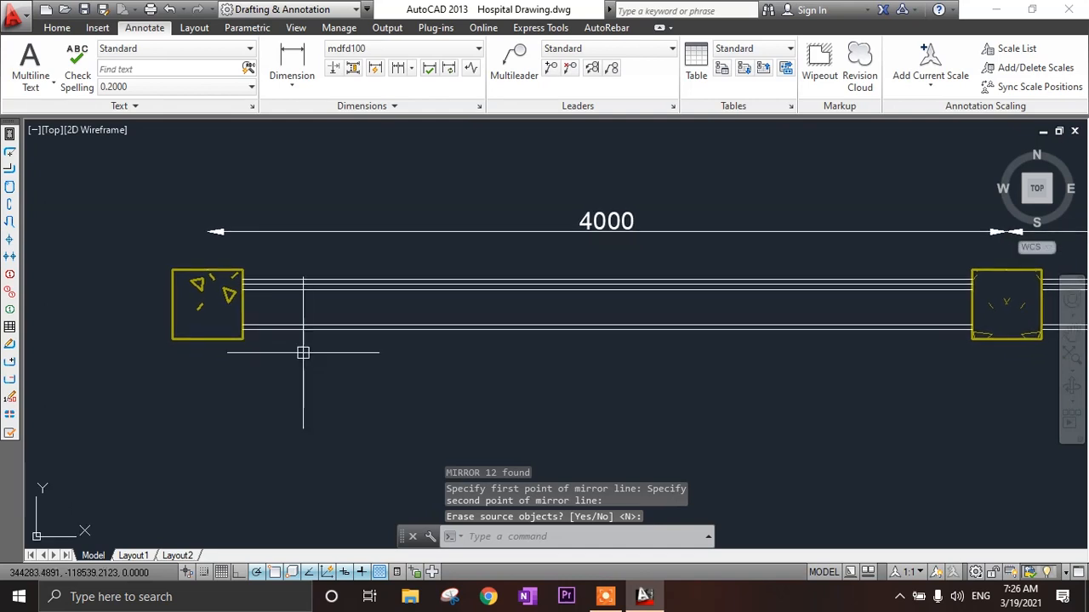
{"action": "mouse_move", "coordinate": [342, 379]}
{"action": "middle_mouse_down"}
{"action": "mouse_move", "coordinate": [241, 363]}
{"action": "mouse_move", "coordinate": [267, 354]}
{"action": "middle_mouse_up"}
{"action": "scroll", "coordinate": [240, 363], "scroll_direction": "down", "scroll_amount": 4}
{"action": "scroll", "coordinate": [272, 358], "scroll_direction": "up", "scroll_amount": 2}
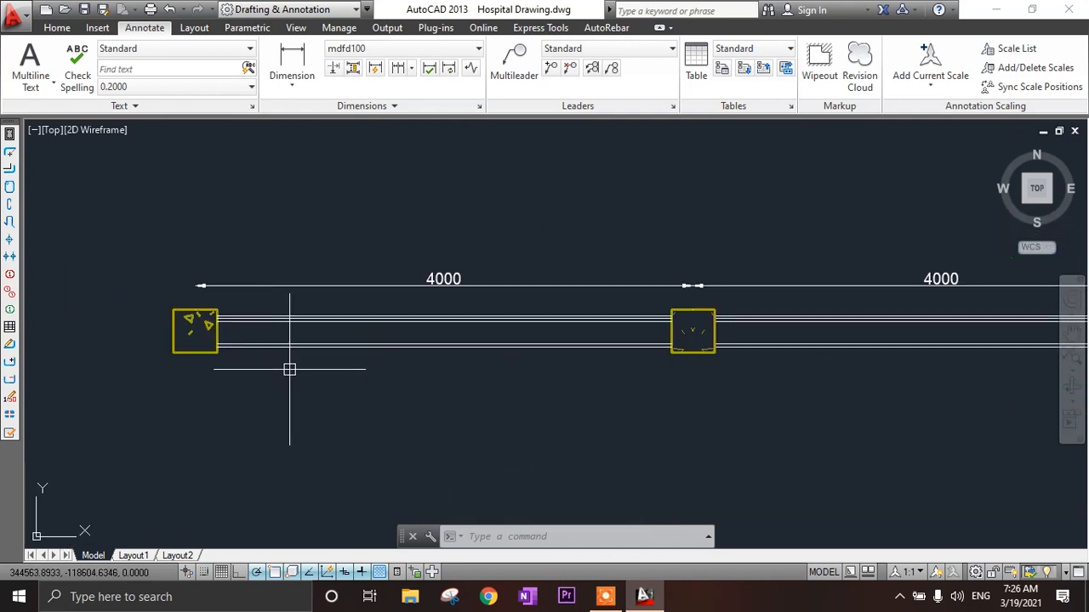
{"action": "scroll", "coordinate": [416, 263], "scroll_direction": "up", "scroll_amount": 1}
{"action": "scroll", "coordinate": [408, 335], "scroll_direction": "down", "scroll_amount": 4}
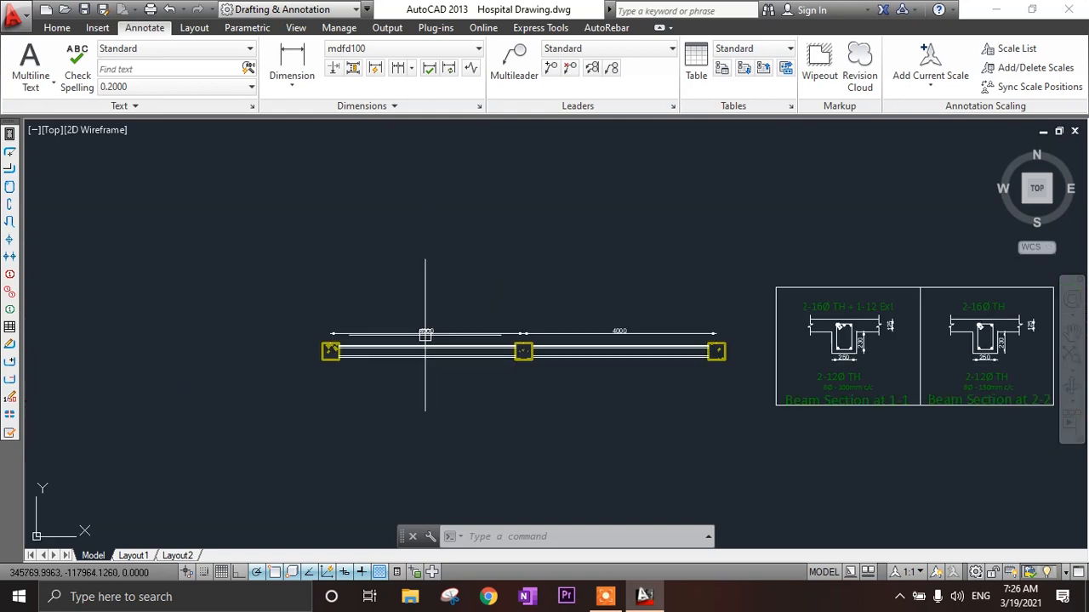
{"action": "mouse_move", "coordinate": [425, 333]}
{"action": "middle_mouse_down"}
{"action": "mouse_move", "coordinate": [404, 311]}
{"action": "mouse_move", "coordinate": [379, 309]}
{"action": "middle_mouse_up"}
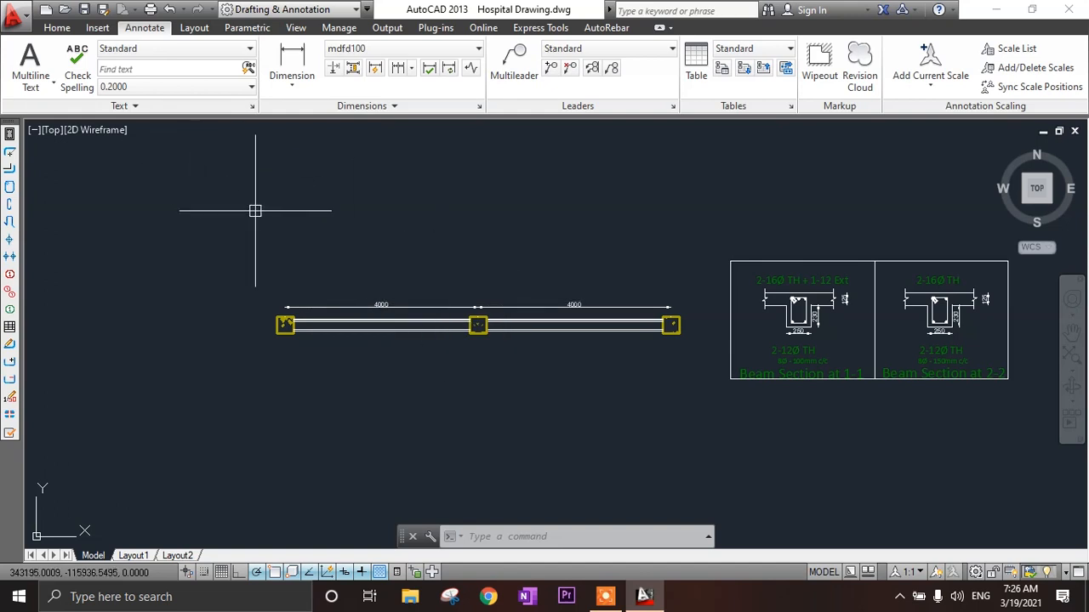
- Calculate 0.25*4000 with the quick calculator and close it
{"action": "type", "text": "lc"}
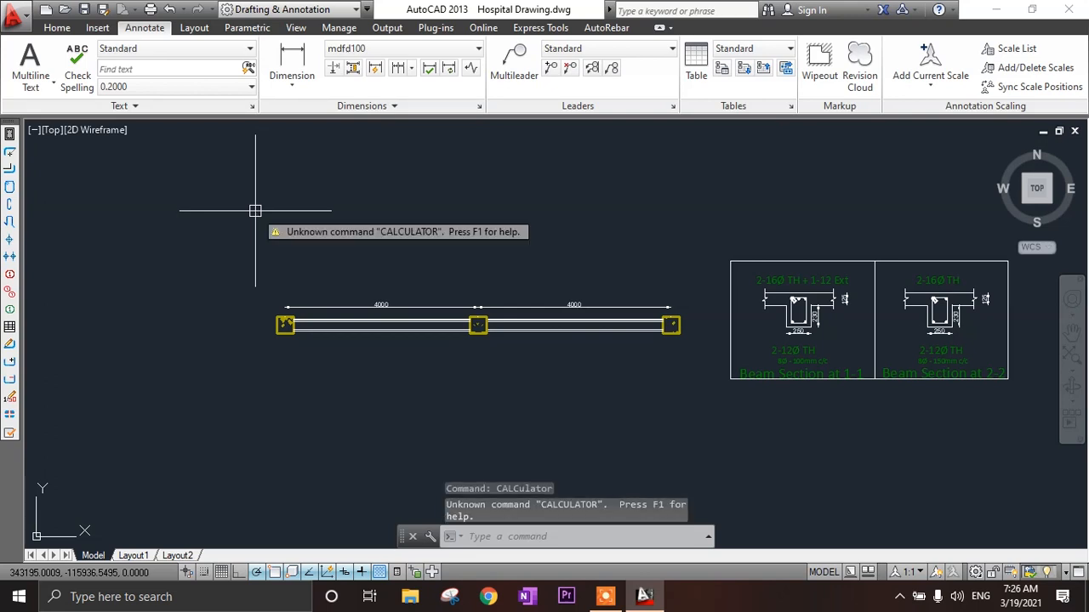
{"action": "key", "text": "Escape"}
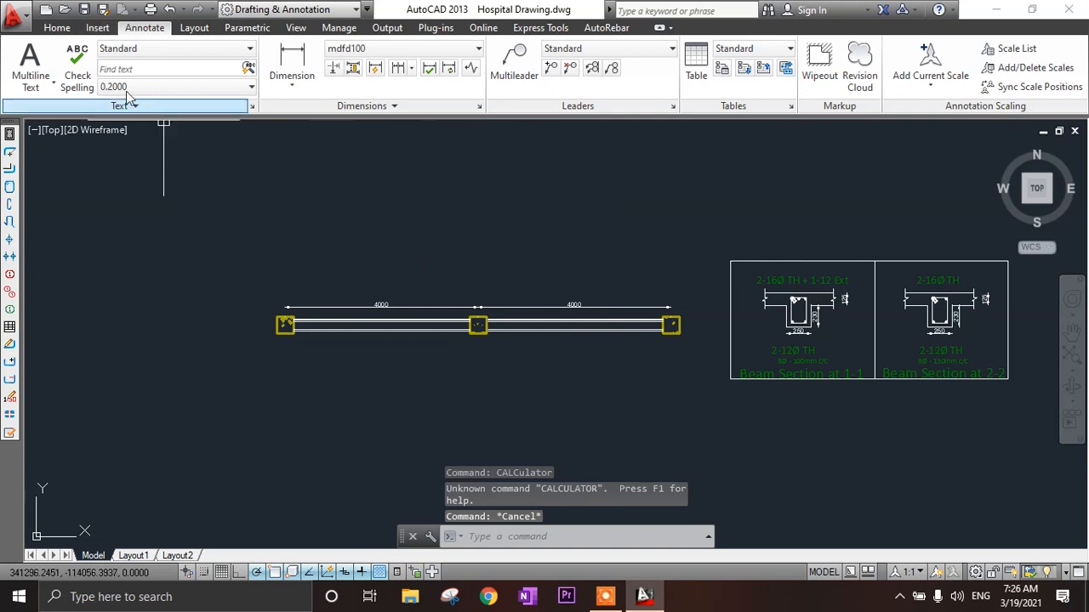
{"action": "left_click", "coordinate": [53, 30]}
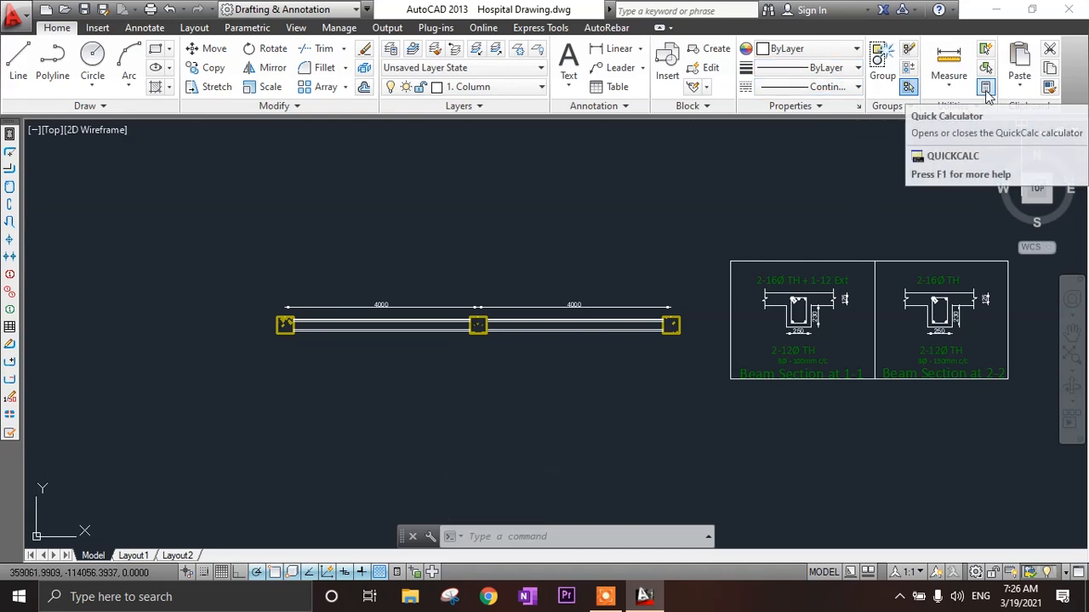
{"action": "left_click", "coordinate": [988, 92]}
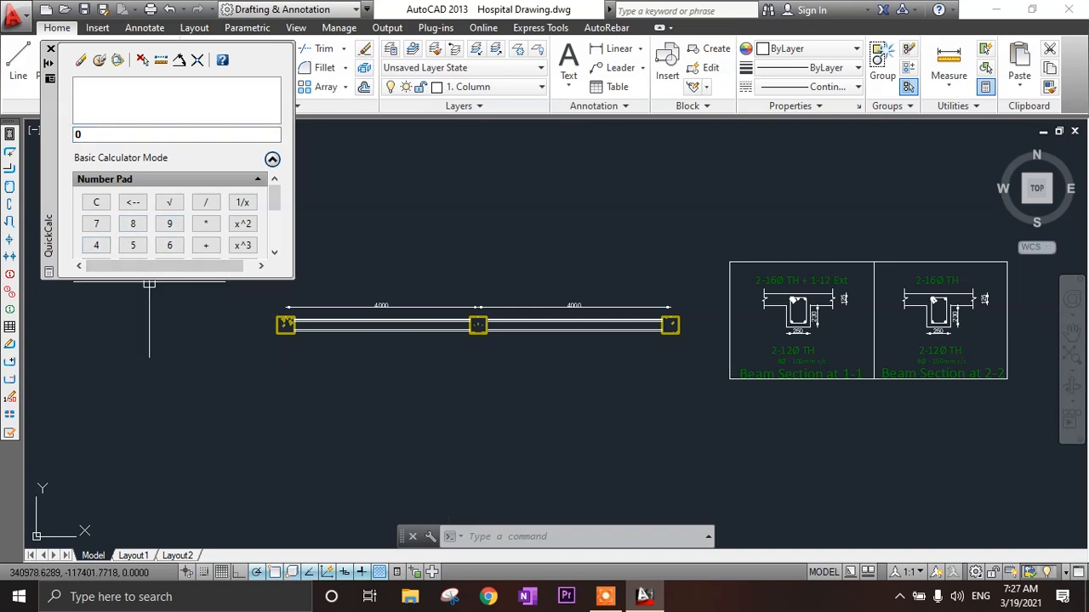
{"action": "left_click_drag", "start_coordinate": [152, 281], "coordinate": [163, 367]}
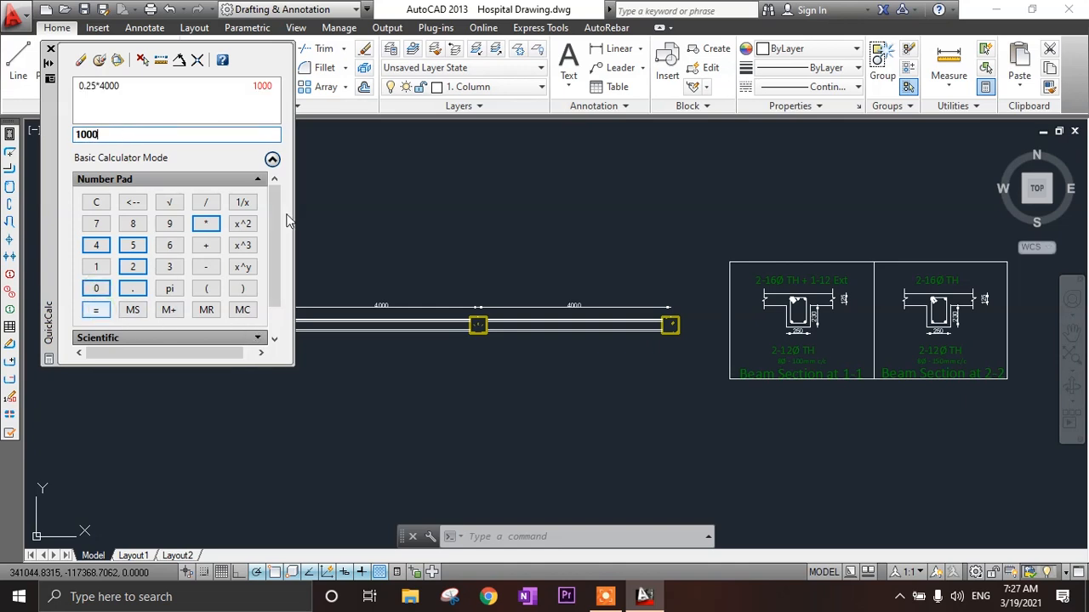
{"action": "left_click", "coordinate": [50, 50]}
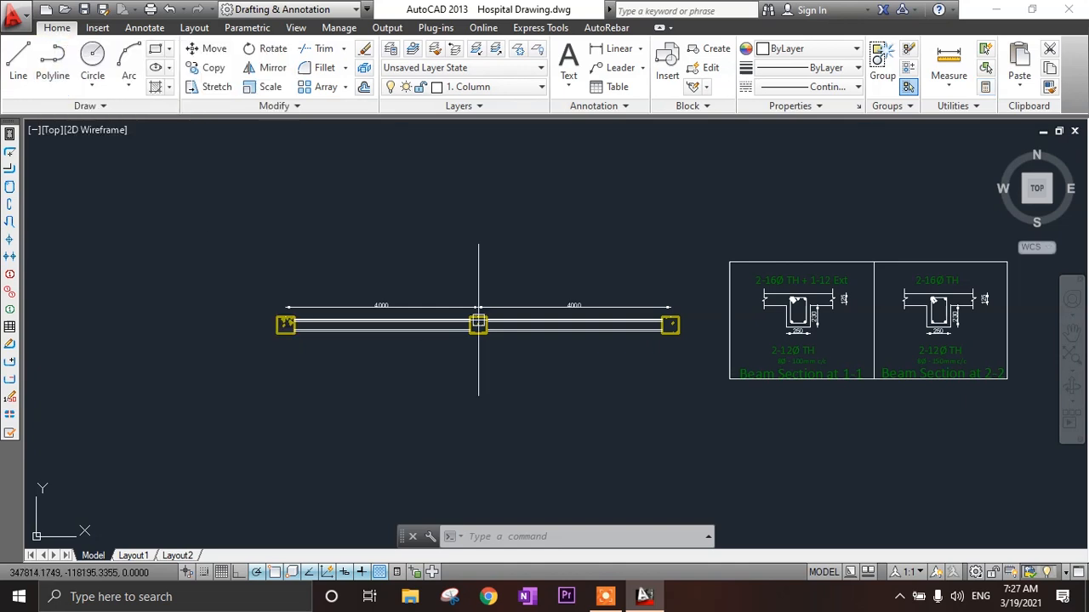
{"action": "scroll", "coordinate": [475, 304], "scroll_direction": "up", "scroll_amount": 5}
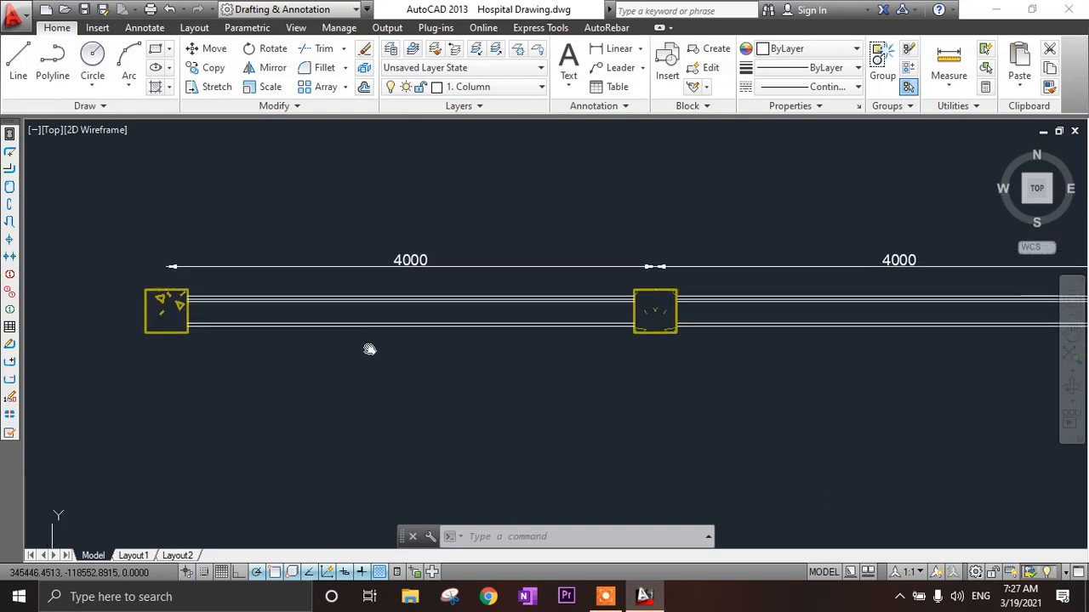
- Draw a vertical line across the beam depth along the inner face of the first span's end column
{"action": "scroll", "coordinate": [254, 344], "scroll_direction": "up", "scroll_amount": 2}
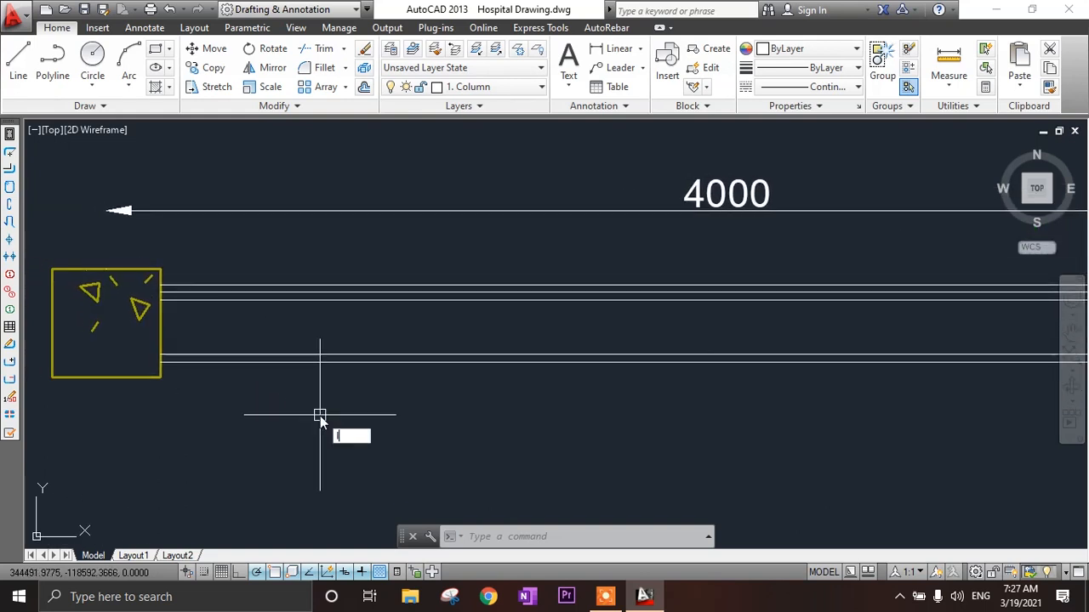
{"action": "type", "text": "l"}
{"action": "key", "text": "Return"}
{"action": "scroll", "coordinate": [204, 328], "scroll_direction": "up", "scroll_amount": 2}
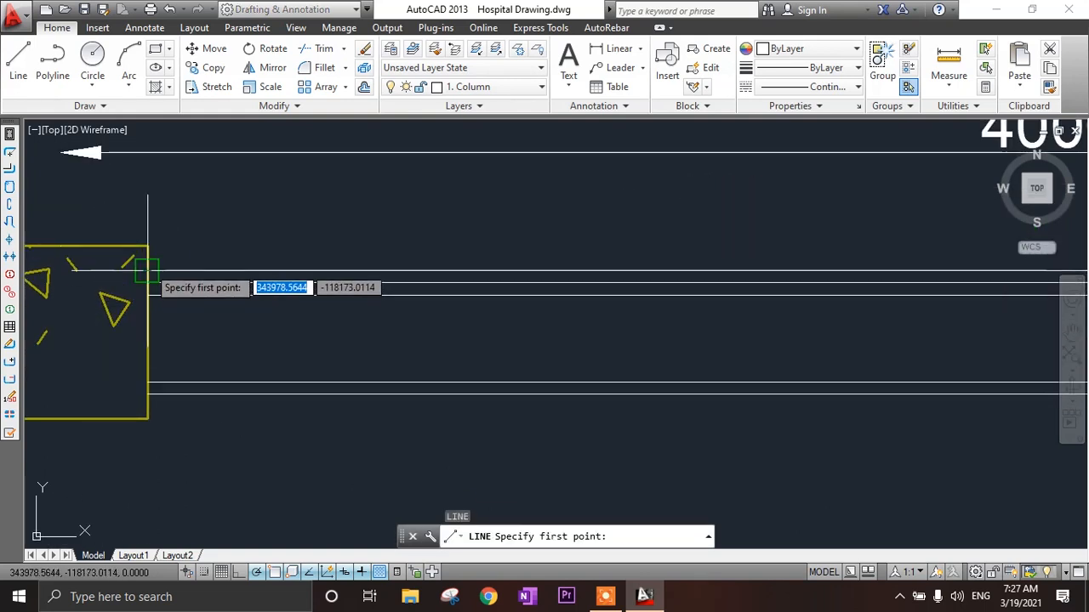
{"action": "left_click", "coordinate": [147, 271]}
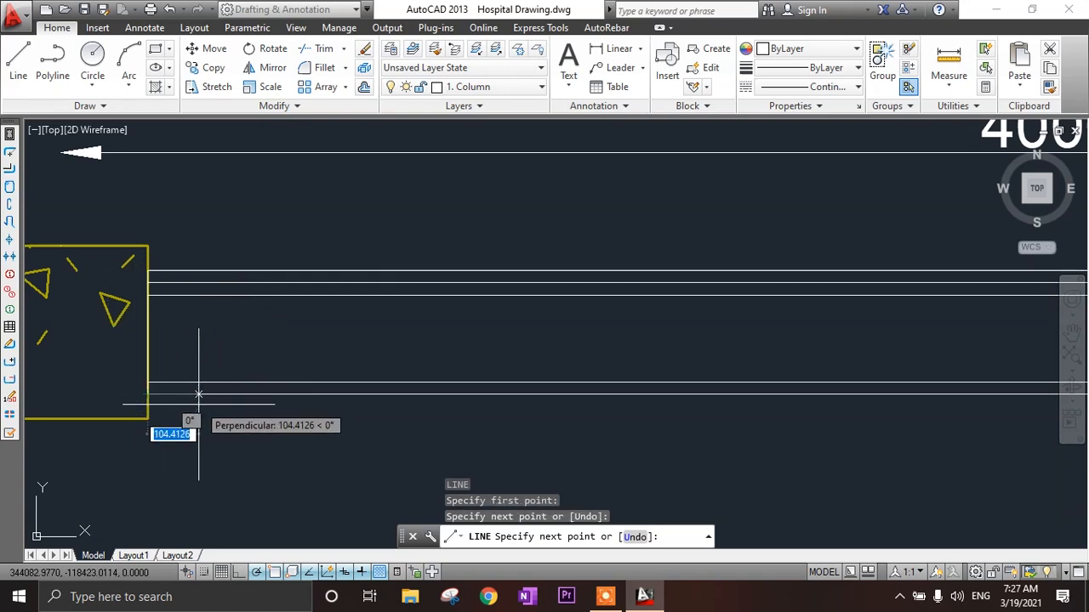
{"action": "key", "text": "Escape"}
- Offset the vertical line at the end column's face 1000 into the first span
{"action": "type", "text": "o"}
{"action": "key", "text": "Return"}
{"action": "type", "text": "1000"}
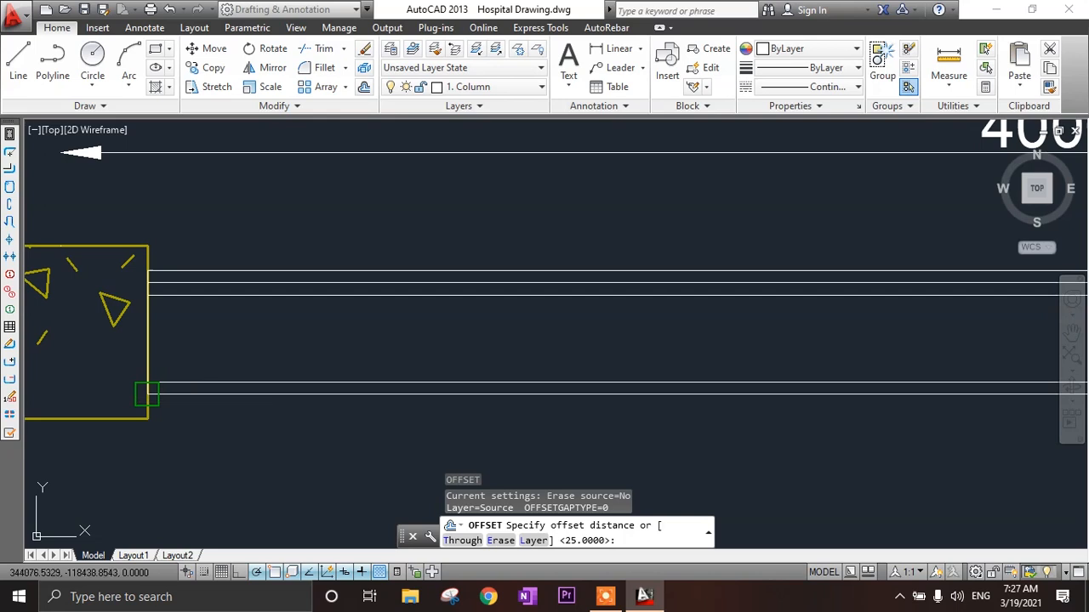
{"action": "key", "text": "Return"}
{"action": "left_click", "coordinate": [149, 335]}
{"action": "left_click", "coordinate": [392, 328]}
{"action": "scroll", "coordinate": [393, 330], "scroll_direction": "down", "scroll_amount": 3}
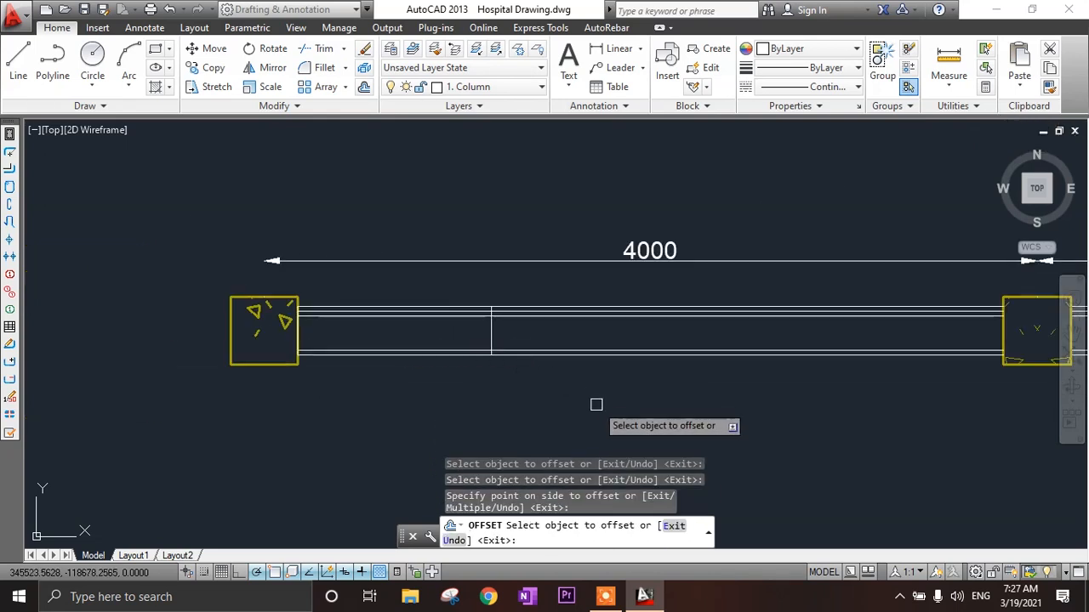
{"action": "key", "text": "Escape"}
- Draw a vertical line across the beam depth along the middle column's face on the first-span side
{"action": "middle_click_drag", "start_coordinate": [748, 394], "coordinate": [576, 397]}
{"action": "middle_click_drag", "start_coordinate": [806, 408], "coordinate": [687, 409]}
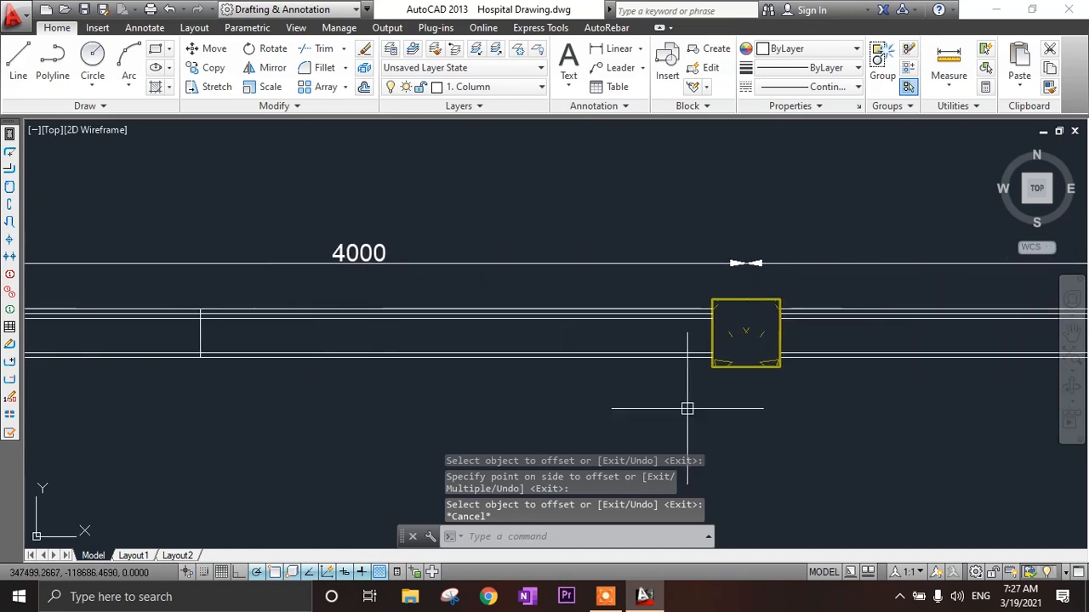
{"action": "key", "text": "Return"}
{"action": "scroll", "coordinate": [725, 313], "scroll_direction": "up", "scroll_amount": 3}
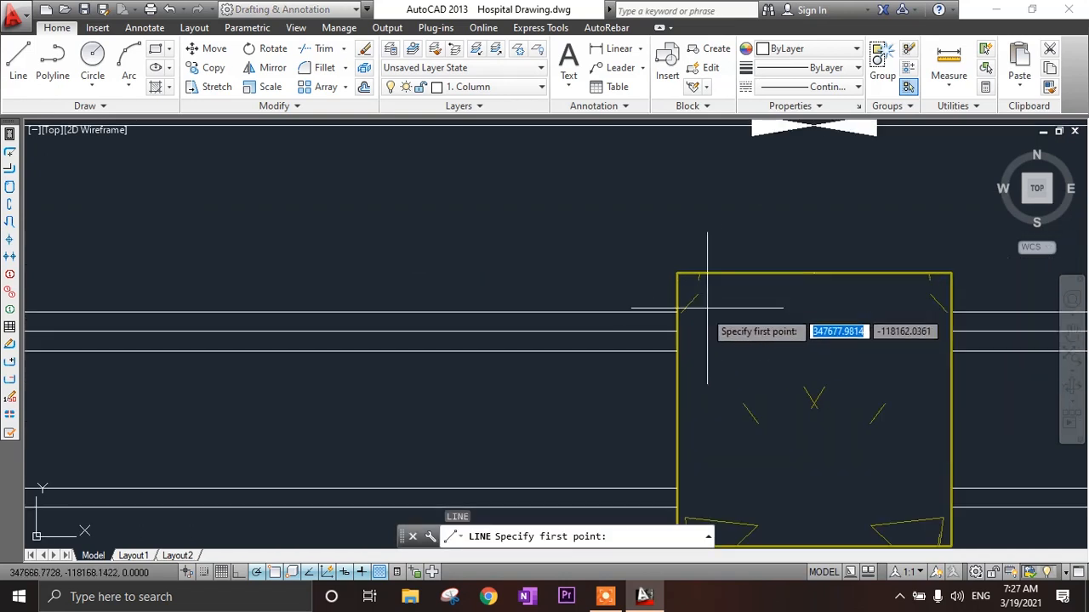
{"action": "left_click", "coordinate": [676, 312]}
{"action": "scroll", "coordinate": [676, 312], "scroll_direction": "down", "scroll_amount": 2}
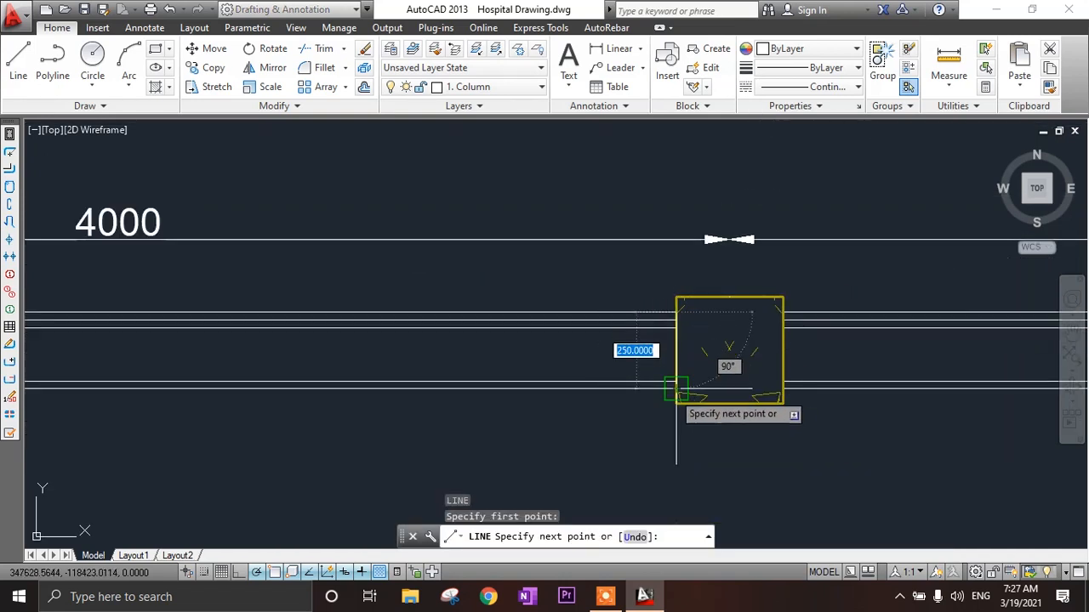
{"action": "key", "text": "Escape"}
- Offset the vertical line at the middle column's face 1000 into the first span
{"action": "type", "text": "o"}
{"action": "key", "text": "Return"}
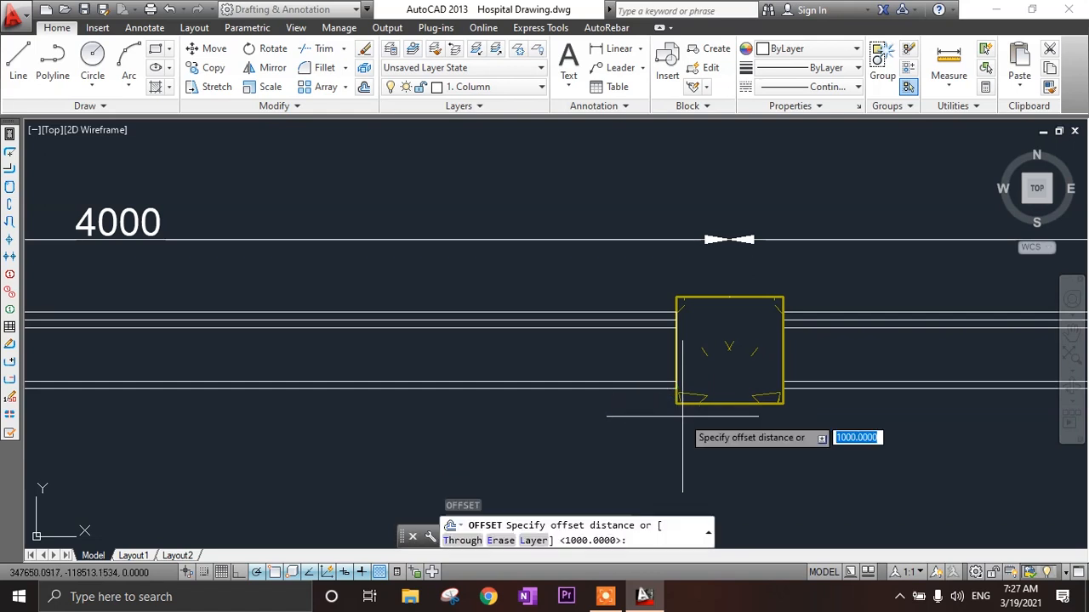
{"action": "key", "text": "Return"}
{"action": "scroll", "coordinate": [682, 417], "scroll_direction": "down", "scroll_amount": 2}
{"action": "scroll", "coordinate": [671, 410], "scroll_direction": "down", "scroll_amount": 2}
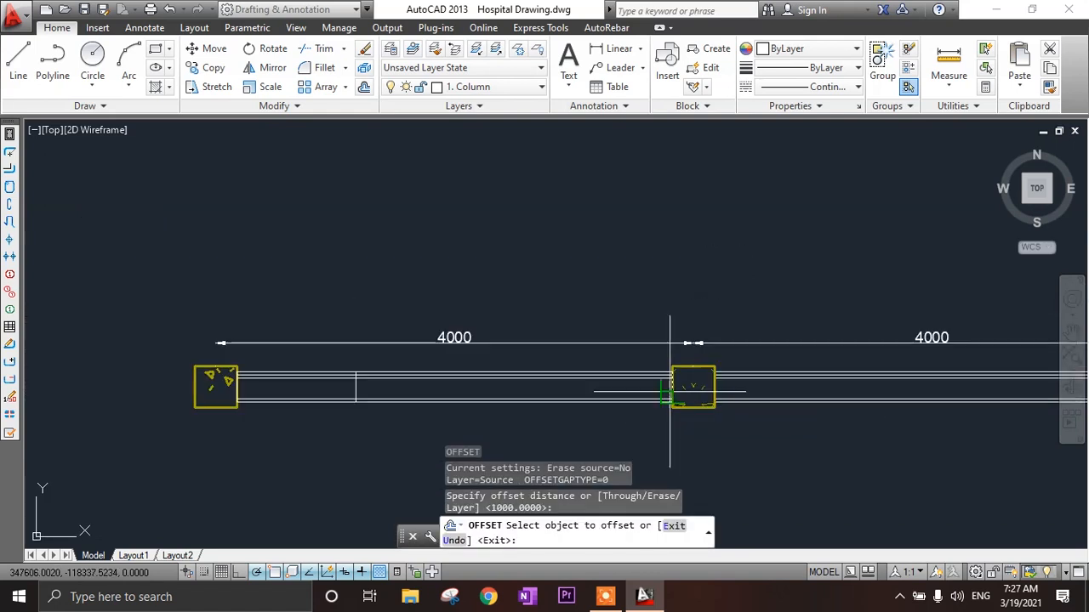
{"action": "left_click", "coordinate": [671, 394]}
{"action": "left_click", "coordinate": [436, 391]}
{"action": "key", "text": "Escape"}
- Copy both offset guide lines into the second span, from the end column's inner face to the middle column's second-span face
{"action": "left_click", "coordinate": [580, 384]}
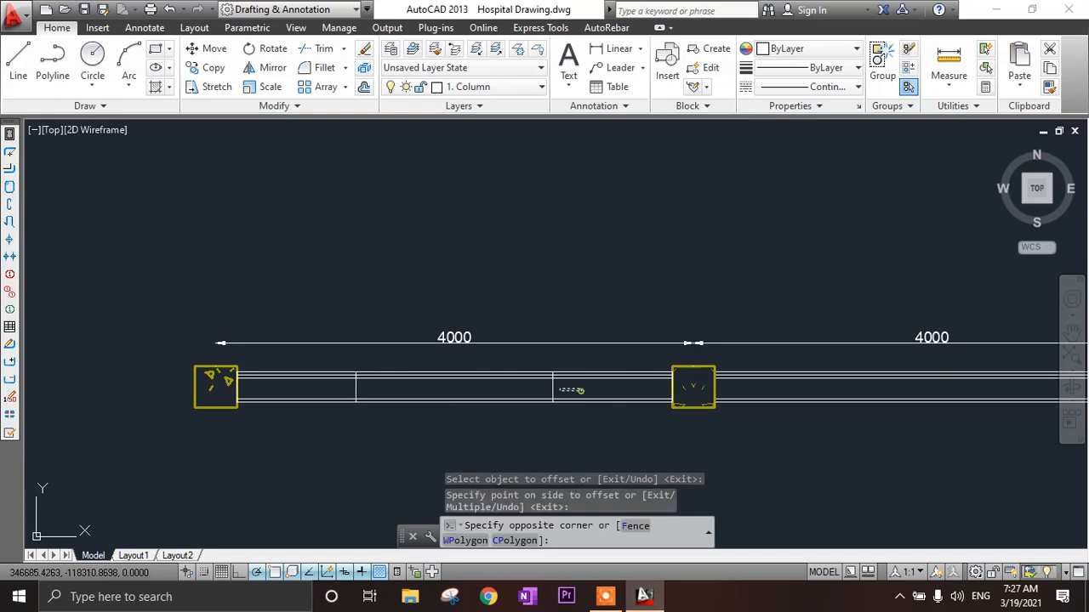
{"action": "left_click", "coordinate": [306, 384]}
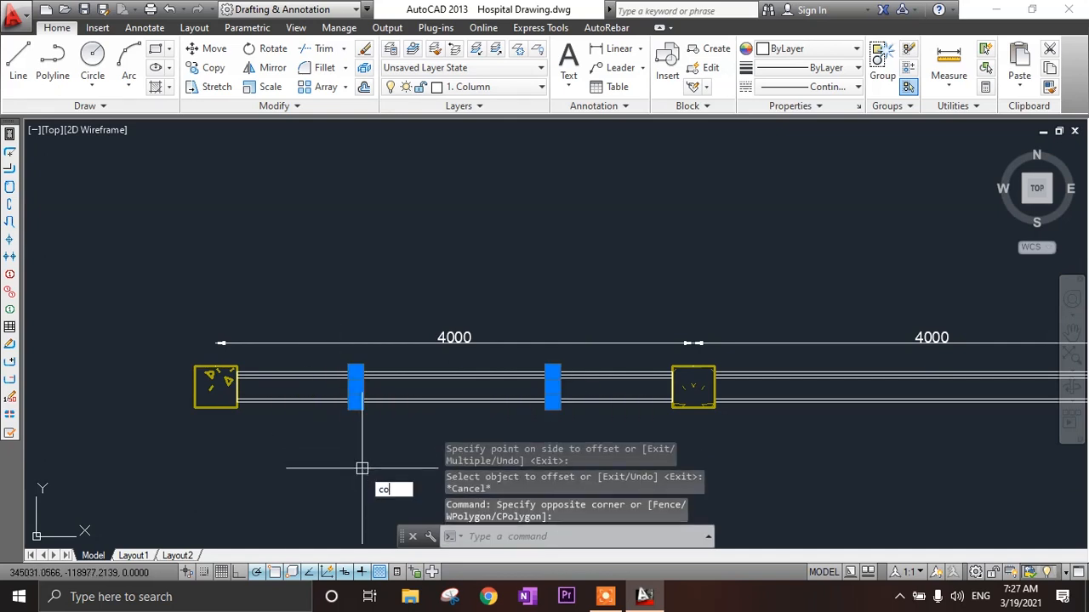
{"action": "key", "text": "Return"}
{"action": "scroll", "coordinate": [166, 453], "scroll_direction": "up", "scroll_amount": 6}
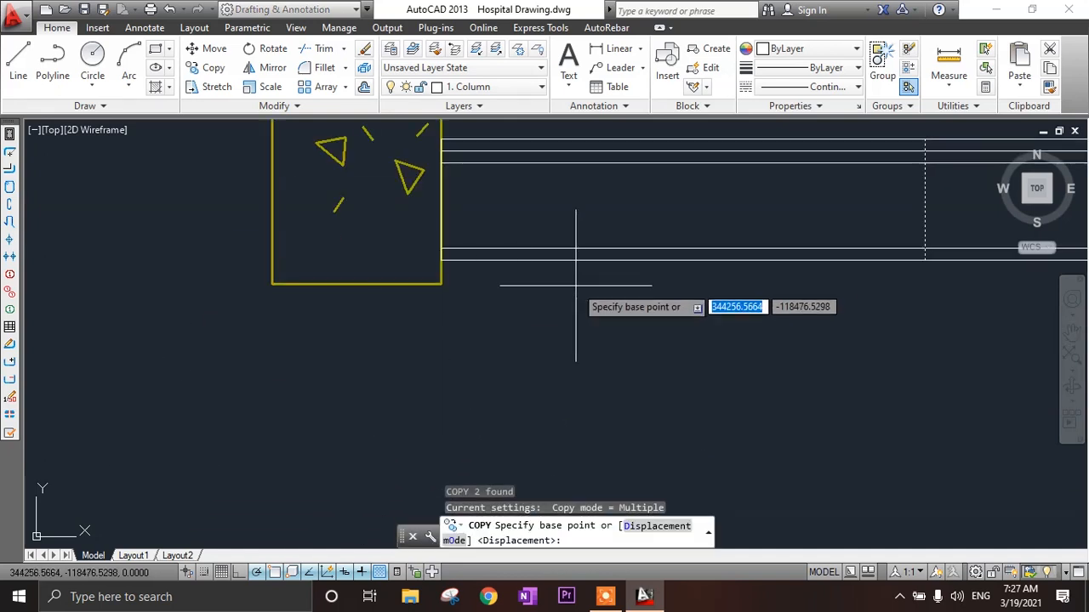
{"action": "left_click", "coordinate": [440, 260]}
{"action": "scroll", "coordinate": [413, 269], "scroll_direction": "down", "scroll_amount": 6}
{"action": "middle_click_drag", "start_coordinate": [599, 296], "coordinate": [335, 338]}
{"action": "scroll", "coordinate": [680, 309], "scroll_direction": "up", "scroll_amount": 6}
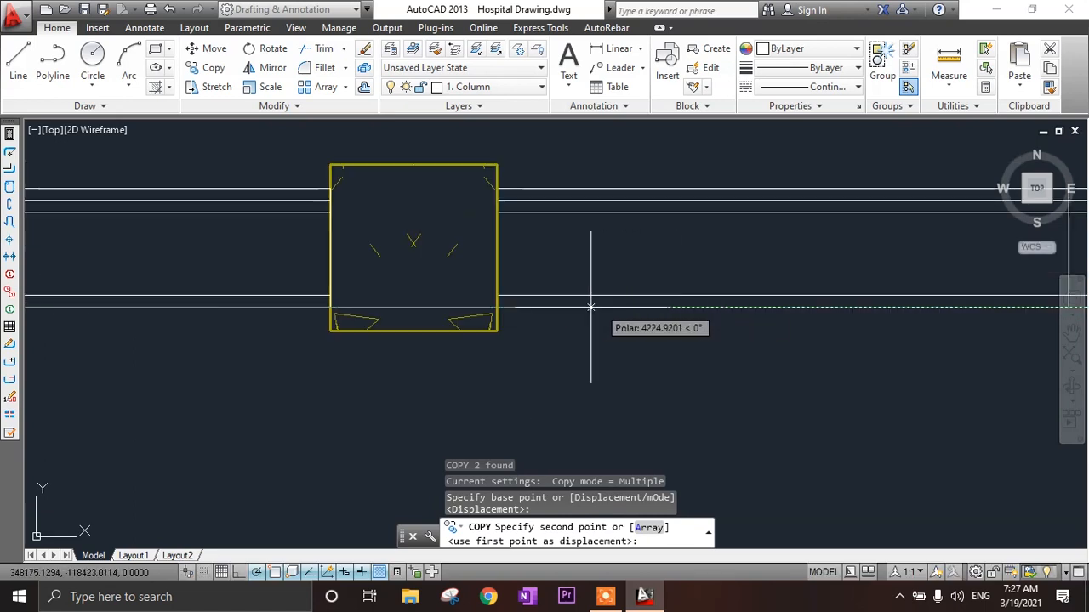
{"action": "left_click", "coordinate": [497, 308]}
{"action": "scroll", "coordinate": [511, 323], "scroll_direction": "down", "scroll_amount": 4}
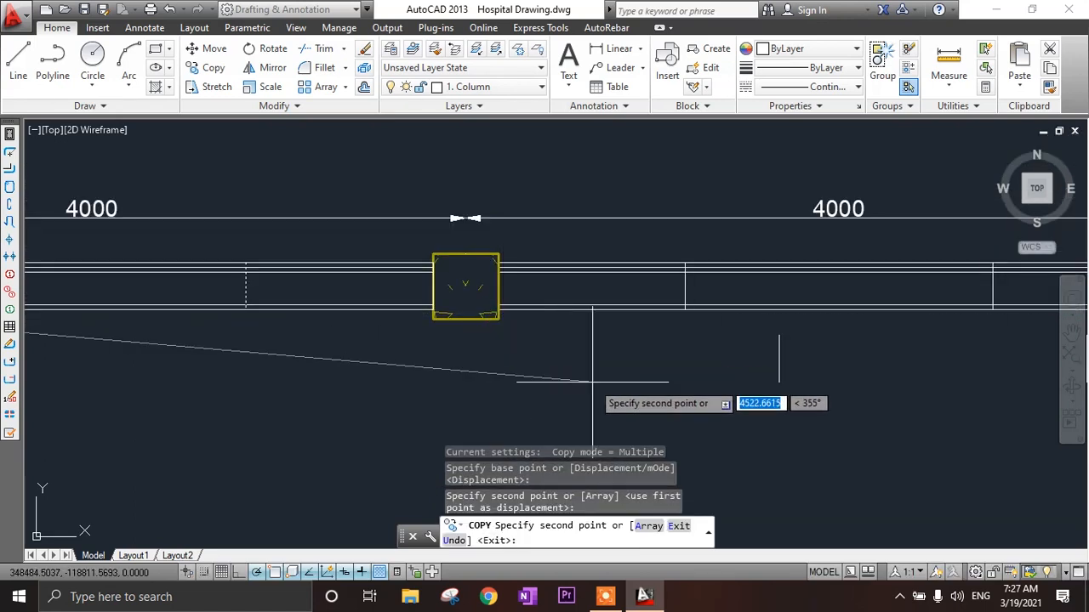
{"action": "key", "text": "Escape"}
- Trim the third line from the beam's top between the guide lines in both spans, leaving 1000 long pieces at the columns
{"action": "scroll", "coordinate": [593, 382], "scroll_direction": "down", "scroll_amount": 4}
{"action": "scroll", "coordinate": [499, 374], "scroll_direction": "up", "scroll_amount": 6}
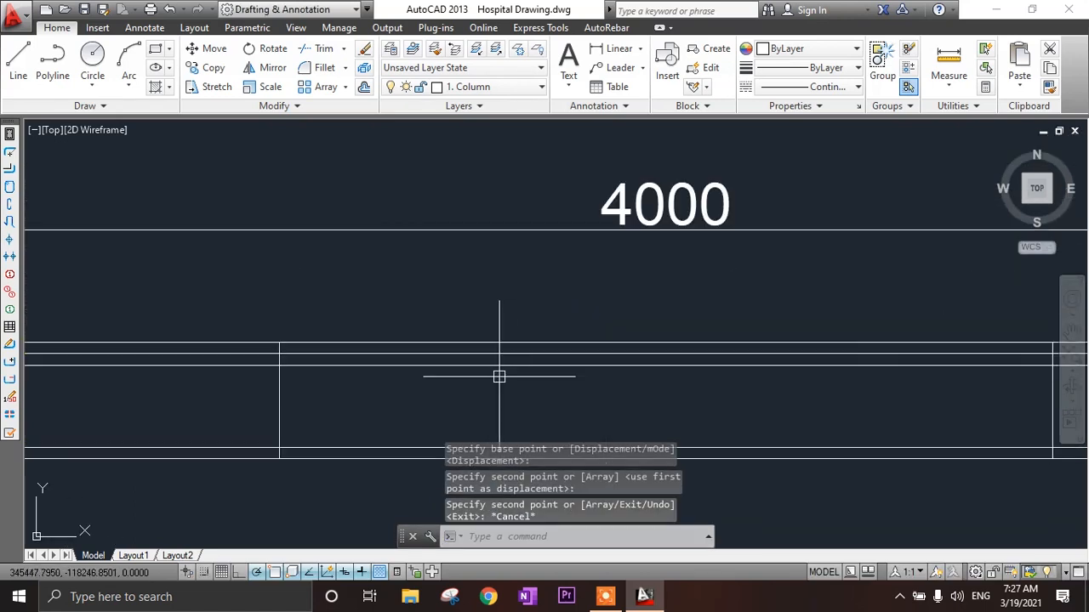
{"action": "type", "text": "TR"}
{"action": "key", "text": "Return"}
{"action": "key", "text": "Return"}
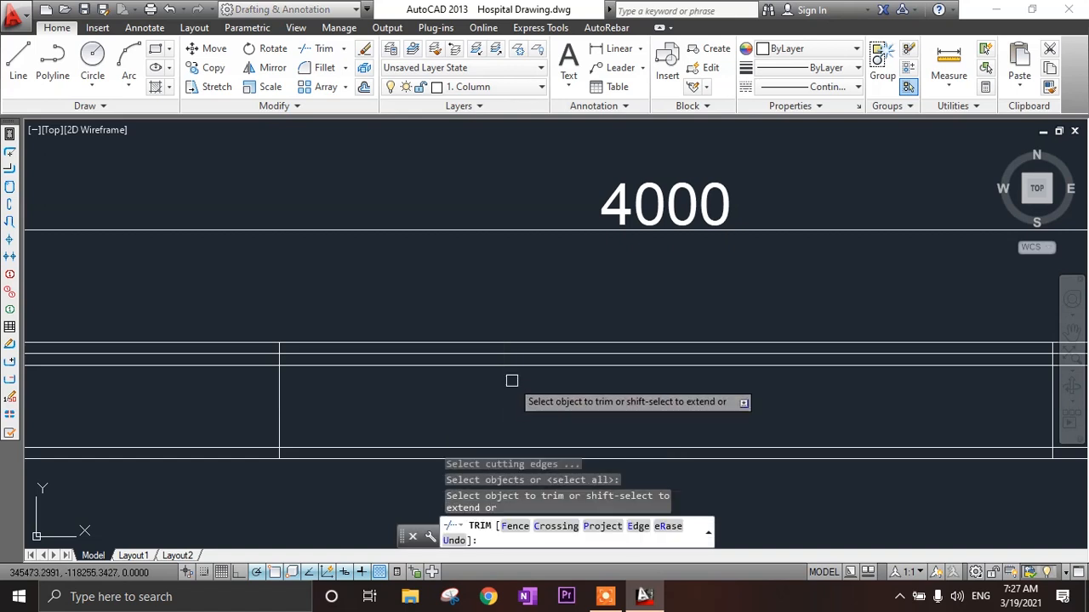
{"action": "scroll", "coordinate": [474, 375], "scroll_direction": "down", "scroll_amount": 5}
{"action": "middle_click_drag", "start_coordinate": [483, 382], "coordinate": [428, 385]}
{"action": "middle_click_drag", "start_coordinate": [836, 386], "coordinate": [620, 389]}
{"action": "scroll", "coordinate": [630, 390], "scroll_direction": "up", "scroll_amount": 5}
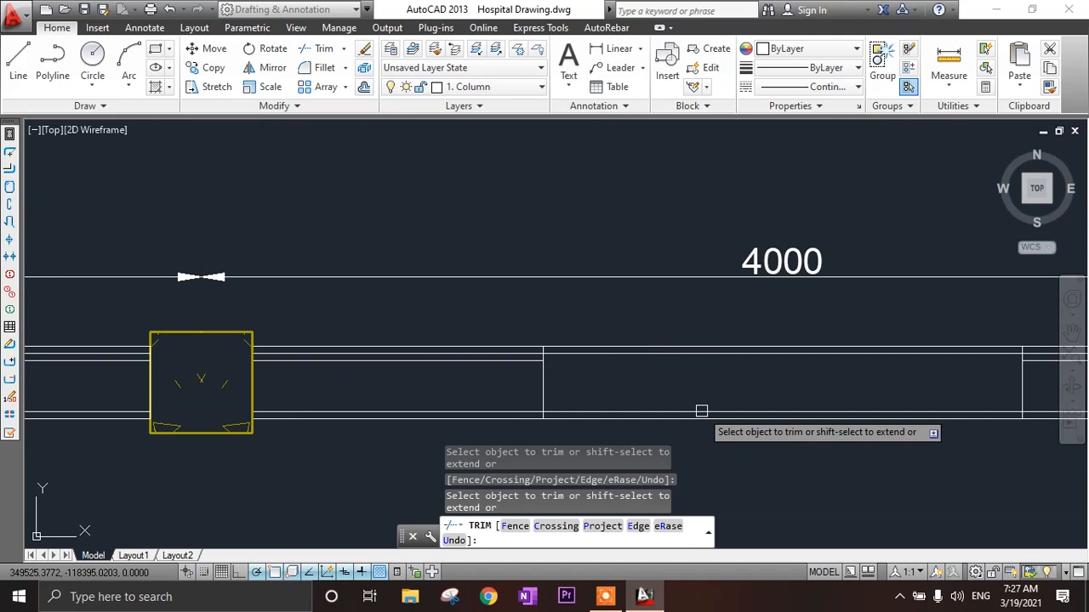
{"action": "key", "text": "Escape"}
- Delete the vertical guide lines from both spans
{"action": "scroll", "coordinate": [668, 409], "scroll_direction": "down", "scroll_amount": 3}
{"action": "scroll", "coordinate": [876, 392], "scroll_direction": "up", "scroll_amount": 3}
{"action": "left_click", "coordinate": [927, 383]}
{"action": "left_click", "coordinate": [369, 393]}
{"action": "key", "text": "Delete"}
{"action": "scroll", "coordinate": [663, 424], "scroll_direction": "down", "scroll_amount": 4}
{"action": "middle_click_drag", "start_coordinate": [668, 425], "coordinate": [816, 443]}
{"action": "scroll", "coordinate": [314, 428], "scroll_direction": "up", "scroll_amount": 2}
{"action": "left_click", "coordinate": [632, 425]}
{"action": "left_click", "coordinate": [183, 429]}
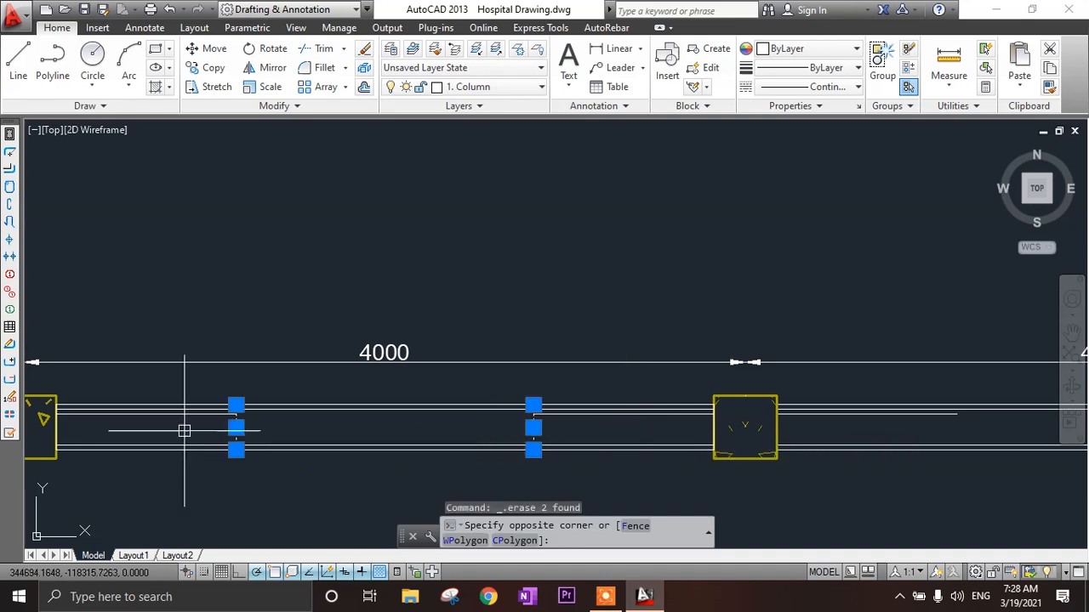
{"action": "key", "text": "Delete"}
- Draw a short downward diagonal line at a 135° angle override from the free end of the second span's left cut bar
{"action": "scroll", "coordinate": [183, 429], "scroll_direction": "down", "scroll_amount": 3}
{"action": "middle_click_drag", "start_coordinate": [327, 430], "coordinate": [383, 430]}
{"action": "scroll", "coordinate": [536, 441], "scroll_direction": "up", "scroll_amount": 2}
{"action": "scroll", "coordinate": [536, 441], "scroll_direction": "up", "scroll_amount": 2}
{"action": "scroll", "coordinate": [274, 378], "scroll_direction": "up", "scroll_amount": 4}
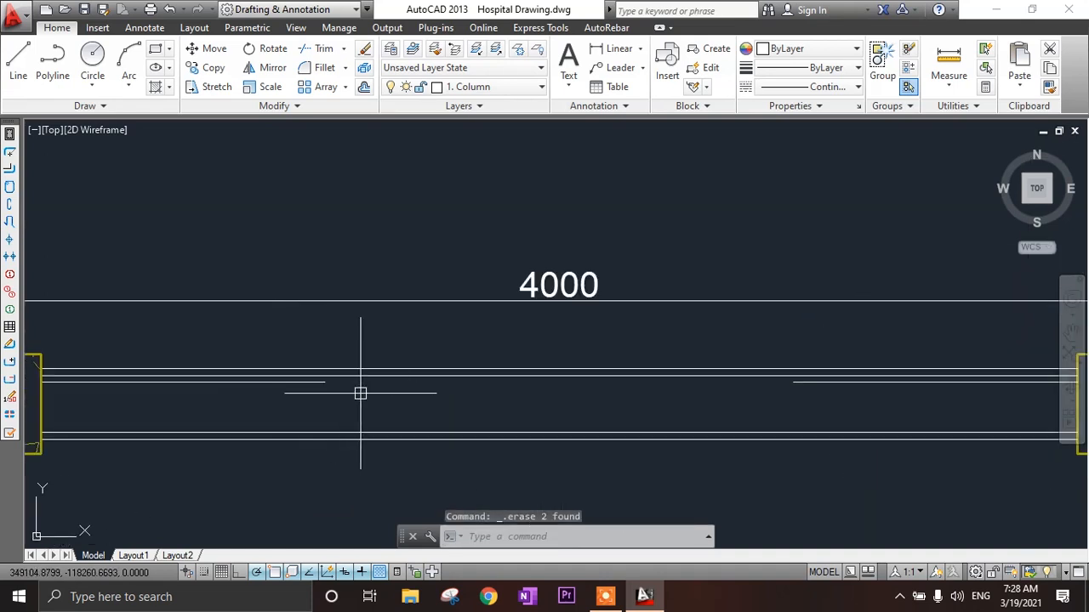
{"action": "type", "text": "l"}
{"action": "key", "text": "Return"}
{"action": "scroll", "coordinate": [328, 377], "scroll_direction": "up", "scroll_amount": 2}
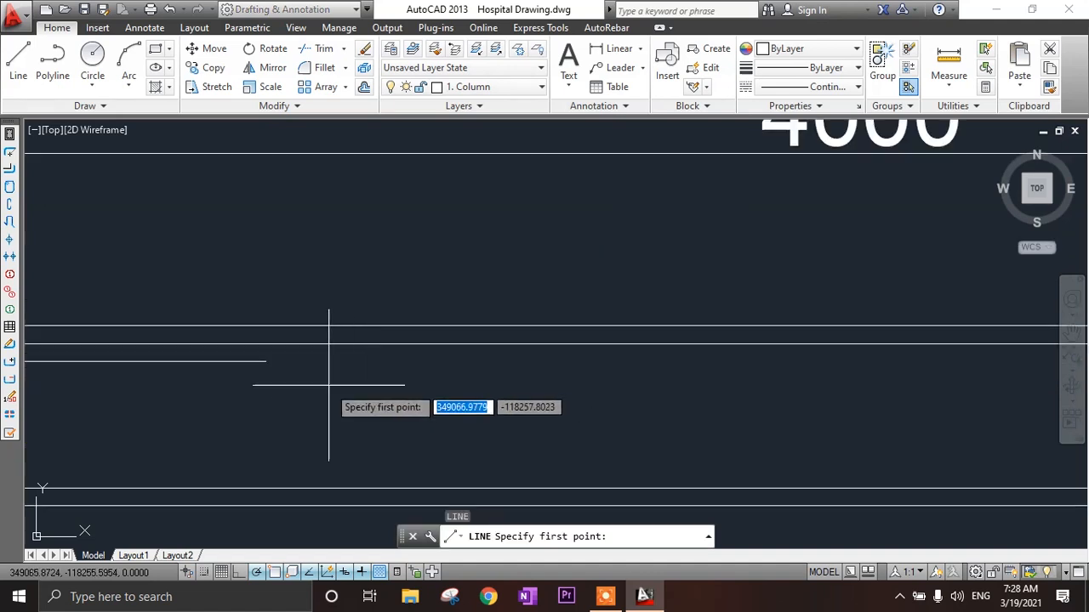
{"action": "left_click", "coordinate": [264, 361]}
{"action": "type", "text": "<135"}
{"action": "key", "text": "Return"}
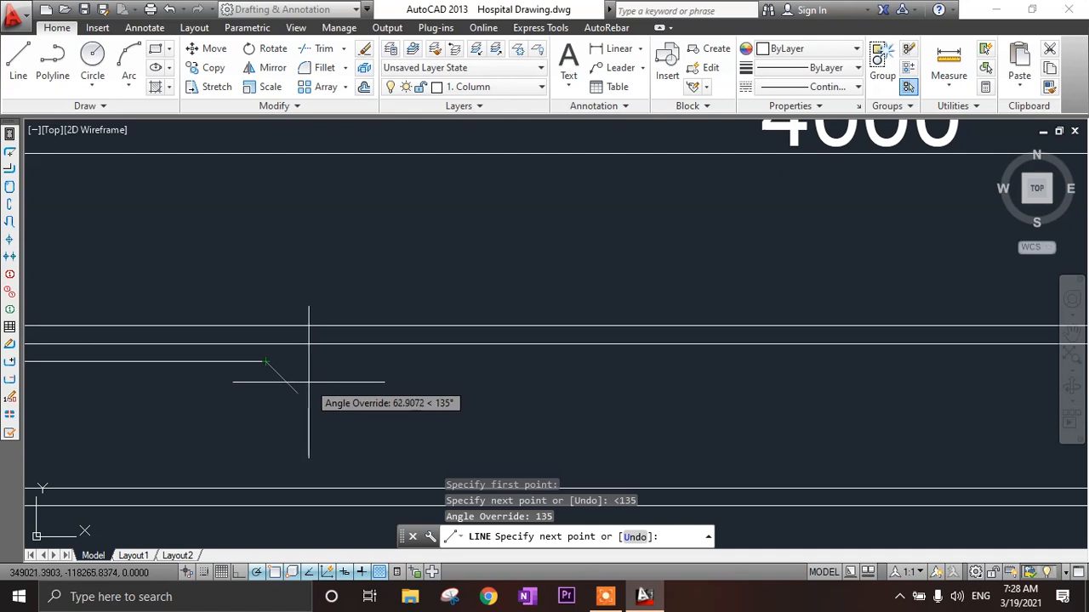
{"action": "left_click", "coordinate": [290, 382]}
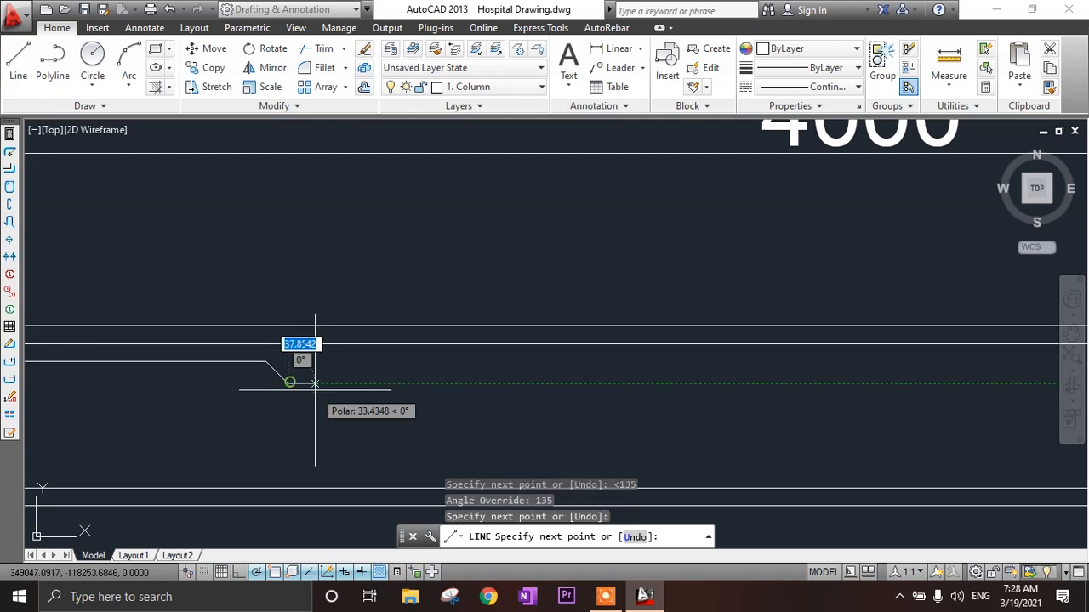
{"action": "key", "text": "Escape"}
- Copy the diagonal end mark to the free end of the left cut bar in the first span
{"action": "left_click", "coordinate": [280, 379]}
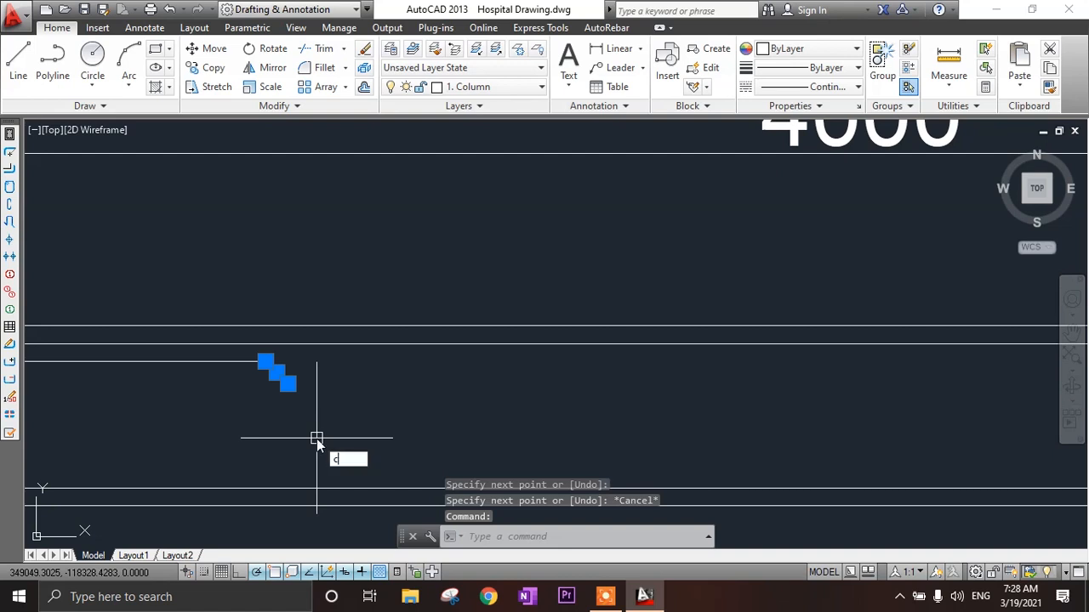
{"action": "key", "text": "Return"}
{"action": "left_click", "coordinate": [265, 362]}
{"action": "scroll", "coordinate": [510, 451], "scroll_direction": "down", "scroll_amount": 5}
{"action": "middle_click_drag", "start_coordinate": [428, 436], "coordinate": [740, 397]}
{"action": "scroll", "coordinate": [139, 401], "scroll_direction": "up", "scroll_amount": 4}
{"action": "middle_click_drag", "start_coordinate": [122, 401], "coordinate": [304, 401]}
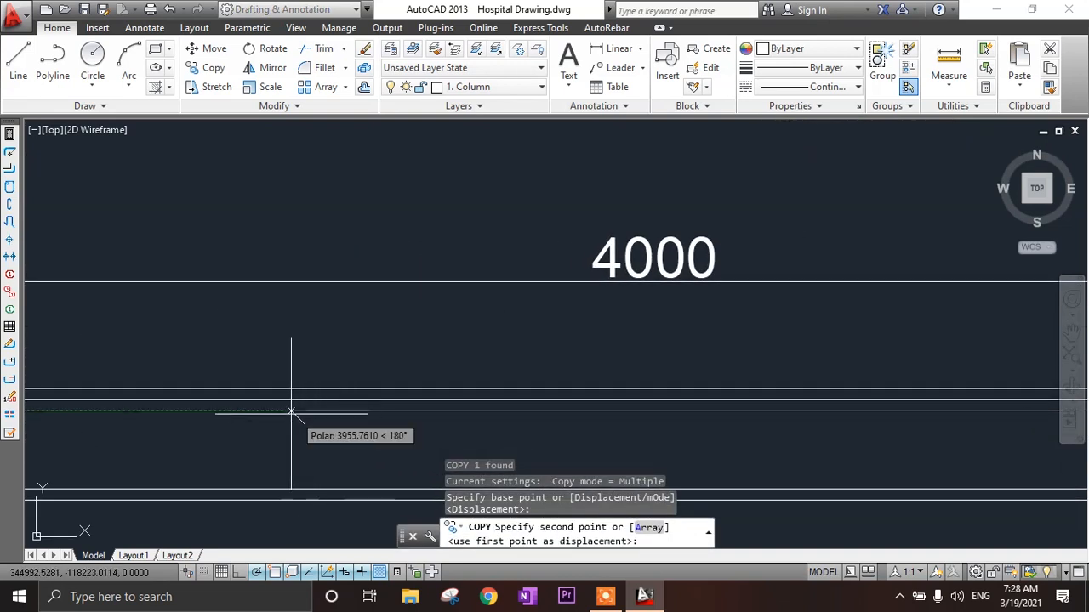
{"action": "left_click", "coordinate": [285, 412]}
{"action": "key", "text": "Escape"}
- Mirror the first span's diagonal end mark about a vertical line within the span, keeping the original
{"action": "left_click", "coordinate": [289, 417]}
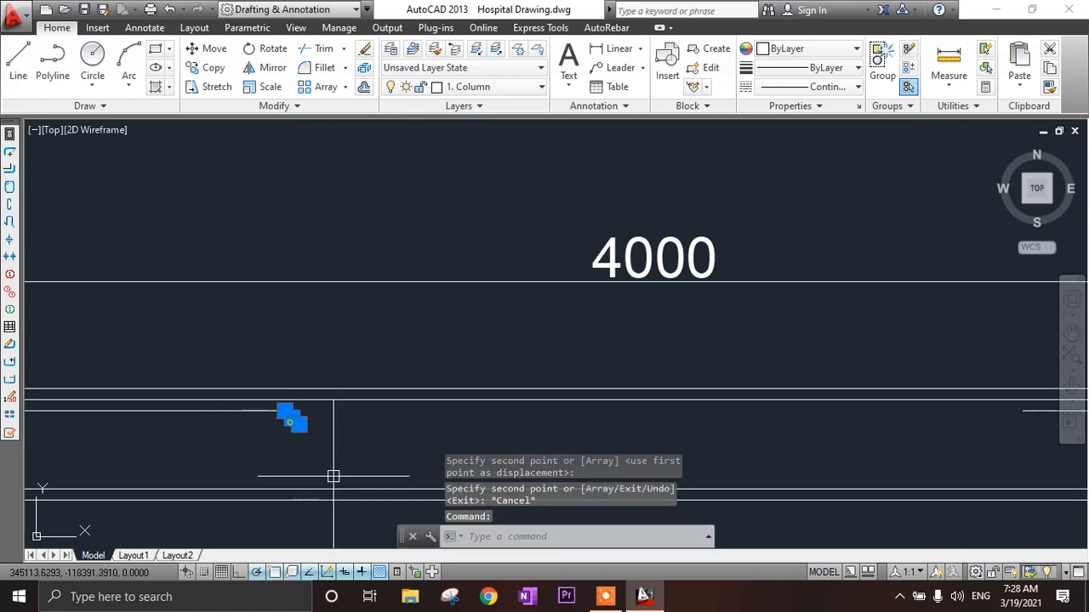
{"action": "key", "text": "Return"}
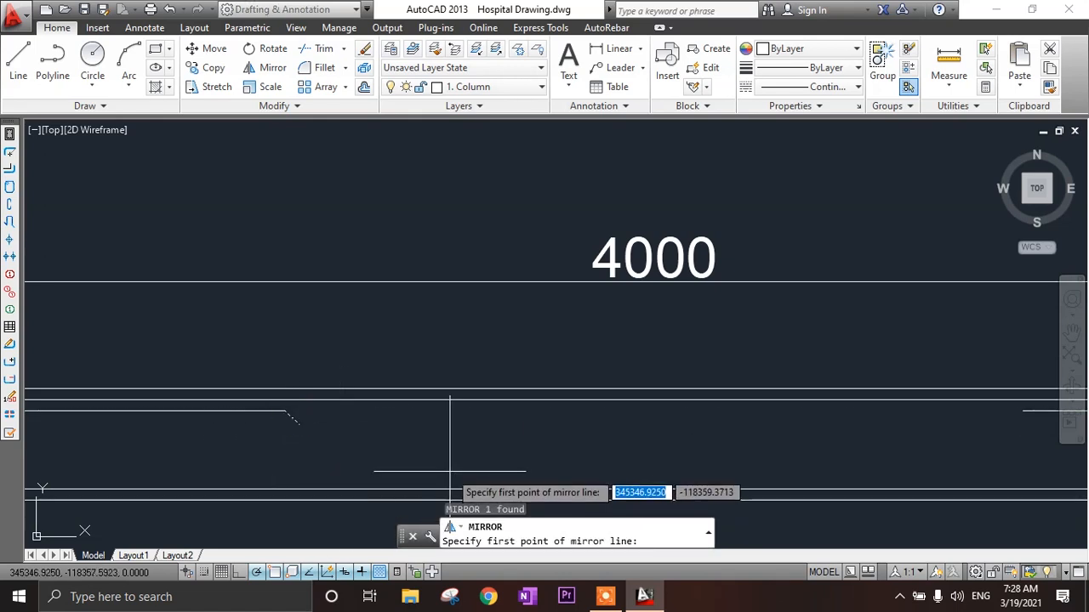
{"action": "left_click", "coordinate": [428, 396]}
{"action": "left_click", "coordinate": [426, 451]}
{"action": "key", "text": "Return"}
- Move the mirrored diagonal mark by its upper end to the free end of the first span's right cut bar
{"action": "left_click", "coordinate": [568, 417]}
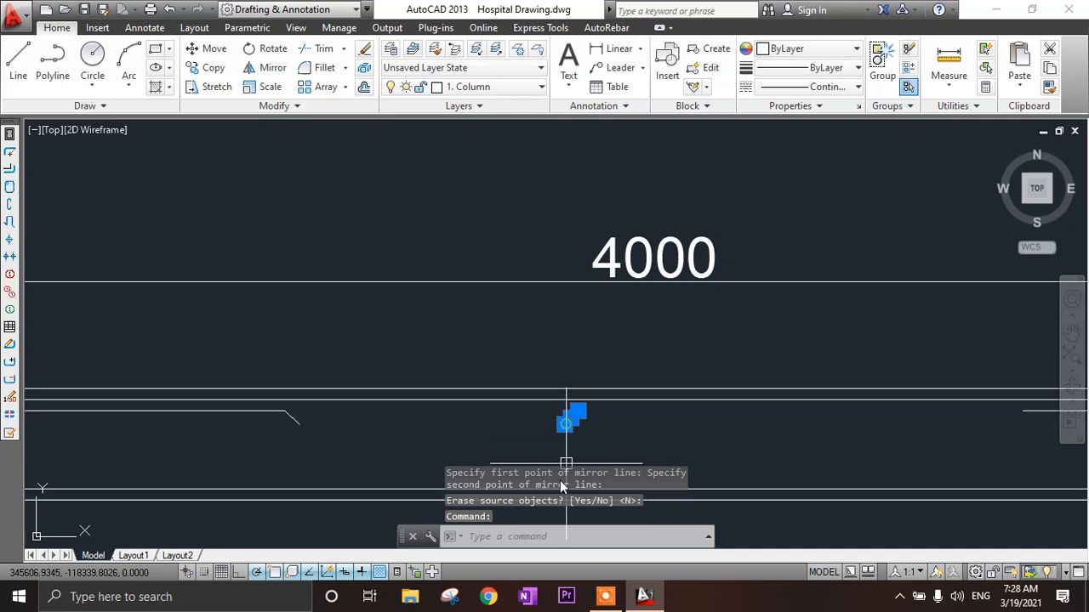
{"action": "type", "text": "m"}
{"action": "key", "text": "Return"}
{"action": "left_click", "coordinate": [578, 410]}
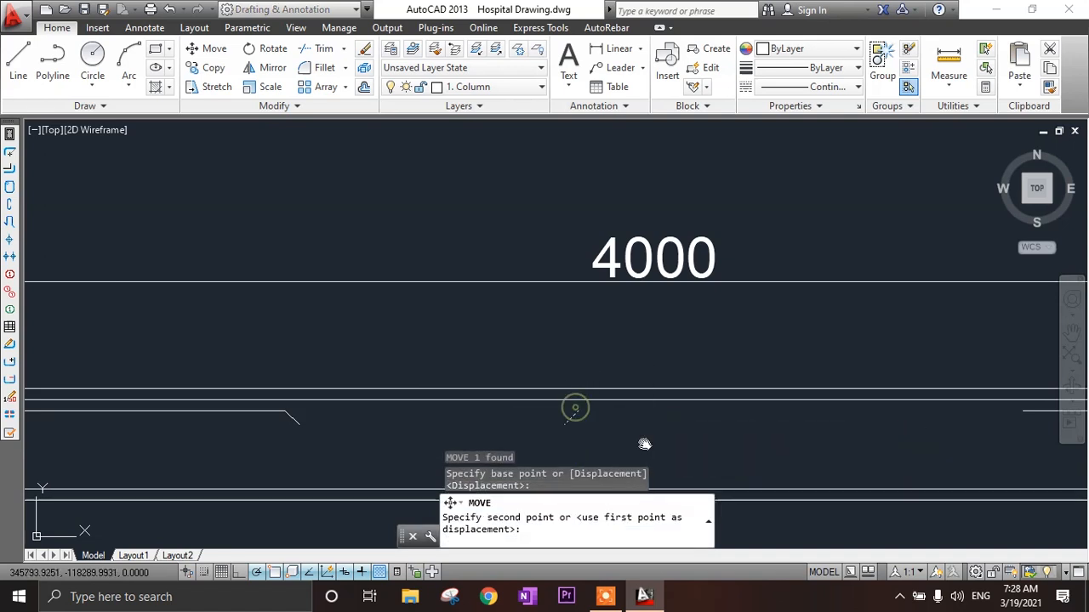
{"action": "middle_click_drag", "start_coordinate": [644, 444], "coordinate": [268, 376]}
{"action": "key", "text": "Escape"}
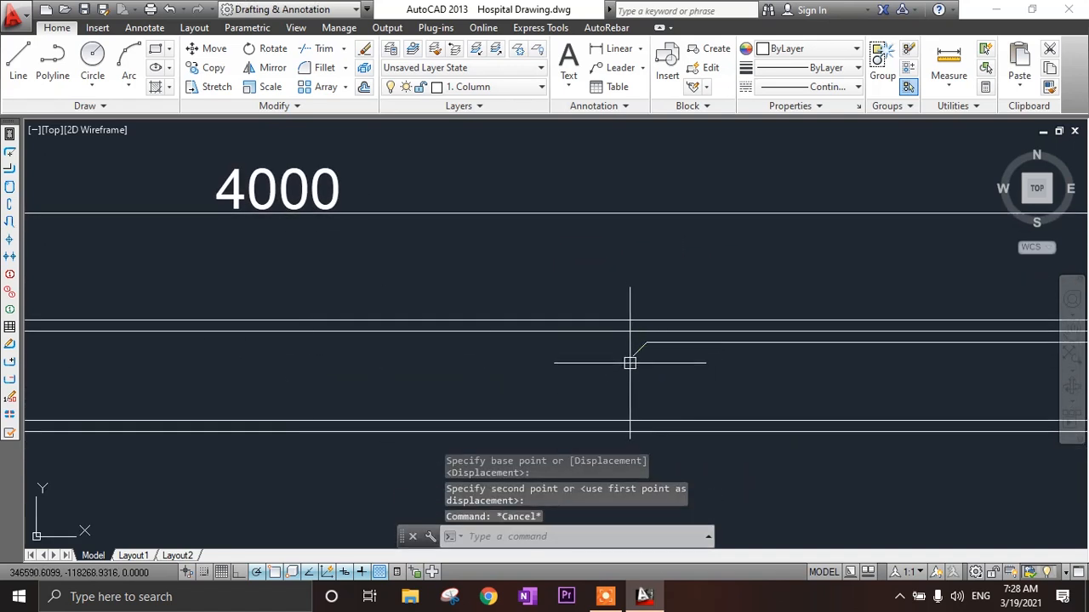
- Copy the mirrored diagonal mark to the free end of the second span's right cut bar
{"action": "key", "text": "Return"}
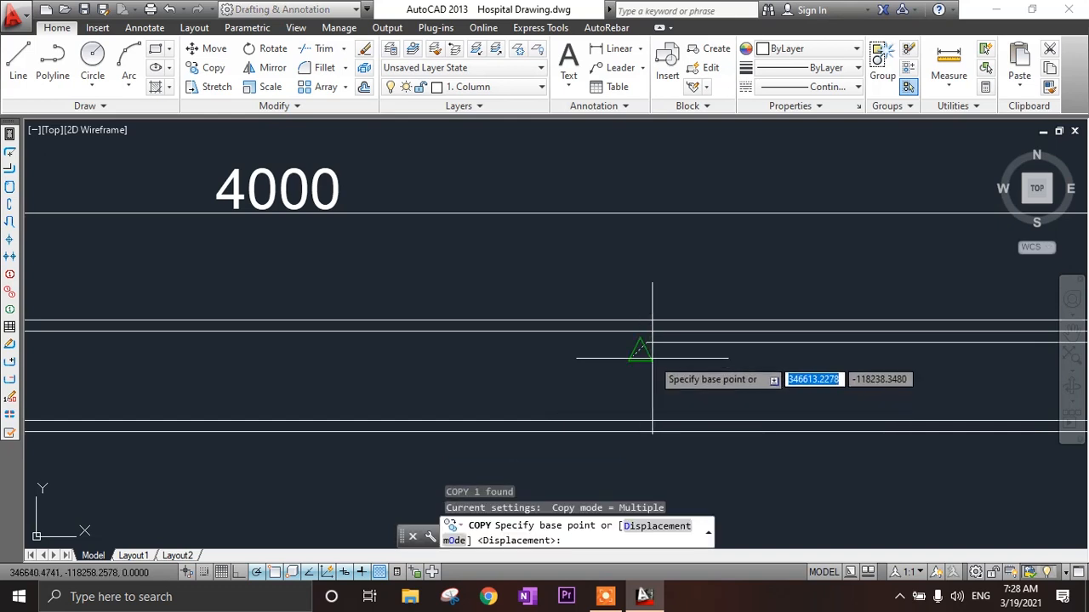
{"action": "left_click", "coordinate": [637, 345]}
{"action": "scroll", "coordinate": [637, 345], "scroll_direction": "down", "scroll_amount": 4}
{"action": "scroll", "coordinate": [717, 389], "scroll_direction": "up", "scroll_amount": 4}
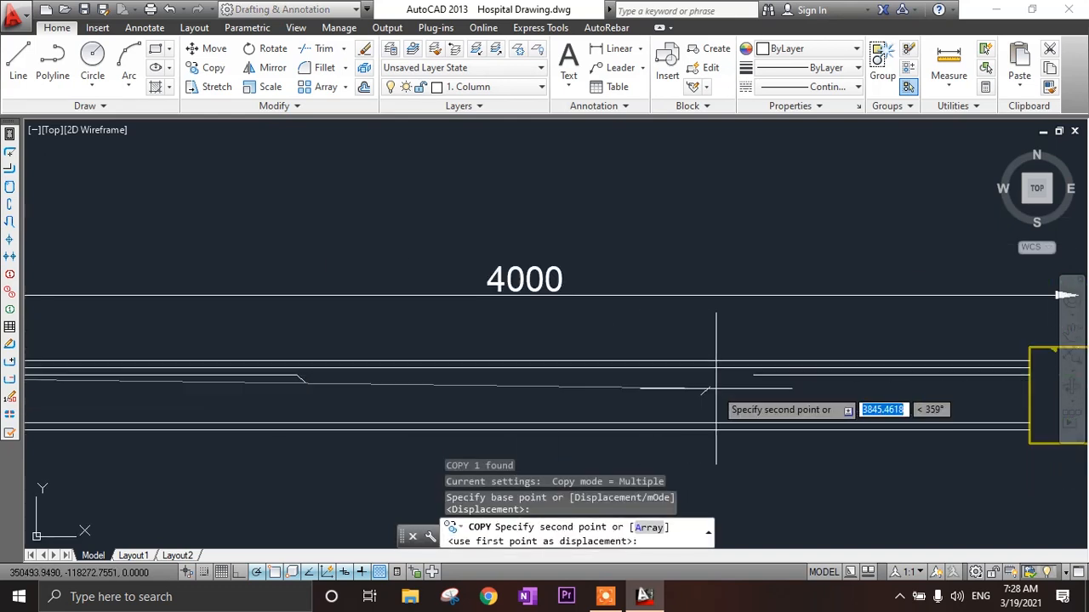
{"action": "left_click", "coordinate": [751, 374]}
{"action": "key", "text": "Escape"}
{"action": "scroll", "coordinate": [770, 427], "scroll_direction": "down", "scroll_amount": 2}
{"action": "middle_click_drag", "start_coordinate": [607, 413], "coordinate": [816, 361]}
{"action": "scroll", "coordinate": [384, 383], "scroll_direction": "up", "scroll_amount": 2}
{"action": "left_click", "coordinate": [483, 321]}
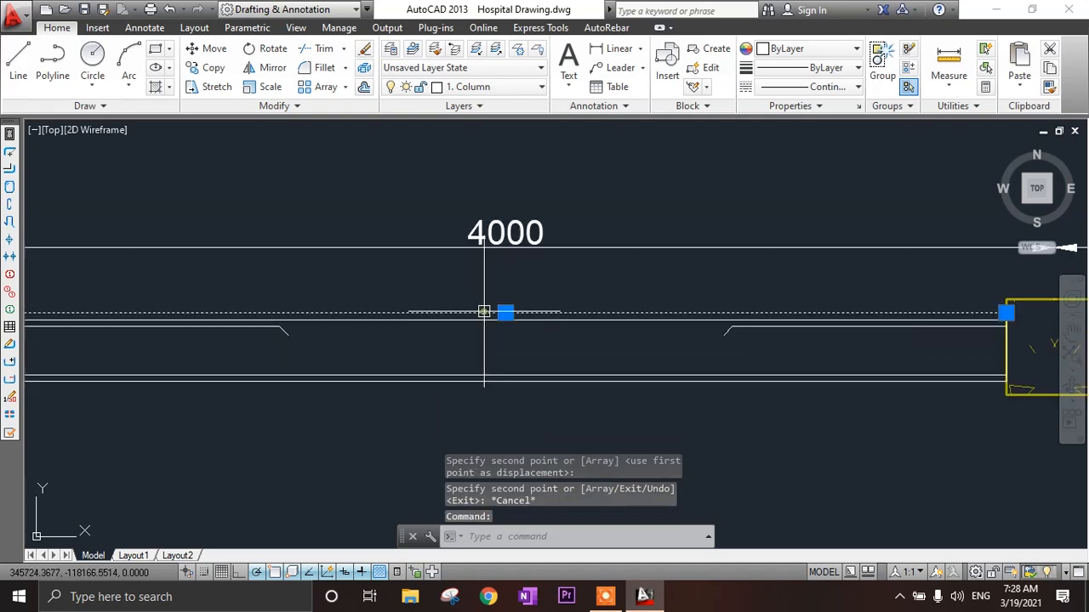
{"action": "key", "text": "Escape"}
{"action": "scroll", "coordinate": [306, 338], "scroll_direction": "up", "scroll_amount": 2}
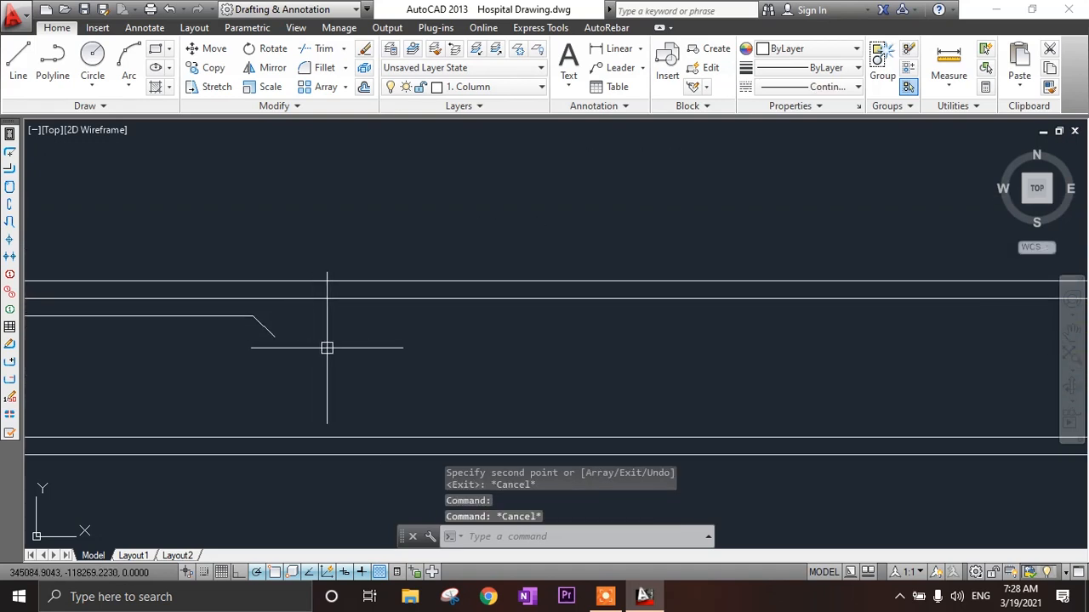
{"action": "left_click", "coordinate": [310, 357]}
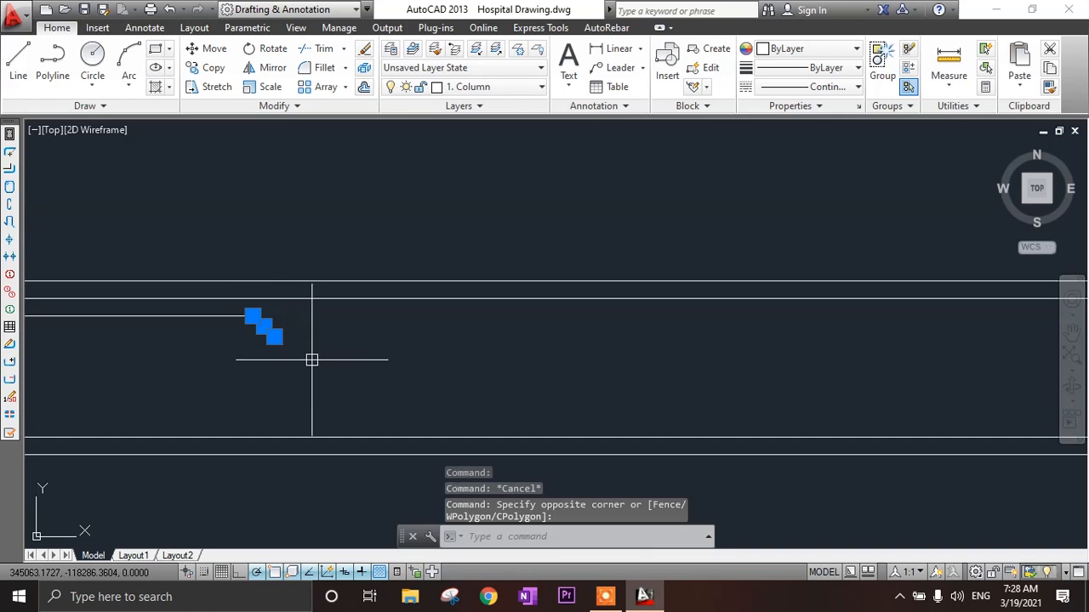
{"action": "key", "text": "Escape"}
- Change the colour of the selected top, bottom and extra bars with their diagonal end marks in both spans to Green
{"action": "scroll", "coordinate": [291, 288], "scroll_direction": "up", "scroll_amount": 1}
{"action": "left_click", "coordinate": [293, 283]}
{"action": "left_click", "coordinate": [193, 361]}
{"action": "scroll", "coordinate": [318, 388], "scroll_direction": "down", "scroll_amount": 3}
{"action": "middle_click_drag", "start_coordinate": [399, 391], "coordinate": [189, 374]}
{"action": "scroll", "coordinate": [556, 372], "scroll_direction": "up", "scroll_amount": 2}
{"action": "left_click", "coordinate": [624, 369]}
{"action": "left_click", "coordinate": [468, 335]}
{"action": "scroll", "coordinate": [468, 334], "scroll_direction": "down", "scroll_amount": 2}
{"action": "scroll", "coordinate": [720, 360], "scroll_direction": "up", "scroll_amount": 2}
{"action": "left_click", "coordinate": [847, 351]}
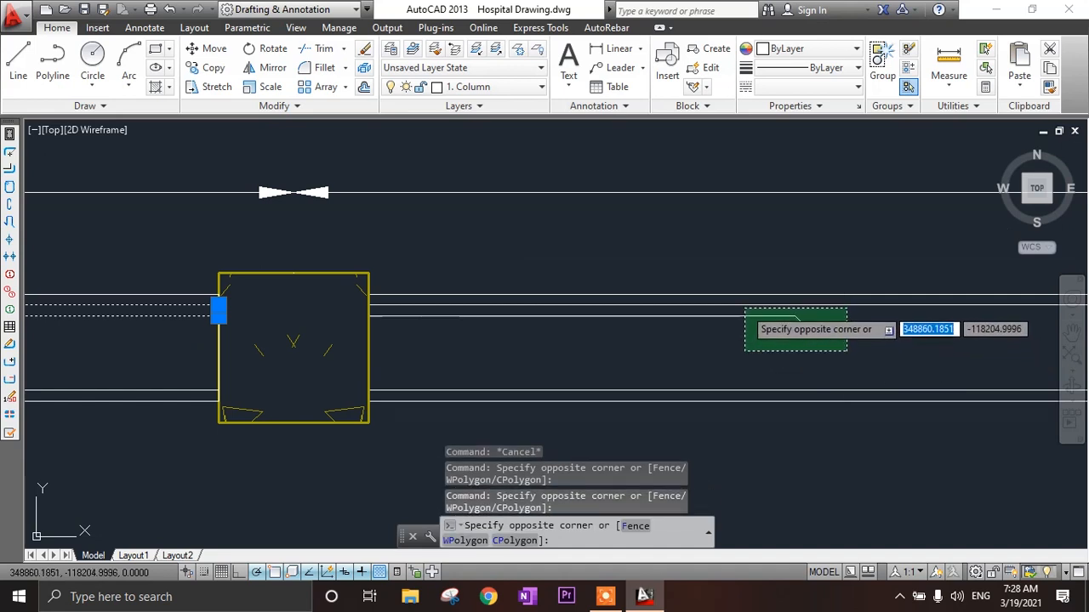
{"action": "left_click", "coordinate": [745, 312]}
{"action": "scroll", "coordinate": [745, 364], "scroll_direction": "down", "scroll_amount": 2}
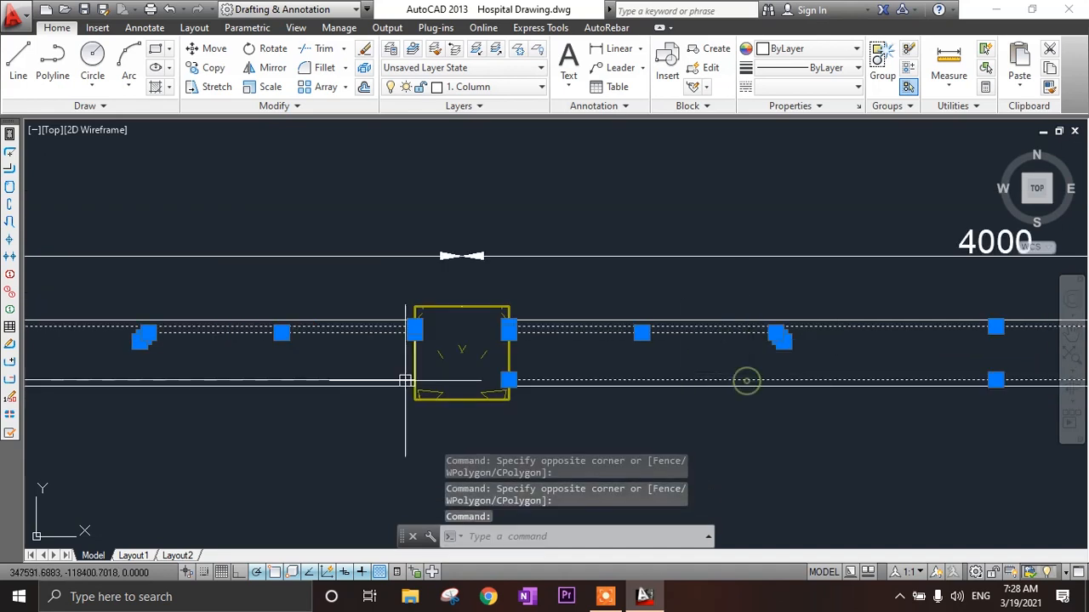
{"action": "scroll", "coordinate": [260, 383], "scroll_direction": "up", "scroll_amount": 2}
{"action": "scroll", "coordinate": [398, 426], "scroll_direction": "down", "scroll_amount": 4}
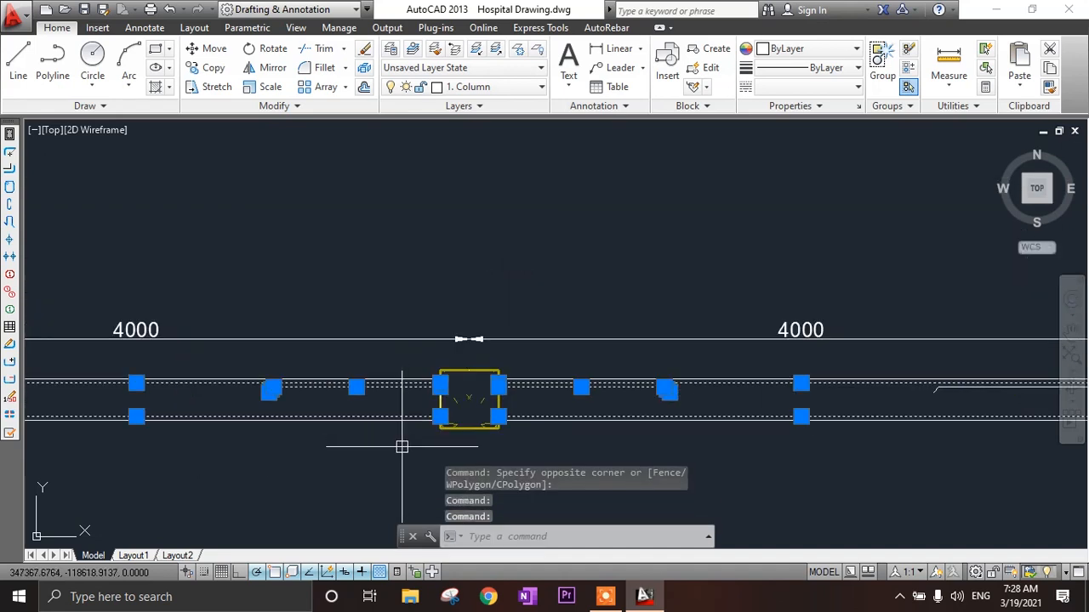
{"action": "mouse_move", "coordinate": [593, 165]}
{"action": "middle_mouse_down"}
{"action": "mouse_move", "coordinate": [604, 143]}
{"action": "mouse_move", "coordinate": [628, 136]}
{"action": "middle_mouse_up"}
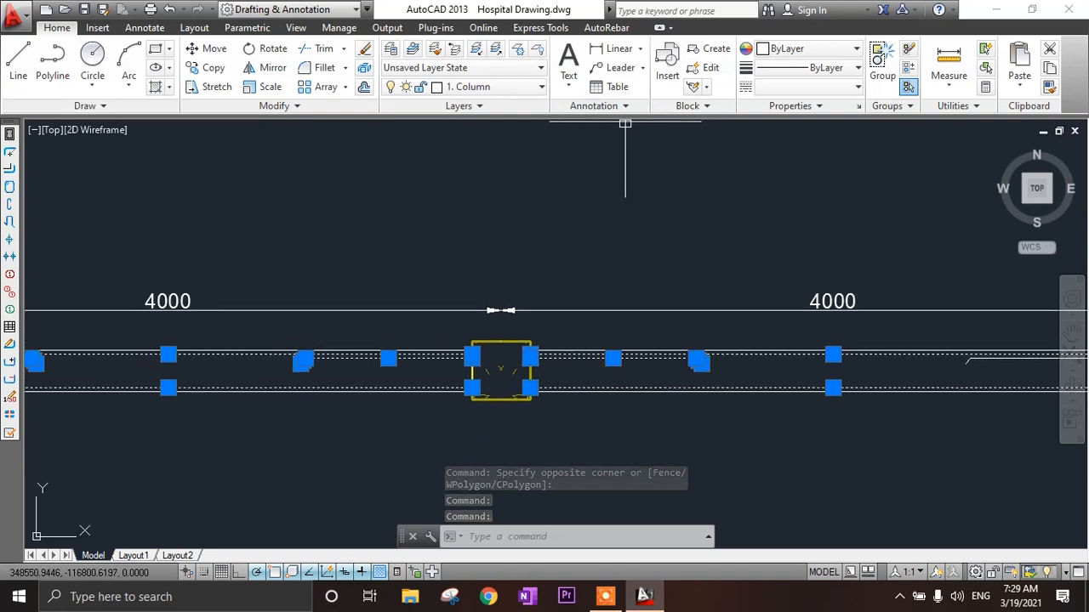
{"action": "left_click", "coordinate": [812, 48]}
{"action": "left_click", "coordinate": [787, 147]}
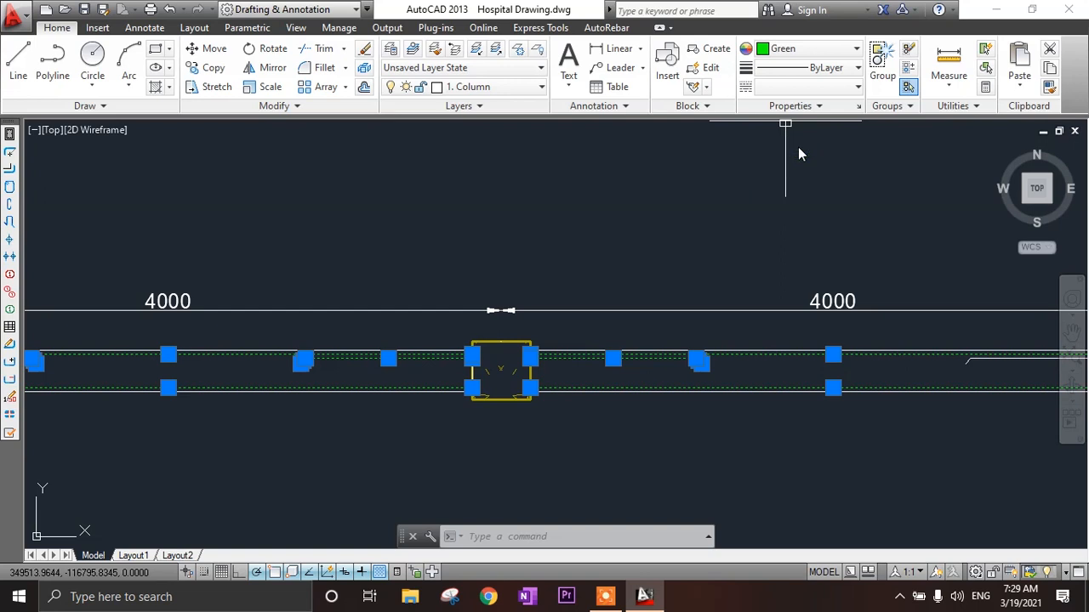
{"action": "key", "text": "Escape"}
- Inspect the recoloured bars and diagonal end marks along both spans and at the columns
{"action": "scroll", "coordinate": [764, 399], "scroll_direction": "down", "scroll_amount": 2}
{"action": "middle_click_drag", "start_coordinate": [763, 399], "coordinate": [762, 399]}
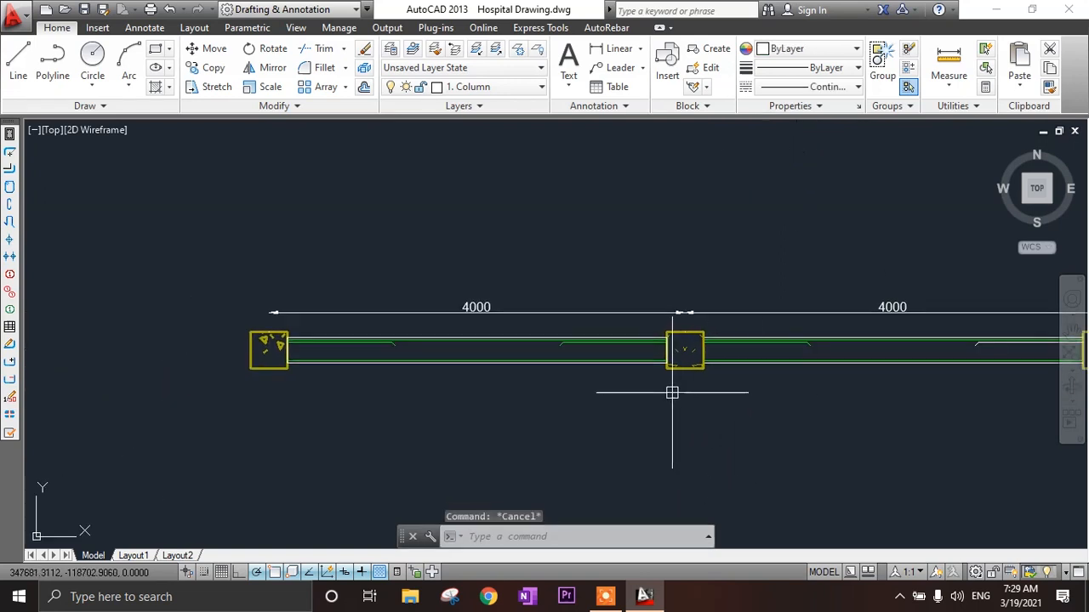
{"action": "scroll", "coordinate": [686, 355], "scroll_direction": "up", "scroll_amount": 3}
{"action": "scroll", "coordinate": [690, 346], "scroll_direction": "down", "scroll_amount": 3}
{"action": "scroll", "coordinate": [499, 343], "scroll_direction": "up", "scroll_amount": 3}
{"action": "scroll", "coordinate": [223, 348], "scroll_direction": "down", "scroll_amount": 3}
{"action": "middle_click_drag", "start_coordinate": [1025, 307], "coordinate": [888, 330]}
{"action": "scroll", "coordinate": [849, 331], "scroll_direction": "up", "scroll_amount": 2}
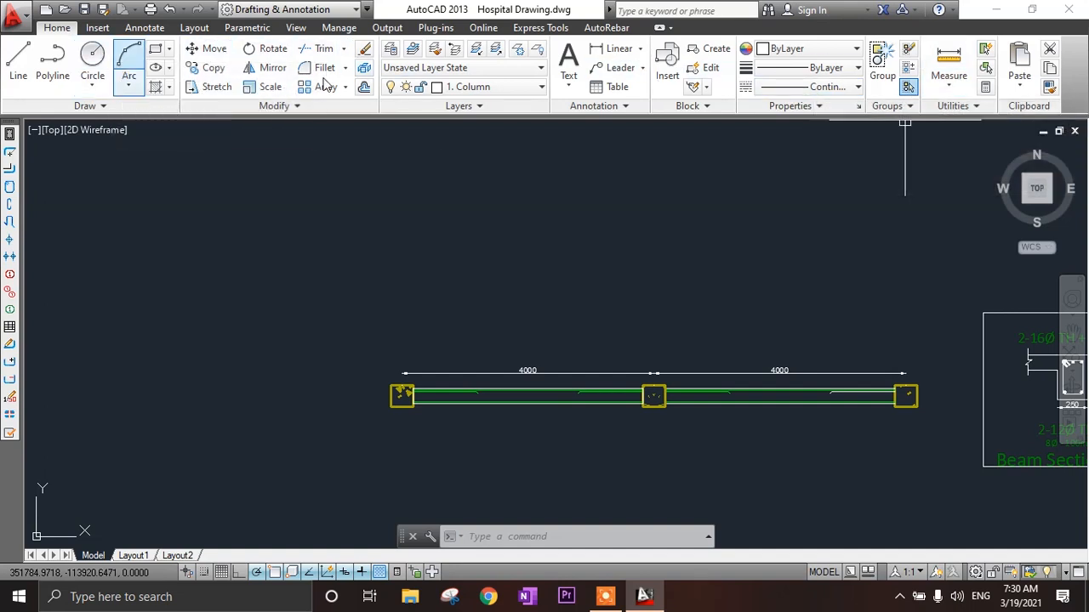
- Calculate 47*16 in the QuickCalc calculator and close it
{"action": "left_click", "coordinate": [985, 87]}
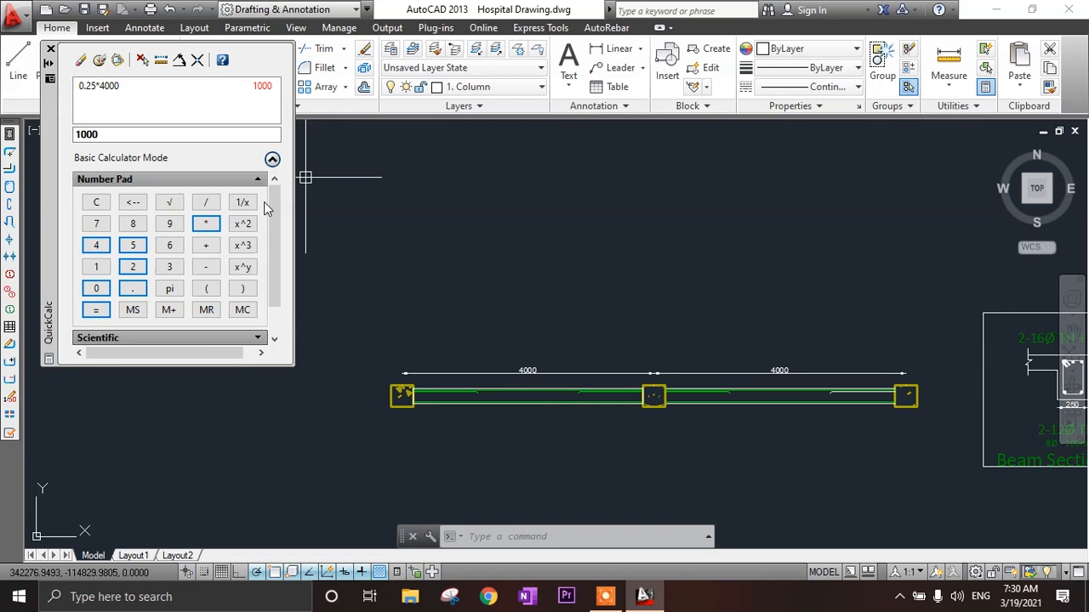
{"action": "left_click", "coordinate": [96, 245]}
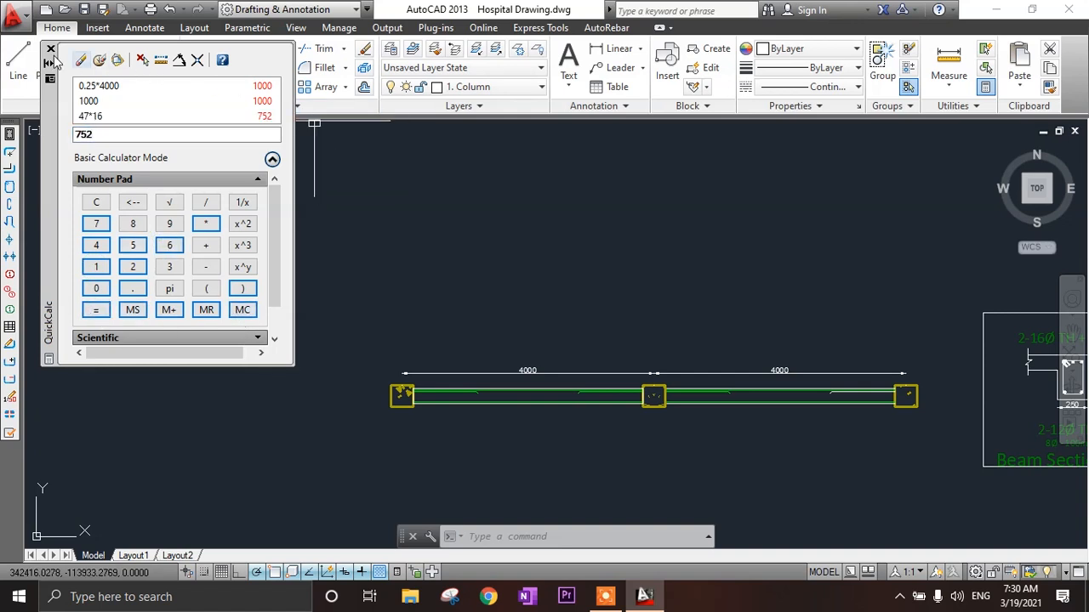
{"action": "left_click", "coordinate": [50, 51]}
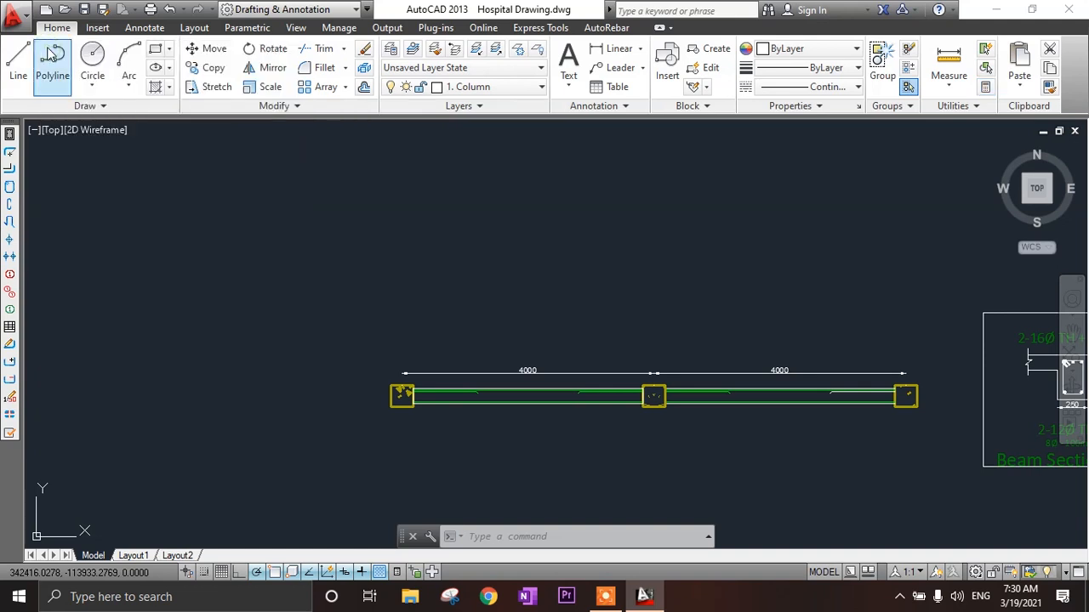
- Draw an 800 long vertical line upward from the first column's upper left corner
{"action": "scroll", "coordinate": [422, 405], "scroll_direction": "up", "scroll_amount": 4}
{"action": "middle_click_drag", "start_coordinate": [434, 340], "coordinate": [366, 326]}
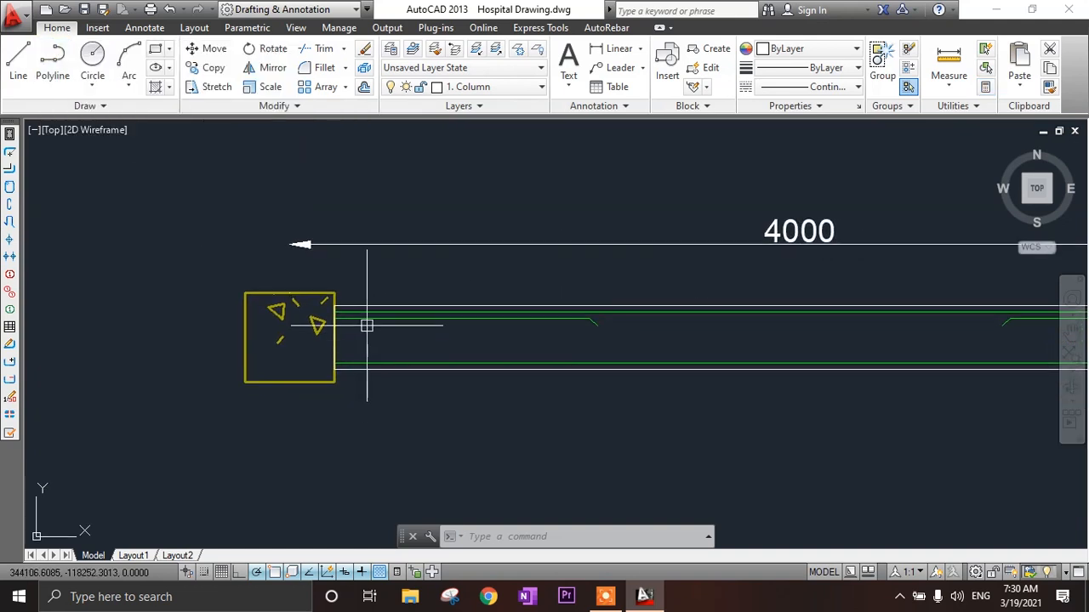
{"action": "scroll", "coordinate": [430, 389], "scroll_direction": "down", "scroll_amount": 2}
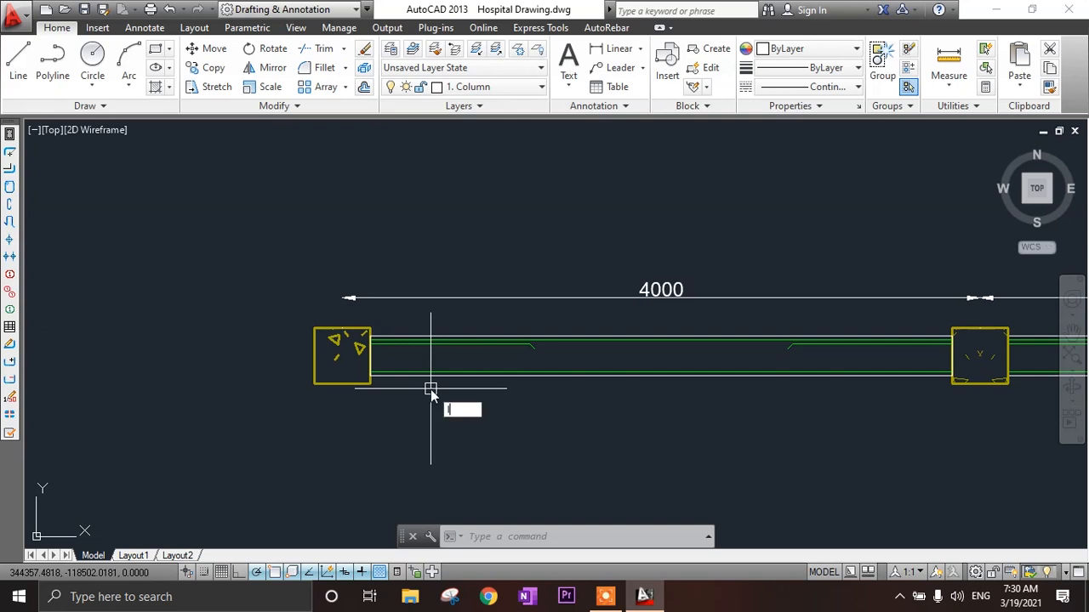
{"action": "type", "text": "l"}
{"action": "key", "text": "Return"}
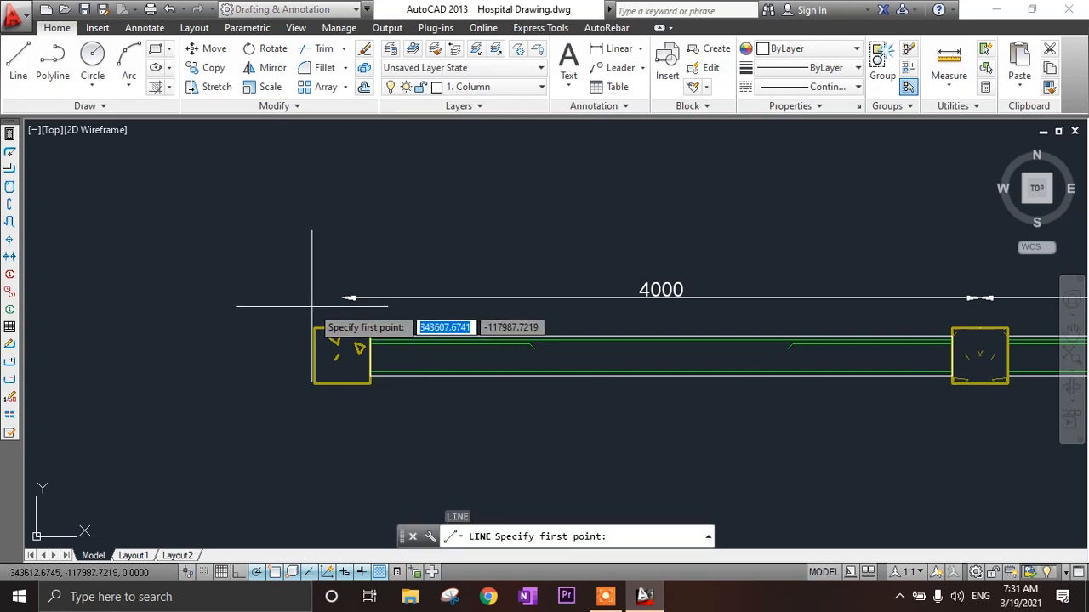
{"action": "scroll", "coordinate": [318, 308], "scroll_direction": "up", "scroll_amount": 3}
{"action": "scroll", "coordinate": [325, 330], "scroll_direction": "down", "scroll_amount": 2}
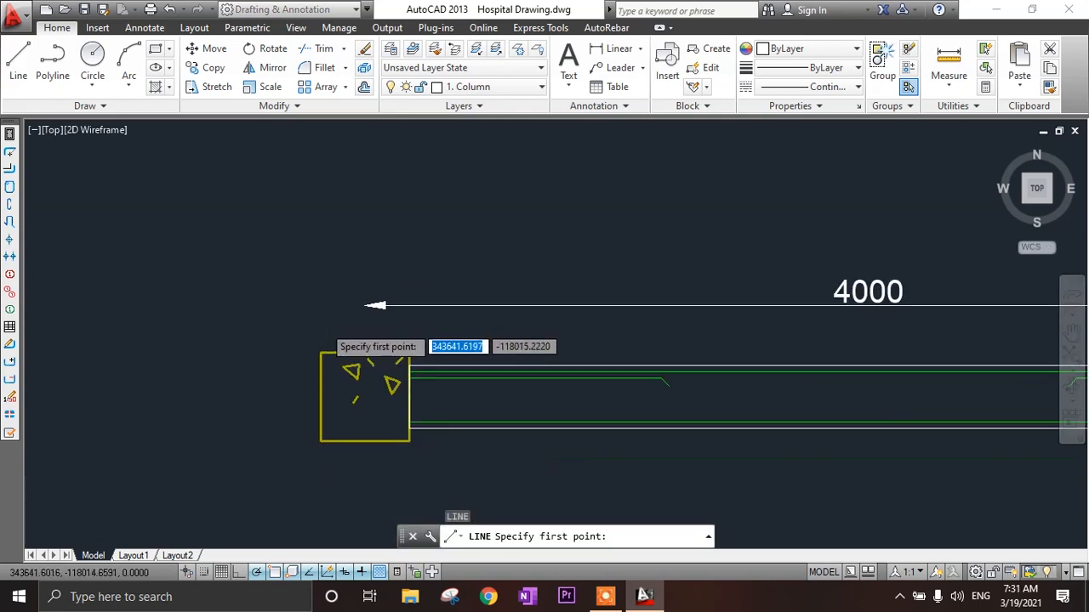
{"action": "left_click", "coordinate": [321, 352]}
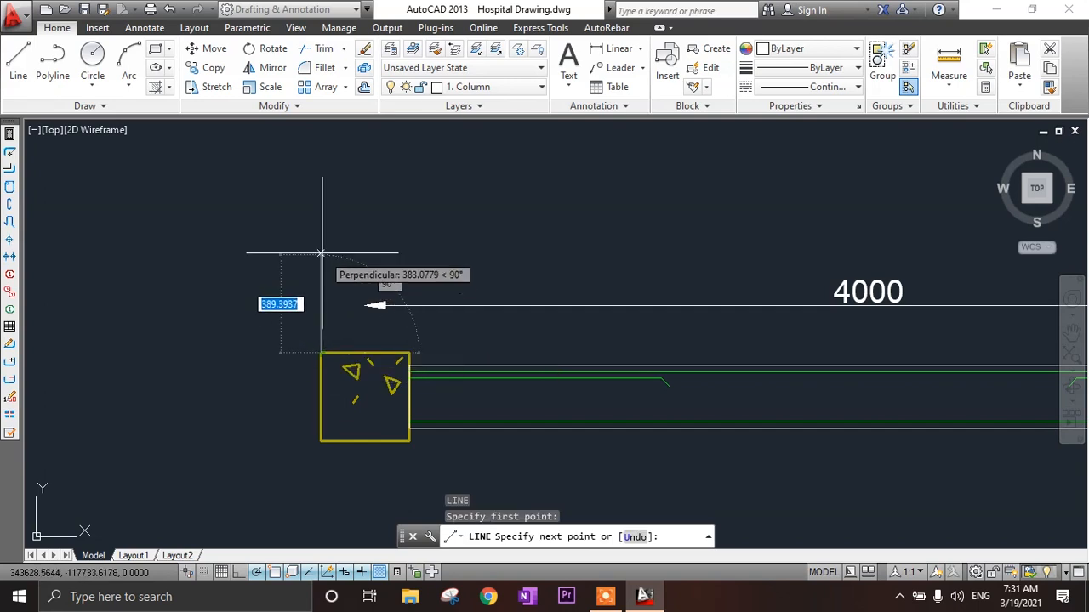
{"action": "type", "text": "800"}
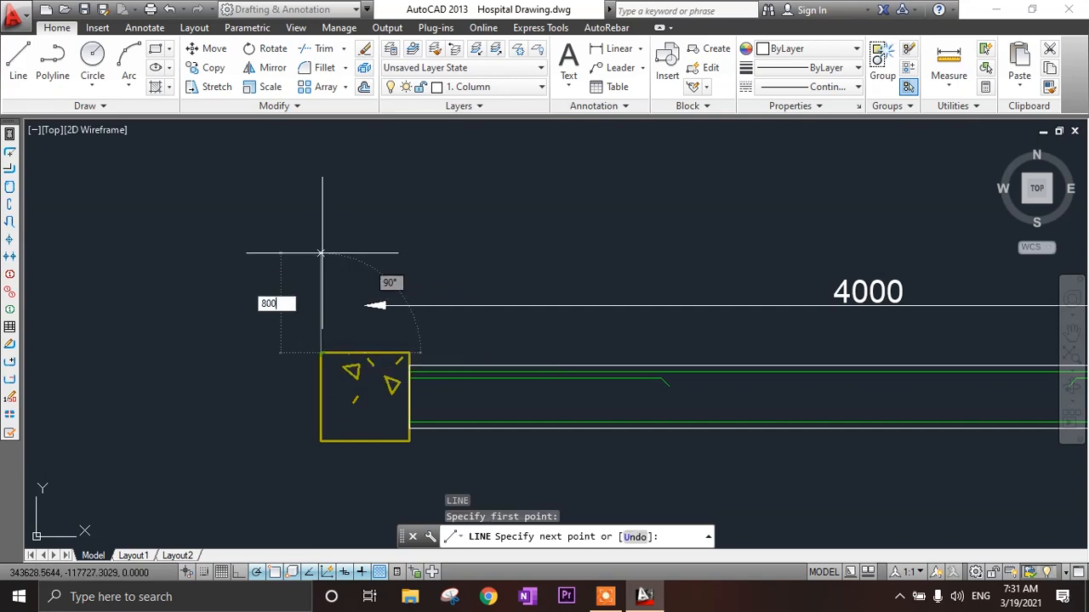
{"action": "key", "text": "Return"}
{"action": "key", "text": "Escape"}
- Copy the 800 line to the first column's upper right corner and to both upper corners of the middle column
{"action": "left_click", "coordinate": [321, 247]}
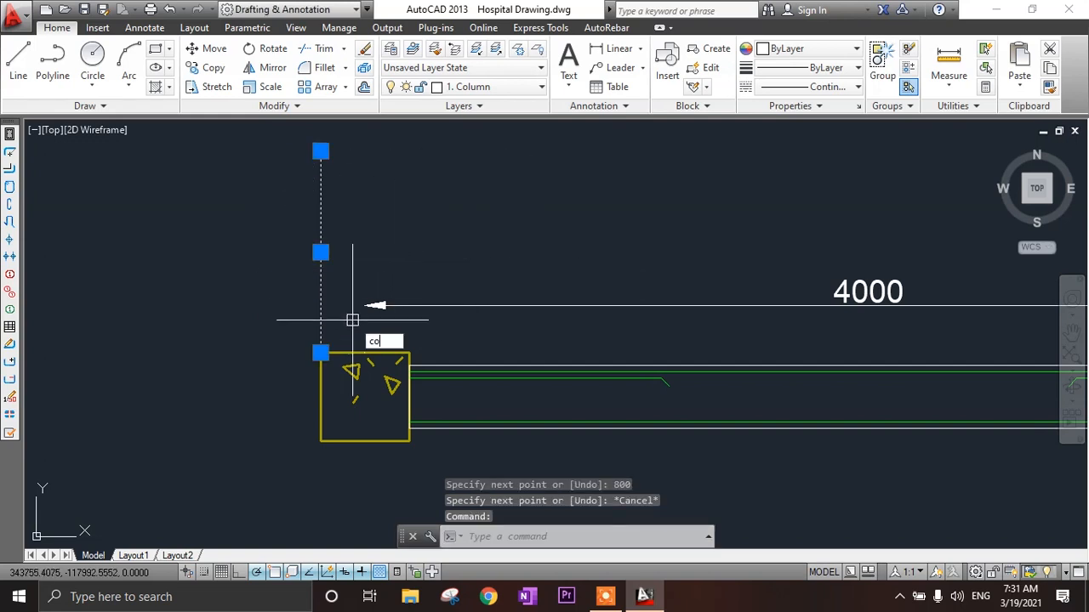
{"action": "type", "text": "co"}
{"action": "key", "text": "Return"}
{"action": "left_click", "coordinate": [321, 352]}
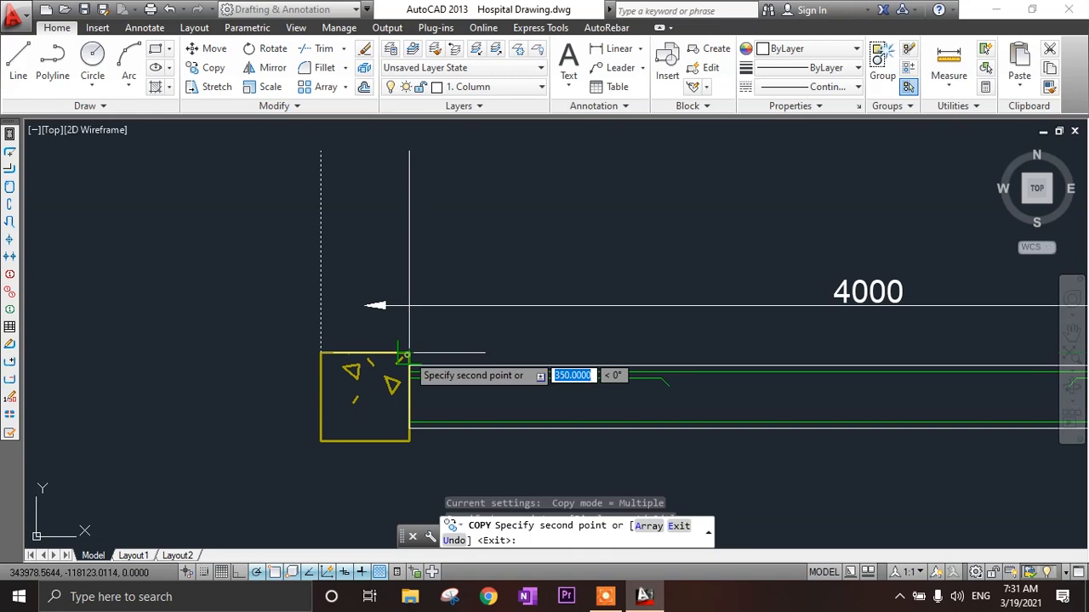
{"action": "scroll", "coordinate": [340, 350], "scroll_direction": "down", "scroll_amount": 5}
{"action": "scroll", "coordinate": [558, 341], "scroll_direction": "up", "scroll_amount": 5}
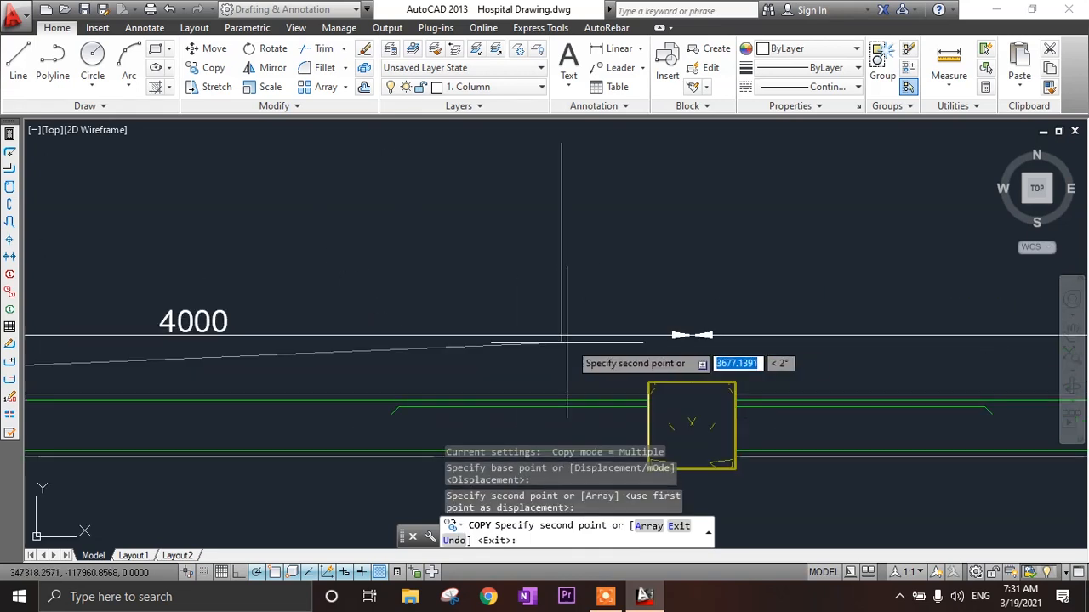
{"action": "left_click", "coordinate": [648, 383]}
{"action": "left_click", "coordinate": [735, 382]}
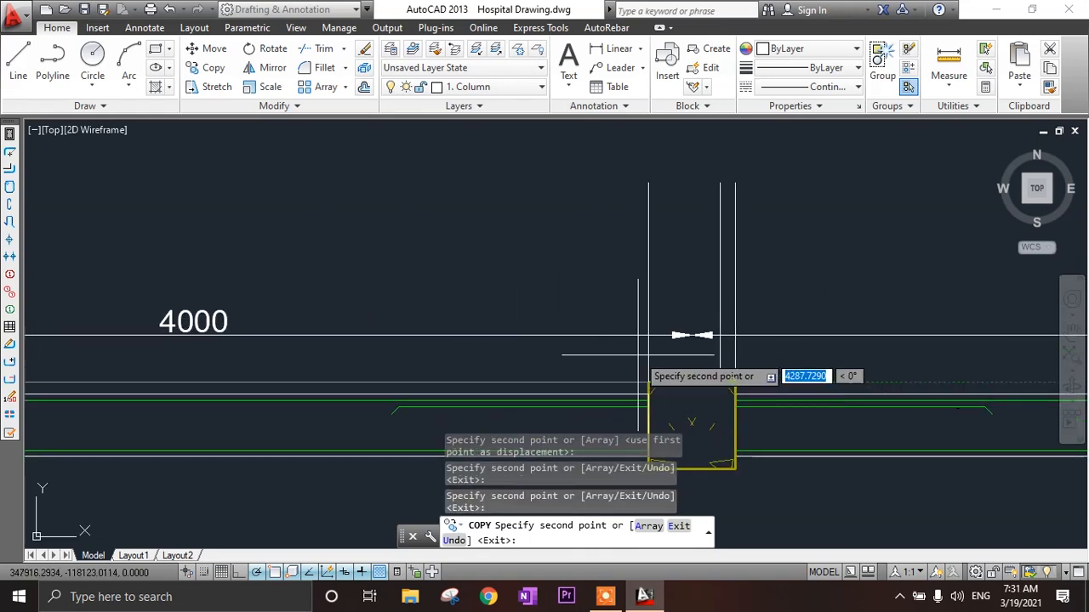
- Copy the same vertical line to both upper corners of the end column, undoing the misplaced copy
{"action": "scroll", "coordinate": [639, 354], "scroll_direction": "down", "scroll_amount": 5}
{"action": "scroll", "coordinate": [740, 374], "scroll_direction": "up", "scroll_amount": 5}
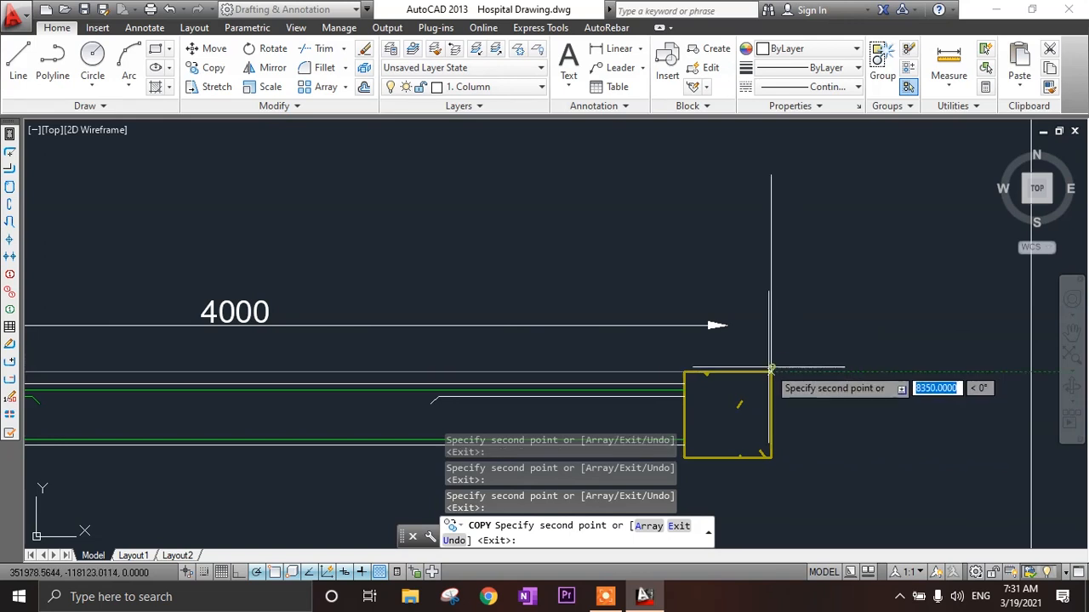
{"action": "left_click", "coordinate": [681, 359]}
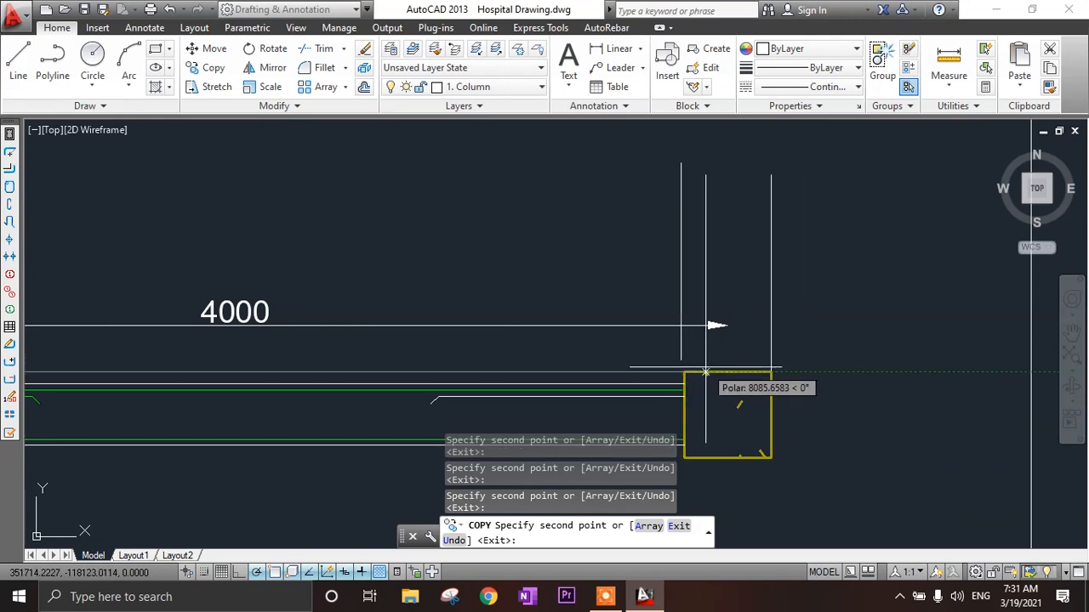
{"action": "key", "text": "ctrl+z"}
{"action": "key", "text": "Return"}
- Copy all six vertical column lines from their upper end to the columns' lower corners so they extend downward
{"action": "left_click", "coordinate": [863, 246]}
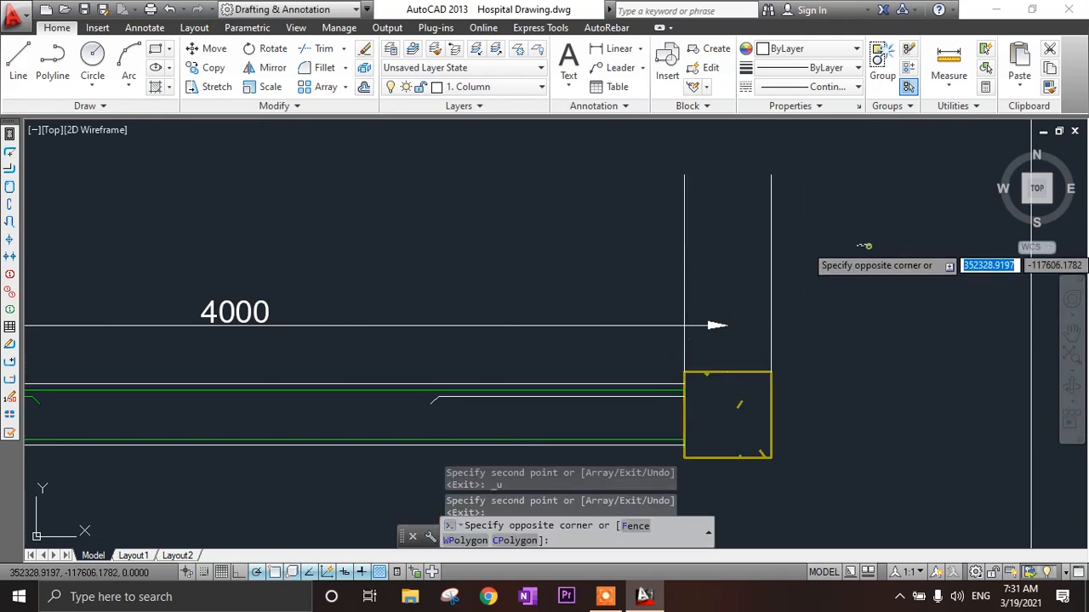
{"action": "scroll", "coordinate": [851, 248], "scroll_direction": "down", "scroll_amount": 5}
{"action": "scroll", "coordinate": [485, 252], "scroll_direction": "up", "scroll_amount": 3}
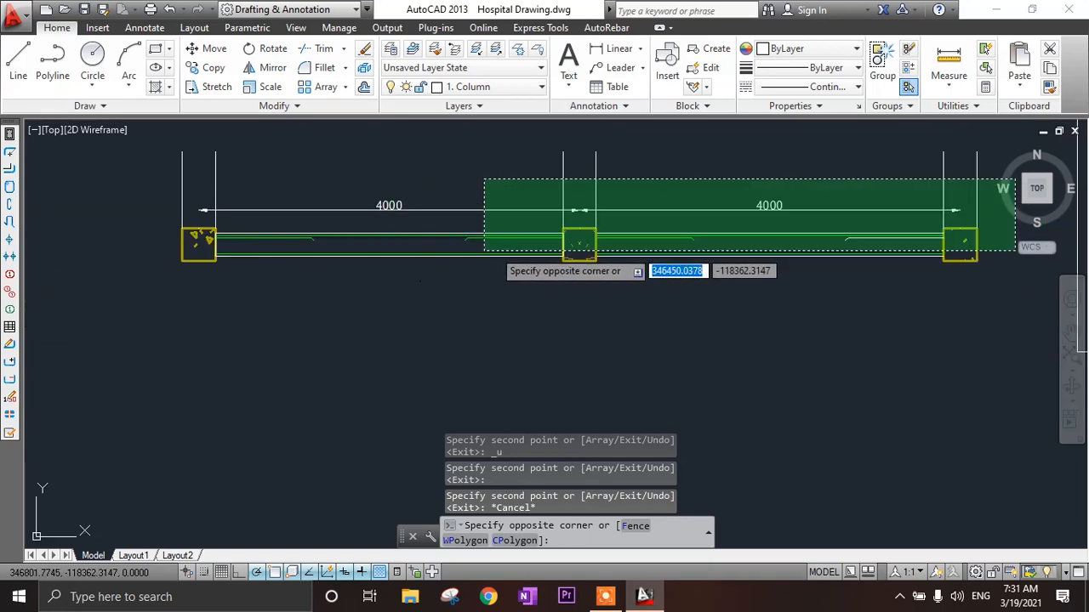
{"action": "middle_click_drag", "start_coordinate": [510, 151], "coordinate": [522, 237]}
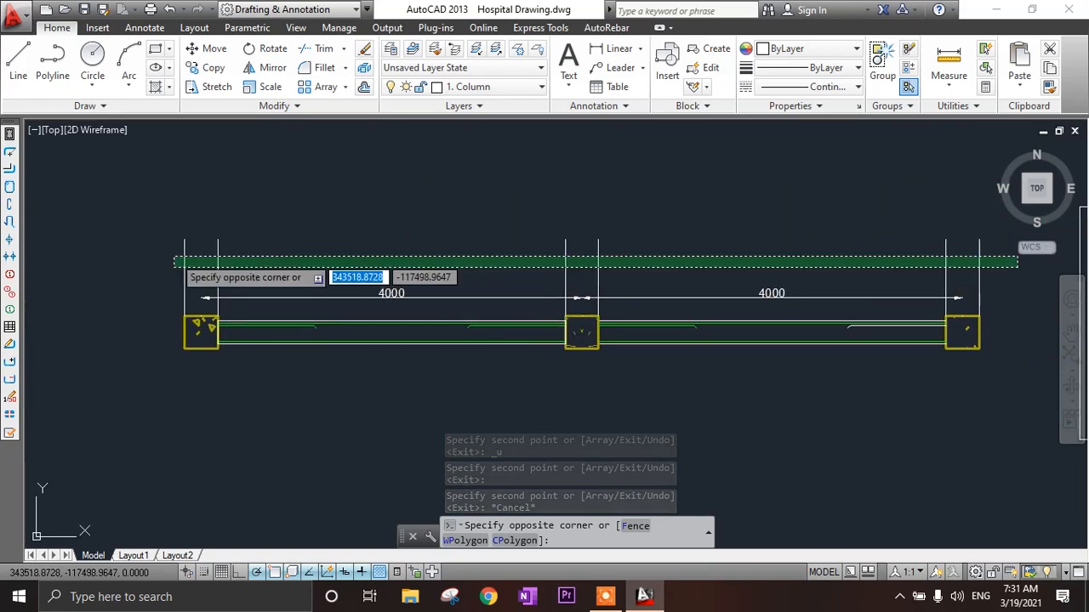
{"action": "left_click", "coordinate": [175, 266]}
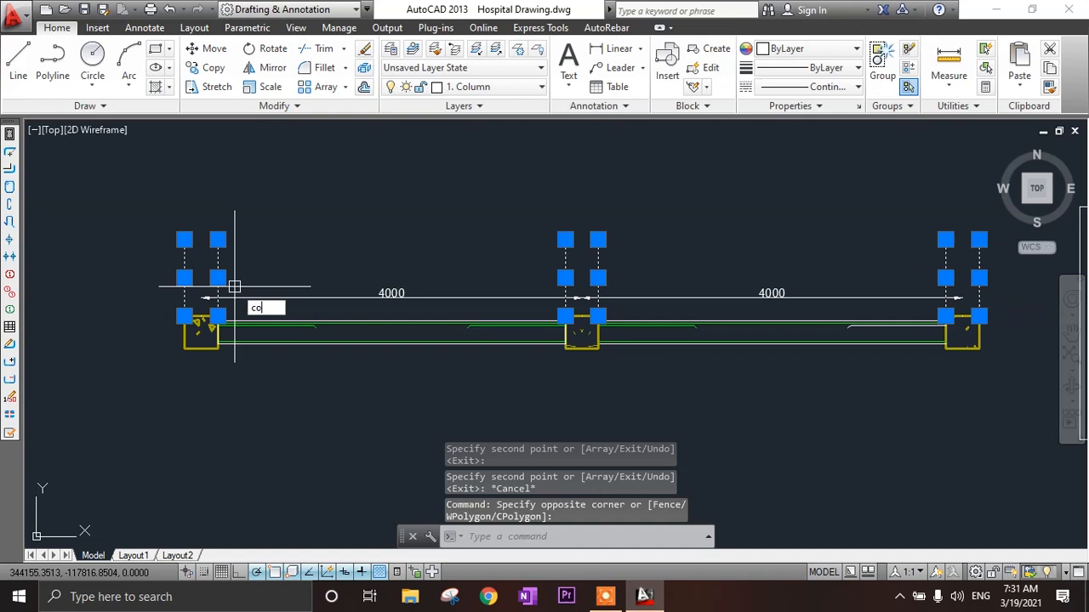
{"action": "type", "text": "o"}
{"action": "key", "text": "Return"}
{"action": "left_click", "coordinate": [185, 240]}
{"action": "left_click", "coordinate": [185, 350]}
{"action": "key", "text": "Escape"}
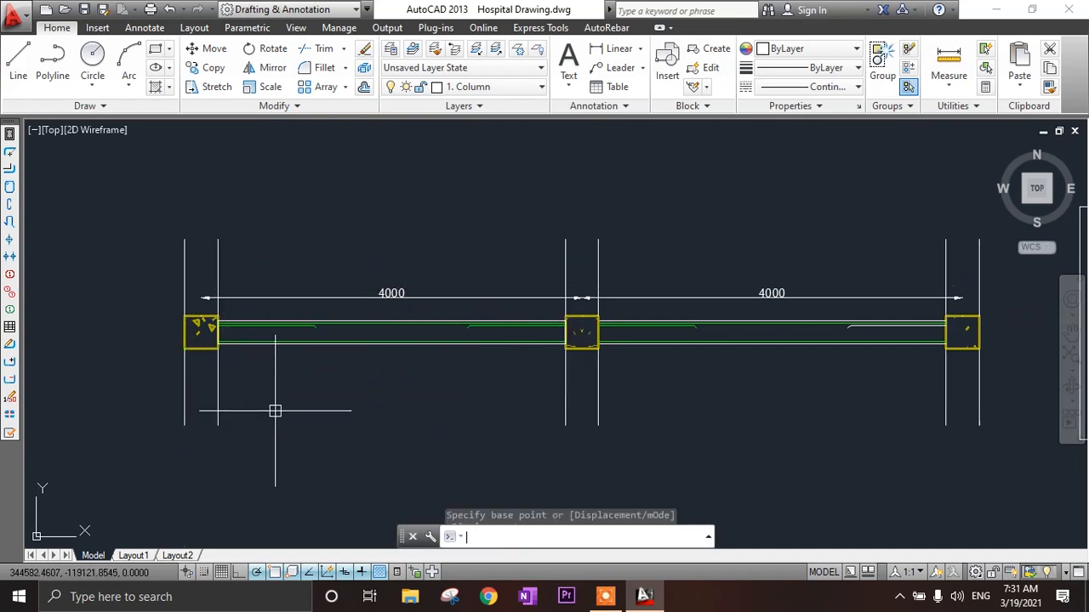
- Erase the first column's hatch and outline together with the first span's 4000 dimension
{"action": "scroll", "coordinate": [183, 341], "scroll_direction": "up", "scroll_amount": 4}
{"action": "left_click", "coordinate": [247, 293]}
{"action": "left_click", "coordinate": [214, 394]}
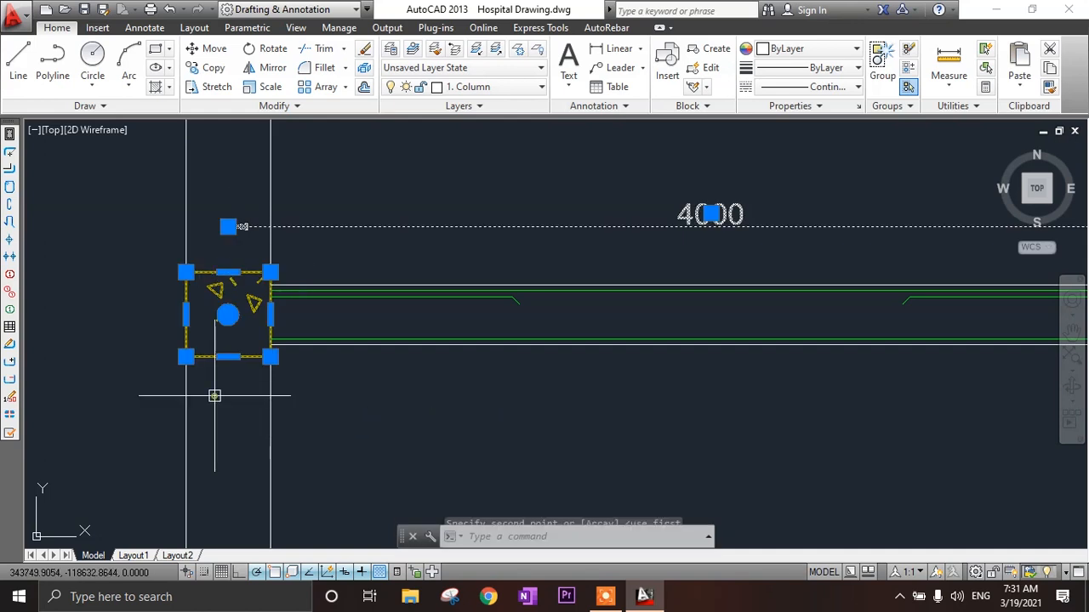
{"action": "key", "text": "Delete"}
{"action": "scroll", "coordinate": [214, 396], "scroll_direction": "down", "scroll_amount": 4}
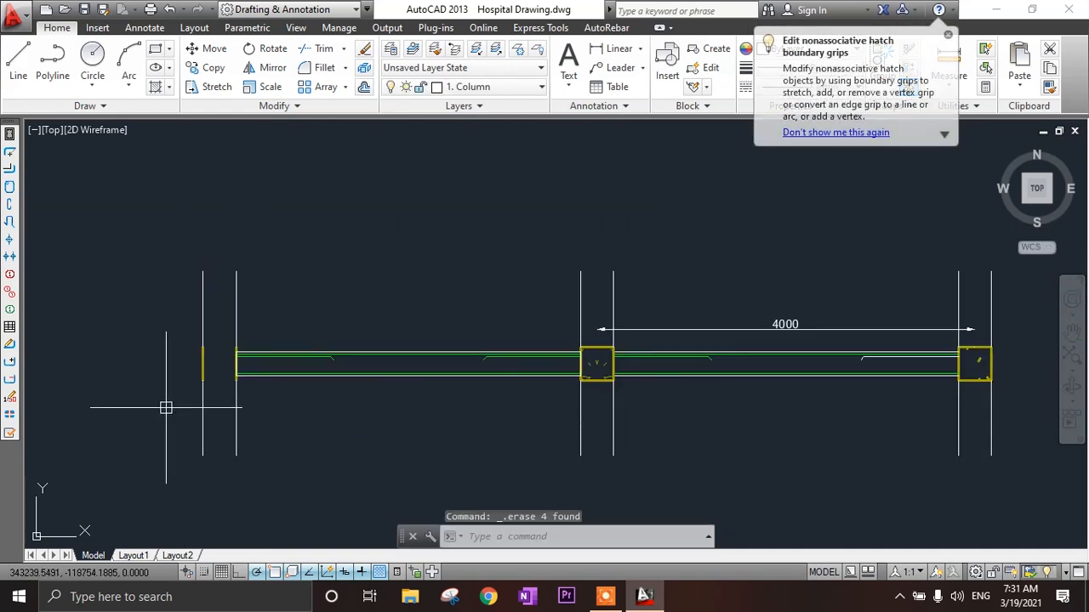
- Erase the leftover side lines of the first column and the first span's closing line at that column
{"action": "scroll", "coordinate": [205, 384], "scroll_direction": "up", "scroll_amount": 4}
{"action": "left_click", "coordinate": [192, 311]}
{"action": "key", "text": "Delete"}
{"action": "left_click", "coordinate": [328, 295]}
{"action": "key", "text": "Delete"}
{"action": "scroll", "coordinate": [216, 375], "scroll_direction": "down", "scroll_amount": 2}
{"action": "scroll", "coordinate": [263, 328], "scroll_direction": "up", "scroll_amount": 2}
{"action": "left_click", "coordinate": [299, 324]}
{"action": "key", "text": "Delete"}
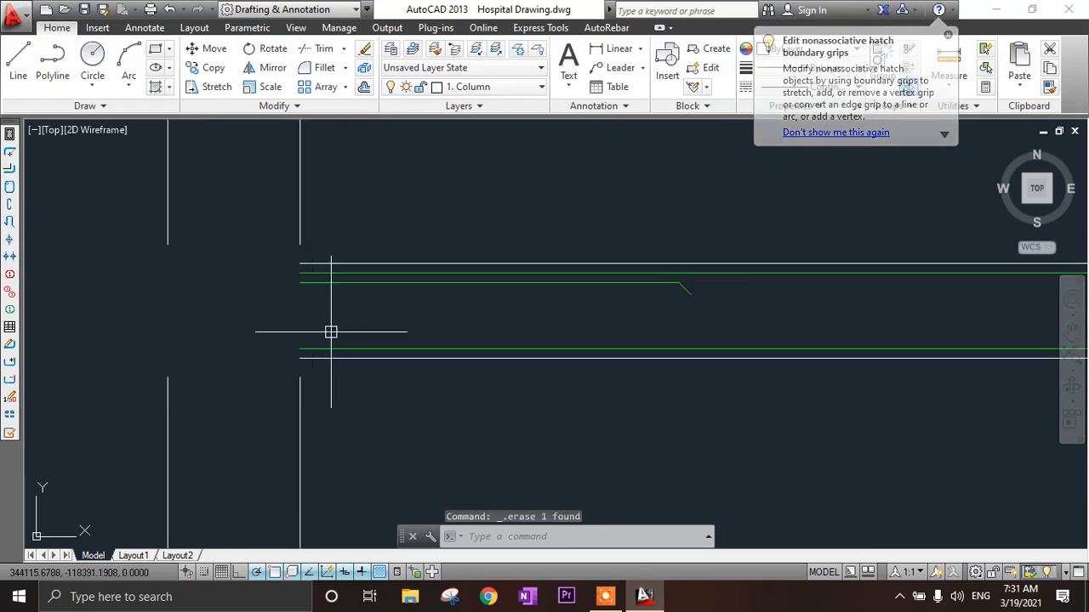
- Erase the middle column's hatch and outline with the second span's dimension, plus the first span's closing line at that column
{"action": "scroll", "coordinate": [267, 383], "scroll_direction": "down", "scroll_amount": 4}
{"action": "scroll", "coordinate": [625, 382], "scroll_direction": "up", "scroll_amount": 4}
{"action": "left_click", "coordinate": [655, 244]}
{"action": "left_click", "coordinate": [604, 453]}
{"action": "key", "text": "Delete"}
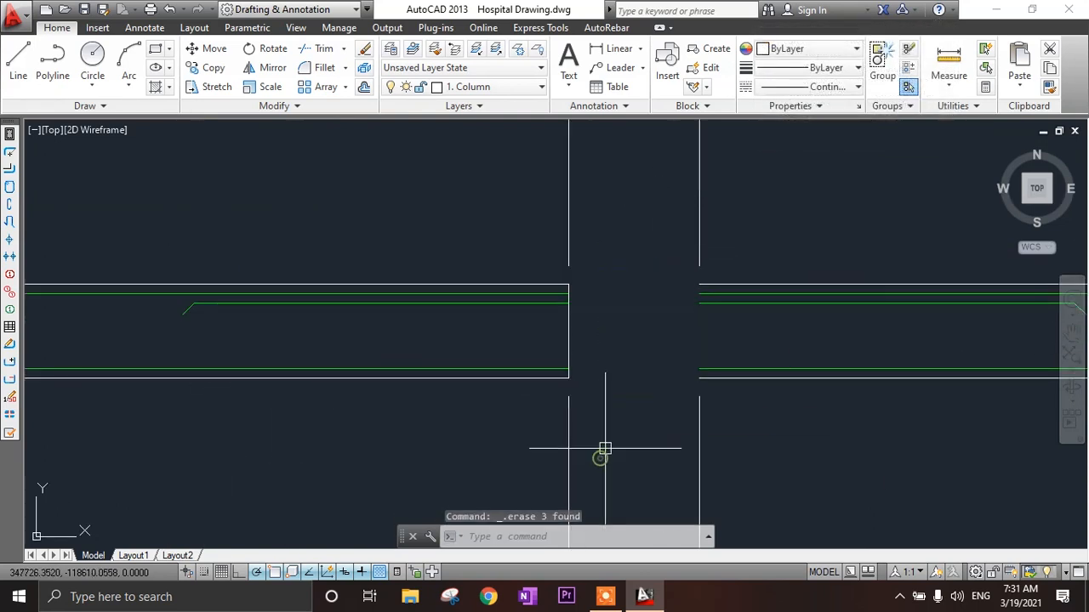
{"action": "left_click", "coordinate": [571, 342]}
{"action": "key", "text": "Delete"}
{"action": "scroll", "coordinate": [607, 358], "scroll_direction": "down", "scroll_amount": 2}
{"action": "middle_click_drag", "start_coordinate": [722, 387], "coordinate": [267, 387]}
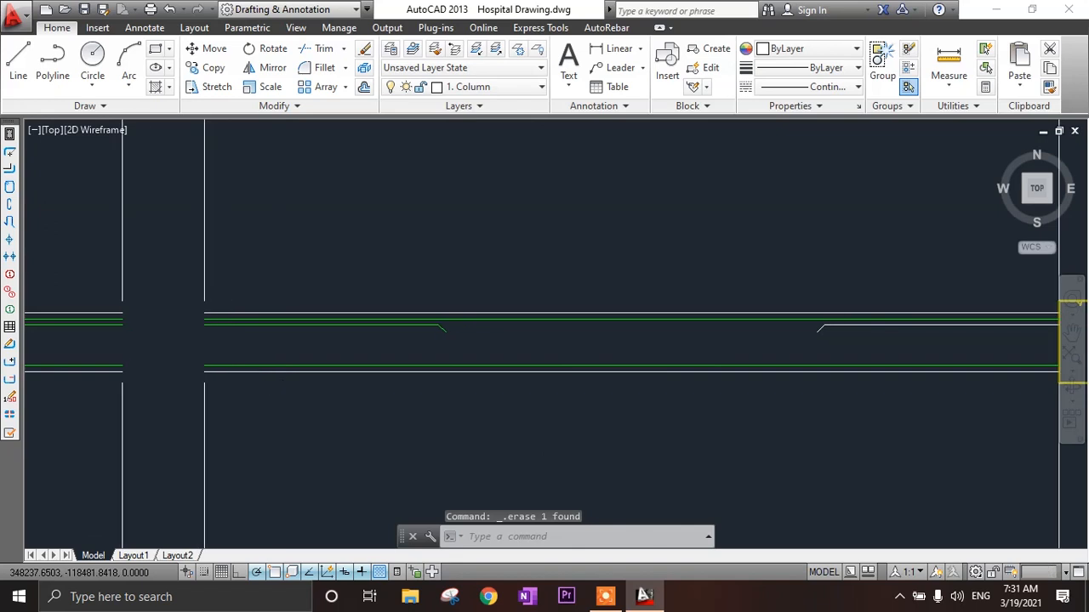
- Erase the last column's hatch and outline together with the leftover vertical lines on both sides of it within the beam depth
{"action": "scroll", "coordinate": [267, 387], "scroll_direction": "down", "scroll_amount": 2}
{"action": "scroll", "coordinate": [615, 348], "scroll_direction": "up", "scroll_amount": 3}
{"action": "left_click", "coordinate": [534, 294]}
{"action": "left_click", "coordinate": [486, 510]}
{"action": "key", "text": "Delete"}
{"action": "left_click", "coordinate": [431, 382]}
{"action": "key", "text": "Delete"}
{"action": "left_click", "coordinate": [562, 379]}
{"action": "key", "text": "Delete"}
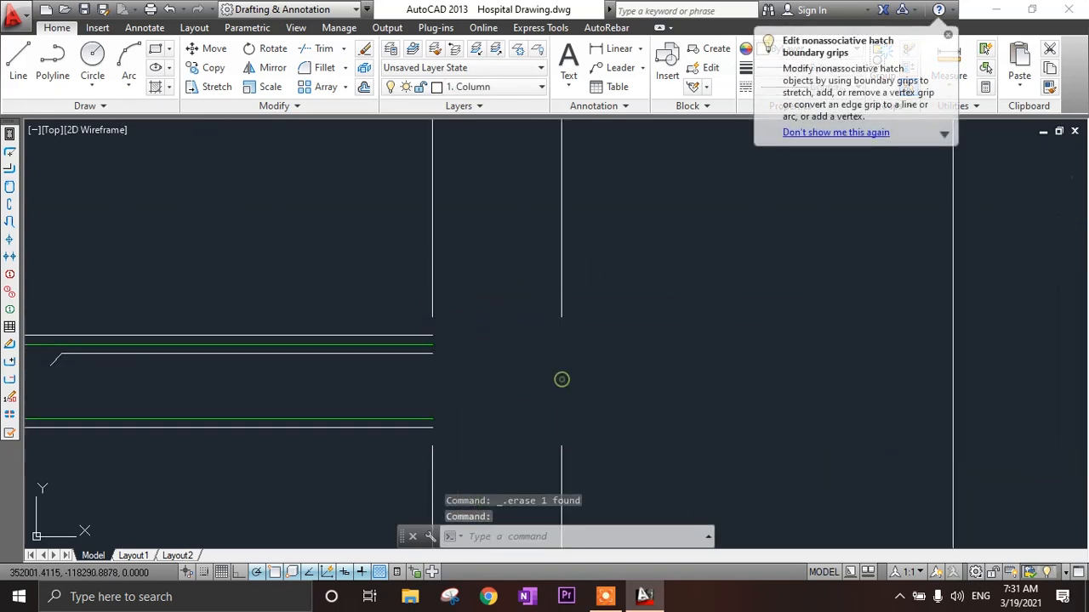
{"action": "scroll", "coordinate": [599, 392], "scroll_direction": "down", "scroll_amount": 4}
{"action": "middle_click_drag", "start_coordinate": [603, 382], "coordinate": [645, 341]}
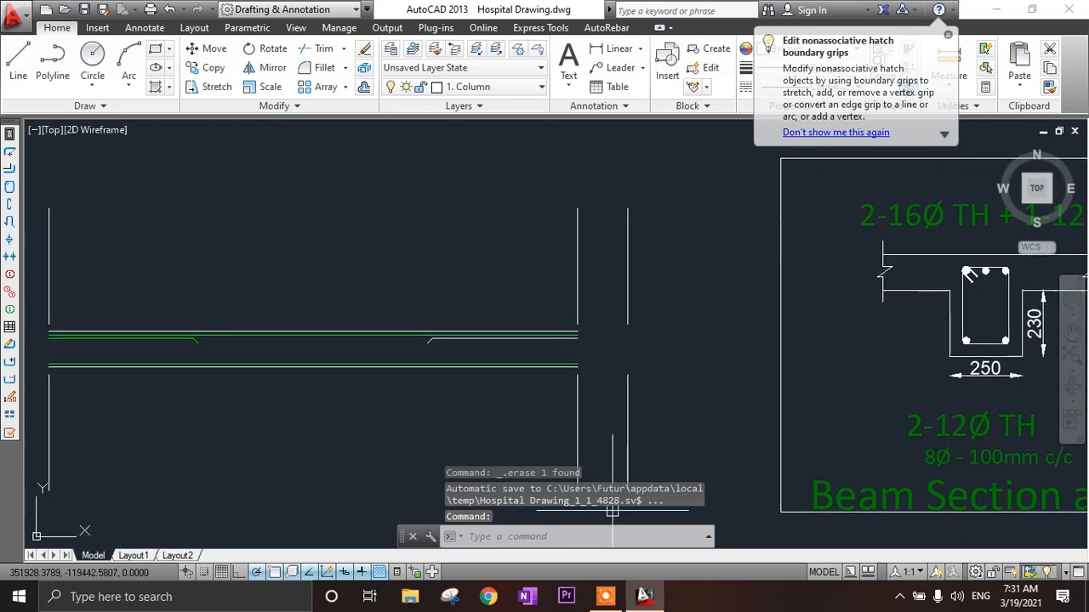
- Try to extend the last column's outer line across the gap at beam level
{"action": "type", "text": "ex"}
{"action": "key", "text": "Return"}
{"action": "key", "text": "Return"}
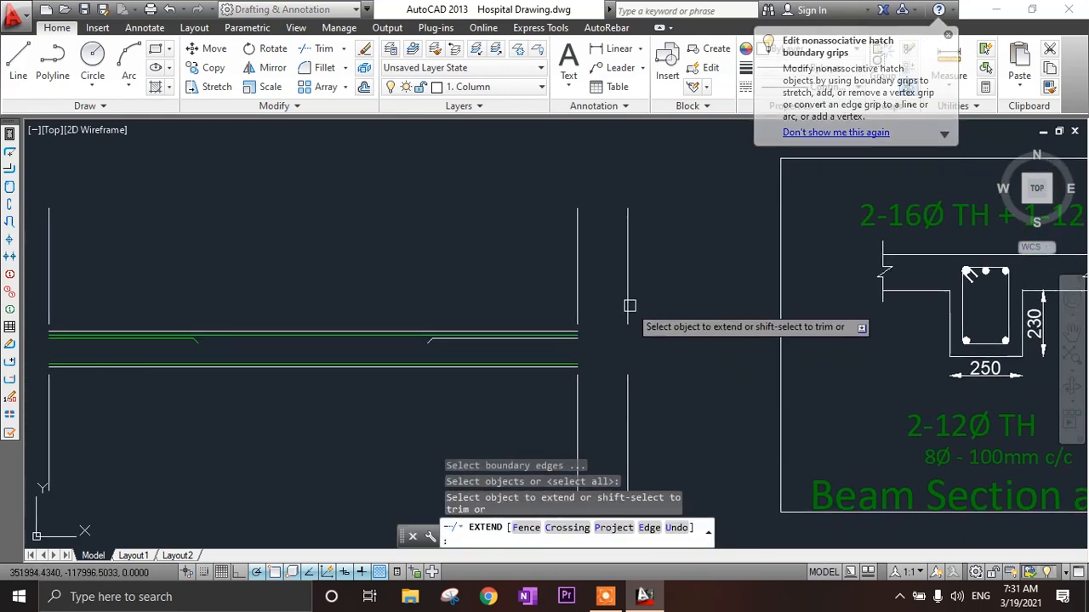
{"action": "left_click", "coordinate": [629, 399]}
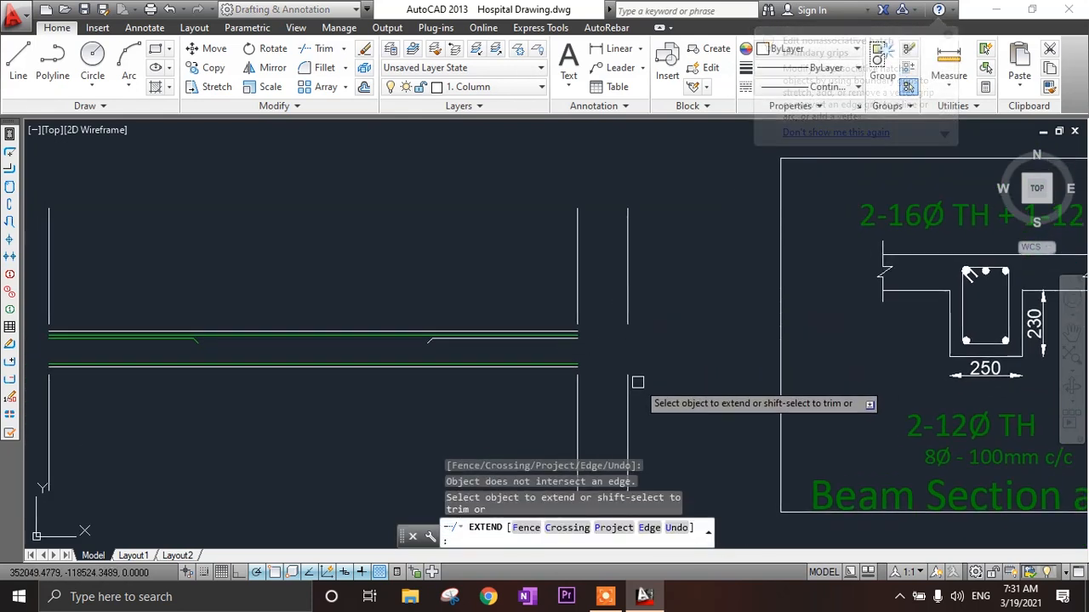
{"action": "left_click", "coordinate": [627, 305]}
{"action": "key", "text": "Escape"}
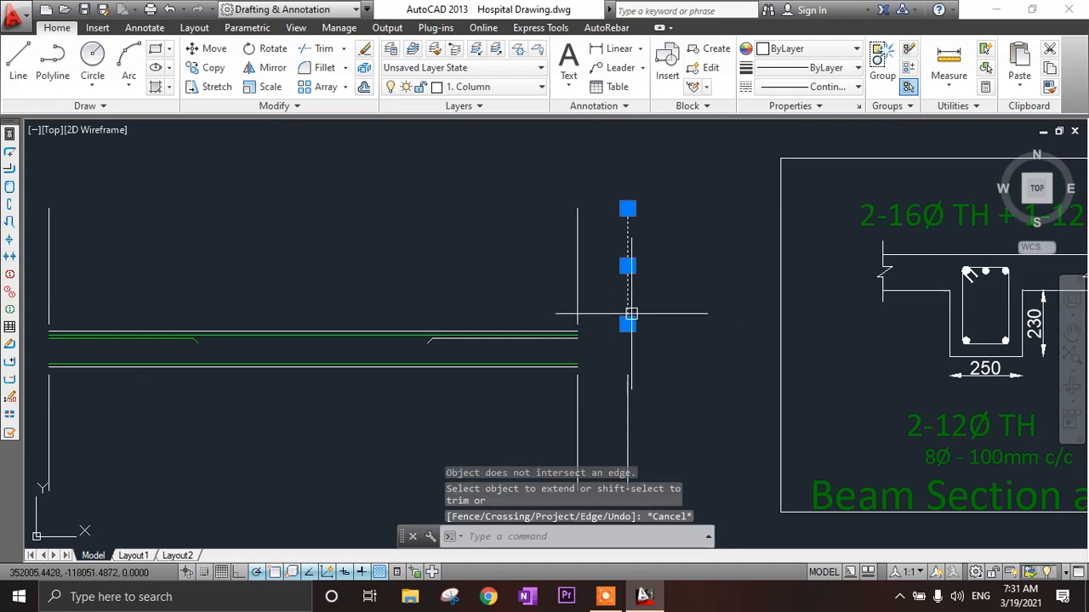
- Stretch the last column's outer upper line down to the upper end of its lower line
{"action": "left_click", "coordinate": [627, 323]}
{"action": "left_click", "coordinate": [627, 374]}
{"action": "key", "text": "Escape"}
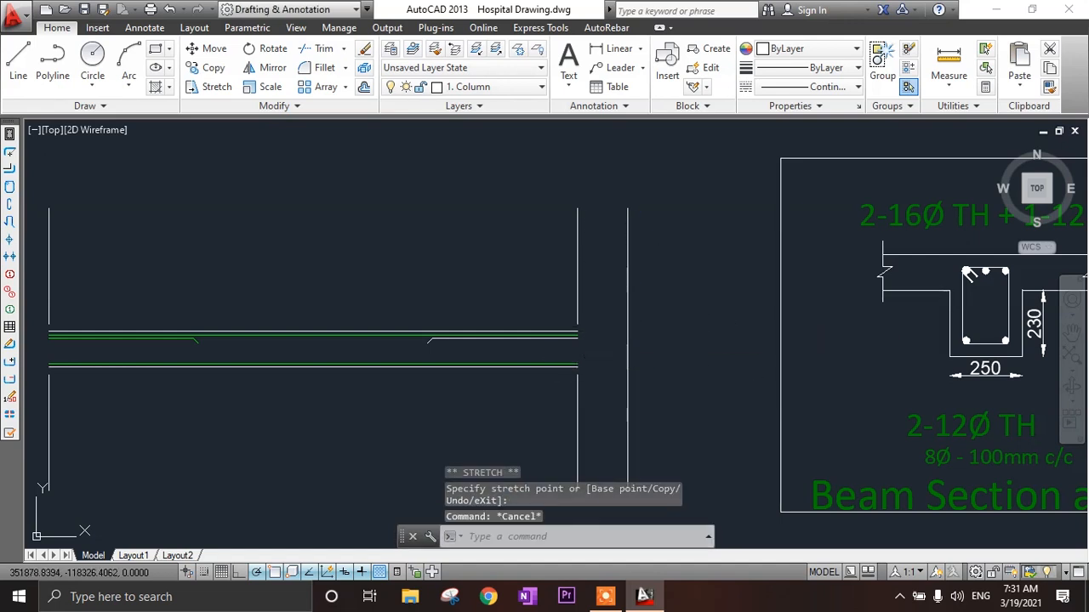
- Stretch the last column's inner upper line to the end of the beam's top edge
{"action": "scroll", "coordinate": [581, 318], "scroll_direction": "up", "scroll_amount": 3}
{"action": "left_click", "coordinate": [567, 319]}
{"action": "scroll", "coordinate": [576, 318], "scroll_direction": "up", "scroll_amount": 2}
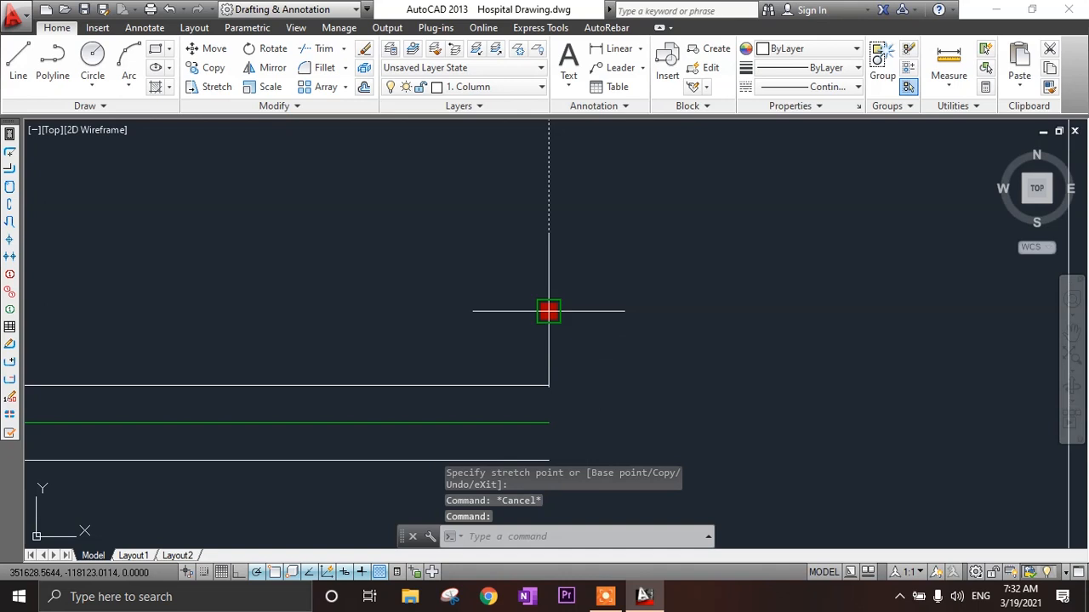
{"action": "left_click", "coordinate": [549, 311]}
{"action": "left_click", "coordinate": [548, 385]}
{"action": "key", "text": "Escape"}
- Stretch the last column's inner lower line up to the end of the beam's bottom edge
{"action": "scroll", "coordinate": [585, 318], "scroll_direction": "down", "scroll_amount": 3}
{"action": "mouse_move", "coordinate": [585, 347]}
{"action": "middle_mouse_down"}
{"action": "mouse_move", "coordinate": [584, 314]}
{"action": "mouse_move", "coordinate": [668, 205]}
{"action": "middle_mouse_up"}
{"action": "left_click", "coordinate": [618, 237]}
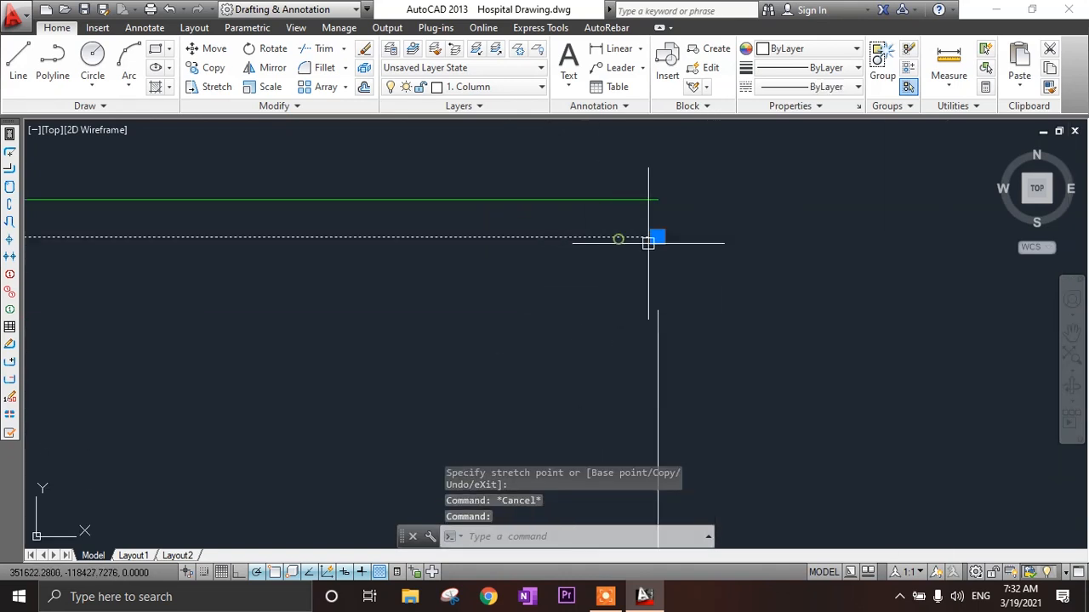
{"action": "key", "text": "Escape"}
{"action": "left_click", "coordinate": [655, 311]}
{"action": "left_click", "coordinate": [656, 310]}
- Join the middle column's two lower lines to the beam's bottom edges with zero-distance chamfers
{"action": "scroll", "coordinate": [716, 282], "scroll_direction": "down", "scroll_amount": 5}
{"action": "middle_click_drag", "start_coordinate": [456, 339], "coordinate": [624, 348]}
{"action": "scroll", "coordinate": [437, 355], "scroll_direction": "up", "scroll_amount": 1}
{"action": "type", "text": "cha"}
{"action": "key", "text": "Return"}
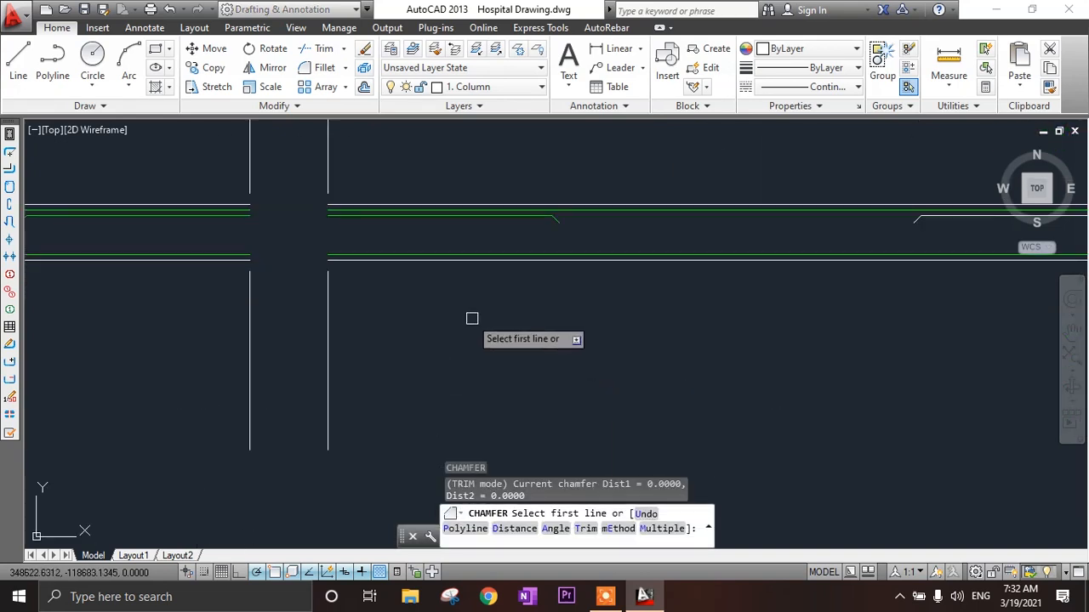
{"action": "scroll", "coordinate": [344, 284], "scroll_direction": "up", "scroll_amount": 2}
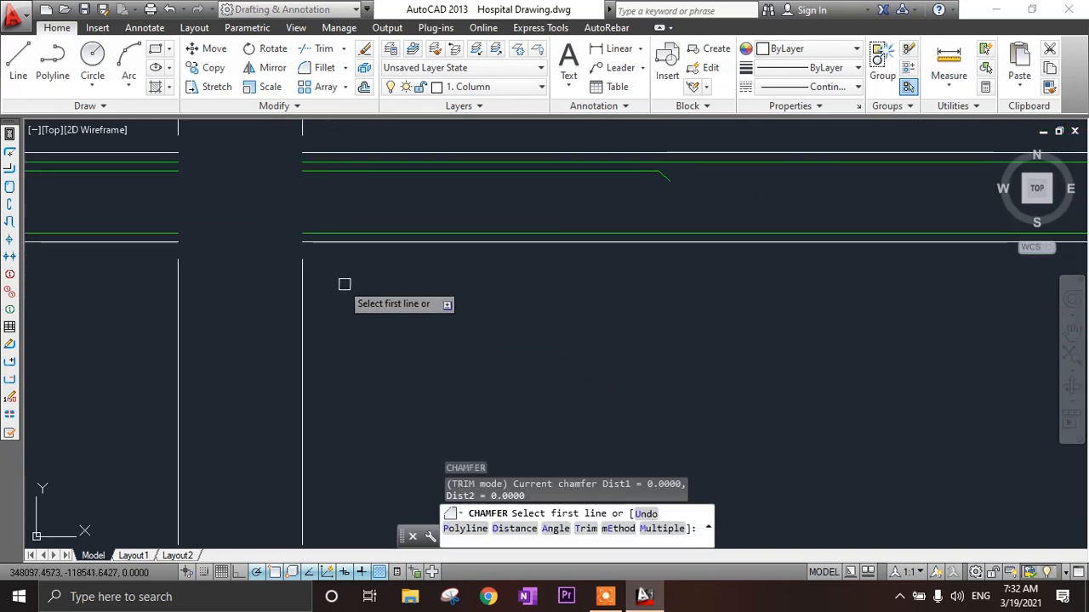
{"action": "left_click", "coordinate": [304, 270]}
{"action": "left_click", "coordinate": [316, 242]}
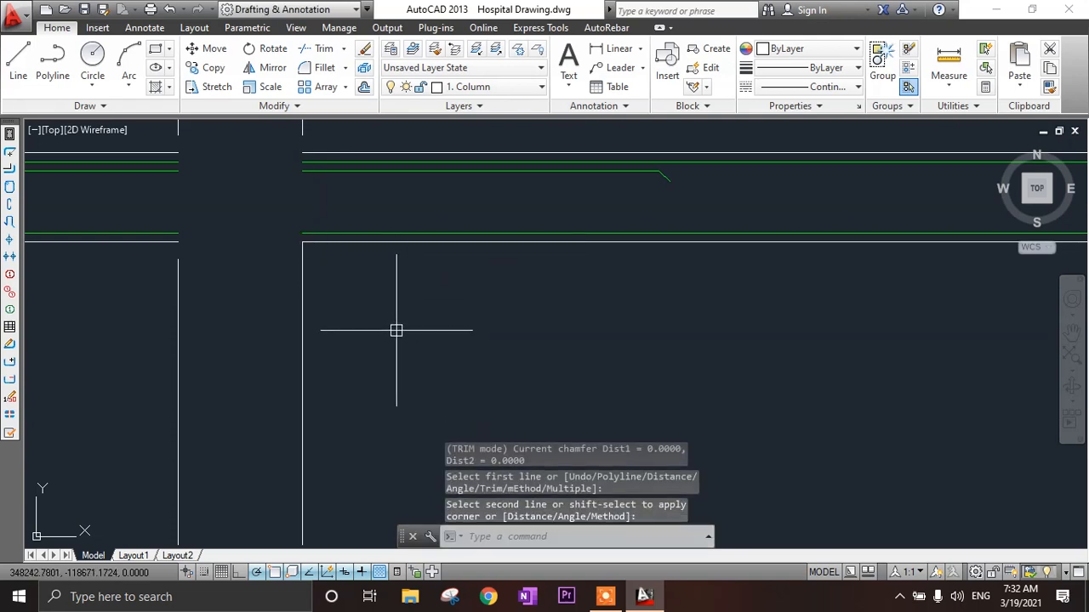
{"action": "key", "text": "Return"}
{"action": "scroll", "coordinate": [263, 318], "scroll_direction": "up", "scroll_amount": 2}
{"action": "left_click", "coordinate": [296, 320]}
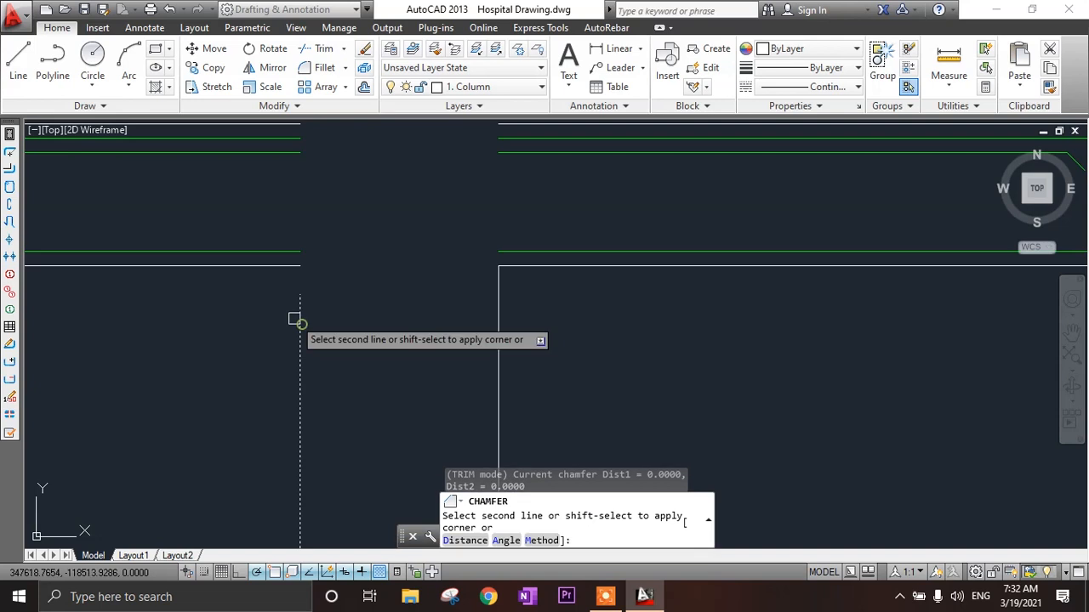
{"action": "left_click", "coordinate": [280, 265]}
- Join the middle column's two upper lines to the beam's top edges with zero-distance chamfers
{"action": "key", "text": "Return"}
{"action": "scroll", "coordinate": [367, 390], "scroll_direction": "down", "scroll_amount": 4}
{"action": "scroll", "coordinate": [404, 281], "scroll_direction": "up", "scroll_amount": 2}
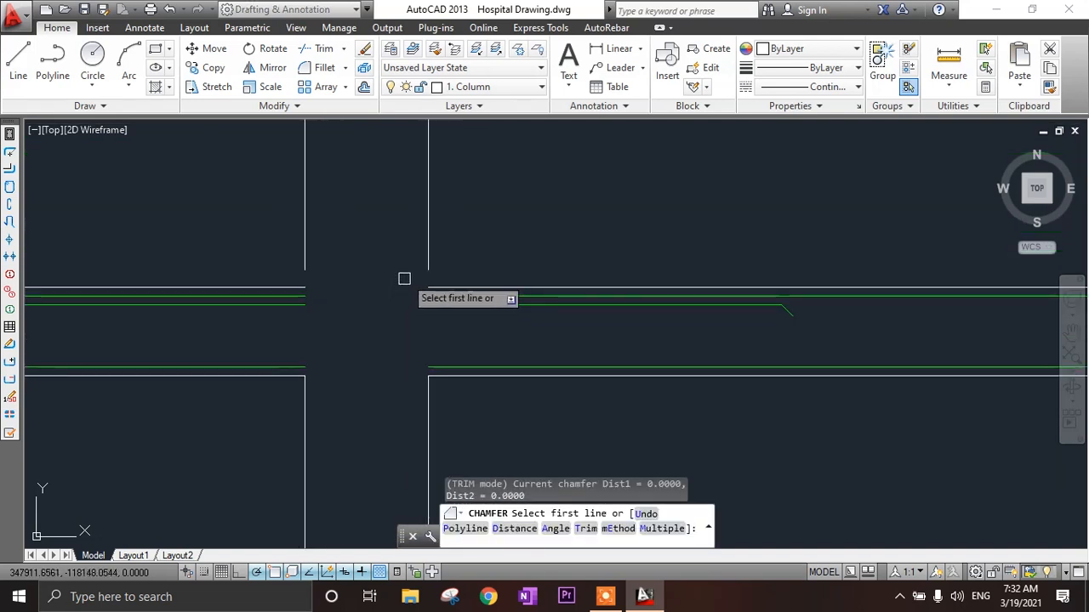
{"action": "left_click", "coordinate": [428, 251]}
{"action": "scroll", "coordinate": [445, 282], "scroll_direction": "up", "scroll_amount": 4}
{"action": "left_click", "coordinate": [446, 296]}
{"action": "key", "text": "Return"}
{"action": "scroll", "coordinate": [318, 261], "scroll_direction": "down", "scroll_amount": 3}
{"action": "left_click", "coordinate": [297, 259]}
{"action": "scroll", "coordinate": [295, 301], "scroll_direction": "up", "scroll_amount": 3}
{"action": "key", "text": "Return"}
{"action": "left_click", "coordinate": [280, 326]}
{"action": "left_click", "coordinate": [669, 324]}
- Join the first column's inner upper and lower lines to the beam's top and bottom edges with zero-distance chamfers
{"action": "scroll", "coordinate": [474, 329], "scroll_direction": "down", "scroll_amount": 6}
{"action": "middle_click_drag", "start_coordinate": [225, 384], "coordinate": [631, 377]}
{"action": "scroll", "coordinate": [540, 383], "scroll_direction": "down", "scroll_amount": 2}
{"action": "middle_click_drag", "start_coordinate": [512, 386], "coordinate": [693, 383]}
{"action": "scroll", "coordinate": [418, 368], "scroll_direction": "up", "scroll_amount": 4}
{"action": "scroll", "coordinate": [418, 367], "scroll_direction": "up", "scroll_amount": 2}
{"action": "key", "text": "Return"}
{"action": "left_click", "coordinate": [404, 183]}
{"action": "left_click", "coordinate": [428, 231]}
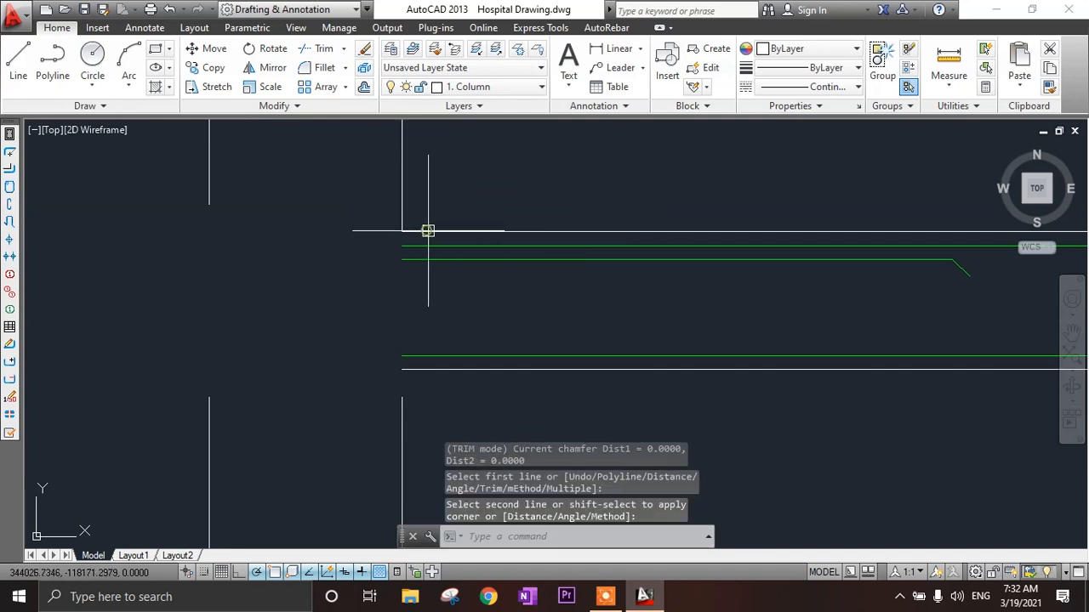
{"action": "key", "text": "Return"}
{"action": "left_click", "coordinate": [405, 410]}
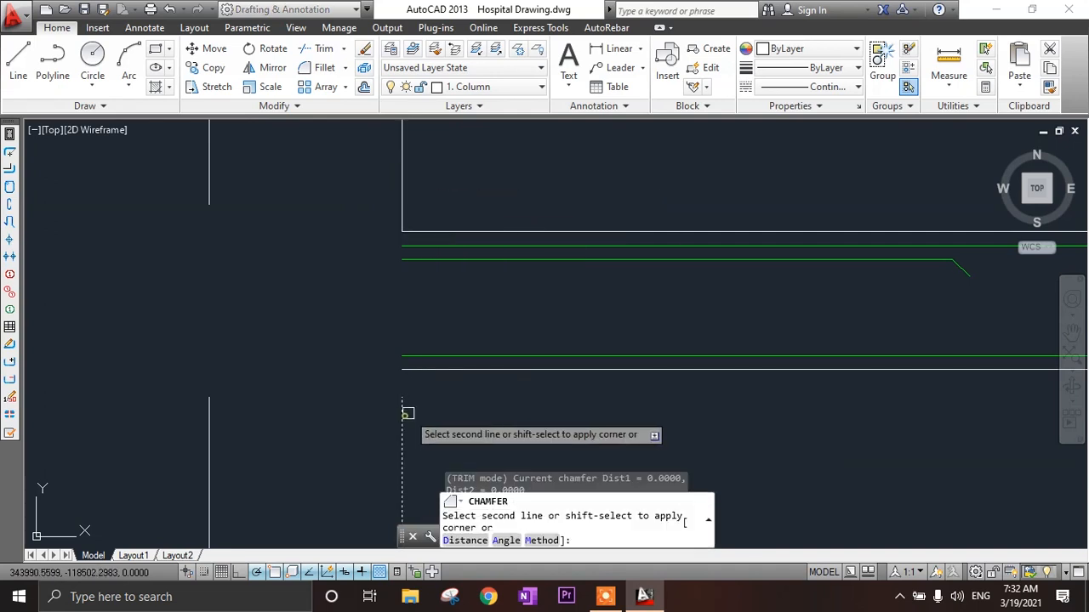
{"action": "left_click", "coordinate": [448, 371]}
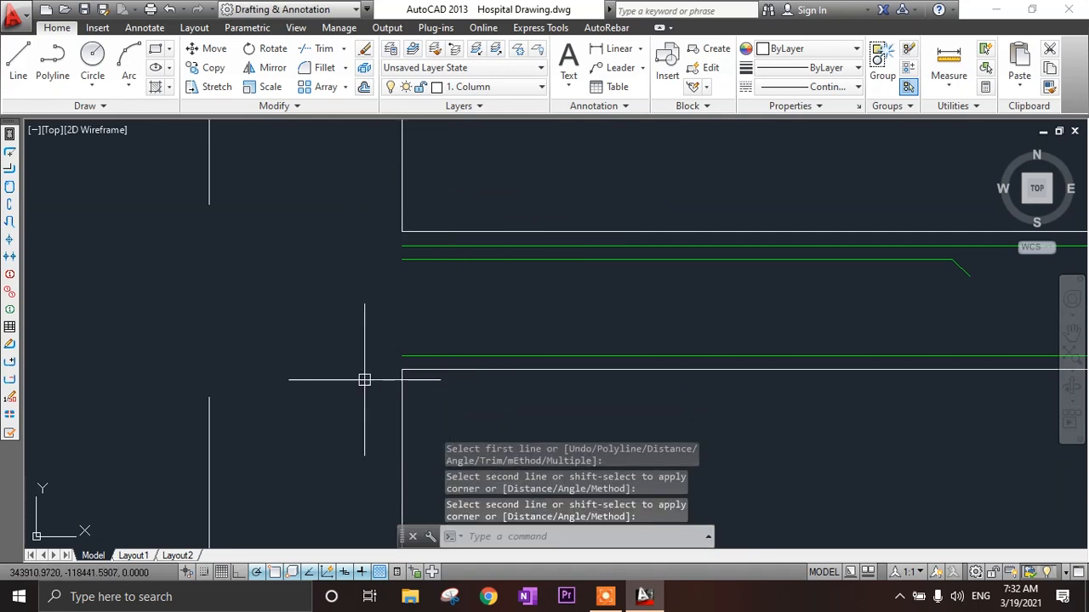
- Stretch the first column's outer upper line down to meet its outer lower line
{"action": "left_click", "coordinate": [209, 204]}
{"action": "left_click", "coordinate": [209, 396]}
{"action": "key", "text": "Escape"}
{"action": "scroll", "coordinate": [204, 398], "scroll_direction": "down", "scroll_amount": 2}
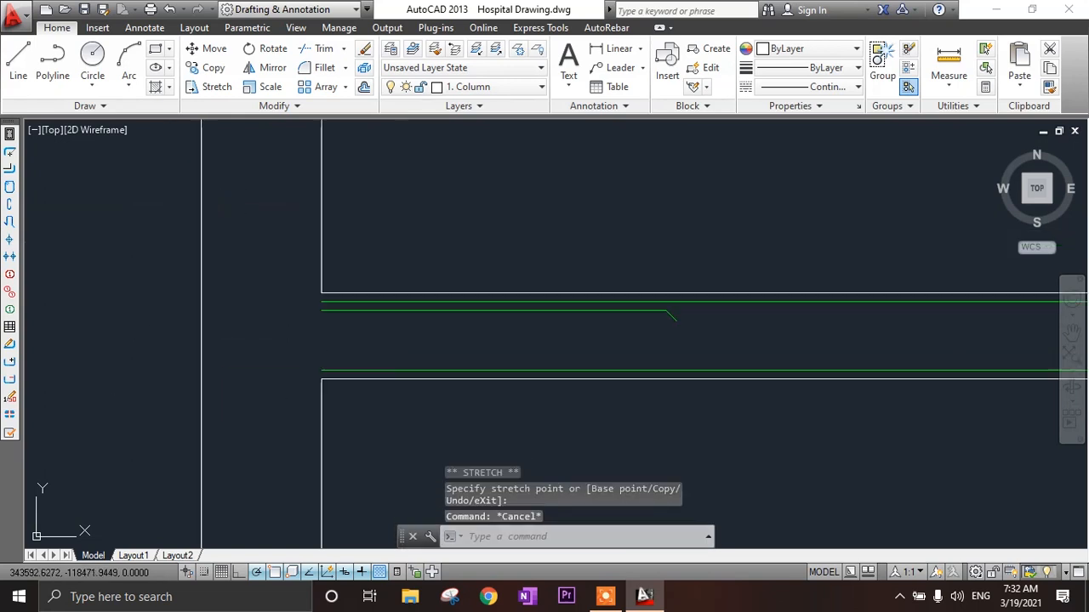
- Stretch the first span's green bottom bar across the middle column to meet the second span's bottom bar
{"action": "scroll", "coordinate": [440, 418], "scroll_direction": "down", "scroll_amount": 3}
{"action": "scroll", "coordinate": [442, 374], "scroll_direction": "up", "scroll_amount": 5}
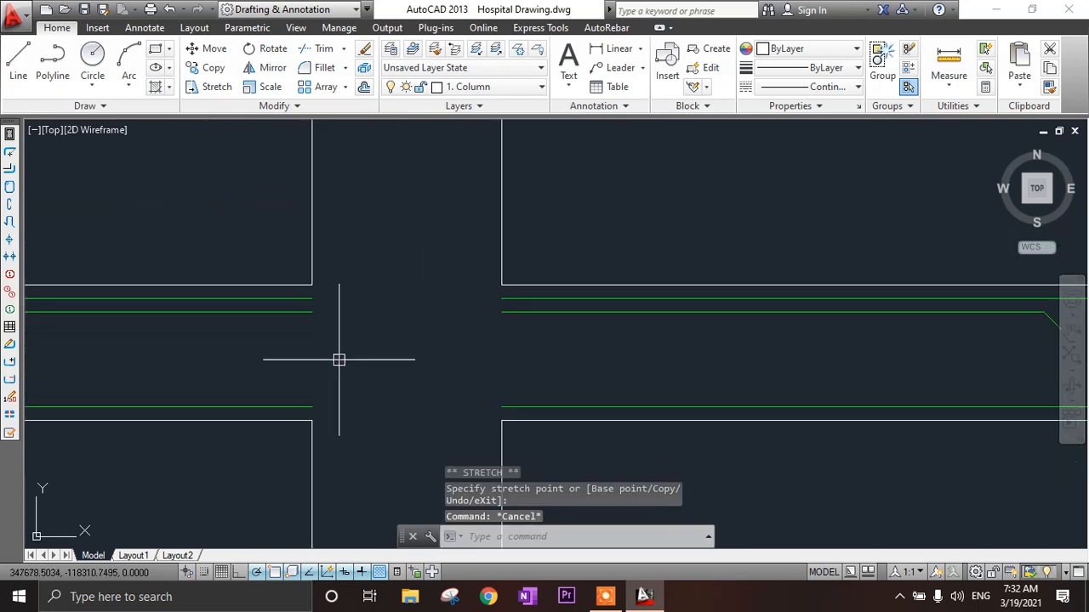
{"action": "middle_click_drag", "start_coordinate": [342, 397], "coordinate": [336, 366]}
{"action": "scroll", "coordinate": [336, 365], "scroll_direction": "down", "scroll_amount": 3}
{"action": "scroll", "coordinate": [318, 363], "scroll_direction": "up", "scroll_amount": 3}
{"action": "left_click", "coordinate": [293, 377]}
{"action": "left_click", "coordinate": [343, 377]}
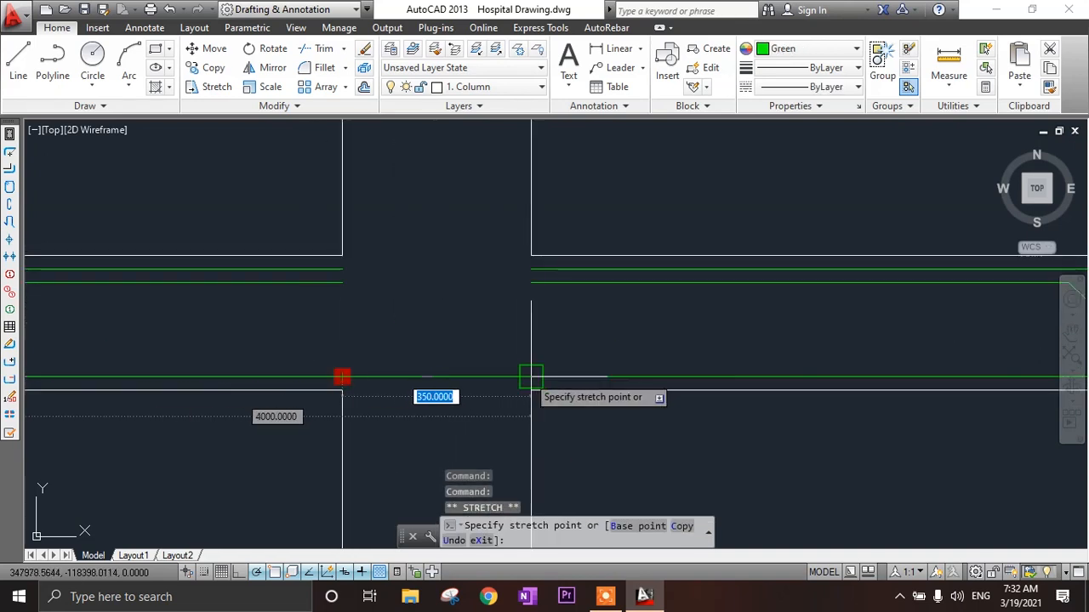
{"action": "key", "text": "Escape"}
- Stretch the first span's extra bar and top bar across the middle column to meet the second span's bars
{"action": "left_click", "coordinate": [336, 283]}
{"action": "left_click", "coordinate": [342, 283]}
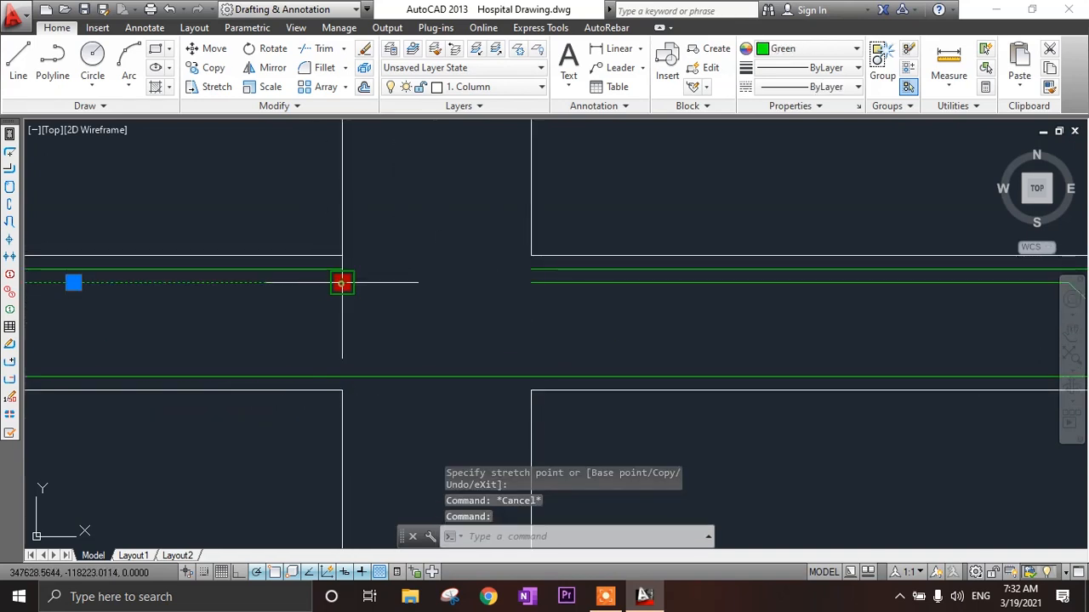
{"action": "left_click", "coordinate": [531, 283]}
{"action": "key", "text": "Escape"}
{"action": "left_click", "coordinate": [333, 271]}
{"action": "left_click", "coordinate": [342, 270]}
{"action": "left_click", "coordinate": [529, 271]}
{"action": "key", "text": "Escape"}
- Offset the first column's outer upper line inward twice at a spacing of 25
{"action": "scroll", "coordinate": [577, 385], "scroll_direction": "down", "scroll_amount": 3}
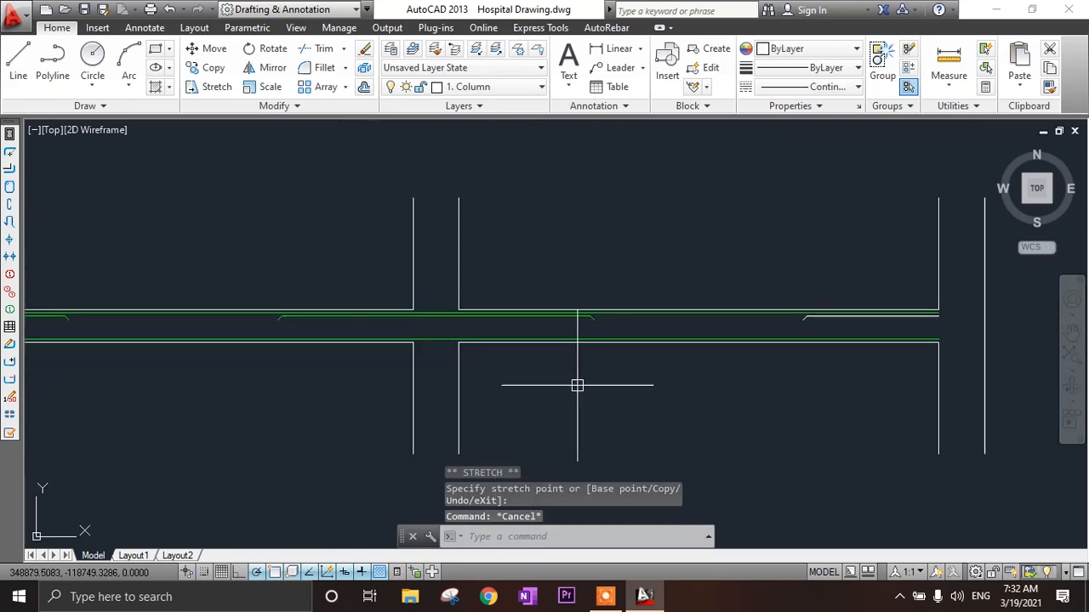
{"action": "middle_click_drag", "start_coordinate": [577, 385], "coordinate": [818, 385]}
{"action": "scroll", "coordinate": [819, 384], "scroll_direction": "down", "scroll_amount": 2}
{"action": "scroll", "coordinate": [581, 395], "scroll_direction": "up", "scroll_amount": 2}
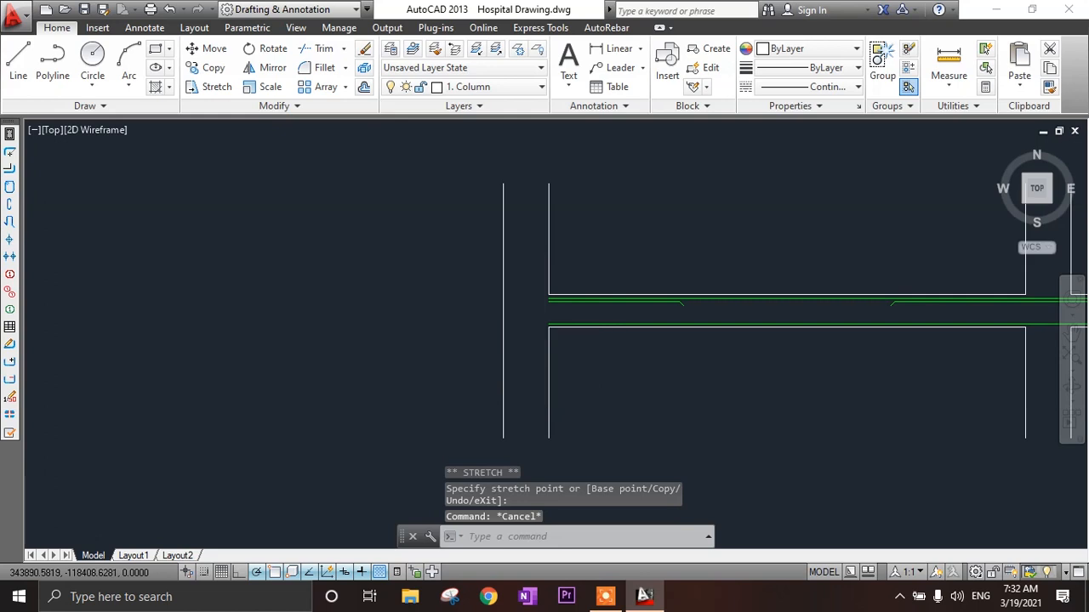
{"action": "scroll", "coordinate": [543, 328], "scroll_direction": "up", "scroll_amount": 2}
{"action": "key", "text": "Return"}
{"action": "type", "text": "25"}
{"action": "key", "text": "Return"}
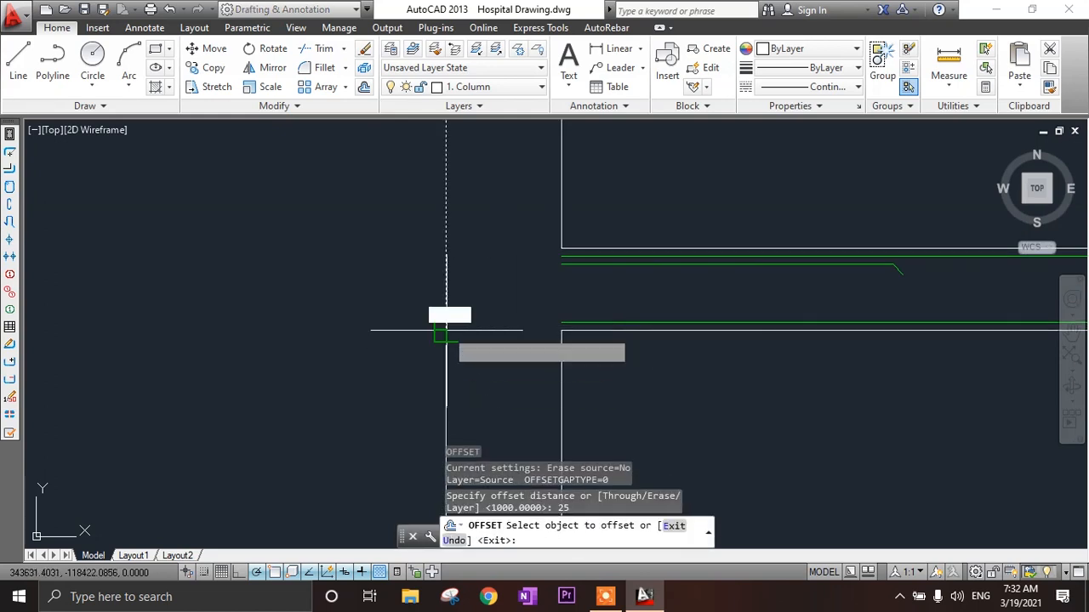
{"action": "left_click", "coordinate": [447, 330]}
{"action": "left_click", "coordinate": [453, 304]}
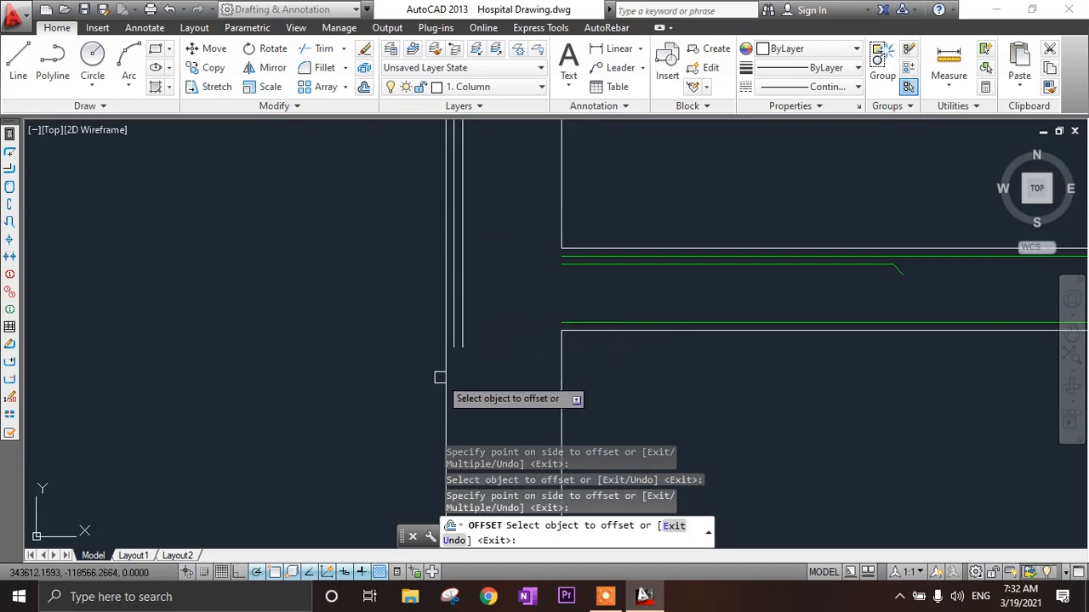
- Offset the first column's outer lower line inward twice at the same 25 spacing
{"action": "middle_click_drag", "start_coordinate": [516, 376], "coordinate": [492, 303]}
{"action": "left_click", "coordinate": [437, 324]}
{"action": "left_click", "coordinate": [455, 321]}
{"action": "left_click", "coordinate": [452, 315]}
{"action": "left_click", "coordinate": [464, 315]}
- Offset the last column's outer upper and lower lines inward by 25
{"action": "scroll", "coordinate": [688, 372], "scroll_direction": "down", "scroll_amount": 5}
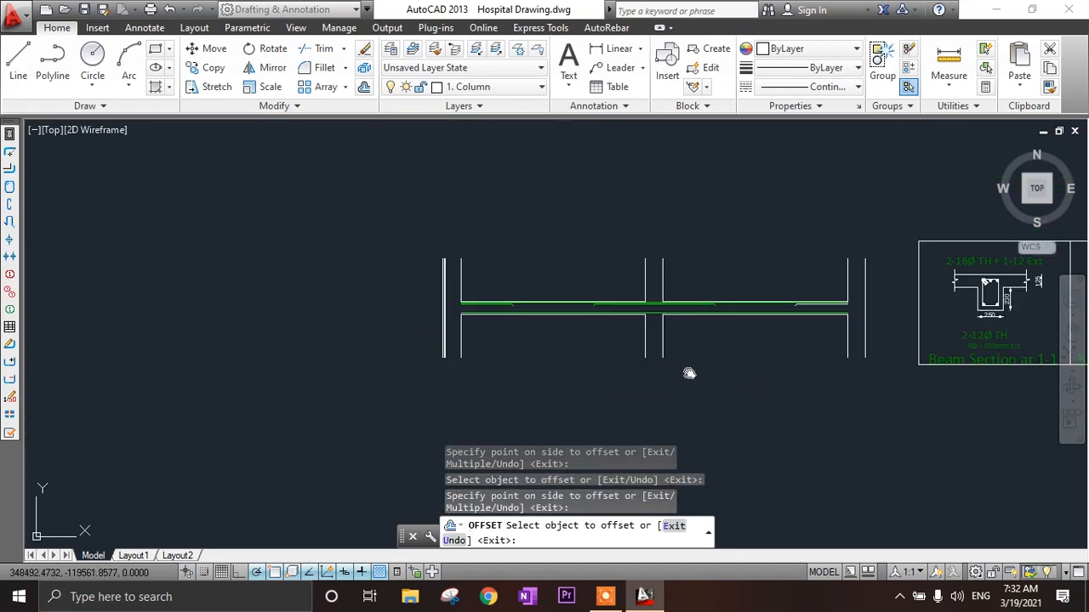
{"action": "scroll", "coordinate": [724, 281], "scroll_direction": "up", "scroll_amount": 3}
{"action": "scroll", "coordinate": [732, 299], "scroll_direction": "up", "scroll_amount": 3}
{"action": "middle_click_drag", "start_coordinate": [733, 300], "coordinate": [692, 325]}
{"action": "left_click", "coordinate": [770, 228]}
{"action": "left_click", "coordinate": [753, 299]}
{"action": "left_click", "coordinate": [772, 381]}
{"action": "left_click", "coordinate": [740, 385]}
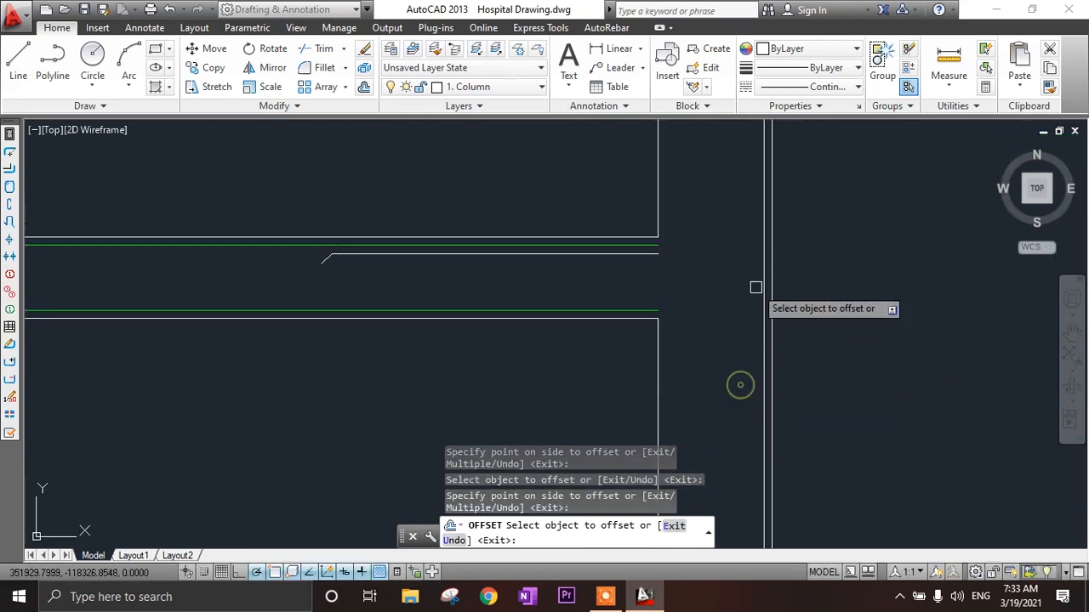
- Offset the last column's new inner upper and lower lines inward by another 25
{"action": "left_click", "coordinate": [763, 277]}
{"action": "left_click", "coordinate": [733, 343]}
{"action": "left_click", "coordinate": [764, 373]}
{"action": "left_click", "coordinate": [697, 374]}
{"action": "key", "text": "Escape"}
- Match the green top bar's properties onto the white extra bar and its bent end near the last column
{"action": "mouse_move", "coordinate": [653, 272]}
{"action": "middle_mouse_down"}
{"action": "mouse_move", "coordinate": [648, 327]}
{"action": "mouse_move", "coordinate": [553, 327]}
{"action": "middle_mouse_up"}
{"action": "scroll", "coordinate": [648, 327], "scroll_direction": "up", "scroll_amount": 2}
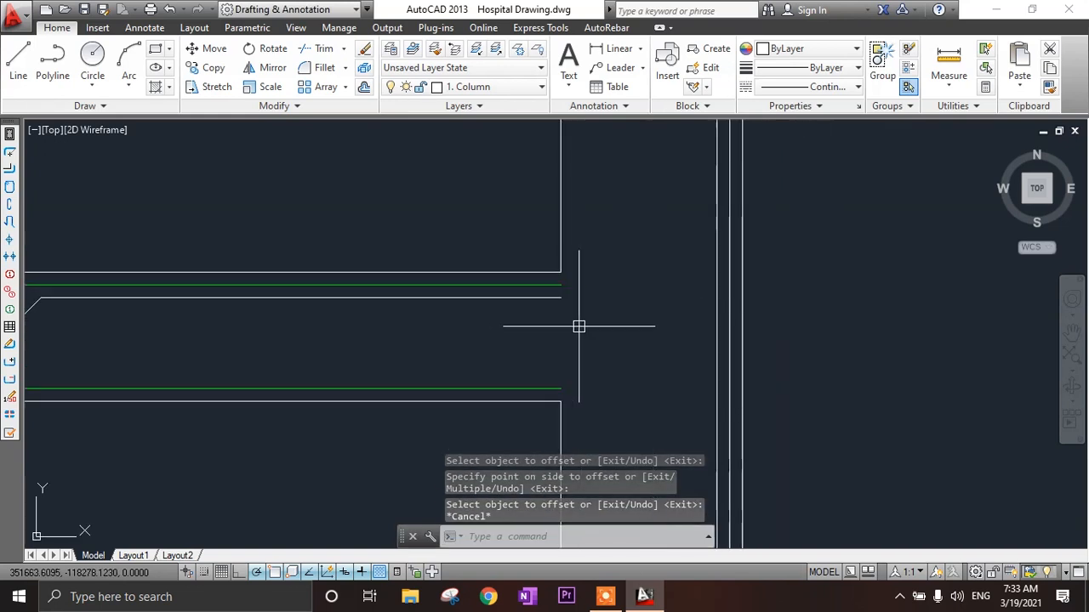
{"action": "type", "text": "ma"}
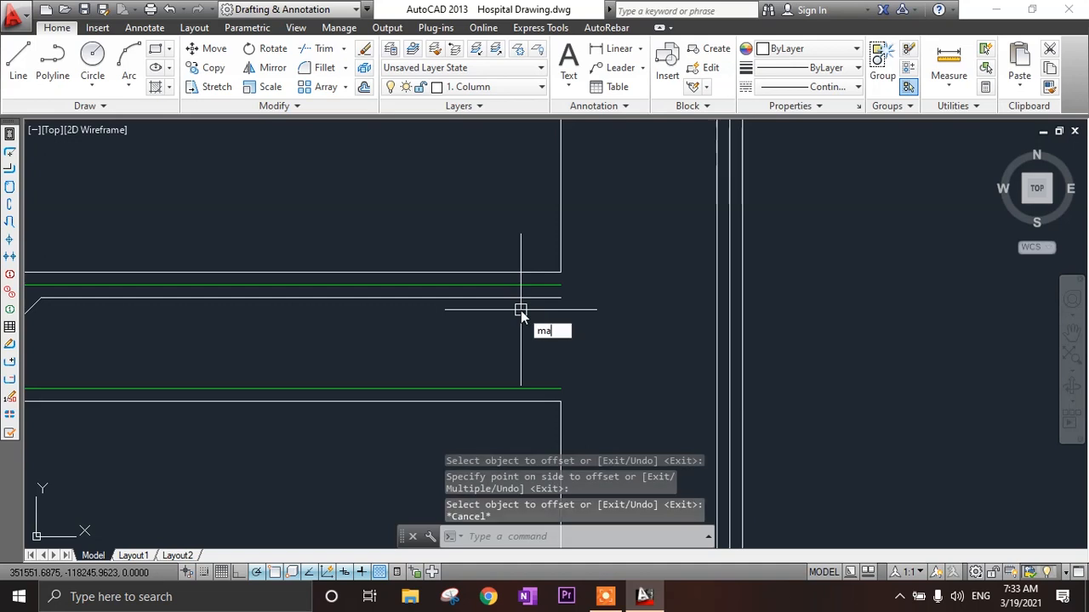
{"action": "key", "text": "Return"}
{"action": "left_click", "coordinate": [520, 286]}
{"action": "left_click", "coordinate": [517, 297]}
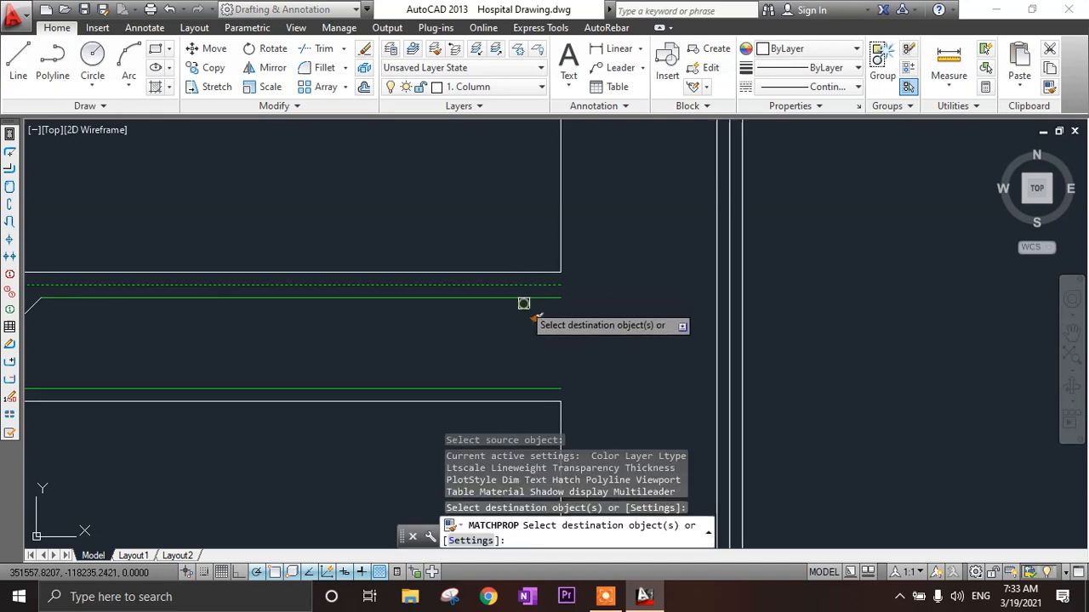
{"action": "middle_click_drag", "start_coordinate": [23, 328], "coordinate": [285, 360]}
{"action": "left_click", "coordinate": [290, 341]}
{"action": "key", "text": "Escape"}
- Extend the top and extra bars to the outer offset line in the last column and the bottom bar to the inner offset line
{"action": "scroll", "coordinate": [397, 377], "scroll_direction": "down", "scroll_amount": 6}
{"action": "middle_click_drag", "start_coordinate": [398, 378], "coordinate": [521, 363]}
{"action": "scroll", "coordinate": [625, 378], "scroll_direction": "up", "scroll_amount": 4}
{"action": "scroll", "coordinate": [590, 362], "scroll_direction": "up", "scroll_amount": 4}
{"action": "middle_click_drag", "start_coordinate": [592, 361], "coordinate": [504, 349]}
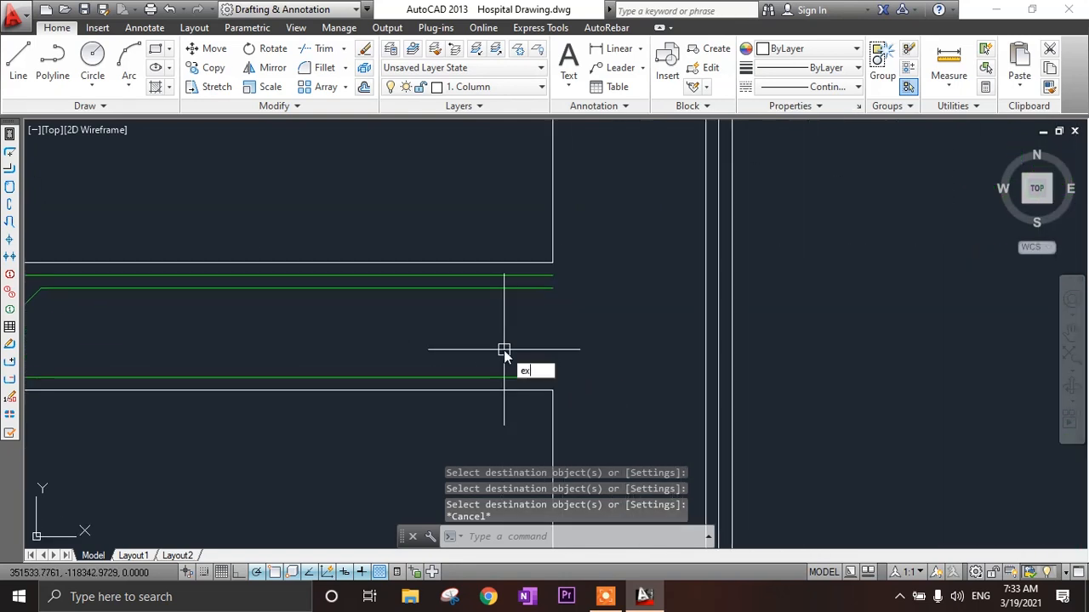
{"action": "key", "text": "Return"}
{"action": "key", "text": "Return"}
{"action": "scroll", "coordinate": [536, 306], "scroll_direction": "up", "scroll_amount": 2}
{"action": "left_click", "coordinate": [533, 250]}
{"action": "left_click", "coordinate": [544, 271]}
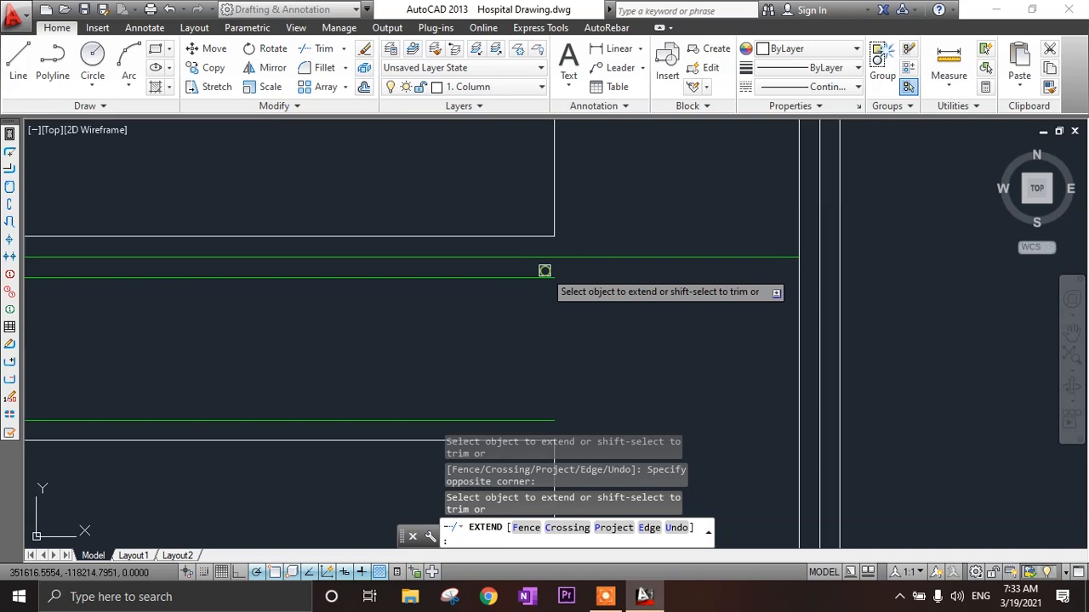
{"action": "left_click", "coordinate": [773, 257]}
{"action": "mouse_move", "coordinate": [671, 333]}
{"action": "middle_mouse_down"}
{"action": "mouse_move", "coordinate": [607, 236]}
{"action": "mouse_move", "coordinate": [659, 278]}
{"action": "middle_mouse_up"}
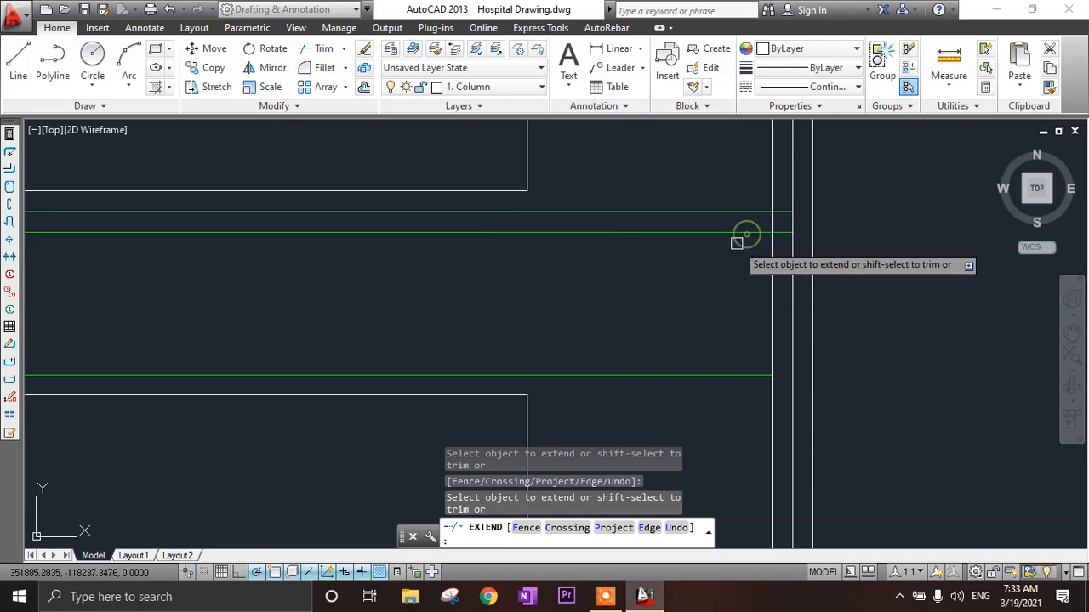
{"action": "key", "text": "Escape"}
- Offset the innermost of the last column's upper inner lines inward by another 25
{"action": "scroll", "coordinate": [729, 241], "scroll_direction": "down", "scroll_amount": 2}
{"action": "middle_click_drag", "start_coordinate": [720, 250], "coordinate": [705, 256]}
{"action": "scroll", "coordinate": [704, 255], "scroll_direction": "up", "scroll_amount": 2}
{"action": "scroll", "coordinate": [685, 249], "scroll_direction": "up", "scroll_amount": 3}
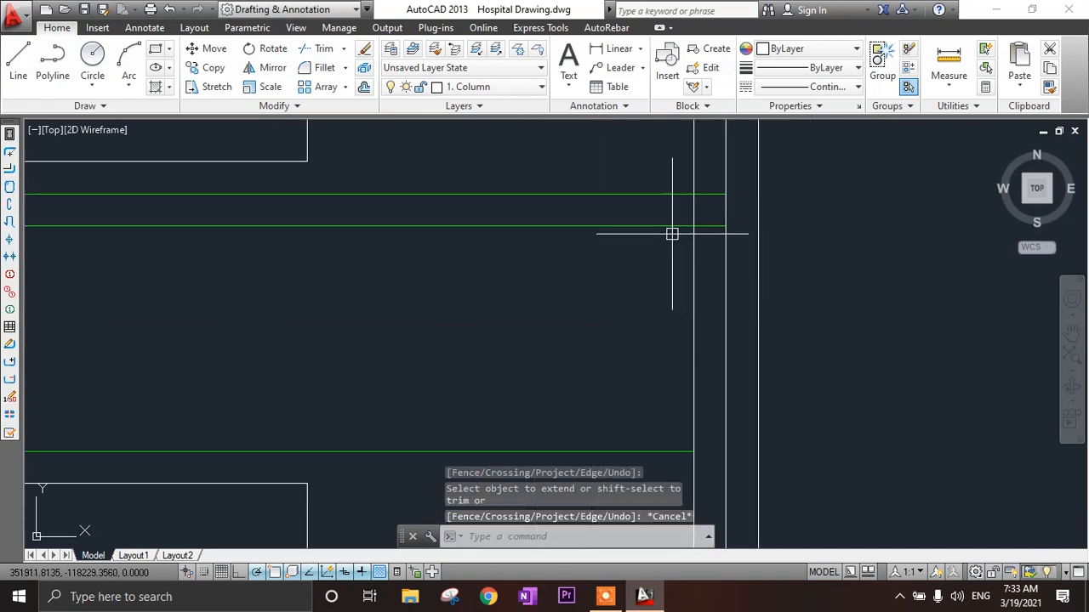
{"action": "scroll", "coordinate": [662, 290], "scroll_direction": "down", "scroll_amount": 3}
{"action": "type", "text": "o"}
{"action": "key", "text": "Return"}
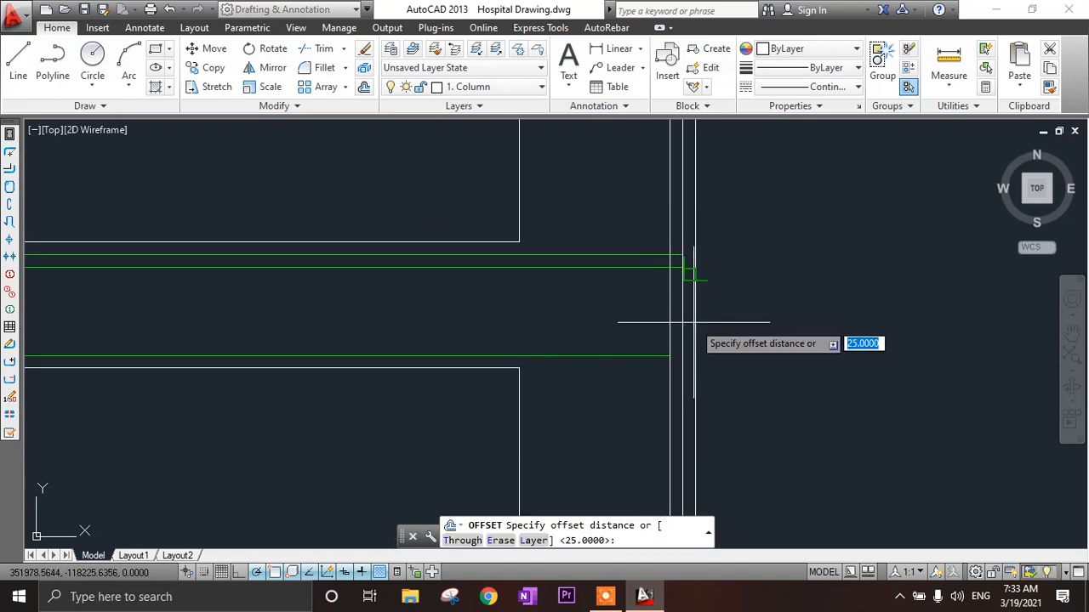
{"action": "key", "text": "Return"}
{"action": "scroll", "coordinate": [706, 324], "scroll_direction": "up", "scroll_amount": 4}
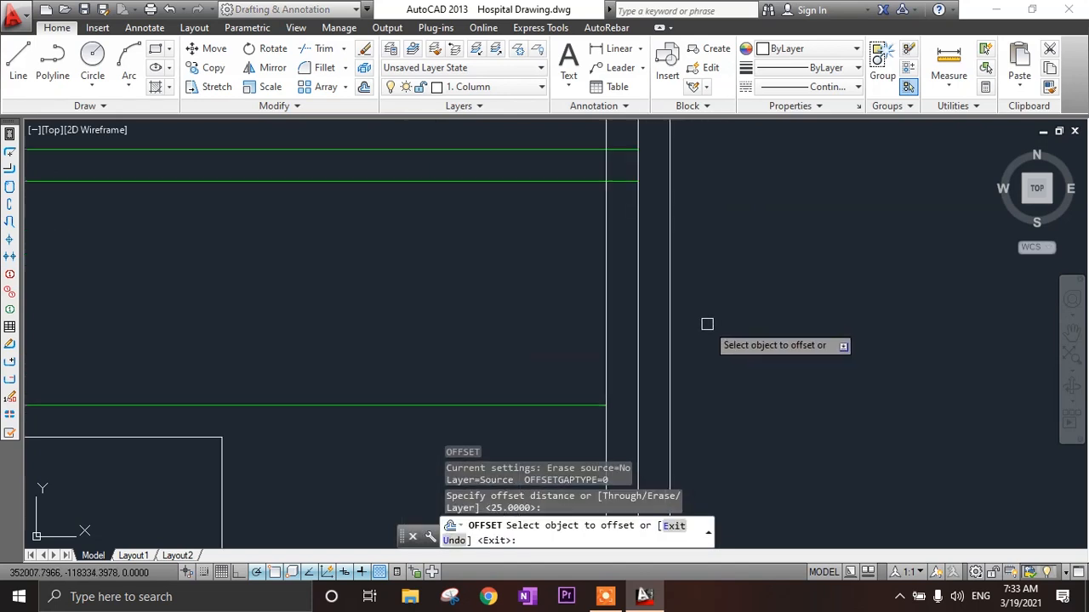
{"action": "left_click", "coordinate": [600, 327]}
{"action": "left_click", "coordinate": [528, 326]}
{"action": "key", "text": "Escape"}
- Shorten the bottom bar in the last column to end on the new innermost offset line
{"action": "scroll", "coordinate": [601, 382], "scroll_direction": "up", "scroll_amount": 3}
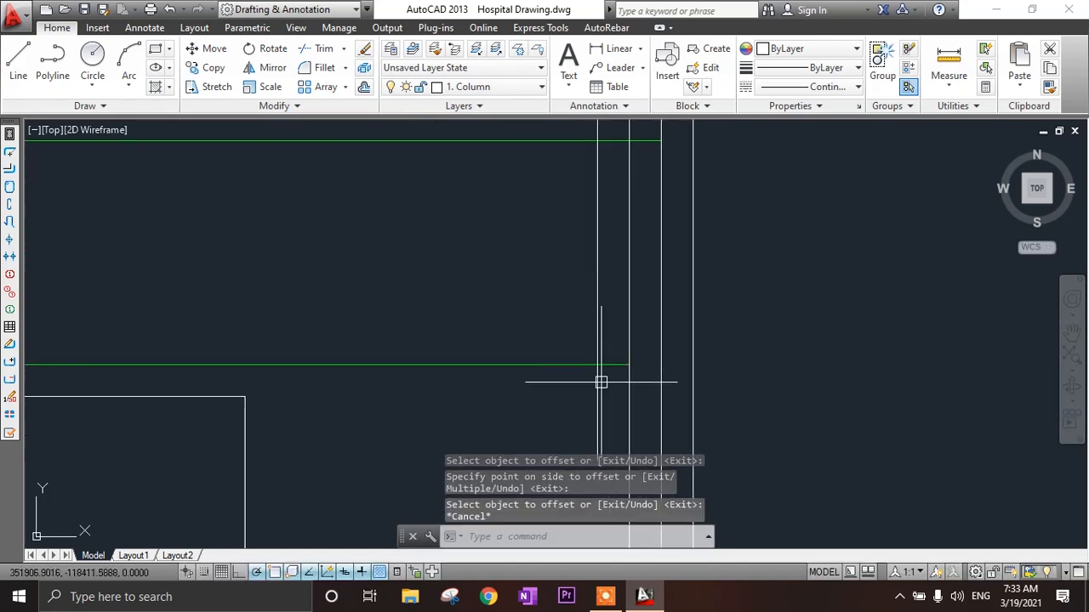
{"action": "left_click", "coordinate": [643, 355]}
{"action": "left_click", "coordinate": [644, 355]}
{"action": "left_click", "coordinate": [590, 356]}
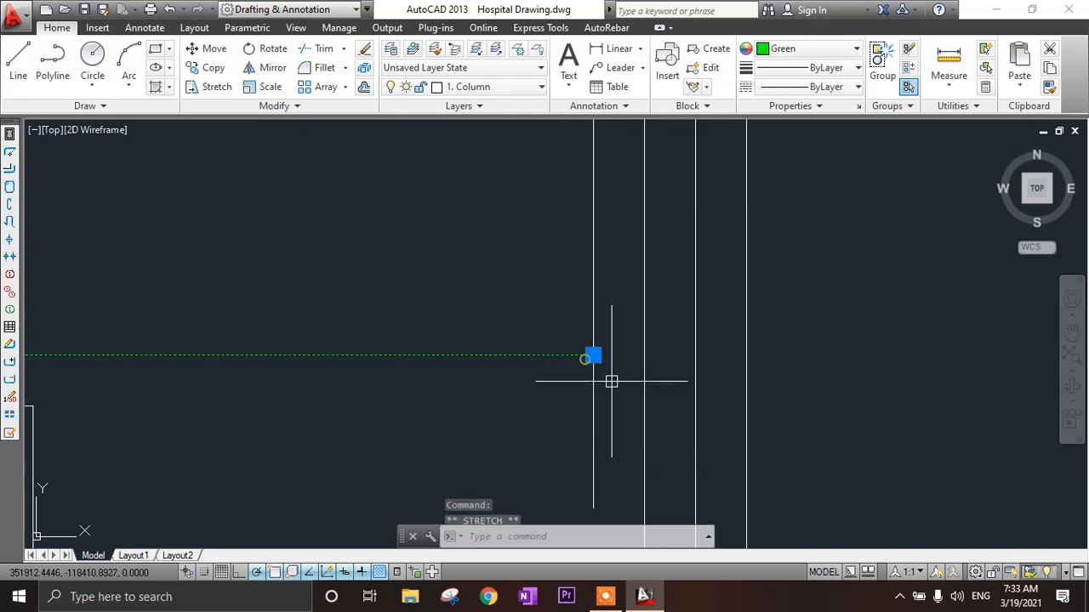
{"action": "key", "text": "Escape"}
{"action": "scroll", "coordinate": [612, 386], "scroll_direction": "down", "scroll_amount": 2}
{"action": "middle_click_drag", "start_coordinate": [676, 327], "coordinate": [677, 326]}
{"action": "scroll", "coordinate": [668, 242], "scroll_direction": "up", "scroll_amount": 2}
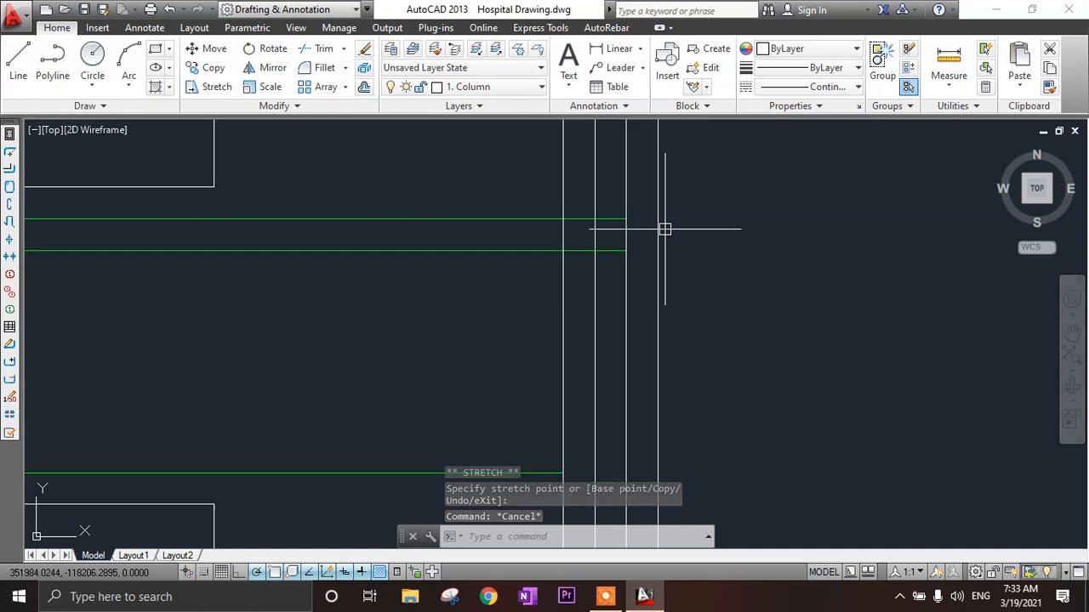
{"action": "middle_click_drag", "start_coordinate": [669, 234], "coordinate": [761, 235]}
{"action": "scroll", "coordinate": [712, 235], "scroll_direction": "down", "scroll_amount": 6}
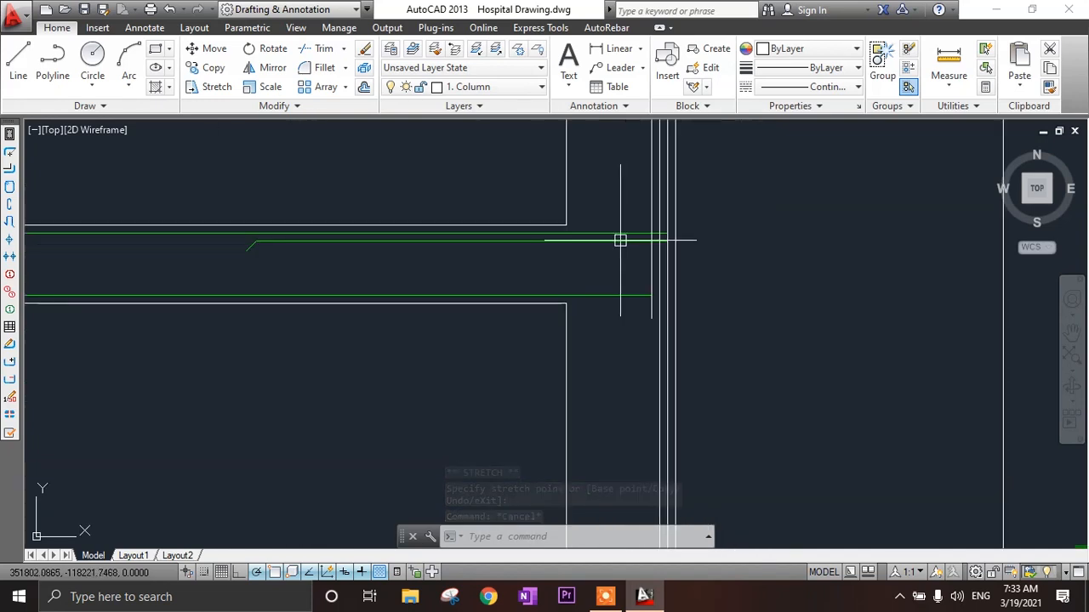
{"action": "scroll", "coordinate": [608, 254], "scroll_direction": "up", "scroll_amount": 4}
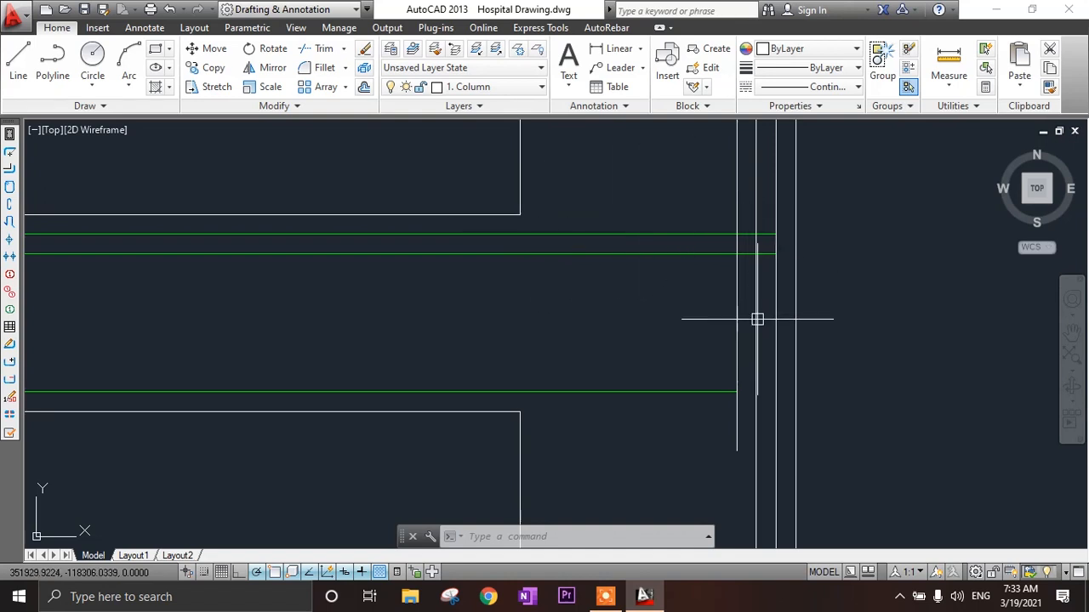
{"action": "middle_click_drag", "start_coordinate": [666, 304], "coordinate": [649, 380]}
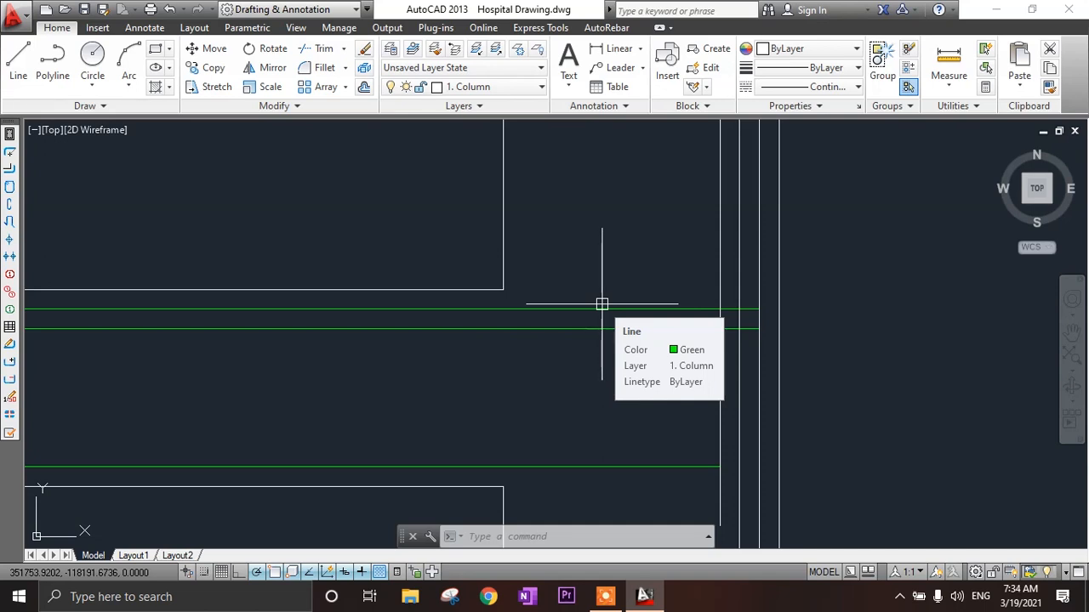
{"action": "key", "text": "Return"}
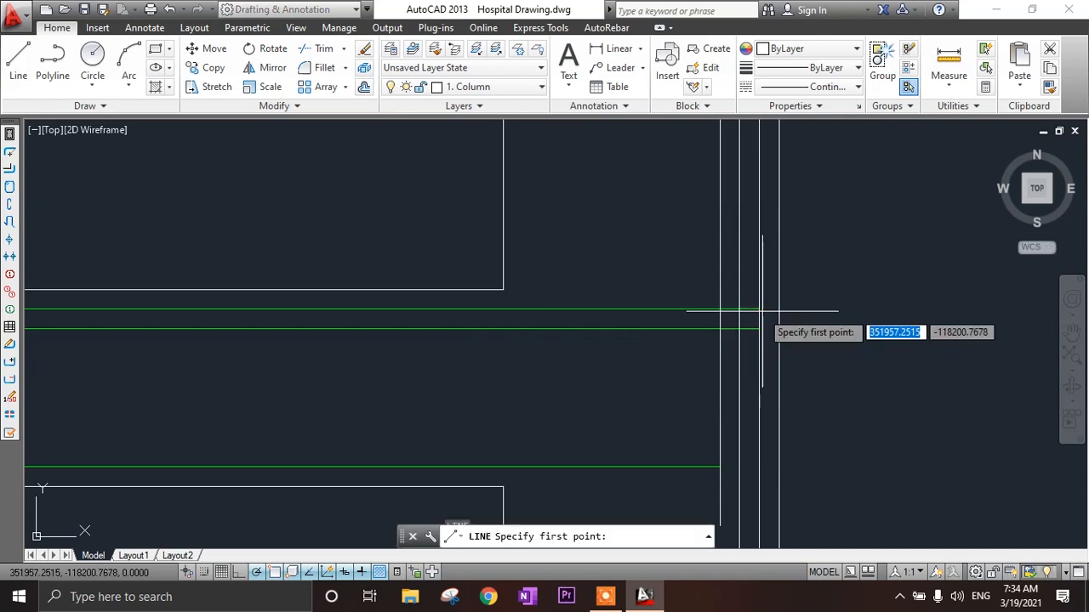
{"action": "middle_click_drag", "start_coordinate": [761, 318], "coordinate": [709, 244]}
{"action": "left_click", "coordinate": [707, 237]}
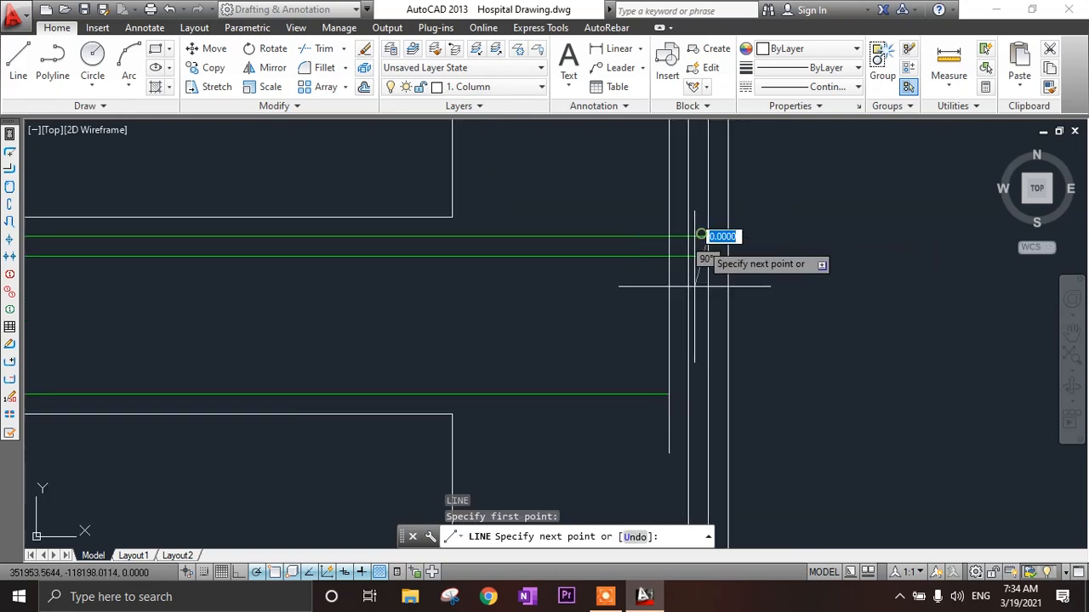
{"action": "key", "text": "Escape"}
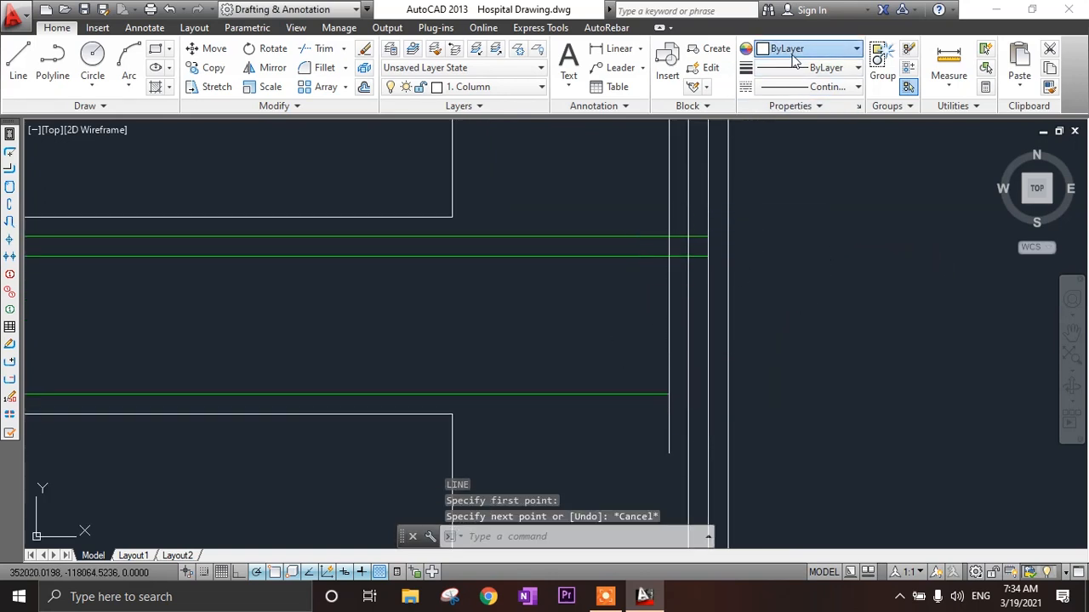
- Set the current colour to green and draw a 450 vertical line downward from the top bar's end in the last column
{"action": "left_click", "coordinate": [793, 56]}
{"action": "left_click", "coordinate": [788, 151]}
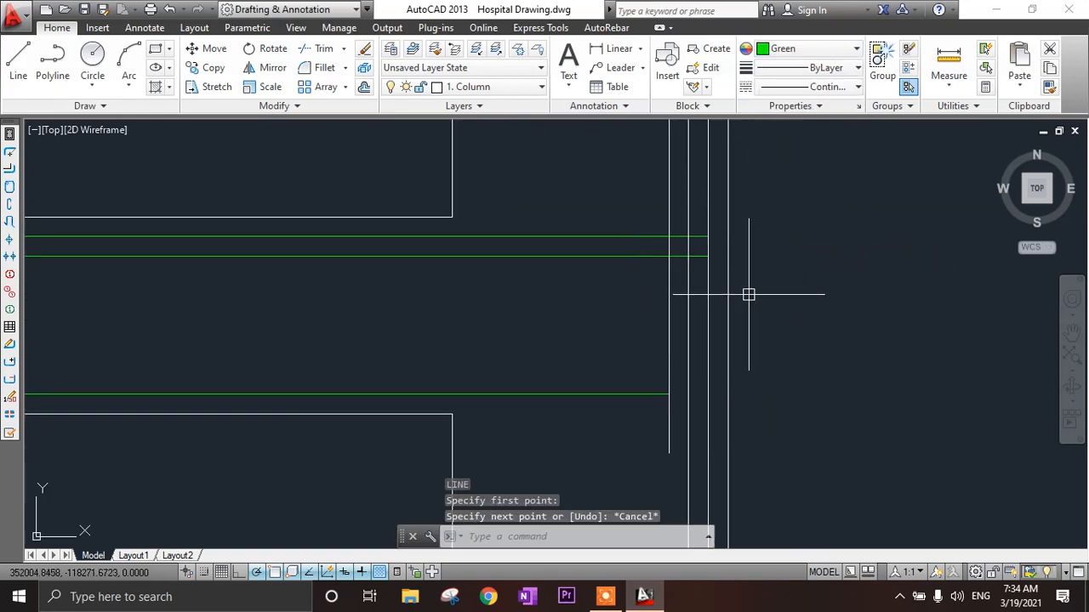
{"action": "key", "text": "Return"}
{"action": "left_click", "coordinate": [707, 236]}
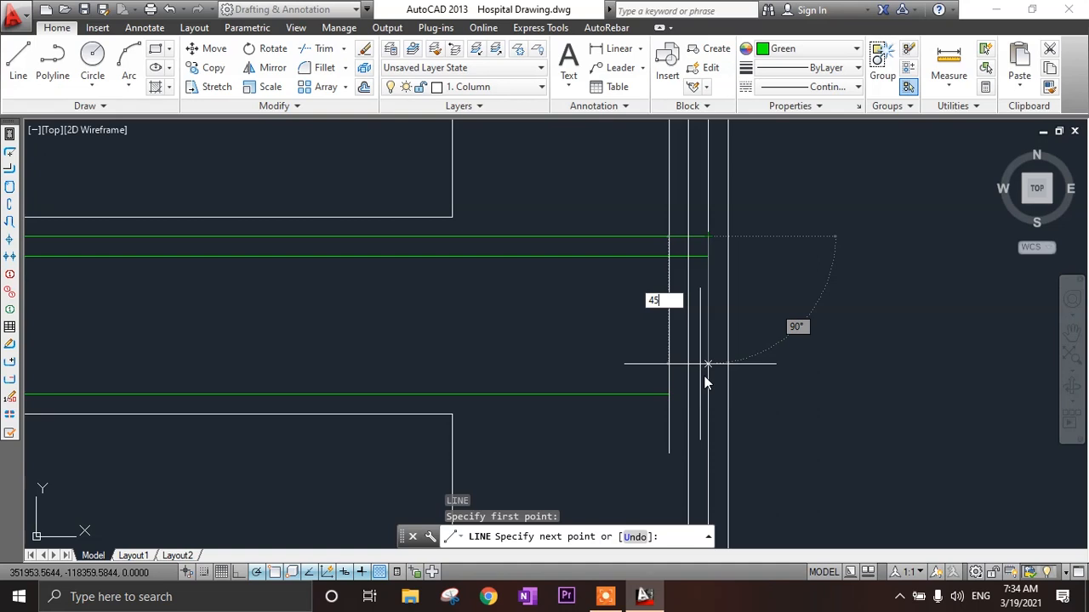
{"action": "key", "text": "Return"}
{"action": "scroll", "coordinate": [858, 391], "scroll_direction": "up", "scroll_amount": 3}
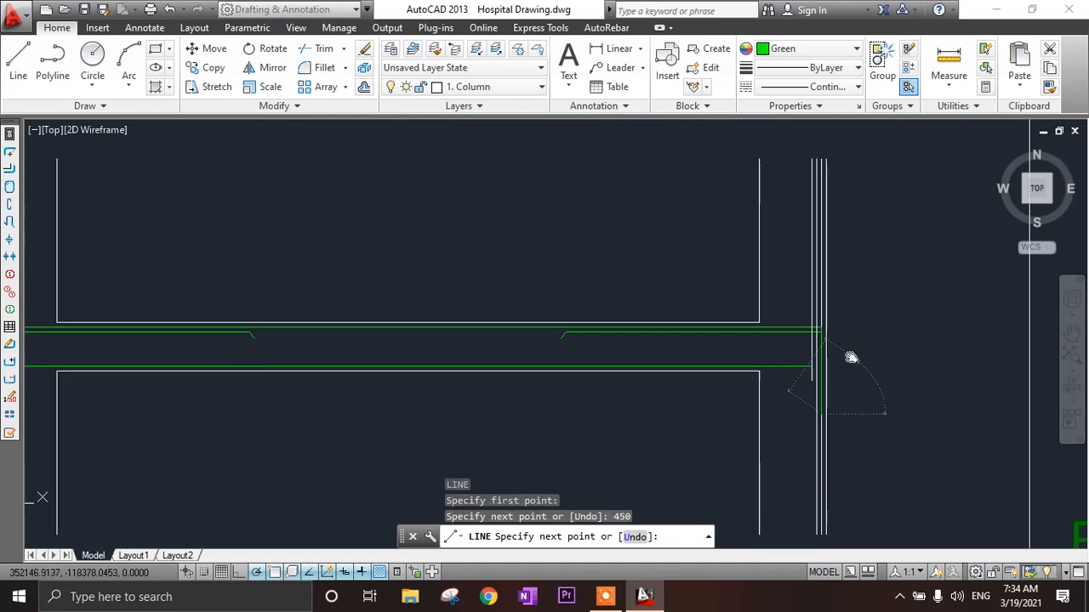
{"action": "scroll", "coordinate": [847, 444], "scroll_direction": "up", "scroll_amount": 2}
{"action": "key", "text": "Escape"}
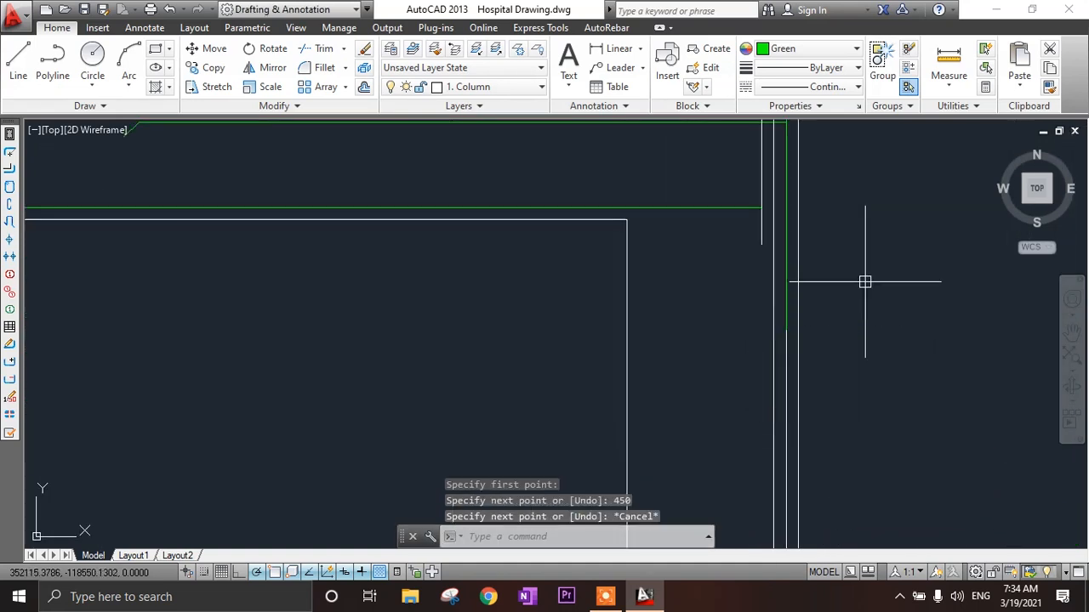
- Draw a 450 vertical line downward from where the extra bar crosses the last column's middle offset line
{"action": "scroll", "coordinate": [804, 293], "scroll_direction": "up", "scroll_amount": 4}
{"action": "key", "text": "Return"}
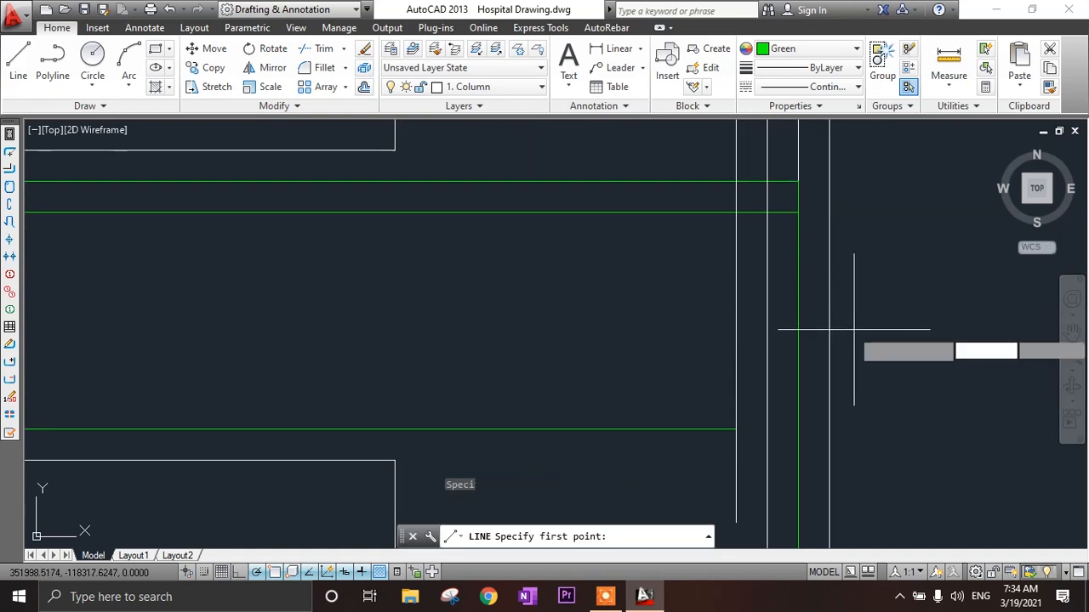
{"action": "left_click", "coordinate": [767, 212]}
{"action": "middle_click_drag", "start_coordinate": [766, 372], "coordinate": [752, 308]}
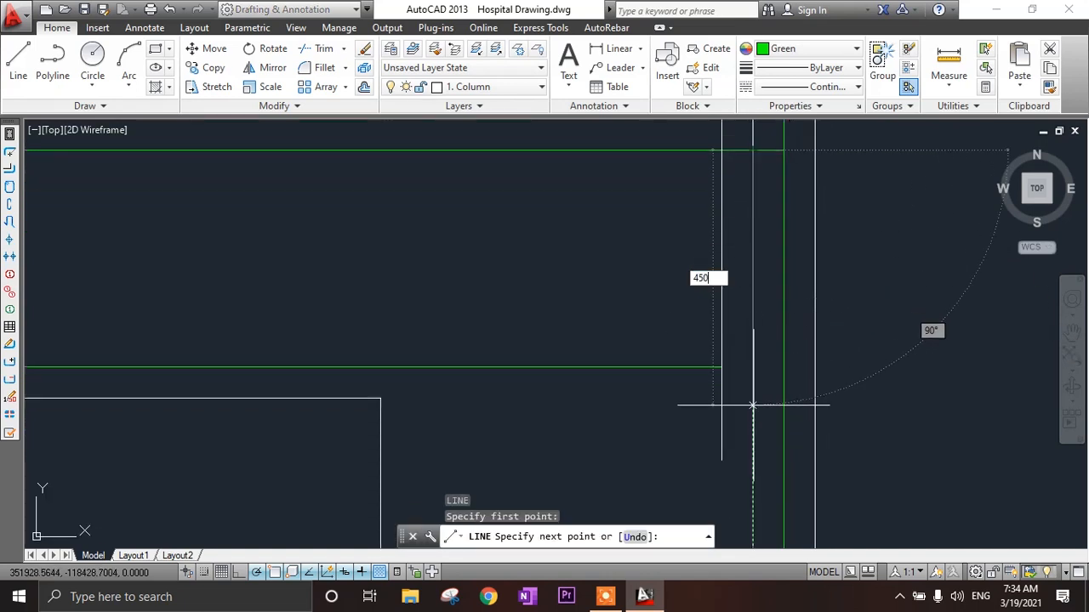
{"action": "key", "text": "Return"}
{"action": "scroll", "coordinate": [751, 407], "scroll_direction": "down", "scroll_amount": 3}
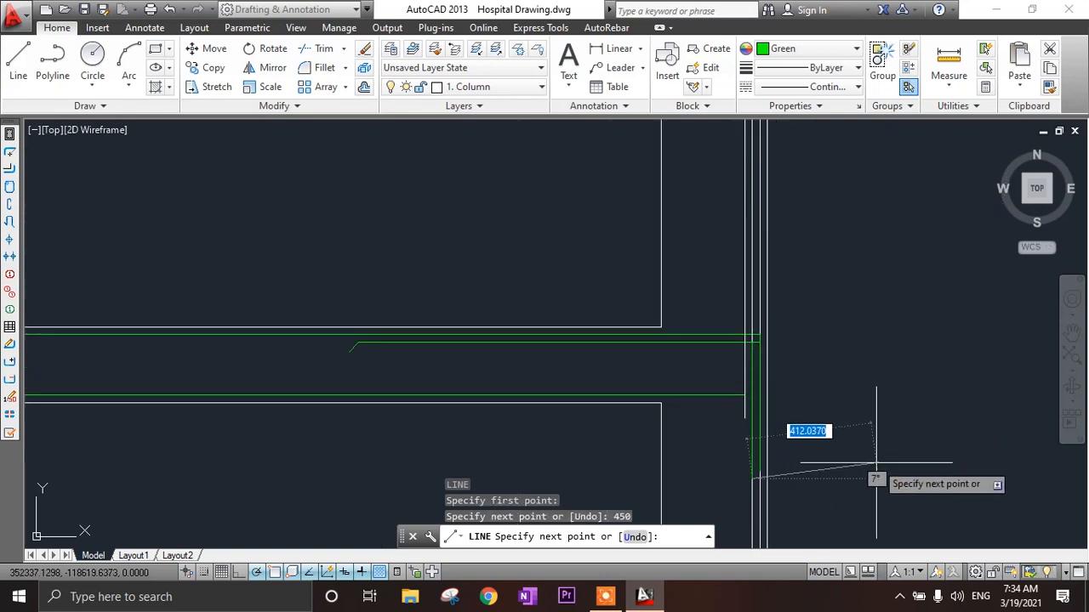
{"action": "key", "text": "Escape"}
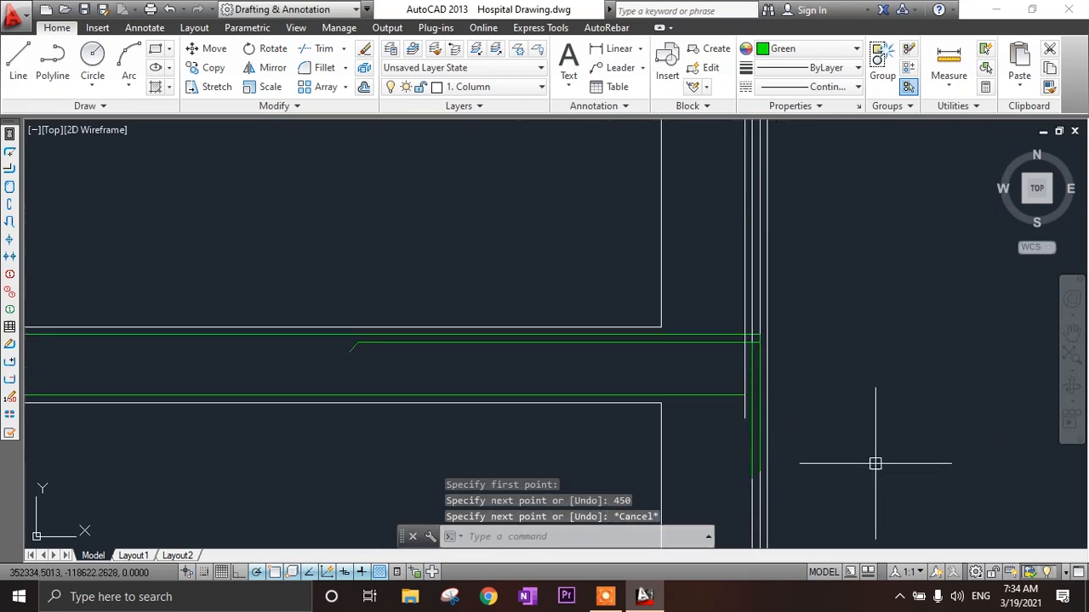
- Draw a 450 vertical line upward from the bottom bar's end in the last column
{"action": "scroll", "coordinate": [760, 432], "scroll_direction": "up", "scroll_amount": 2}
{"action": "scroll", "coordinate": [743, 412], "scroll_direction": "up", "scroll_amount": 2}
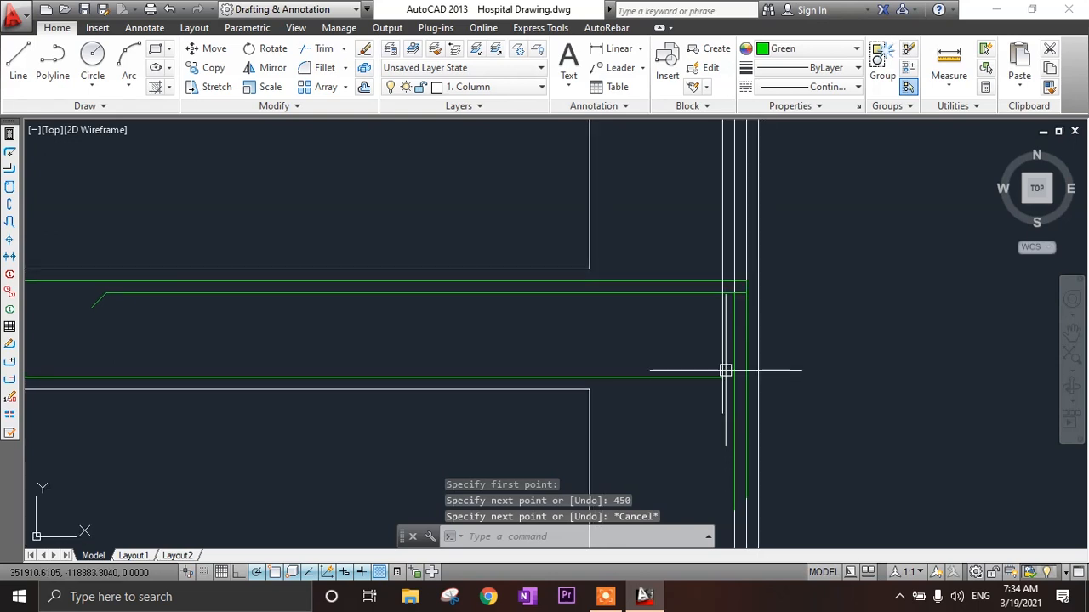
{"action": "type", "text": "l"}
{"action": "key", "text": "Return"}
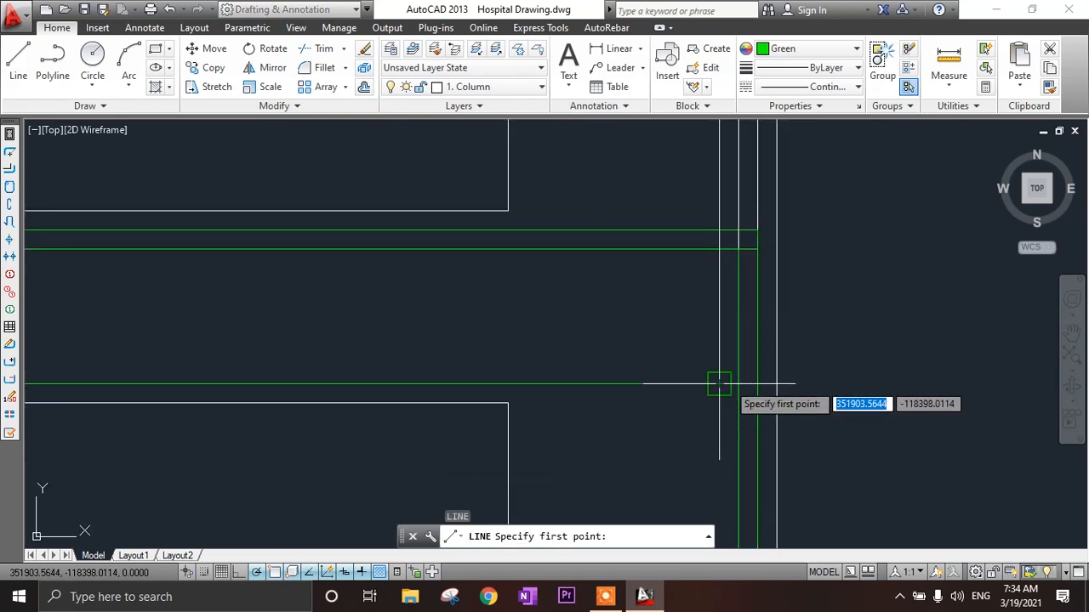
{"action": "left_click", "coordinate": [719, 385]}
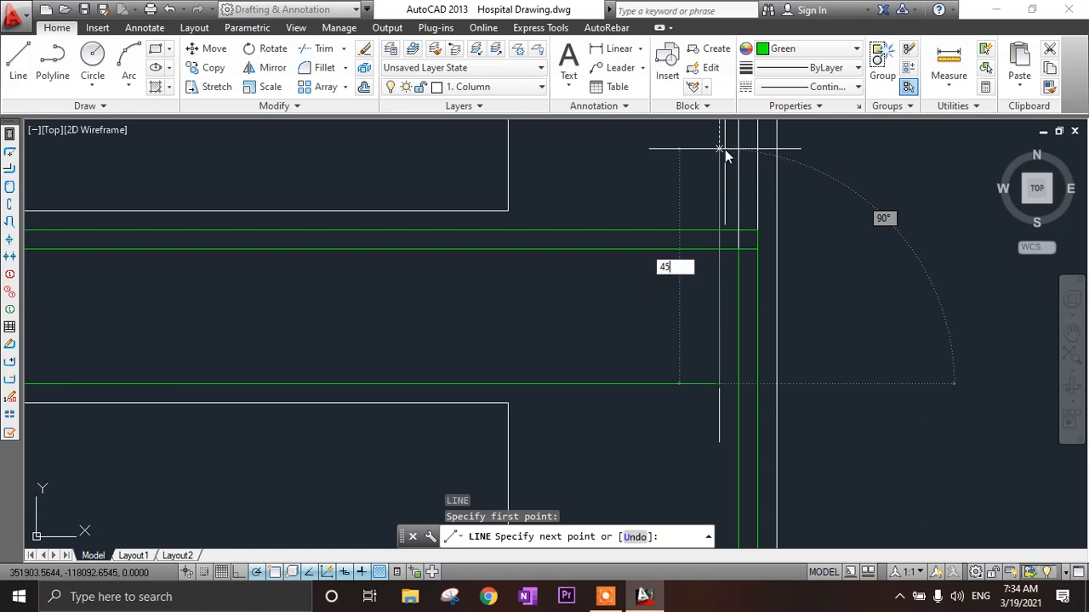
{"action": "key", "text": "Return"}
{"action": "scroll", "coordinate": [753, 289], "scroll_direction": "down", "scroll_amount": 4}
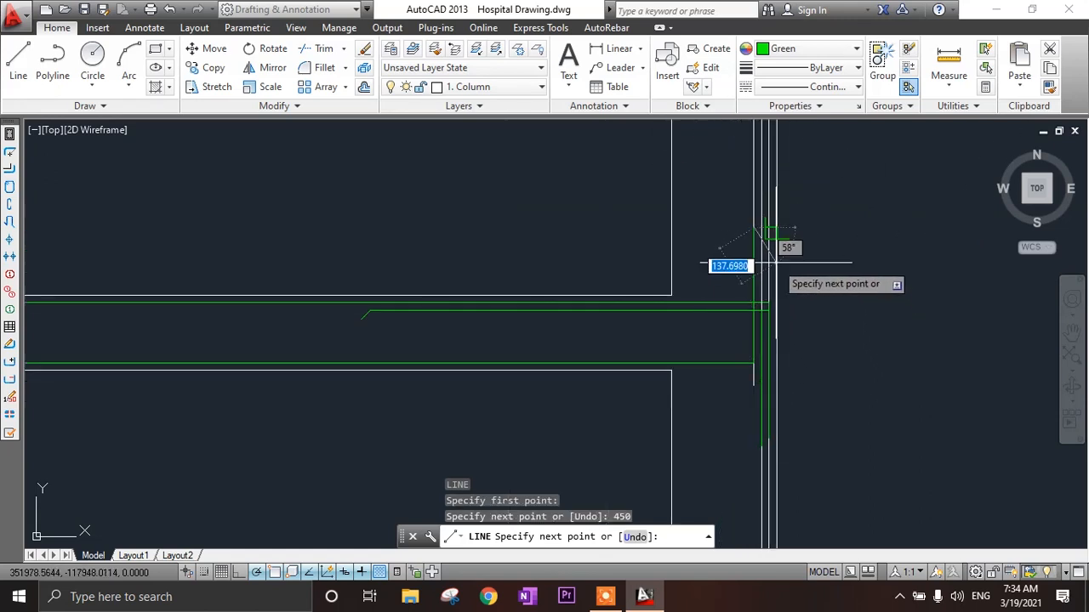
{"action": "key", "text": "Escape"}
- Shorten the extra bar's vertical leg so its lower end is level with the top bar's leg
{"action": "scroll", "coordinate": [783, 280], "scroll_direction": "up", "scroll_amount": 5}
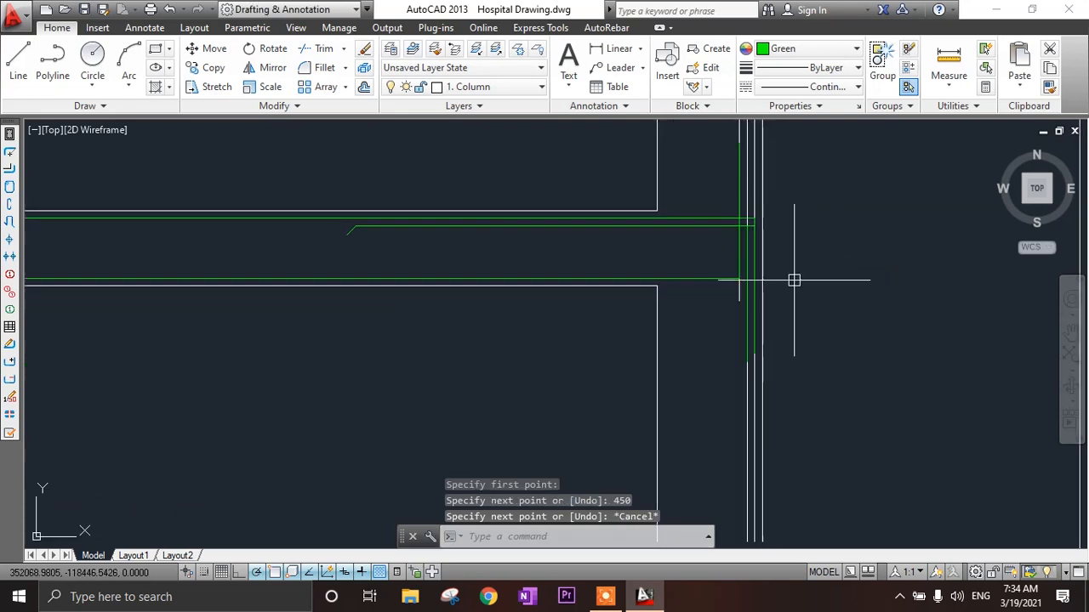
{"action": "left_click", "coordinate": [744, 323]}
{"action": "left_click", "coordinate": [746, 359]}
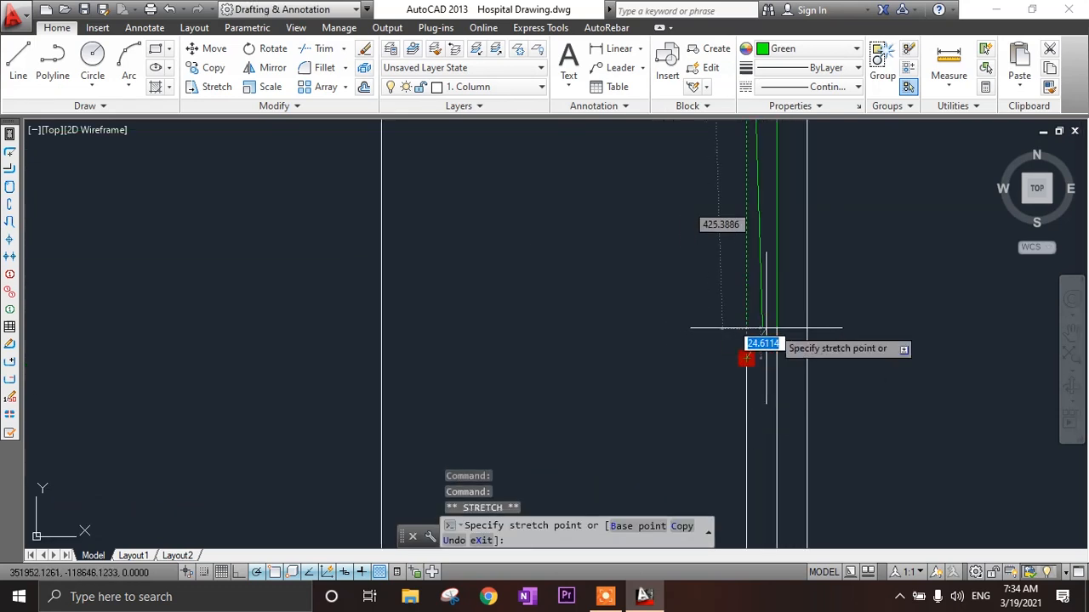
{"action": "key", "text": "Escape"}
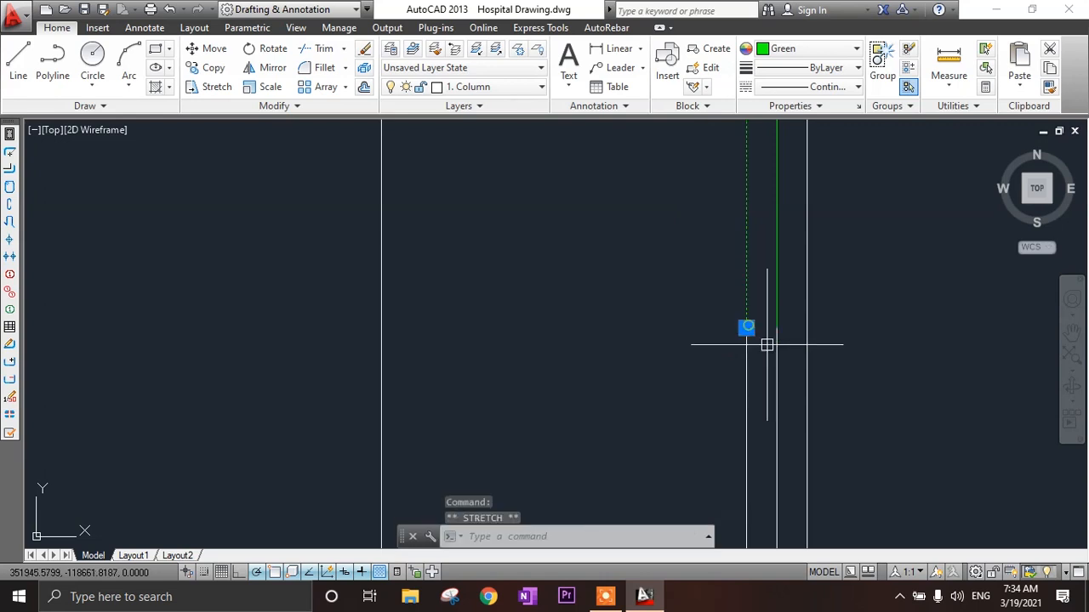
{"action": "key", "text": "Escape"}
{"action": "middle_click_drag", "start_coordinate": [796, 386], "coordinate": [799, 441]}
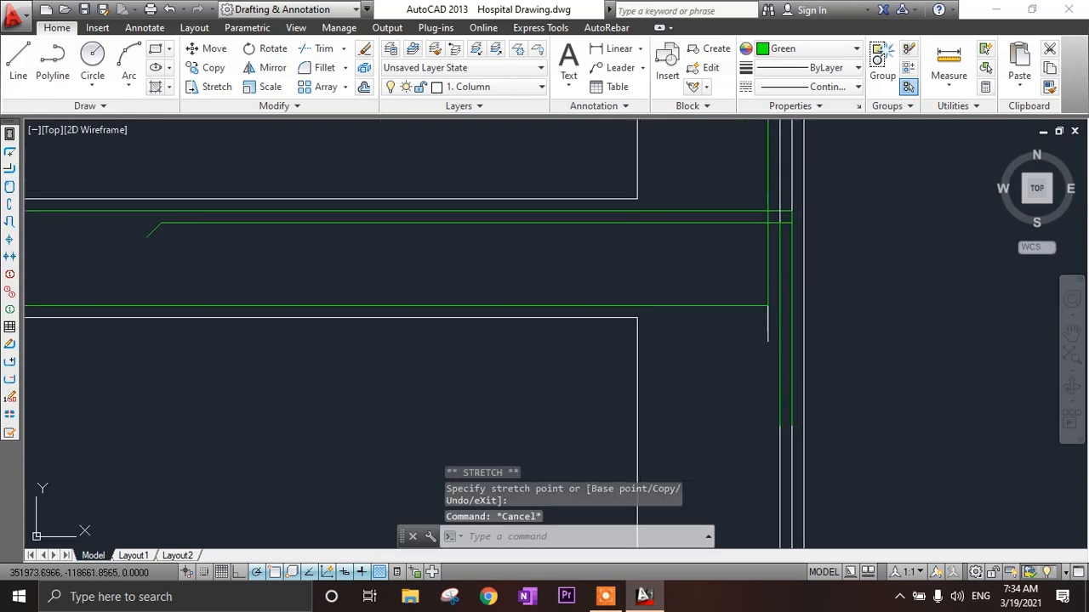
{"action": "left_click", "coordinate": [768, 329]}
{"action": "left_click", "coordinate": [837, 170]}
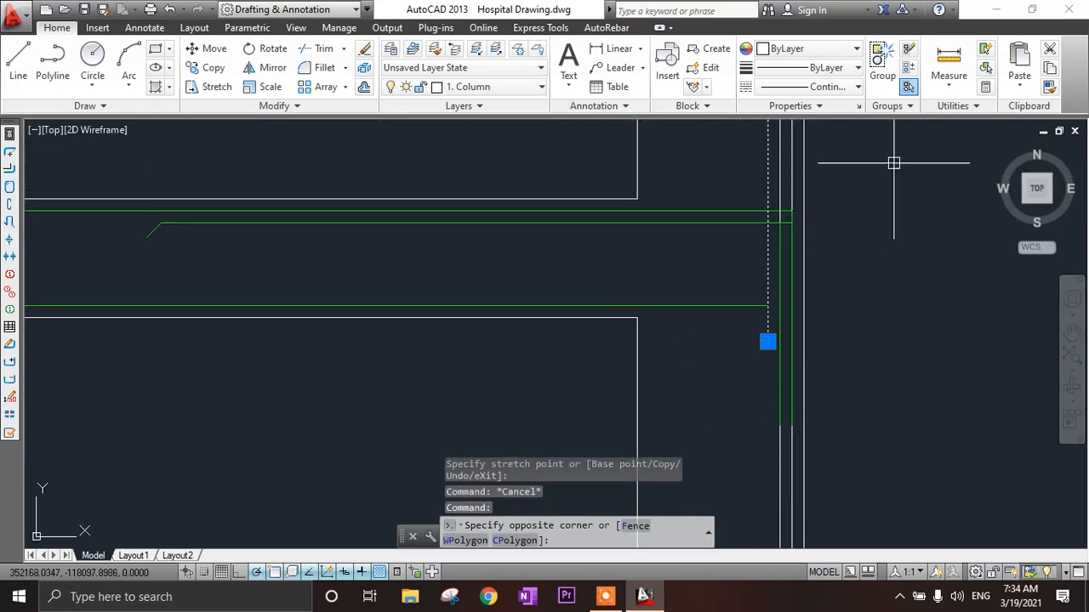
{"action": "left_click", "coordinate": [893, 163]}
{"action": "scroll", "coordinate": [809, 168], "scroll_direction": "up", "scroll_amount": 3}
{"action": "left_click", "coordinate": [772, 168]}
{"action": "left_click", "coordinate": [720, 192]}
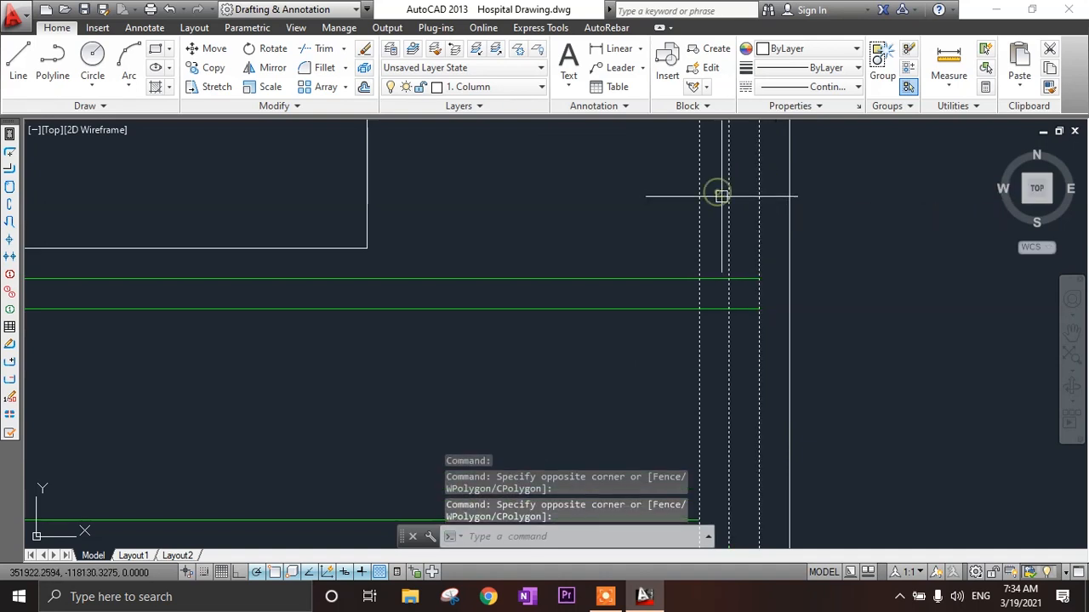
{"action": "key", "text": "Escape"}
- Shorten the extra bar's horizontal part to end at the top of its own vertical leg
{"action": "scroll", "coordinate": [744, 306], "scroll_direction": "up", "scroll_amount": 2}
{"action": "left_click", "coordinate": [748, 304]}
{"action": "left_click", "coordinate": [768, 303]}
{"action": "key", "text": "Escape"}
- Erase the three white offset lines in the upper part of the last column
{"action": "scroll", "coordinate": [746, 321], "scroll_direction": "down", "scroll_amount": 4}
{"action": "scroll", "coordinate": [753, 230], "scroll_direction": "up", "scroll_amount": 2}
{"action": "middle_click_drag", "start_coordinate": [760, 202], "coordinate": [738, 394]}
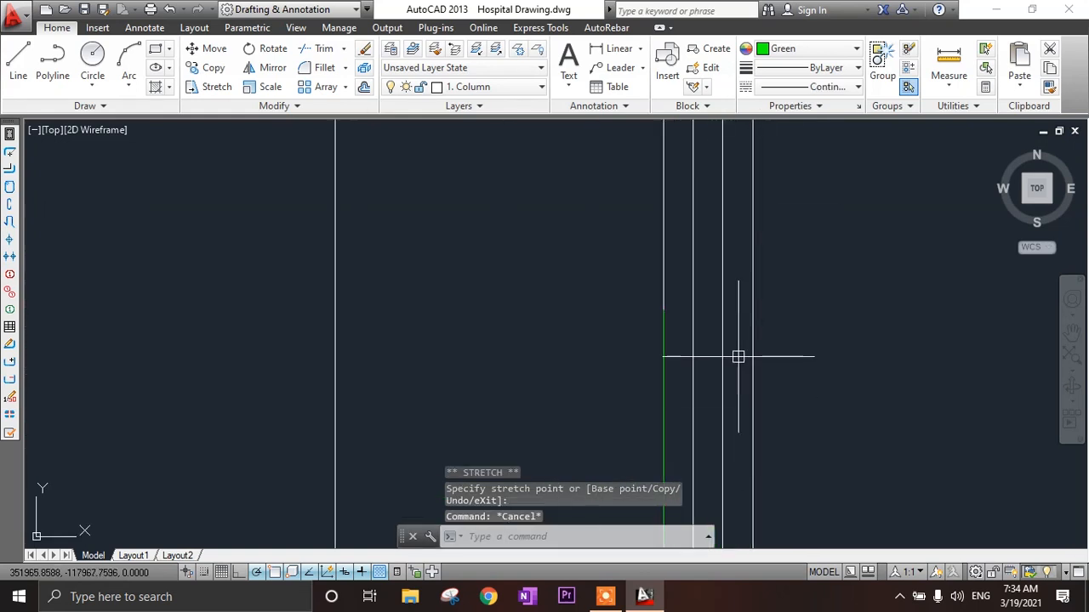
{"action": "left_click", "coordinate": [740, 234]}
{"action": "left_click", "coordinate": [630, 231]}
{"action": "key", "text": "Delete"}
- Erase the two white offset lines in the lower part of the last column
{"action": "scroll", "coordinate": [630, 231], "scroll_direction": "down", "scroll_amount": 3}
{"action": "middle_click_drag", "start_coordinate": [630, 231], "coordinate": [650, 177]}
{"action": "scroll", "coordinate": [657, 515], "scroll_direction": "up", "scroll_amount": 2}
{"action": "scroll", "coordinate": [686, 306], "scroll_direction": "up", "scroll_amount": 2}
{"action": "left_click", "coordinate": [712, 399]}
{"action": "left_click", "coordinate": [595, 421]}
{"action": "key", "text": "Delete"}
{"action": "scroll", "coordinate": [628, 431], "scroll_direction": "down", "scroll_amount": 5}
{"action": "middle_click_drag", "start_coordinate": [721, 393], "coordinate": [770, 393]}
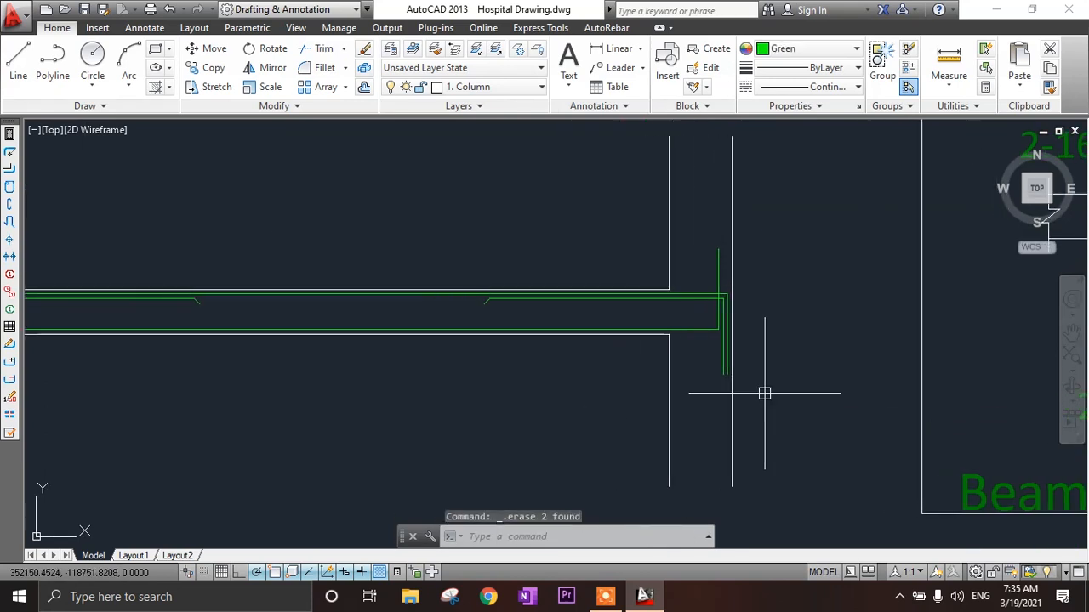
{"action": "scroll", "coordinate": [761, 392], "scroll_direction": "down", "scroll_amount": 4}
{"action": "middle_click_drag", "start_coordinate": [584, 417], "coordinate": [712, 415]}
{"action": "scroll", "coordinate": [890, 349], "scroll_direction": "up", "scroll_amount": 4}
{"action": "scroll", "coordinate": [892, 392], "scroll_direction": "up", "scroll_amount": 2}
{"action": "middle_click_drag", "start_coordinate": [893, 392], "coordinate": [771, 314]}
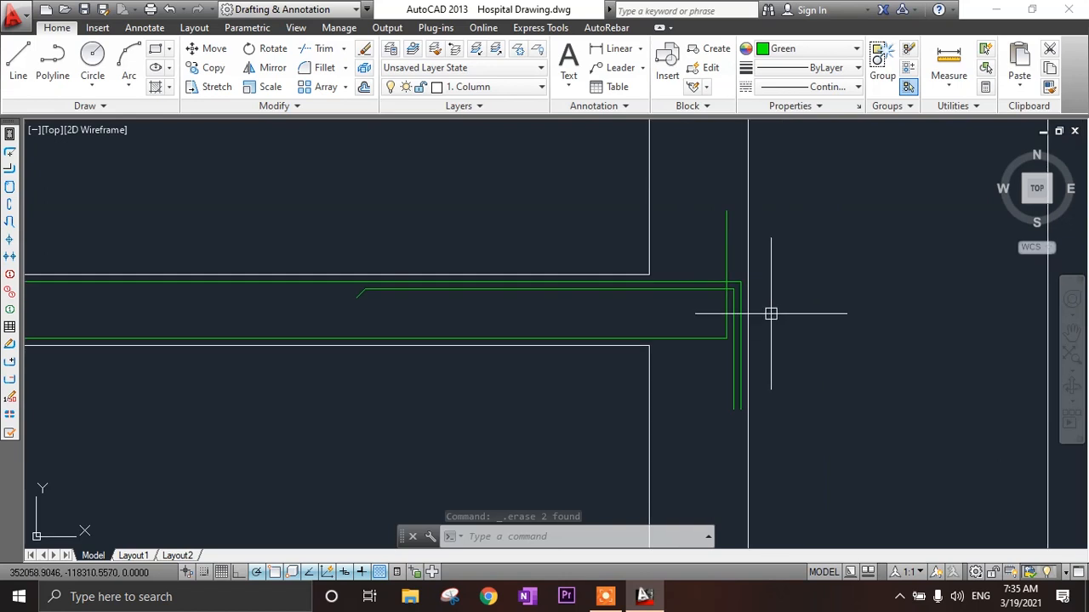
{"action": "left_click", "coordinate": [697, 277]}
{"action": "left_click", "coordinate": [695, 323]}
{"action": "key", "text": "Escape"}
- Copy the three green vertical bar legs from the last column to the free space outside the first column
{"action": "scroll", "coordinate": [747, 300], "scroll_direction": "up", "scroll_amount": 2}
{"action": "scroll", "coordinate": [744, 299], "scroll_direction": "up", "scroll_amount": 2}
{"action": "left_click", "coordinate": [731, 289]}
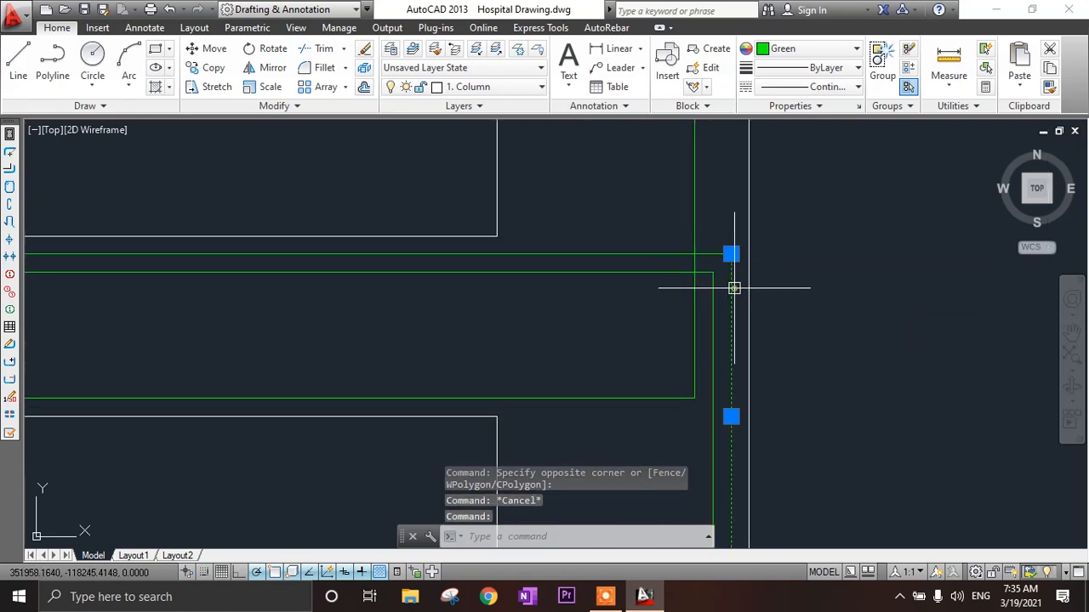
{"action": "left_click", "coordinate": [696, 326]}
{"action": "type", "text": "co"}
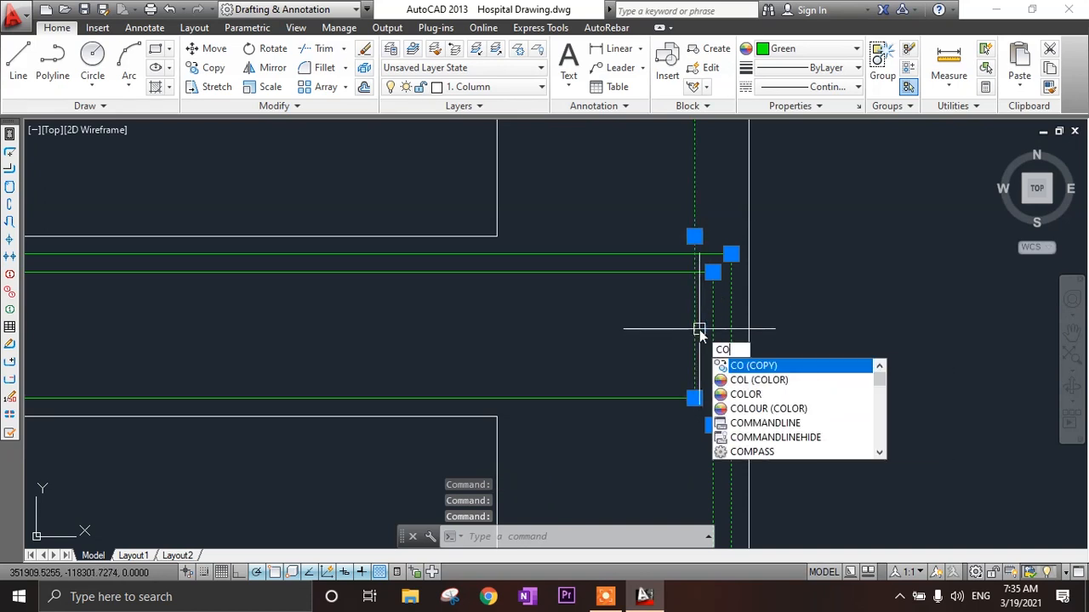
{"action": "key", "text": "Return"}
{"action": "left_click", "coordinate": [728, 247]}
{"action": "scroll", "coordinate": [724, 272], "scroll_direction": "down", "scroll_amount": 5}
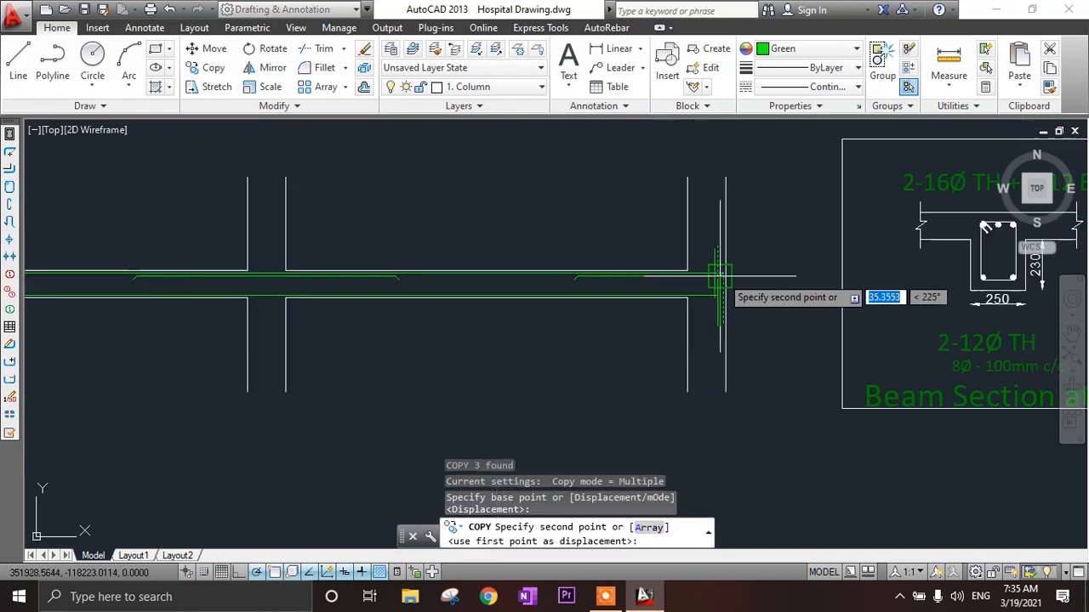
{"action": "scroll", "coordinate": [412, 297], "scroll_direction": "up", "scroll_amount": 1}
{"action": "scroll", "coordinate": [411, 297], "scroll_direction": "up", "scroll_amount": 3}
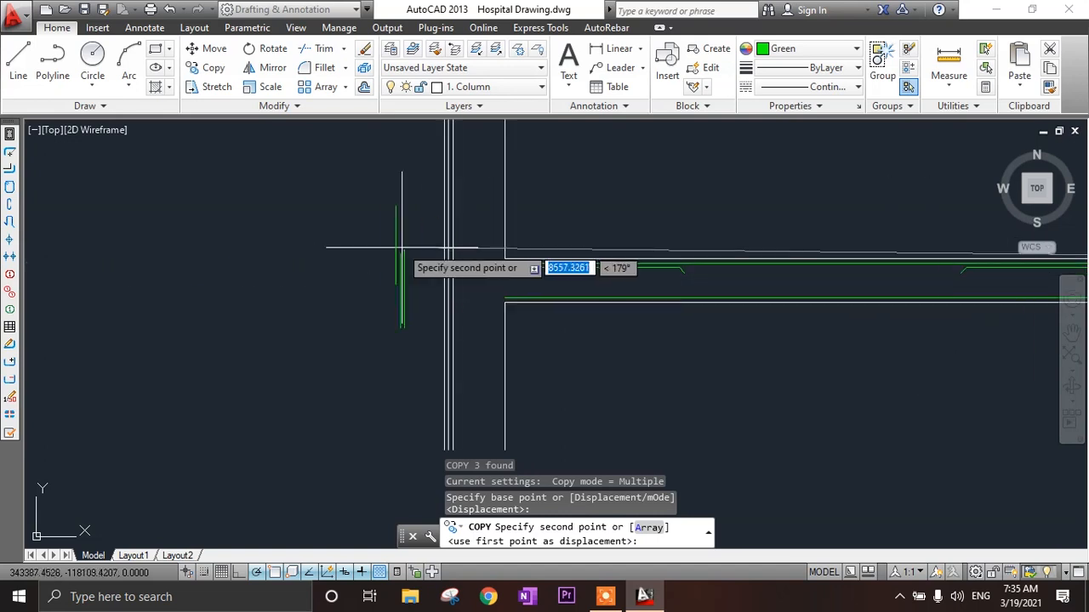
{"action": "left_click", "coordinate": [384, 262]}
{"action": "key", "text": "Escape"}
- Offset the innermost white line in the upper part of the first column once more towards the span
{"action": "scroll", "coordinate": [531, 296], "scroll_direction": "up", "scroll_amount": 4}
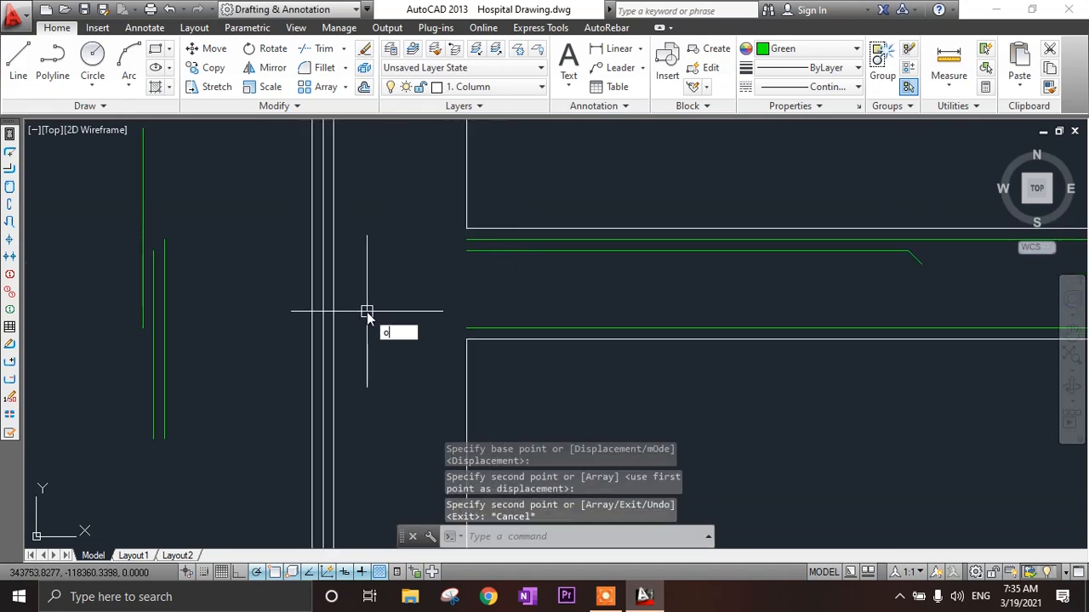
{"action": "key", "text": "Return"}
{"action": "key", "text": "Return"}
{"action": "left_click", "coordinate": [333, 287]}
{"action": "left_click", "coordinate": [363, 296]}
{"action": "key", "text": "Escape"}
- Extend the top, extra and bottom bars into the first column to its first, second and third offset lines respectively
{"action": "key", "text": "Return"}
{"action": "key", "text": "Return"}
{"action": "left_click", "coordinate": [486, 239]}
{"action": "left_click", "coordinate": [488, 252]}
{"action": "left_click", "coordinate": [477, 327]}
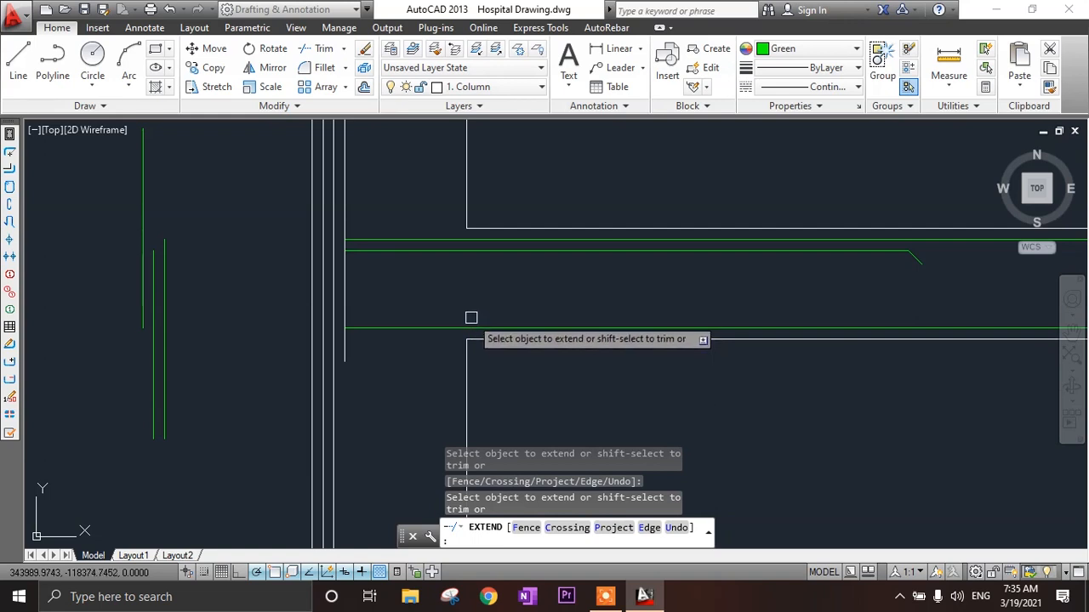
{"action": "left_click", "coordinate": [396, 240]}
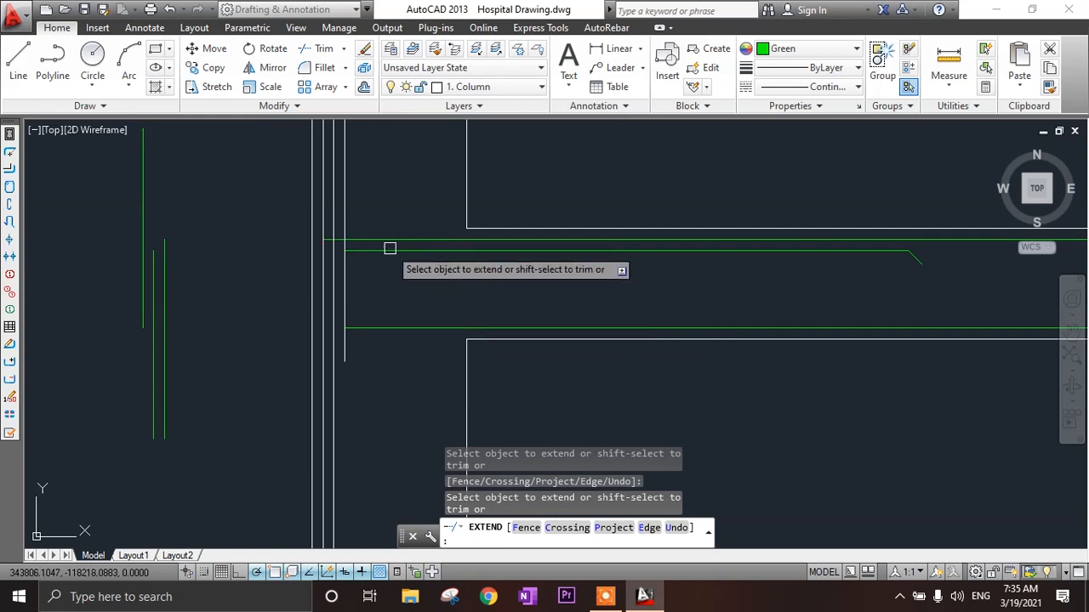
{"action": "key", "text": "Escape"}
{"action": "scroll", "coordinate": [476, 290], "scroll_direction": "down", "scroll_amount": 3}
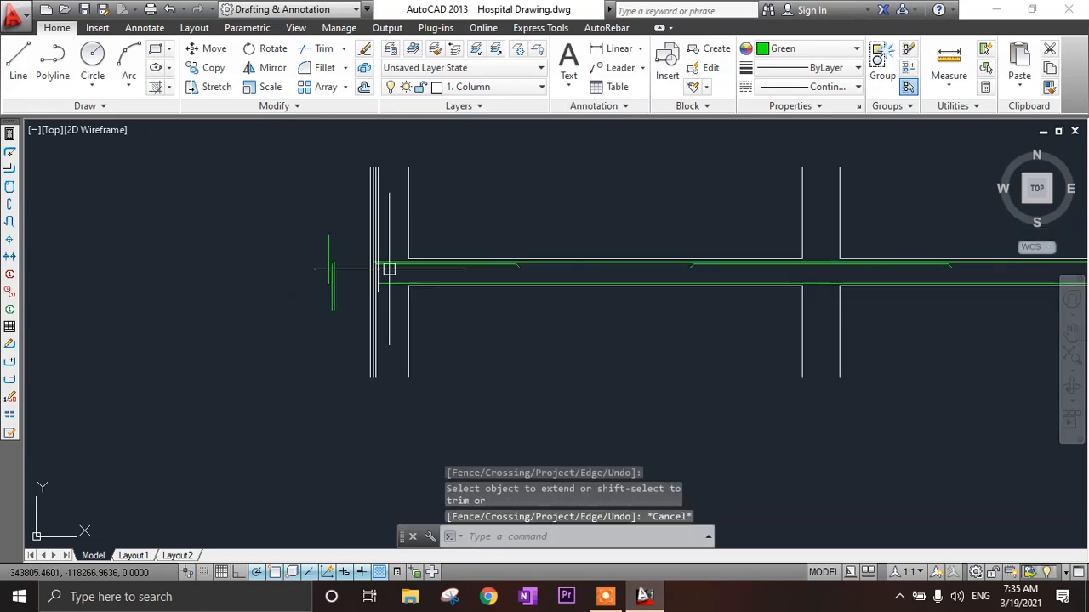
{"action": "scroll", "coordinate": [559, 309], "scroll_direction": "down", "scroll_amount": 2}
{"action": "scroll", "coordinate": [917, 285], "scroll_direction": "up", "scroll_amount": 4}
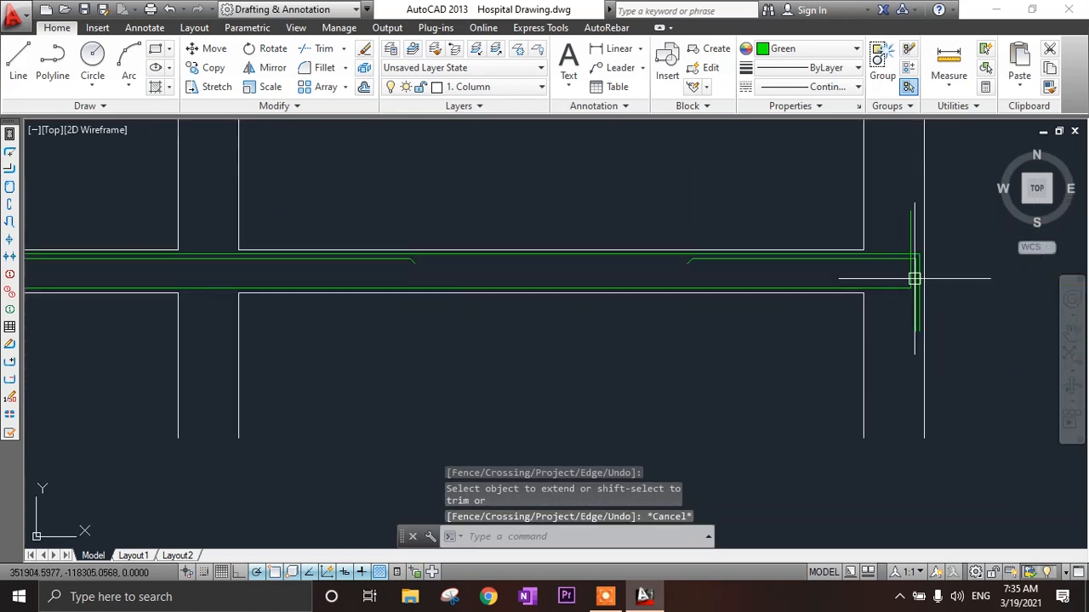
{"action": "left_click", "coordinate": [889, 182]}
{"action": "left_click", "coordinate": [933, 343]}
{"action": "middle_click_drag", "start_coordinate": [636, 336], "coordinate": [838, 360]}
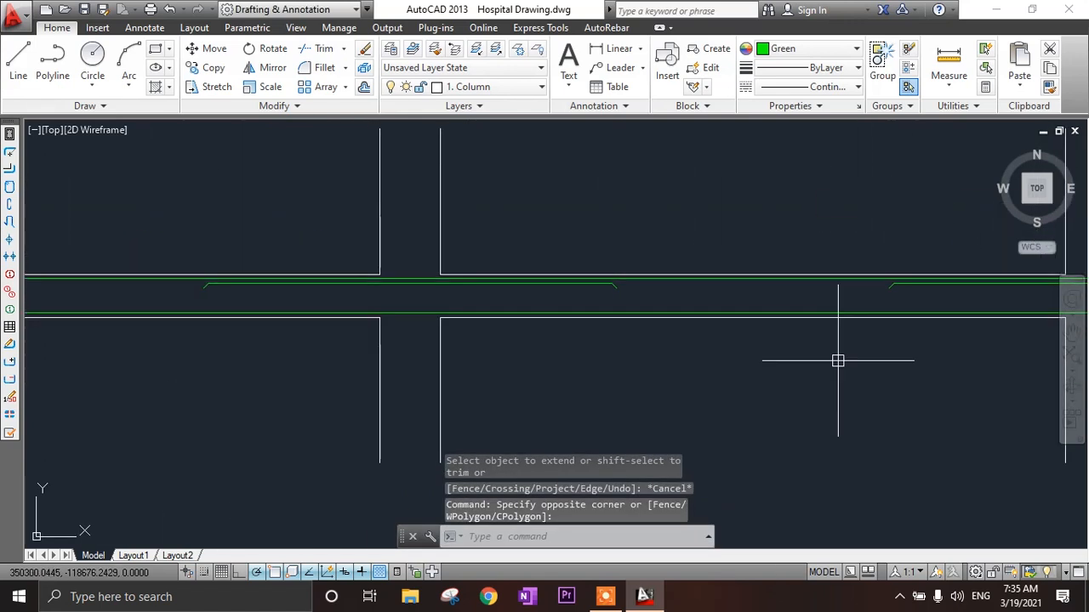
{"action": "key", "text": "Return"}
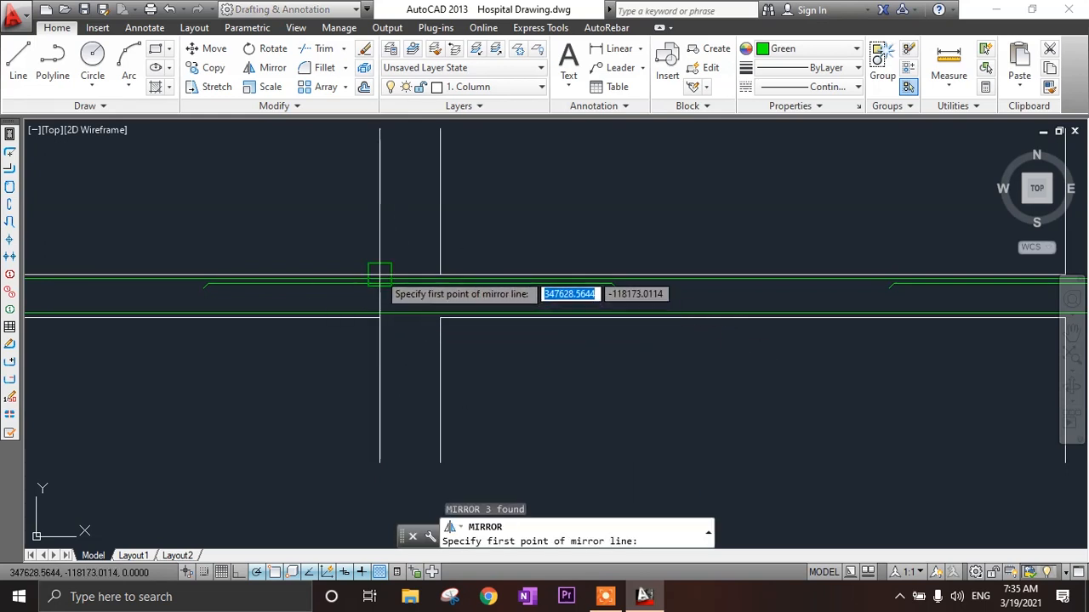
{"action": "middle_click_drag", "start_coordinate": [401, 316], "coordinate": [525, 327]}
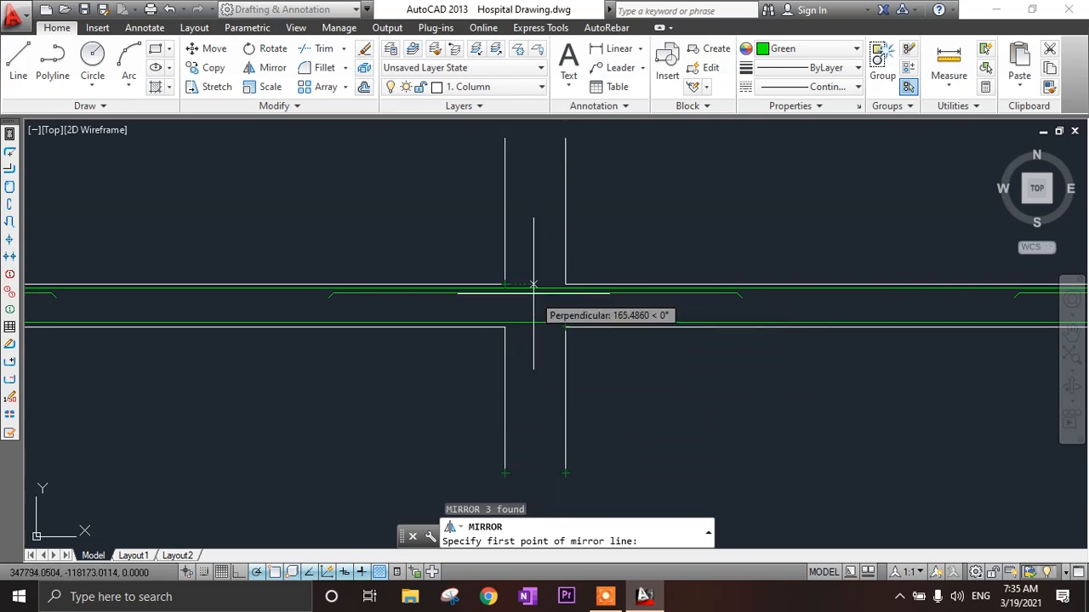
{"action": "scroll", "coordinate": [538, 298], "scroll_direction": "up", "scroll_amount": 5}
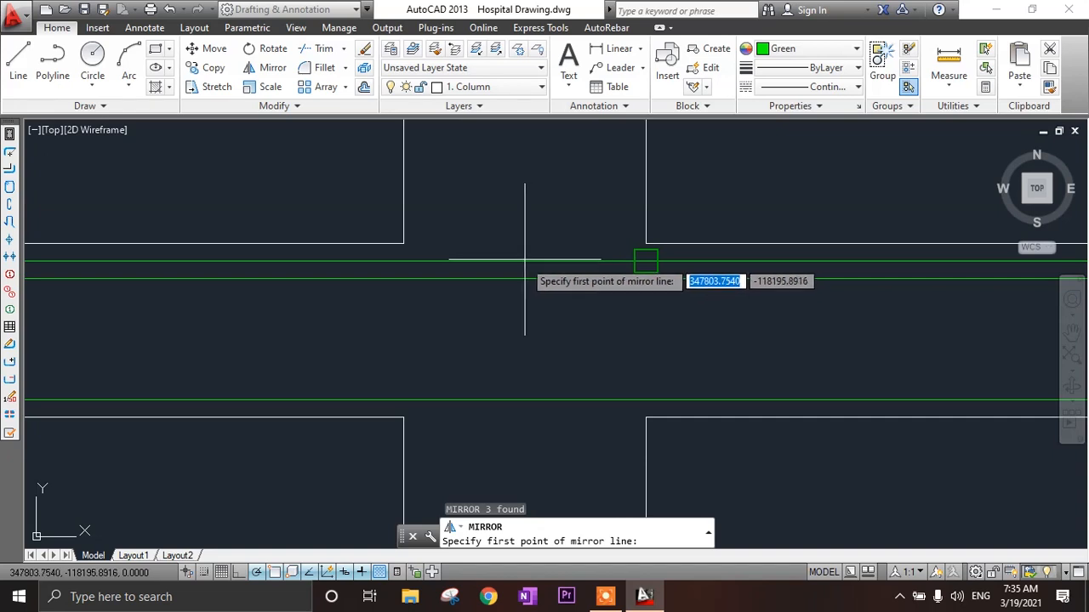
{"action": "scroll", "coordinate": [517, 348], "scroll_direction": "down", "scroll_amount": 7}
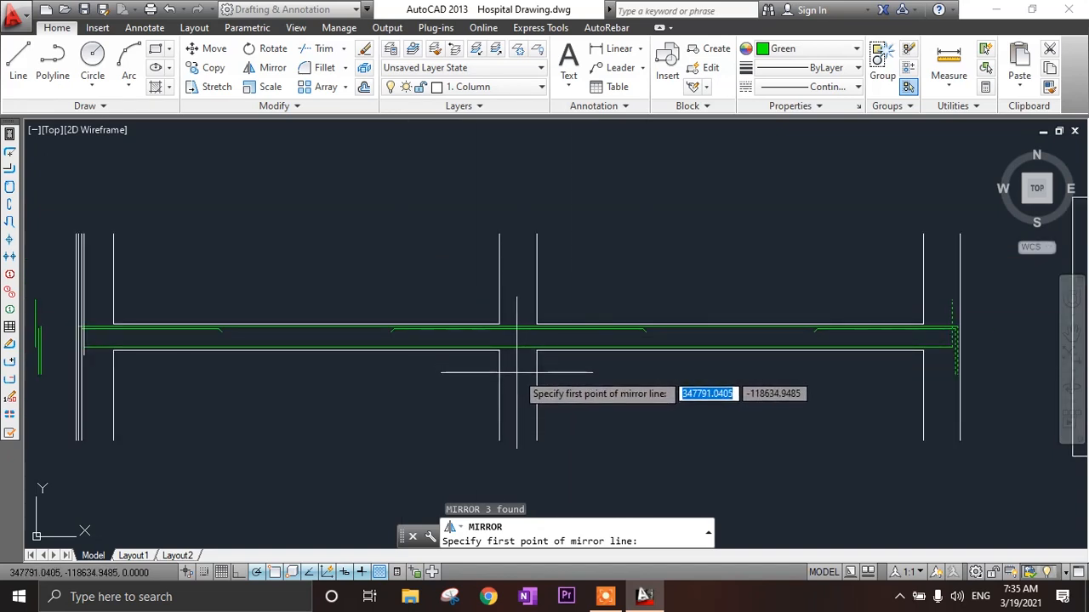
{"action": "scroll", "coordinate": [517, 372], "scroll_direction": "up", "scroll_amount": 2}
{"action": "key", "text": "Escape"}
- Draw a helper line across the middle column between the upper corners where the two beam spans meet it
{"action": "type", "text": "l"}
{"action": "key", "text": "Return"}
{"action": "scroll", "coordinate": [444, 330], "scroll_direction": "up", "scroll_amount": 2}
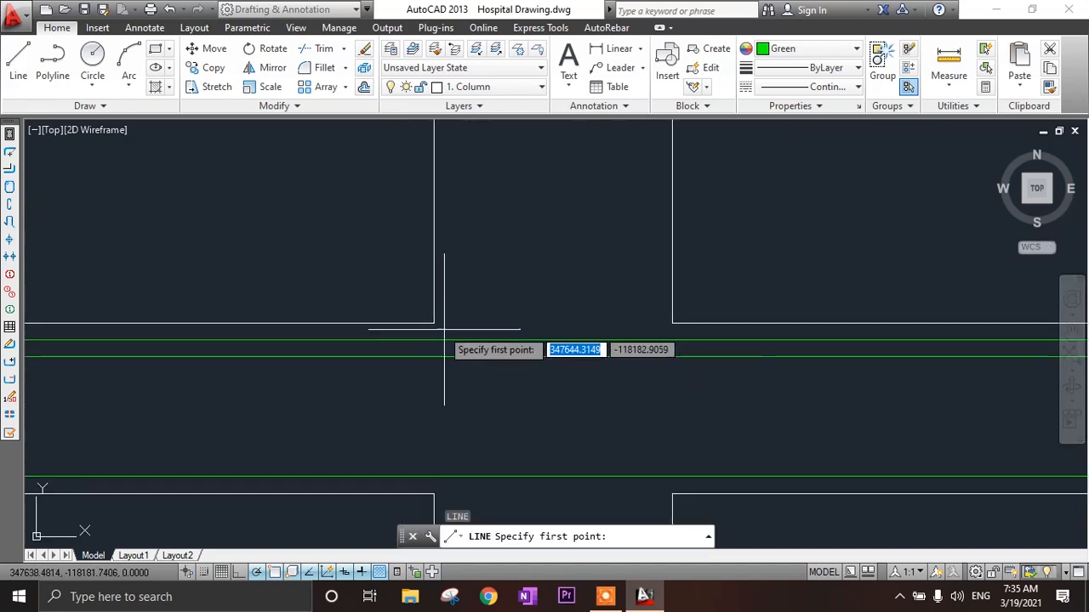
{"action": "left_click", "coordinate": [434, 323]}
{"action": "left_click", "coordinate": [672, 323]}
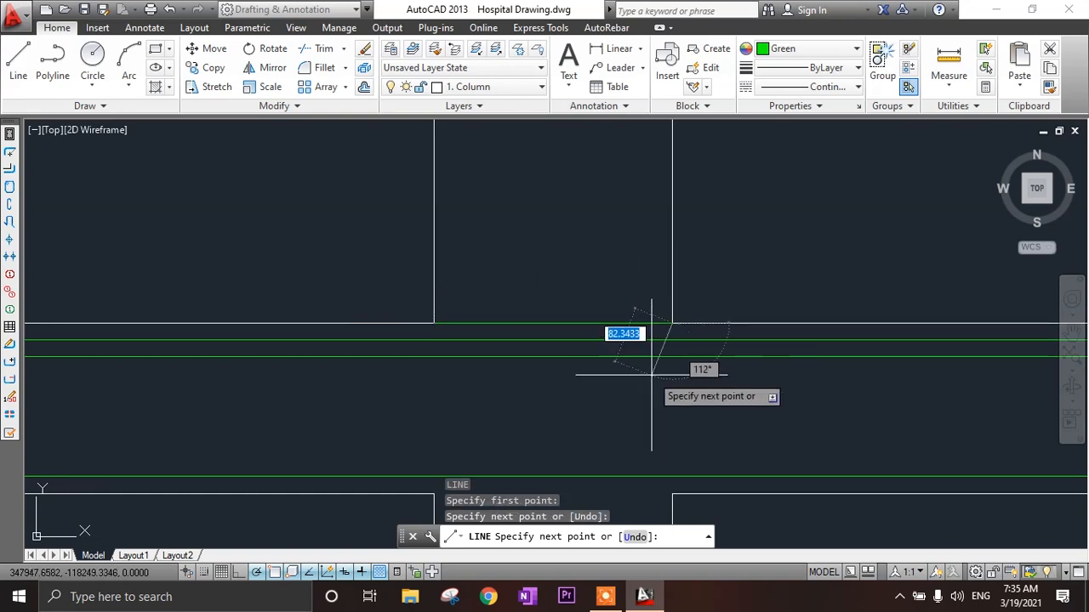
{"action": "key", "text": "Escape"}
- Mirror the last column's three vertical legs about a vertical axis through the helper line's midpoint, keeping the originals
{"action": "scroll", "coordinate": [590, 369], "scroll_direction": "down", "scroll_amount": 5}
{"action": "scroll", "coordinate": [724, 372], "scroll_direction": "up", "scroll_amount": 6}
{"action": "left_click", "coordinate": [659, 233]}
{"action": "left_click", "coordinate": [769, 472]}
{"action": "type", "text": "mi"}
{"action": "key", "text": "Return"}
{"action": "scroll", "coordinate": [770, 472], "scroll_direction": "down", "scroll_amount": 4}
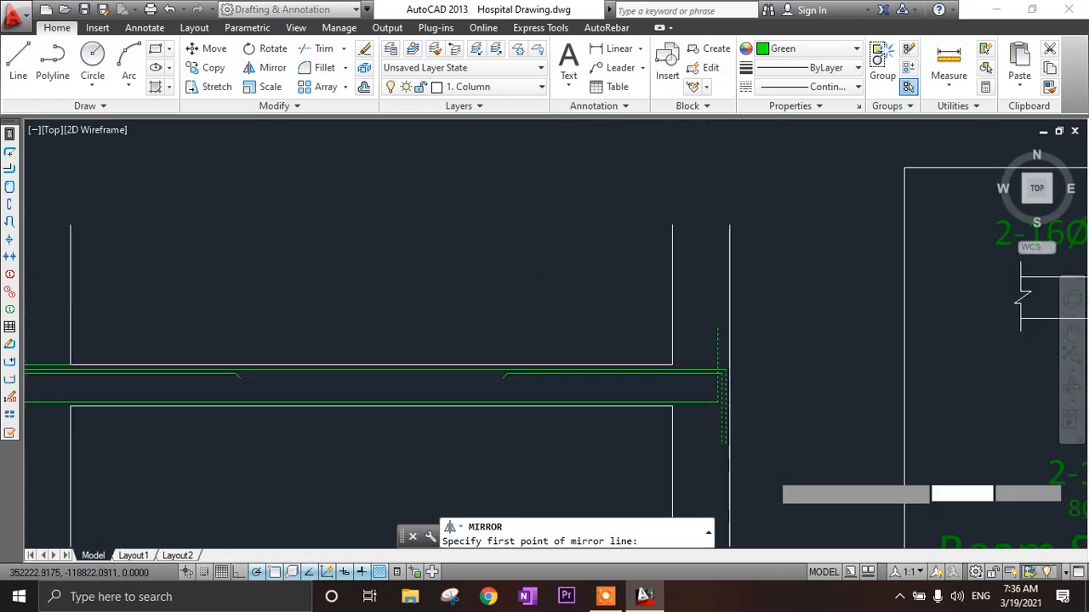
{"action": "scroll", "coordinate": [724, 454], "scroll_direction": "up", "scroll_amount": 5}
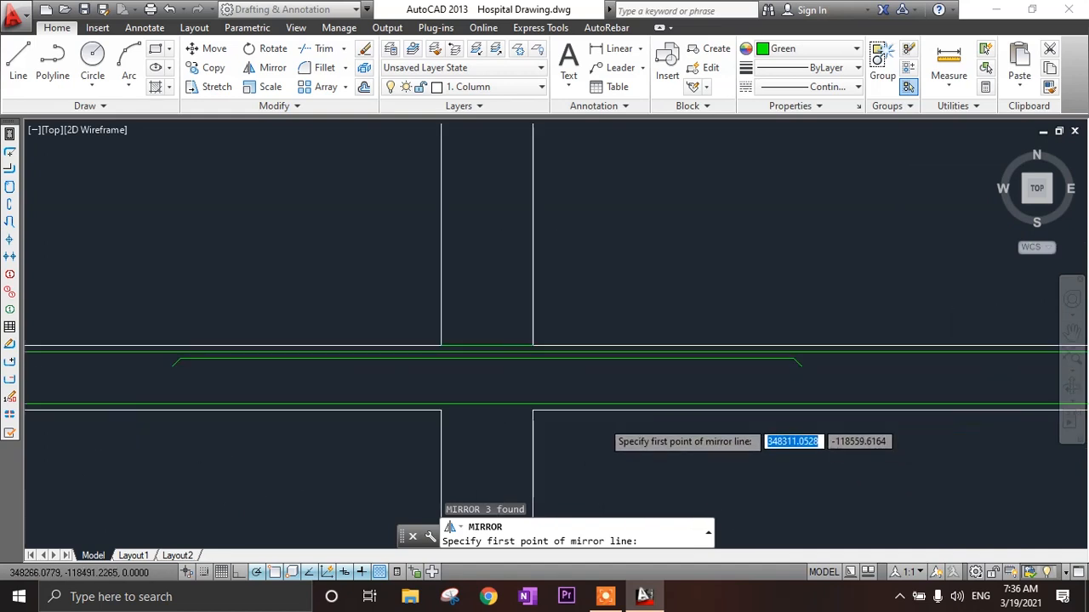
{"action": "left_click", "coordinate": [487, 347]}
{"action": "left_click", "coordinate": [493, 387]}
{"action": "scroll", "coordinate": [491, 396], "scroll_direction": "down", "scroll_amount": 2}
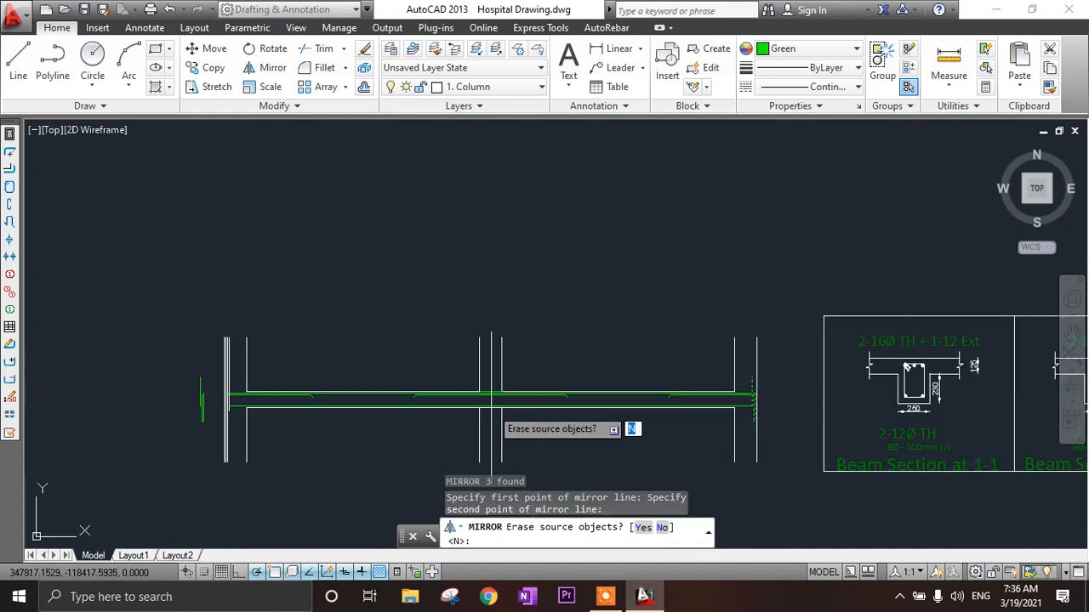
{"action": "key", "text": "Return"}
- Erase the helper line across the middle column
{"action": "scroll", "coordinate": [492, 393], "scroll_direction": "up", "scroll_amount": 4}
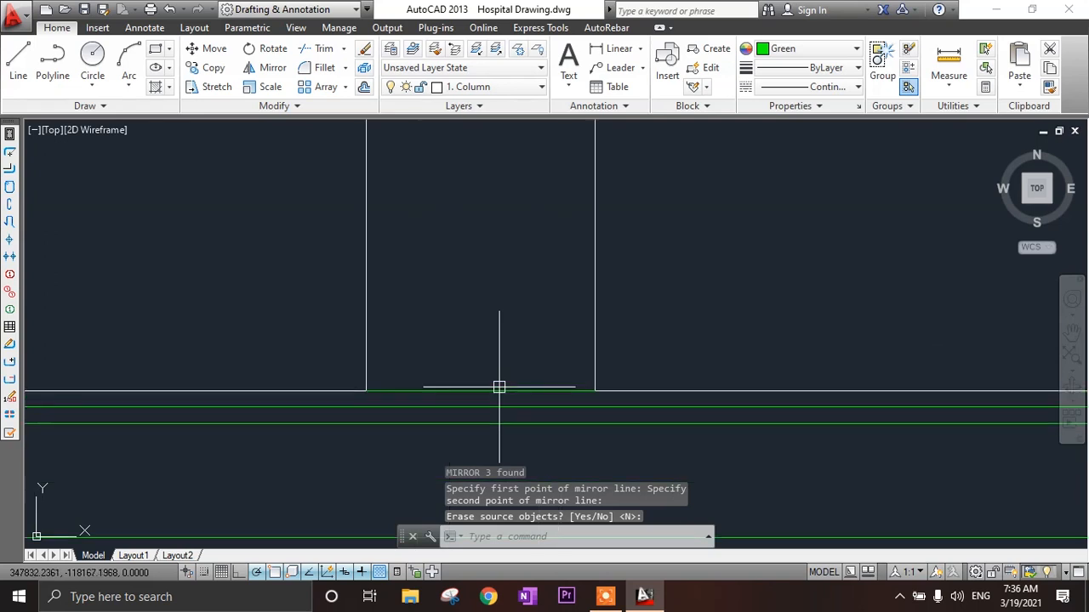
{"action": "left_click", "coordinate": [500, 388]}
{"action": "key", "text": "Delete"}
- Erase the three copied green legs standing outside the first column
{"action": "scroll", "coordinate": [499, 388], "scroll_direction": "down", "scroll_amount": 2}
{"action": "middle_click_drag", "start_coordinate": [442, 396], "coordinate": [681, 396]}
{"action": "scroll", "coordinate": [534, 397], "scroll_direction": "down", "scroll_amount": 1}
{"action": "middle_click_drag", "start_coordinate": [534, 399], "coordinate": [666, 399]}
{"action": "scroll", "coordinate": [366, 417], "scroll_direction": "up", "scroll_amount": 3}
{"action": "left_click", "coordinate": [260, 299]}
{"action": "left_click", "coordinate": [191, 404]}
{"action": "key", "text": "Delete"}
- Erase the three white offset lines in the upper part of the first column
{"action": "middle_click_drag", "start_coordinate": [322, 296], "coordinate": [372, 508]}
{"action": "left_click", "coordinate": [489, 236]}
{"action": "left_click", "coordinate": [420, 277]}
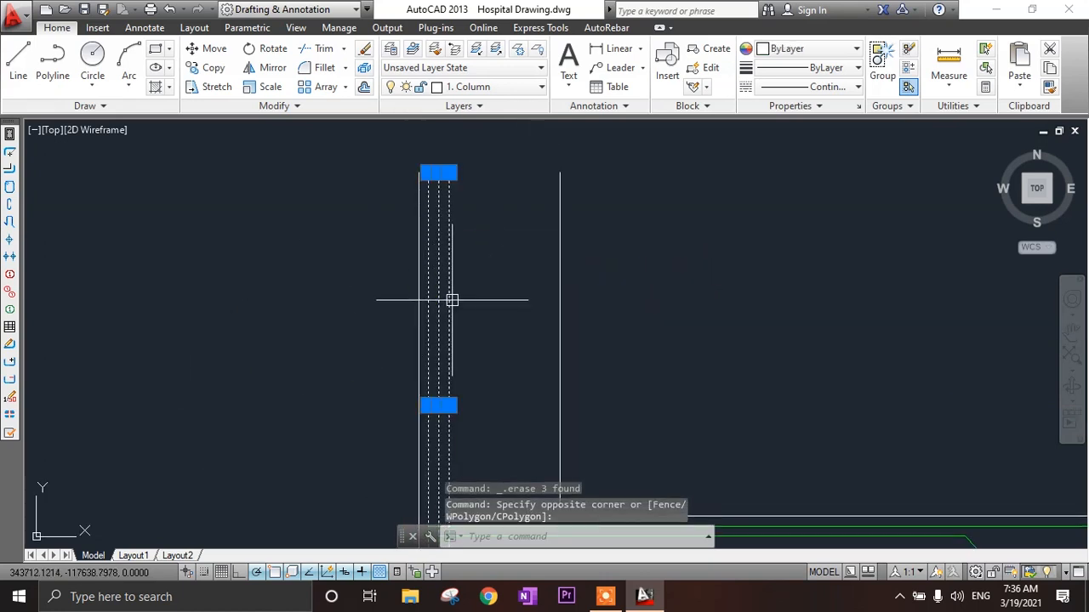
{"action": "key", "text": "Delete"}
{"action": "scroll", "coordinate": [451, 295], "scroll_direction": "down", "scroll_amount": 3}
{"action": "middle_click_drag", "start_coordinate": [442, 305], "coordinate": [418, 241]}
{"action": "middle_click_drag", "start_coordinate": [417, 332], "coordinate": [442, 345]}
{"action": "scroll", "coordinate": [442, 345], "scroll_direction": "up", "scroll_amount": 2}
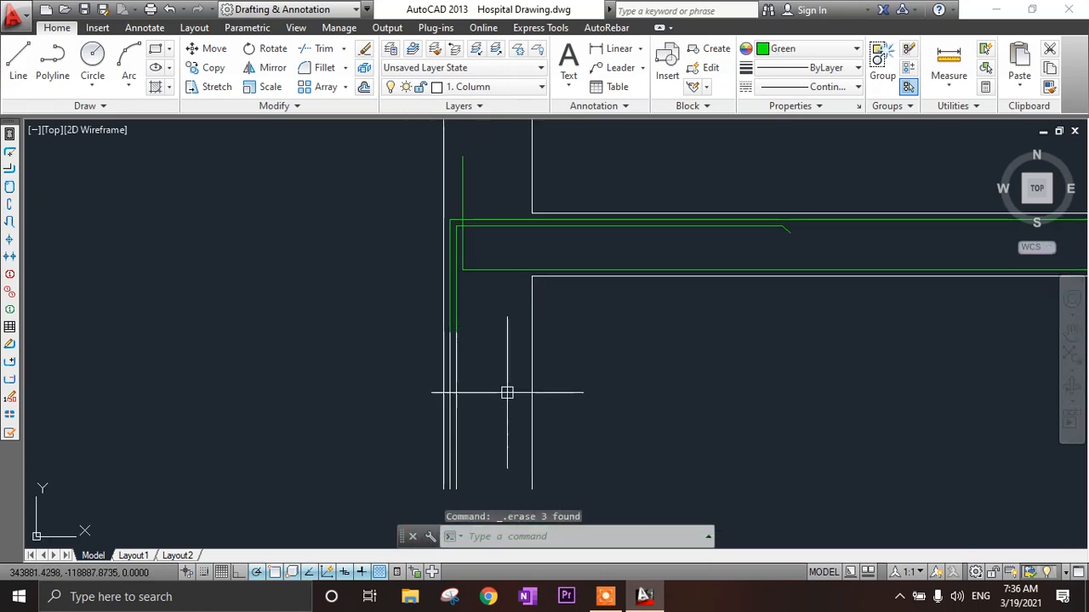
{"action": "left_click", "coordinate": [609, 598]}
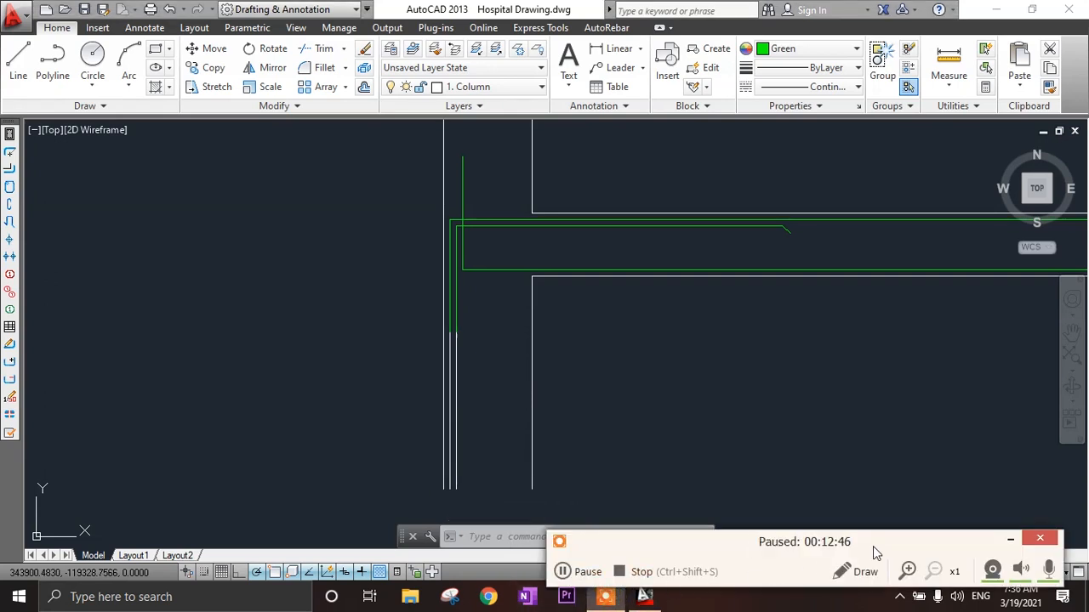
{"action": "left_click", "coordinate": [1011, 536]}
- Erase the two white offset lines in the lower part of the first column
{"action": "middle_click_drag", "start_coordinate": [764, 432], "coordinate": [789, 467]}
{"action": "scroll", "coordinate": [509, 440], "scroll_direction": "up", "scroll_amount": 4}
{"action": "left_click", "coordinate": [488, 415]}
{"action": "left_click", "coordinate": [418, 452]}
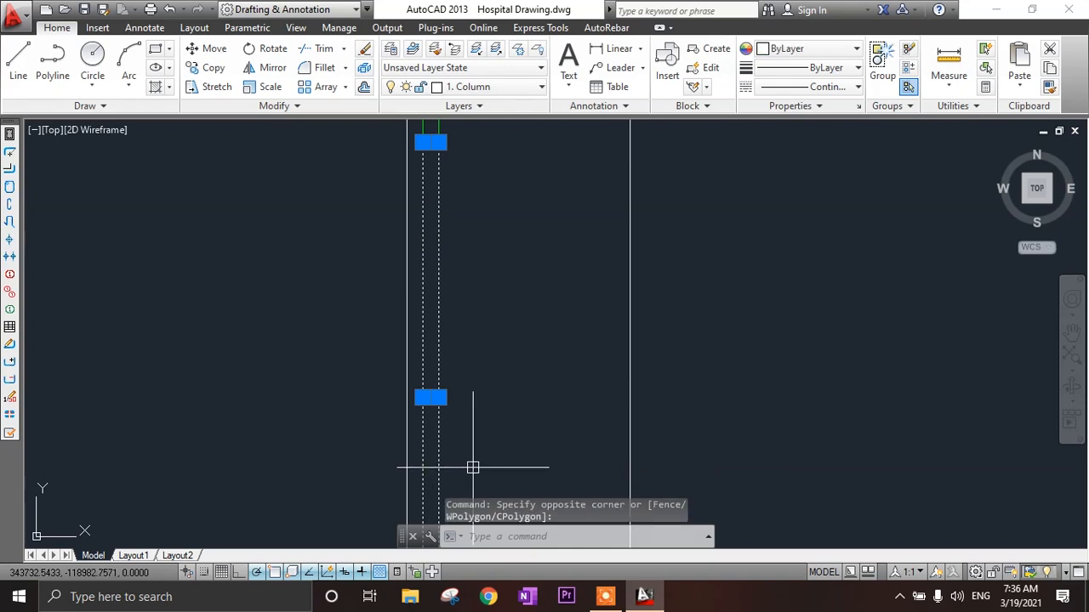
{"action": "key", "text": "Delete"}
- Inspect the bars and their anchorage legs along the whole two-span beam and at the first column
{"action": "scroll", "coordinate": [484, 452], "scroll_direction": "down", "scroll_amount": 5}
{"action": "middle_click_drag", "start_coordinate": [514, 440], "coordinate": [370, 354]}
{"action": "middle_click_drag", "start_coordinate": [528, 437], "coordinate": [492, 441]}
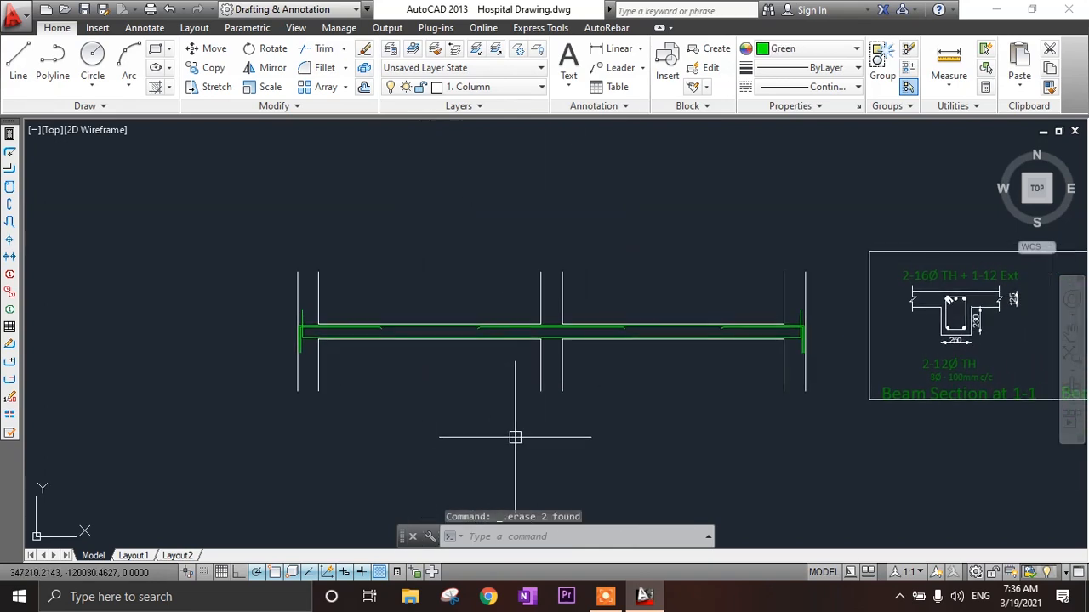
{"action": "scroll", "coordinate": [433, 385], "scroll_direction": "up", "scroll_amount": 2}
{"action": "scroll", "coordinate": [379, 379], "scroll_direction": "down", "scroll_amount": 4}
{"action": "middle_click_drag", "start_coordinate": [379, 379], "coordinate": [417, 383]}
{"action": "scroll", "coordinate": [462, 356], "scroll_direction": "up", "scroll_amount": 5}
{"action": "middle_click_drag", "start_coordinate": [438, 302], "coordinate": [394, 284]}
{"action": "scroll", "coordinate": [316, 274], "scroll_direction": "up", "scroll_amount": 2}
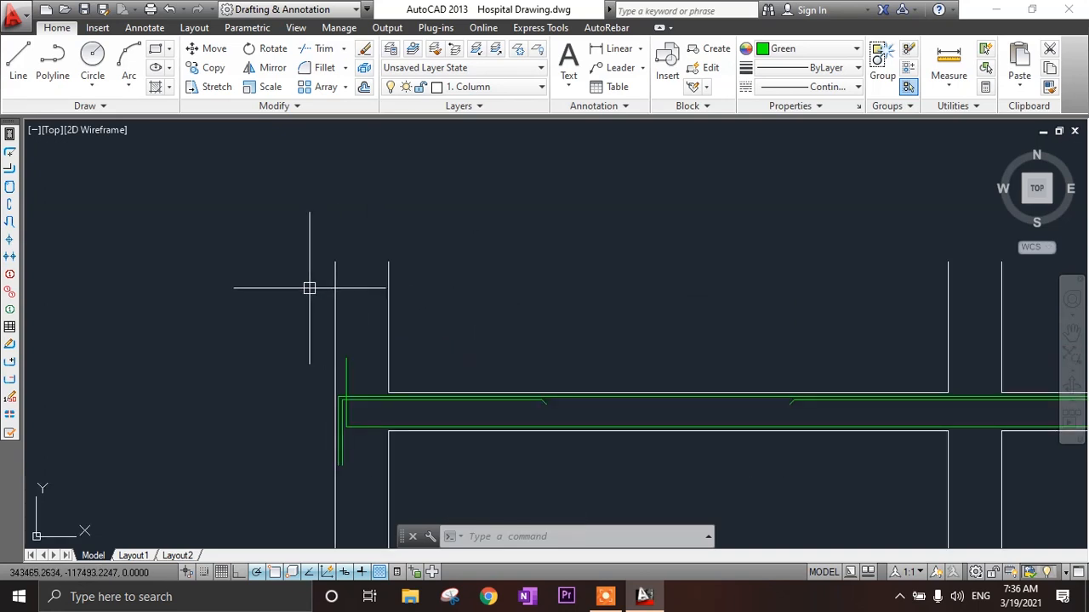
{"action": "type", "text": "l"}
{"action": "key", "text": "Return"}
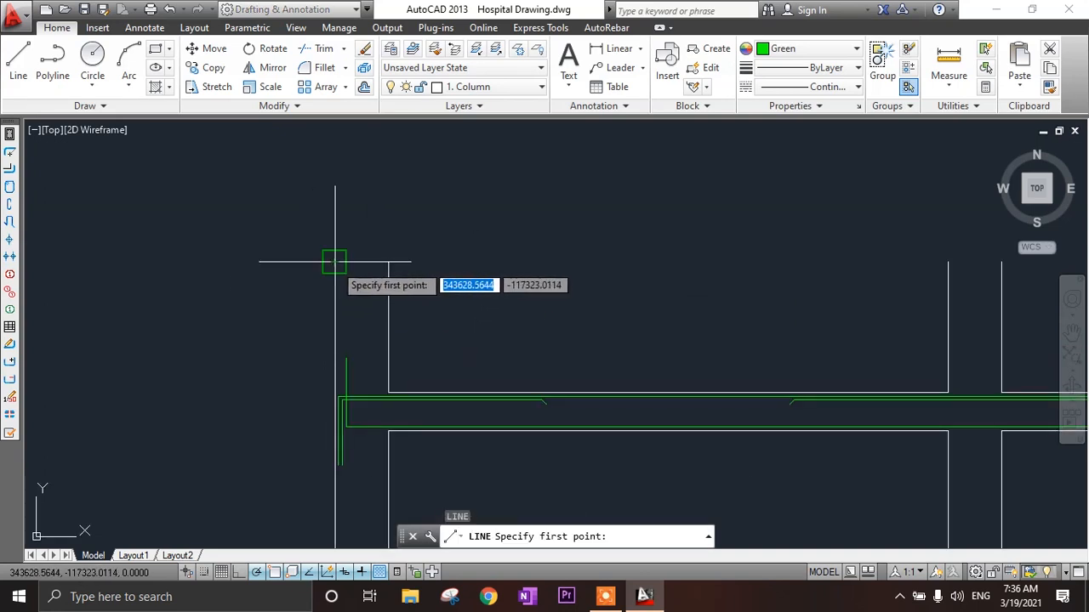
{"action": "key", "text": "Escape"}
{"action": "scroll", "coordinate": [223, 265], "scroll_direction": "down", "scroll_amount": 3}
{"action": "scroll", "coordinate": [277, 304], "scroll_direction": "up", "scroll_amount": 5}
{"action": "middle_click_drag", "start_coordinate": [273, 305], "coordinate": [159, 291]}
{"action": "type", "text": "l"}
{"action": "scroll", "coordinate": [157, 292], "scroll_direction": "down", "scroll_amount": 3}
{"action": "key", "text": "Return"}
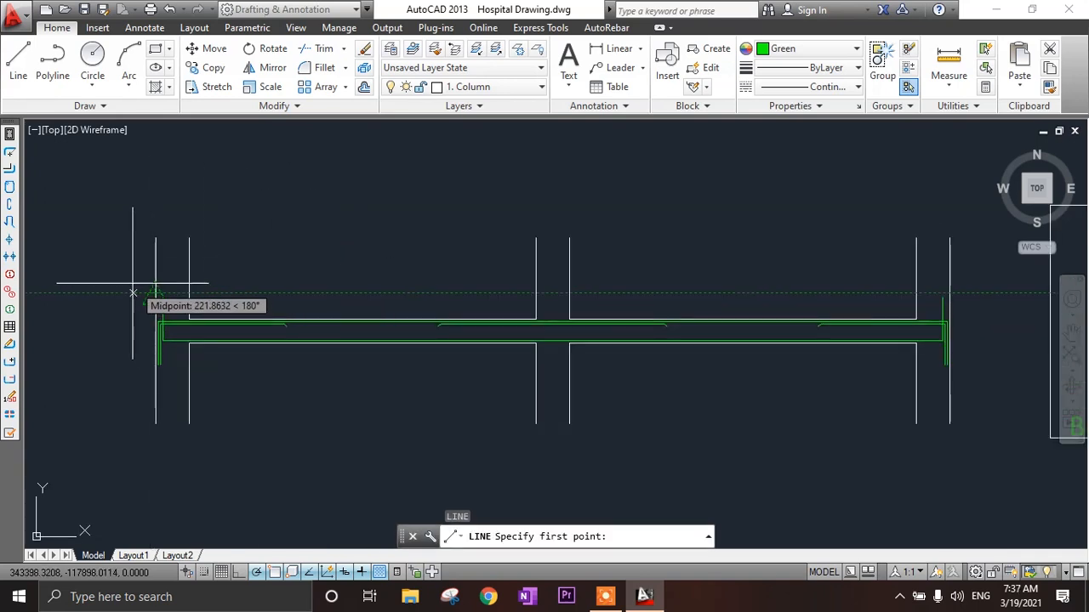
{"action": "left_click", "coordinate": [124, 293]}
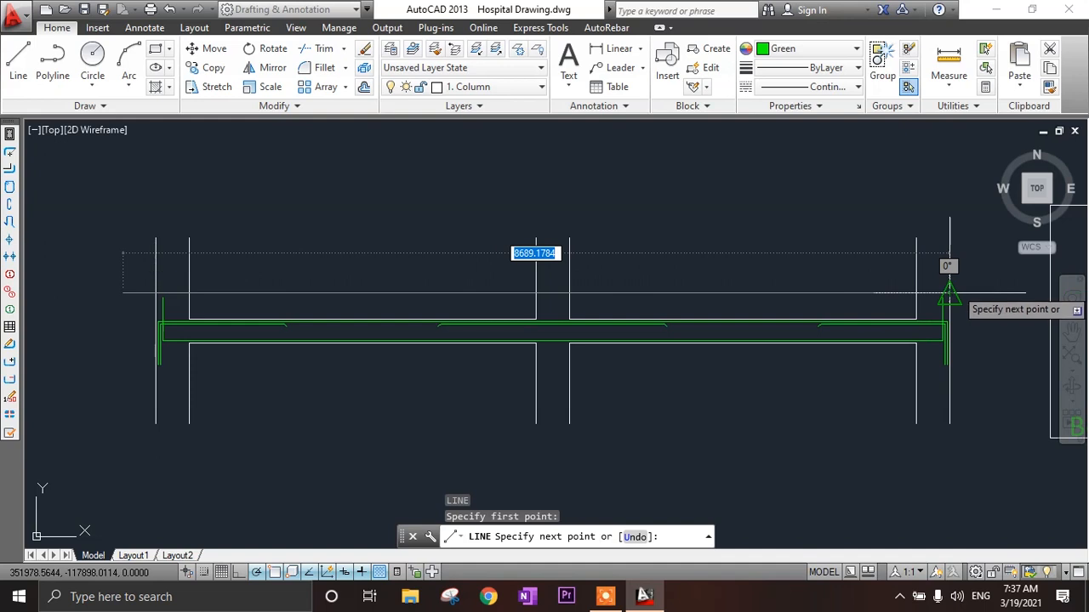
{"action": "key", "text": "Escape"}
- Draw a horizontal line above the beam across all three columns, running slightly past both outer column faces
{"action": "type", "text": "l"}
{"action": "key", "text": "Return"}
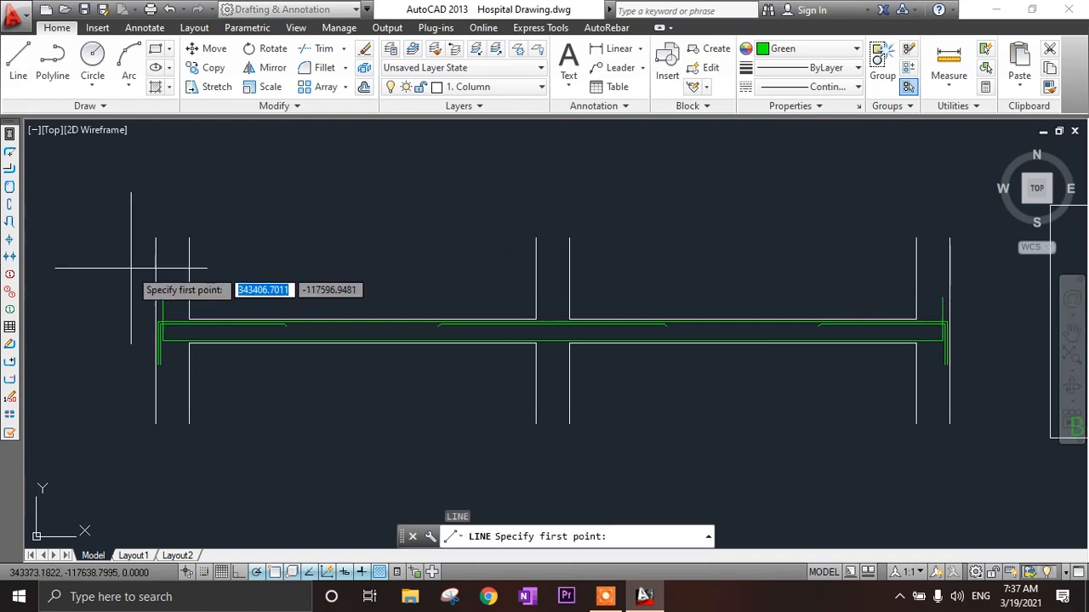
{"action": "left_click", "coordinate": [120, 277]}
{"action": "left_click", "coordinate": [966, 276]}
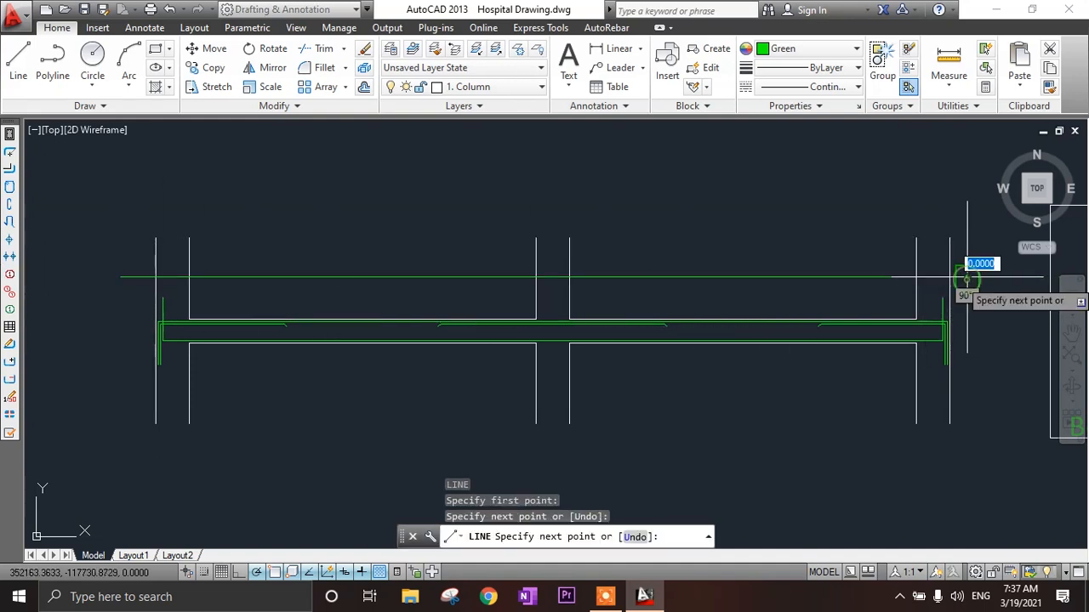
{"action": "key", "text": "Return"}
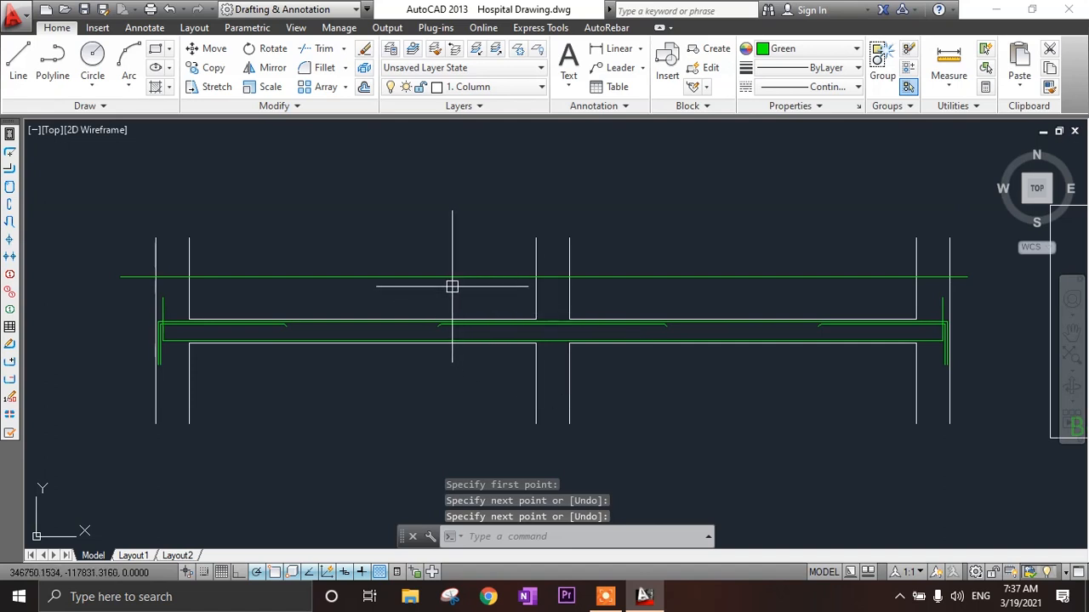
- Mirror the horizontal line above the beam to below it about the beam's mid-depth, keeping the source line
{"action": "left_click", "coordinate": [323, 285]}
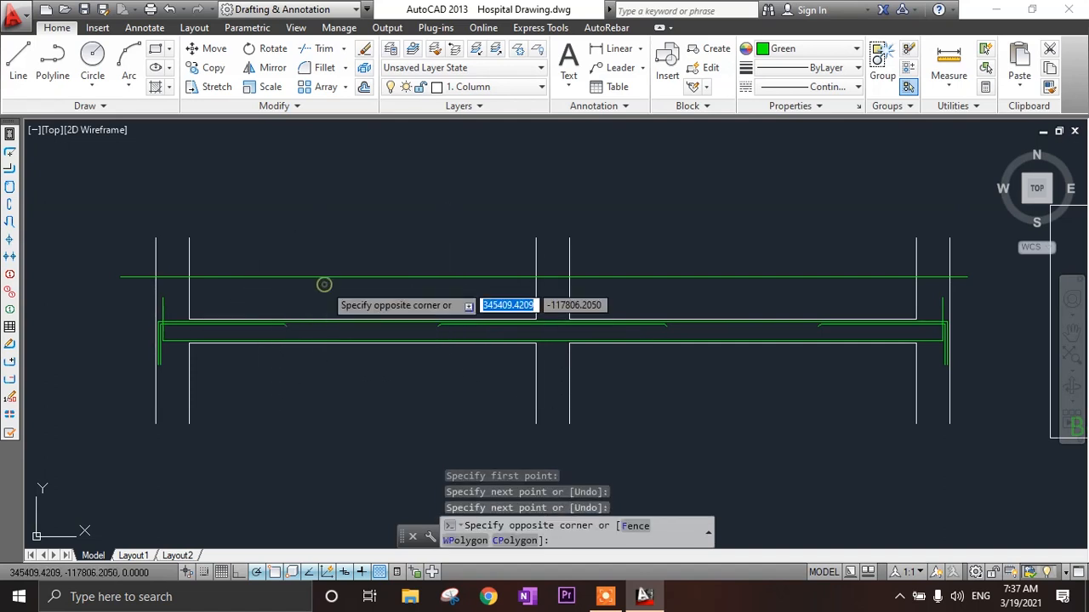
{"action": "left_click", "coordinate": [311, 272]}
{"action": "type", "text": "mi"}
{"action": "key", "text": "Return"}
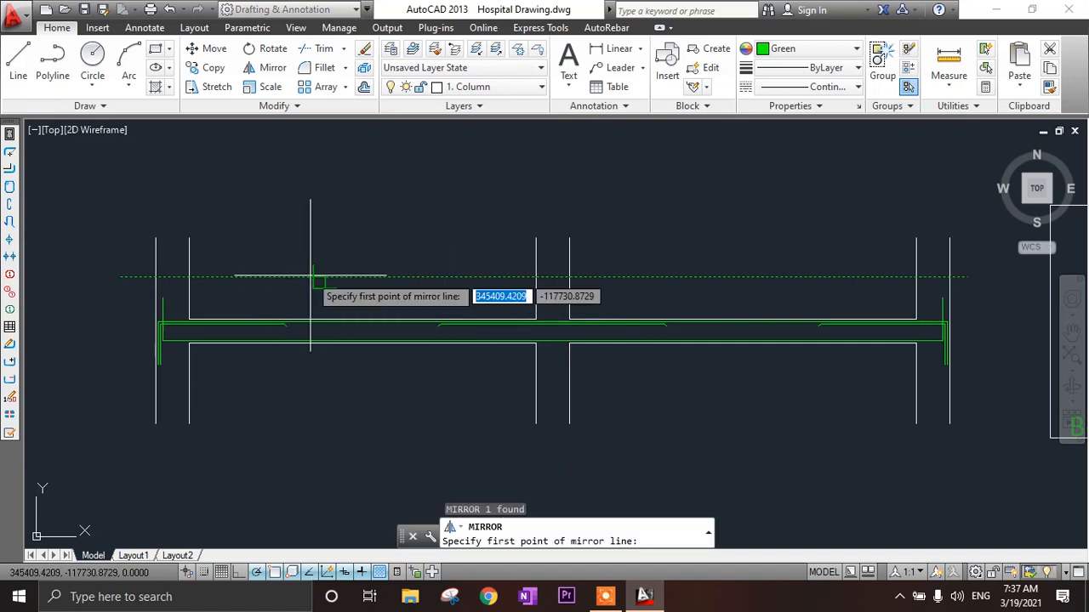
{"action": "scroll", "coordinate": [177, 332], "scroll_direction": "up", "scroll_amount": 5}
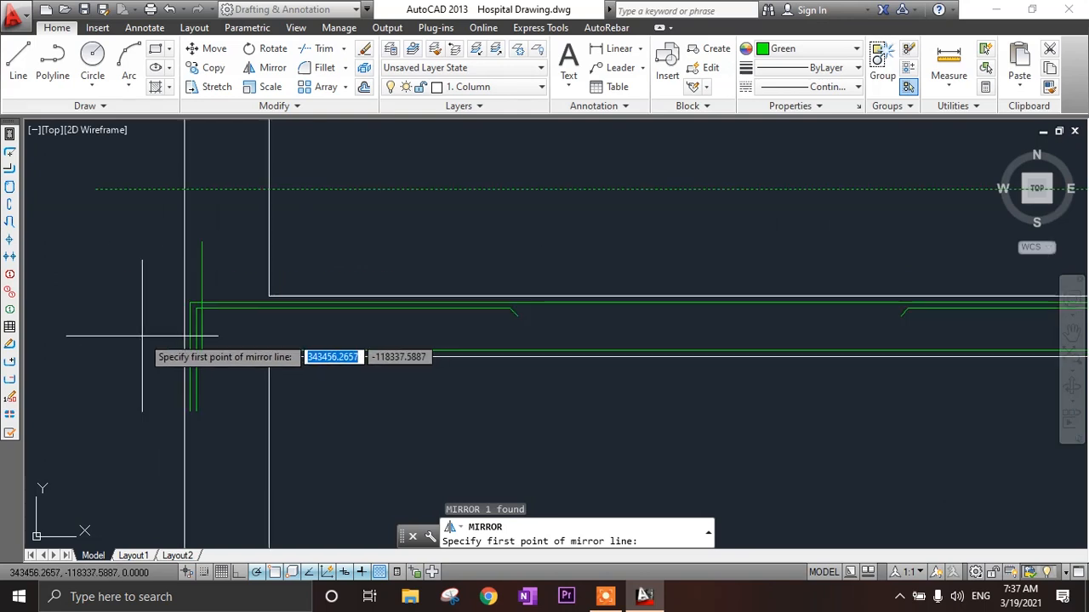
{"action": "left_click", "coordinate": [202, 333]}
{"action": "left_click", "coordinate": [513, 333]}
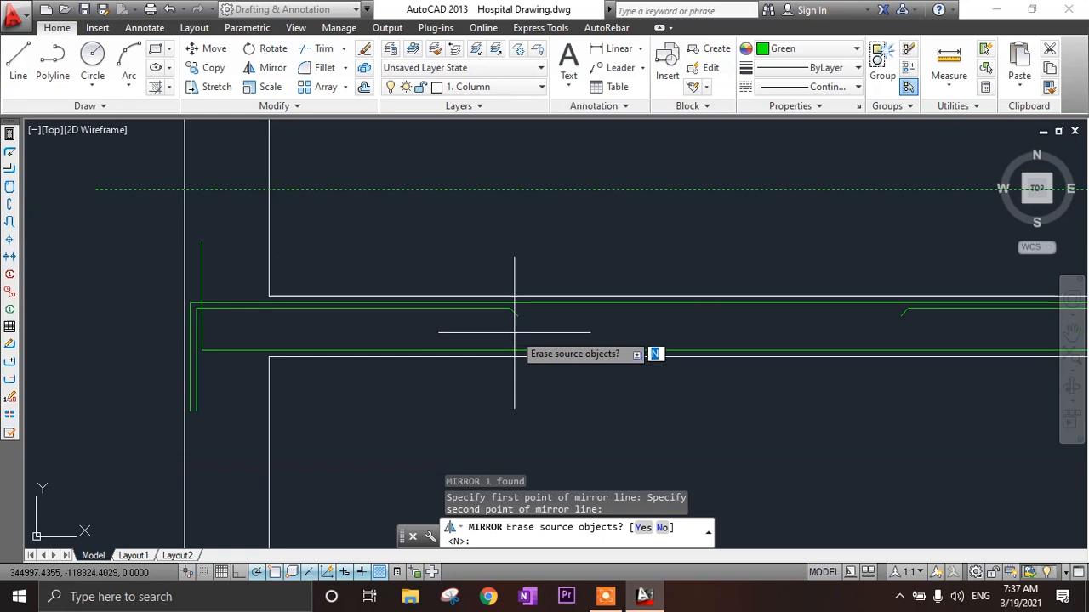
{"action": "scroll", "coordinate": [477, 315], "scroll_direction": "down", "scroll_amount": 3}
{"action": "scroll", "coordinate": [388, 306], "scroll_direction": "up", "scroll_amount": 3}
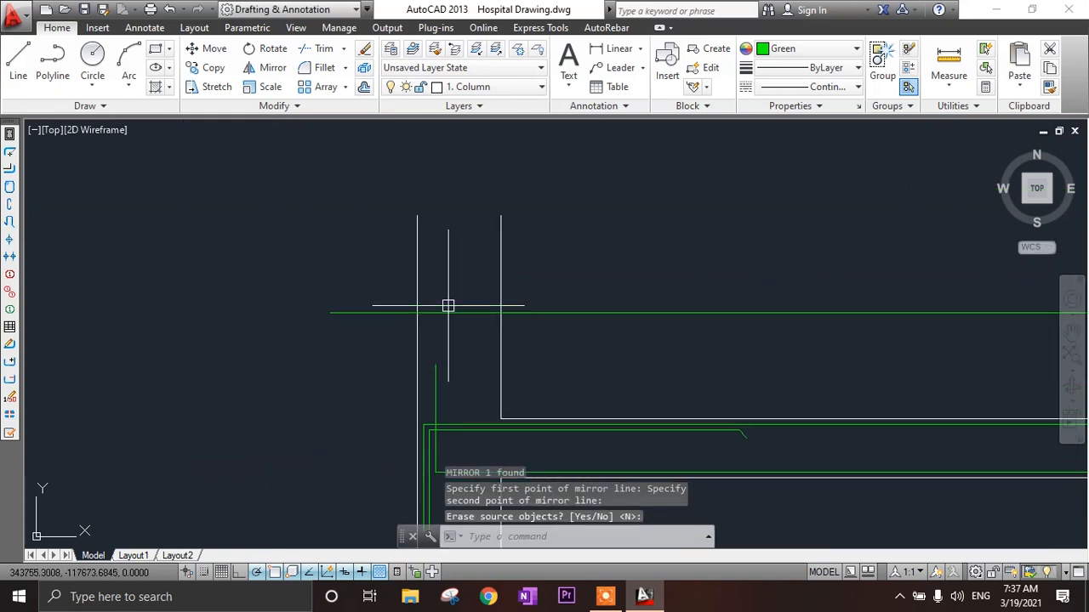
{"action": "scroll", "coordinate": [479, 318], "scroll_direction": "down", "scroll_amount": 2}
{"action": "scroll", "coordinate": [458, 272], "scroll_direction": "up", "scroll_amount": 2}
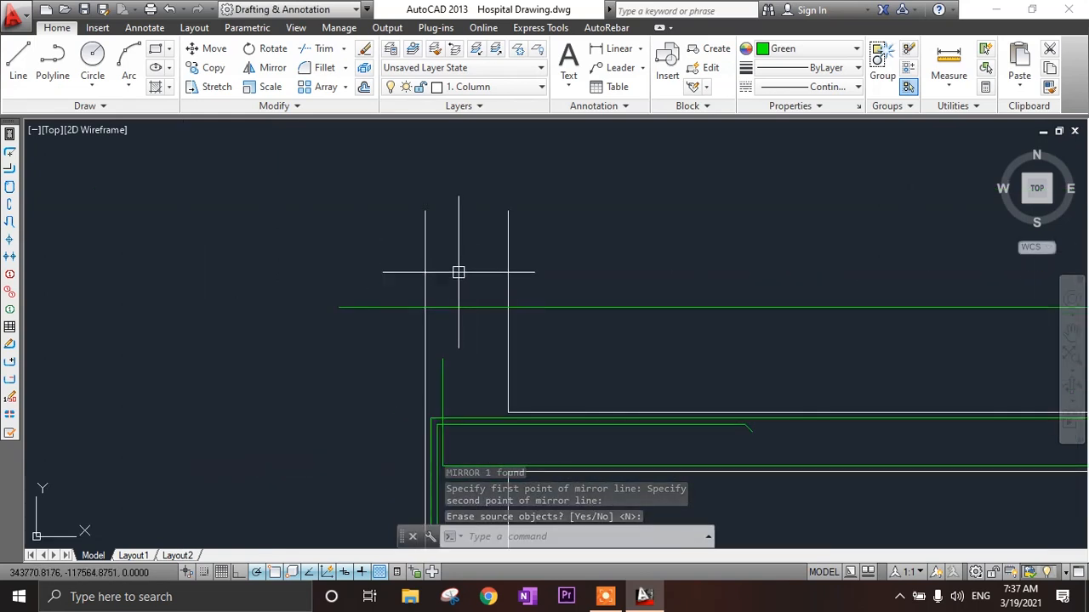
{"action": "scroll", "coordinate": [204, 283], "scroll_direction": "down", "scroll_amount": 2}
- Trim the column ends that project above the upper horizontal line
{"action": "type", "text": "tr"}
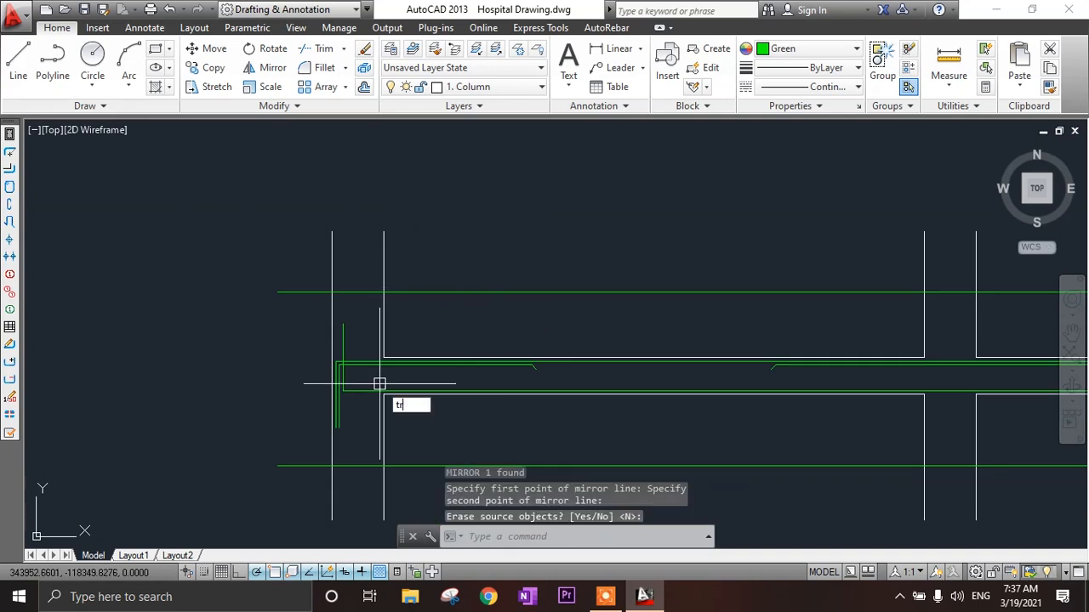
{"action": "key", "text": "Return"}
{"action": "key", "text": "Return"}
{"action": "left_click", "coordinate": [474, 260]}
{"action": "left_click", "coordinate": [278, 262]}
{"action": "scroll", "coordinate": [613, 267], "scroll_direction": "down", "scroll_amount": 2}
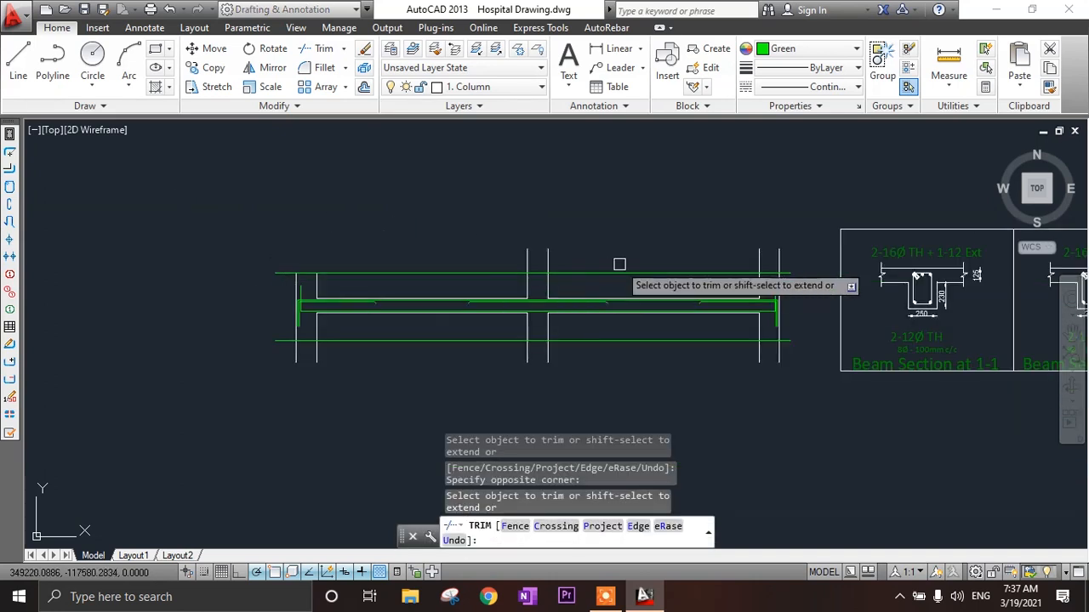
{"action": "scroll", "coordinate": [537, 247], "scroll_direction": "up", "scroll_amount": 2}
{"action": "scroll", "coordinate": [416, 285], "scroll_direction": "down", "scroll_amount": 3}
{"action": "scroll", "coordinate": [631, 273], "scroll_direction": "up", "scroll_amount": 2}
{"action": "left_click", "coordinate": [488, 282]}
{"action": "left_click", "coordinate": [406, 302]}
- Trim the column ends that project below the lower horizontal line
{"action": "scroll", "coordinate": [420, 290], "scroll_direction": "down", "scroll_amount": 2}
{"action": "middle_click_drag", "start_coordinate": [417, 332], "coordinate": [491, 325]}
{"action": "scroll", "coordinate": [495, 361], "scroll_direction": "up", "scroll_amount": 3}
{"action": "left_click", "coordinate": [583, 299]}
{"action": "left_click", "coordinate": [471, 326]}
{"action": "scroll", "coordinate": [416, 341], "scroll_direction": "down", "scroll_amount": 2}
{"action": "middle_click_drag", "start_coordinate": [348, 386], "coordinate": [596, 396]}
{"action": "scroll", "coordinate": [526, 354], "scroll_direction": "up", "scroll_amount": 3}
{"action": "left_click", "coordinate": [547, 311]}
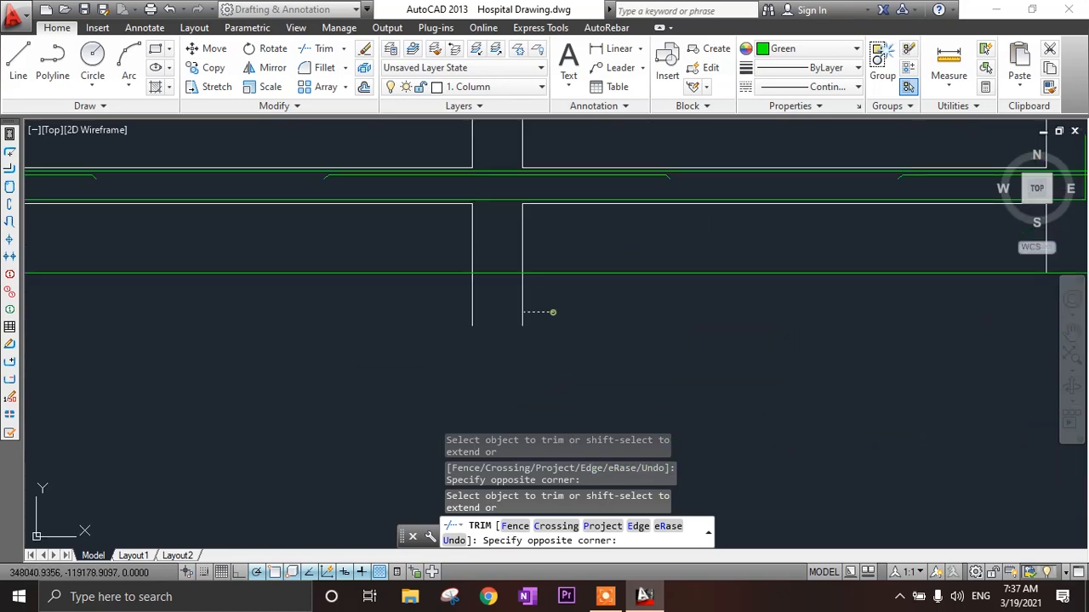
{"action": "scroll", "coordinate": [405, 341], "scroll_direction": "down", "scroll_amount": 3}
{"action": "left_click", "coordinate": [405, 344]}
{"action": "scroll", "coordinate": [358, 361], "scroll_direction": "up", "scroll_amount": 3}
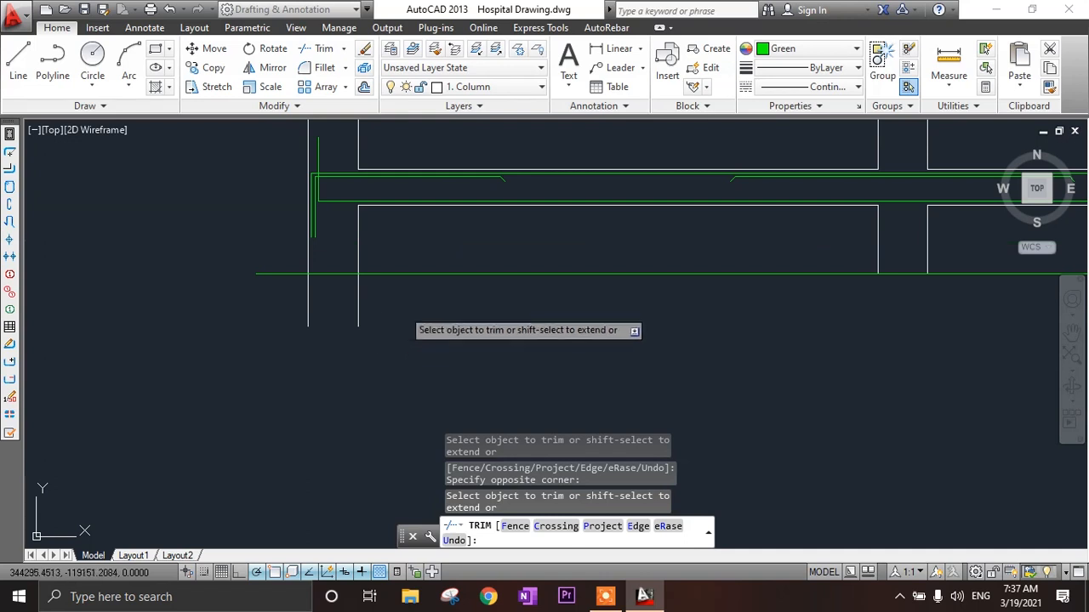
{"action": "key", "text": "Escape"}
- Erase the two horizontal trimming lines above and below the beam
{"action": "left_click", "coordinate": [408, 273]}
{"action": "scroll", "coordinate": [411, 314], "scroll_direction": "down", "scroll_amount": 3}
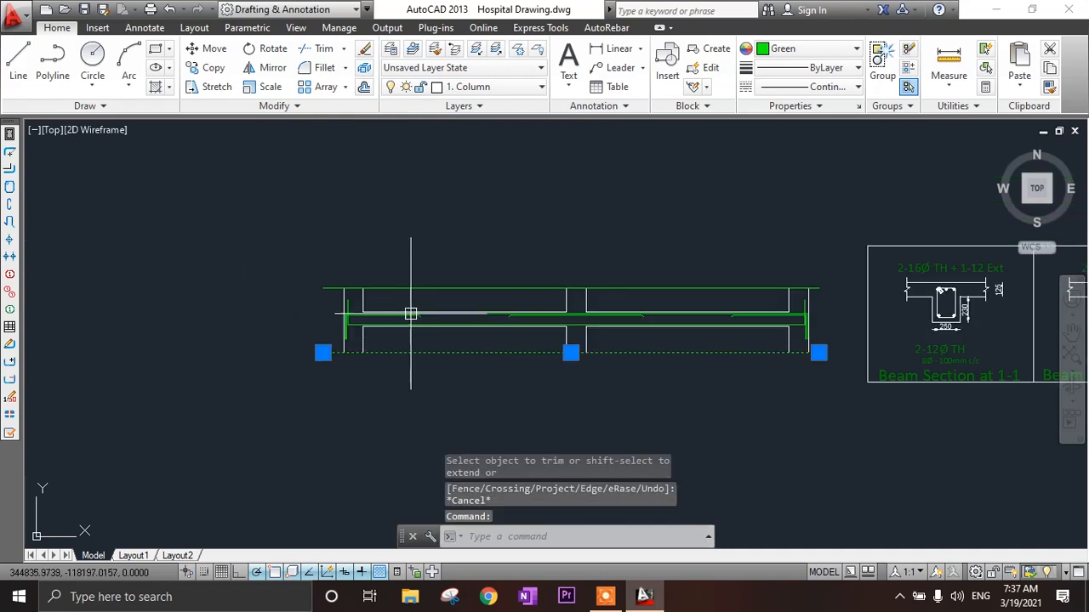
{"action": "key", "text": "Delete"}
- Draw a break line with a central zigzag across the upper end of the first column, extending past both faces
{"action": "scroll", "coordinate": [374, 292], "scroll_direction": "up", "scroll_amount": 4}
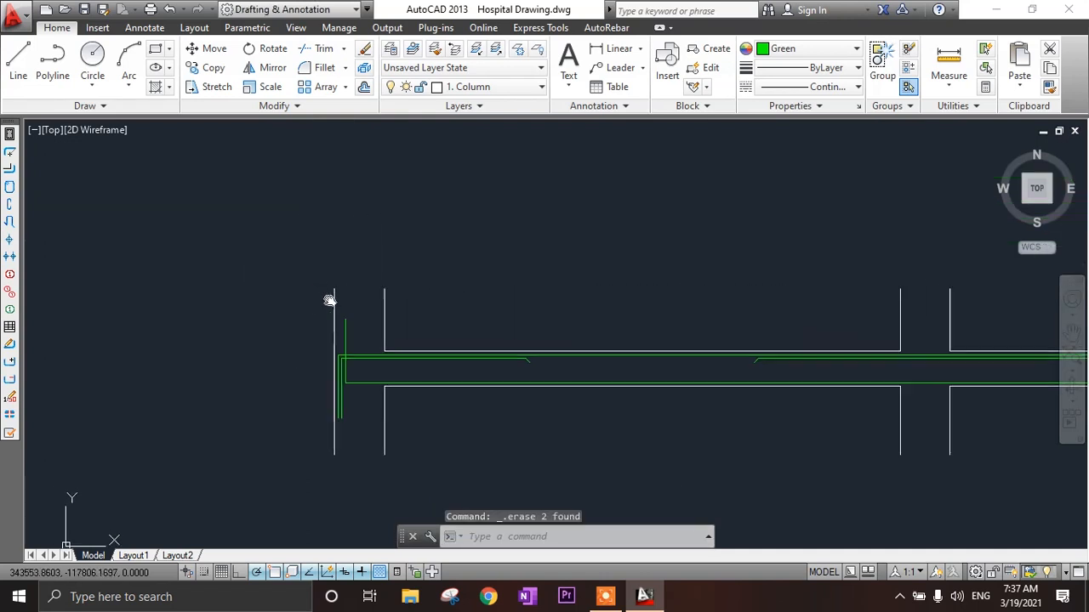
{"action": "key", "text": "l"}
{"action": "key", "text": "Return"}
{"action": "scroll", "coordinate": [366, 311], "scroll_direction": "up", "scroll_amount": 2}
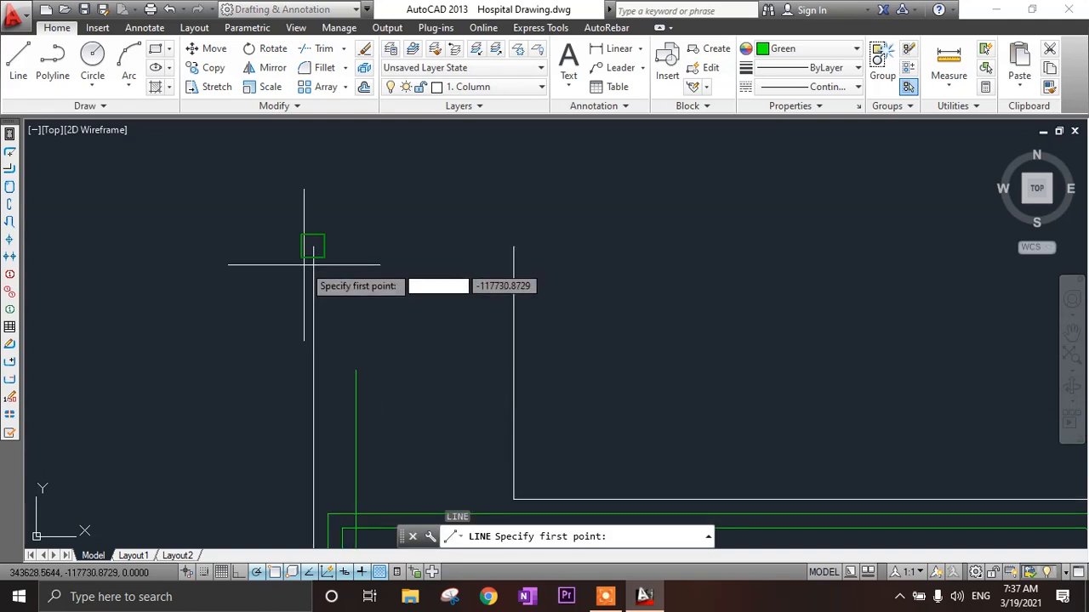
{"action": "left_click", "coordinate": [231, 245]}
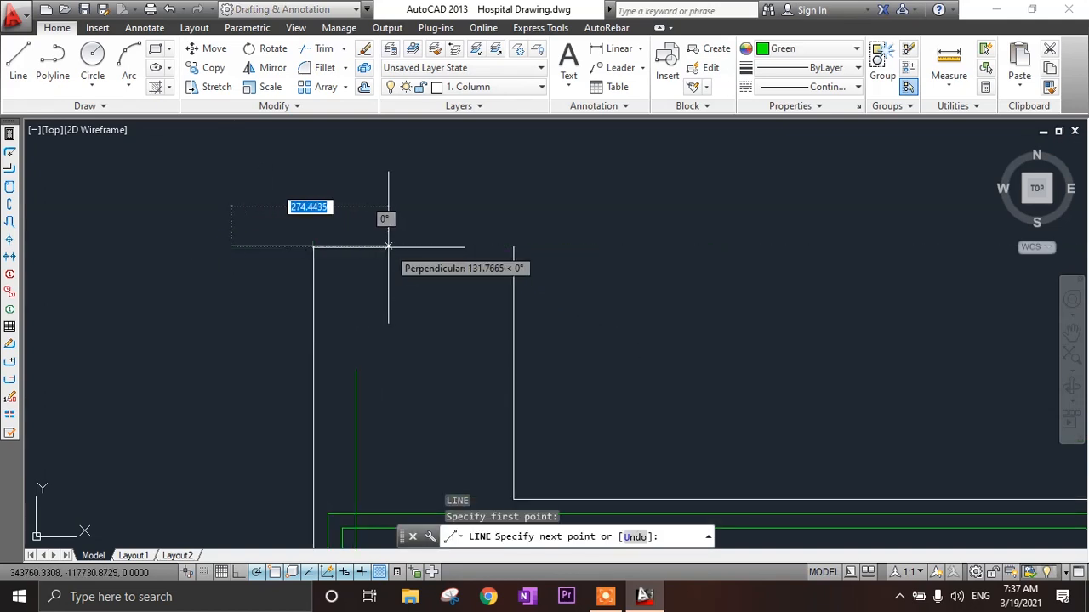
{"action": "left_click", "coordinate": [395, 247]}
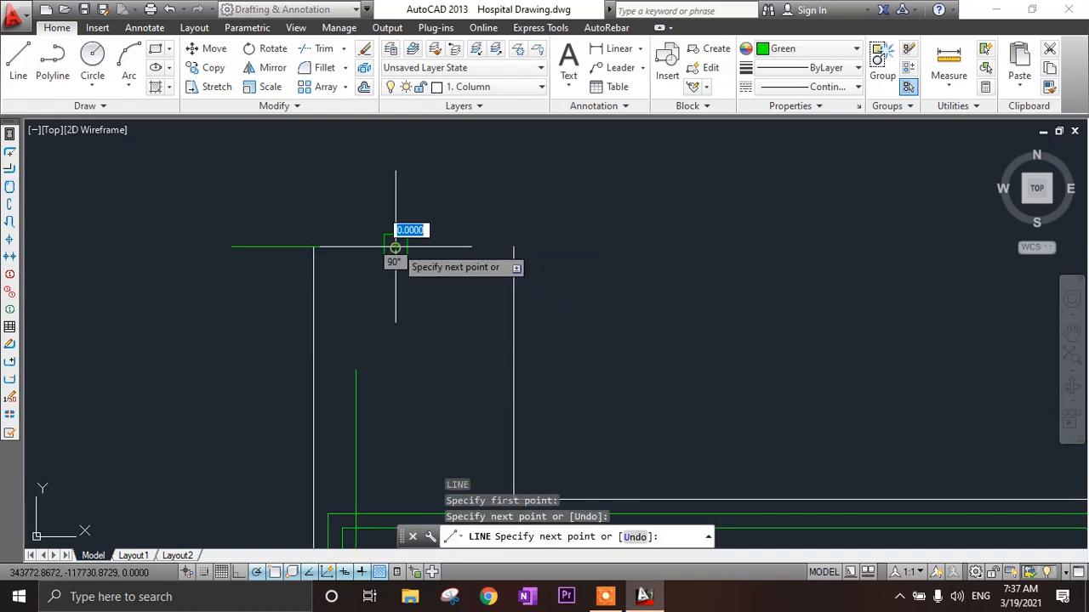
{"action": "left_click", "coordinate": [395, 202]}
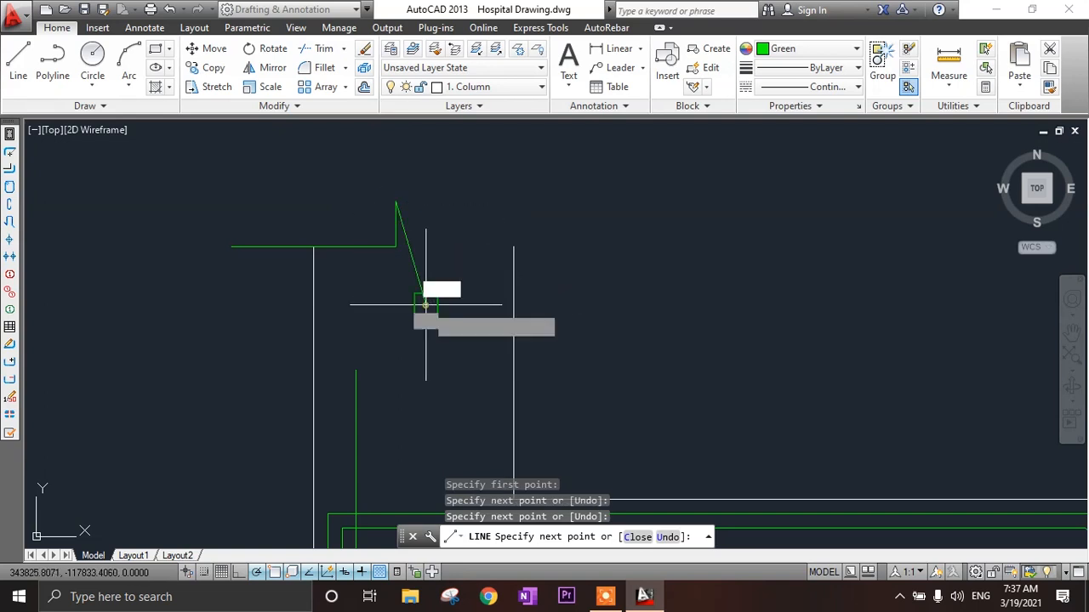
{"action": "left_click", "coordinate": [427, 303]}
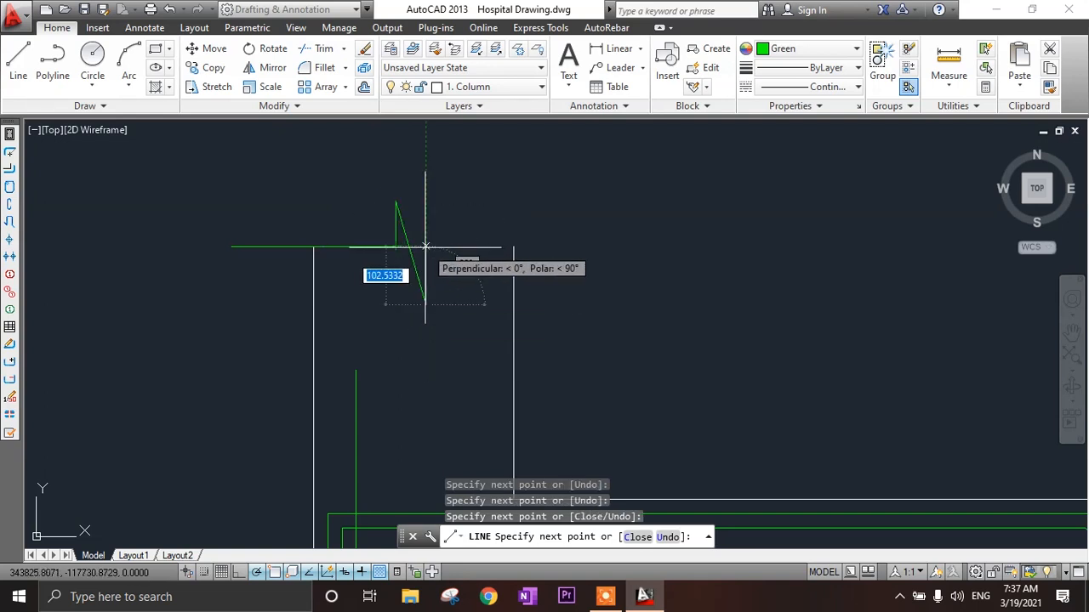
{"action": "left_click", "coordinate": [427, 247]}
{"action": "left_click", "coordinate": [590, 247]}
{"action": "key", "text": "Escape"}
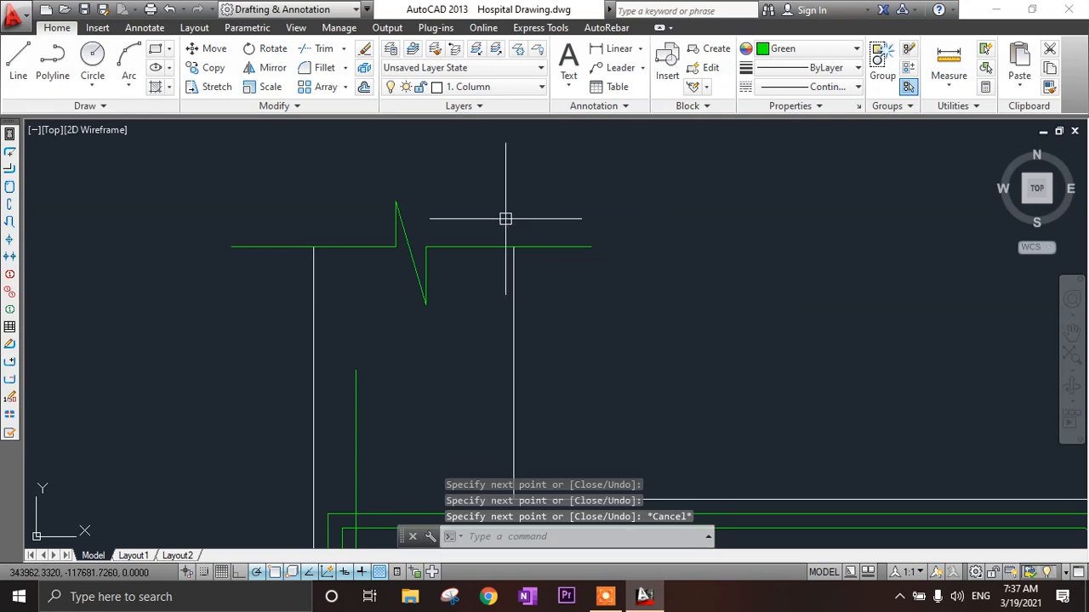
- Change the colour of all the break line's segments to Blue
{"action": "left_click", "coordinate": [486, 180]}
{"action": "left_click", "coordinate": [380, 286]}
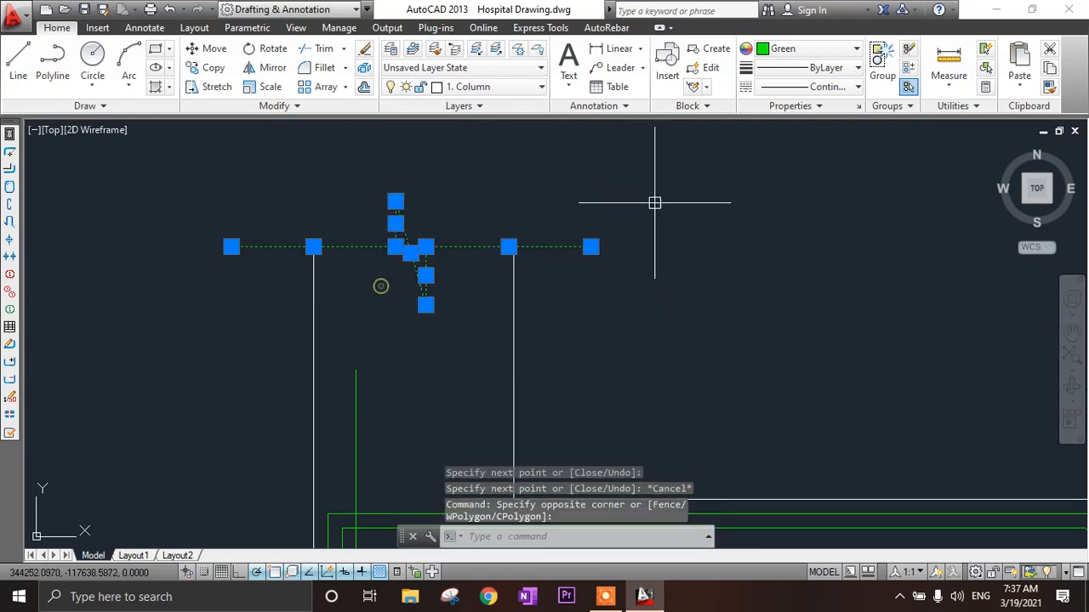
{"action": "left_click", "coordinate": [803, 52]}
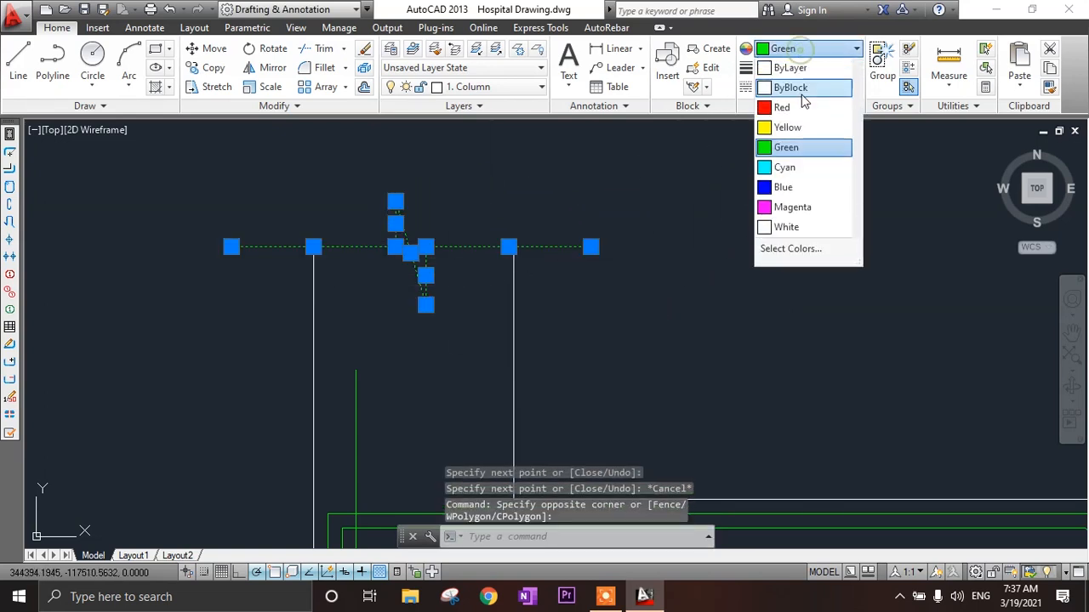
{"action": "left_click", "coordinate": [795, 187]}
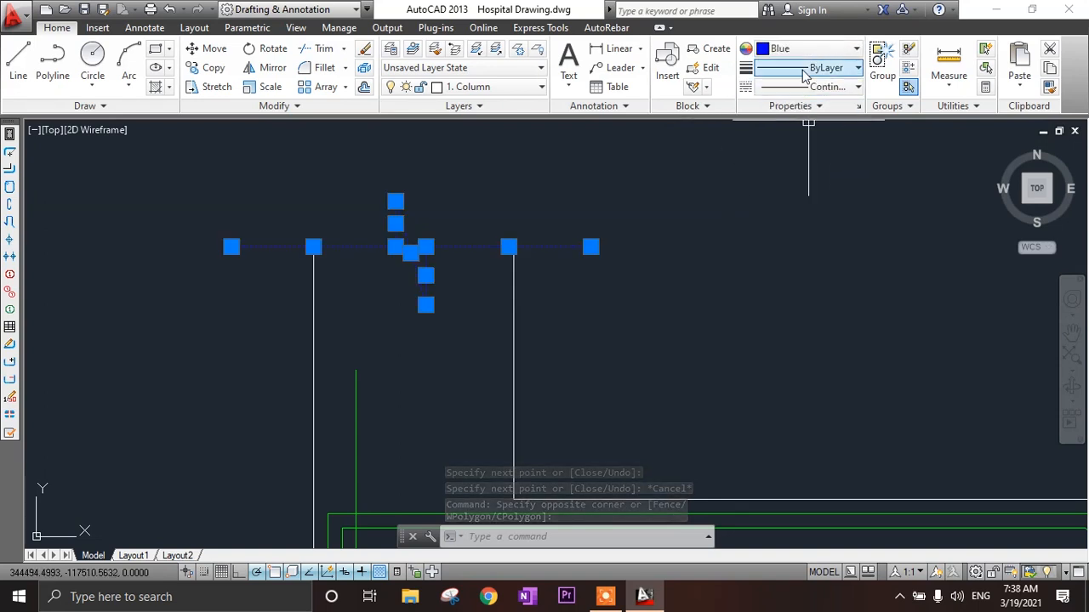
{"action": "key", "text": "Escape"}
- Copy the blue break line from the first column's upper end to the upper ends of the middle and last columns
{"action": "left_click", "coordinate": [188, 188]}
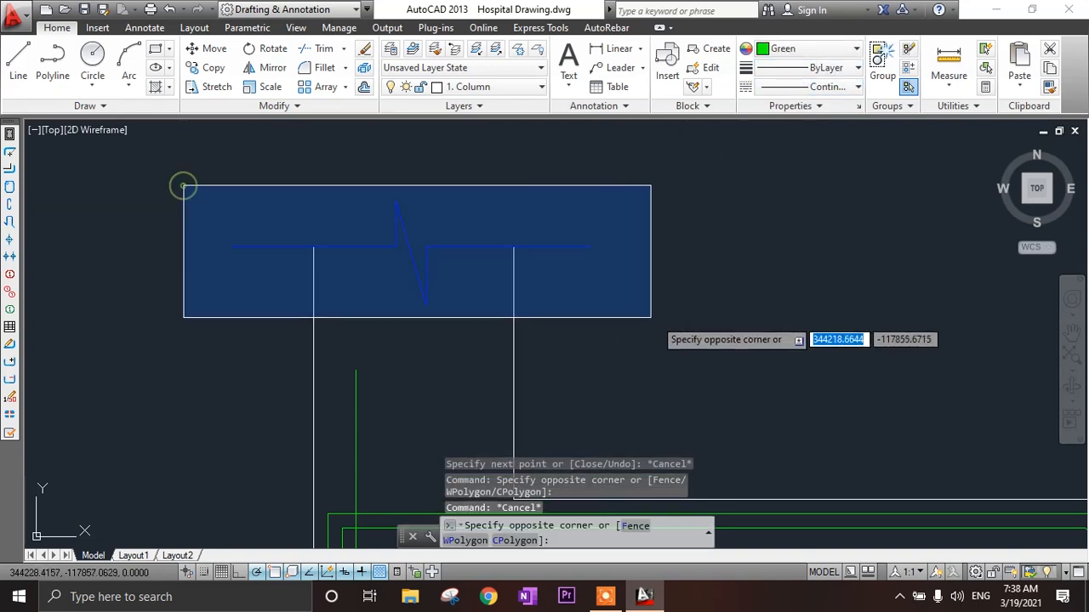
{"action": "left_click", "coordinate": [663, 319]}
{"action": "type", "text": "co"}
{"action": "key", "text": "Return"}
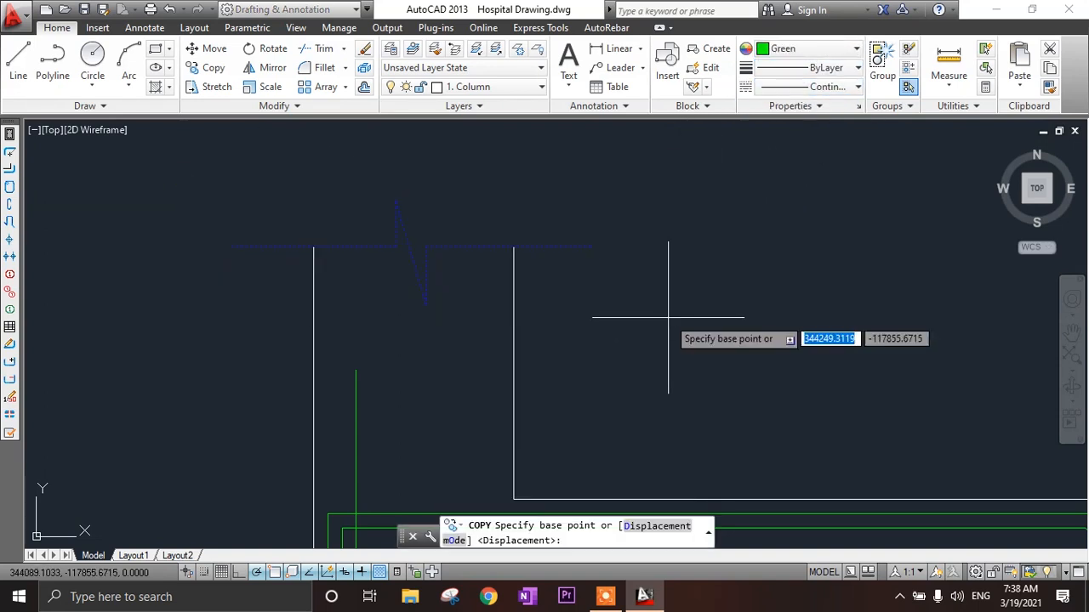
{"action": "left_click", "coordinate": [313, 252]}
{"action": "scroll", "coordinate": [293, 319], "scroll_direction": "down", "scroll_amount": 6}
{"action": "scroll", "coordinate": [627, 314], "scroll_direction": "up", "scroll_amount": 6}
{"action": "left_click", "coordinate": [694, 290]}
{"action": "scroll", "coordinate": [544, 317], "scroll_direction": "down", "scroll_amount": 4}
{"action": "middle_click_drag", "start_coordinate": [740, 314], "coordinate": [197, 295]}
{"action": "scroll", "coordinate": [558, 299], "scroll_direction": "up", "scroll_amount": 4}
{"action": "left_click", "coordinate": [681, 267]}
- Place further copies of the break line at the lower ends of the three columns
{"action": "scroll", "coordinate": [668, 275], "scroll_direction": "down", "scroll_amount": 6}
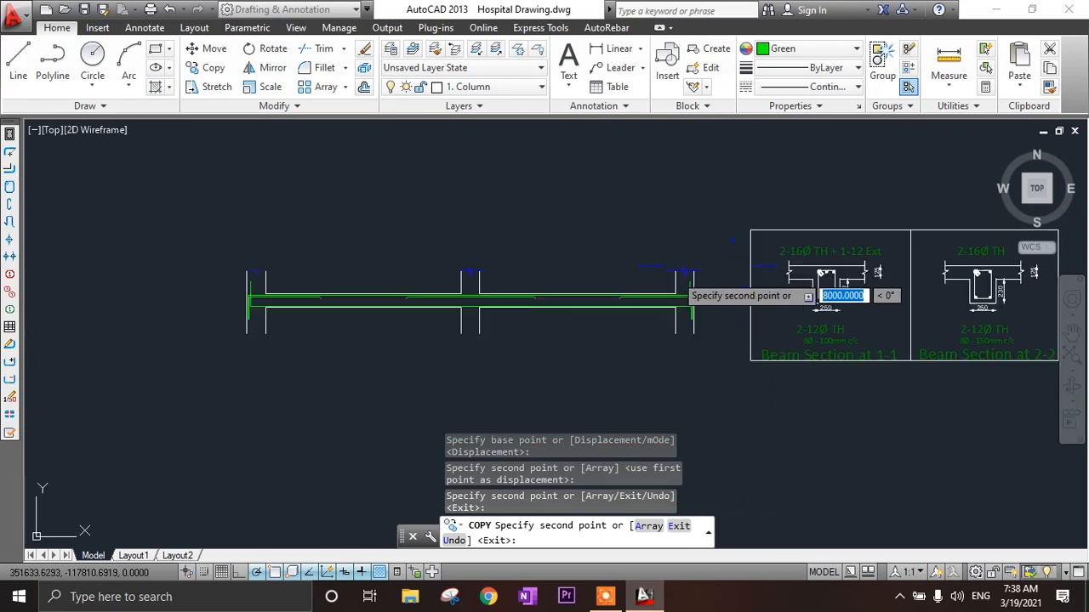
{"action": "scroll", "coordinate": [723, 290], "scroll_direction": "up", "scroll_amount": 6}
{"action": "left_click", "coordinate": [738, 289]}
{"action": "scroll", "coordinate": [740, 290], "scroll_direction": "down", "scroll_amount": 4}
{"action": "scroll", "coordinate": [365, 323], "scroll_direction": "up", "scroll_amount": 5}
{"action": "scroll", "coordinate": [357, 290], "scroll_direction": "down", "scroll_amount": 4}
{"action": "scroll", "coordinate": [353, 352], "scroll_direction": "up", "scroll_amount": 5}
{"action": "key", "text": "Escape"}
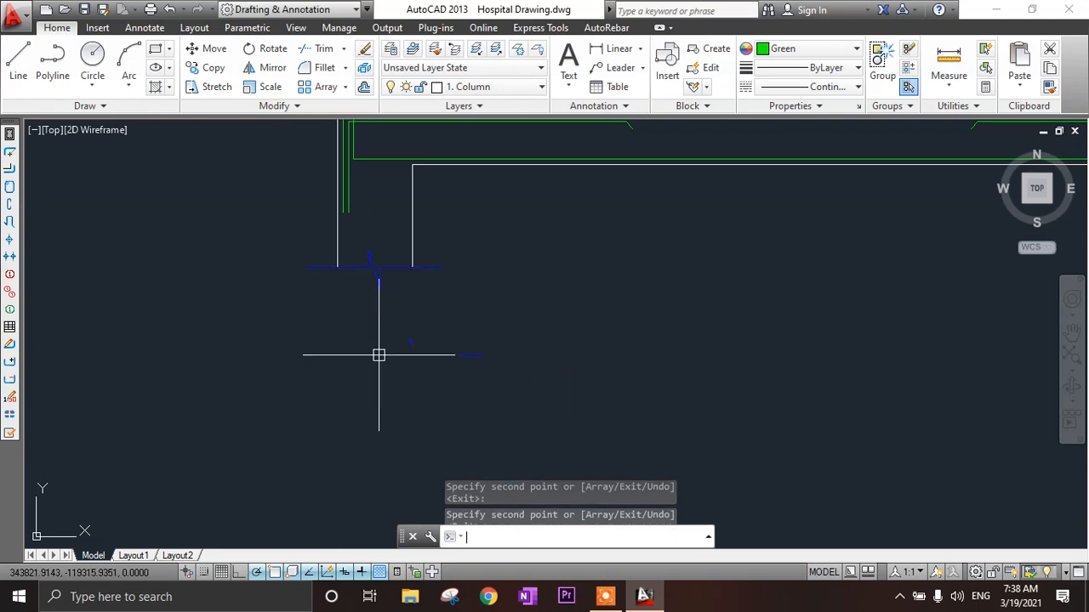
- Inspect the break lines and bar anchorage at the first column and along the whole beam
{"action": "scroll", "coordinate": [423, 357], "scroll_direction": "down", "scroll_amount": 3}
{"action": "scroll", "coordinate": [382, 355], "scroll_direction": "up", "scroll_amount": 4}
{"action": "scroll", "coordinate": [478, 338], "scroll_direction": "up", "scroll_amount": 2}
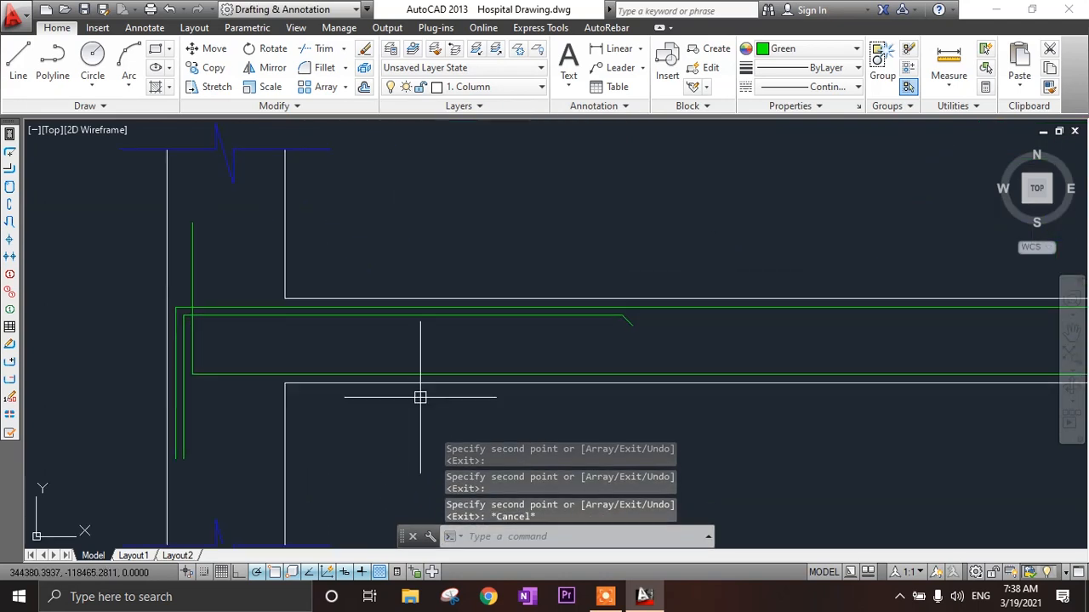
{"action": "middle_click_drag", "start_coordinate": [508, 199], "coordinate": [523, 273]}
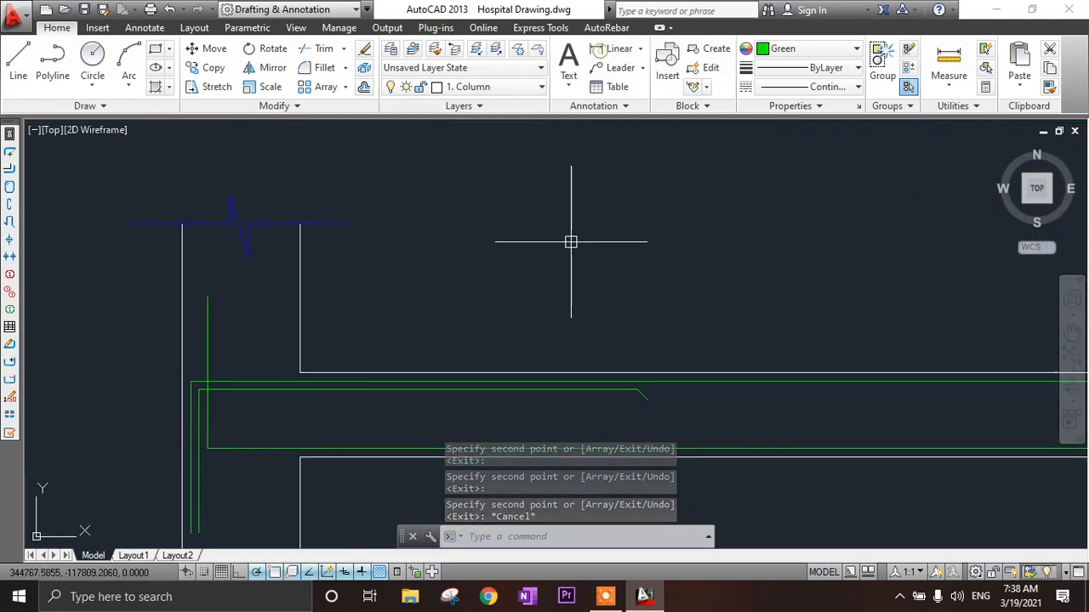
{"action": "scroll", "coordinate": [571, 242], "scroll_direction": "down", "scroll_amount": 2}
{"action": "scroll", "coordinate": [359, 266], "scroll_direction": "up", "scroll_amount": 3}
{"action": "scroll", "coordinate": [504, 270], "scroll_direction": "down", "scroll_amount": 3}
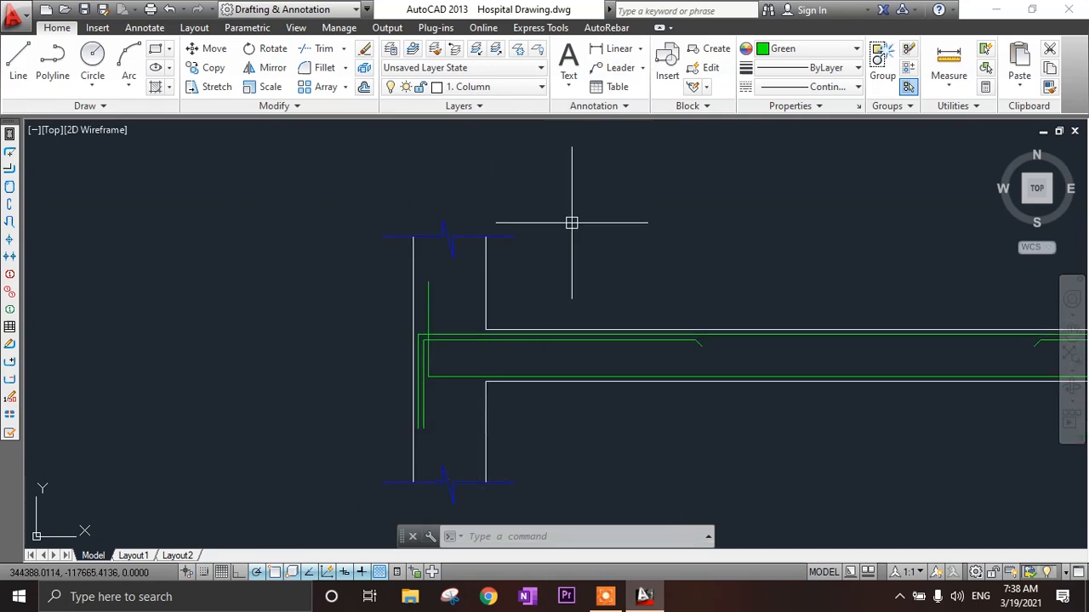
{"action": "key", "text": "Escape"}
{"action": "scroll", "coordinate": [536, 272], "scroll_direction": "down", "scroll_amount": 5}
{"action": "scroll", "coordinate": [545, 285], "scroll_direction": "up", "scroll_amount": 3}
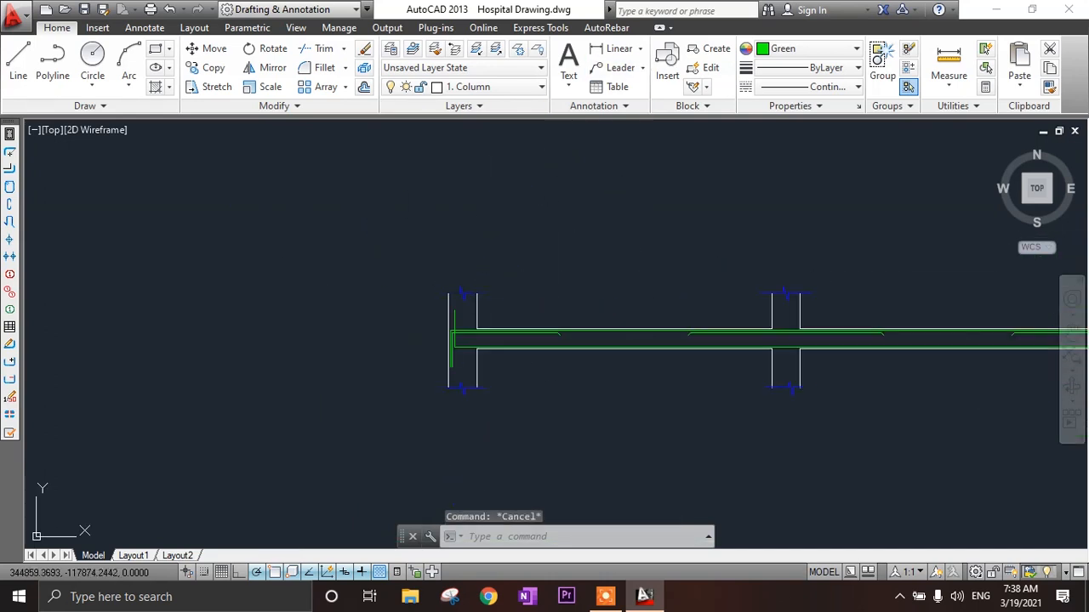
{"action": "scroll", "coordinate": [529, 300], "scroll_direction": "up", "scroll_amount": 2}
{"action": "scroll", "coordinate": [513, 299], "scroll_direction": "down", "scroll_amount": 4}
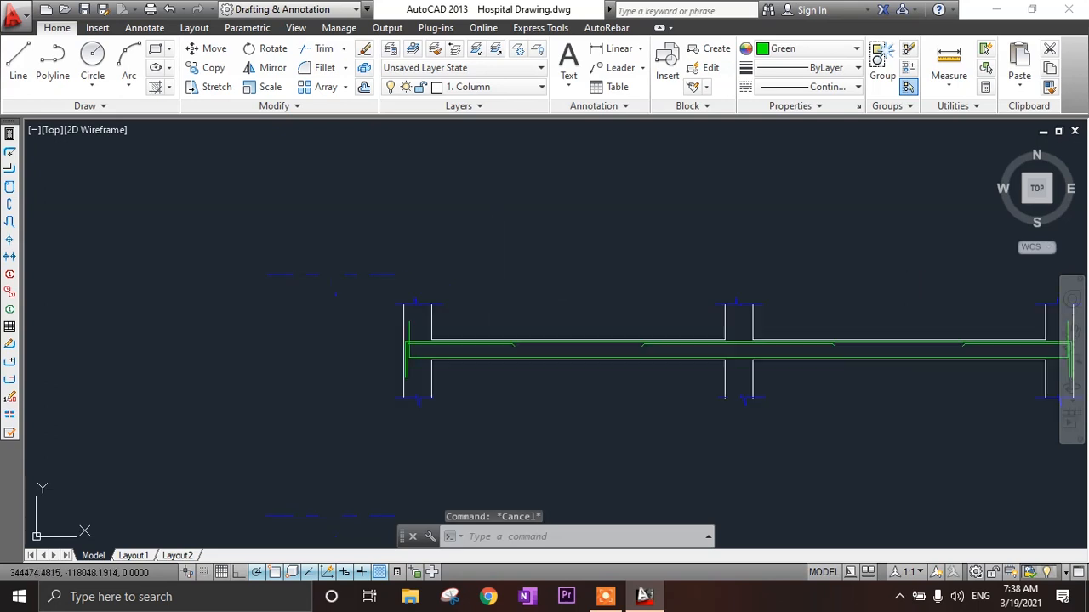
{"action": "scroll", "coordinate": [472, 331], "scroll_direction": "up", "scroll_amount": 5}
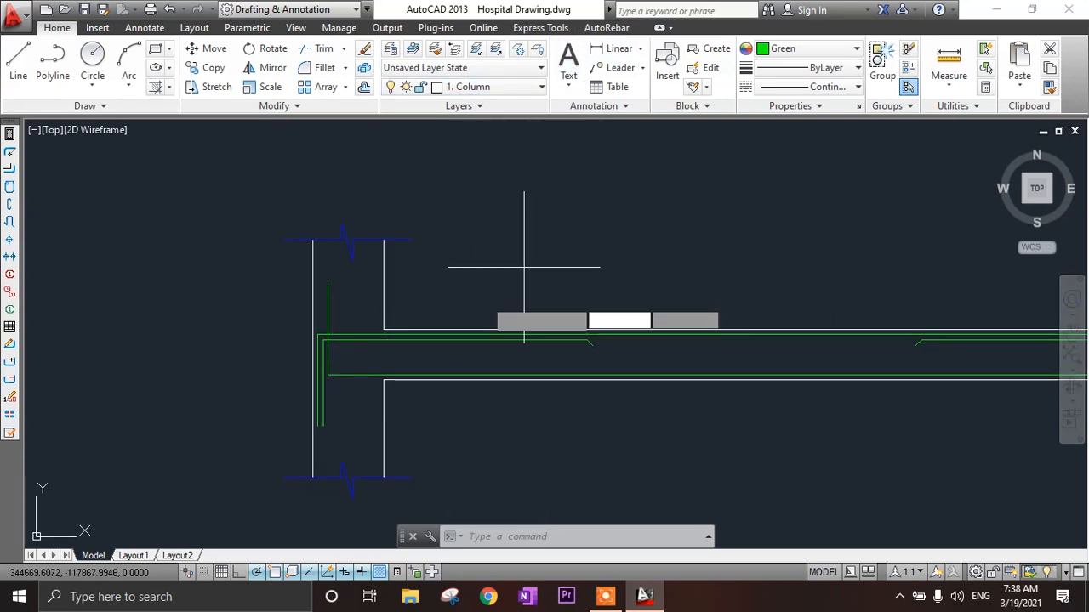
- Draw a line continuing the beam's upper edge across the first column to its outer face
{"action": "type", "text": "l"}
{"action": "key", "text": "Return"}
{"action": "scroll", "coordinate": [386, 340], "scroll_direction": "up", "scroll_amount": 4}
{"action": "left_click", "coordinate": [376, 315]}
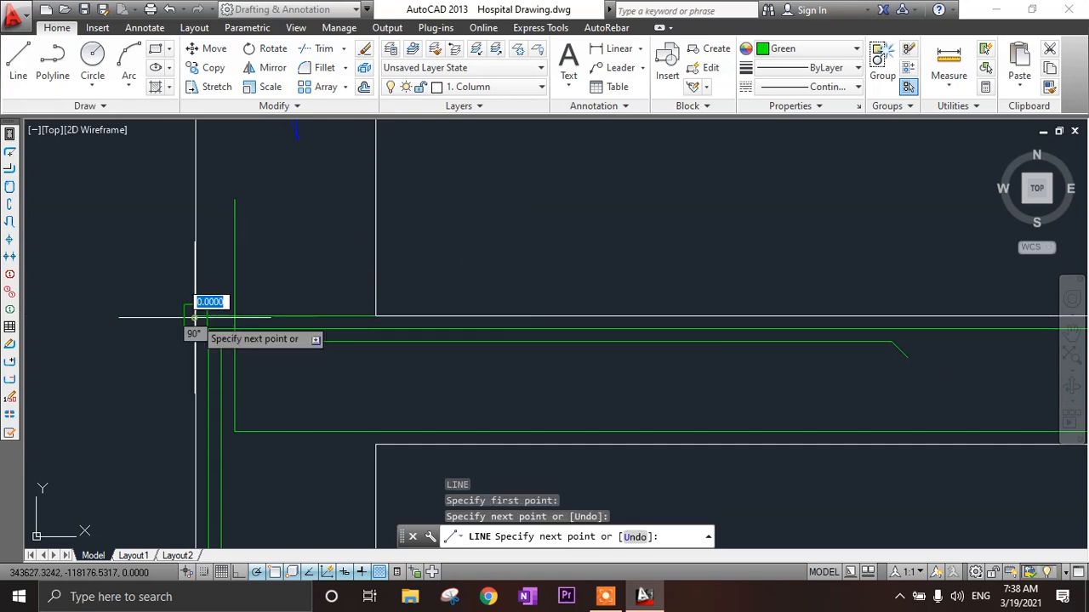
{"action": "key", "text": "Escape"}
- Draw a line across the middle column joining the upper edges of the two beam spans
{"action": "scroll", "coordinate": [396, 323], "scroll_direction": "down", "scroll_amount": 5}
{"action": "scroll", "coordinate": [442, 331], "scroll_direction": "up", "scroll_amount": 3}
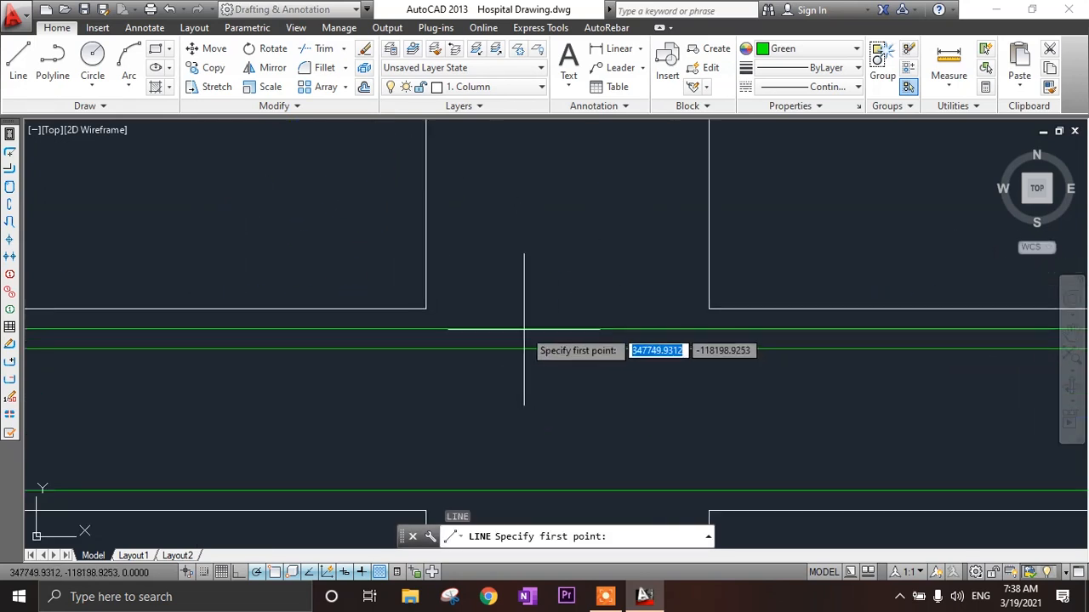
{"action": "left_click", "coordinate": [426, 308]}
{"action": "left_click", "coordinate": [708, 309]}
{"action": "scroll", "coordinate": [517, 343], "scroll_direction": "down", "scroll_amount": 3}
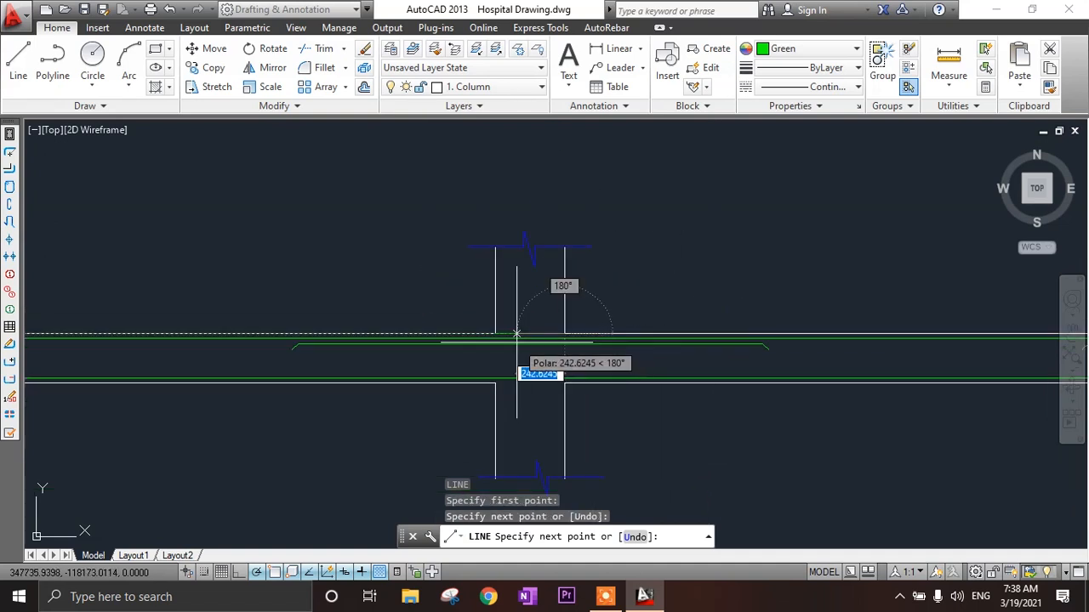
{"action": "key", "text": "Escape"}
{"action": "scroll", "coordinate": [517, 334], "scroll_direction": "down", "scroll_amount": 5}
{"action": "scroll", "coordinate": [741, 329], "scroll_direction": "up", "scroll_amount": 6}
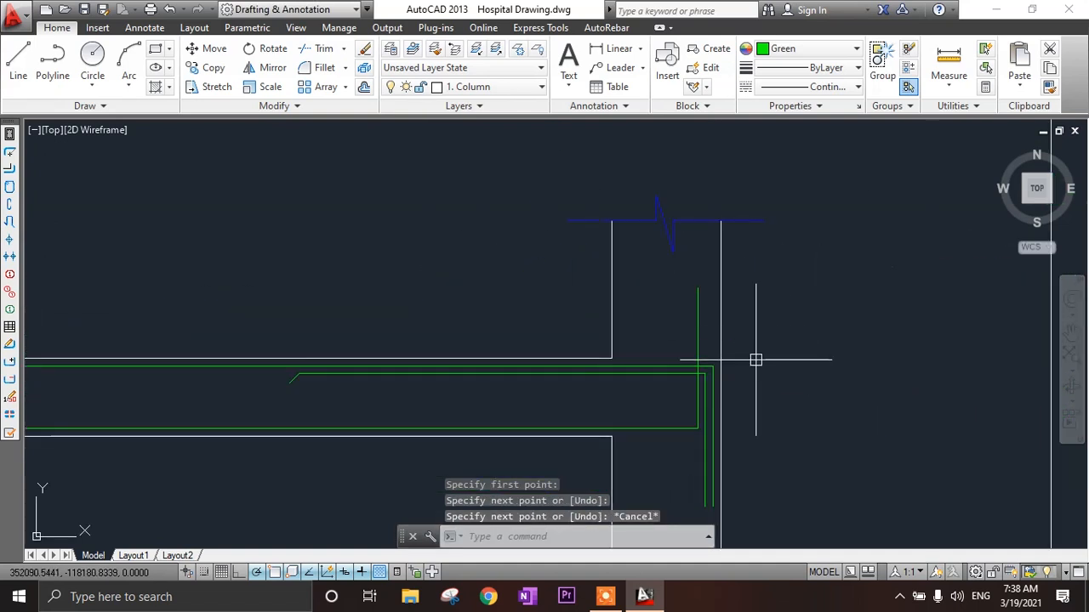
- Draw a line continuing the beam's upper edge across the last column to its outer face
{"action": "type", "text": "l"}
{"action": "key", "text": "Return"}
{"action": "scroll", "coordinate": [649, 358], "scroll_direction": "up", "scroll_amount": 2}
{"action": "left_click", "coordinate": [588, 355]}
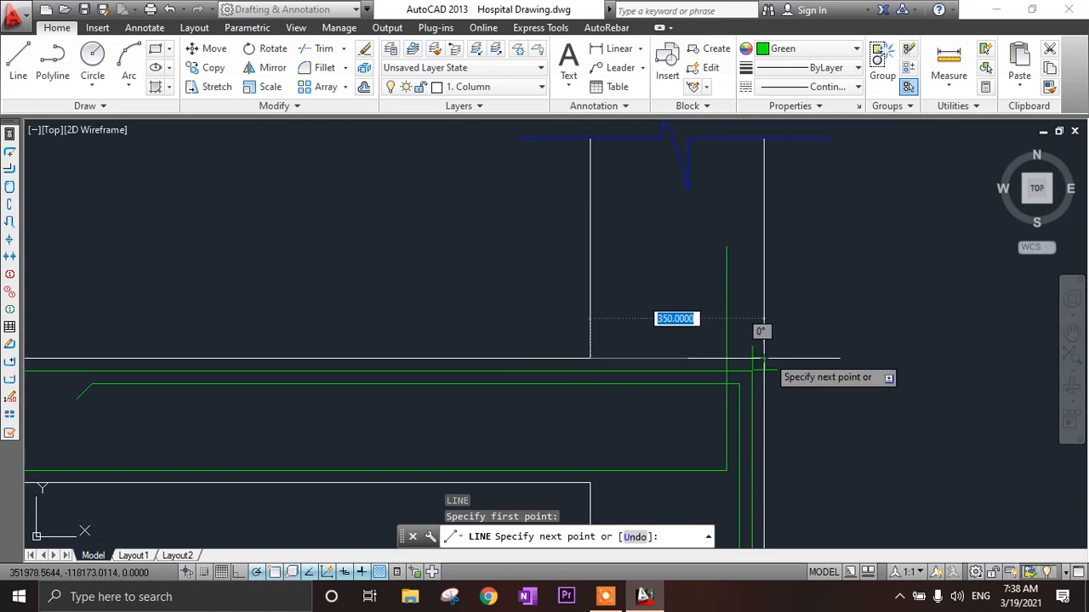
{"action": "key", "text": "Escape"}
{"action": "scroll", "coordinate": [819, 396], "scroll_direction": "down", "scroll_amount": 8}
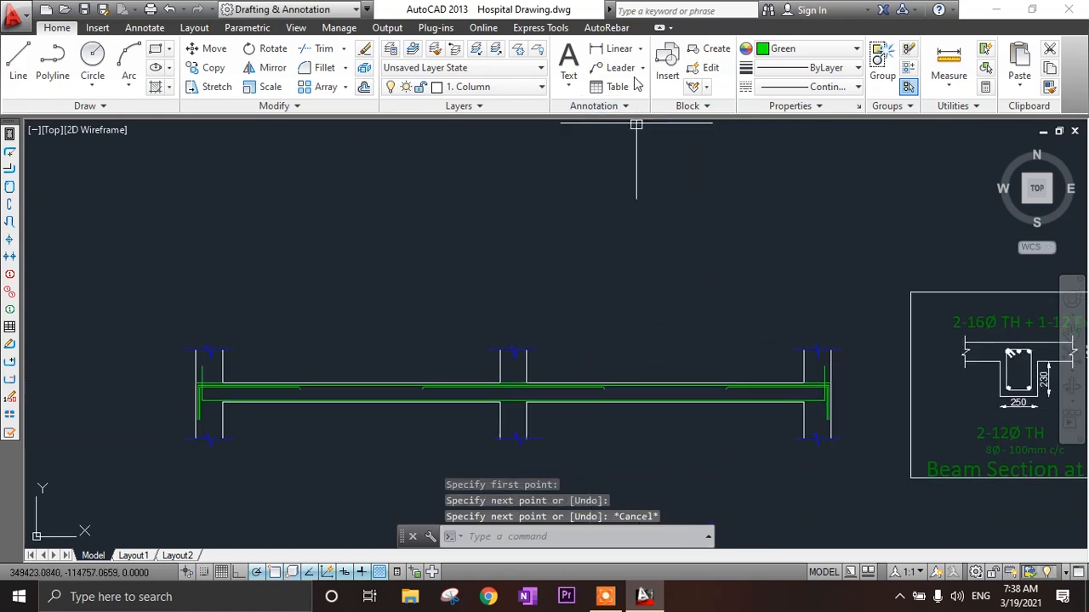
- Add a linear dimension above the first span between the midpoints of the lines across the first and middle columns
{"action": "scroll", "coordinate": [213, 374], "scroll_direction": "up", "scroll_amount": 3}
{"action": "left_click", "coordinate": [172, 405]}
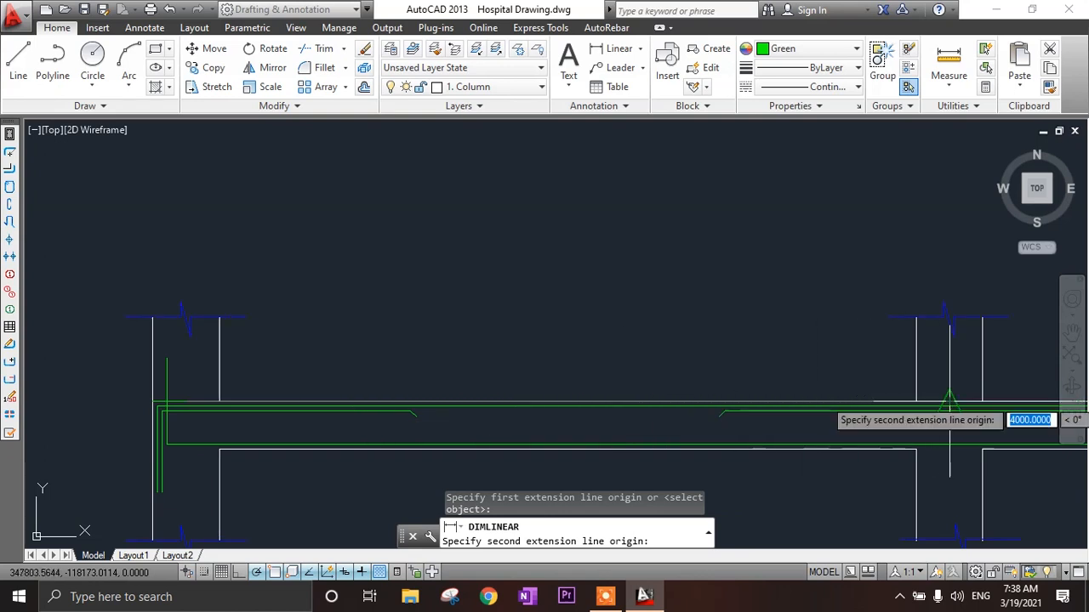
{"action": "left_click", "coordinate": [950, 405]}
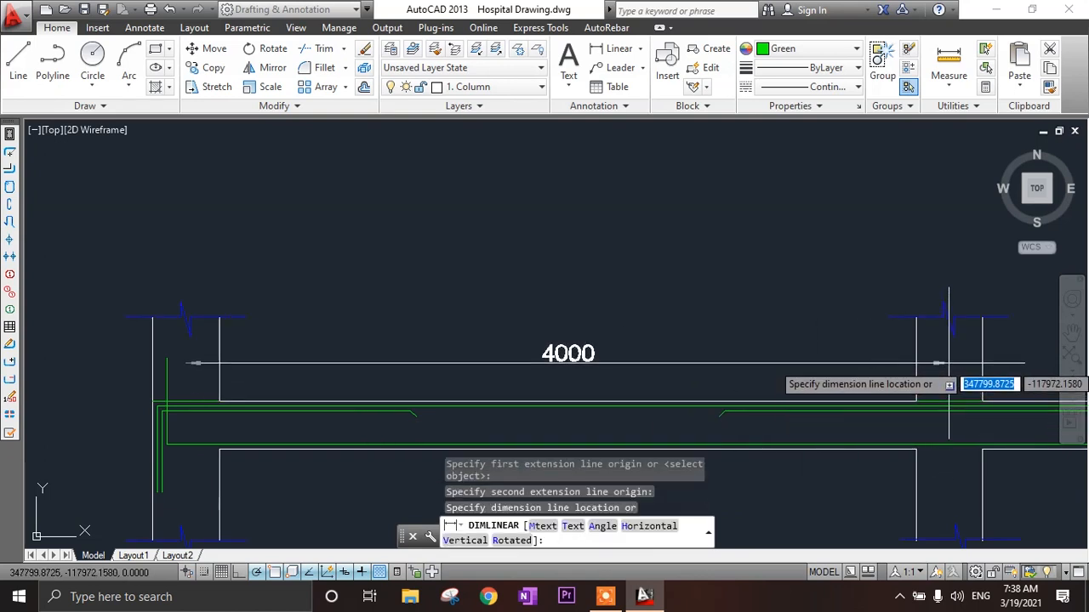
{"action": "left_click", "coordinate": [948, 363]}
{"action": "middle_click_drag", "start_coordinate": [900, 366], "coordinate": [307, 354]}
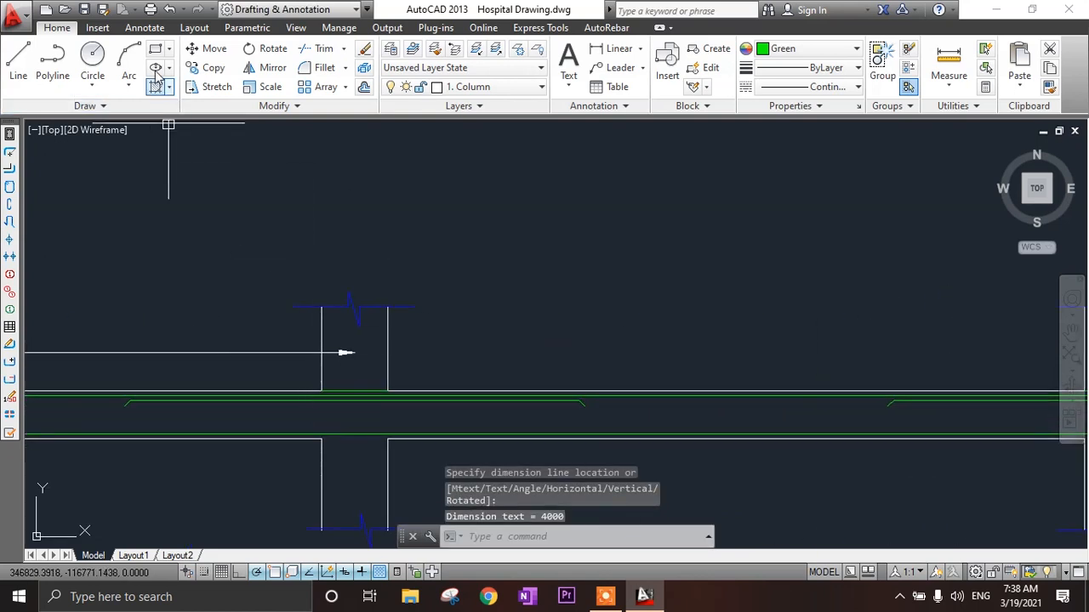
- Continue the span dimension from the middle column to the midpoint of the line across the last column
{"action": "left_click", "coordinate": [144, 31]}
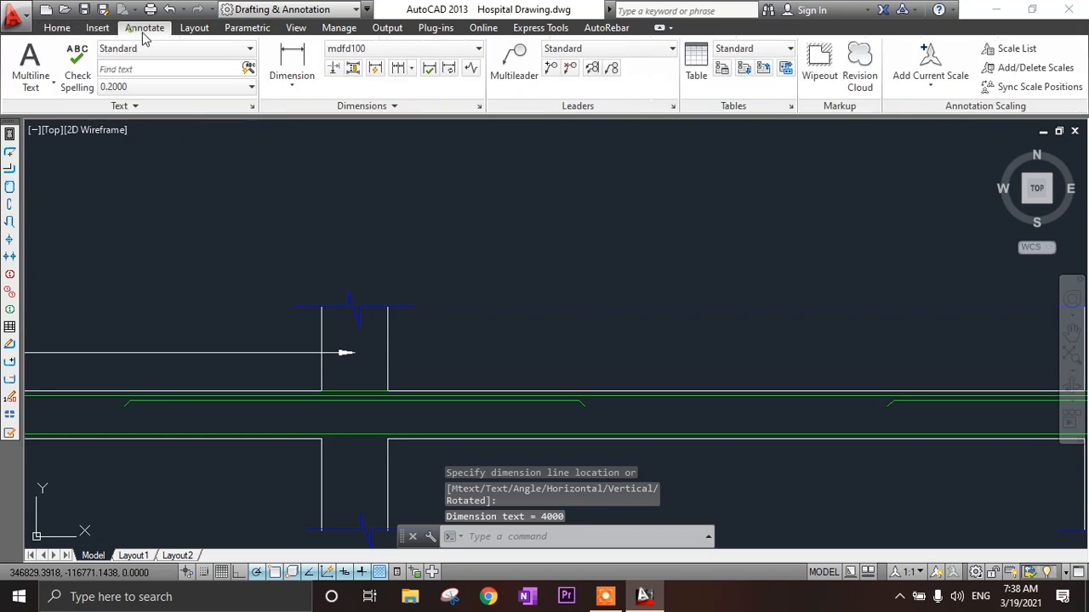
{"action": "left_click", "coordinate": [397, 70]}
{"action": "scroll", "coordinate": [510, 196], "scroll_direction": "down", "scroll_amount": 3}
{"action": "scroll", "coordinate": [638, 310], "scroll_direction": "up", "scroll_amount": 4}
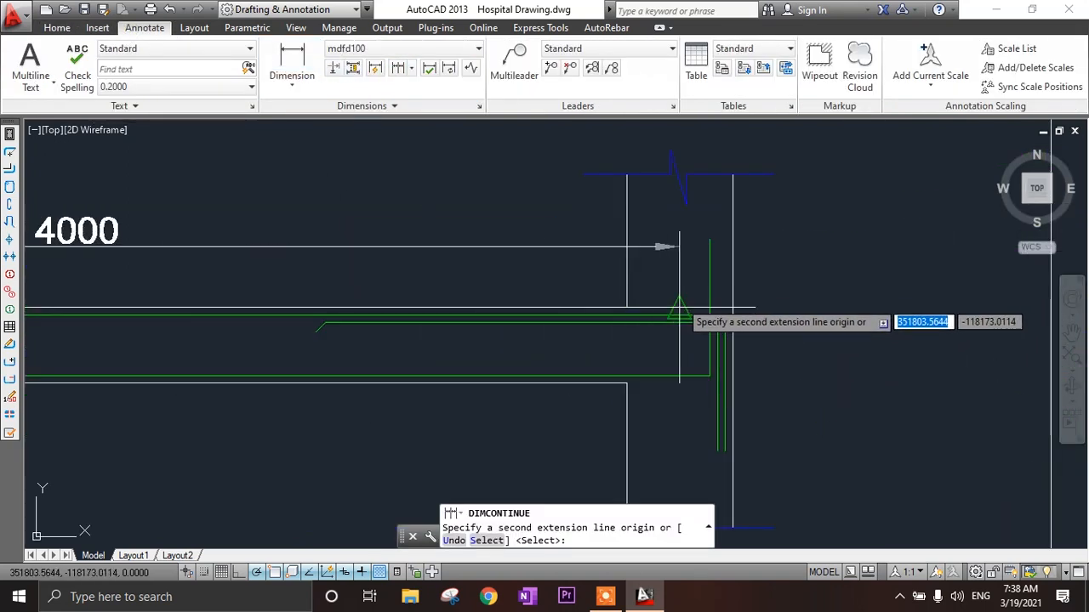
{"action": "left_click", "coordinate": [679, 302]}
{"action": "key", "text": "Escape"}
- Delete the helper line across the last column
{"action": "scroll", "coordinate": [663, 304], "scroll_direction": "up", "scroll_amount": 2}
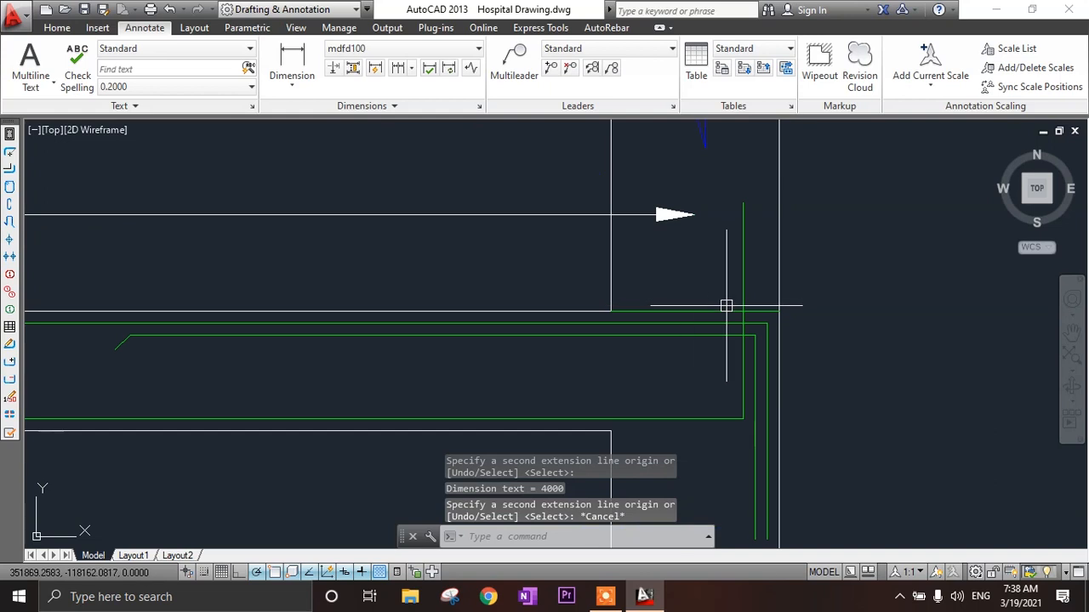
{"action": "left_click", "coordinate": [725, 305]}
{"action": "key", "text": "Delete"}
{"action": "scroll", "coordinate": [726, 305], "scroll_direction": "down", "scroll_amount": 3}
{"action": "scroll", "coordinate": [474, 304], "scroll_direction": "up", "scroll_amount": 3}
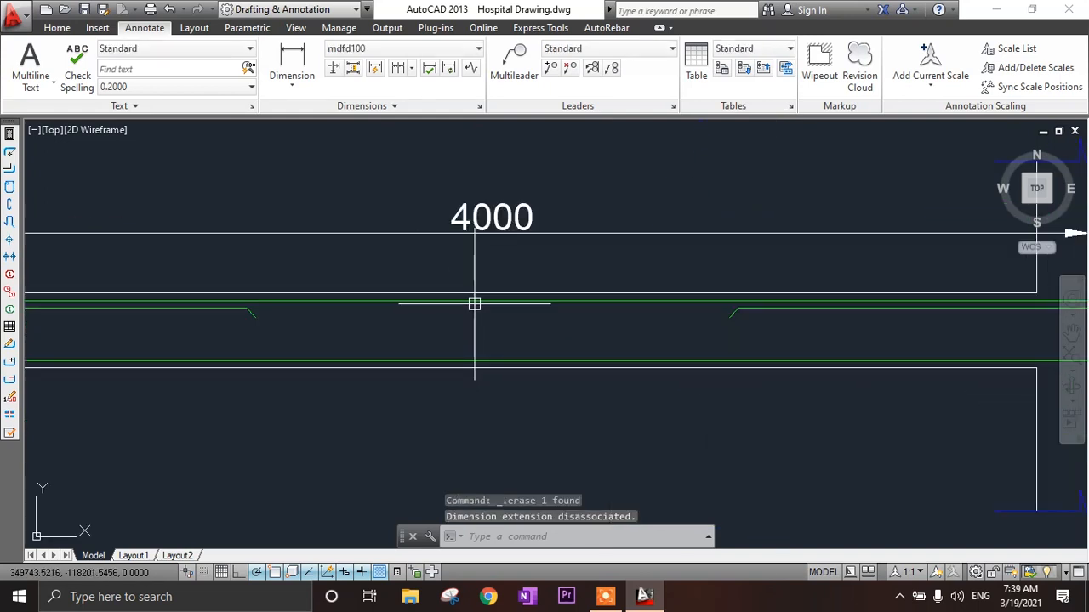
{"action": "left_click", "coordinate": [505, 295]}
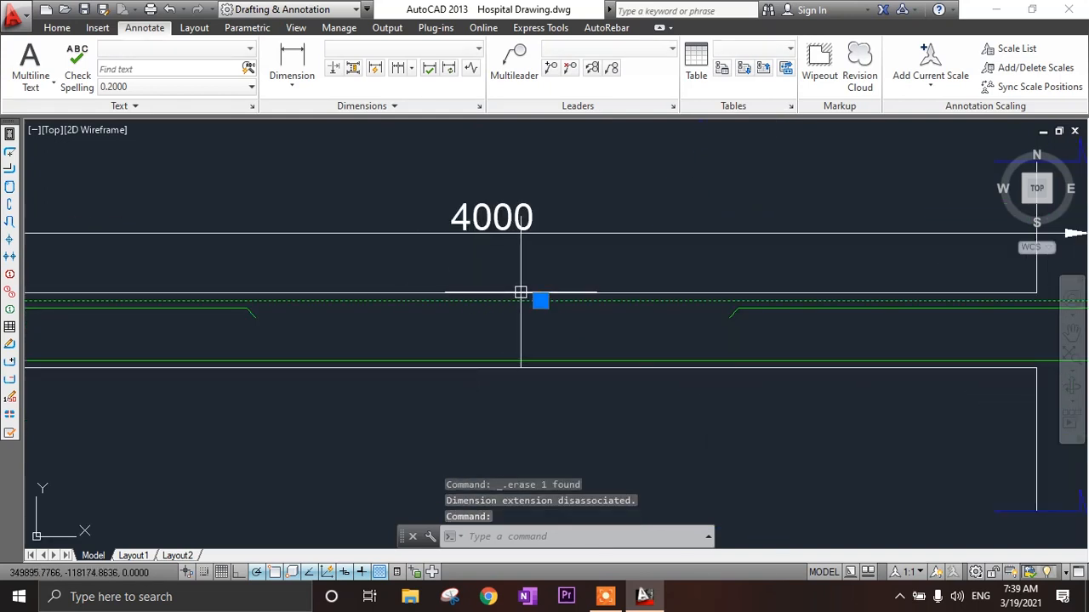
{"action": "key", "text": "Escape"}
{"action": "scroll", "coordinate": [515, 298], "scroll_direction": "up", "scroll_amount": 2}
{"action": "scroll", "coordinate": [515, 300], "scroll_direction": "down", "scroll_amount": 4}
{"action": "middle_click_drag", "start_coordinate": [515, 300], "coordinate": [750, 295]}
{"action": "scroll", "coordinate": [263, 269], "scroll_direction": "up", "scroll_amount": 4}
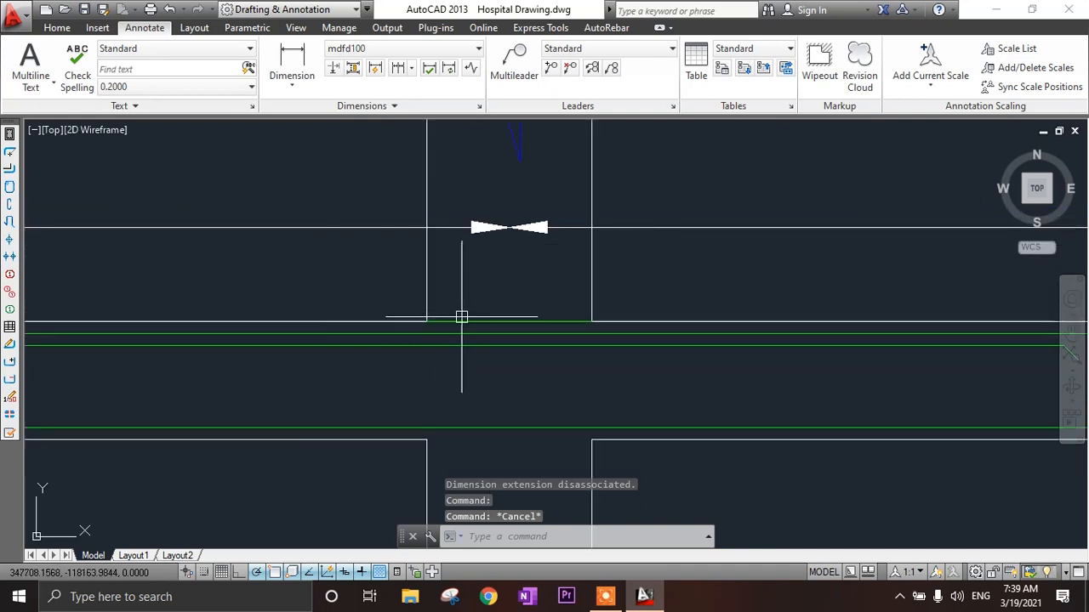
- Delete the helper lines across the middle and first columns
{"action": "left_click", "coordinate": [534, 319]}
{"action": "key", "text": "Delete"}
{"action": "scroll", "coordinate": [562, 328], "scroll_direction": "down", "scroll_amount": 3}
{"action": "scroll", "coordinate": [583, 338], "scroll_direction": "up", "scroll_amount": 4}
{"action": "left_click", "coordinate": [593, 302]}
{"action": "key", "text": "Delete"}
{"action": "scroll", "coordinate": [581, 299], "scroll_direction": "down", "scroll_amount": 4}
- Dimension the extra top bar from the first column's inner face to its bend, placing the dimension above the beam
{"action": "left_click", "coordinate": [287, 68]}
{"action": "scroll", "coordinate": [486, 315], "scroll_direction": "up", "scroll_amount": 3}
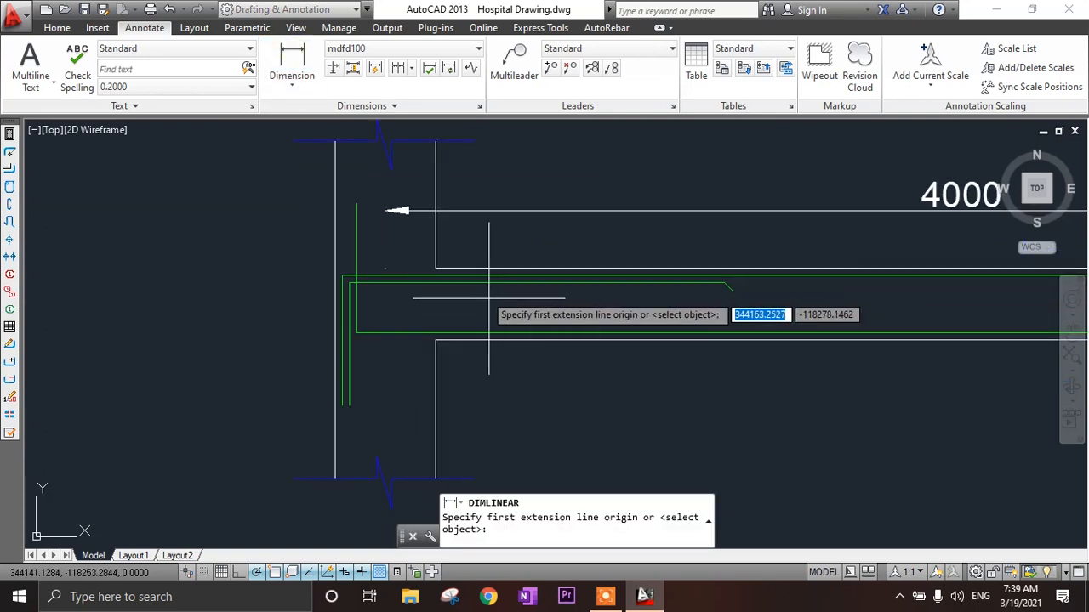
{"action": "left_click", "coordinate": [434, 264]}
{"action": "scroll", "coordinate": [726, 296], "scroll_direction": "up", "scroll_amount": 4}
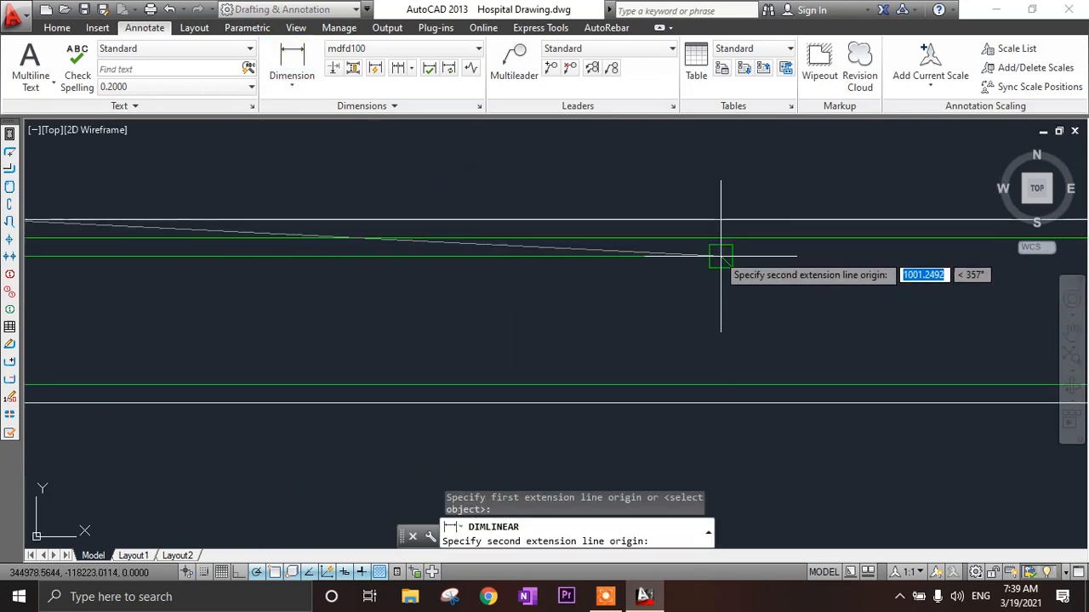
{"action": "left_click", "coordinate": [720, 255]}
{"action": "scroll", "coordinate": [718, 255], "scroll_direction": "down", "scroll_amount": 2}
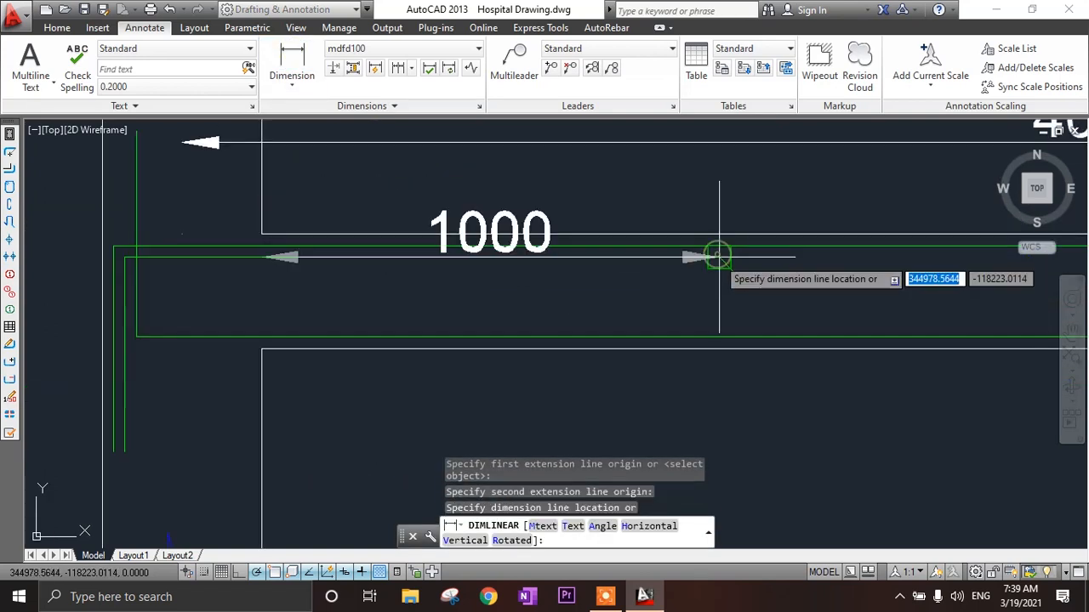
{"action": "left_click", "coordinate": [690, 205]}
{"action": "scroll", "coordinate": [511, 255], "scroll_direction": "down", "scroll_amount": 3}
- Copy the extra top bar's dimension so that it ends at the middle column's face in the first span
{"action": "middle_click_drag", "start_coordinate": [570, 260], "coordinate": [283, 260]}
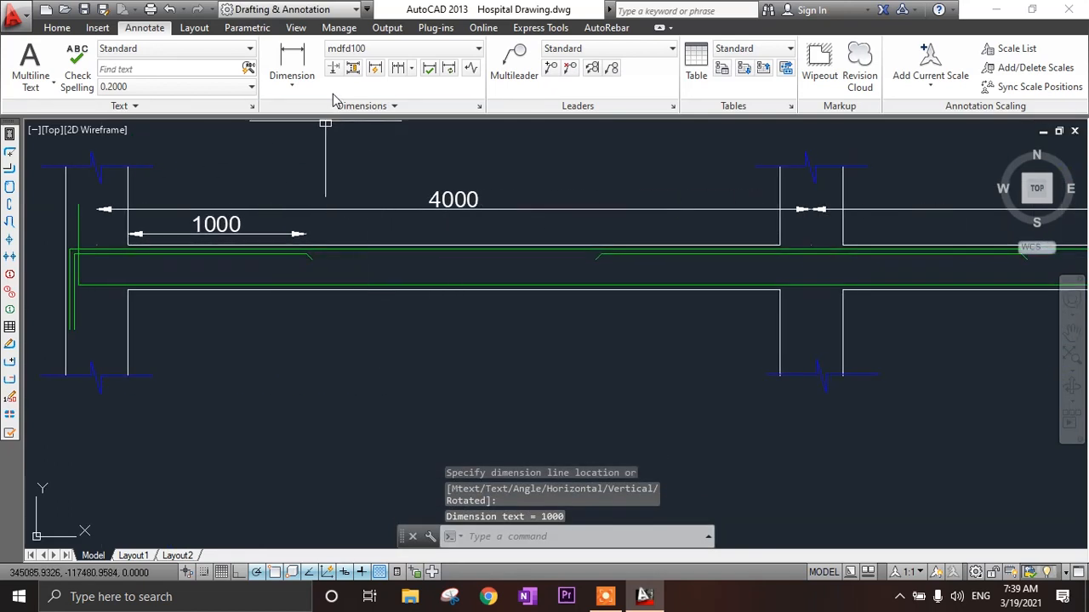
{"action": "left_click", "coordinate": [247, 233]}
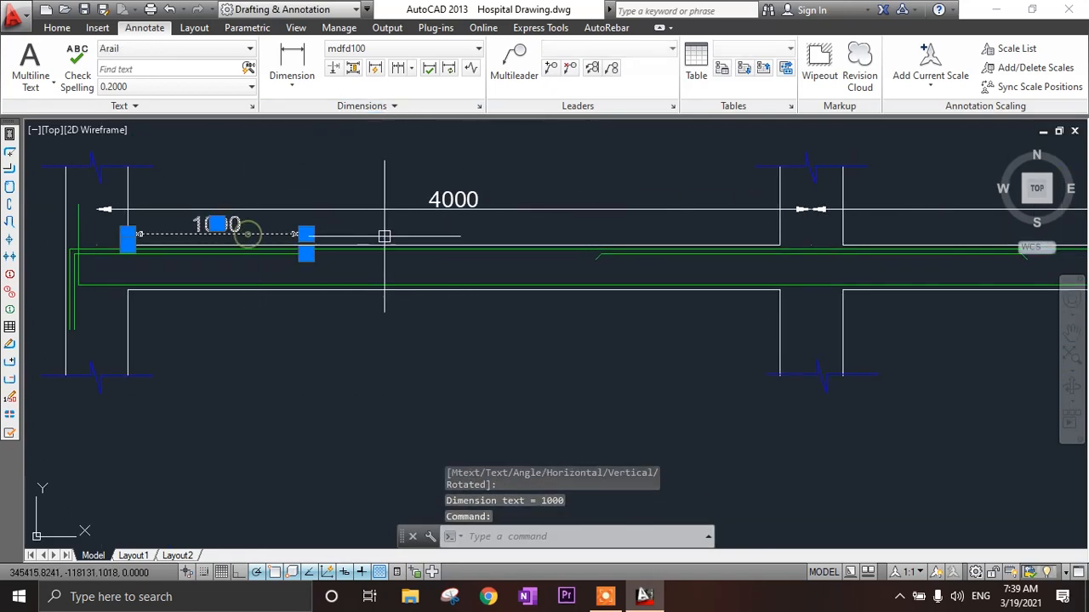
{"action": "scroll", "coordinate": [302, 257], "scroll_direction": "up", "scroll_amount": 2}
{"action": "type", "text": "o"}
{"action": "key", "text": "Return"}
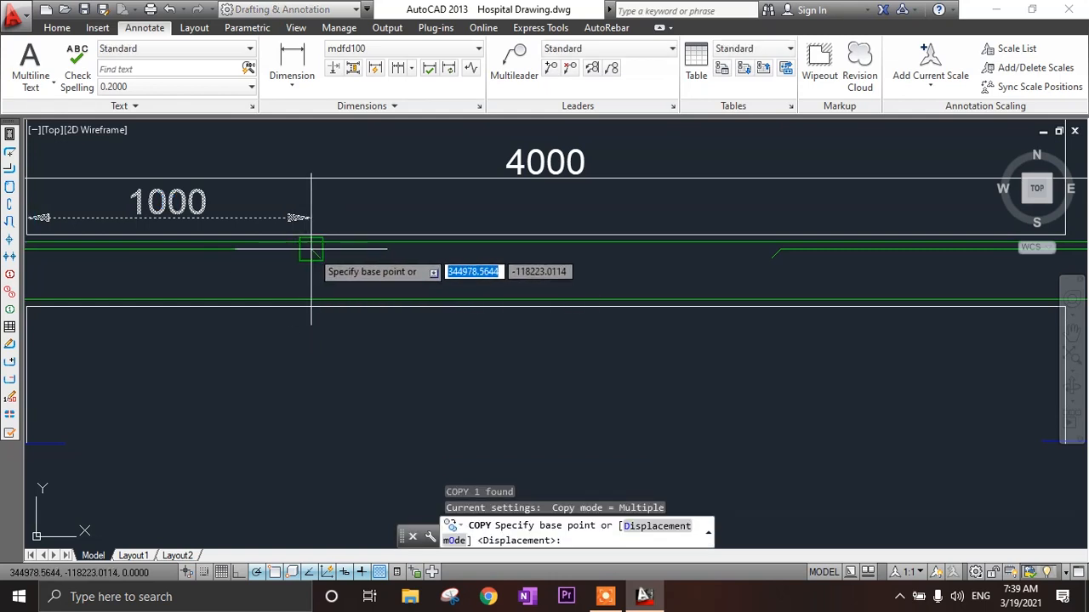
{"action": "left_click", "coordinate": [297, 247]}
{"action": "scroll", "coordinate": [303, 245], "scroll_direction": "down", "scroll_amount": 2}
{"action": "scroll", "coordinate": [763, 245], "scroll_direction": "up", "scroll_amount": 3}
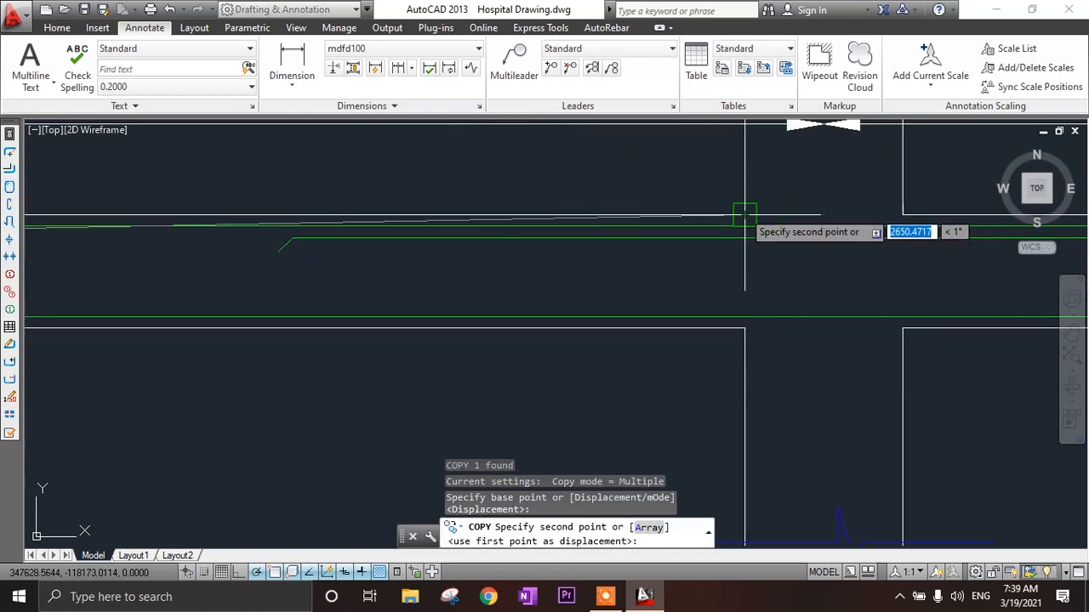
{"action": "left_click", "coordinate": [745, 237]}
- Place further copies of the bar dimension over both extra top bar ends in the second span
{"action": "middle_click_drag", "start_coordinate": [746, 236], "coordinate": [136, 213]}
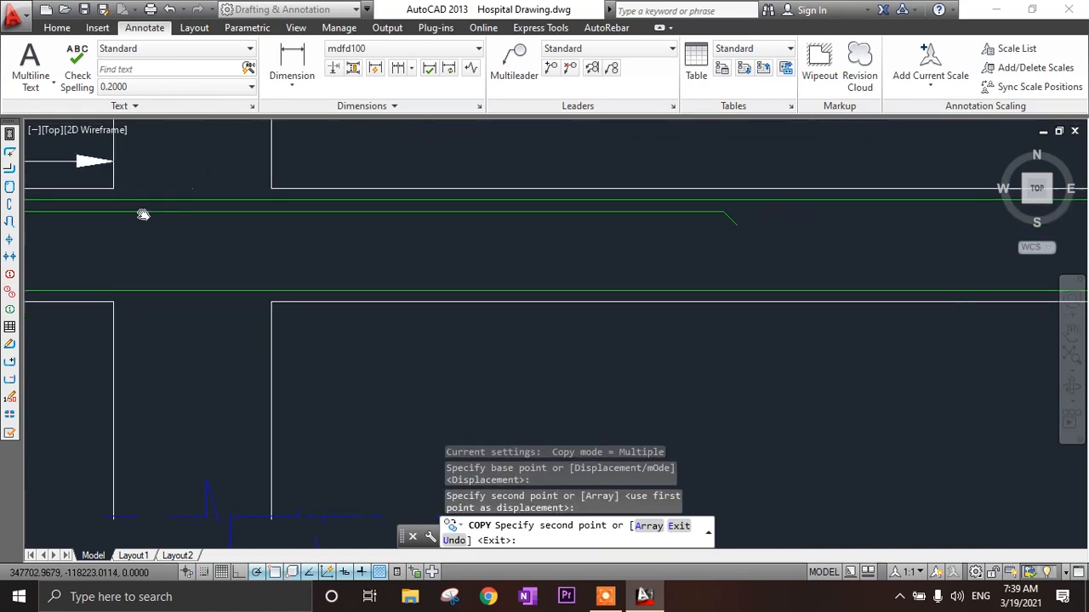
{"action": "left_click", "coordinate": [723, 211]}
{"action": "scroll", "coordinate": [723, 211], "scroll_direction": "down", "scroll_amount": 4}
{"action": "middle_click_drag", "start_coordinate": [723, 211], "coordinate": [328, 250]}
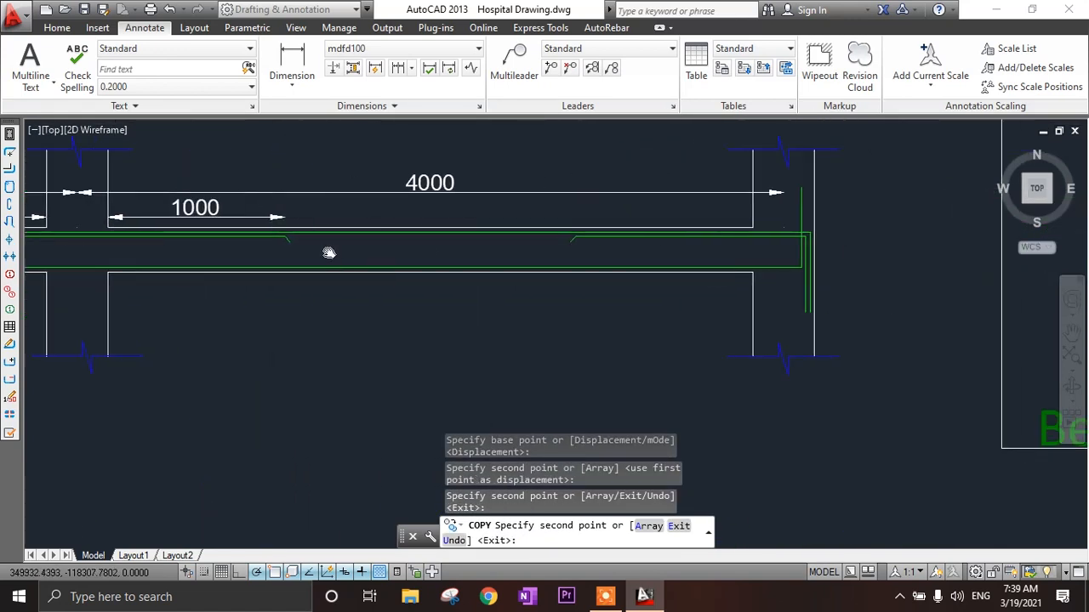
{"action": "scroll", "coordinate": [726, 234], "scroll_direction": "up", "scroll_amount": 4}
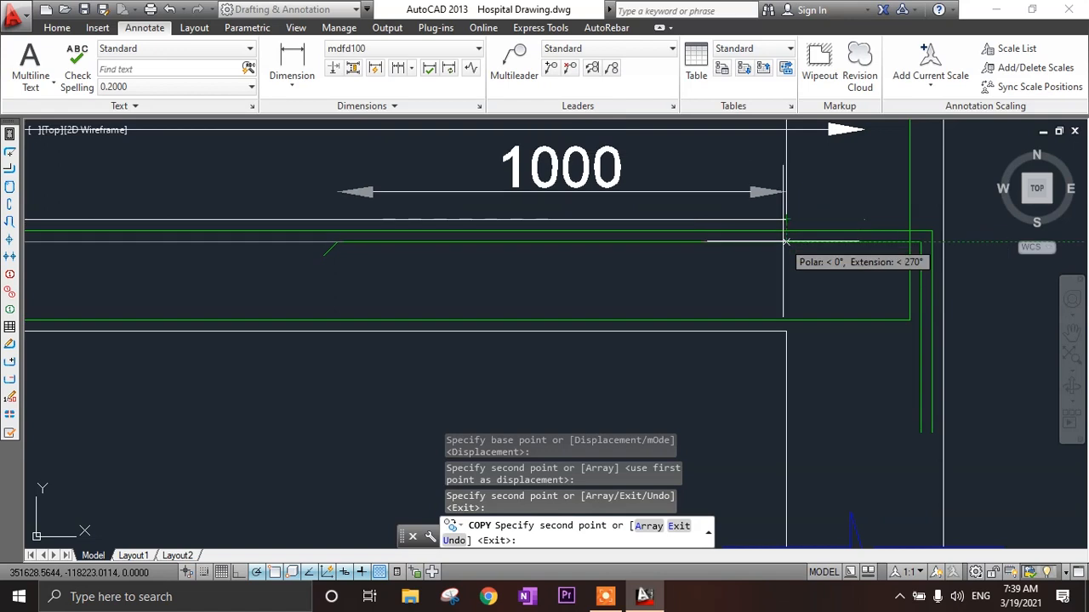
{"action": "left_click", "coordinate": [784, 241]}
{"action": "key", "text": "Return"}
{"action": "scroll", "coordinate": [783, 242], "scroll_direction": "down", "scroll_amount": 3}
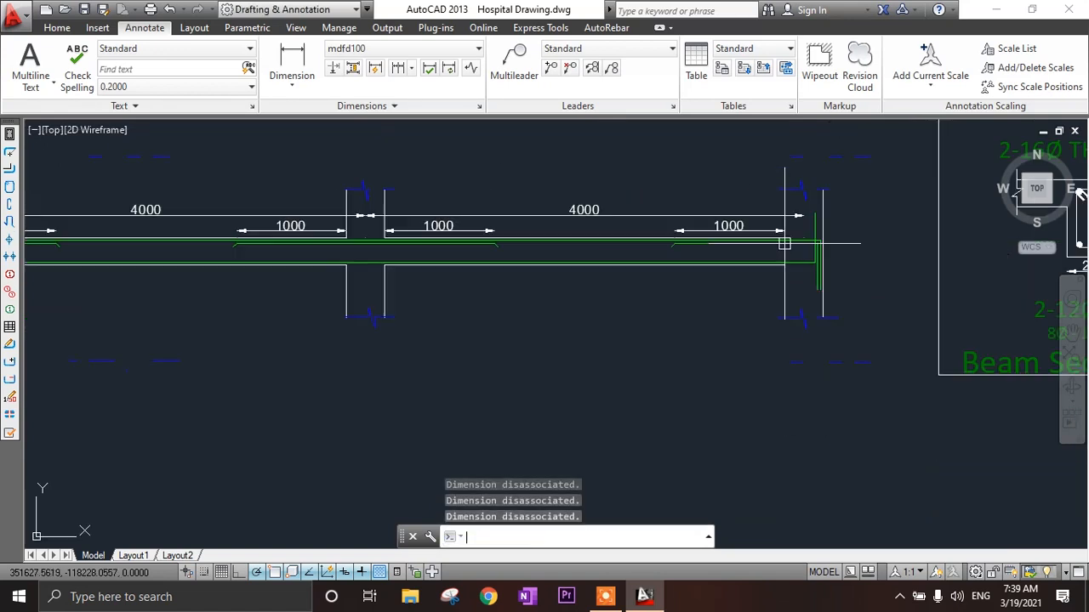
- Examine the dimensioned beam elevation against the beam section details and the first column's inner face
{"action": "scroll", "coordinate": [527, 308], "scroll_direction": "down", "scroll_amount": 2}
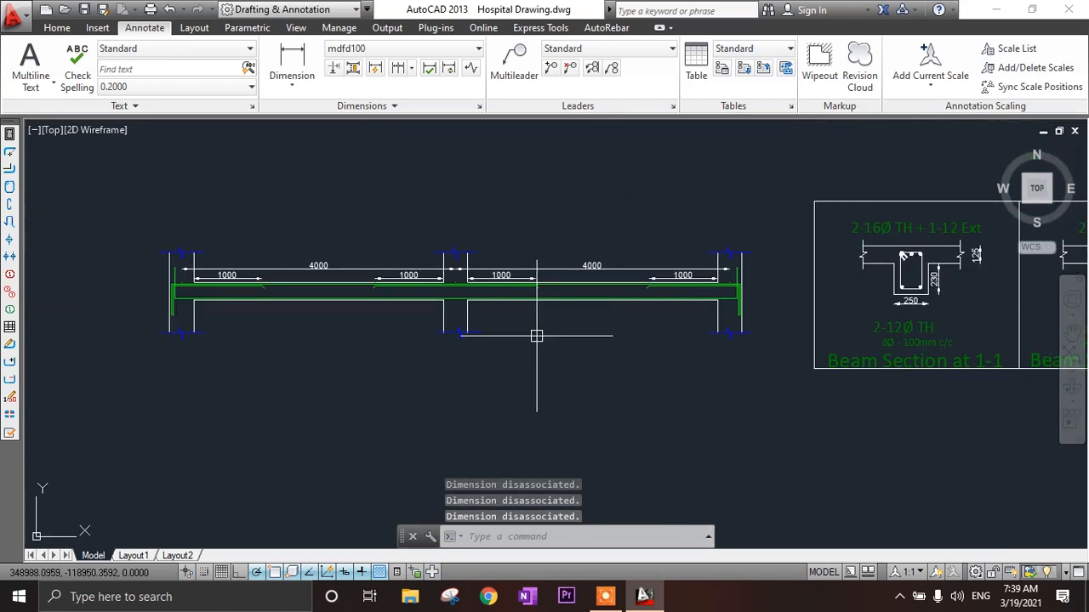
{"action": "scroll", "coordinate": [295, 314], "scroll_direction": "up", "scroll_amount": 4}
{"action": "scroll", "coordinate": [322, 409], "scroll_direction": "down", "scroll_amount": 4}
{"action": "mouse_move", "coordinate": [328, 410]}
{"action": "middle_mouse_down"}
{"action": "mouse_move", "coordinate": [328, 377]}
{"action": "mouse_move", "coordinate": [205, 367]}
{"action": "middle_mouse_up"}
{"action": "middle_click_drag", "start_coordinate": [686, 370], "coordinate": [772, 363]}
{"action": "middle_click_drag", "start_coordinate": [295, 367], "coordinate": [505, 400]}
{"action": "scroll", "coordinate": [249, 338], "scroll_direction": "up", "scroll_amount": 2}
{"action": "scroll", "coordinate": [245, 337], "scroll_direction": "down", "scroll_amount": 4}
{"action": "scroll", "coordinate": [672, 365], "scroll_direction": "up", "scroll_amount": 5}
{"action": "mouse_move", "coordinate": [559, 323]}
{"action": "middle_mouse_down"}
{"action": "mouse_move", "coordinate": [704, 362]}
{"action": "mouse_move", "coordinate": [832, 365]}
{"action": "middle_mouse_up"}
{"action": "scroll", "coordinate": [704, 361], "scroll_direction": "down", "scroll_amount": 2}
{"action": "middle_click_drag", "start_coordinate": [722, 395], "coordinate": [850, 402]}
{"action": "middle_click_drag", "start_coordinate": [195, 348], "coordinate": [621, 405]}
{"action": "scroll", "coordinate": [262, 353], "scroll_direction": "up", "scroll_amount": 2}
{"action": "scroll", "coordinate": [262, 353], "scroll_direction": "up", "scroll_amount": 3}
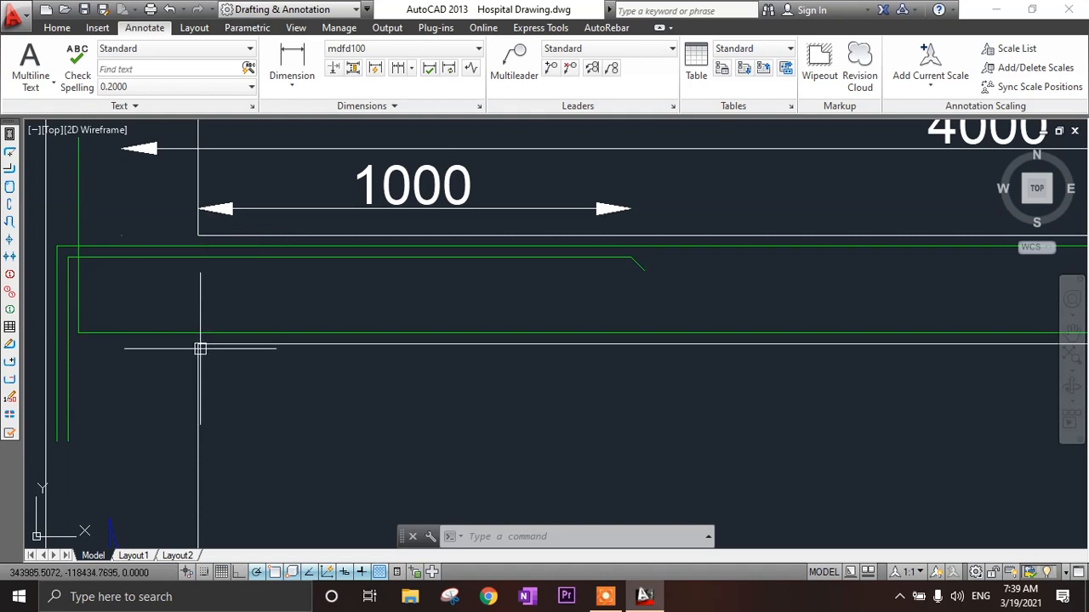
{"action": "mouse_move", "coordinate": [200, 347]}
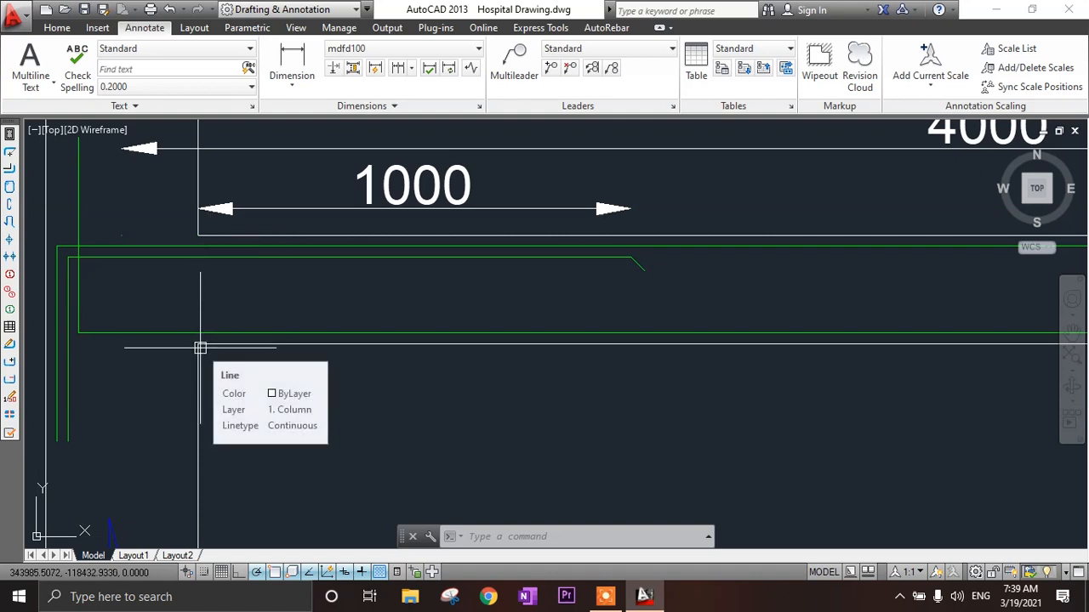
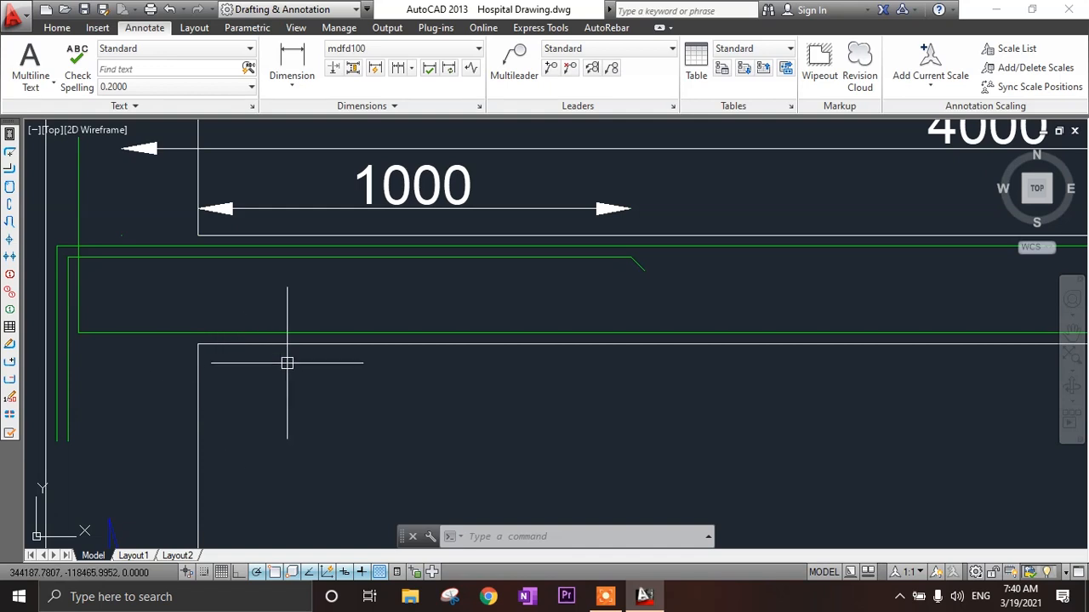
{"action": "type", "text": "l"}
{"action": "key", "text": "Return"}
{"action": "mouse_move", "coordinate": [237, 289]}
{"action": "middle_mouse_down"}
{"action": "mouse_move", "coordinate": [377, 328]}
{"action": "mouse_move", "coordinate": [350, 320]}
{"action": "mouse_move", "coordinate": [352, 335]}
{"action": "middle_mouse_up"}
{"action": "key", "text": "Escape"}
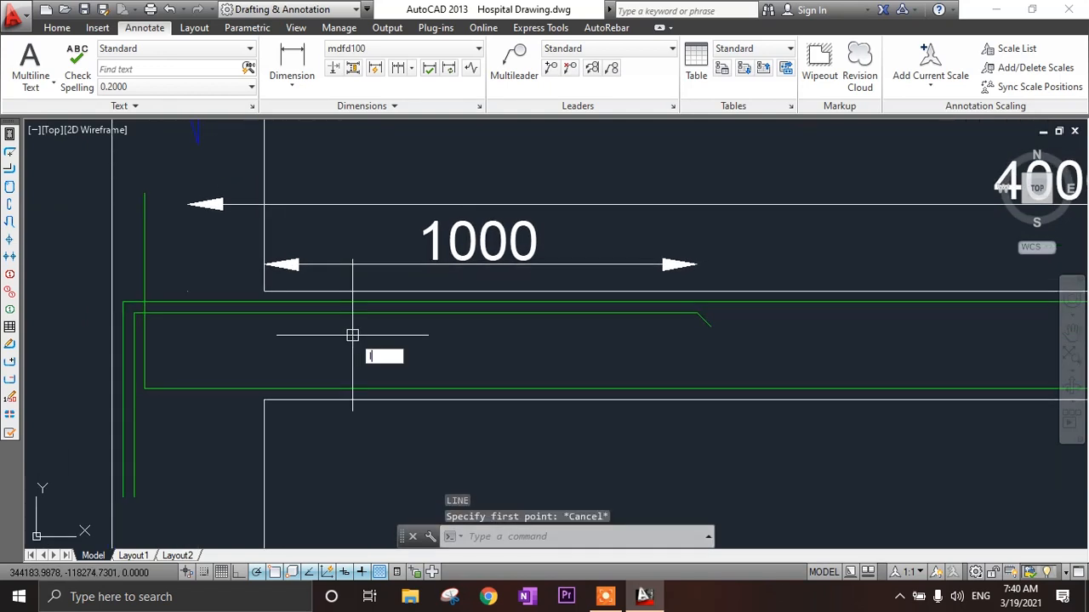
- Draw a 710 mm line along the beam's upper edge from the first column's inner face, continuing vertically down past the bottom bar
{"action": "key", "text": "Return"}
{"action": "scroll", "coordinate": [255, 289], "scroll_direction": "up", "scroll_amount": 2}
{"action": "left_click", "coordinate": [281, 297]}
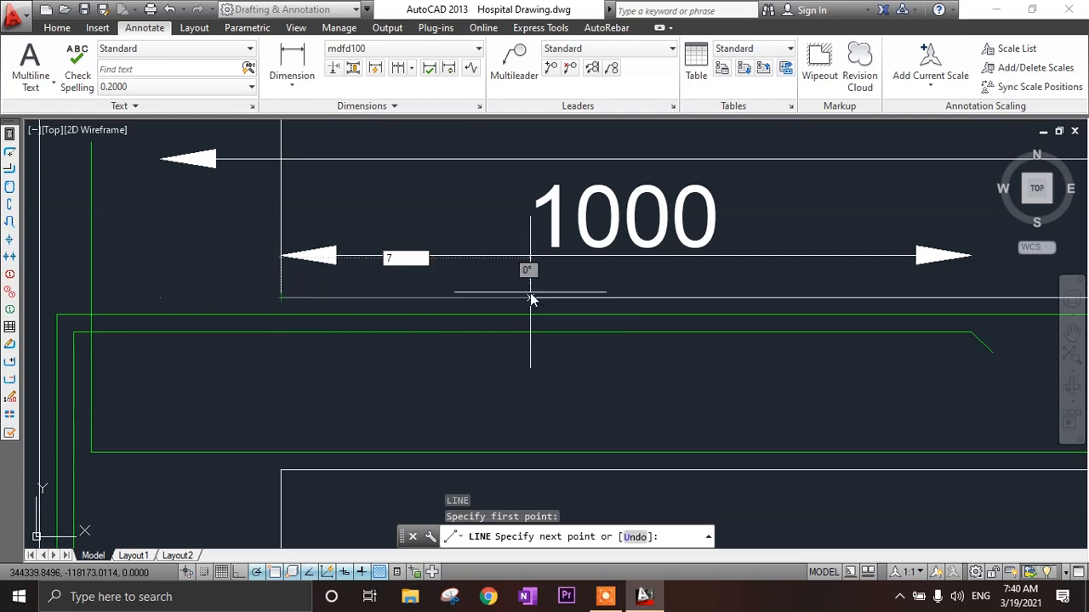
{"action": "type", "text": "710"}
{"action": "key", "text": "Return"}
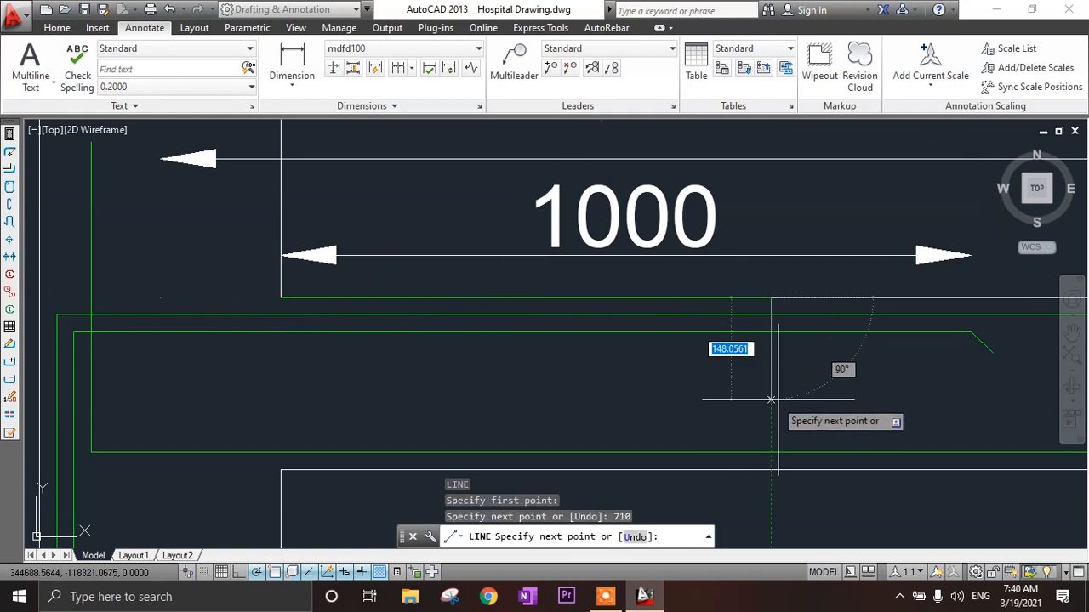
{"action": "scroll", "coordinate": [768, 459], "scroll_direction": "up", "scroll_amount": 2}
{"action": "left_click", "coordinate": [764, 467]}
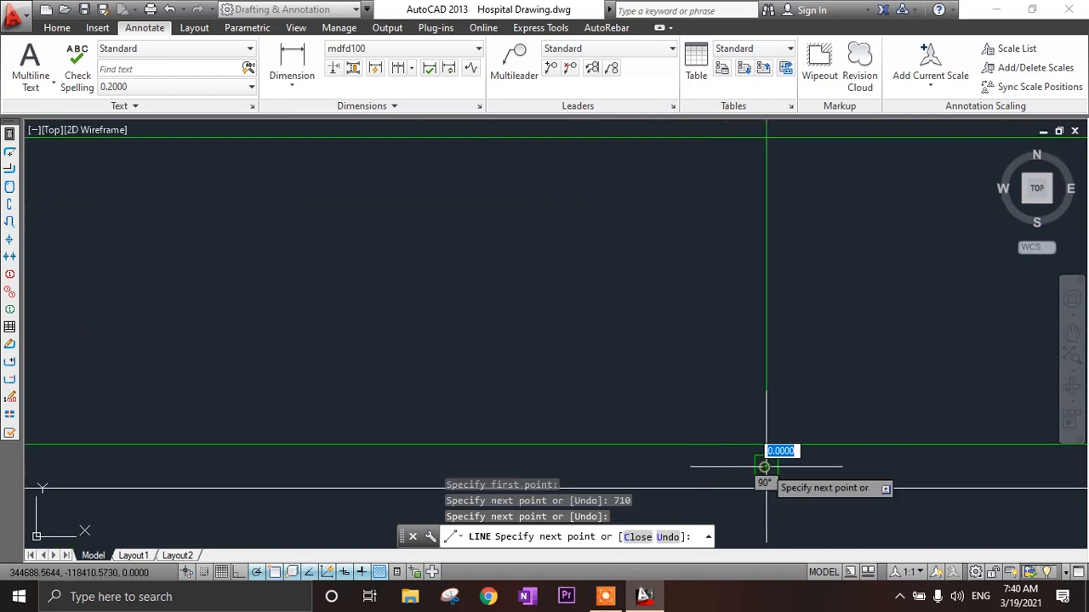
{"action": "key", "text": "Escape"}
- Shorten the vertical line's upper end to just below the beam's upper edge
{"action": "middle_click_drag", "start_coordinate": [773, 273], "coordinate": [761, 355]}
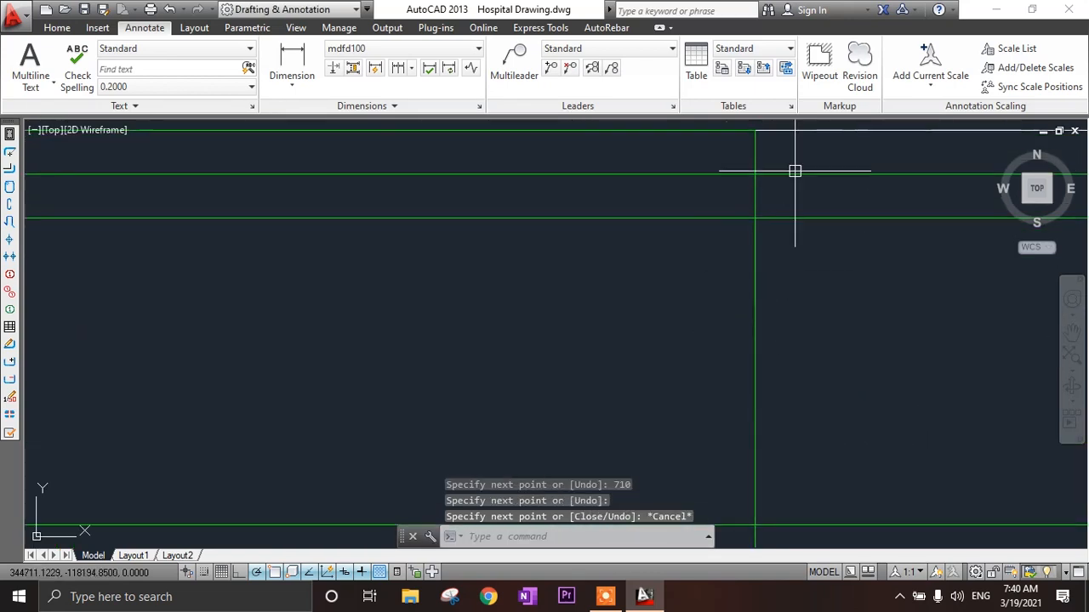
{"action": "left_click", "coordinate": [756, 150]}
{"action": "scroll", "coordinate": [762, 178], "scroll_direction": "up", "scroll_amount": 4}
{"action": "scroll", "coordinate": [760, 175], "scroll_direction": "down", "scroll_amount": 6}
{"action": "scroll", "coordinate": [758, 162], "scroll_direction": "up", "scroll_amount": 6}
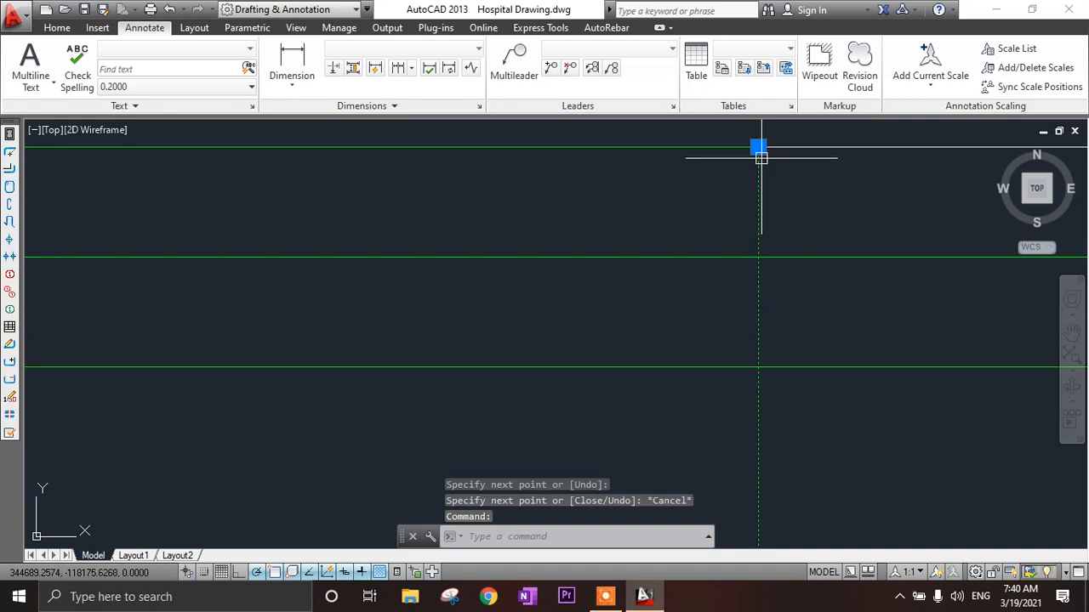
{"action": "left_click", "coordinate": [758, 150]}
{"action": "left_click", "coordinate": [759, 194]}
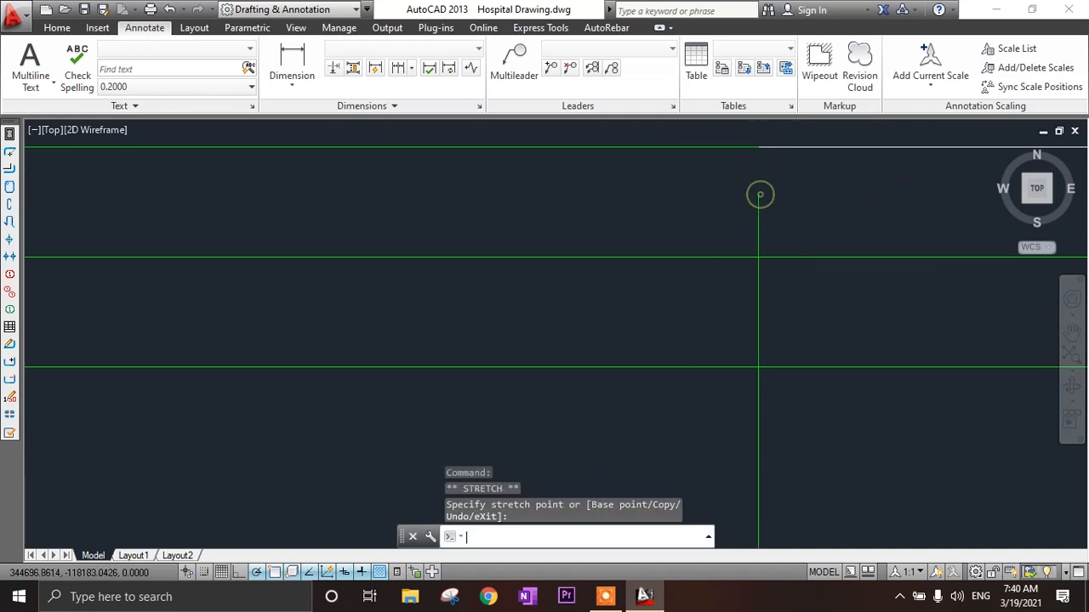
{"action": "key", "text": "Escape"}
- Delete the 710 mm horizontal helper line on the beam's upper edge
{"action": "scroll", "coordinate": [769, 195], "scroll_direction": "down", "scroll_amount": 3}
{"action": "left_click", "coordinate": [697, 176]}
{"action": "key", "text": "Delete"}
{"action": "scroll", "coordinate": [697, 210], "scroll_direction": "down", "scroll_amount": 3}
{"action": "scroll", "coordinate": [358, 137], "scroll_direction": "up", "scroll_amount": 3}
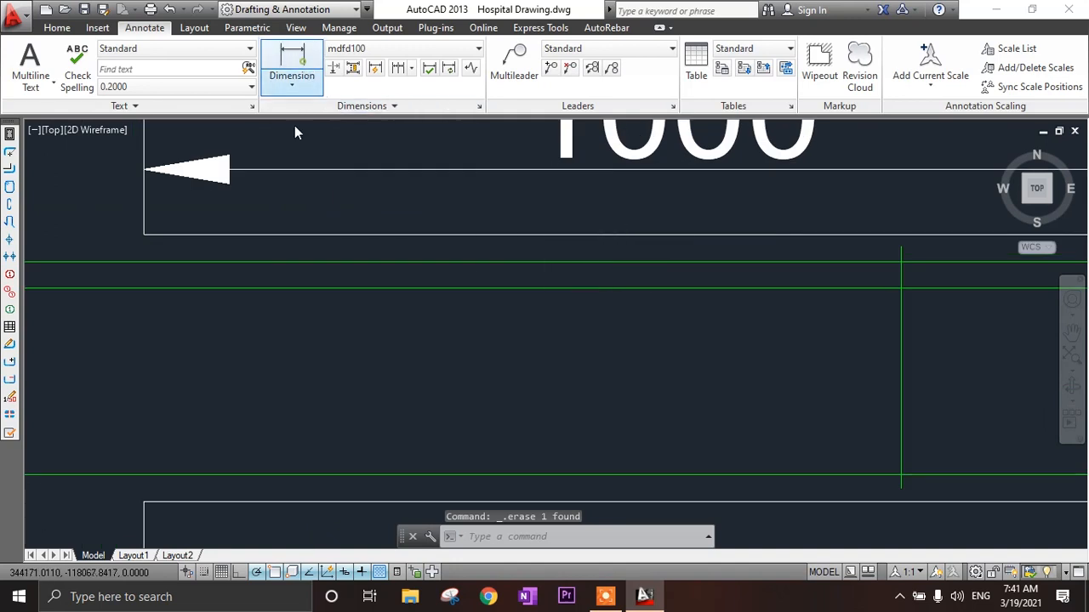
{"action": "left_click", "coordinate": [304, 76]}
{"action": "left_click", "coordinate": [143, 235]}
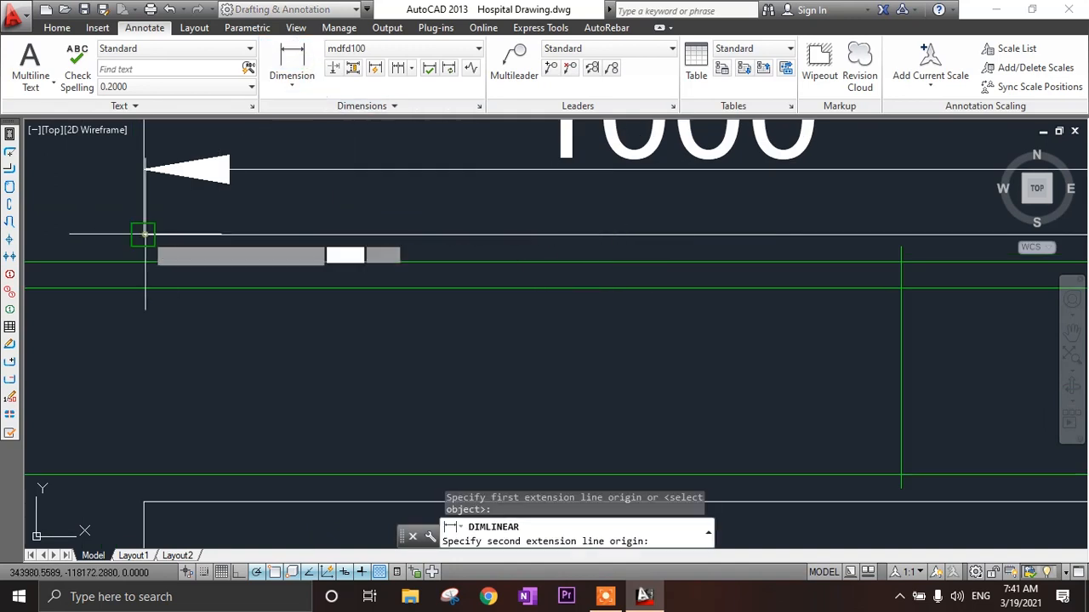
{"action": "left_click", "coordinate": [901, 235]}
{"action": "scroll", "coordinate": [900, 218], "scroll_direction": "down", "scroll_amount": 2}
{"action": "mouse_move", "coordinate": [901, 218]}
{"action": "middle_mouse_down"}
{"action": "mouse_move", "coordinate": [913, 232]}
{"action": "mouse_move", "coordinate": [895, 292]}
{"action": "middle_mouse_up"}
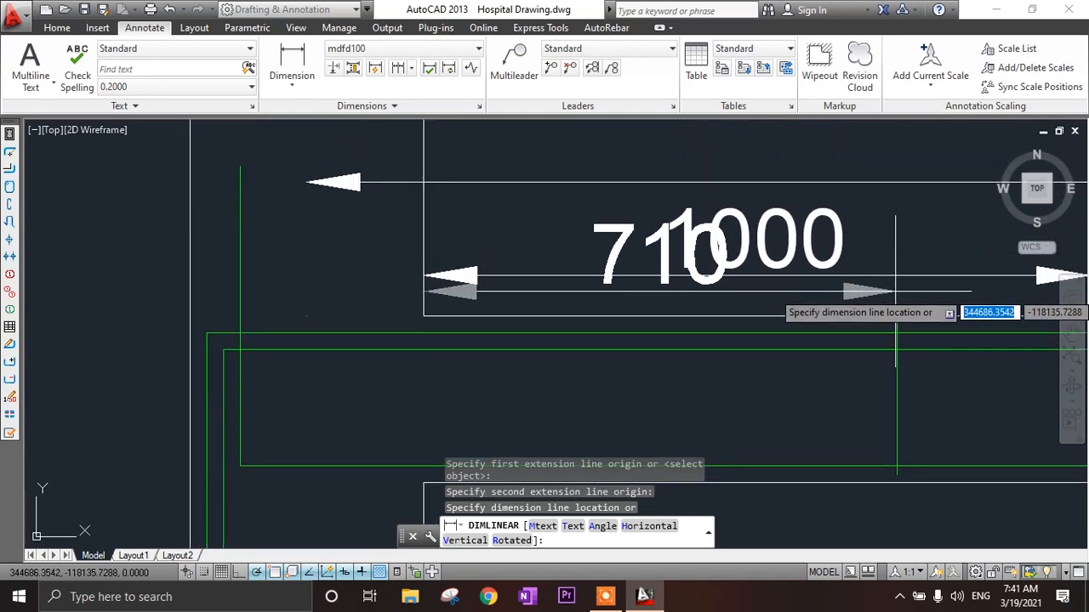
{"action": "middle_click_drag", "start_coordinate": [872, 326], "coordinate": [877, 132]}
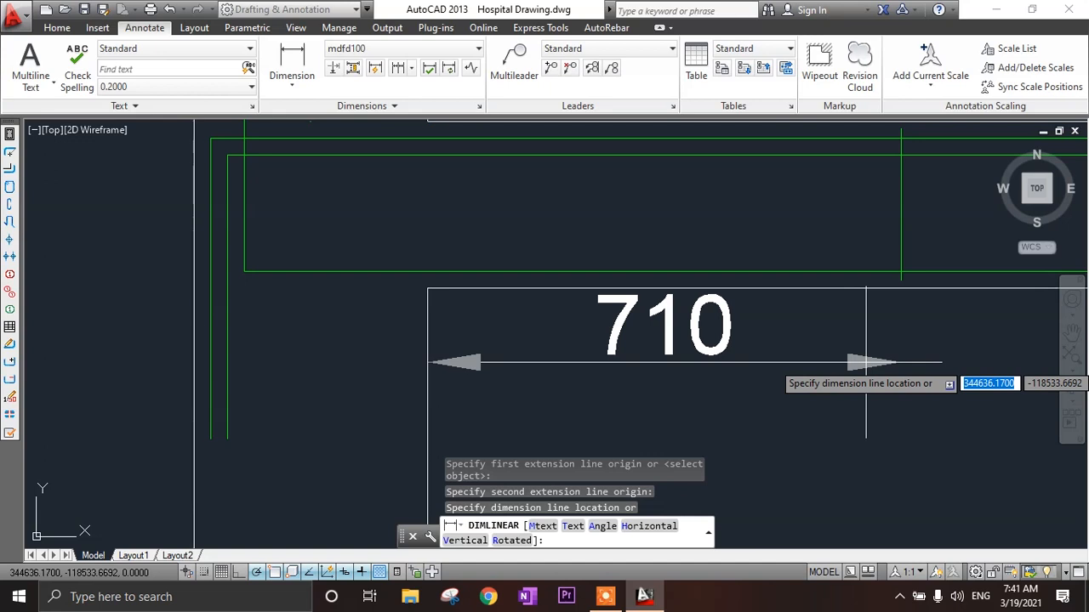
{"action": "scroll", "coordinate": [855, 349], "scroll_direction": "down", "scroll_amount": 3}
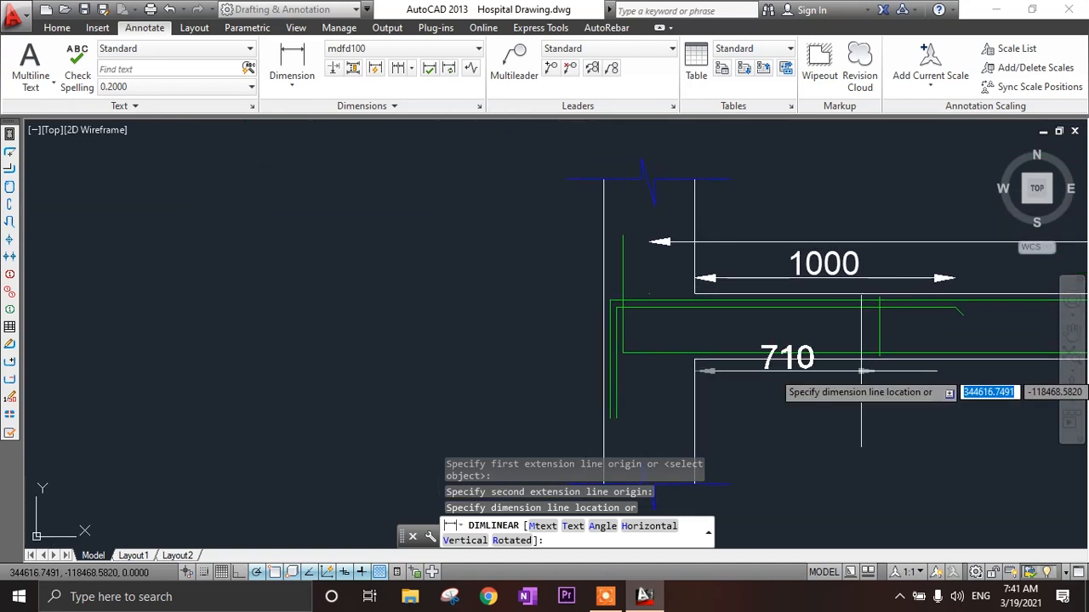
{"action": "key", "text": "Escape"}
- Move the span and extra top bar dimensions of both spans together, slightly higher above the beam's upper edge
{"action": "scroll", "coordinate": [855, 371], "scroll_direction": "down", "scroll_amount": 2}
{"action": "middle_click_drag", "start_coordinate": [856, 366], "coordinate": [418, 361]}
{"action": "left_click", "coordinate": [664, 247]}
{"action": "left_click", "coordinate": [599, 302]}
{"action": "middle_click_drag", "start_coordinate": [850, 303], "coordinate": [532, 303]}
{"action": "left_click", "coordinate": [916, 271]}
{"action": "left_click", "coordinate": [914, 301]}
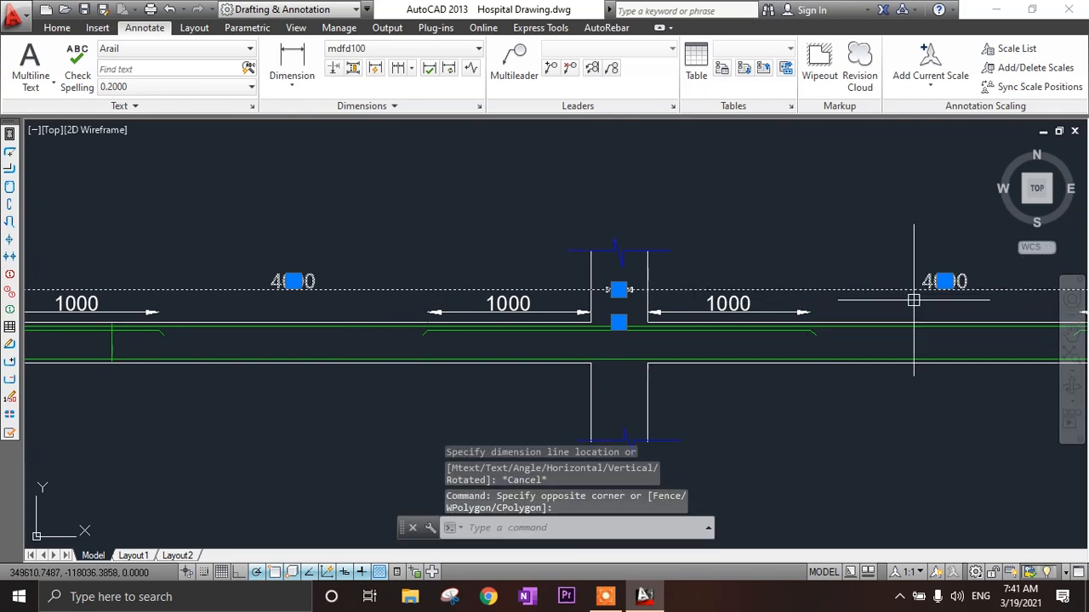
{"action": "scroll", "coordinate": [797, 323], "scroll_direction": "up", "scroll_amount": 4}
{"action": "left_click", "coordinate": [751, 273]}
{"action": "left_click", "coordinate": [584, 308]}
{"action": "scroll", "coordinate": [479, 308], "scroll_direction": "down", "scroll_amount": 3}
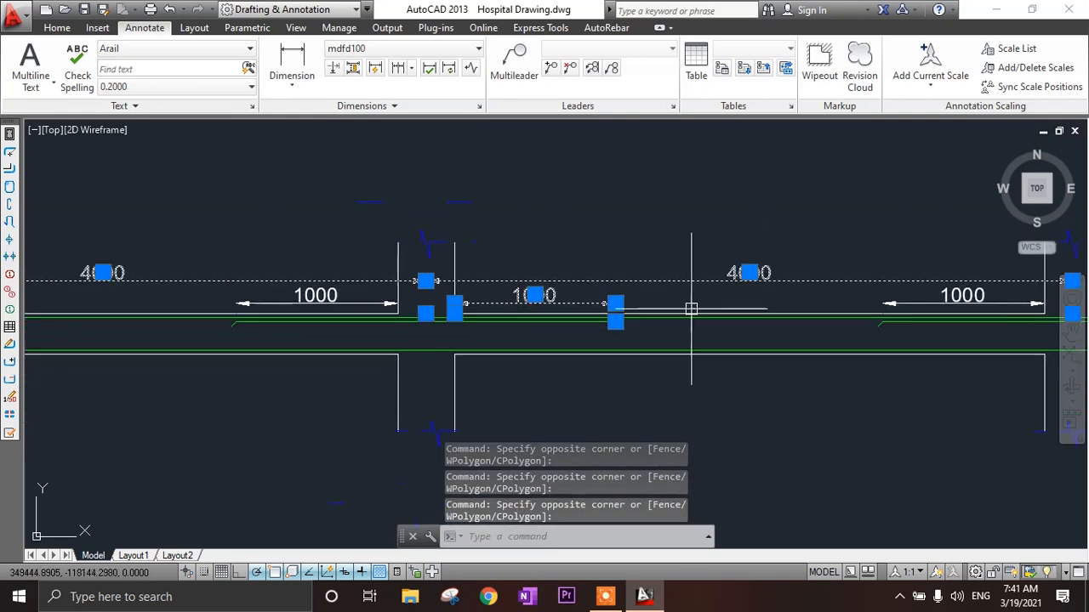
{"action": "scroll", "coordinate": [987, 291], "scroll_direction": "up", "scroll_amount": 3}
{"action": "left_click", "coordinate": [876, 318]}
{"action": "scroll", "coordinate": [877, 318], "scroll_direction": "down", "scroll_amount": 3}
{"action": "middle_click_drag", "start_coordinate": [639, 324], "coordinate": [909, 331]}
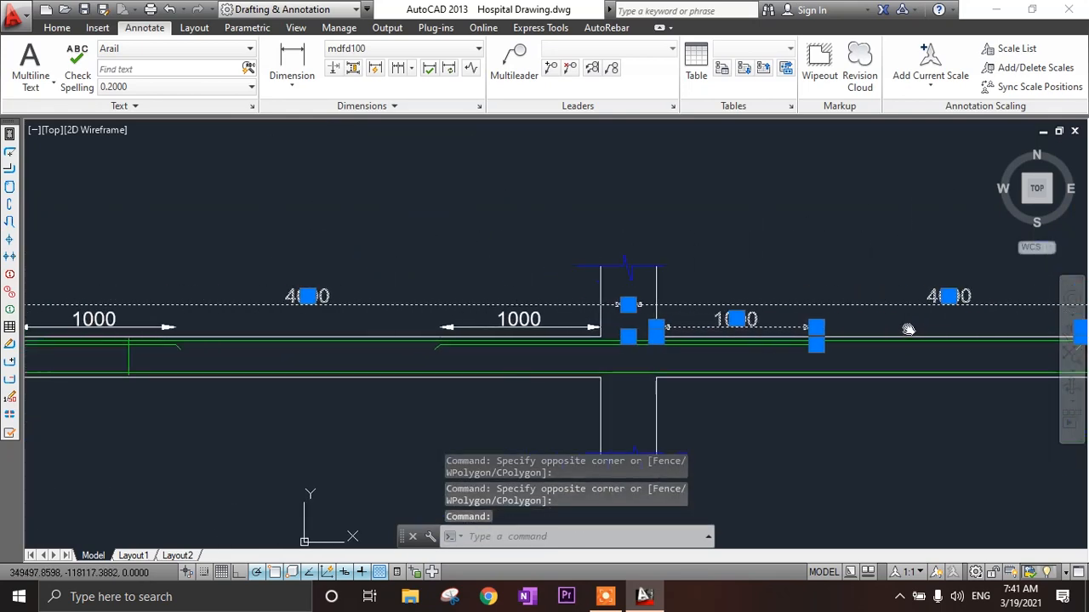
{"action": "scroll", "coordinate": [478, 322], "scroll_direction": "up", "scroll_amount": 3}
{"action": "left_click", "coordinate": [553, 316]}
{"action": "scroll", "coordinate": [603, 315], "scroll_direction": "down", "scroll_amount": 3}
{"action": "scroll", "coordinate": [489, 347], "scroll_direction": "up", "scroll_amount": 4}
{"action": "mouse_move", "coordinate": [215, 340]}
{"action": "middle_mouse_down"}
{"action": "mouse_move", "coordinate": [489, 347]}
{"action": "mouse_move", "coordinate": [598, 334]}
{"action": "middle_mouse_up"}
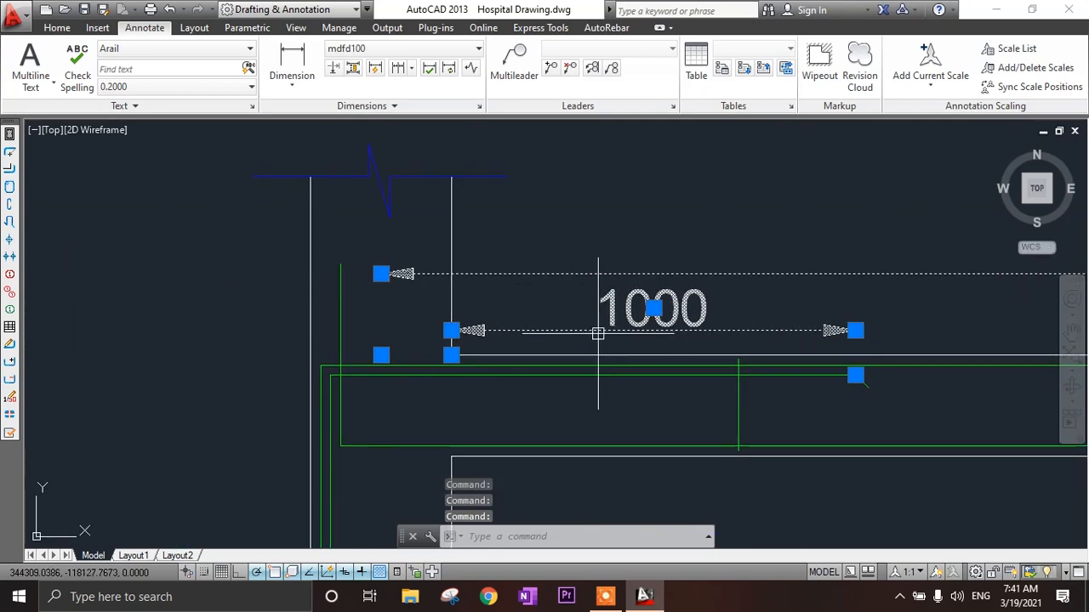
{"action": "type", "text": "m"}
{"action": "key", "text": "Return"}
{"action": "scroll", "coordinate": [459, 357], "scroll_direction": "up", "scroll_amount": 3}
{"action": "left_click", "coordinate": [447, 355]}
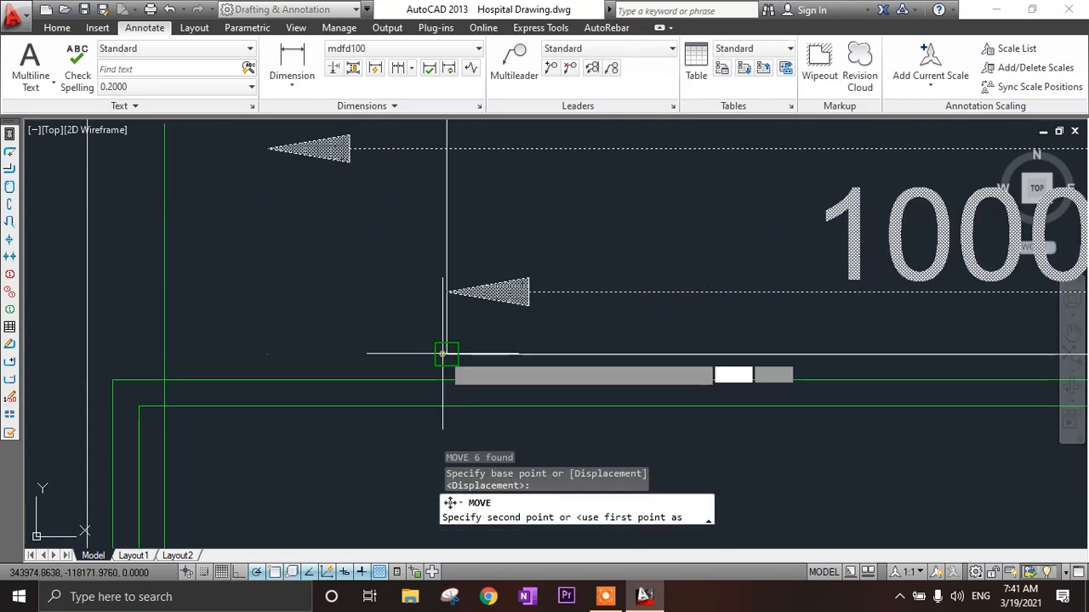
{"action": "left_click", "coordinate": [445, 259]}
{"action": "scroll", "coordinate": [442, 296], "scroll_direction": "down", "scroll_amount": 5}
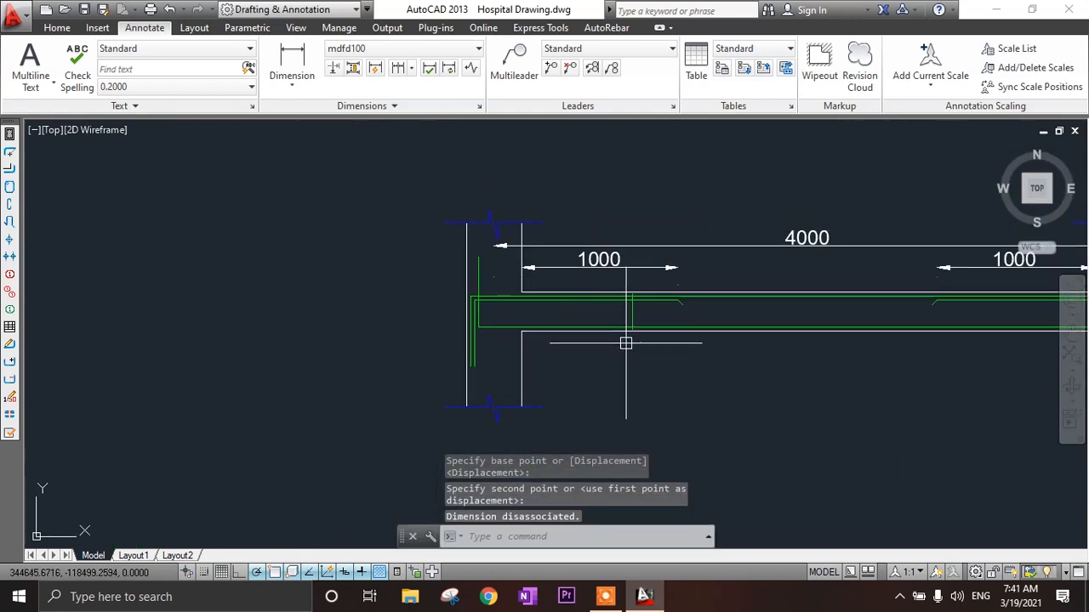
- Dimension the horizontal distance from the first column's inner face to the vertical green line, placed between the extra top bar dimension and the beam
{"action": "scroll", "coordinate": [603, 334], "scroll_direction": "down", "scroll_amount": 3}
{"action": "scroll", "coordinate": [571, 324], "scroll_direction": "up", "scroll_amount": 6}
{"action": "left_click", "coordinate": [292, 59]}
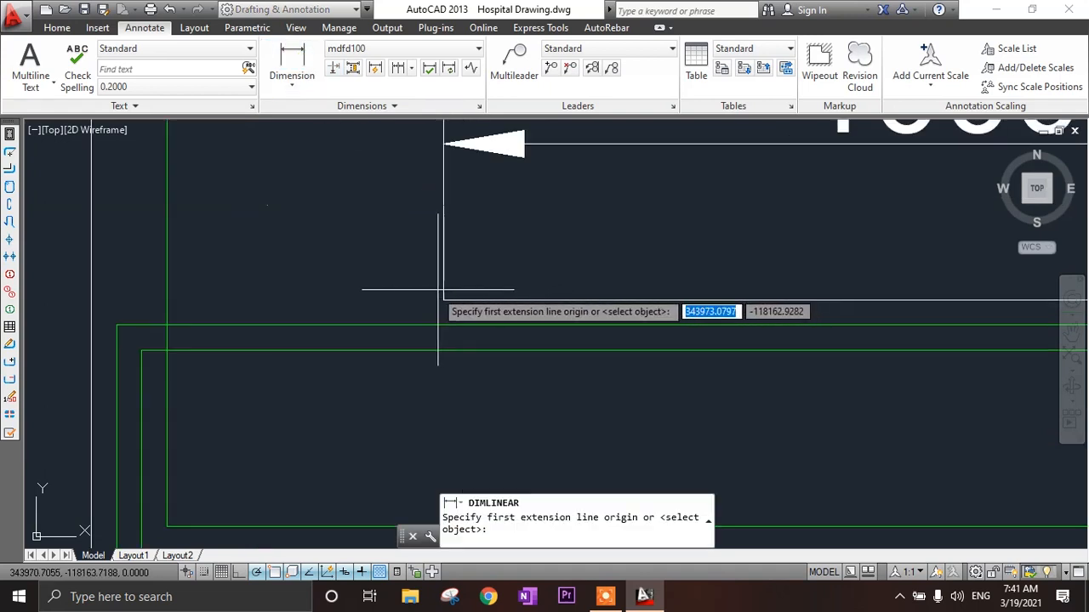
{"action": "left_click", "coordinate": [442, 298]}
{"action": "scroll", "coordinate": [445, 292], "scroll_direction": "down", "scroll_amount": 2}
{"action": "scroll", "coordinate": [639, 337], "scroll_direction": "up", "scroll_amount": 2}
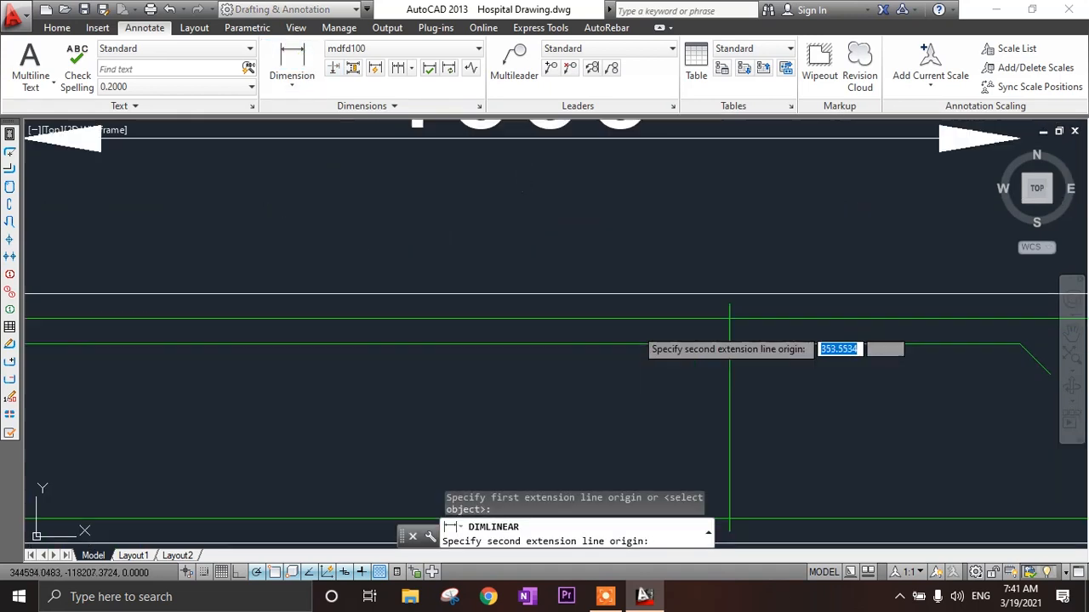
{"action": "left_click", "coordinate": [729, 319]}
{"action": "scroll", "coordinate": [729, 306], "scroll_direction": "down", "scroll_amount": 2}
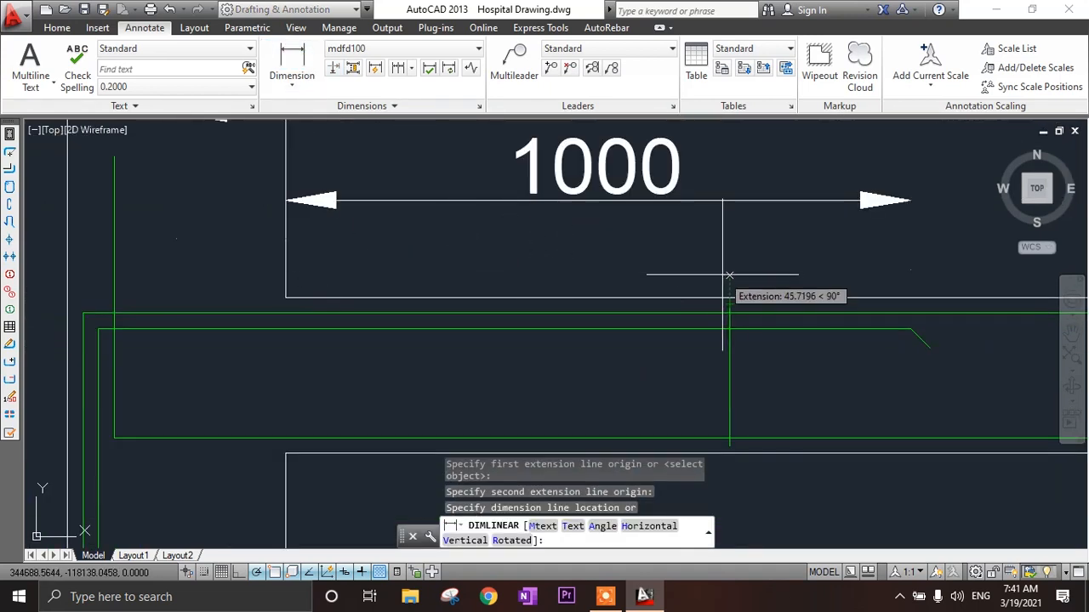
{"action": "left_click", "coordinate": [727, 277]}
{"action": "scroll", "coordinate": [705, 274], "scroll_direction": "down", "scroll_amount": 3}
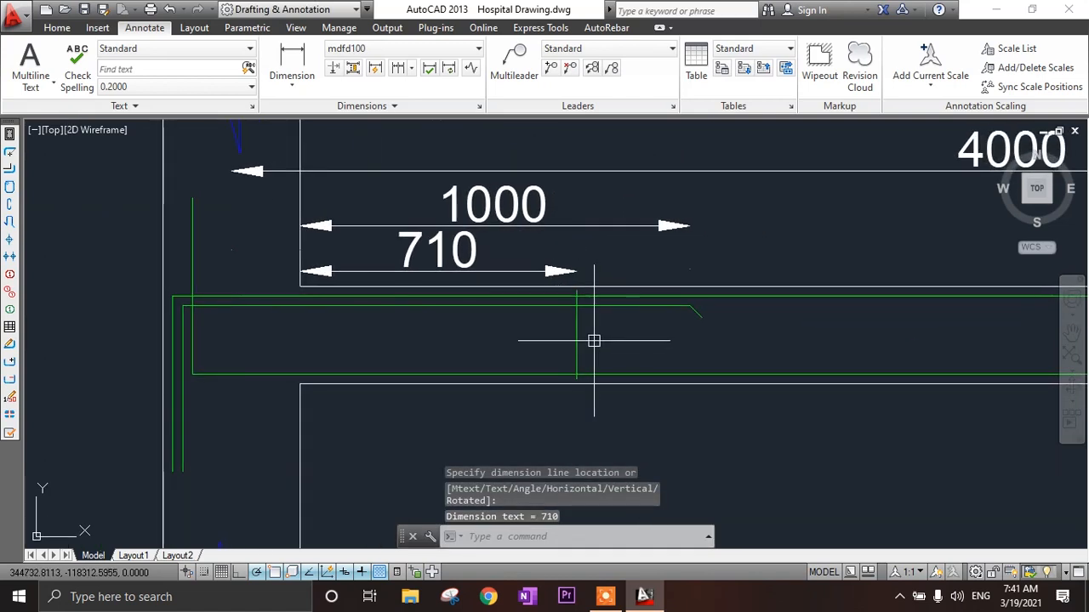
{"action": "left_click", "coordinate": [594, 336]}
{"action": "left_click", "coordinate": [549, 344]}
{"action": "left_click", "coordinate": [449, 252]}
{"action": "scroll", "coordinate": [394, 295], "scroll_direction": "down", "scroll_amount": 3}
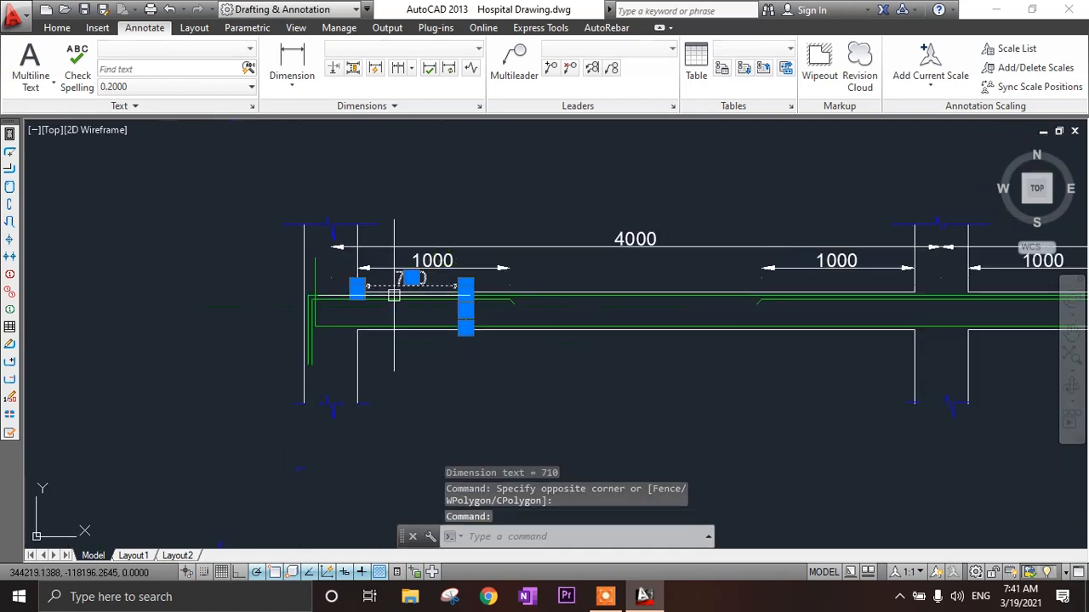
{"action": "middle_click_drag", "start_coordinate": [621, 356], "coordinate": [608, 371]}
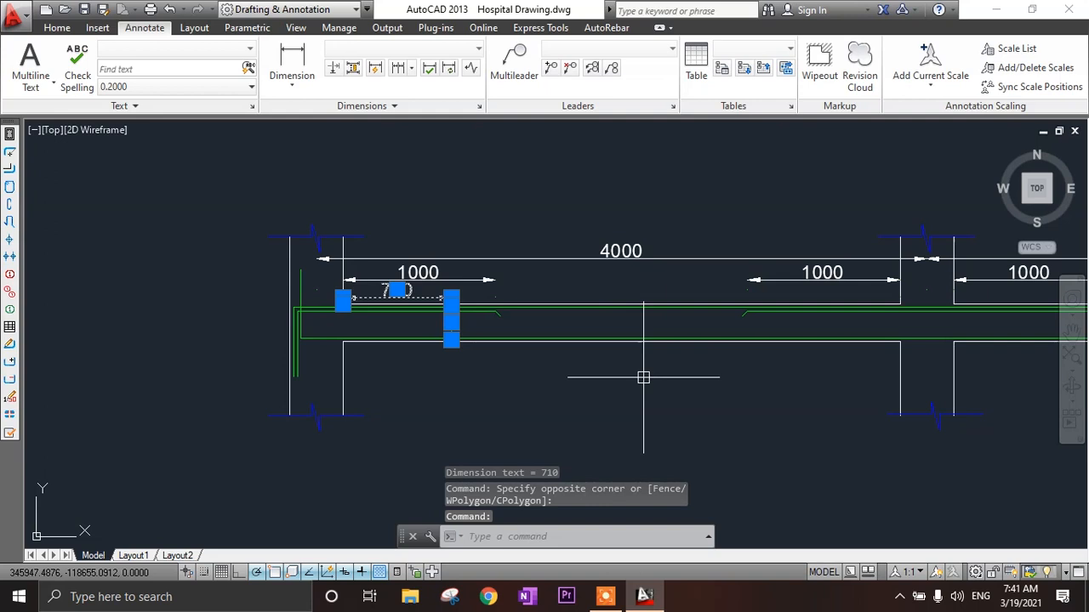
{"action": "key", "text": "Escape"}
- Draw a 710 mm line along the first span's upper edge from the second column's face towards midspan
{"action": "scroll", "coordinate": [802, 325], "scroll_direction": "up", "scroll_amount": 2}
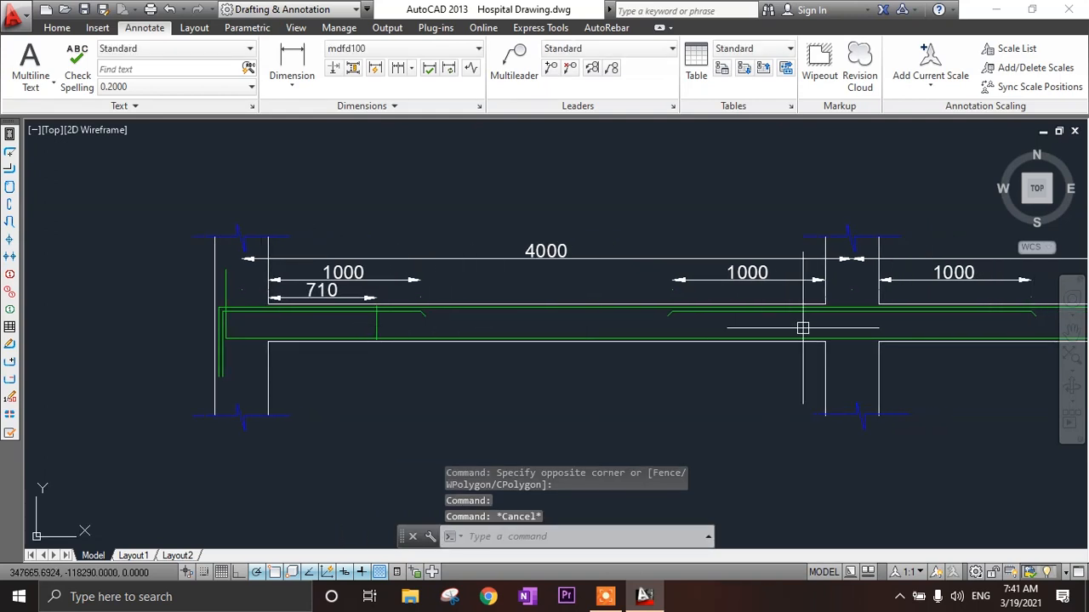
{"action": "key", "text": "Return"}
{"action": "scroll", "coordinate": [827, 255], "scroll_direction": "up", "scroll_amount": 4}
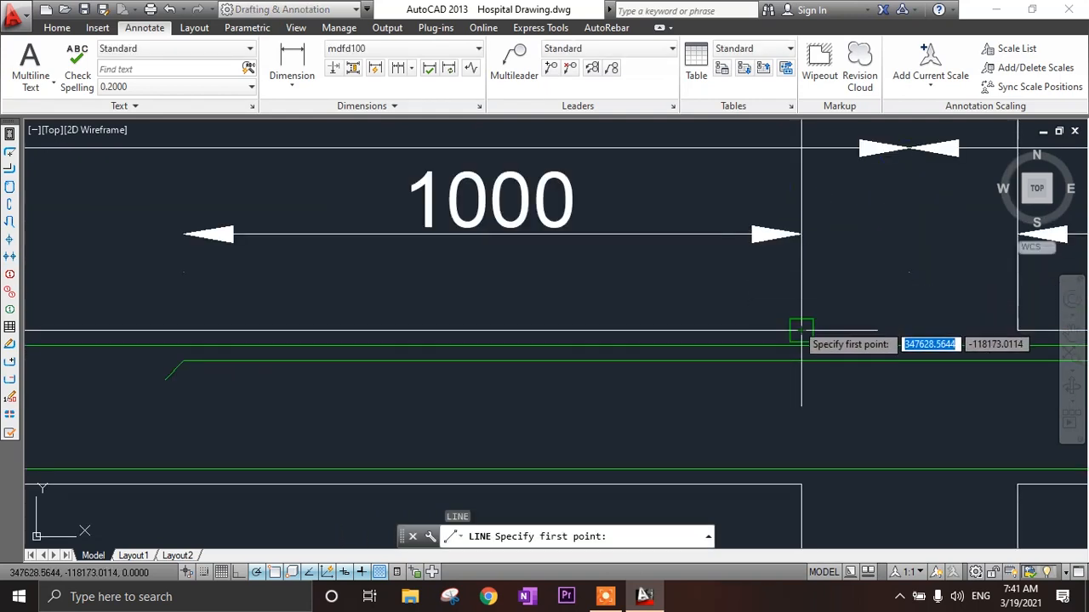
{"action": "left_click", "coordinate": [800, 330]}
{"action": "type", "text": "710"}
{"action": "key", "text": "Return"}
{"action": "scroll", "coordinate": [505, 412], "scroll_direction": "down", "scroll_amount": 2}
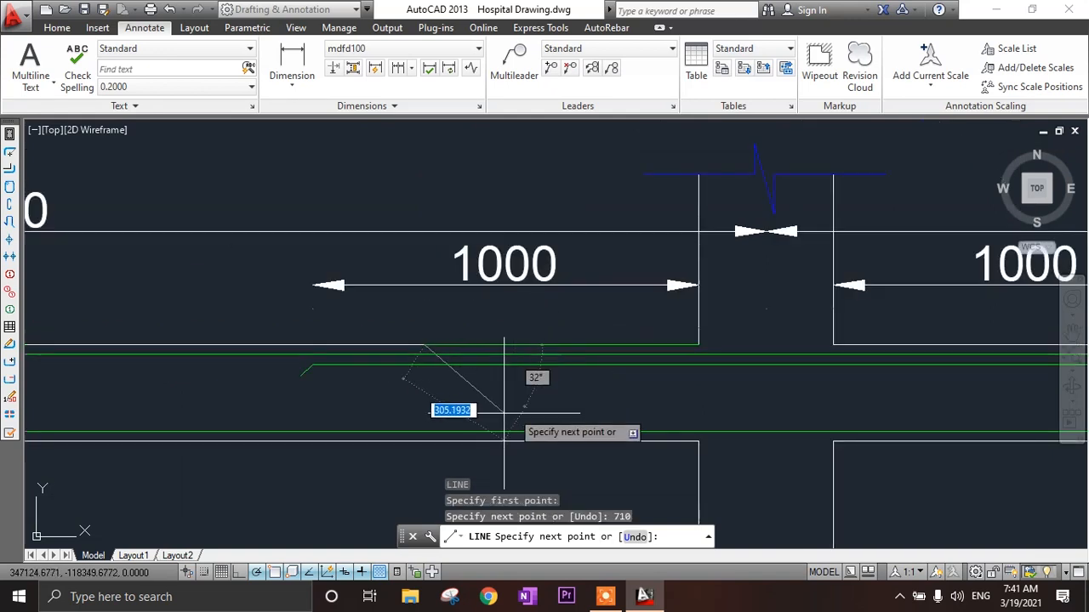
{"action": "scroll", "coordinate": [429, 421], "scroll_direction": "up", "scroll_amount": 4}
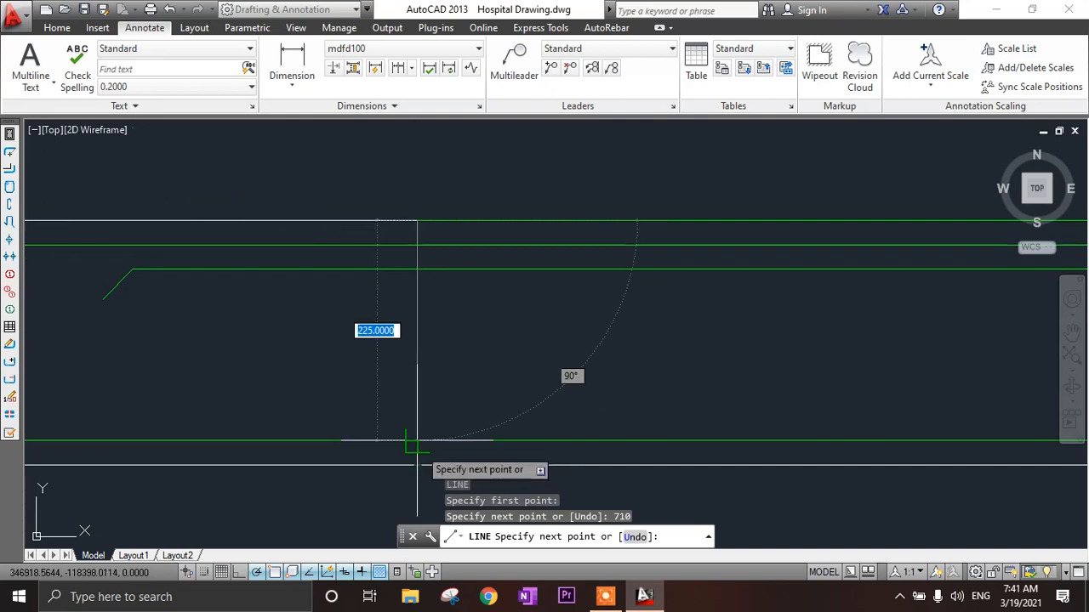
{"action": "key", "text": "Escape"}
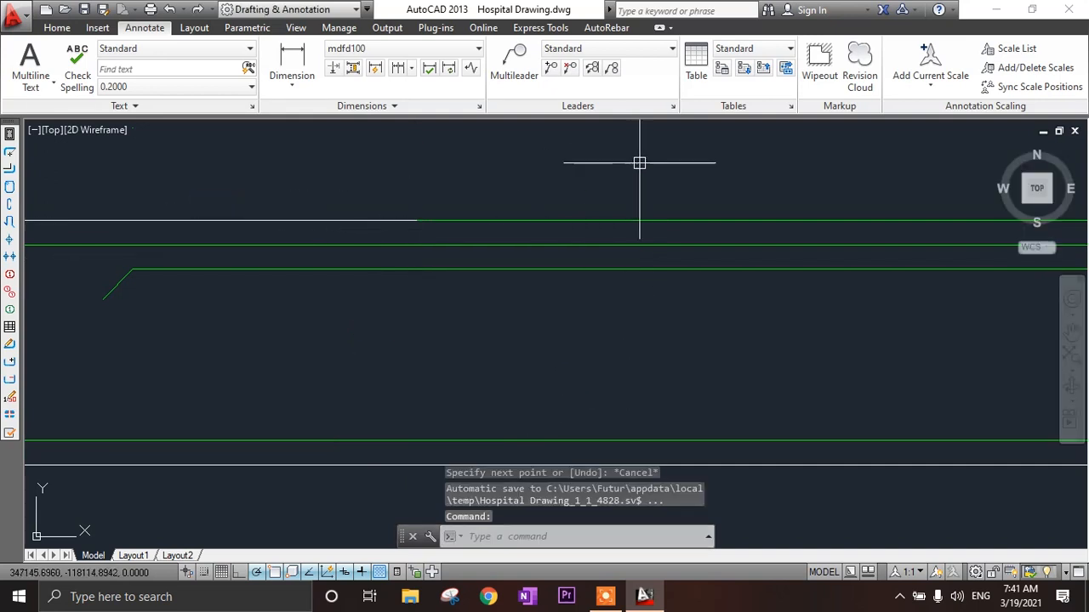
- Delete the 710 mm line beside the second column on the beam's upper edge
{"action": "left_click", "coordinate": [553, 224]}
{"action": "key", "text": "Delete"}
{"action": "scroll", "coordinate": [618, 256], "scroll_direction": "down", "scroll_amount": 6}
{"action": "middle_click_drag", "start_coordinate": [621, 257], "coordinate": [797, 311]}
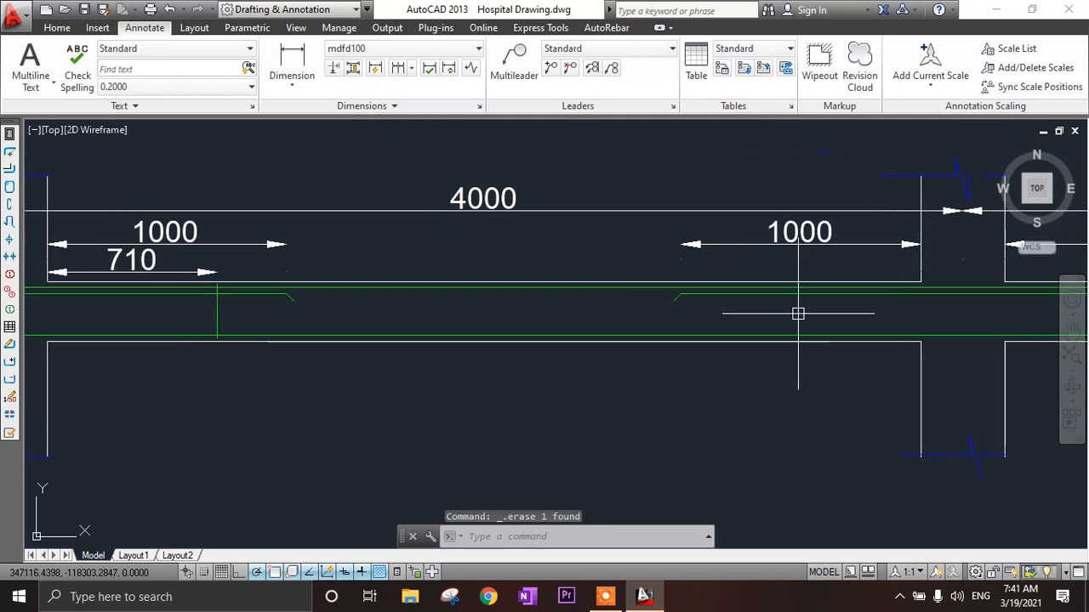
{"action": "left_click", "coordinate": [309, 65]}
{"action": "key", "text": "Escape"}
- Draw a helper line along the first span's lower edge between the inner faces of its two columns
{"action": "middle_click_drag", "start_coordinate": [355, 267], "coordinate": [451, 267]}
{"action": "type", "text": "l"}
{"action": "key", "text": "Return"}
{"action": "scroll", "coordinate": [160, 365], "scroll_direction": "up", "scroll_amount": 4}
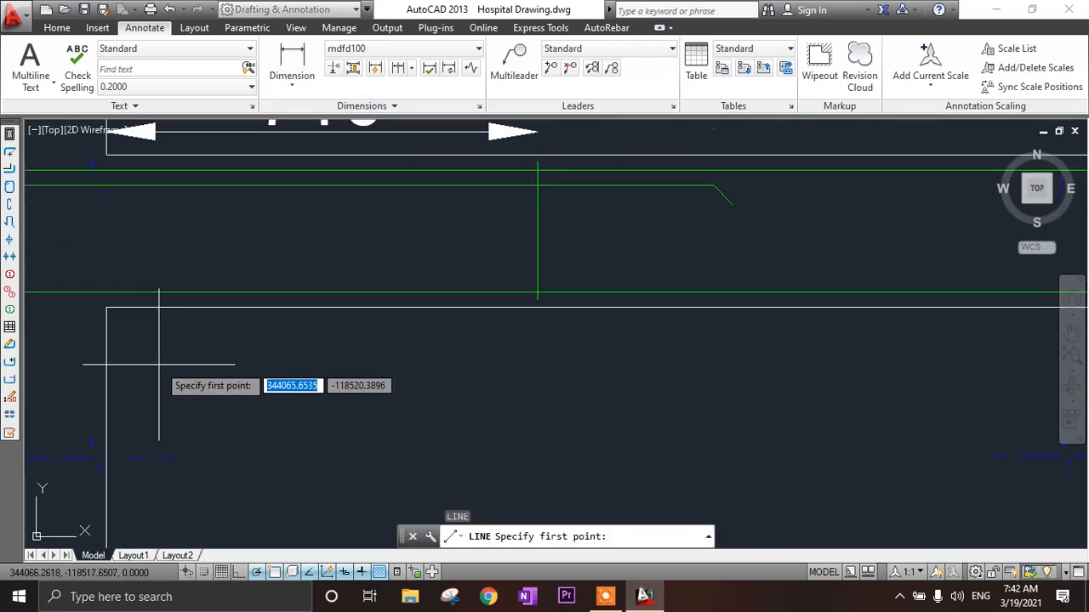
{"action": "left_click", "coordinate": [106, 308]}
{"action": "scroll", "coordinate": [105, 311], "scroll_direction": "down", "scroll_amount": 4}
{"action": "scroll", "coordinate": [963, 320], "scroll_direction": "up", "scroll_amount": 4}
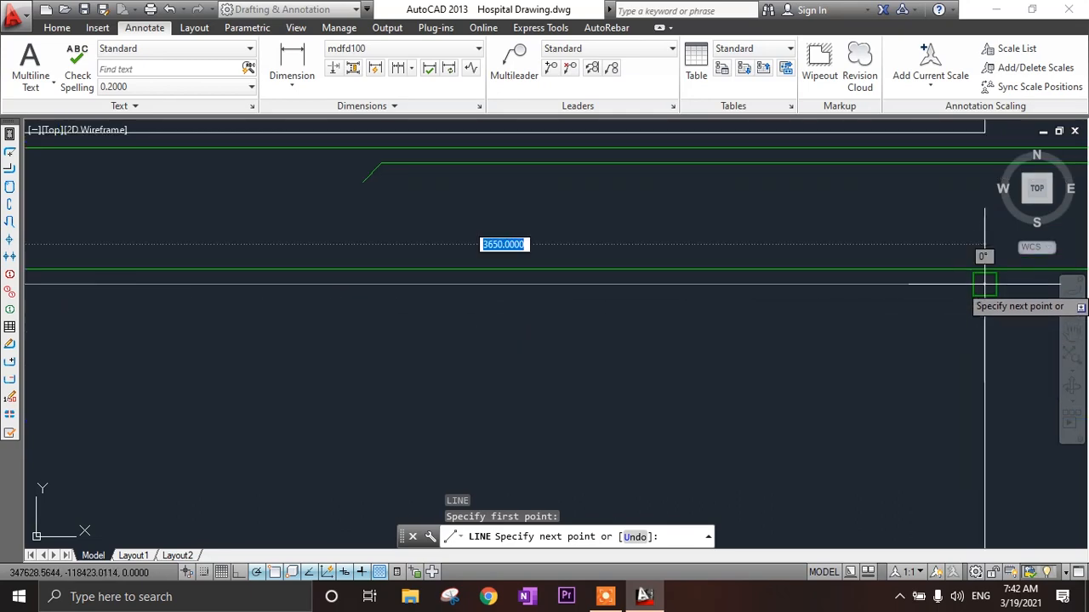
{"action": "left_click", "coordinate": [984, 285]}
{"action": "scroll", "coordinate": [944, 327], "scroll_direction": "down", "scroll_amount": 6}
{"action": "key", "text": "Escape"}
- Mirror the vertical green line and its 710 dimension about the vertical axis through the helper line's midpoint, keeping the originals
{"action": "scroll", "coordinate": [551, 321], "scroll_direction": "up", "scroll_amount": 6}
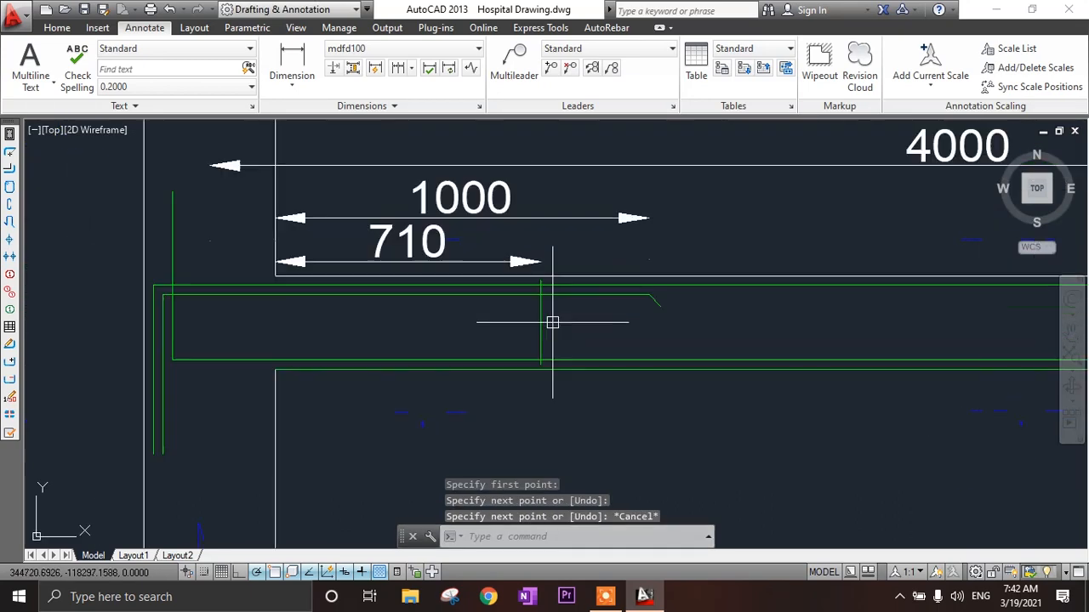
{"action": "left_click", "coordinate": [561, 316]}
{"action": "left_click", "coordinate": [462, 332]}
{"action": "left_click", "coordinate": [417, 225]}
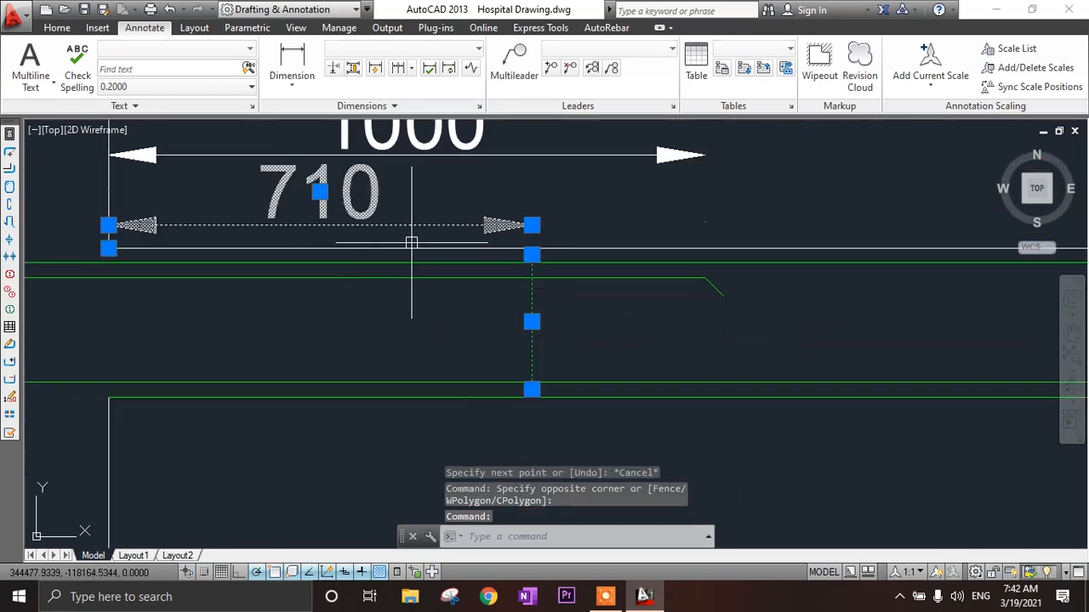
{"action": "scroll", "coordinate": [418, 243], "scroll_direction": "down", "scroll_amount": 4}
{"action": "type", "text": "mi"}
{"action": "key", "text": "Return"}
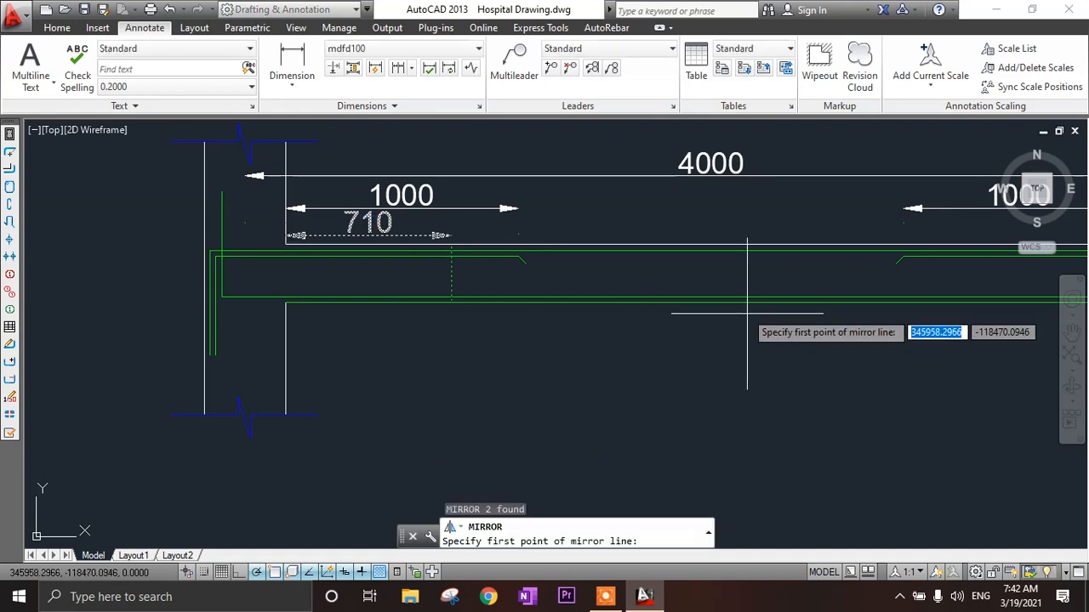
{"action": "left_click", "coordinate": [702, 302]}
{"action": "left_click", "coordinate": [704, 273]}
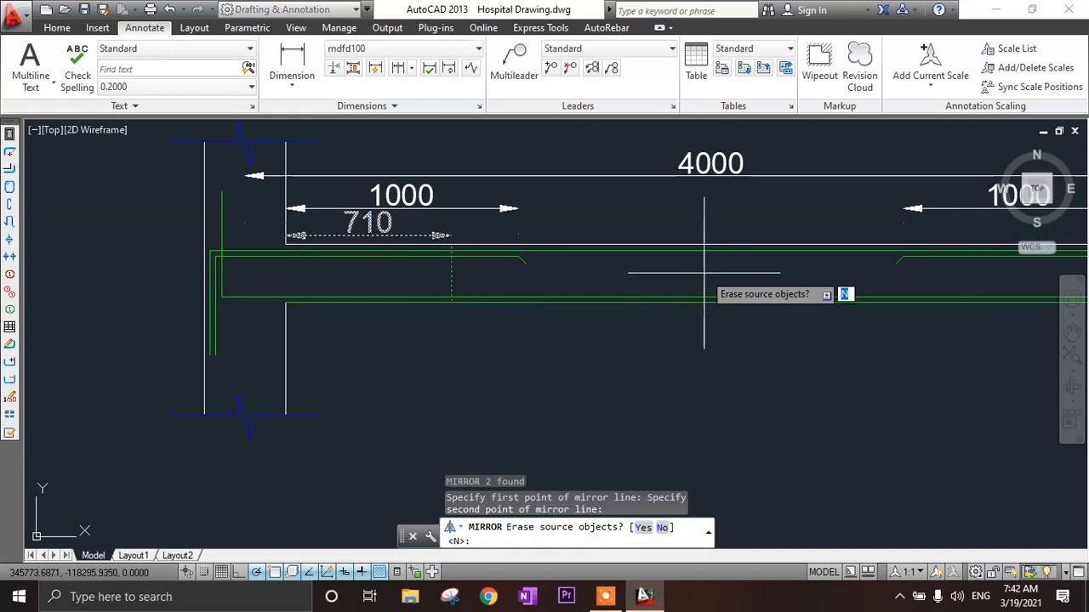
{"action": "key", "text": "Return"}
- Delete the helper line along the first span's lower edge
{"action": "scroll", "coordinate": [700, 282], "scroll_direction": "down", "scroll_amount": 2}
{"action": "scroll", "coordinate": [830, 296], "scroll_direction": "up", "scroll_amount": 2}
{"action": "left_click", "coordinate": [800, 296]}
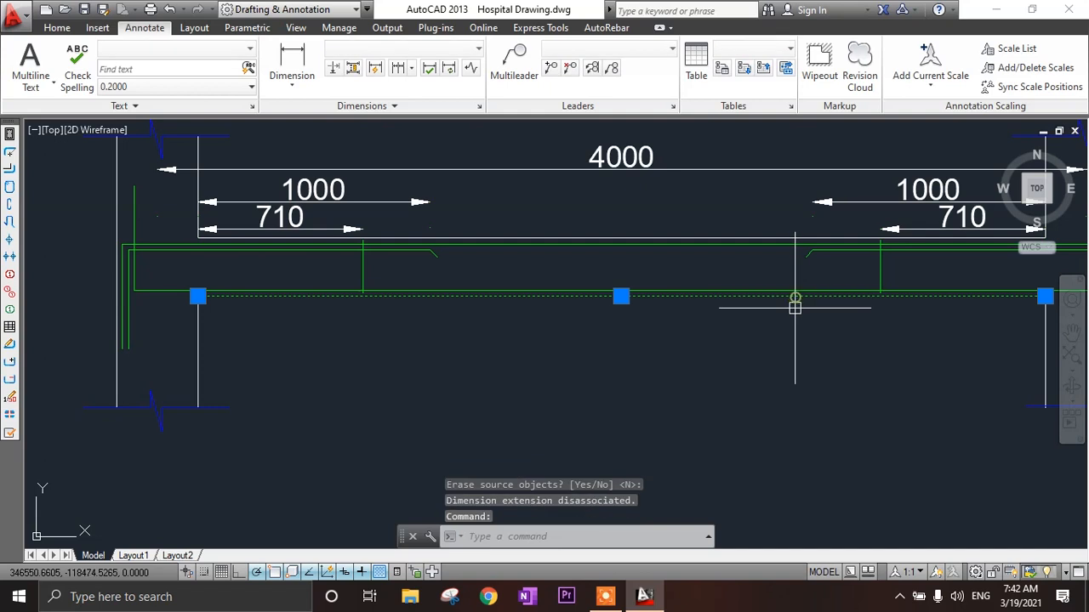
{"action": "key", "text": "Delete"}
{"action": "scroll", "coordinate": [795, 308], "scroll_direction": "down", "scroll_amount": 2}
{"action": "scroll", "coordinate": [930, 284], "scroll_direction": "up", "scroll_amount": 3}
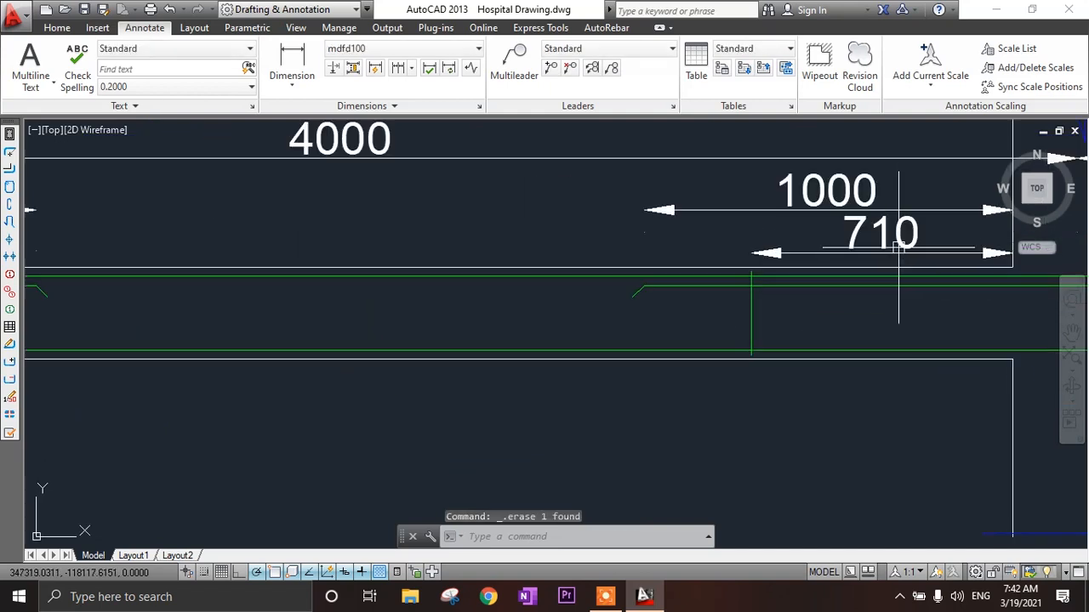
{"action": "left_click", "coordinate": [742, 334]}
{"action": "scroll", "coordinate": [731, 344], "scroll_direction": "down", "scroll_amount": 3}
{"action": "scroll", "coordinate": [632, 354], "scroll_direction": "up", "scroll_amount": 2}
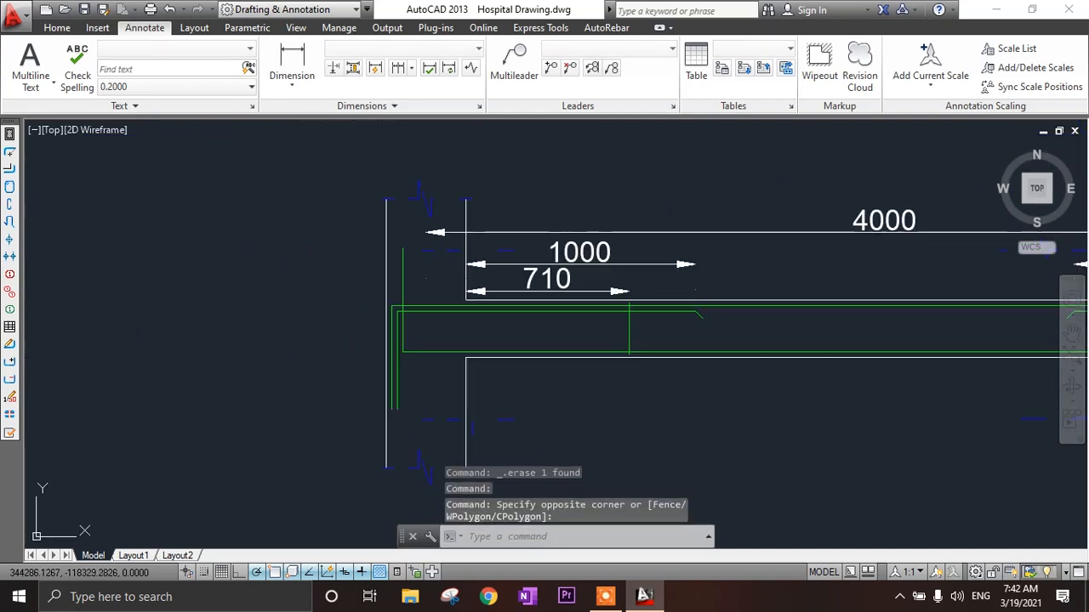
{"action": "scroll", "coordinate": [534, 319], "scroll_direction": "up", "scroll_amount": 2}
{"action": "left_click", "coordinate": [553, 266]}
{"action": "left_click", "coordinate": [677, 340]}
{"action": "left_click", "coordinate": [677, 340]}
{"action": "left_click", "coordinate": [682, 340]}
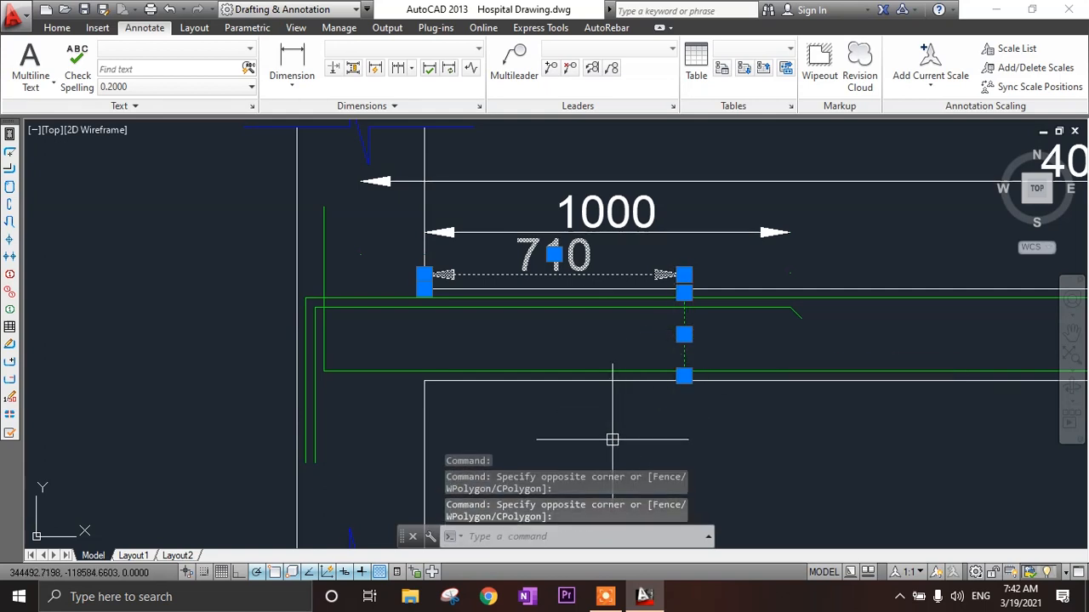
{"action": "key", "text": "Escape"}
- Draw a vertical green stirrup line across the beam depth inside the 710 mm zone beside the first column
{"action": "mouse_move", "coordinate": [612, 440]}
{"action": "middle_mouse_down"}
{"action": "mouse_move", "coordinate": [452, 434]}
{"action": "mouse_move", "coordinate": [555, 466]}
{"action": "middle_mouse_up"}
{"action": "scroll", "coordinate": [411, 391], "scroll_direction": "up", "scroll_amount": 4}
{"action": "middle_click_drag", "start_coordinate": [414, 385], "coordinate": [441, 388]}
{"action": "scroll", "coordinate": [400, 360], "scroll_direction": "down", "scroll_amount": 2}
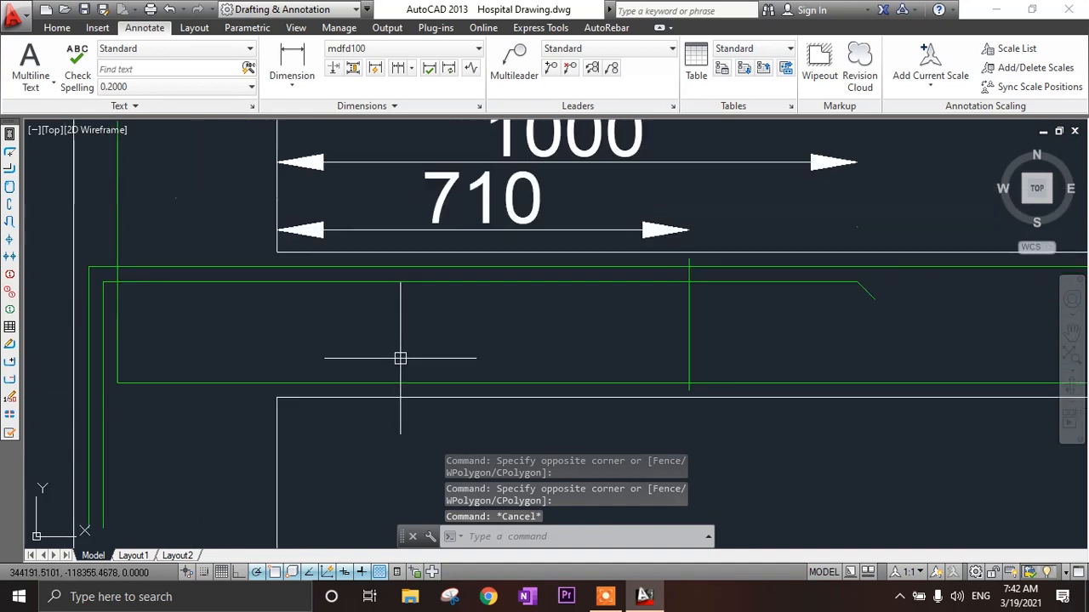
{"action": "key", "text": "Return"}
{"action": "scroll", "coordinate": [377, 323], "scroll_direction": "up", "scroll_amount": 2}
{"action": "scroll", "coordinate": [458, 279], "scroll_direction": "down", "scroll_amount": 1}
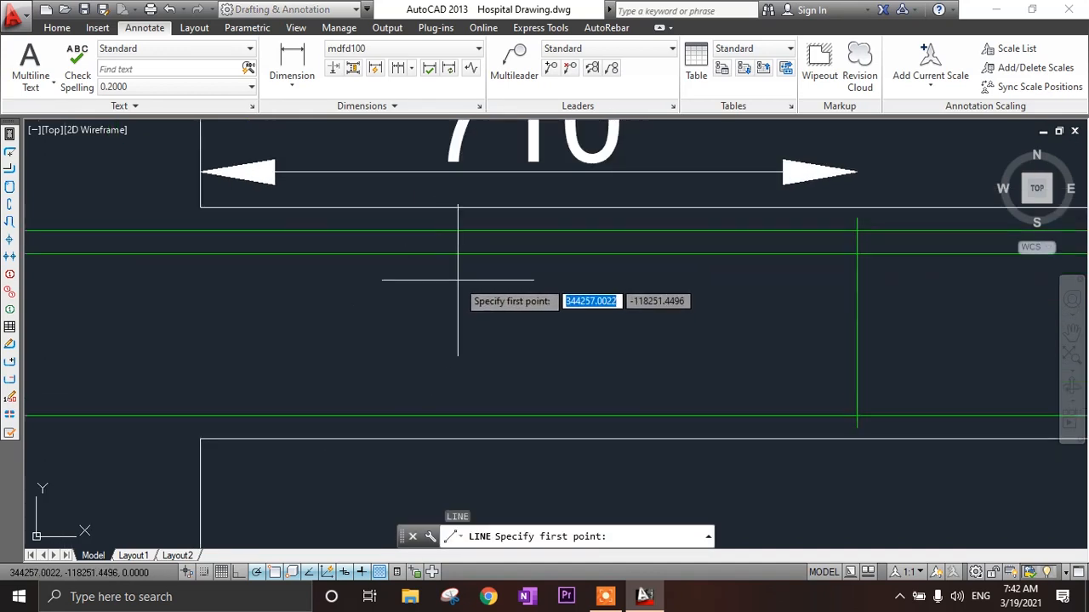
{"action": "scroll", "coordinate": [553, 218], "scroll_direction": "up", "scroll_amount": 2}
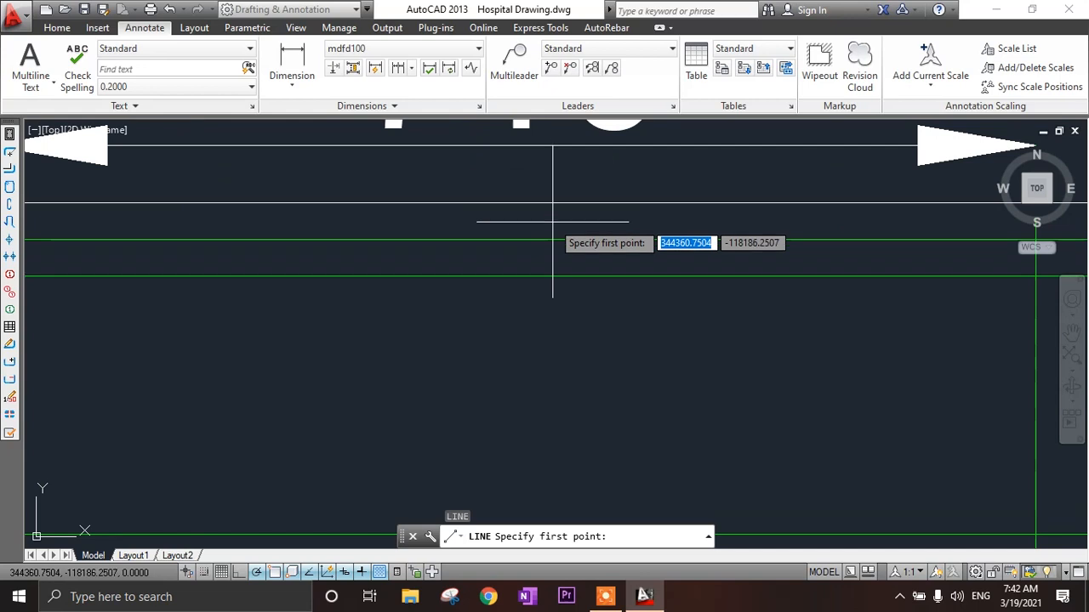
{"action": "left_click", "coordinate": [552, 224]}
{"action": "middle_click_drag", "start_coordinate": [549, 367], "coordinate": [559, 254]}
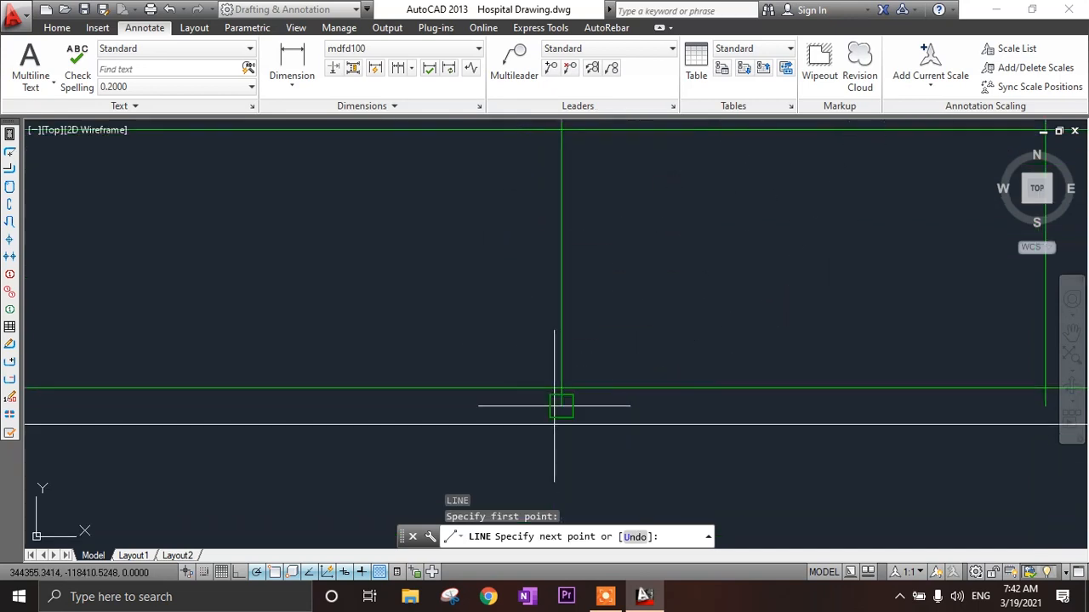
{"action": "scroll", "coordinate": [555, 414], "scroll_direction": "down", "scroll_amount": 3}
{"action": "key", "text": "Escape"}
- Offset the new stirrup line three times toward the first column at 100 mm spacing
{"action": "type", "text": "o"}
{"action": "key", "text": "Return"}
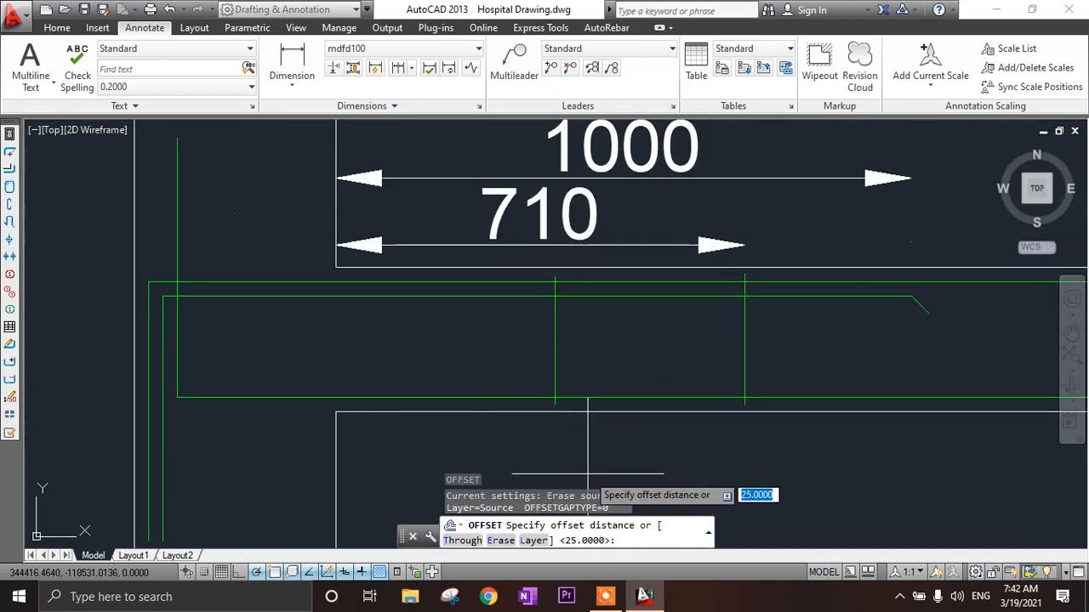
{"action": "key", "text": "Return"}
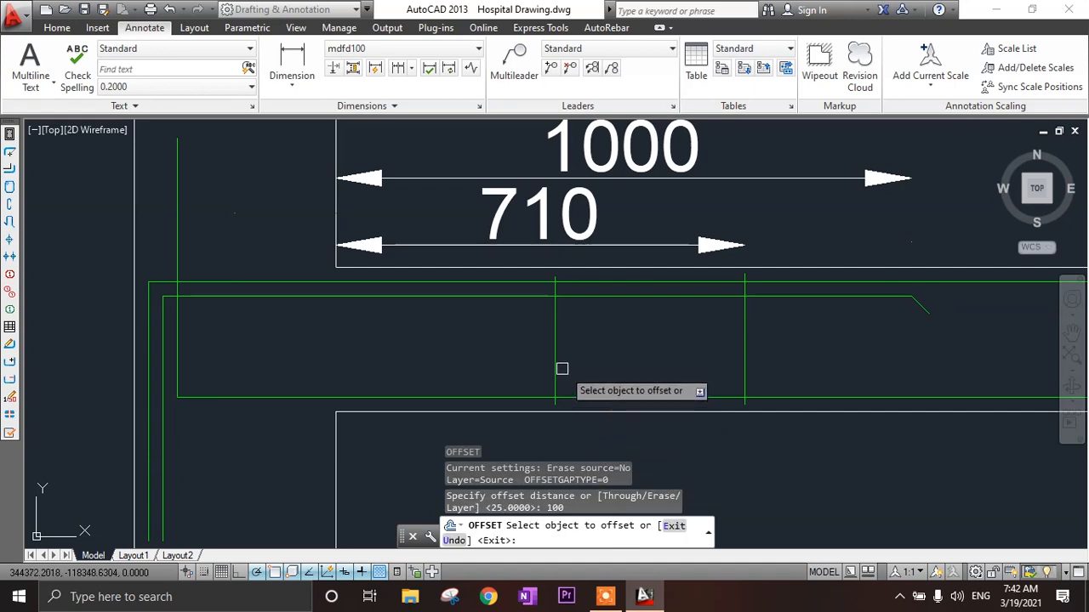
{"action": "left_click", "coordinate": [555, 372]}
{"action": "left_click", "coordinate": [516, 345]}
{"action": "left_click", "coordinate": [495, 331]}
{"action": "left_click", "coordinate": [409, 331]}
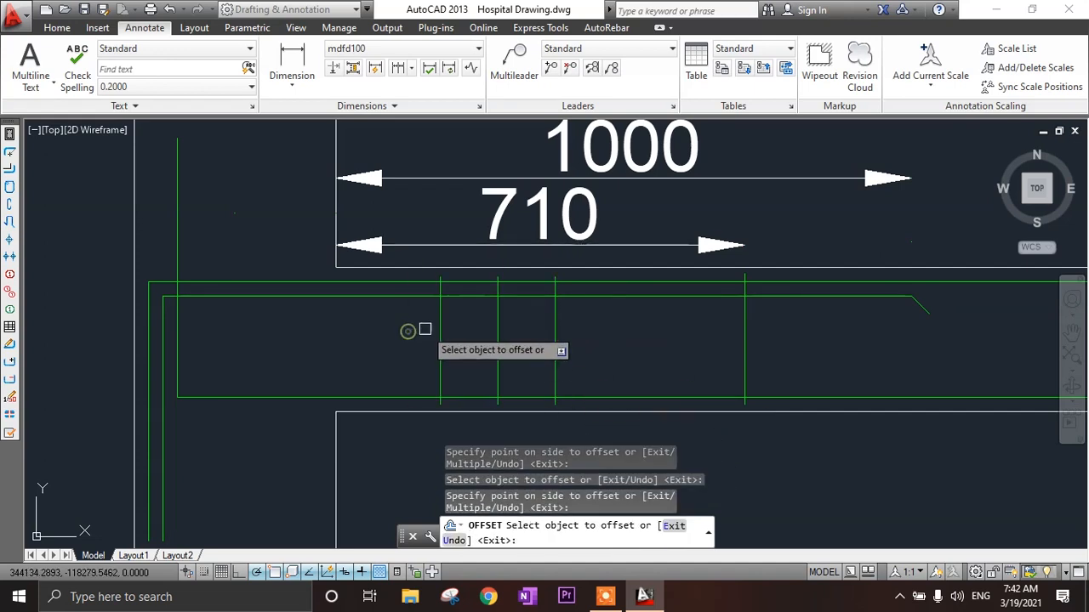
{"action": "left_click", "coordinate": [445, 335]}
{"action": "left_click", "coordinate": [363, 333]}
{"action": "left_click", "coordinate": [440, 346]}
{"action": "left_click", "coordinate": [317, 346]}
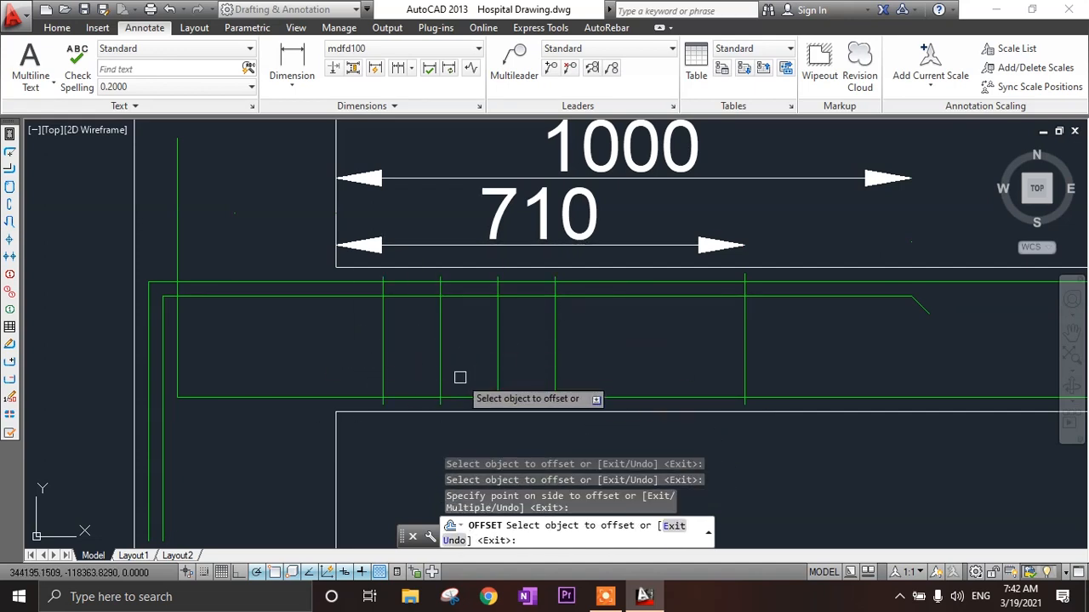
{"action": "key", "text": "Escape"}
- Copy the four 100 mm-spaced stirrup lines into the first span's other 710 mm zone, beside the second column
{"action": "left_click", "coordinate": [621, 335]}
{"action": "left_click", "coordinate": [315, 326]}
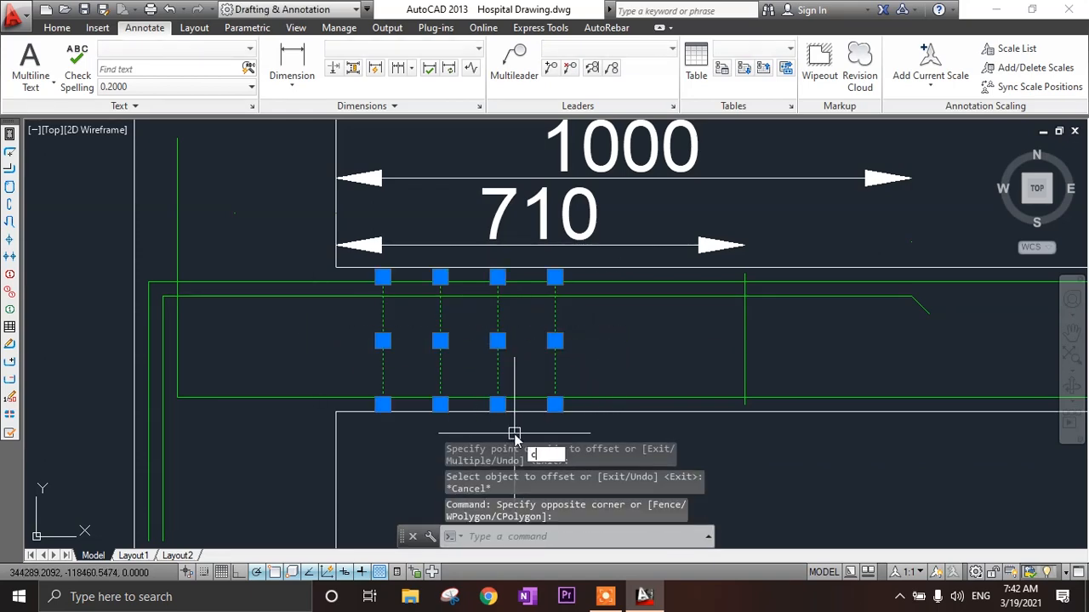
{"action": "key", "text": "Return"}
{"action": "left_click", "coordinate": [553, 393]}
{"action": "scroll", "coordinate": [554, 393], "scroll_direction": "down", "scroll_amount": 3}
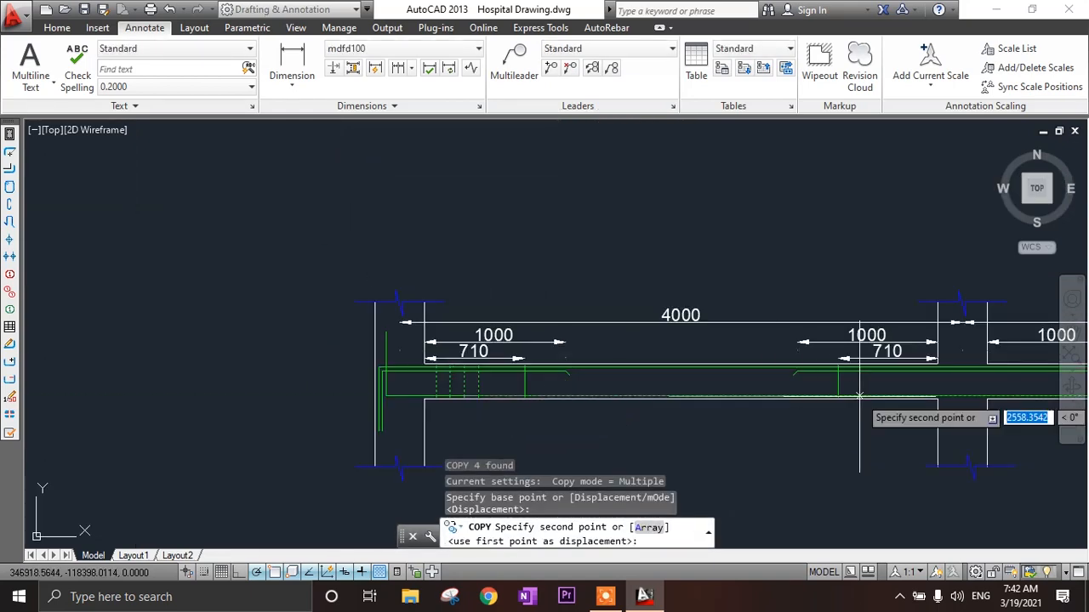
{"action": "scroll", "coordinate": [948, 400], "scroll_direction": "up", "scroll_amount": 4}
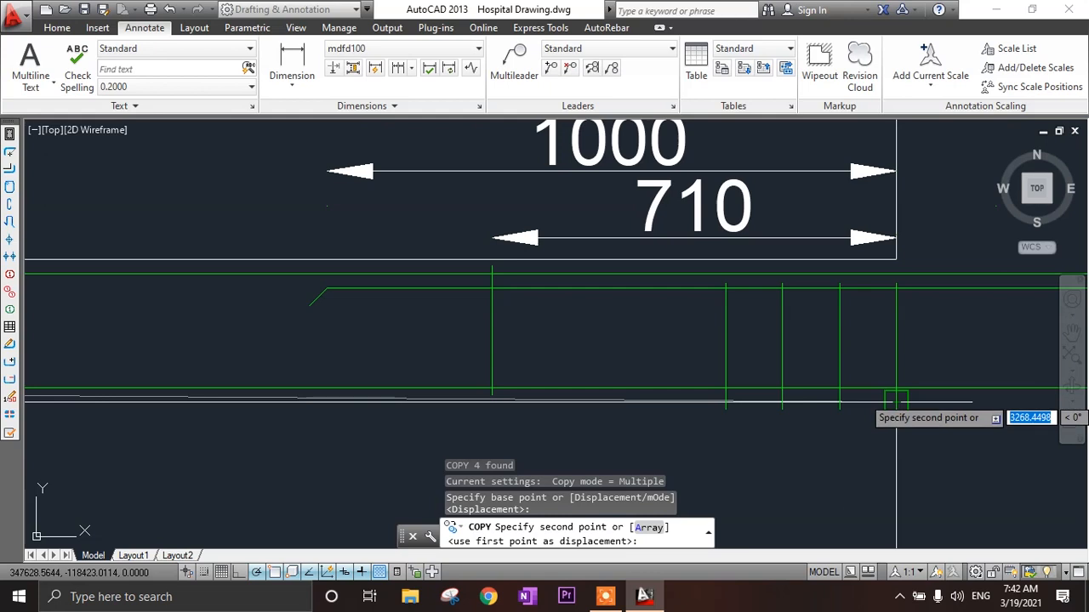
{"action": "left_click", "coordinate": [882, 388]}
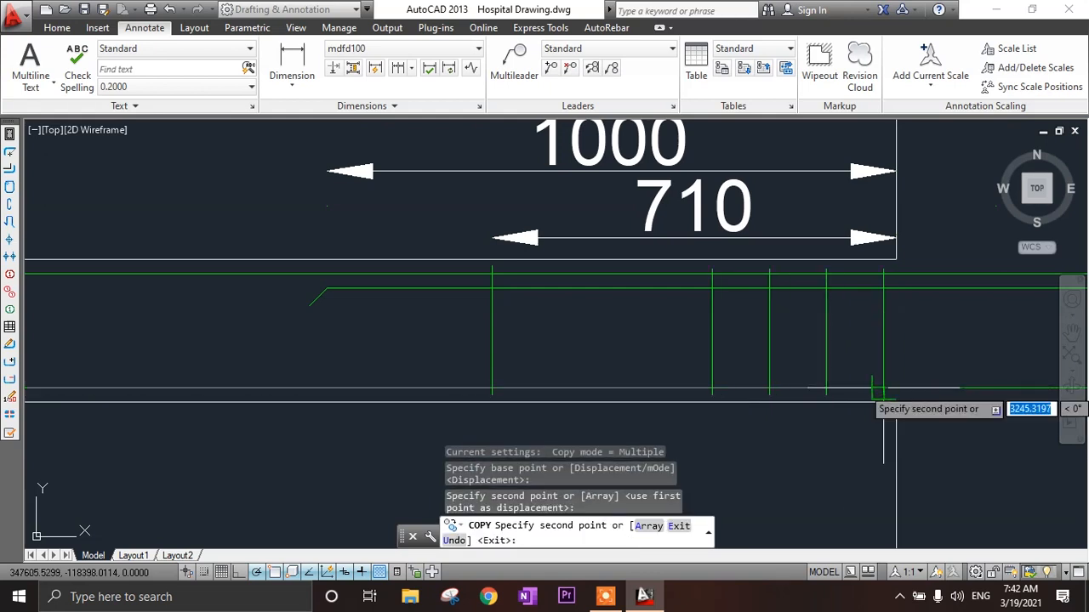
{"action": "key", "text": "Escape"}
- Draw a 250 mm vertical helper line at midspan from the midpoint of the first span's upper edge to its lower edge
{"action": "scroll", "coordinate": [790, 441], "scroll_direction": "down", "scroll_amount": 4}
{"action": "scroll", "coordinate": [493, 389], "scroll_direction": "up", "scroll_amount": 2}
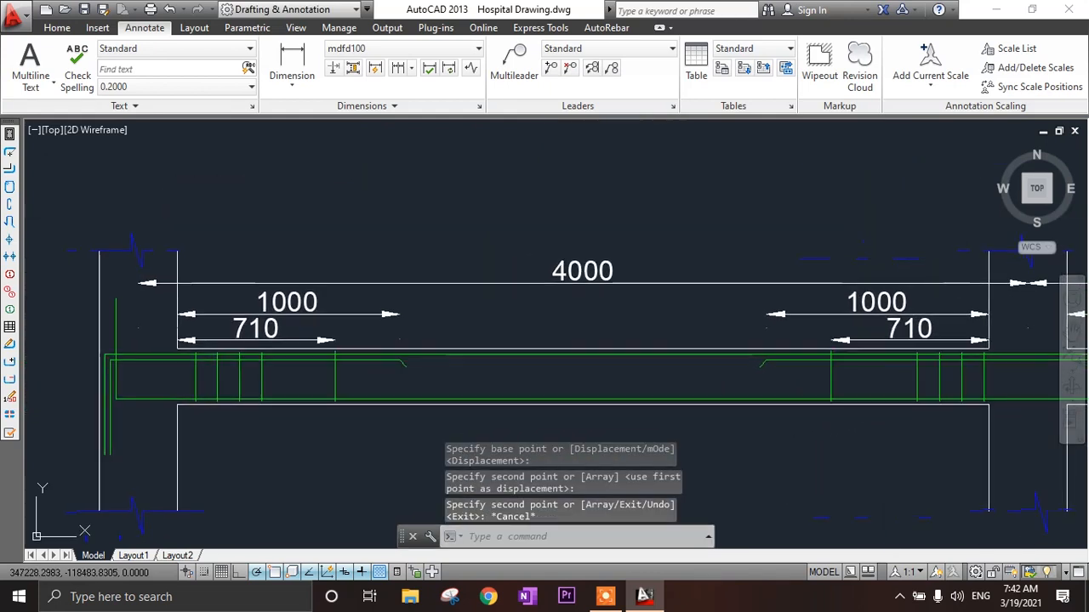
{"action": "middle_click_drag", "start_coordinate": [591, 377], "coordinate": [528, 372]}
{"action": "type", "text": "l"}
{"action": "key", "text": "Return"}
{"action": "scroll", "coordinate": [627, 334], "scroll_direction": "up", "scroll_amount": 2}
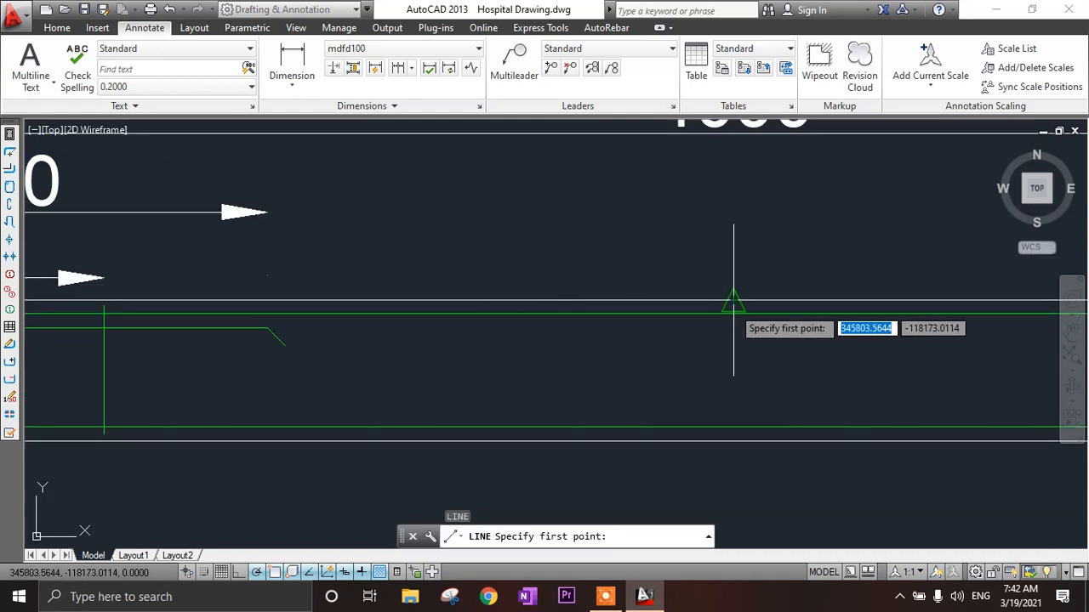
{"action": "left_click", "coordinate": [734, 302]}
{"action": "scroll", "coordinate": [736, 415], "scroll_direction": "up", "scroll_amount": 2}
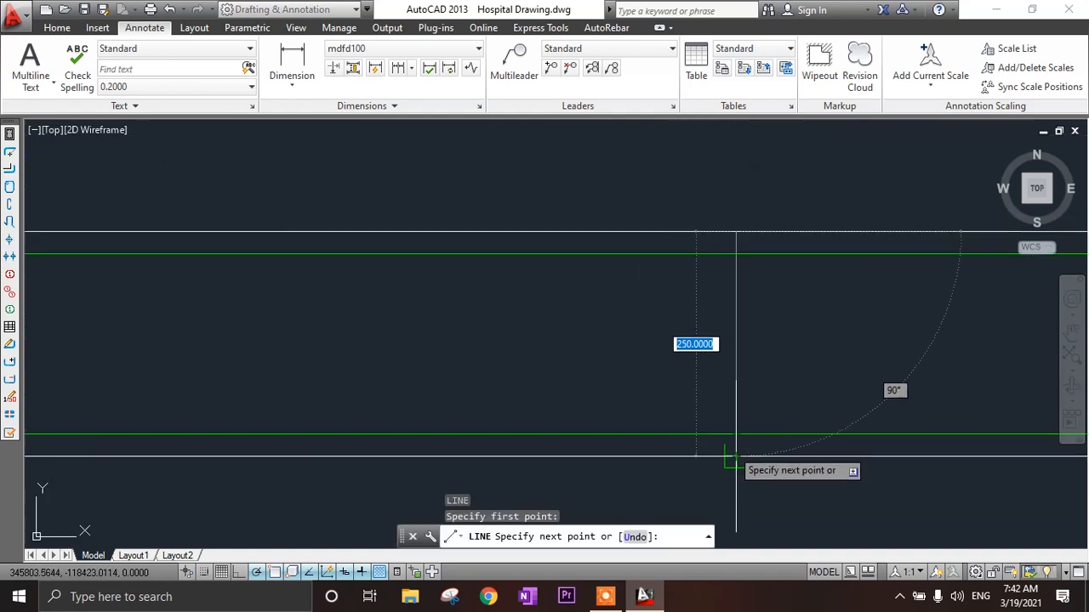
{"action": "key", "text": "Escape"}
{"action": "scroll", "coordinate": [734, 240], "scroll_direction": "down", "scroll_amount": 2}
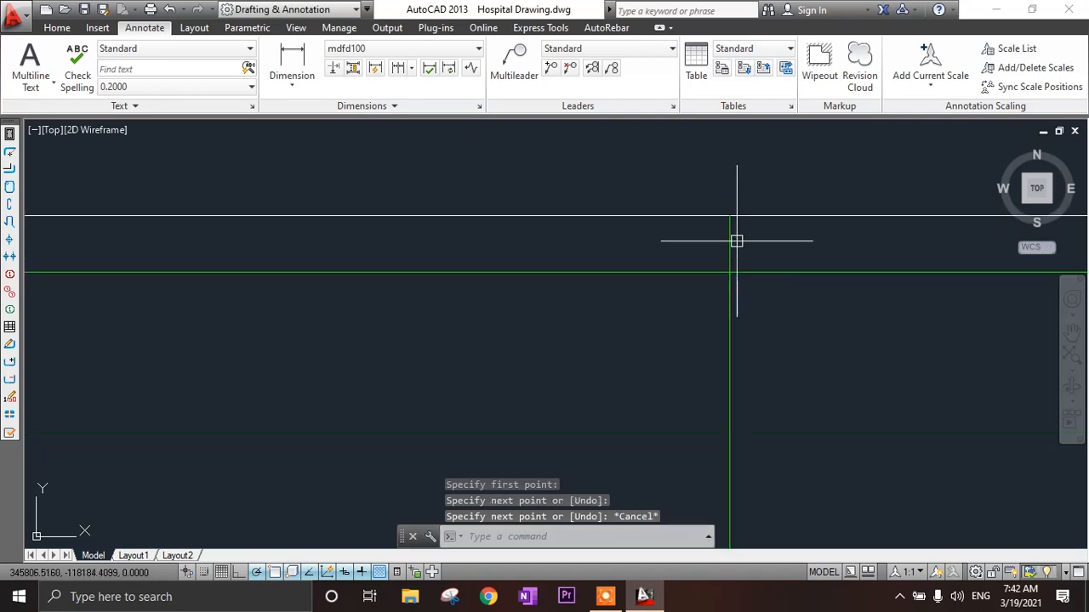
- Copy the green line at the end of the first 710 mm zone onto the midspan helper line
{"action": "scroll", "coordinate": [363, 299], "scroll_direction": "up", "scroll_amount": 2}
{"action": "left_click", "coordinate": [366, 298]}
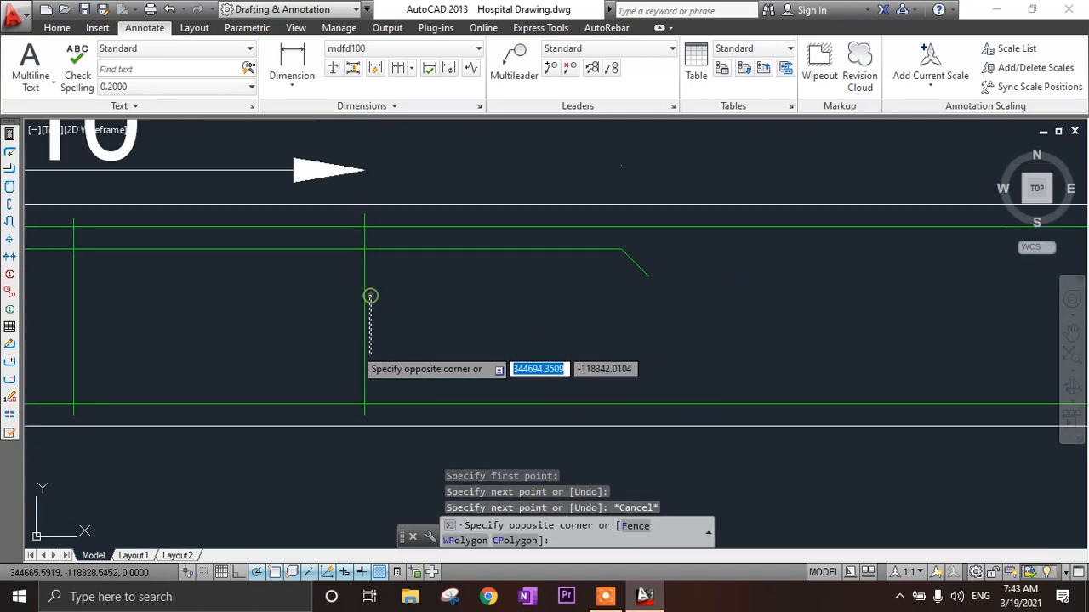
{"action": "type", "text": "o"}
{"action": "key", "text": "Return"}
{"action": "left_click", "coordinate": [364, 314]}
{"action": "scroll", "coordinate": [866, 318], "scroll_direction": "down", "scroll_amount": 2}
{"action": "middle_click_drag", "start_coordinate": [906, 313], "coordinate": [649, 314]}
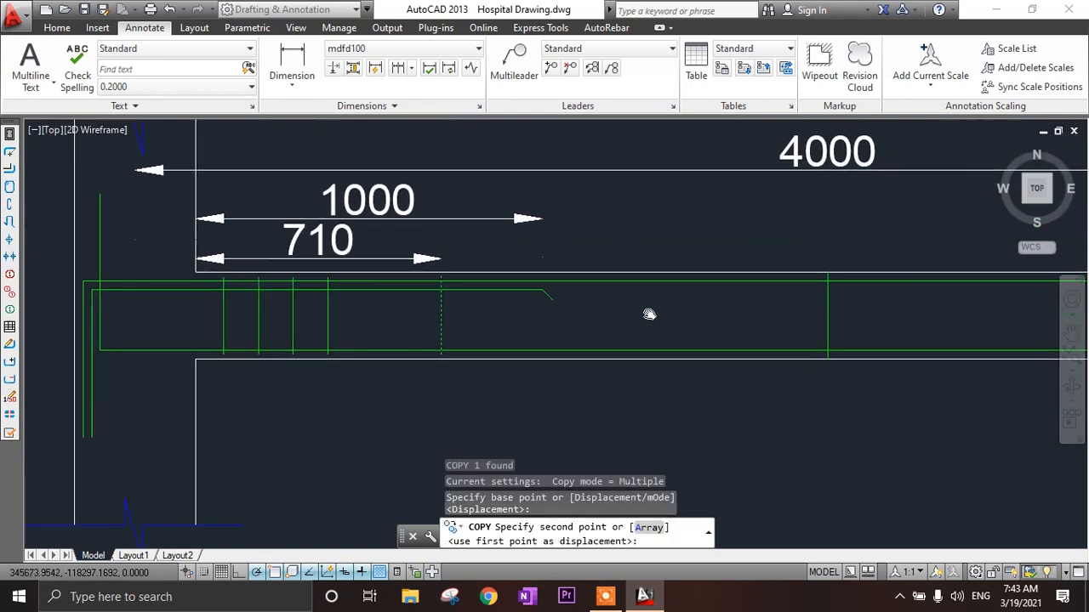
{"action": "left_click", "coordinate": [829, 319]}
{"action": "key", "text": "Escape"}
- Delete the helper line at midspan, keeping the copied stirrup line
{"action": "scroll", "coordinate": [826, 310], "scroll_direction": "up", "scroll_amount": 5}
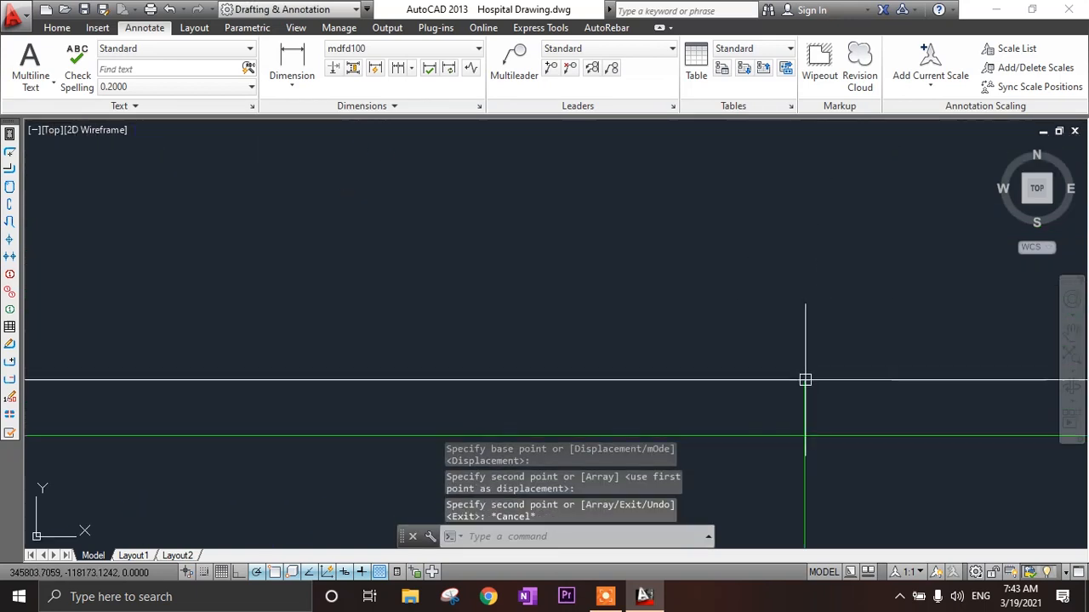
{"action": "left_click", "coordinate": [805, 383]}
{"action": "key", "text": "Delete"}
{"action": "scroll", "coordinate": [814, 396], "scroll_direction": "down", "scroll_amount": 3}
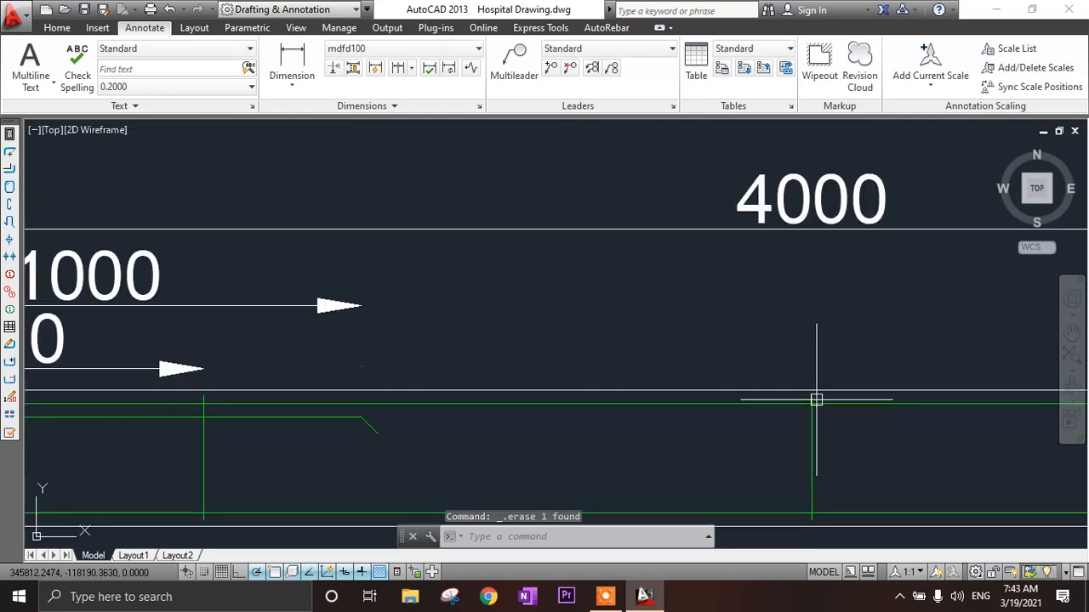
- Offset the midspan stirrup line at 150 mm spacing, twice to each side
{"action": "middle_click_drag", "start_coordinate": [814, 396], "coordinate": [716, 269]}
{"action": "type", "text": "o"}
{"action": "key", "text": "Return"}
{"action": "type", "text": "150"}
{"action": "key", "text": "Return"}
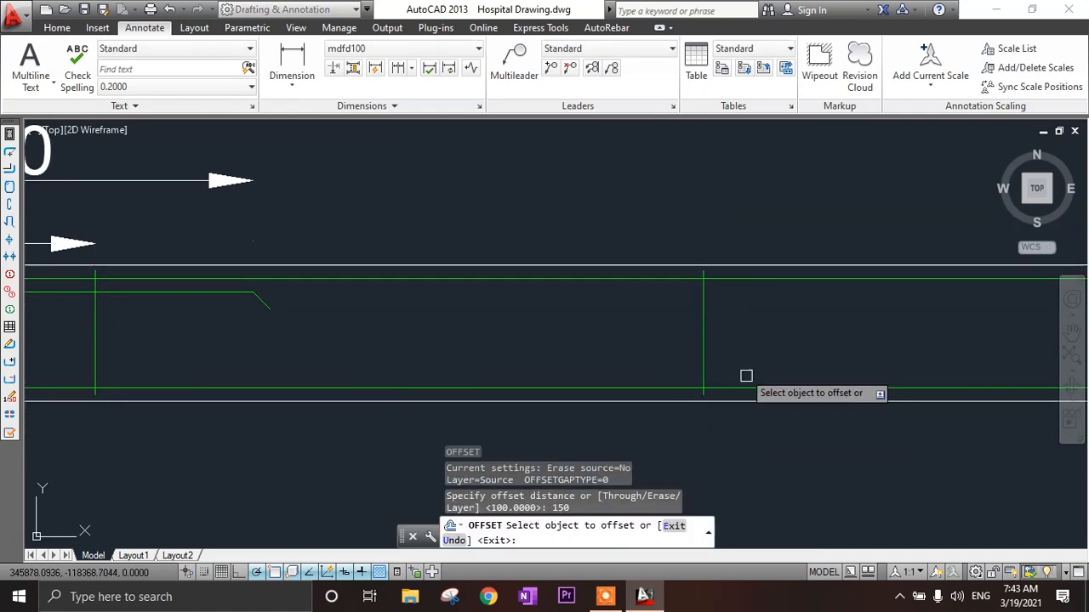
{"action": "left_click", "coordinate": [702, 335]}
{"action": "left_click", "coordinate": [558, 335]}
{"action": "left_click", "coordinate": [703, 335]}
{"action": "left_click", "coordinate": [804, 339]}
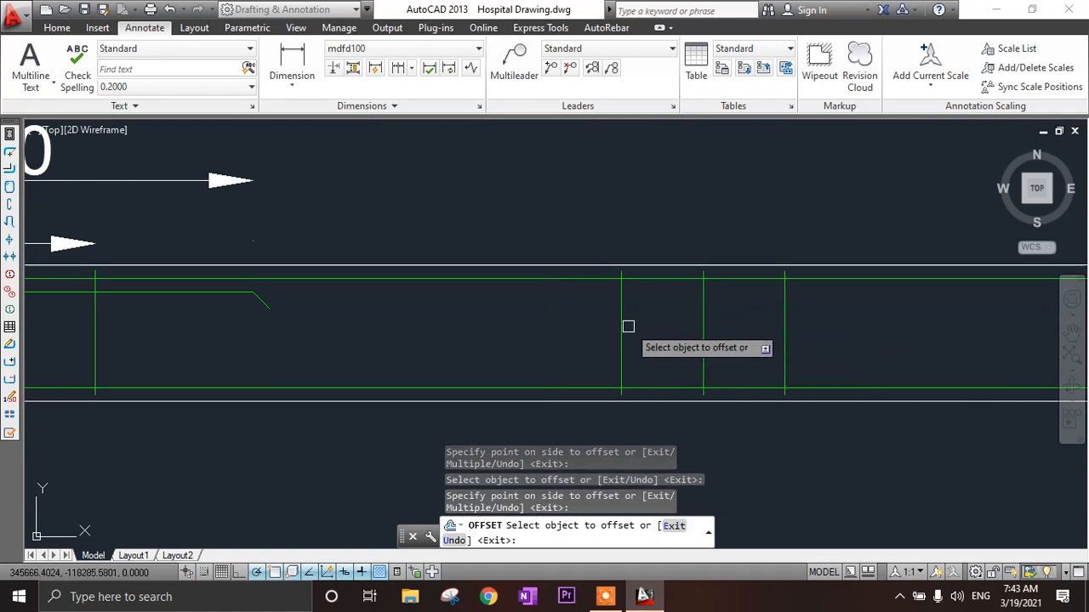
{"action": "left_click", "coordinate": [622, 322]}
{"action": "left_click", "coordinate": [546, 333]}
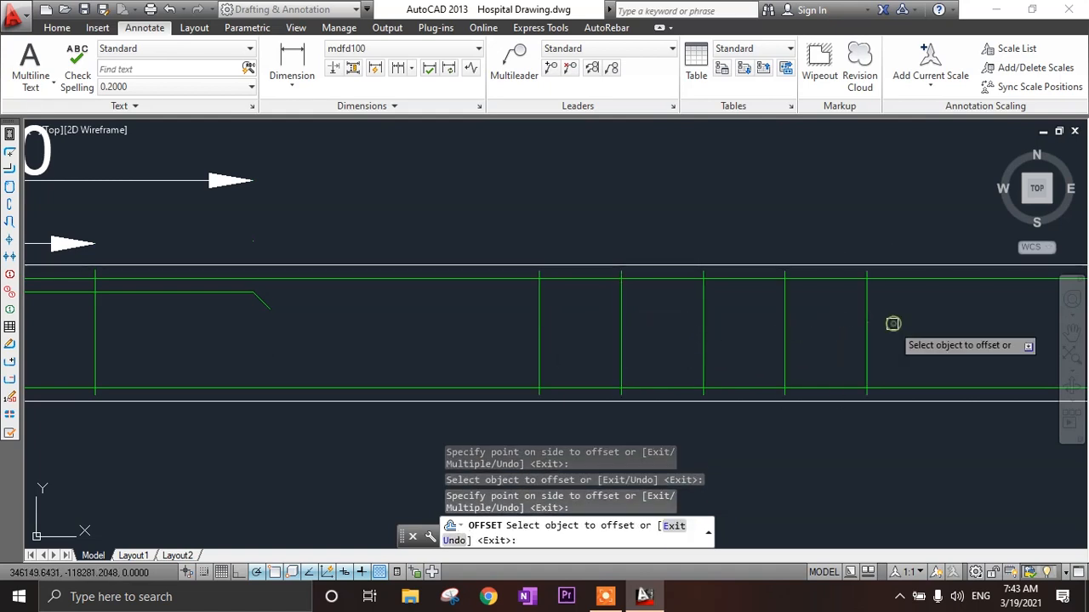
{"action": "key", "text": "Escape"}
- Add a linear dimension inside the beam from the first stirrup beside the first column to the end of its 710 mm zone
{"action": "scroll", "coordinate": [768, 345], "scroll_direction": "down", "scroll_amount": 5}
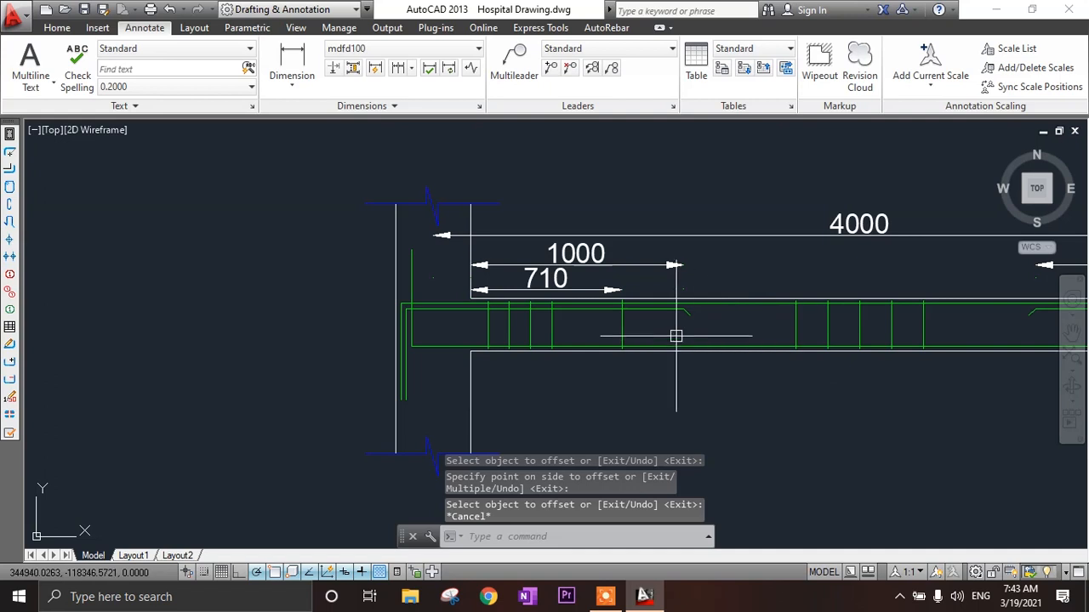
{"action": "left_click", "coordinate": [292, 61]}
{"action": "scroll", "coordinate": [500, 332], "scroll_direction": "up", "scroll_amount": 2}
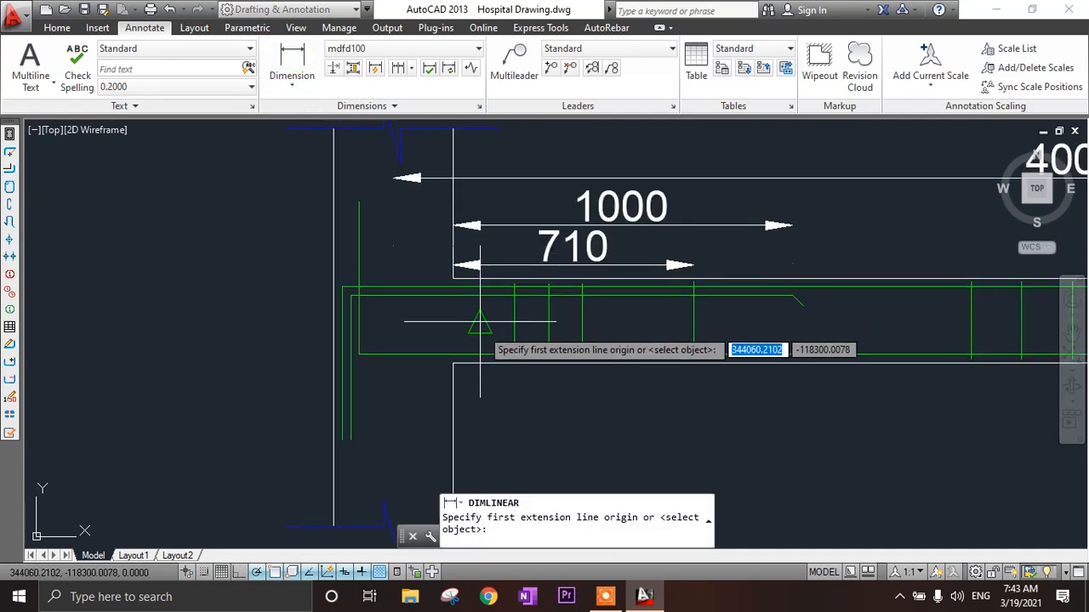
{"action": "left_click", "coordinate": [482, 332]}
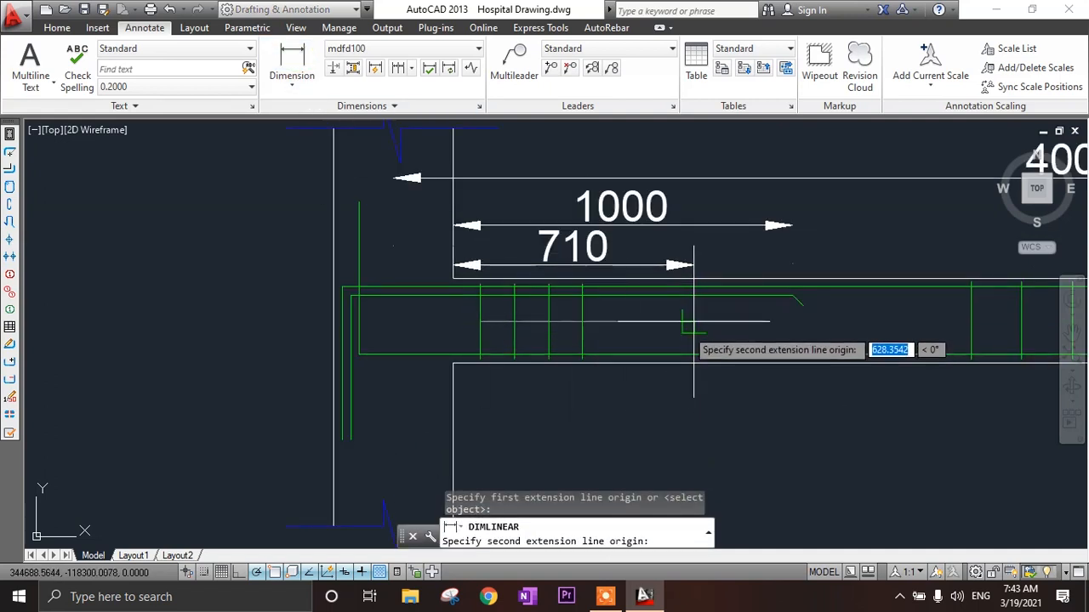
{"action": "left_click", "coordinate": [692, 324]}
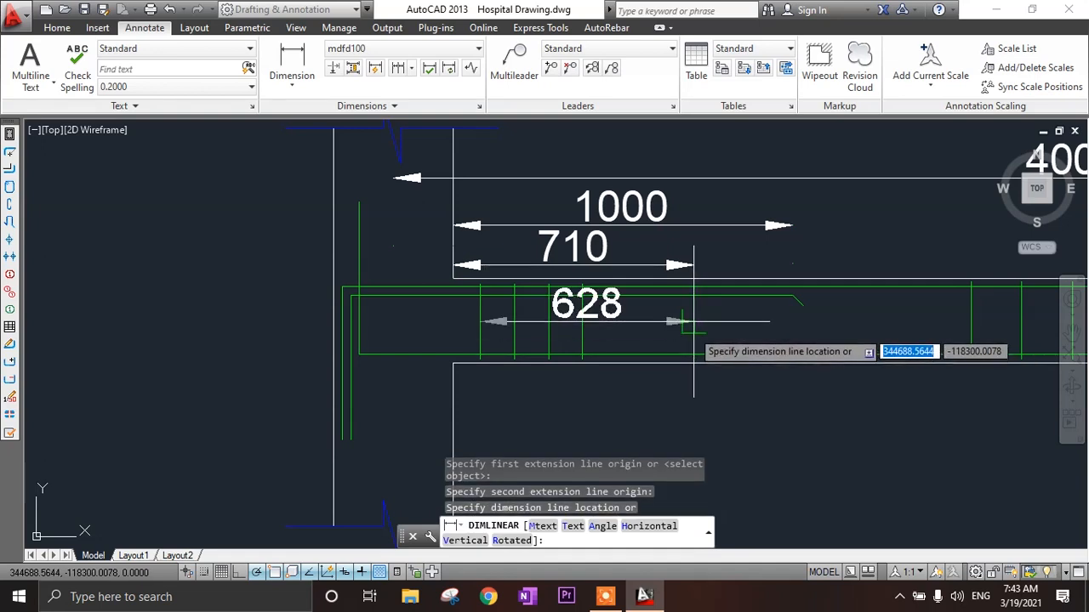
{"action": "left_click", "coordinate": [693, 322]}
- Continue the dimension to the start of the other 710 mm zone and on to the last stirrup beside the second column
{"action": "middle_click_drag", "start_coordinate": [791, 338], "coordinate": [508, 308]}
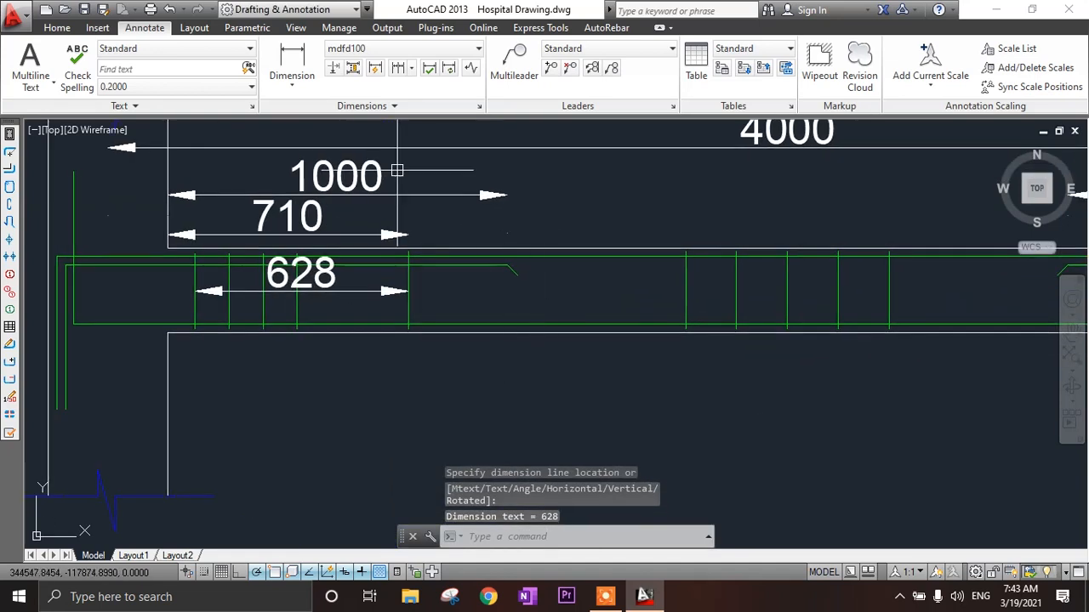
{"action": "left_click", "coordinate": [399, 69]}
{"action": "scroll", "coordinate": [423, 240], "scroll_direction": "down", "scroll_amount": 4}
{"action": "scroll", "coordinate": [714, 247], "scroll_direction": "up", "scroll_amount": 6}
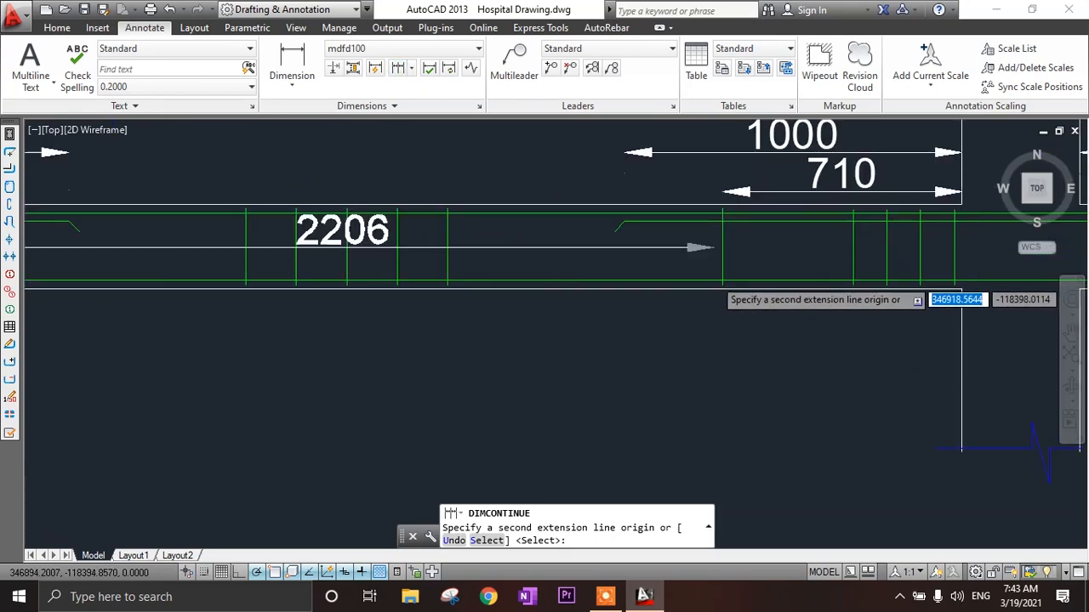
{"action": "left_click", "coordinate": [725, 231]}
{"action": "scroll", "coordinate": [741, 247], "scroll_direction": "down", "scroll_amount": 2}
{"action": "middle_click_drag", "start_coordinate": [746, 255], "coordinate": [474, 296]}
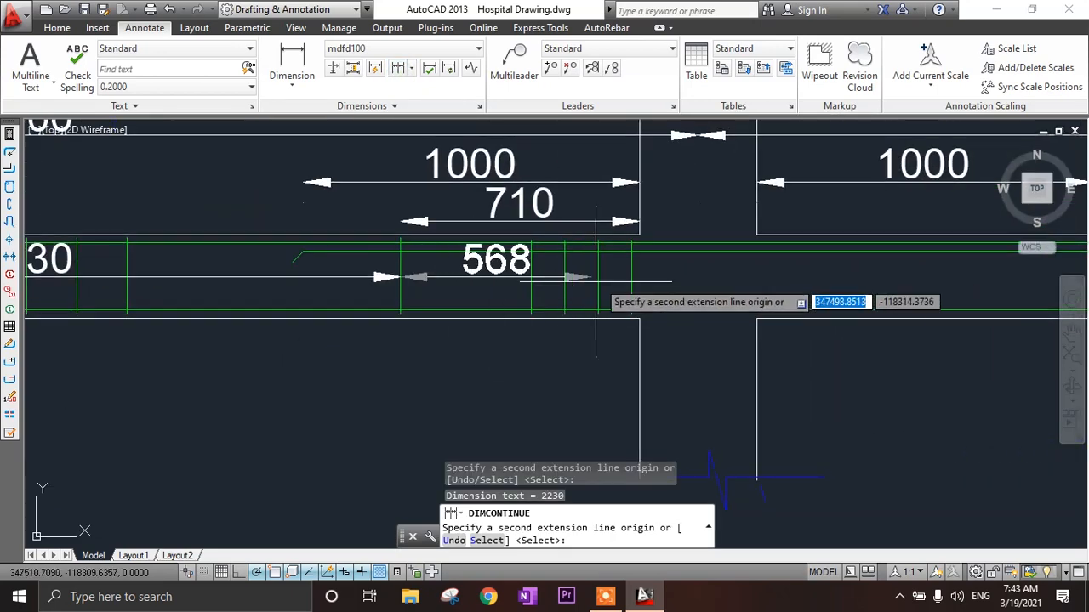
{"action": "key", "text": "Escape"}
- Explode the dimension across the stirrups beside the second column and delete its text
{"action": "scroll", "coordinate": [502, 266], "scroll_direction": "up", "scroll_amount": 2}
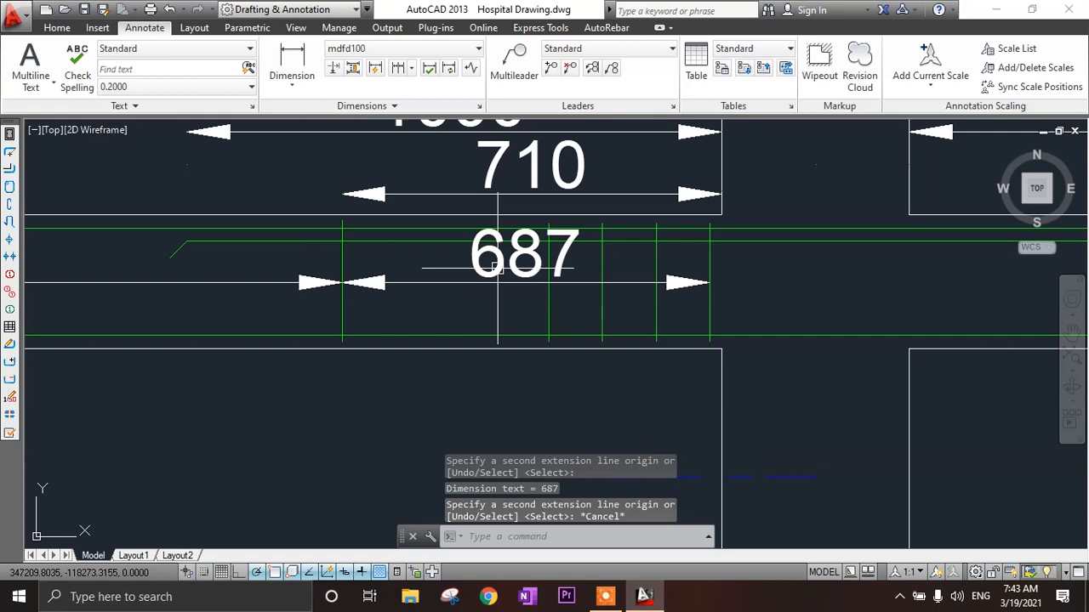
{"action": "left_click", "coordinate": [497, 269]}
{"action": "type", "text": "x"}
{"action": "key", "text": "Return"}
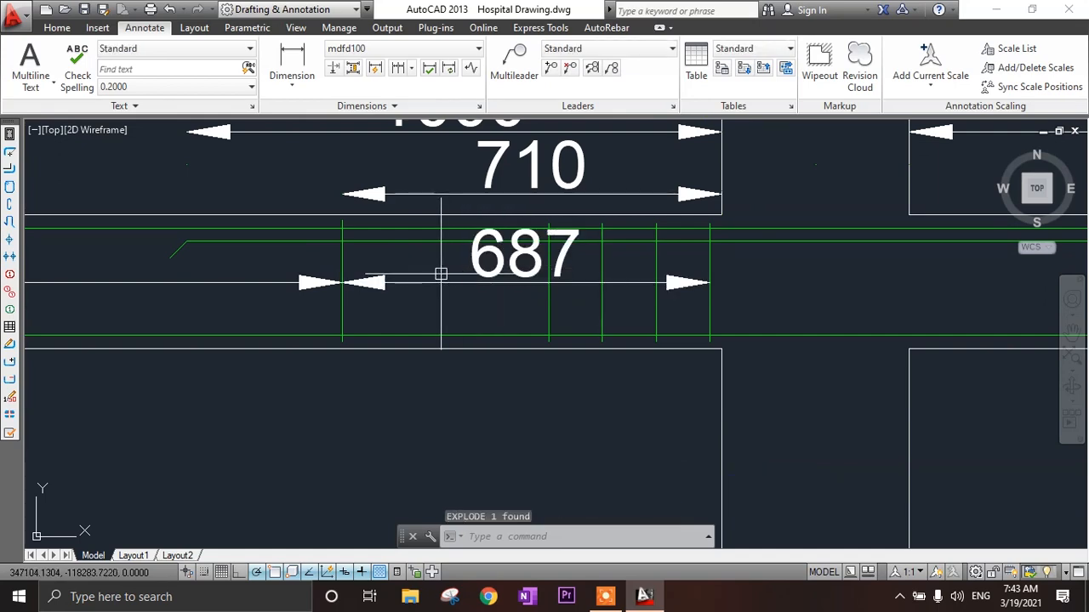
{"action": "key", "text": "Delete"}
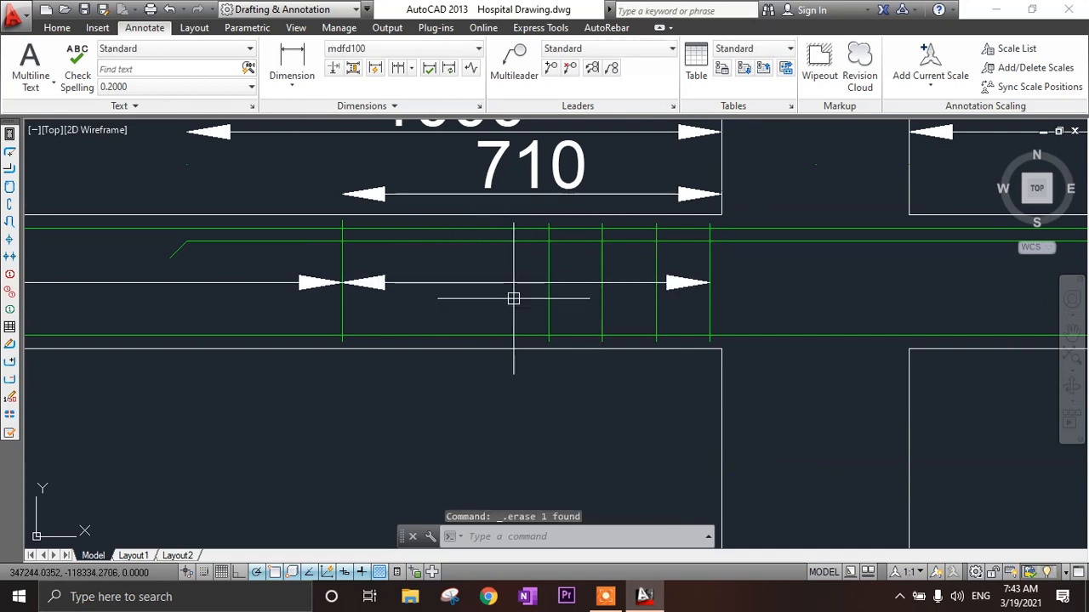
- Explode the dimension between the first span's two 710 mm zones and select its text
{"action": "scroll", "coordinate": [512, 297], "scroll_direction": "down", "scroll_amount": 4}
{"action": "middle_click_drag", "start_coordinate": [408, 326], "coordinate": [519, 335]}
{"action": "scroll", "coordinate": [519, 335], "scroll_direction": "up", "scroll_amount": 4}
{"action": "left_click", "coordinate": [500, 296]}
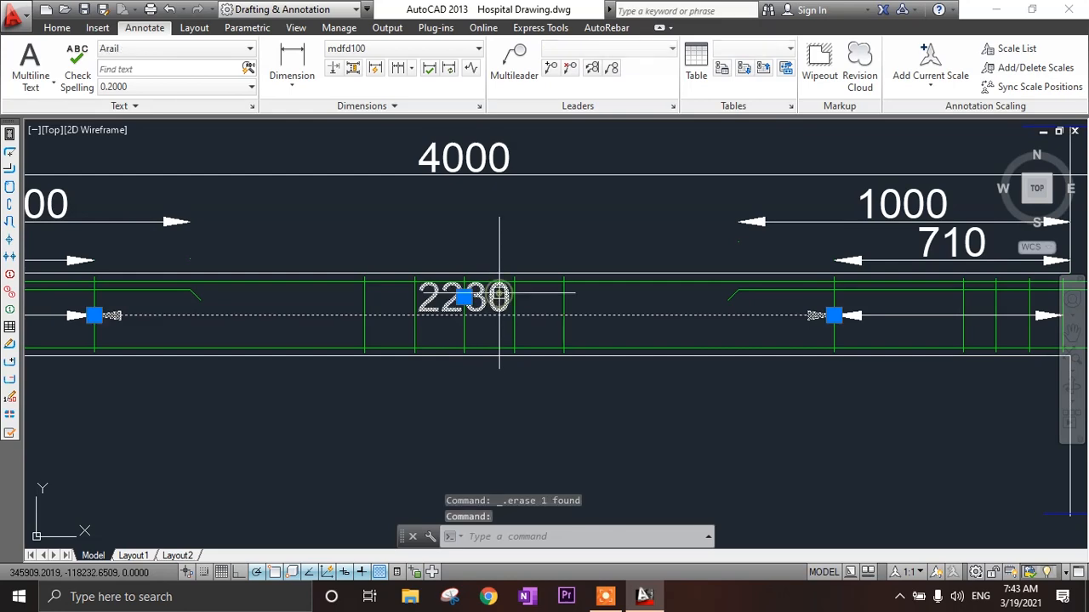
{"action": "scroll", "coordinate": [499, 295], "scroll_direction": "up", "scroll_amount": 2}
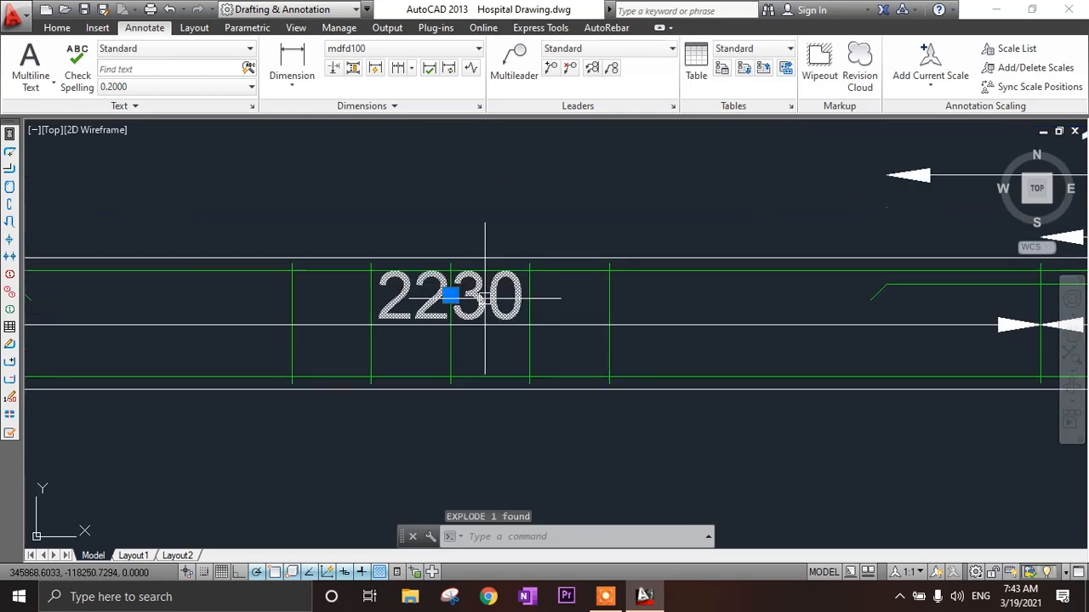
- Erase the exploded 2230 dimension's text, and explode the 628 dimension at the beam's left end and erase its text
{"action": "key", "text": "Delete"}
{"action": "scroll", "coordinate": [484, 298], "scroll_direction": "down", "scroll_amount": 3}
{"action": "middle_click_drag", "start_coordinate": [428, 301], "coordinate": [485, 315]}
{"action": "scroll", "coordinate": [382, 316], "scroll_direction": "up", "scroll_amount": 3}
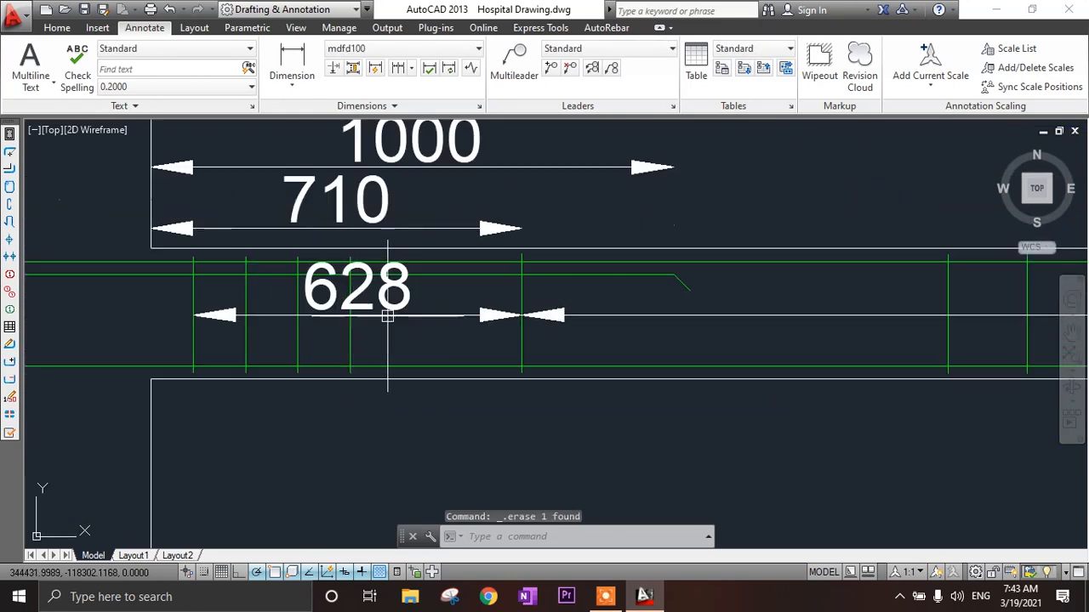
{"action": "left_click", "coordinate": [409, 282]}
{"action": "type", "text": "x"}
{"action": "key", "text": "Return"}
{"action": "scroll", "coordinate": [399, 285], "scroll_direction": "up", "scroll_amount": 5}
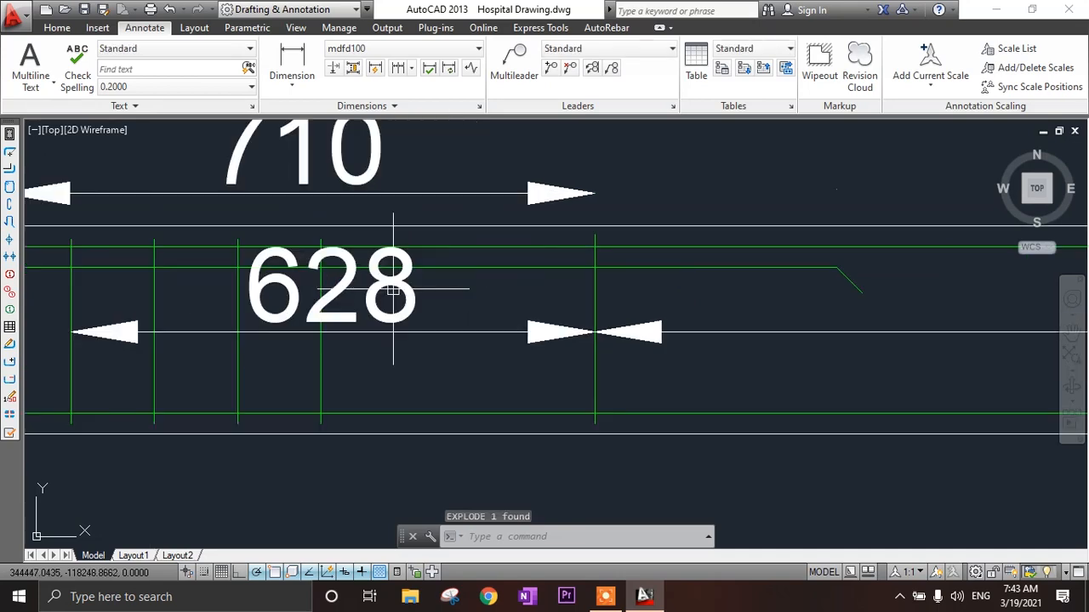
{"action": "key", "text": "Delete"}
- Move the left arrowhead of the exploded dimension inside the beam from the first stirrup to the column face
{"action": "scroll", "coordinate": [398, 315], "scroll_direction": "down", "scroll_amount": 3}
{"action": "middle_click_drag", "start_coordinate": [313, 326], "coordinate": [387, 349]}
{"action": "scroll", "coordinate": [386, 349], "scroll_direction": "up", "scroll_amount": 2}
{"action": "scroll", "coordinate": [423, 368], "scroll_direction": "up", "scroll_amount": 1}
{"action": "scroll", "coordinate": [380, 391], "scroll_direction": "down", "scroll_amount": 4}
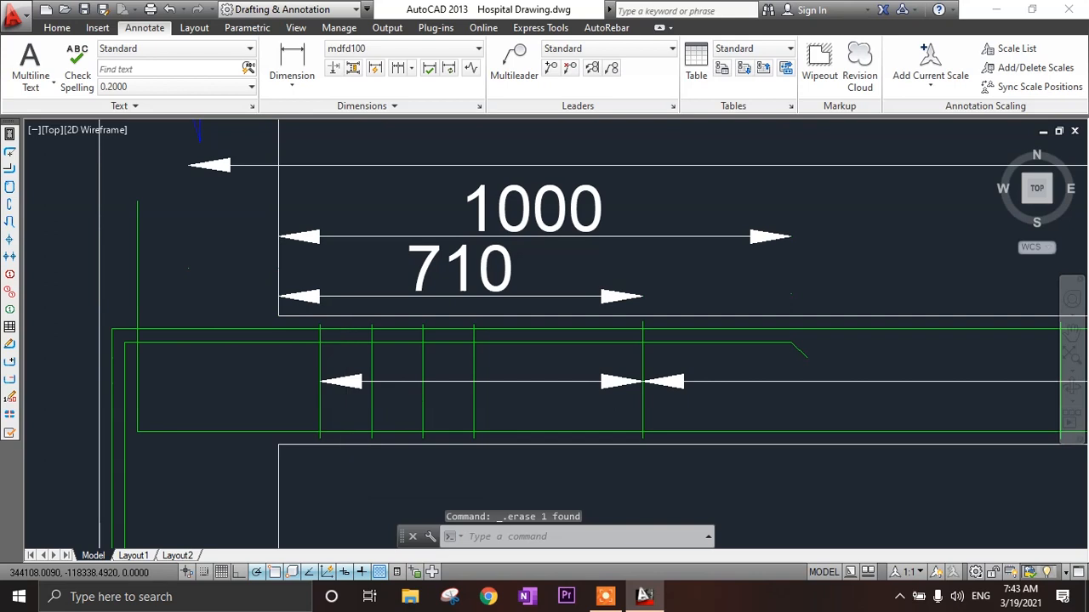
{"action": "scroll", "coordinate": [345, 401], "scroll_direction": "up", "scroll_amount": 3}
{"action": "left_click", "coordinate": [347, 383]}
{"action": "scroll", "coordinate": [331, 380], "scroll_direction": "down", "scroll_amount": 3}
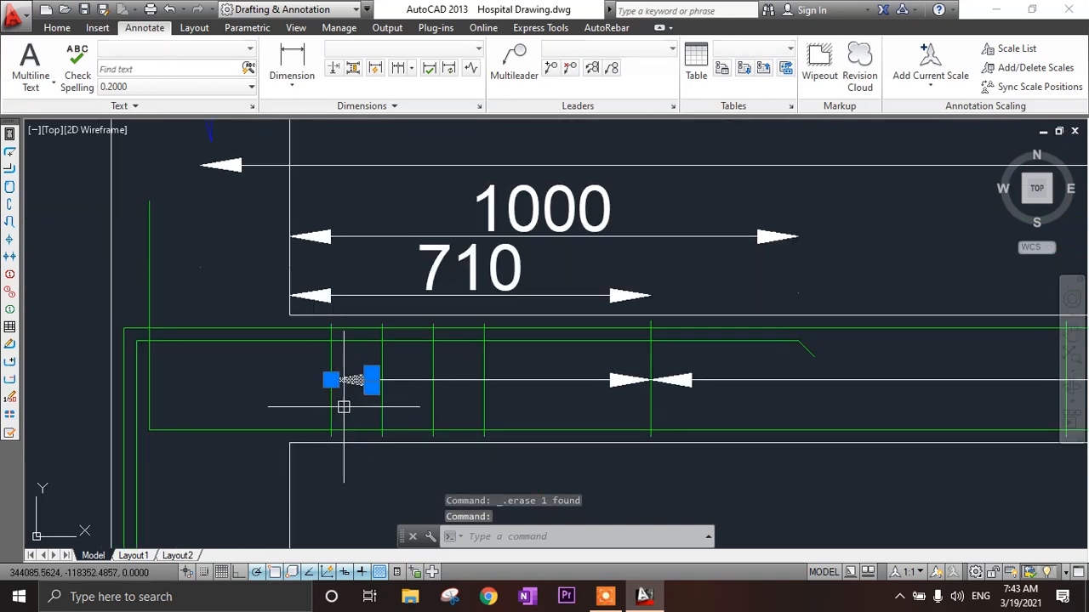
{"action": "scroll", "coordinate": [329, 400], "scroll_direction": "up", "scroll_amount": 2}
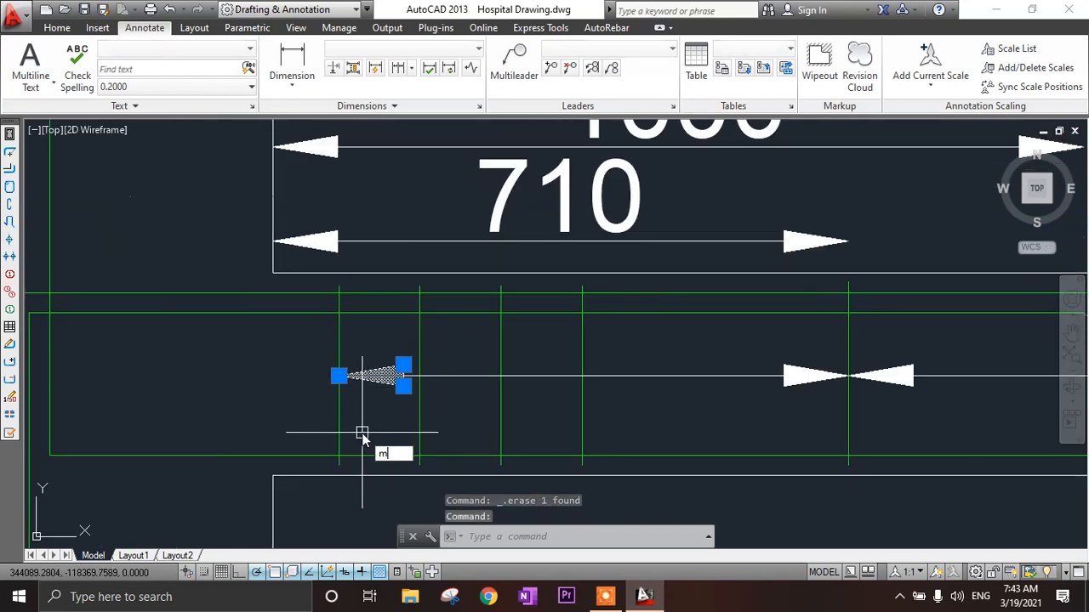
{"action": "type", "text": "m"}
{"action": "key", "text": "Return"}
{"action": "left_click", "coordinate": [341, 375]}
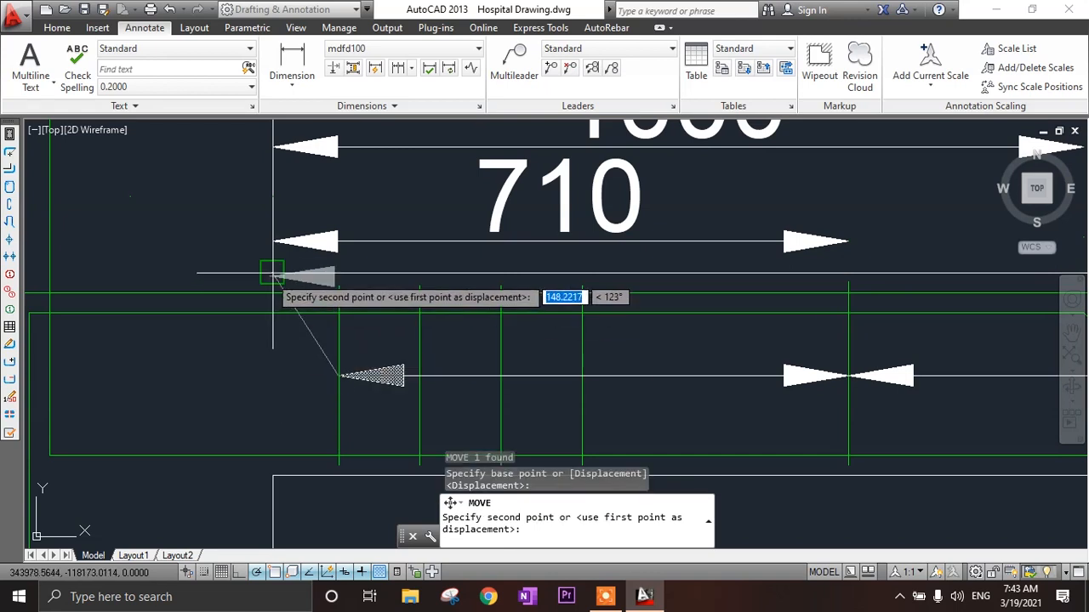
{"action": "left_click", "coordinate": [272, 376]}
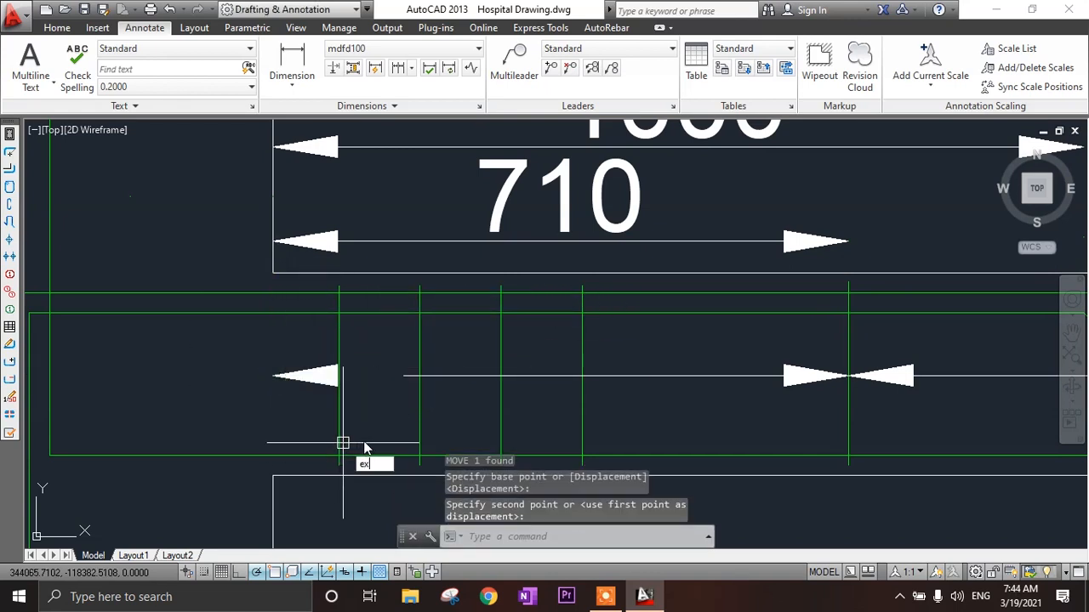
- Extend the dimension line inside the beam to the back of the moved arrowhead
{"action": "key", "text": "Return"}
{"action": "key", "text": "Return"}
{"action": "left_click", "coordinate": [446, 375]}
{"action": "scroll", "coordinate": [362, 376], "scroll_direction": "up", "scroll_amount": 4}
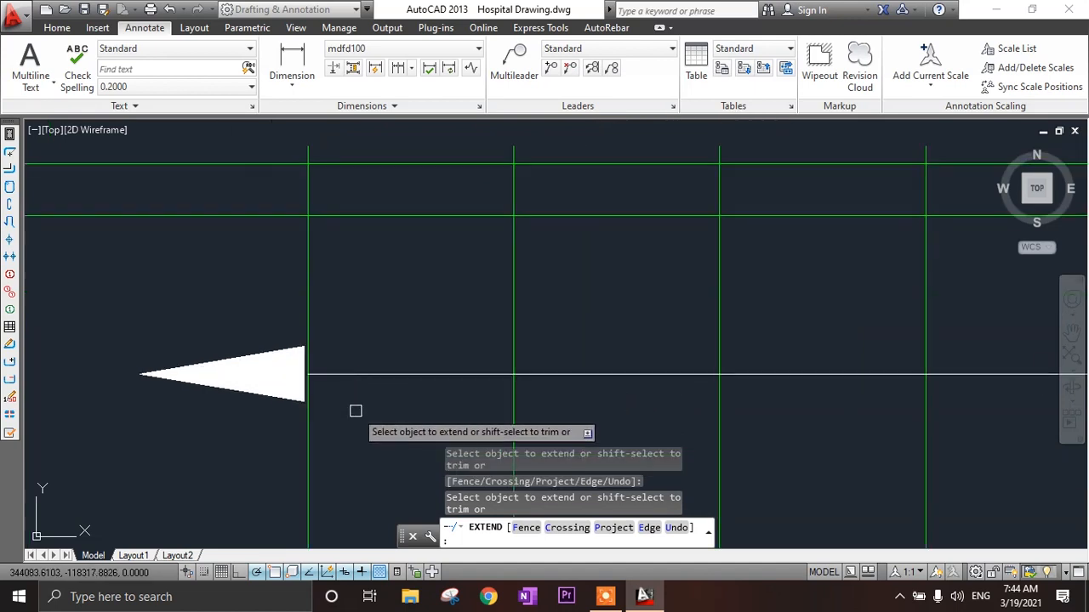
{"action": "key", "text": "Escape"}
- Place solid donuts with inside diameter 0 and outside diameter 16 where the dimension line crosses the four left-end stirrups
{"action": "scroll", "coordinate": [359, 408], "scroll_direction": "down", "scroll_amount": 4}
{"action": "middle_click_drag", "start_coordinate": [375, 393], "coordinate": [343, 305]}
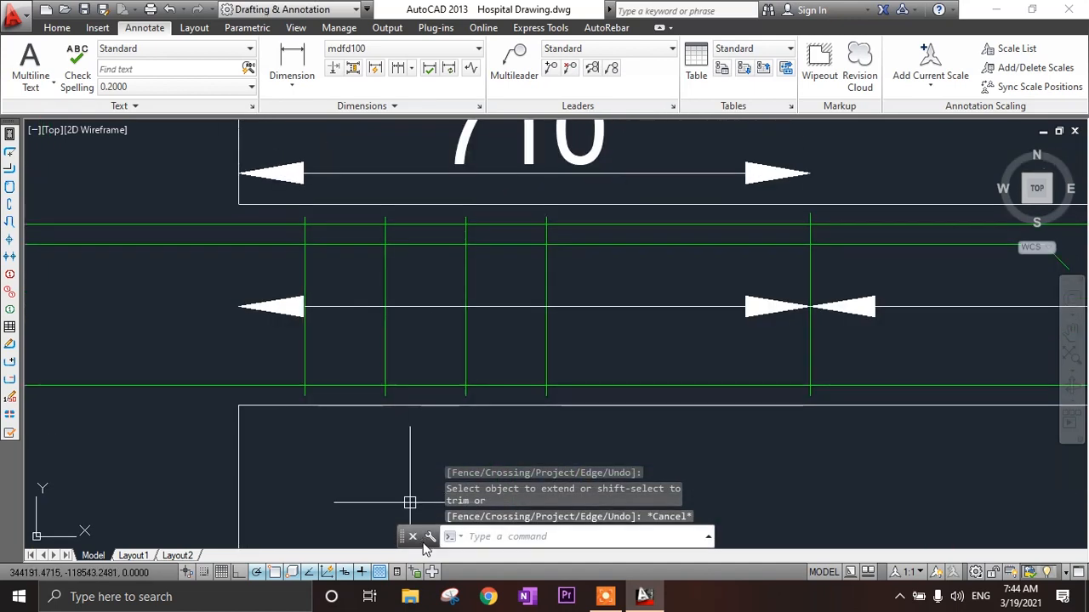
{"action": "type", "text": "donut"}
{"action": "key", "text": "Return"}
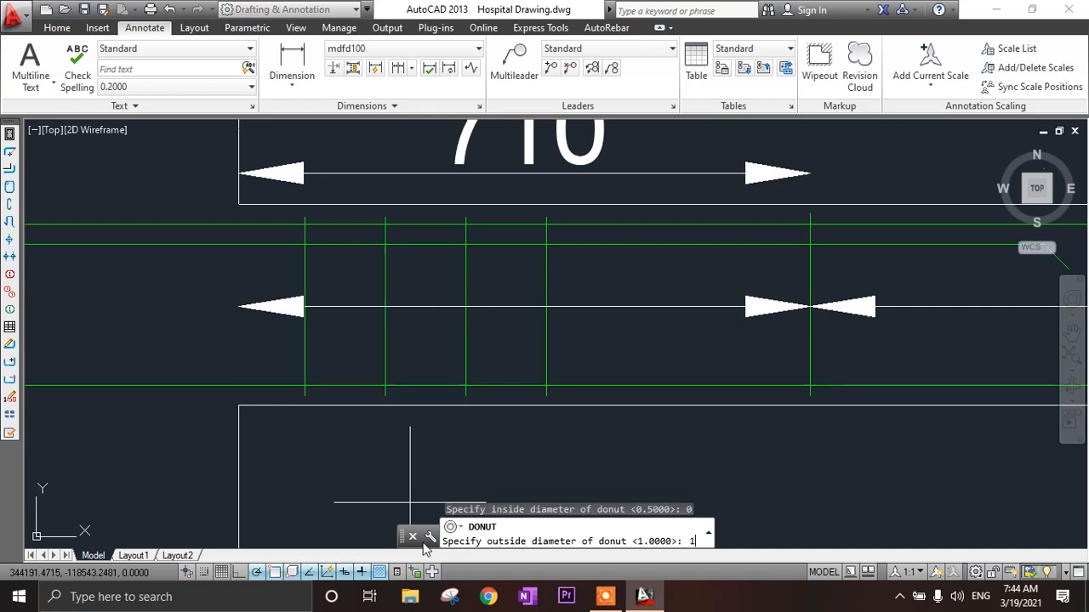
{"action": "key", "text": "Return"}
{"action": "scroll", "coordinate": [328, 360], "scroll_direction": "up", "scroll_amount": 2}
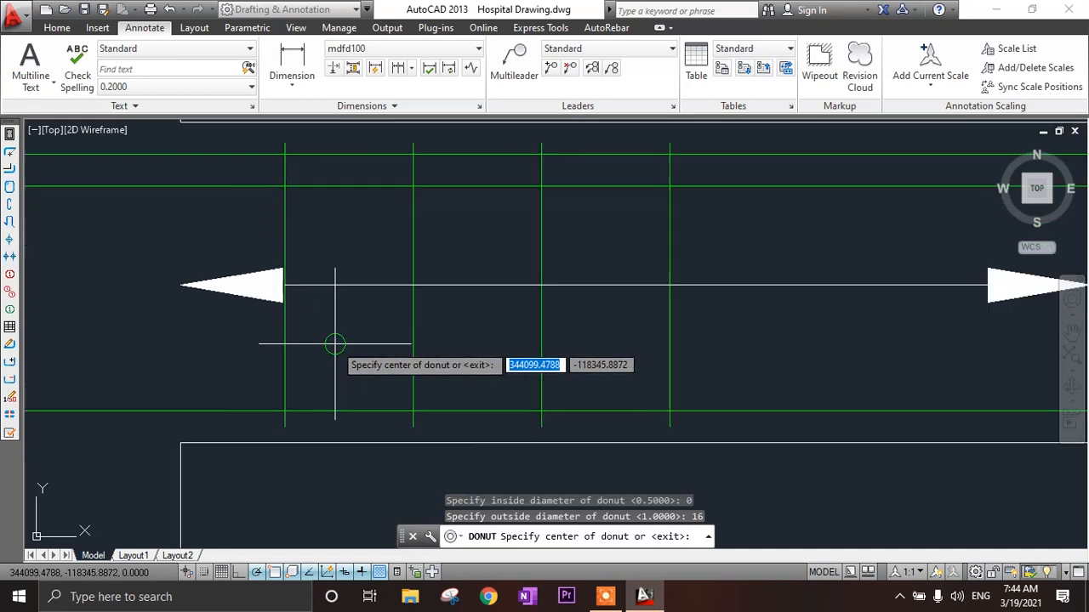
{"action": "scroll", "coordinate": [281, 306], "scroll_direction": "up", "scroll_amount": 2}
{"action": "left_click", "coordinate": [261, 251]}
{"action": "scroll", "coordinate": [268, 293], "scroll_direction": "down", "scroll_amount": 2}
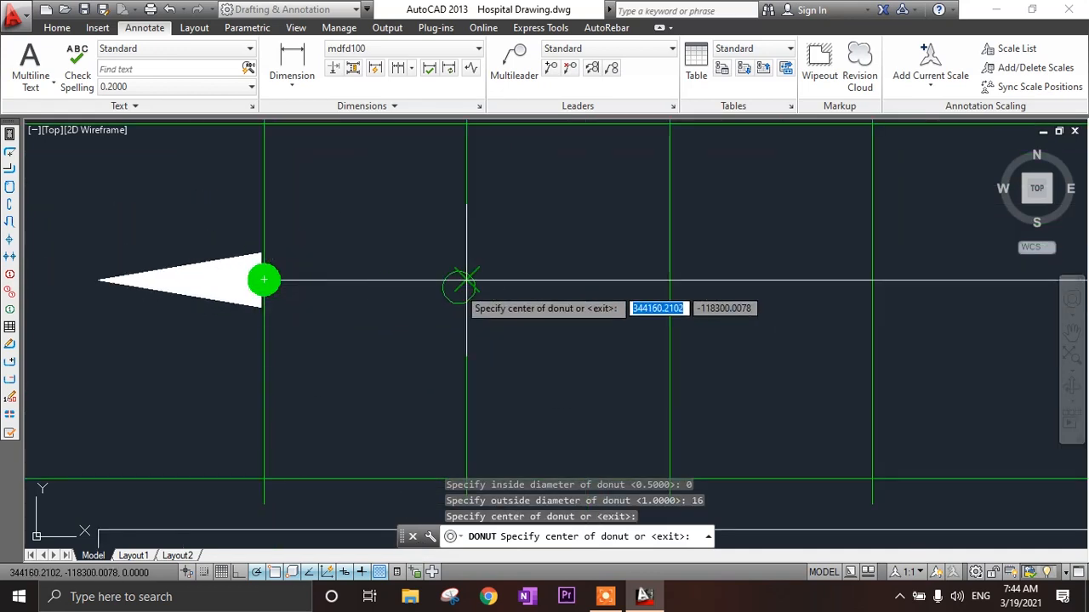
{"action": "left_click", "coordinate": [466, 279]}
{"action": "scroll", "coordinate": [466, 279], "scroll_direction": "down", "scroll_amount": 2}
{"action": "left_click", "coordinate": [541, 285]}
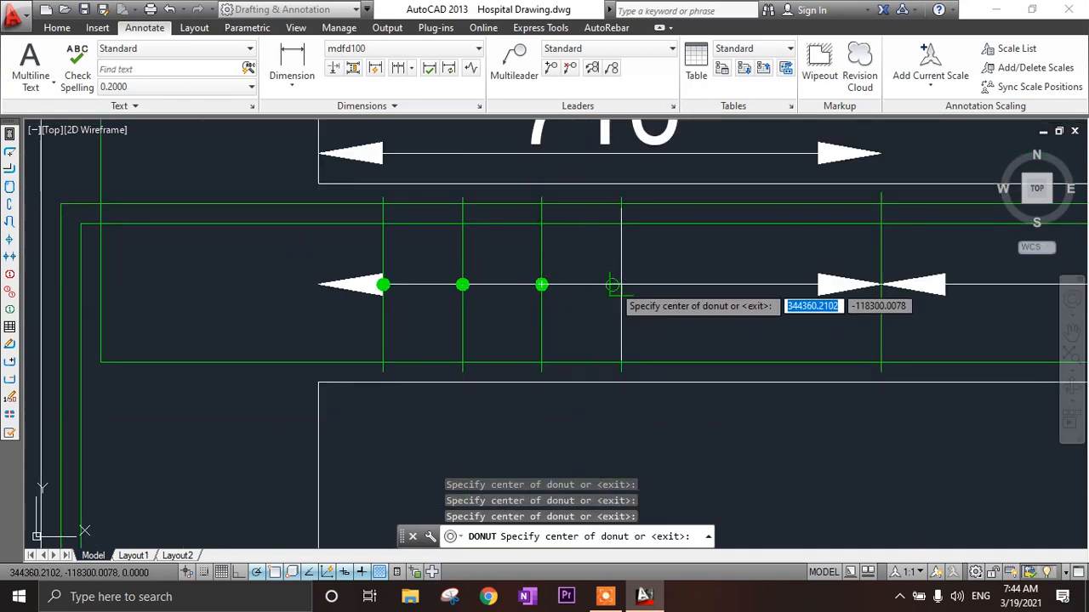
{"action": "scroll", "coordinate": [587, 294], "scroll_direction": "down", "scroll_amount": 2}
{"action": "scroll", "coordinate": [729, 297], "scroll_direction": "up", "scroll_amount": 5}
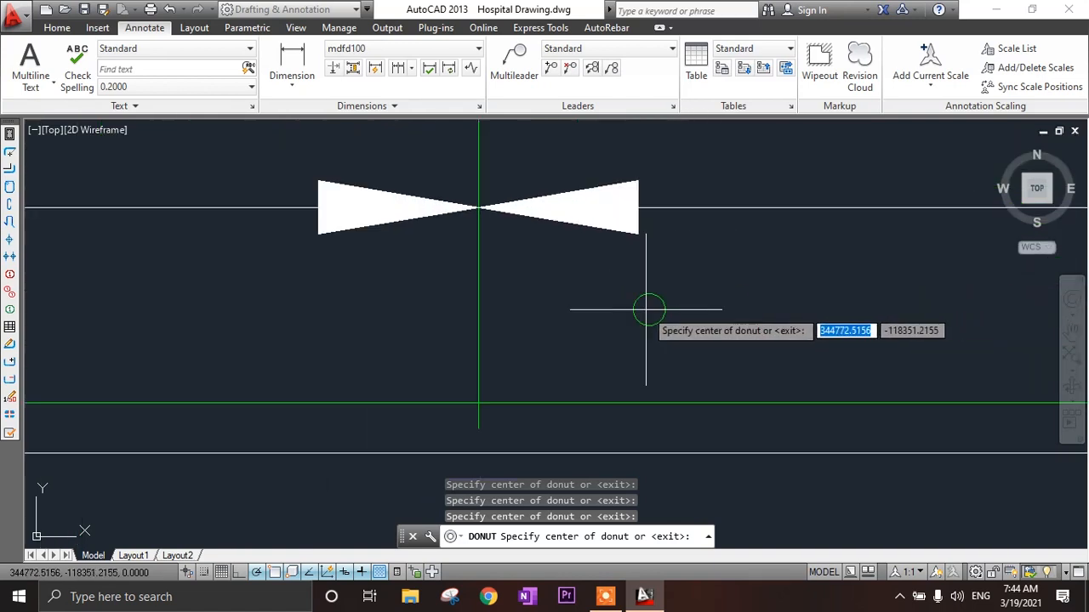
{"action": "scroll", "coordinate": [528, 268], "scroll_direction": "down", "scroll_amount": 6}
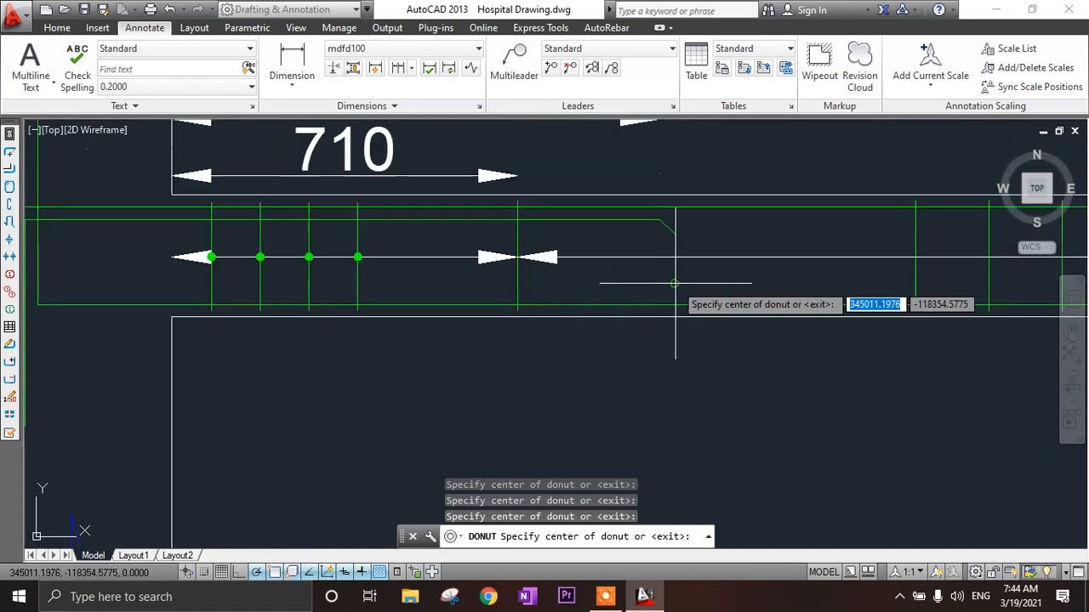
- Place donuts where the dimension line crosses each of the five midspan stirrups
{"action": "middle_click_drag", "start_coordinate": [674, 282], "coordinate": [284, 321]}
{"action": "scroll", "coordinate": [509, 303], "scroll_direction": "up", "scroll_amount": 2}
{"action": "left_click", "coordinate": [535, 289]}
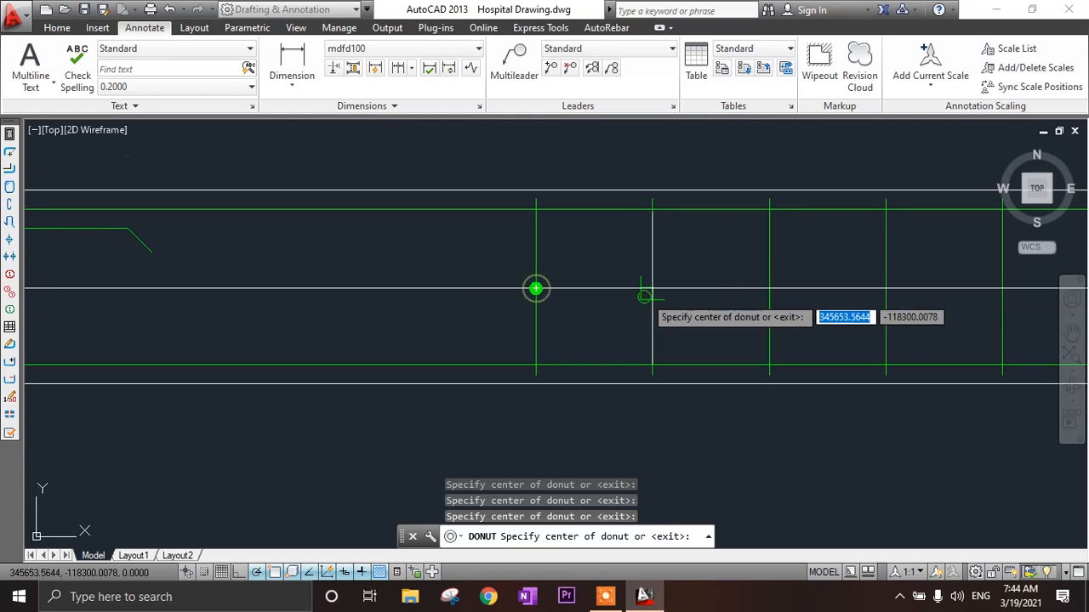
{"action": "left_click", "coordinate": [652, 290]}
{"action": "left_click", "coordinate": [769, 290]}
{"action": "middle_click_drag", "start_coordinate": [847, 298], "coordinate": [506, 302]}
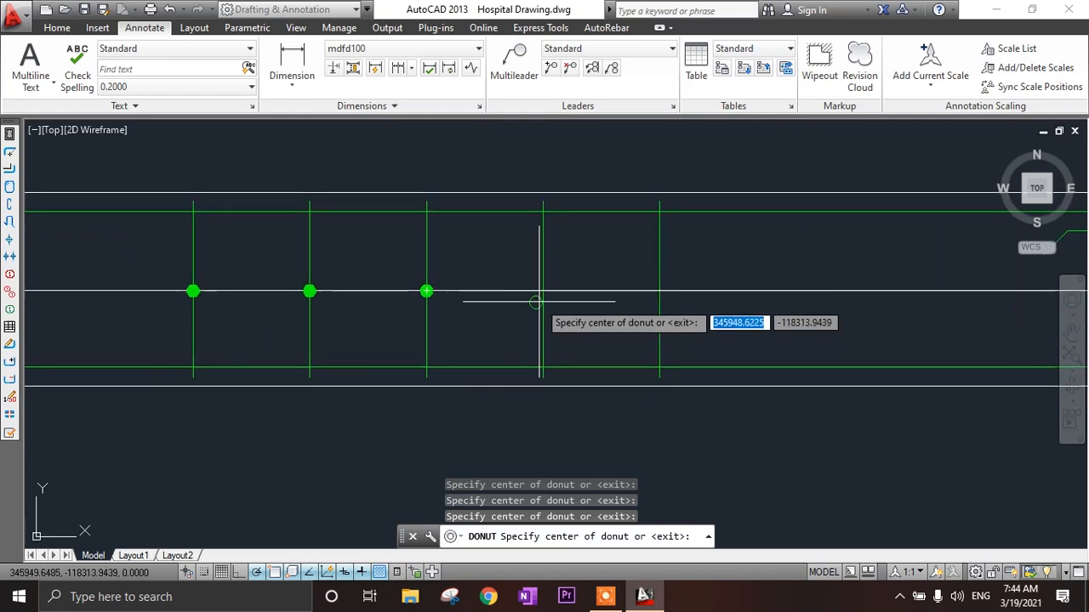
{"action": "left_click", "coordinate": [542, 292]}
{"action": "left_click", "coordinate": [659, 292]}
- Place donuts on the four stirrups at the right end of the first span and finish the Donut command
{"action": "scroll", "coordinate": [562, 302], "scroll_direction": "down", "scroll_amount": 4}
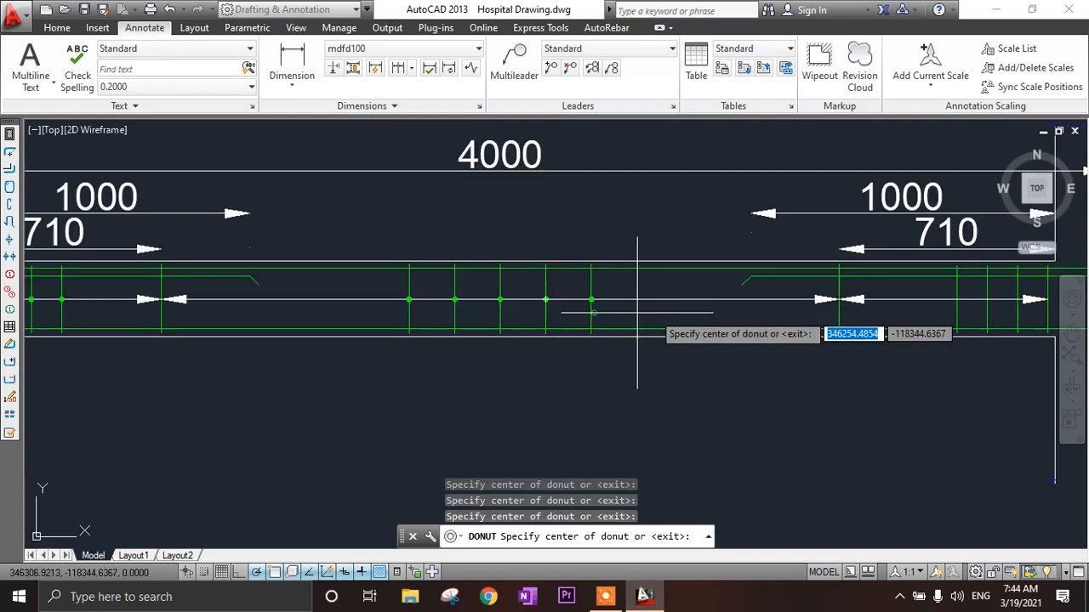
{"action": "scroll", "coordinate": [828, 301], "scroll_direction": "up", "scroll_amount": 2}
{"action": "middle_click_drag", "start_coordinate": [831, 305], "coordinate": [250, 337]}
{"action": "scroll", "coordinate": [473, 330], "scroll_direction": "up", "scroll_amount": 4}
{"action": "left_click", "coordinate": [415, 328]}
{"action": "left_click", "coordinate": [660, 327]}
{"action": "left_click", "coordinate": [783, 327]}
{"action": "scroll", "coordinate": [771, 375], "scroll_direction": "down", "scroll_amount": 6}
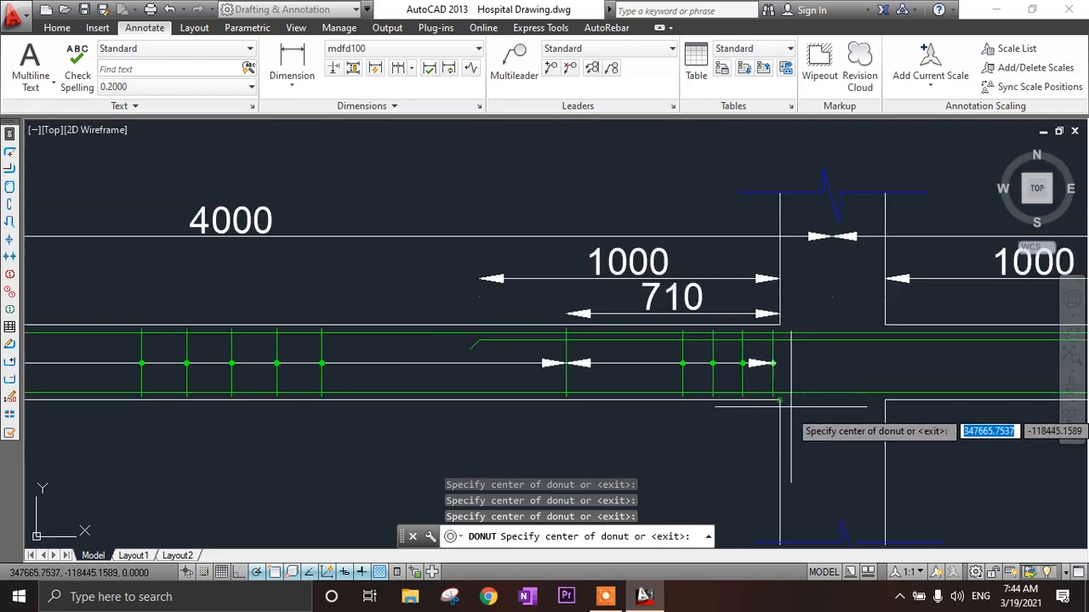
{"action": "key", "text": "Escape"}
- Draw a leader from the dimension line between the left stirrups, slanting down below the beam and ending in a horizontal segment
{"action": "scroll", "coordinate": [595, 451], "scroll_direction": "down", "scroll_amount": 5}
{"action": "scroll", "coordinate": [535, 401], "scroll_direction": "up", "scroll_amount": 4}
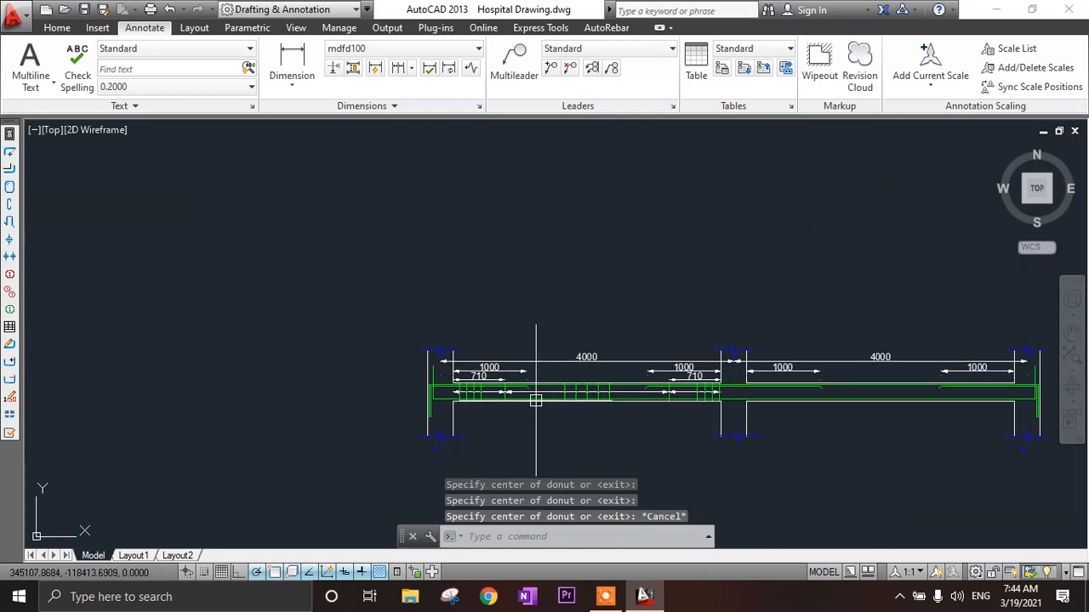
{"action": "scroll", "coordinate": [383, 315], "scroll_direction": "up", "scroll_amount": 4}
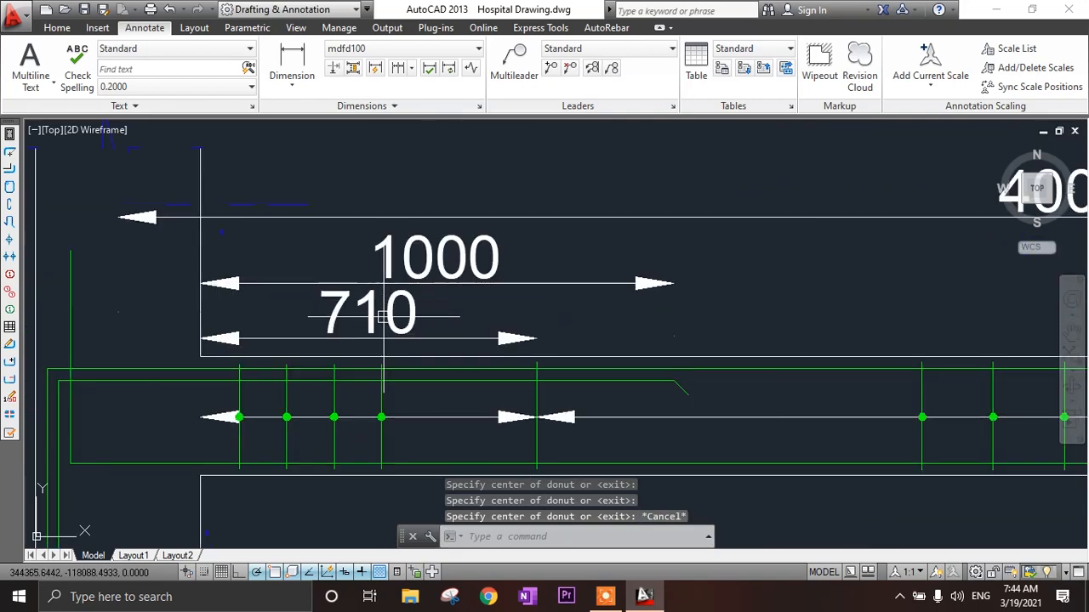
{"action": "type", "text": "l"}
{"action": "key", "text": "Return"}
{"action": "scroll", "coordinate": [383, 400], "scroll_direction": "up", "scroll_amount": 2}
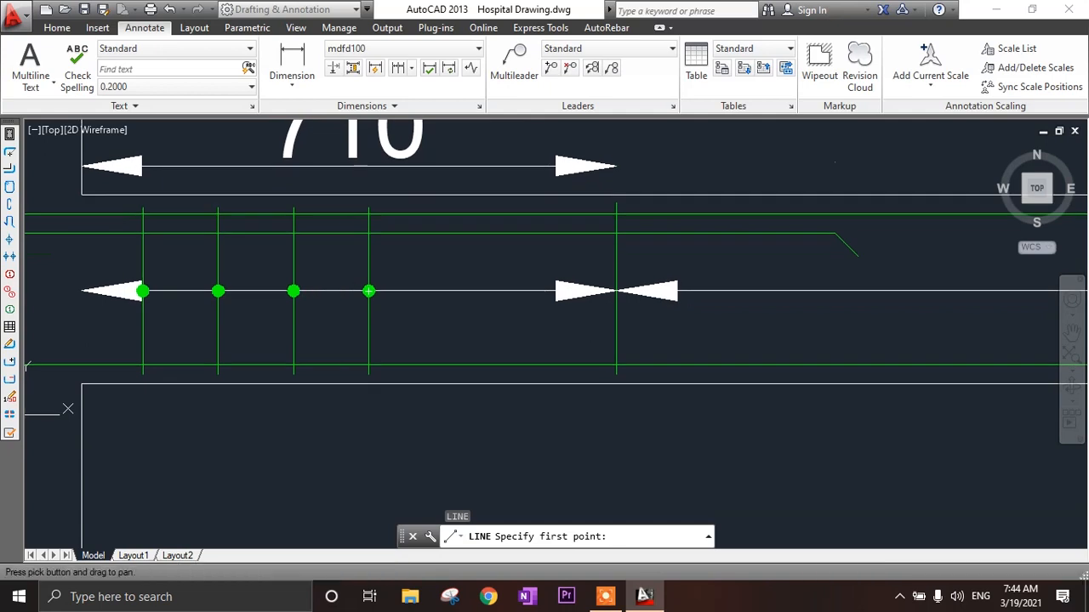
{"action": "left_click", "coordinate": [219, 292]}
{"action": "middle_click_drag", "start_coordinate": [264, 393], "coordinate": [252, 248]}
{"action": "left_click", "coordinate": [259, 339]}
{"action": "left_click", "coordinate": [392, 339]}
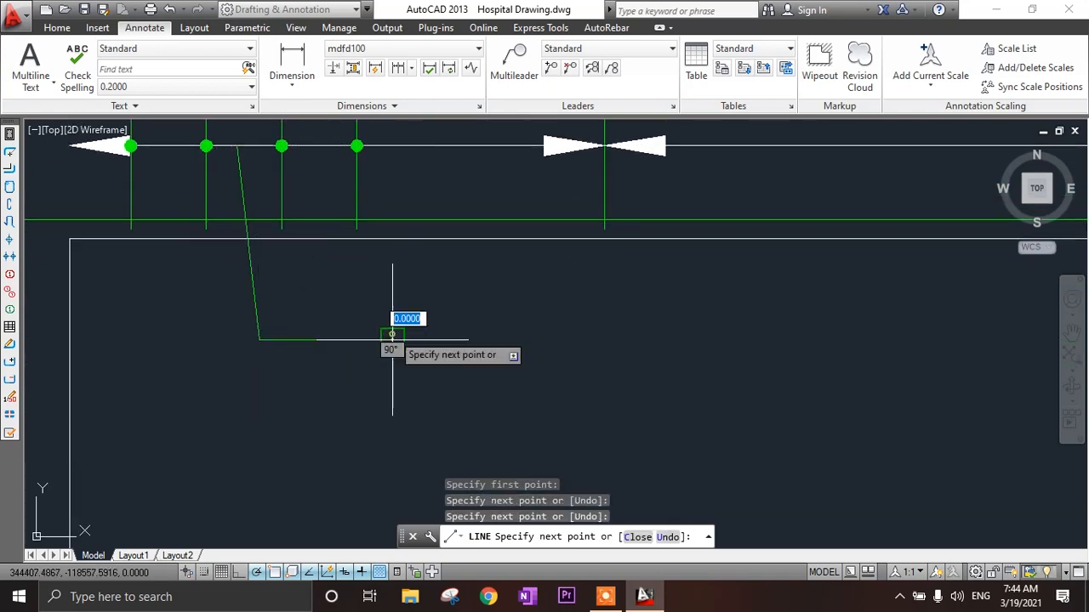
{"action": "key", "text": "Escape"}
- Join the leader's slanted and horizontal segments into one polyline
{"action": "scroll", "coordinate": [405, 362], "scroll_direction": "down", "scroll_amount": 4}
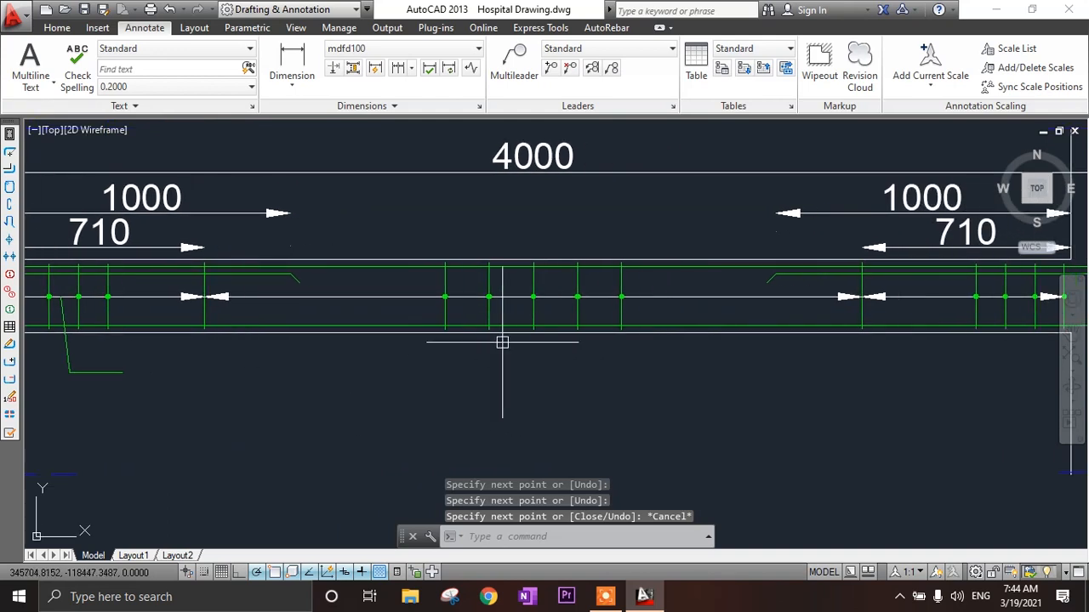
{"action": "middle_click_drag", "start_coordinate": [327, 384], "coordinate": [547, 379]}
{"action": "scroll", "coordinate": [281, 342], "scroll_direction": "up", "scroll_amount": 4}
{"action": "left_click", "coordinate": [312, 345]}
{"action": "left_click", "coordinate": [296, 449]}
{"action": "type", "text": "j"}
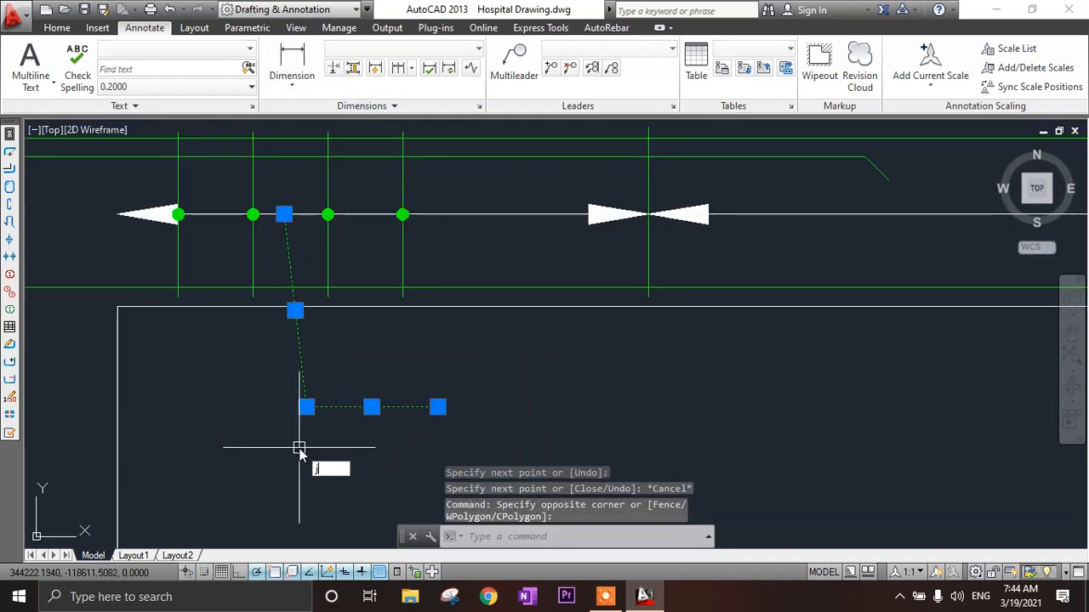
{"action": "key", "text": "Return"}
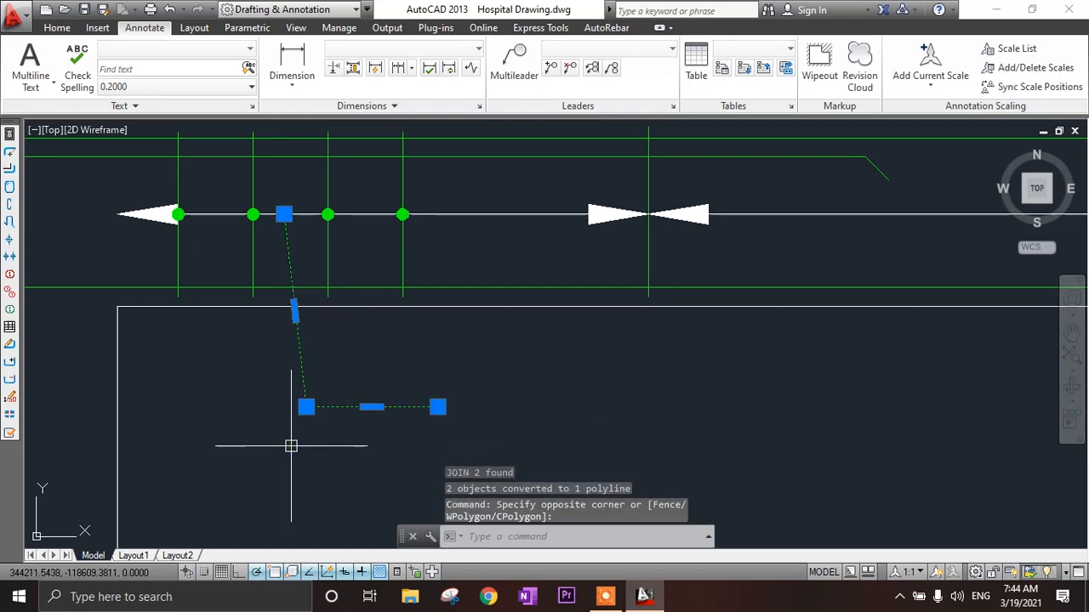
- Copy the leader polyline from its upper end to the middle donut of the midspan stirrup group
{"action": "type", "text": "co"}
{"action": "key", "text": "Return"}
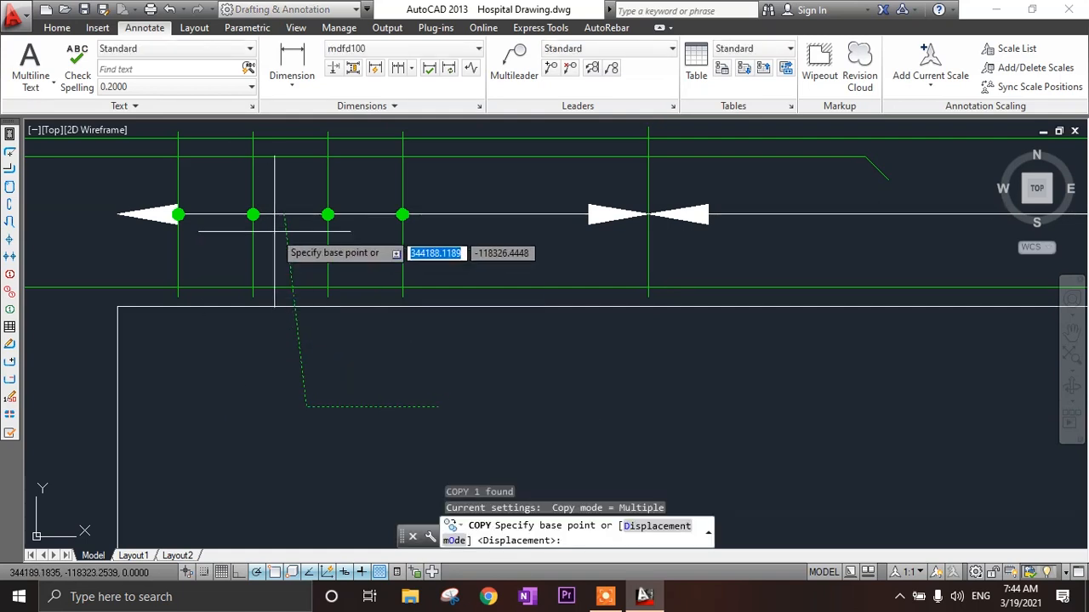
{"action": "left_click", "coordinate": [285, 214]}
{"action": "scroll", "coordinate": [285, 215], "scroll_direction": "down", "scroll_amount": 4}
{"action": "scroll", "coordinate": [382, 224], "scroll_direction": "up", "scroll_amount": 5}
{"action": "left_click", "coordinate": [353, 222]}
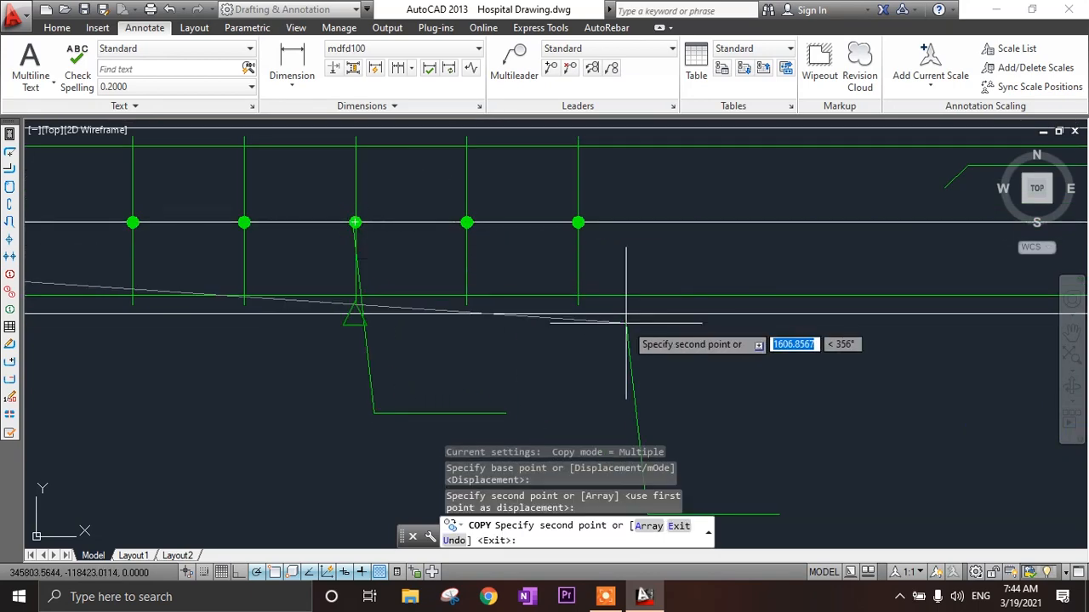
{"action": "key", "text": "Escape"}
- Copy the "8Ø - 100mm c/c" text from Beam Section at 1-1 to the end of the left stirrup leader
{"action": "scroll", "coordinate": [624, 323], "scroll_direction": "down", "scroll_amount": 8}
{"action": "middle_click_drag", "start_coordinate": [624, 325], "coordinate": [776, 342]}
{"action": "scroll", "coordinate": [642, 353], "scroll_direction": "up", "scroll_amount": 4}
{"action": "mouse_move", "coordinate": [555, 345]}
{"action": "middle_mouse_down"}
{"action": "mouse_move", "coordinate": [425, 313]}
{"action": "mouse_move", "coordinate": [285, 326]}
{"action": "middle_mouse_up"}
{"action": "scroll", "coordinate": [425, 313], "scroll_direction": "down", "scroll_amount": 5}
{"action": "scroll", "coordinate": [285, 326], "scroll_direction": "down", "scroll_amount": 5}
{"action": "middle_click_drag", "start_coordinate": [783, 334], "coordinate": [758, 349]}
{"action": "scroll", "coordinate": [758, 350], "scroll_direction": "up", "scroll_amount": 6}
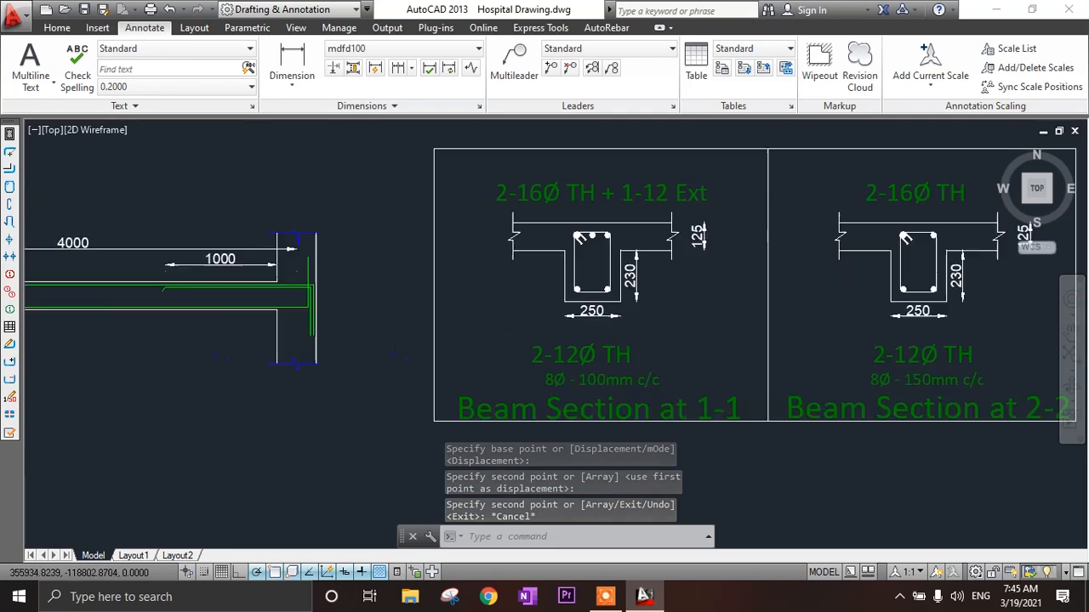
{"action": "left_click", "coordinate": [558, 395]}
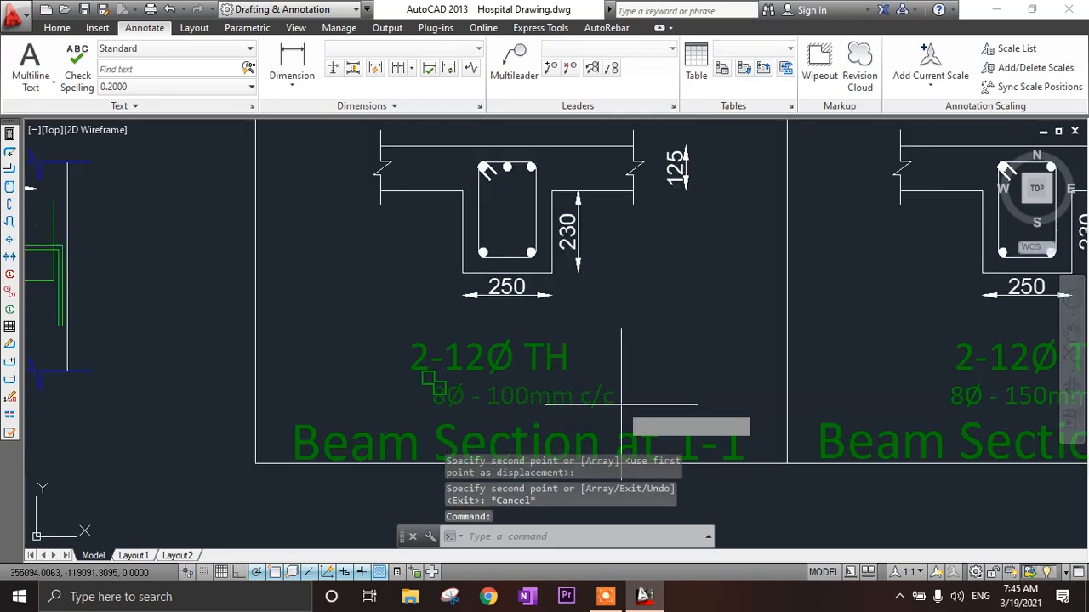
{"action": "type", "text": "co"}
{"action": "key", "text": "Return"}
{"action": "left_click", "coordinate": [538, 397]}
{"action": "scroll", "coordinate": [630, 392], "scroll_direction": "down", "scroll_amount": 6}
{"action": "middle_click_drag", "start_coordinate": [289, 399], "coordinate": [501, 359]}
{"action": "scroll", "coordinate": [403, 358], "scroll_direction": "up", "scroll_amount": 6}
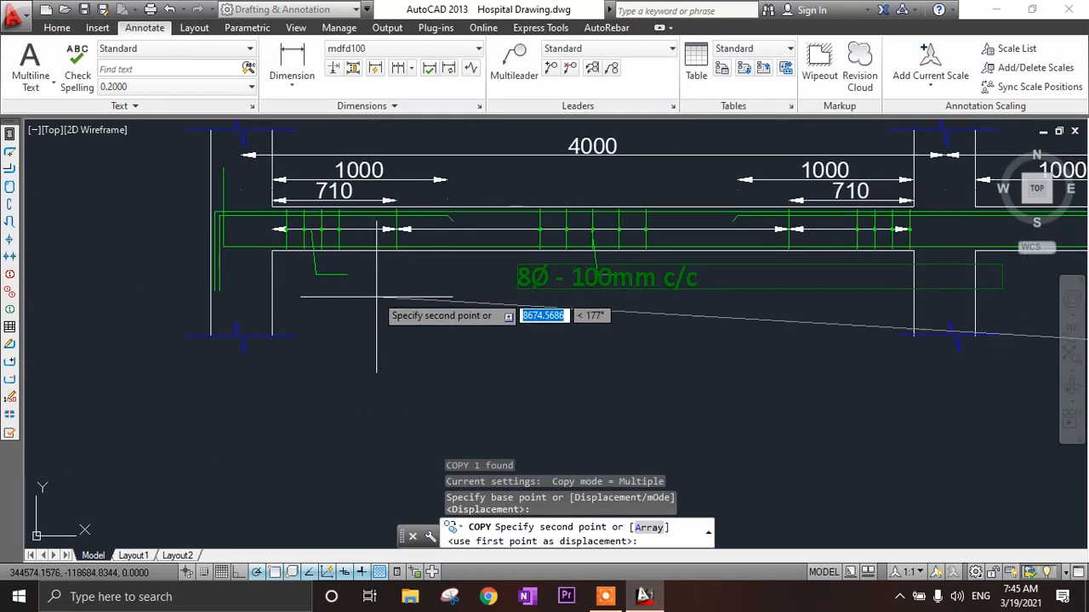
{"action": "left_click", "coordinate": [209, 301]}
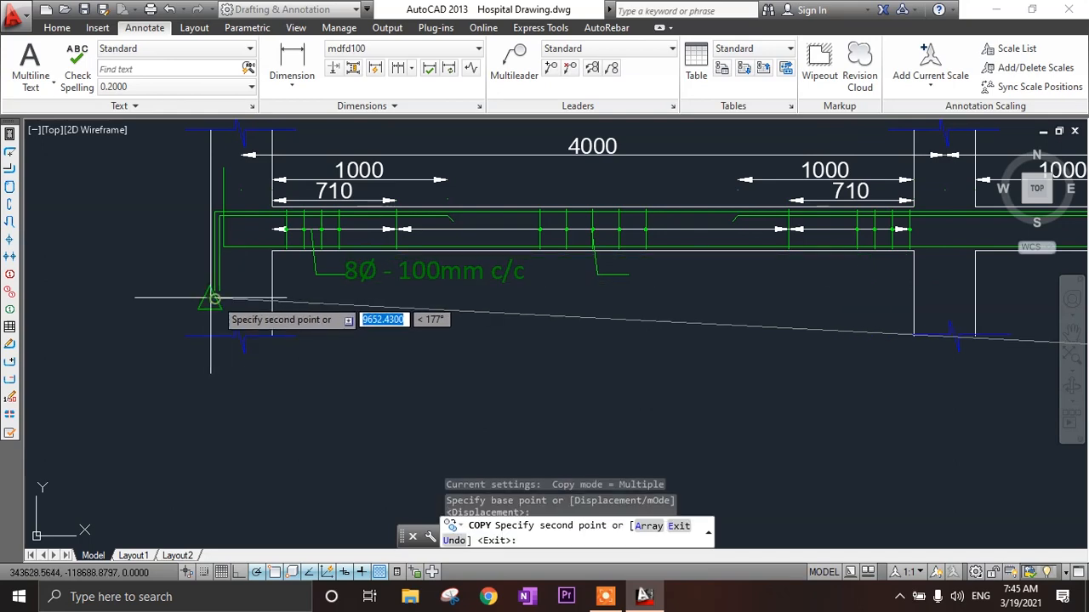
{"action": "scroll", "coordinate": [292, 303], "scroll_direction": "up", "scroll_amount": 4}
{"action": "key", "text": "Escape"}
- Move the copied "8Ø - 100mm c/c" label below the left stirrup leader, close to the column face
{"action": "left_click", "coordinate": [525, 253]}
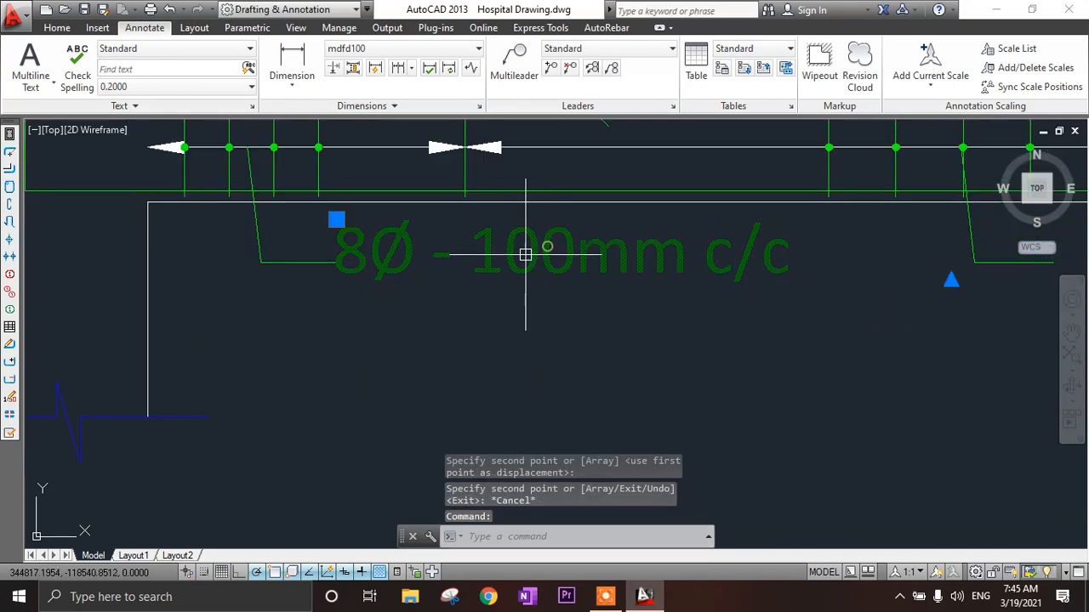
{"action": "left_click", "coordinate": [337, 219]}
{"action": "left_click", "coordinate": [218, 284]}
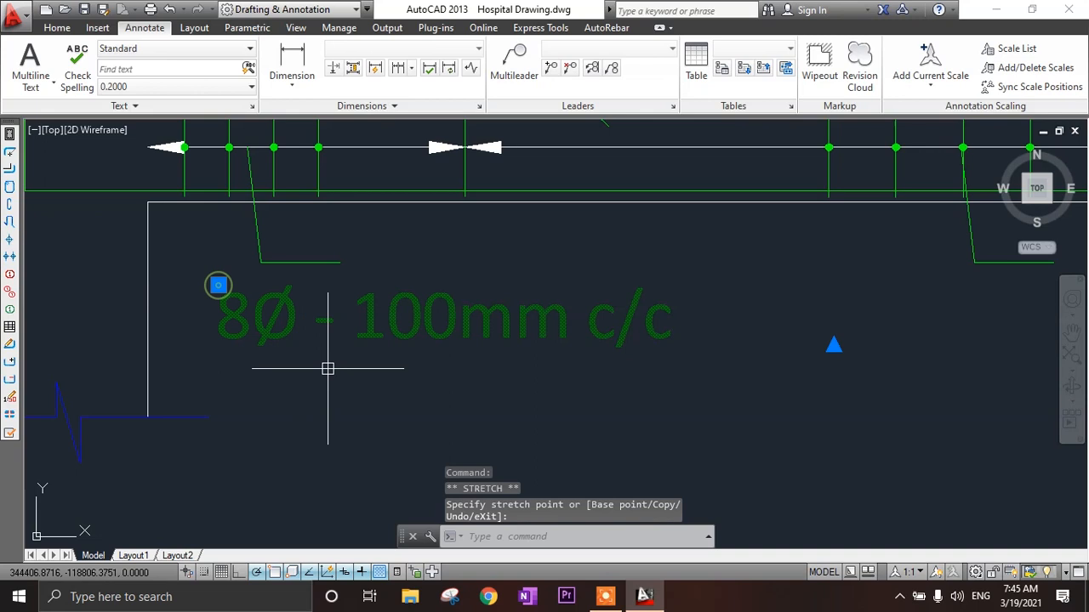
{"action": "key", "text": "Escape"}
{"action": "left_click", "coordinate": [257, 317]}
{"action": "left_click", "coordinate": [216, 288]}
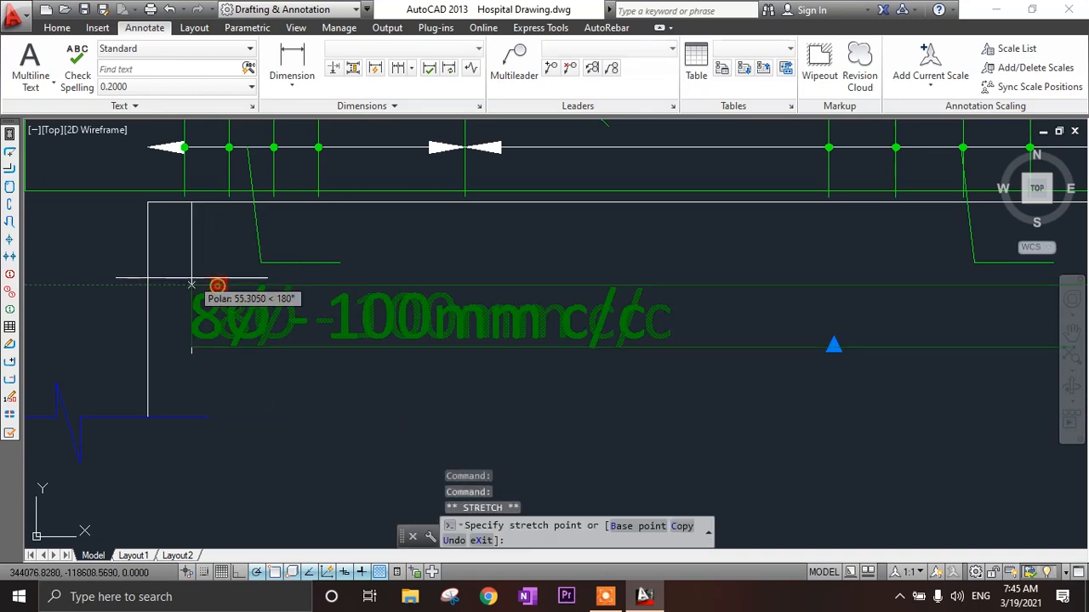
{"action": "key", "text": "Escape"}
- Delete the diameter symbol in the left stirrup label and re-enter it with the code %%c
{"action": "double_click", "coordinate": [269, 326]}
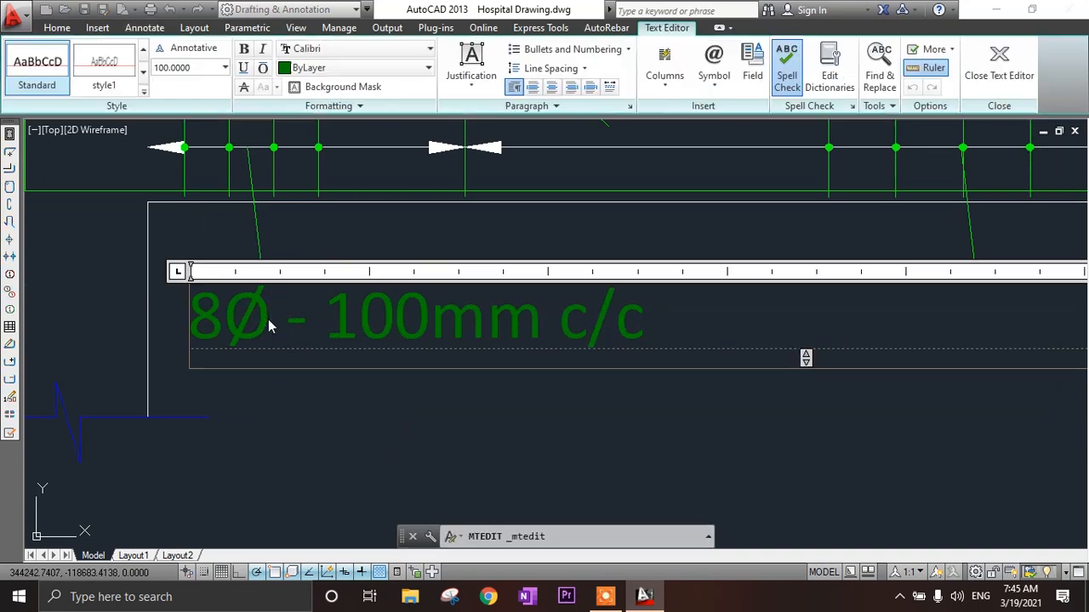
{"action": "key", "text": "Delete"}
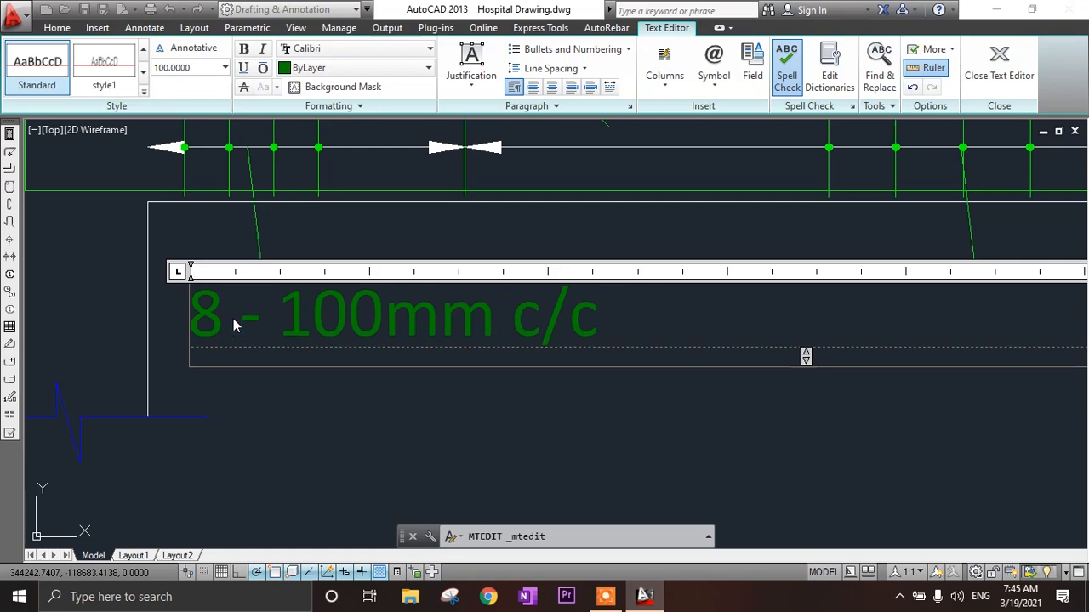
{"action": "type", "text": "%%"}
{"action": "type", "text": "c"}
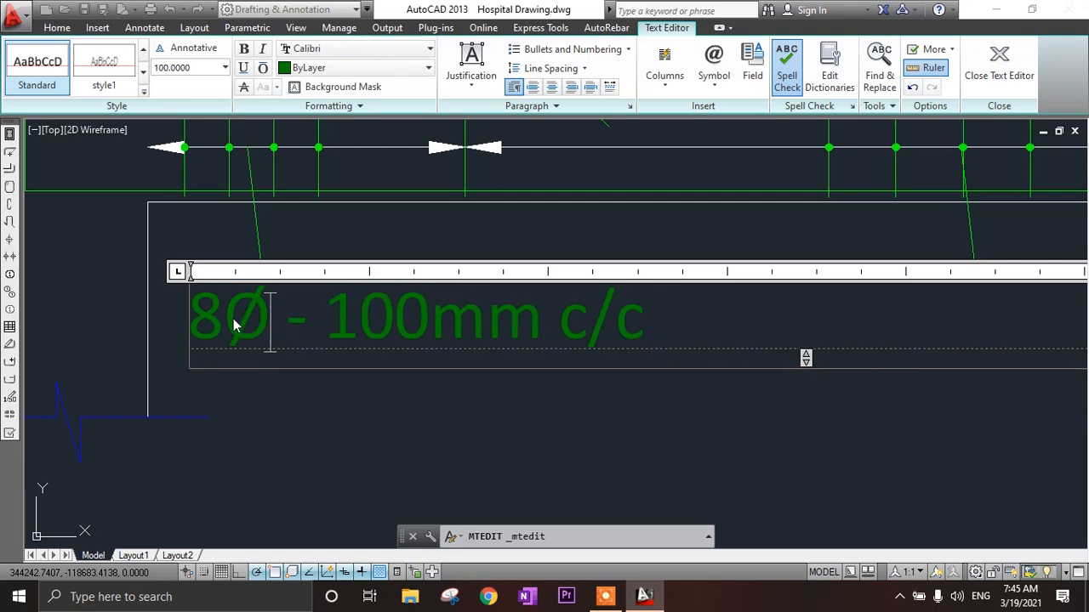
{"action": "left_click", "coordinate": [384, 445]}
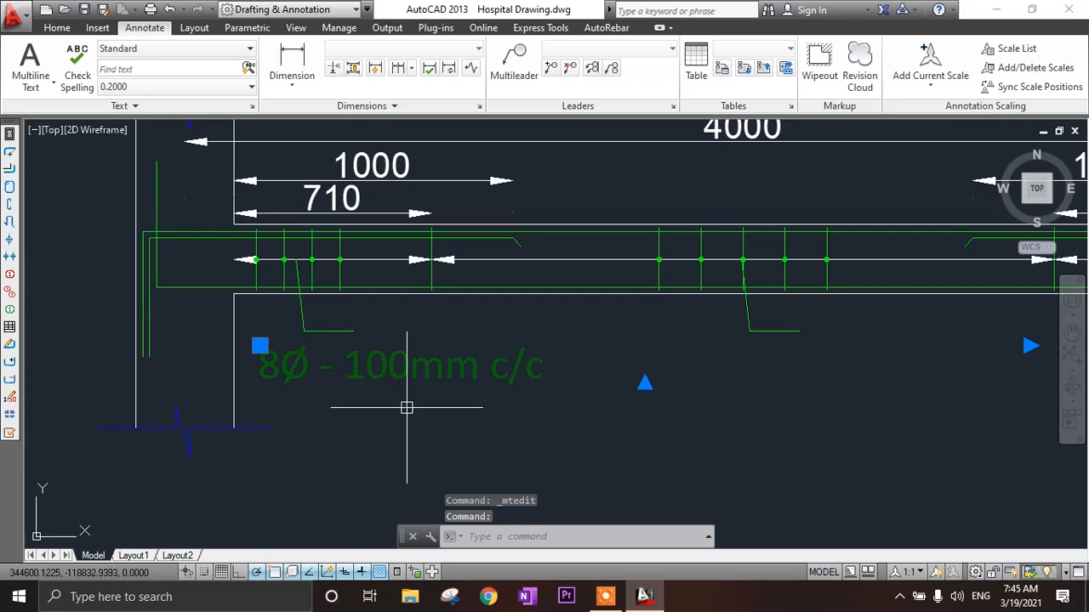
- Copy the left "8Ø - 100mm c/c" label horizontally to below the midspan stirrup leader
{"action": "type", "text": "co"}
{"action": "key", "text": "Return"}
{"action": "left_click", "coordinate": [368, 373]}
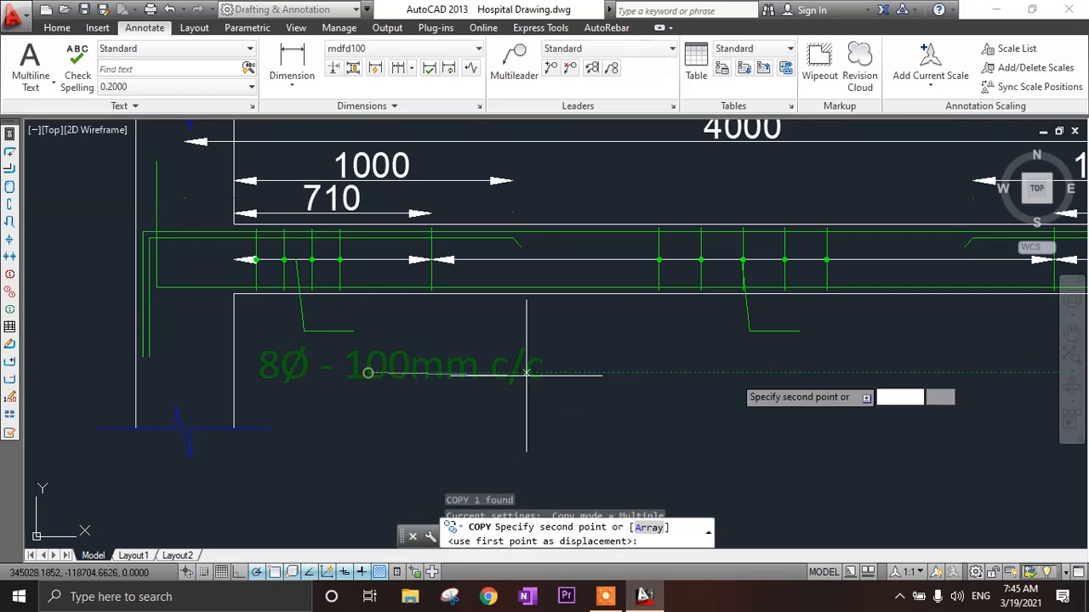
{"action": "left_click", "coordinate": [745, 373]}
{"action": "key", "text": "Escape"}
- Mirror the left stirrup leader and its label about the beam's vertical midspan line, keeping the originals
{"action": "scroll", "coordinate": [671, 387], "scroll_direction": "down", "scroll_amount": 4}
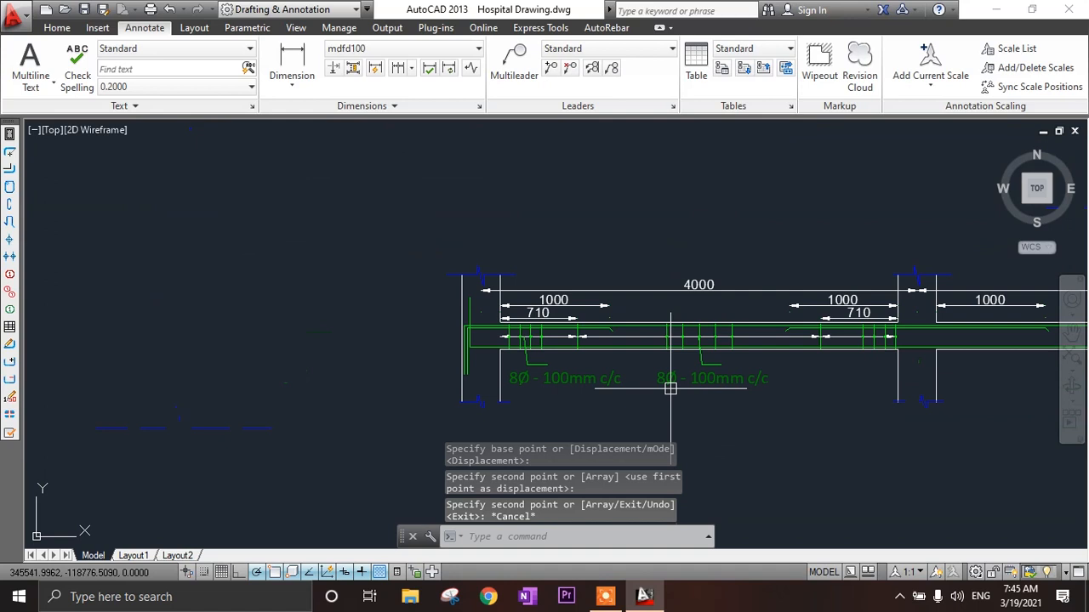
{"action": "scroll", "coordinate": [646, 387], "scroll_direction": "up", "scroll_amount": 2}
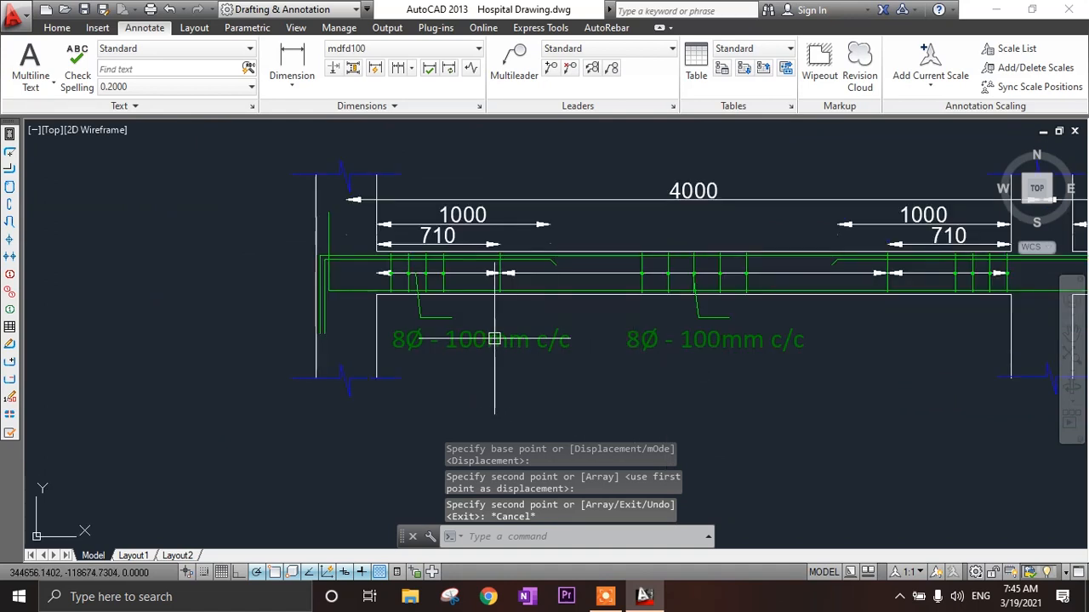
{"action": "left_click", "coordinate": [464, 311]}
{"action": "left_click", "coordinate": [418, 357]}
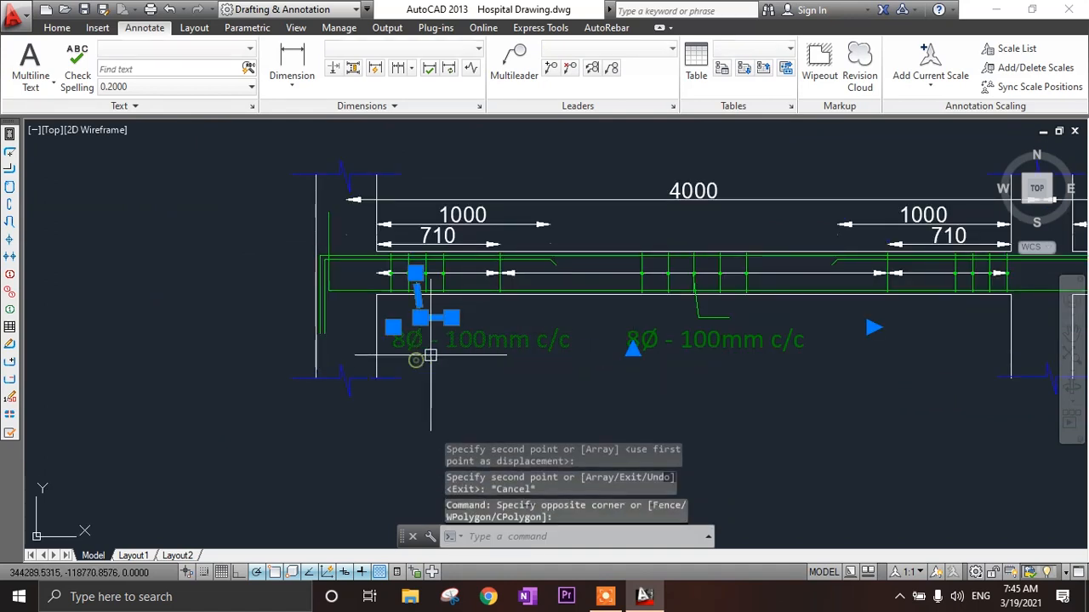
{"action": "type", "text": "mi"}
{"action": "key", "text": "Return"}
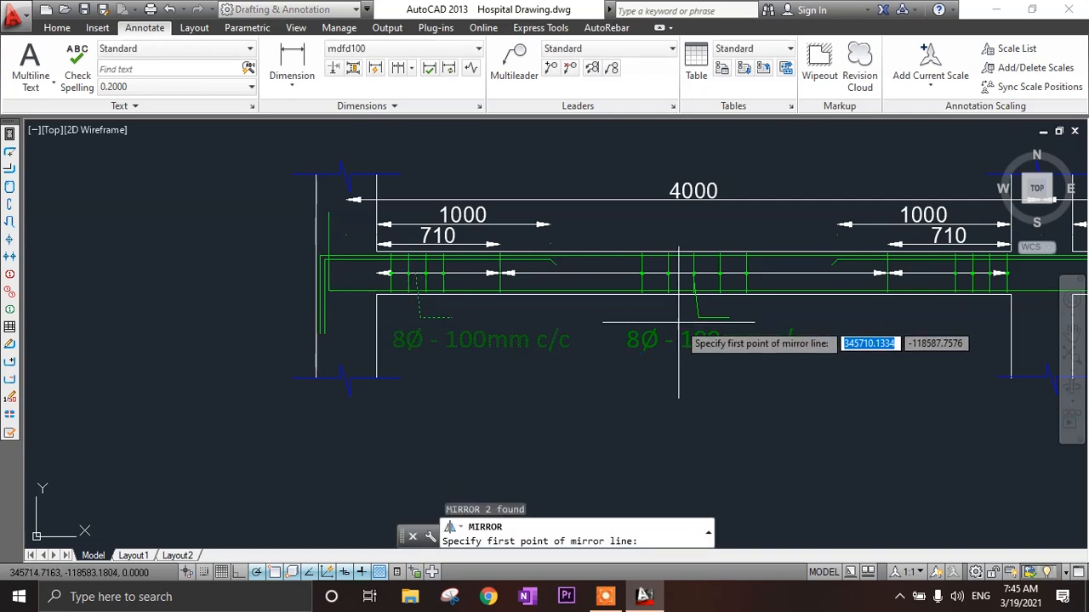
{"action": "scroll", "coordinate": [676, 223], "scroll_direction": "up", "scroll_amount": 3}
{"action": "left_click", "coordinate": [712, 198]}
{"action": "left_click", "coordinate": [639, 245]}
{"action": "scroll", "coordinate": [721, 272], "scroll_direction": "down", "scroll_amount": 4}
{"action": "scroll", "coordinate": [722, 263], "scroll_direction": "down", "scroll_amount": 2}
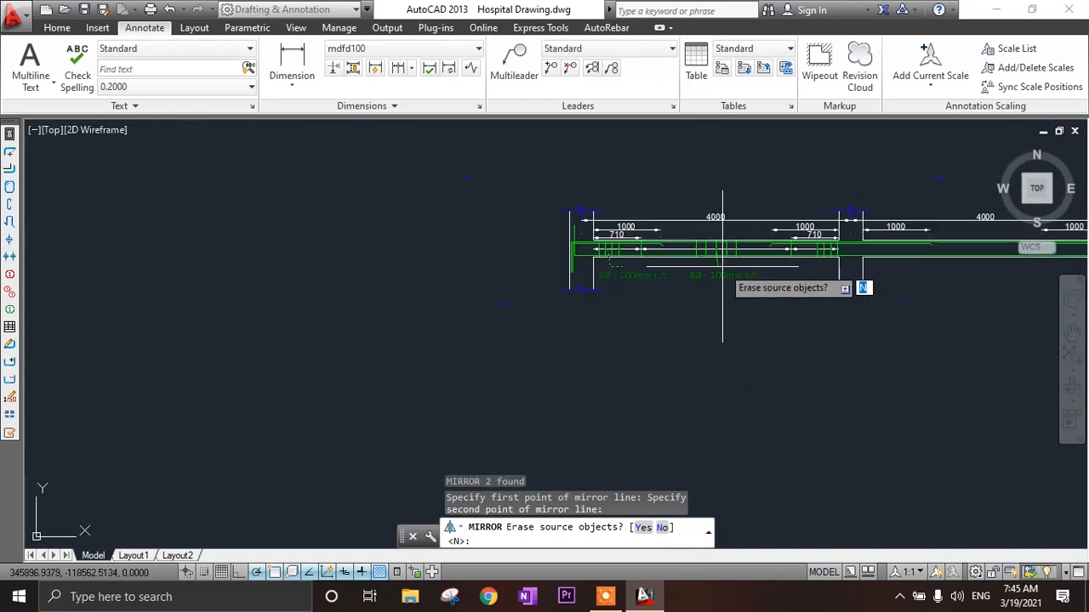
{"action": "scroll", "coordinate": [722, 267], "scroll_direction": "down", "scroll_amount": 2}
{"action": "scroll", "coordinate": [722, 267], "scroll_direction": "up", "scroll_amount": 5}
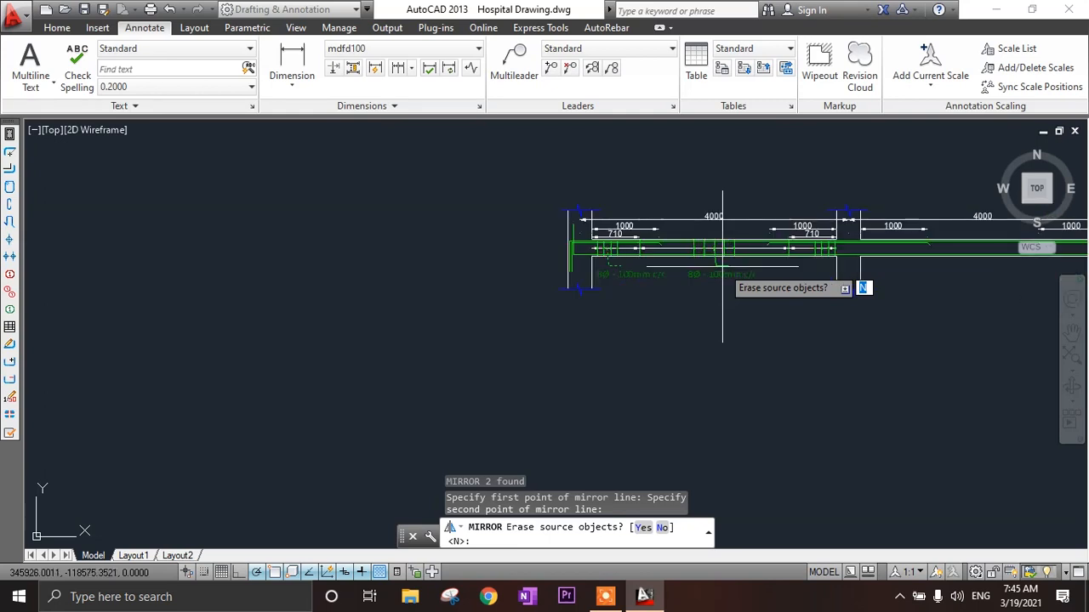
{"action": "key", "text": "Return"}
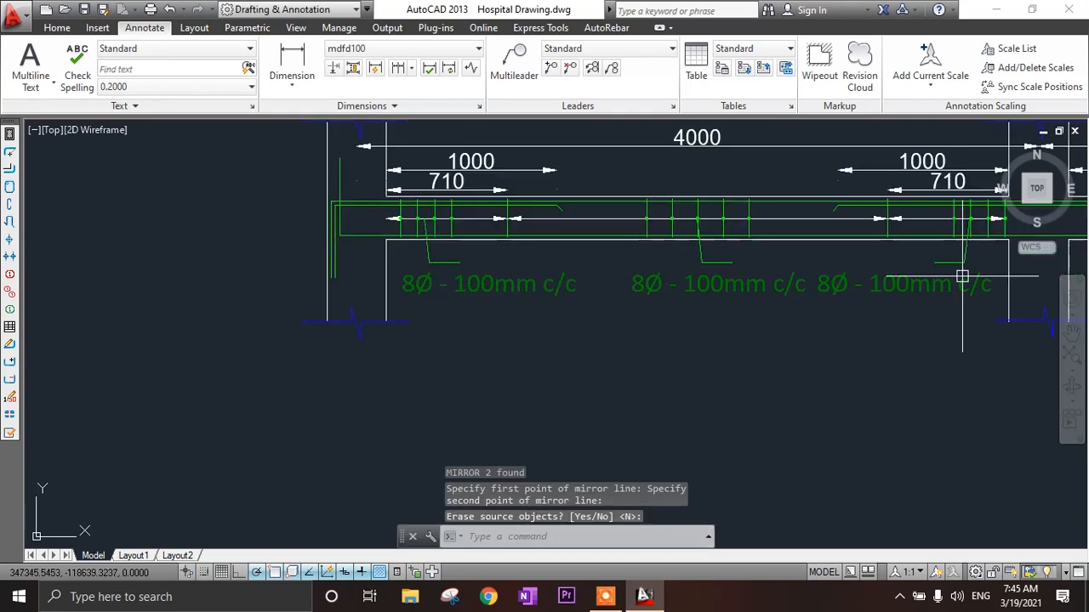
- Shift the midspan "8Ø - 100mm c/c" label slightly left to separate it from the mirrored label
{"action": "scroll", "coordinate": [803, 292], "scroll_direction": "up", "scroll_amount": 2}
{"action": "middle_click_drag", "start_coordinate": [719, 303], "coordinate": [729, 303]}
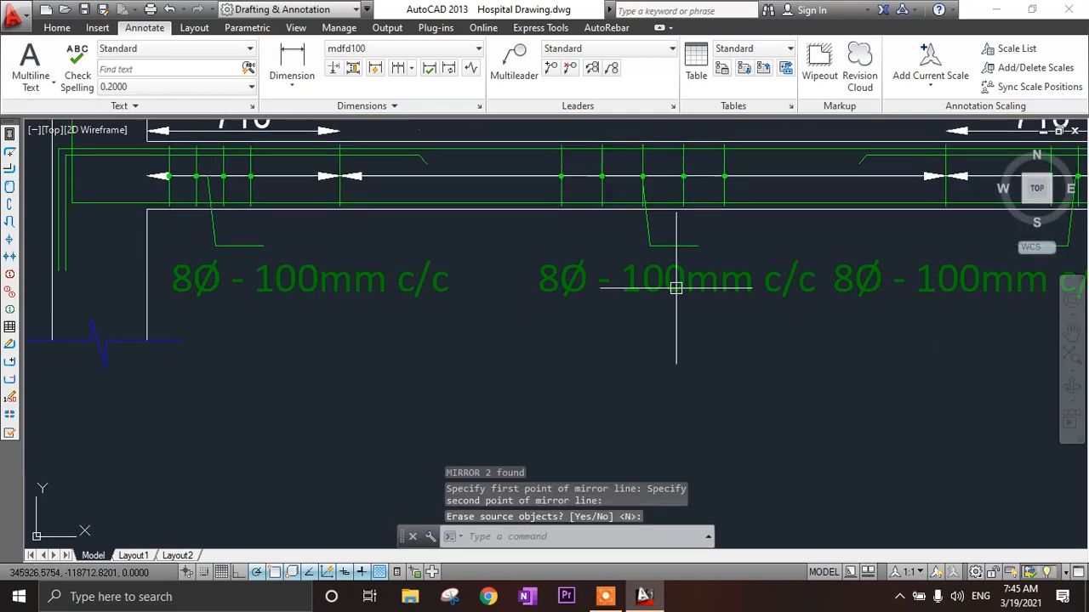
{"action": "left_click", "coordinate": [676, 287]}
{"action": "left_click", "coordinate": [539, 259]}
{"action": "left_click", "coordinate": [499, 259]}
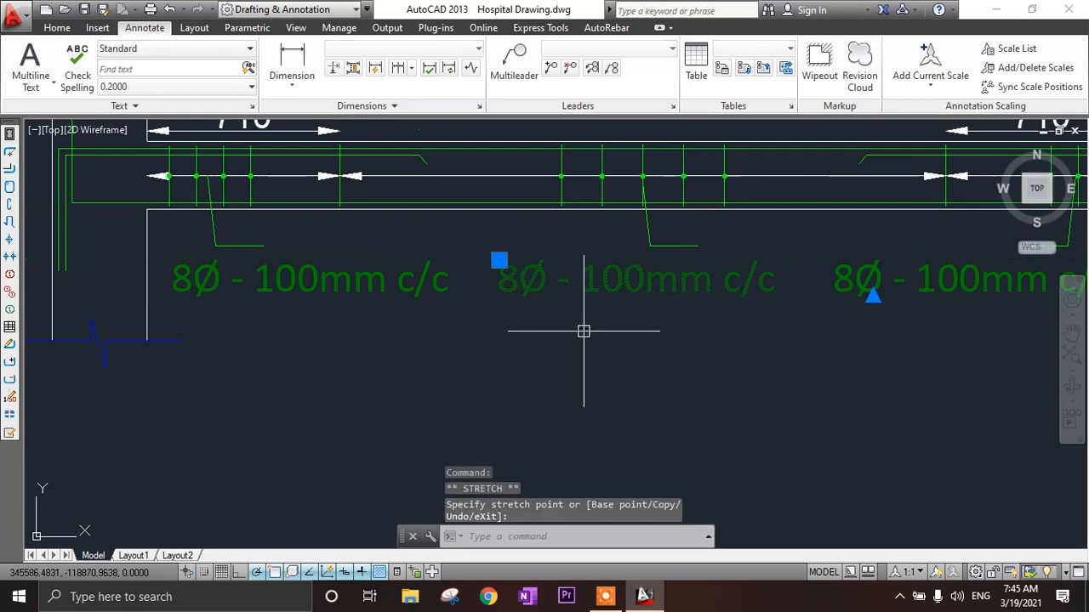
{"action": "key", "text": "Escape"}
- Set the text height of the whole left stirrup label to 80
{"action": "scroll", "coordinate": [612, 351], "scroll_direction": "down", "scroll_amount": 5}
{"action": "scroll", "coordinate": [562, 374], "scroll_direction": "up", "scroll_amount": 5}
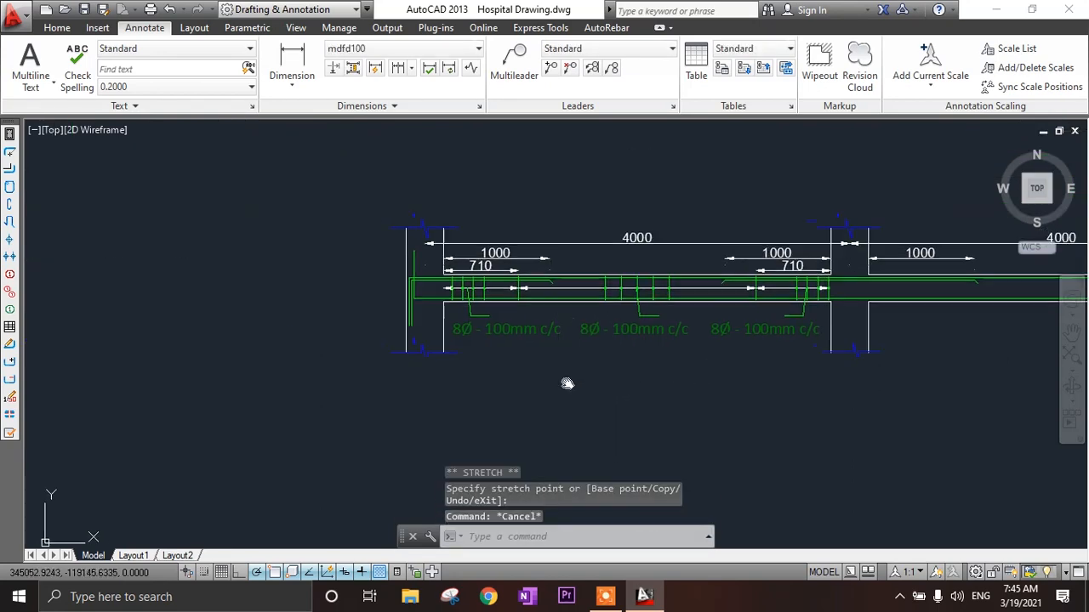
{"action": "double_click", "coordinate": [530, 331]}
{"action": "left_click_drag", "start_coordinate": [627, 336], "coordinate": [392, 317]}
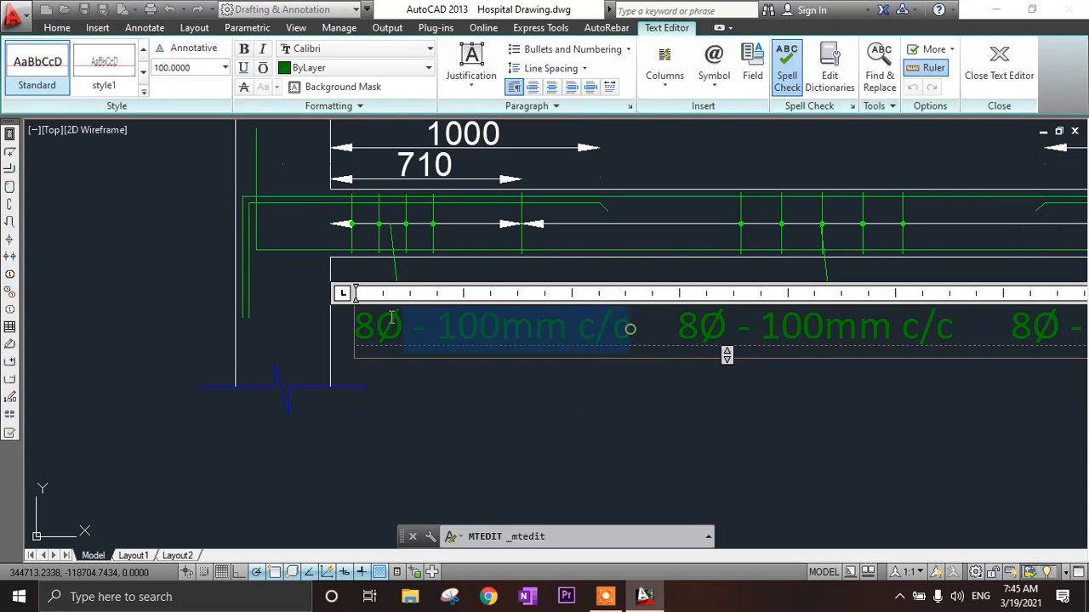
{"action": "left_click", "coordinate": [199, 66]}
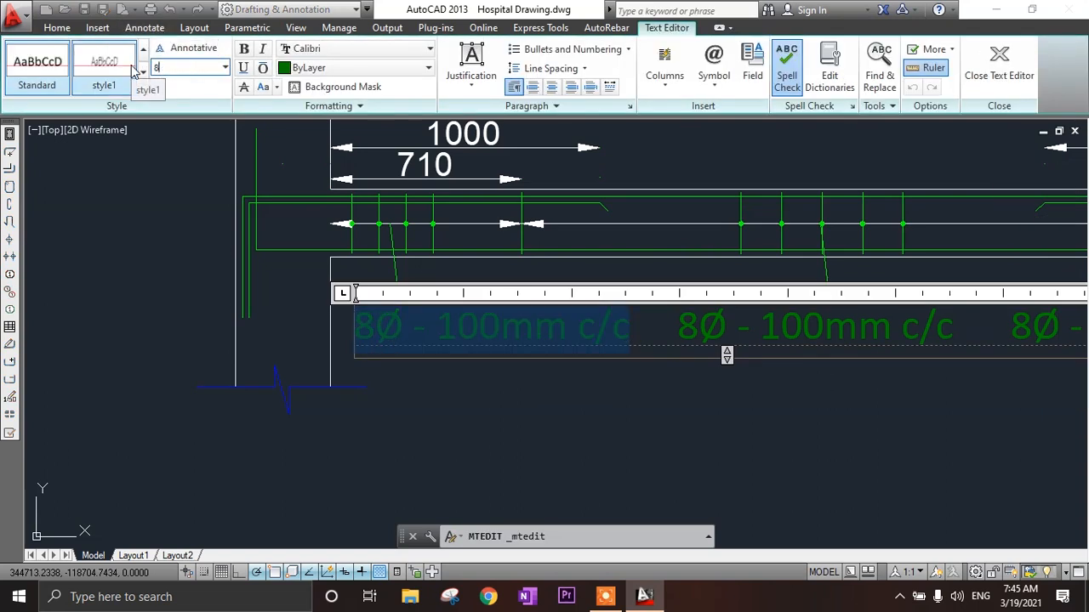
{"action": "key", "text": "Return"}
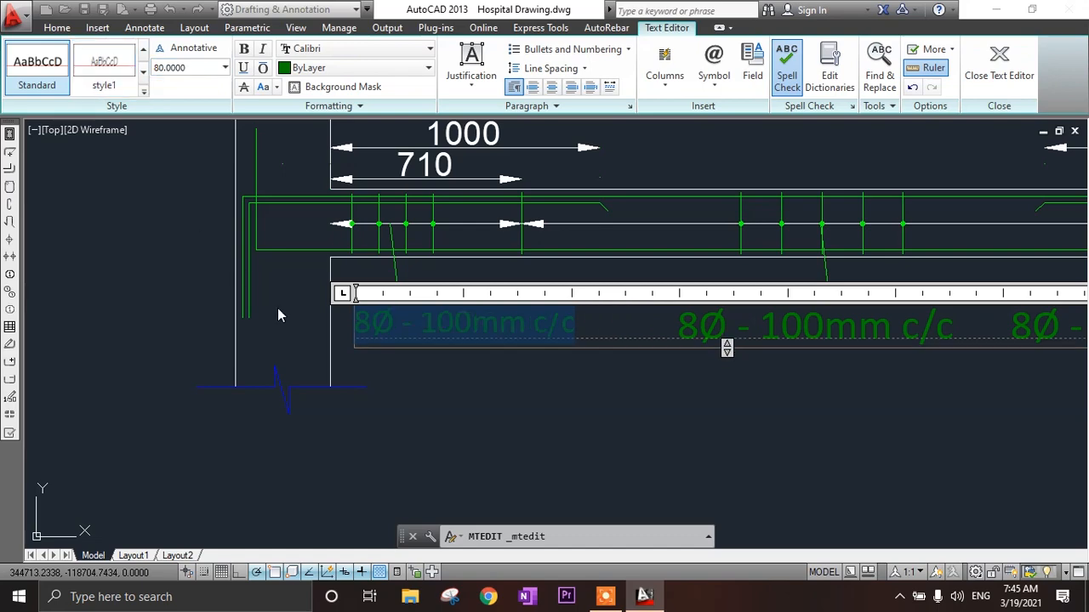
{"action": "left_click", "coordinate": [278, 315]}
- Match the properties of the left stirrup label to the midspan and right stirrup labels
{"action": "middle_click_drag", "start_coordinate": [507, 388], "coordinate": [425, 386]}
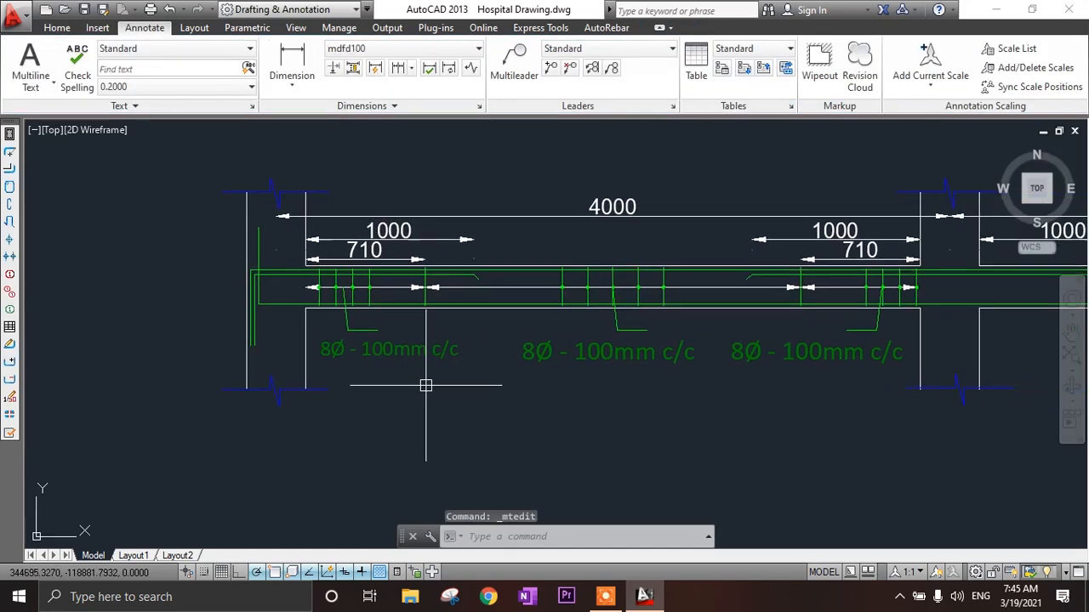
{"action": "key", "text": "Return"}
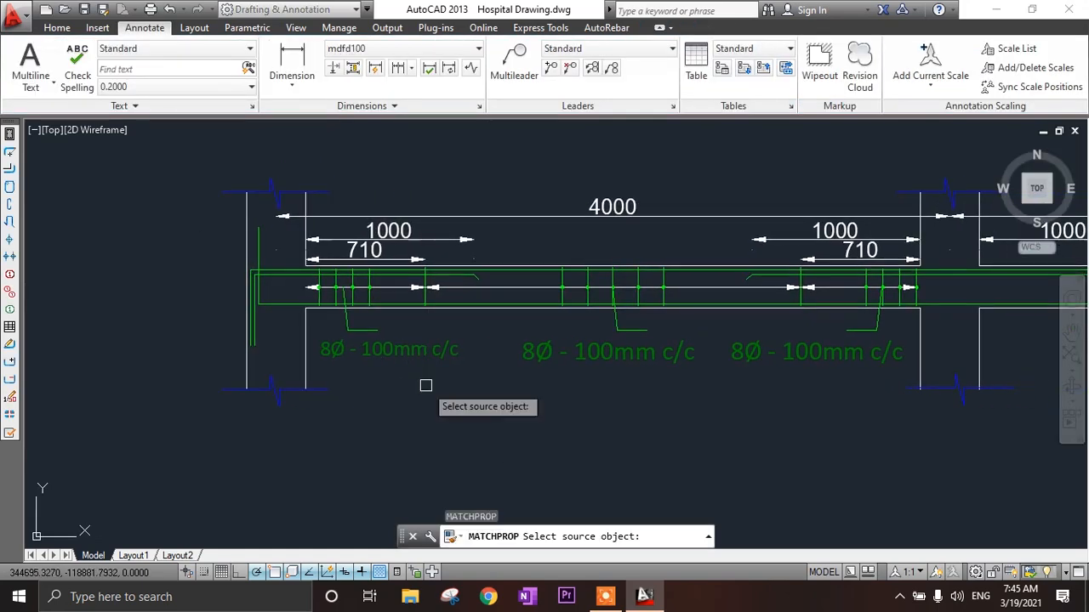
{"action": "left_click", "coordinate": [459, 350]}
{"action": "left_click", "coordinate": [596, 352]}
{"action": "left_click", "coordinate": [766, 352]}
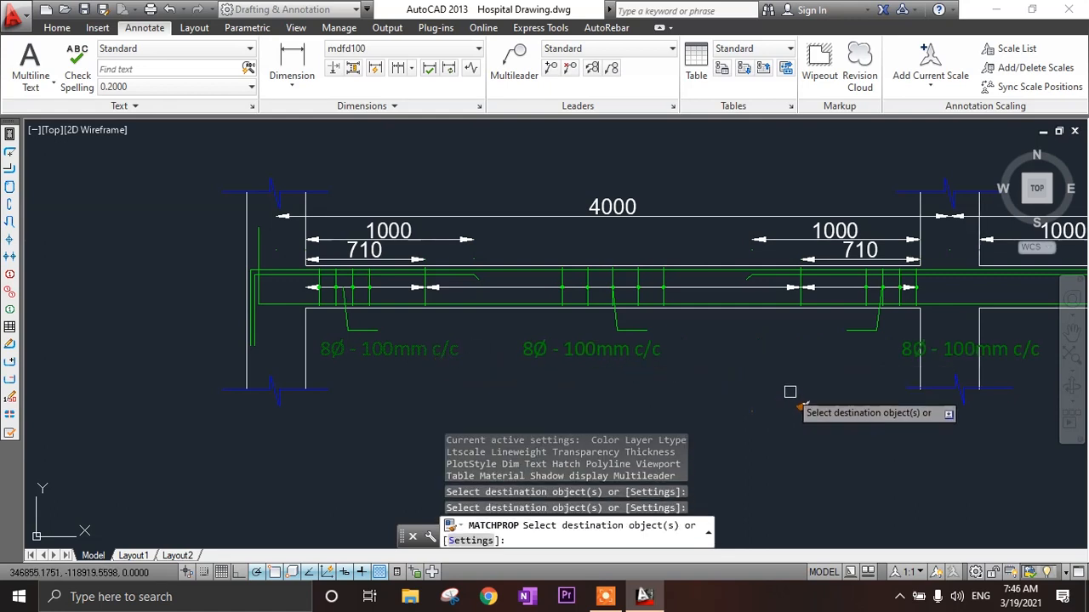
{"action": "key", "text": "Escape"}
- Move the right stirrup label back left so it sits below the right stirrup leader
{"action": "left_click", "coordinate": [972, 350]}
{"action": "left_click", "coordinate": [903, 340]}
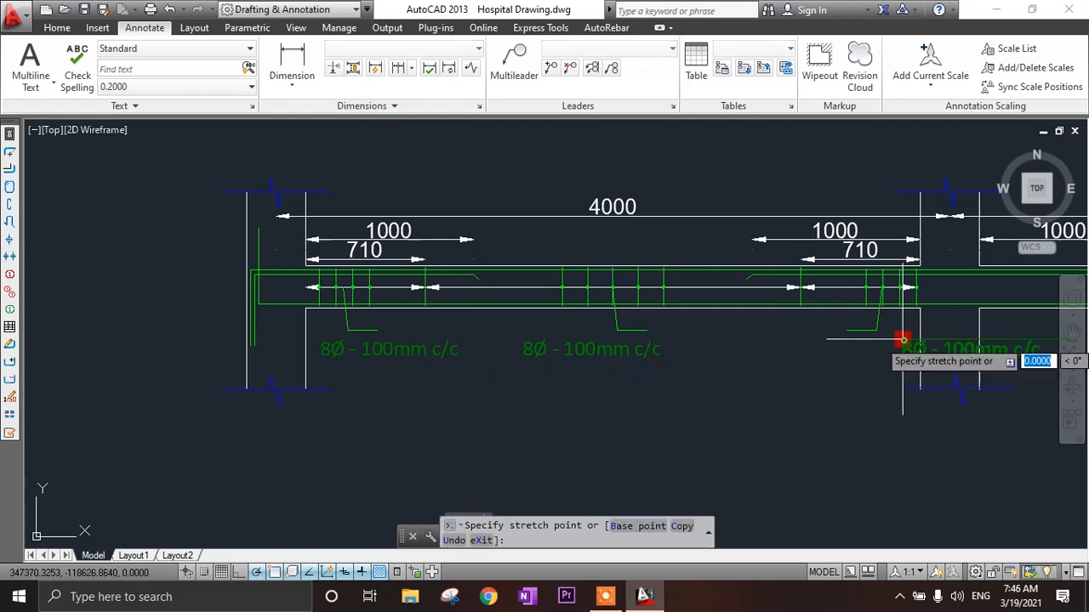
{"action": "left_click", "coordinate": [761, 335]}
- Narrow the right stirrup label's text frame to about the width of its text
{"action": "scroll", "coordinate": [760, 420], "scroll_direction": "down", "scroll_amount": 3}
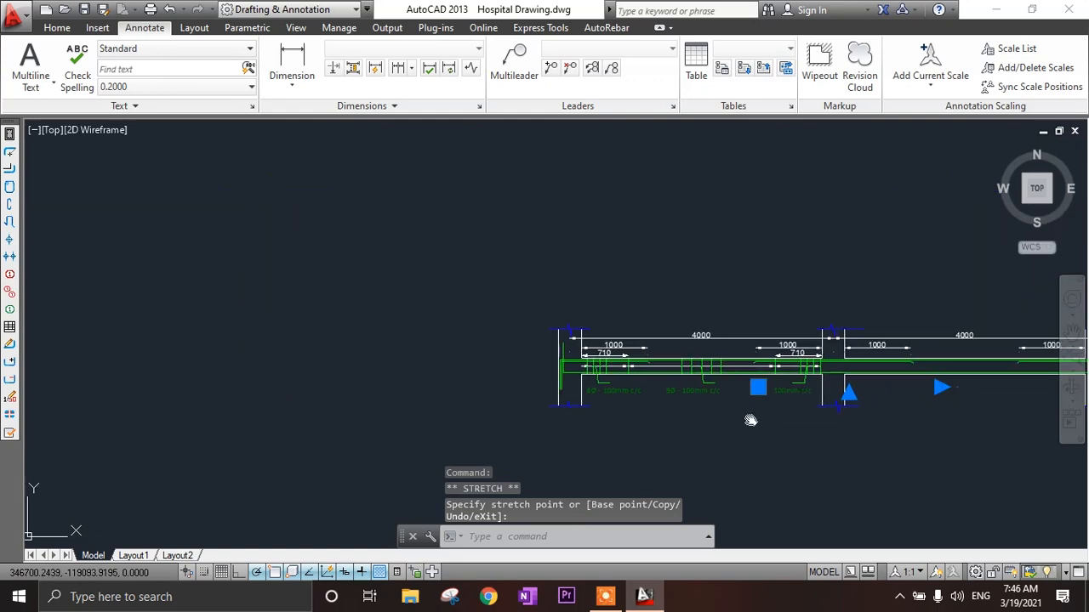
{"action": "scroll", "coordinate": [923, 408], "scroll_direction": "up", "scroll_amount": 4}
{"action": "left_click", "coordinate": [975, 352]}
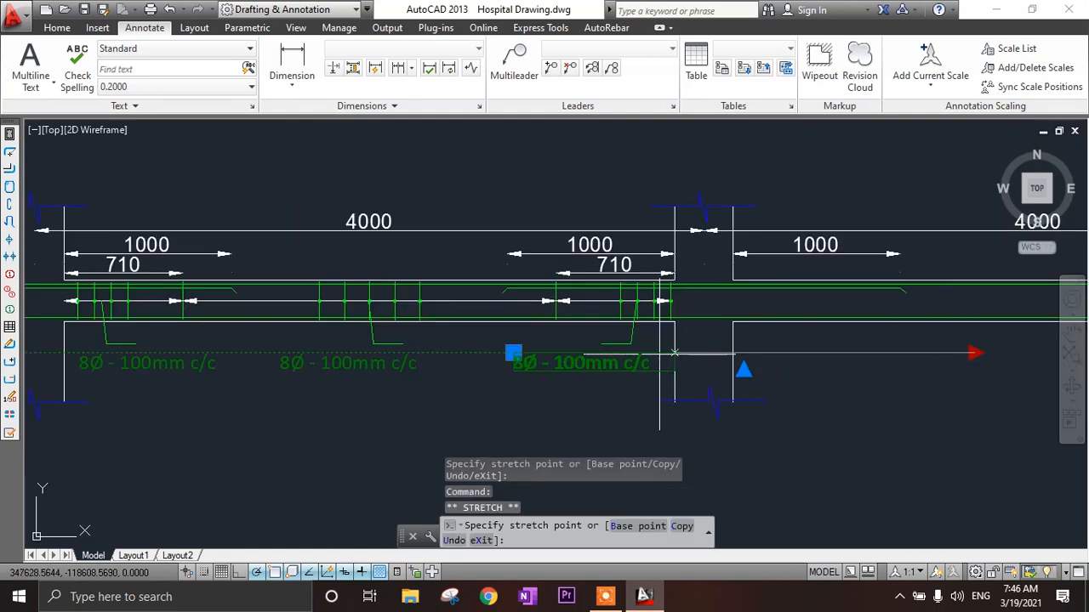
{"action": "key", "text": "Escape"}
{"action": "key", "text": "Escape"}
- Select the right stirrup group with its donuts, zone dimensions, leader and "8Ø - 100mm c/c" label
{"action": "middle_click_drag", "start_coordinate": [610, 375], "coordinate": [652, 391]}
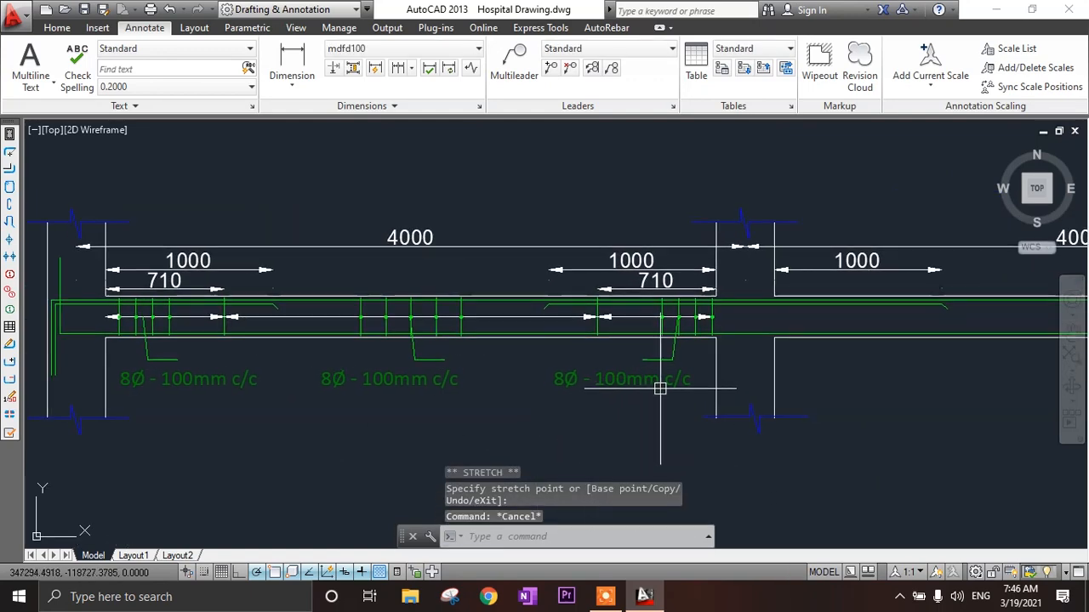
{"action": "scroll", "coordinate": [723, 317], "scroll_direction": "up", "scroll_amount": 4}
{"action": "left_click", "coordinate": [732, 311]}
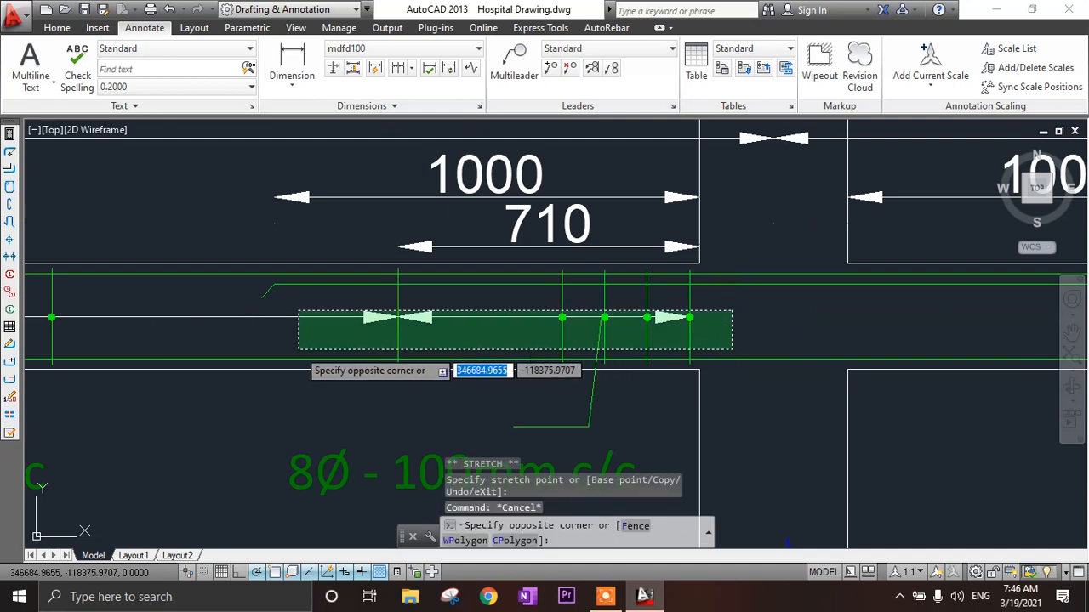
{"action": "left_click", "coordinate": [298, 349]}
{"action": "middle_click_drag", "start_coordinate": [294, 352], "coordinate": [372, 287]}
{"action": "left_click", "coordinate": [568, 419]}
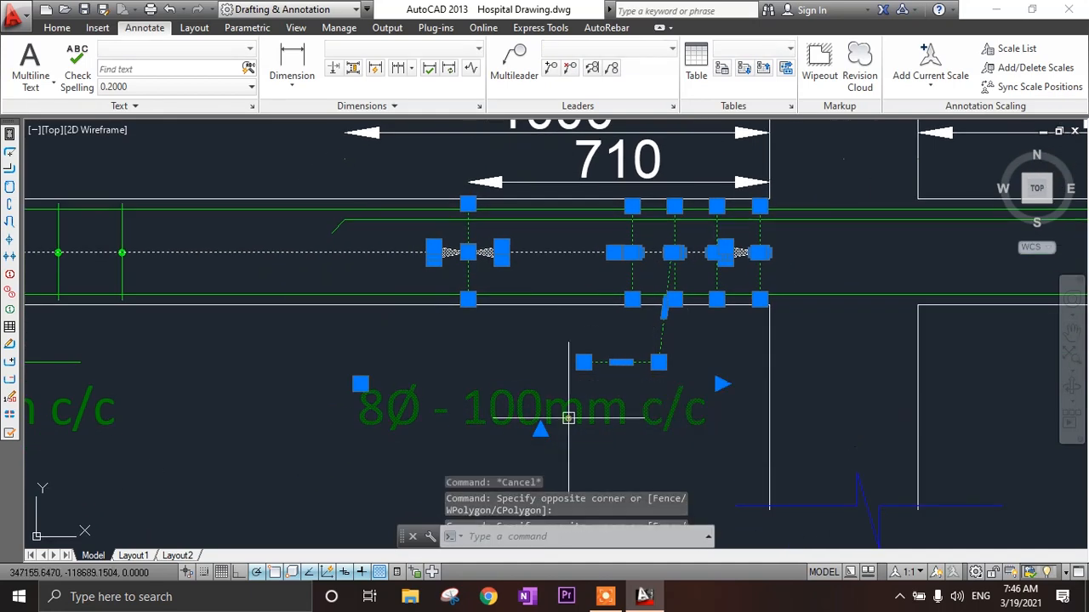
- Add the midspan stirrups with their donuts, leader and label to the selection
{"action": "scroll", "coordinate": [568, 419], "scroll_direction": "down", "scroll_amount": 4}
{"action": "middle_click_drag", "start_coordinate": [366, 401], "coordinate": [467, 397]}
{"action": "scroll", "coordinate": [470, 386], "scroll_direction": "up", "scroll_amount": 4}
{"action": "left_click", "coordinate": [568, 323]}
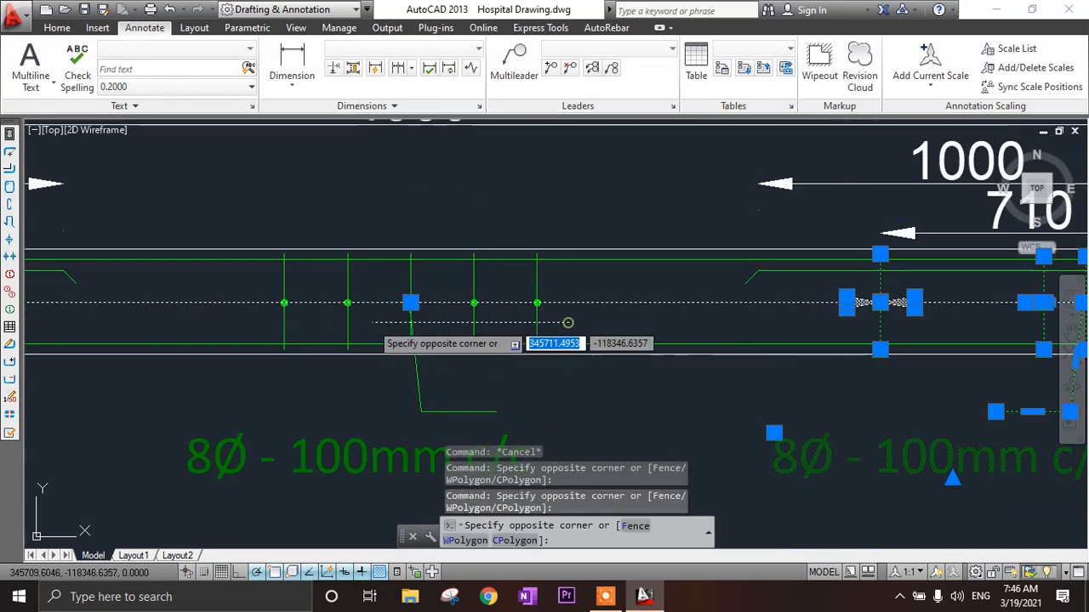
{"action": "left_click", "coordinate": [226, 290]}
{"action": "middle_click_drag", "start_coordinate": [348, 352], "coordinate": [444, 276]}
{"action": "left_click", "coordinate": [567, 383]}
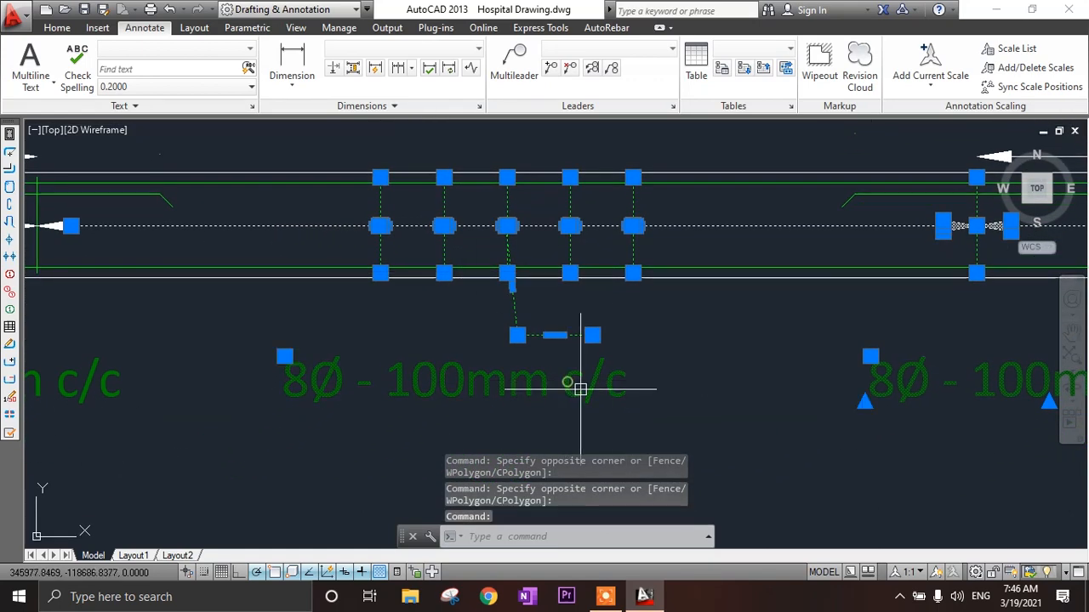
- Add the left stirrup group with its donuts, zone dimension, leader and label to the selection
{"action": "scroll", "coordinate": [581, 390], "scroll_direction": "down", "scroll_amount": 3}
{"action": "scroll", "coordinate": [396, 351], "scroll_direction": "up", "scroll_amount": 3}
{"action": "left_click", "coordinate": [452, 307]}
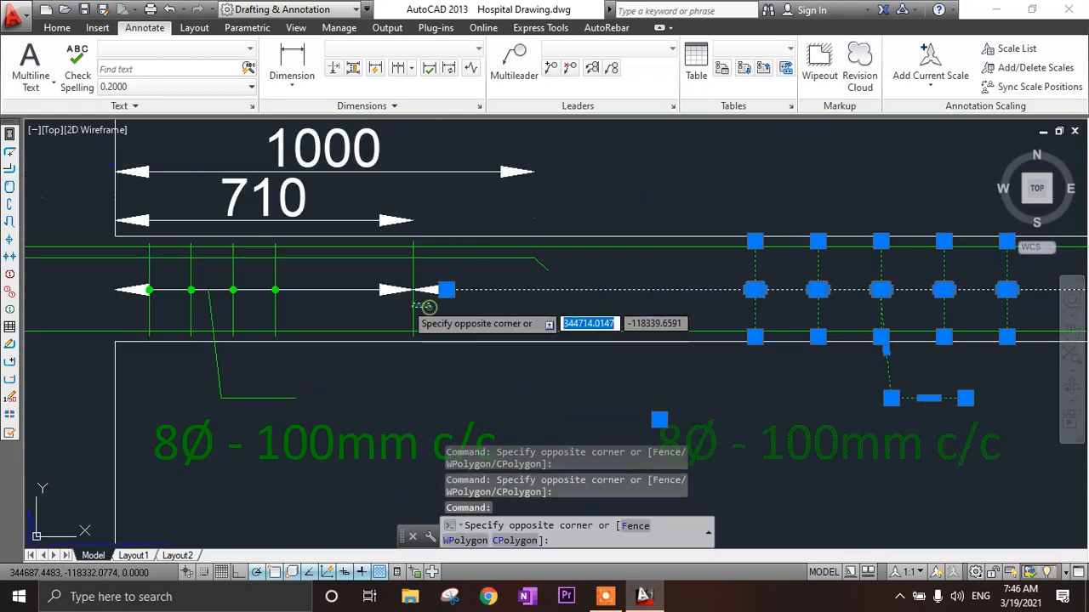
{"action": "left_click", "coordinate": [143, 301]}
{"action": "middle_click_drag", "start_coordinate": [143, 300], "coordinate": [195, 261]}
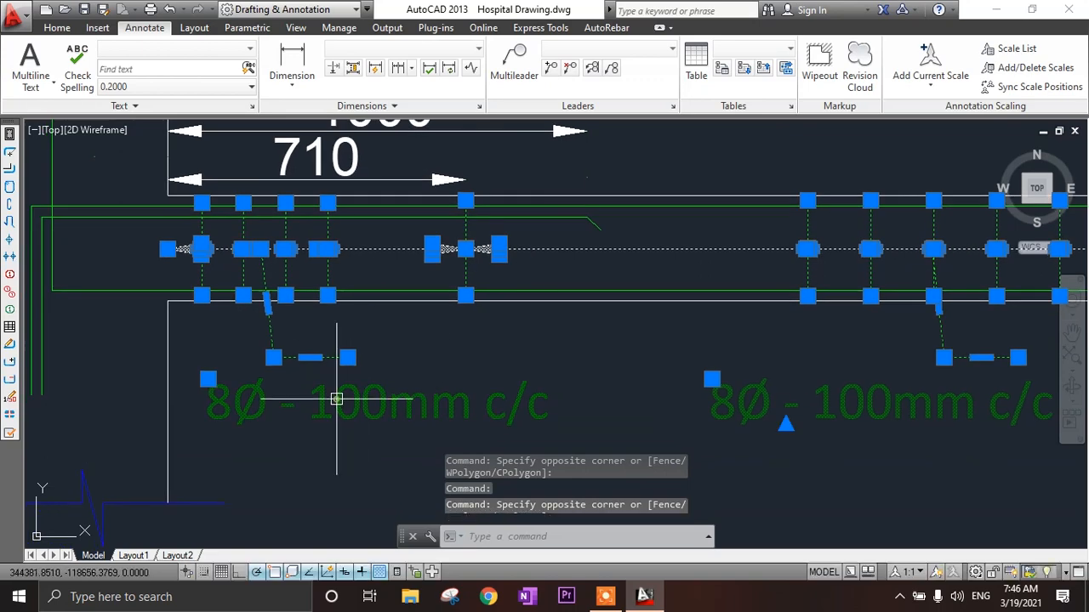
{"action": "scroll", "coordinate": [267, 431], "scroll_direction": "down", "scroll_amount": 3}
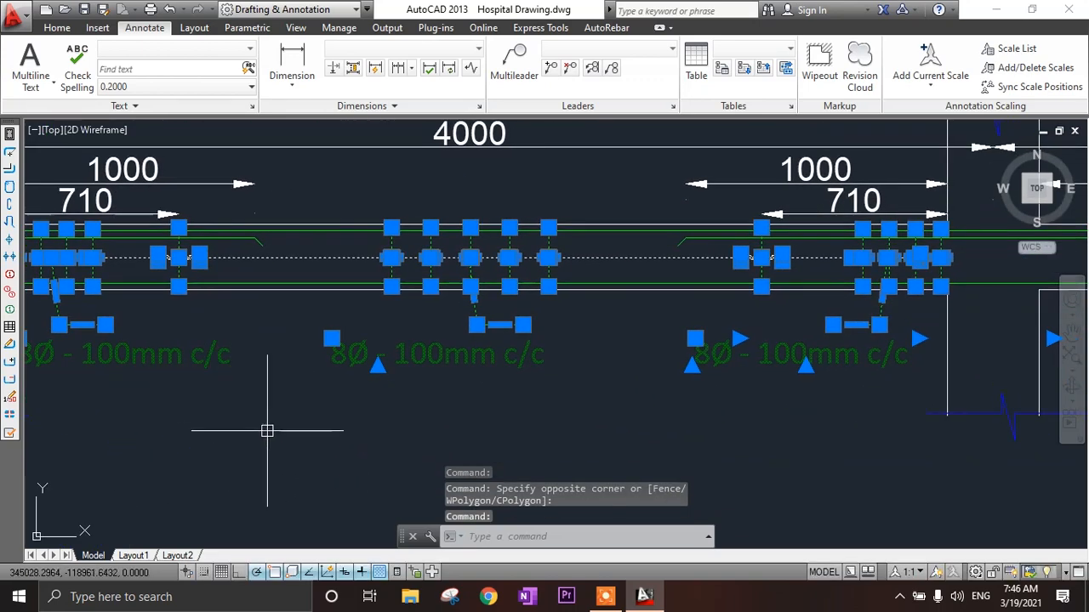
- Copy the selected stirrups, donuts, zone dimensions, leaders and labels from the first span to the second span, using matching column-face corners
{"action": "key", "text": "Return"}
{"action": "scroll", "coordinate": [469, 366], "scroll_direction": "up", "scroll_amount": 5}
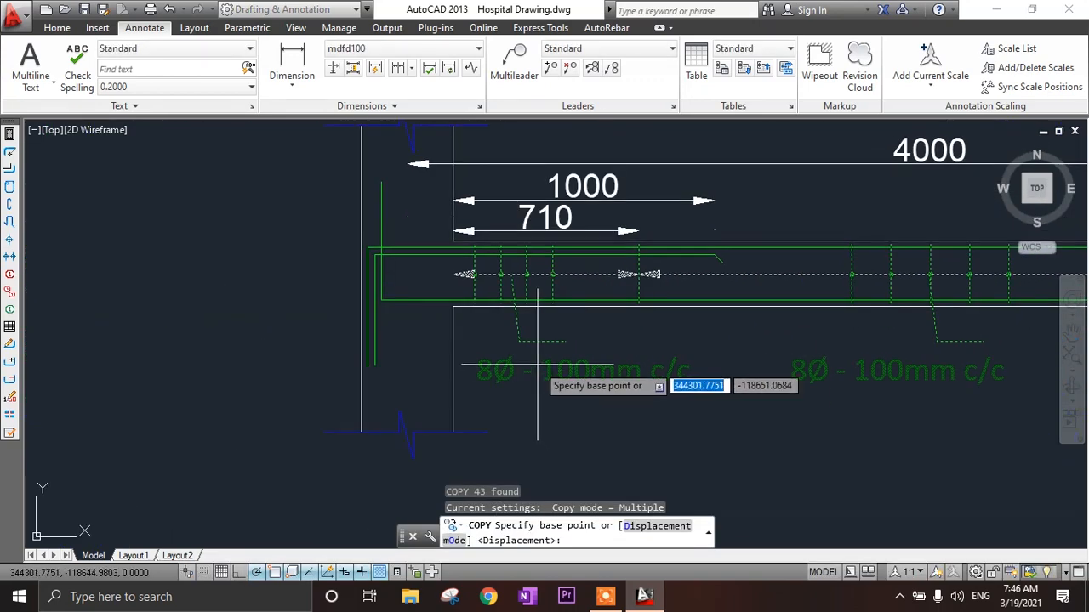
{"action": "left_click", "coordinate": [428, 295]}
{"action": "scroll", "coordinate": [291, 328], "scroll_direction": "down", "scroll_amount": 4}
{"action": "scroll", "coordinate": [608, 317], "scroll_direction": "up", "scroll_amount": 5}
{"action": "left_click", "coordinate": [623, 223]}
{"action": "scroll", "coordinate": [612, 247], "scroll_direction": "down", "scroll_amount": 3}
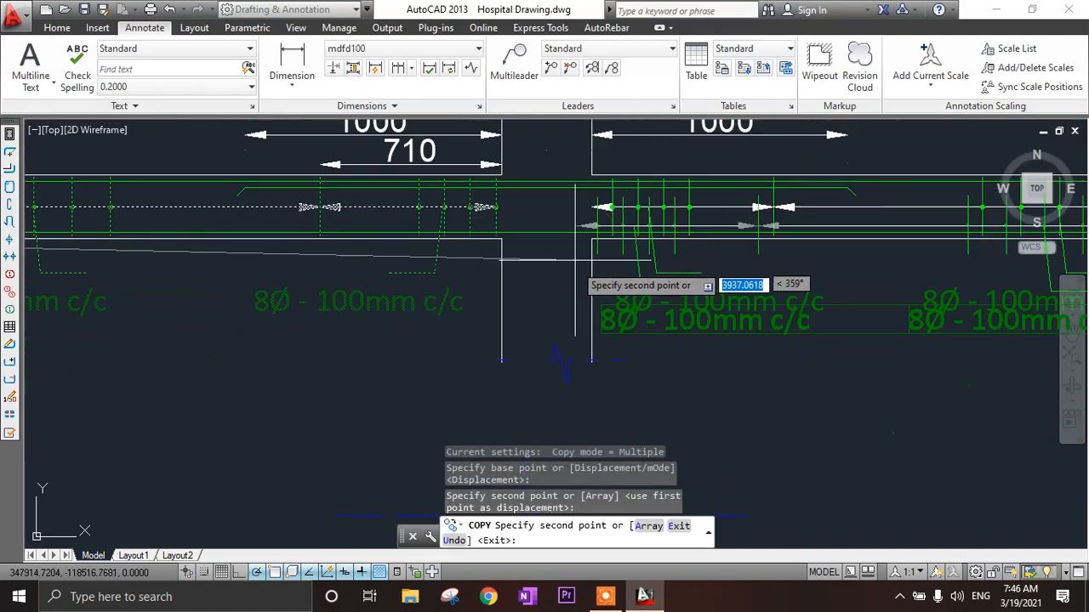
{"action": "key", "text": "Escape"}
{"action": "scroll", "coordinate": [595, 315], "scroll_direction": "down", "scroll_amount": 4}
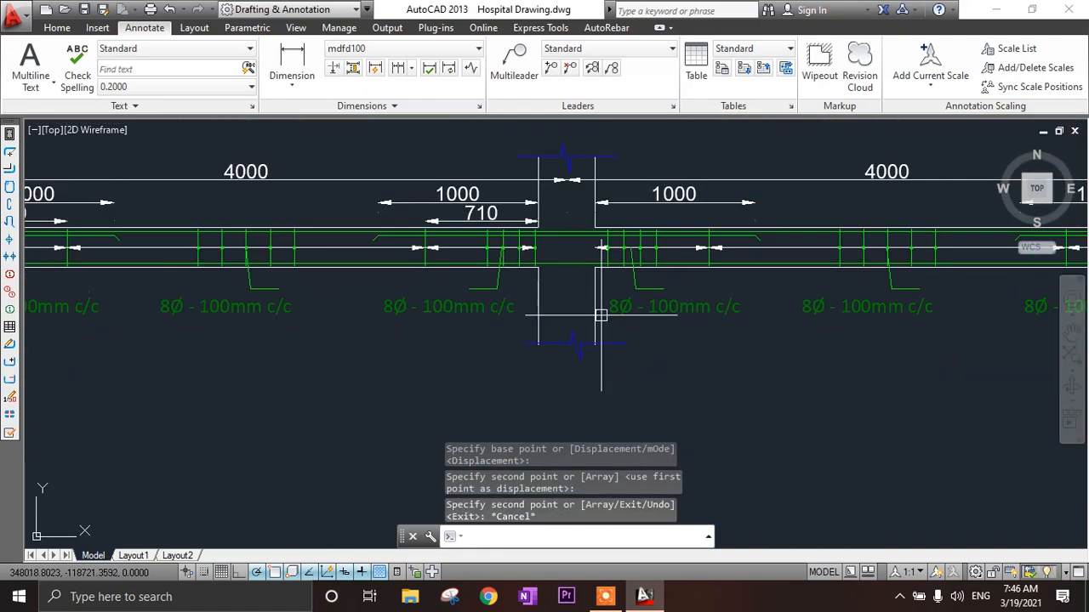
- Dimension the bottom bar's upturned hook at the beam's left end, with the dimension line just outside the column
{"action": "scroll", "coordinate": [524, 362], "scroll_direction": "down", "scroll_amount": 2}
{"action": "middle_click_drag", "start_coordinate": [597, 381], "coordinate": [723, 382]}
{"action": "scroll", "coordinate": [399, 321], "scroll_direction": "up", "scroll_amount": 6}
{"action": "middle_click_drag", "start_coordinate": [371, 329], "coordinate": [395, 280]}
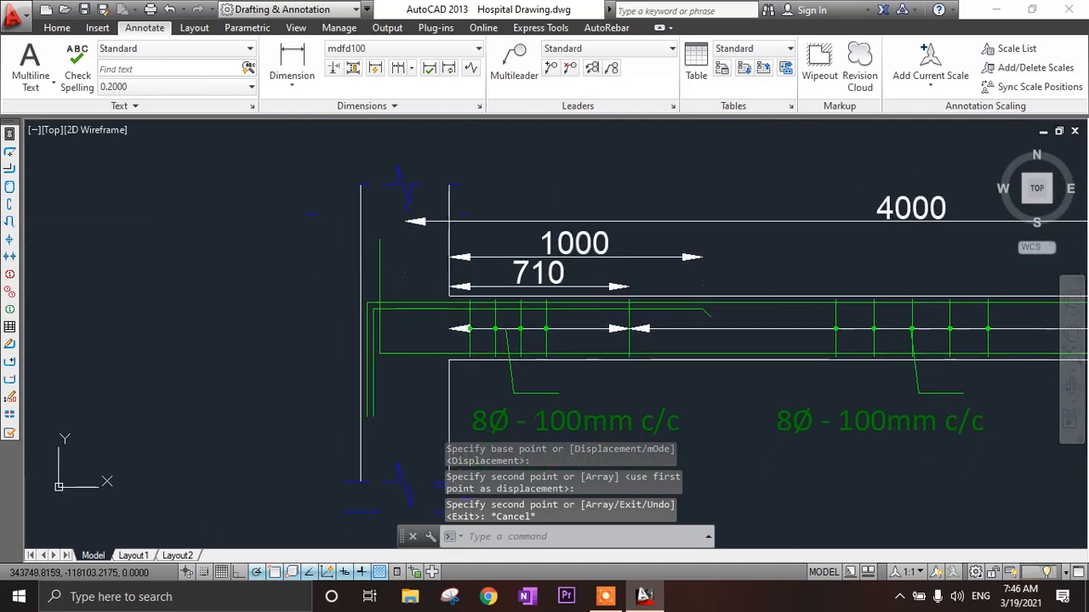
{"action": "left_click", "coordinate": [292, 61]}
{"action": "left_click", "coordinate": [379, 240]}
{"action": "left_click", "coordinate": [380, 353]}
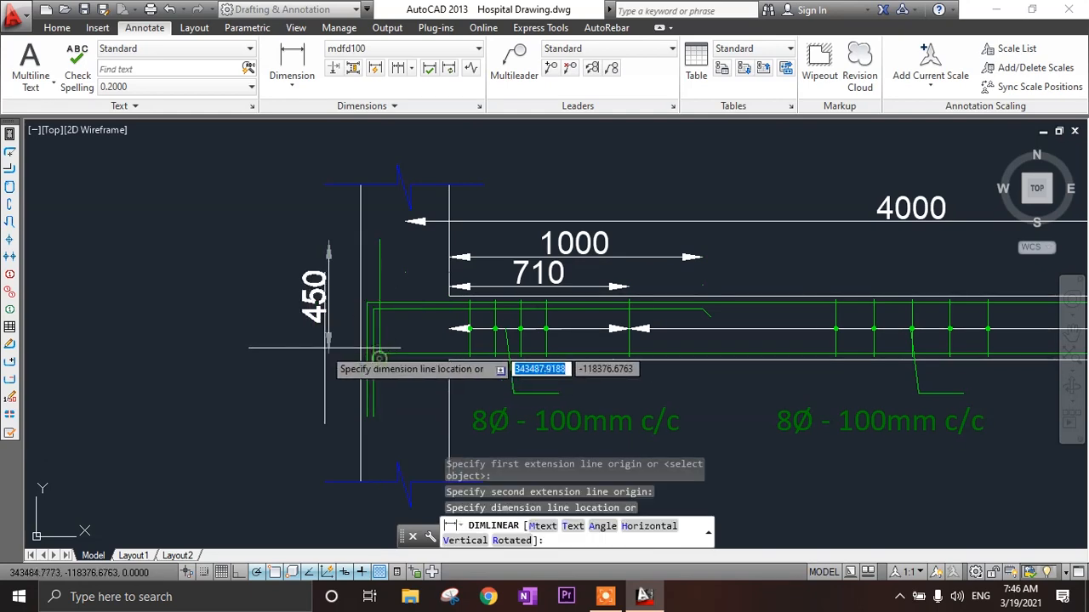
{"action": "left_click", "coordinate": [328, 297]}
- Dimension the downturned hook of the top bar at the left end, with the dimension line beside the column's outer face
{"action": "key", "text": "Return"}
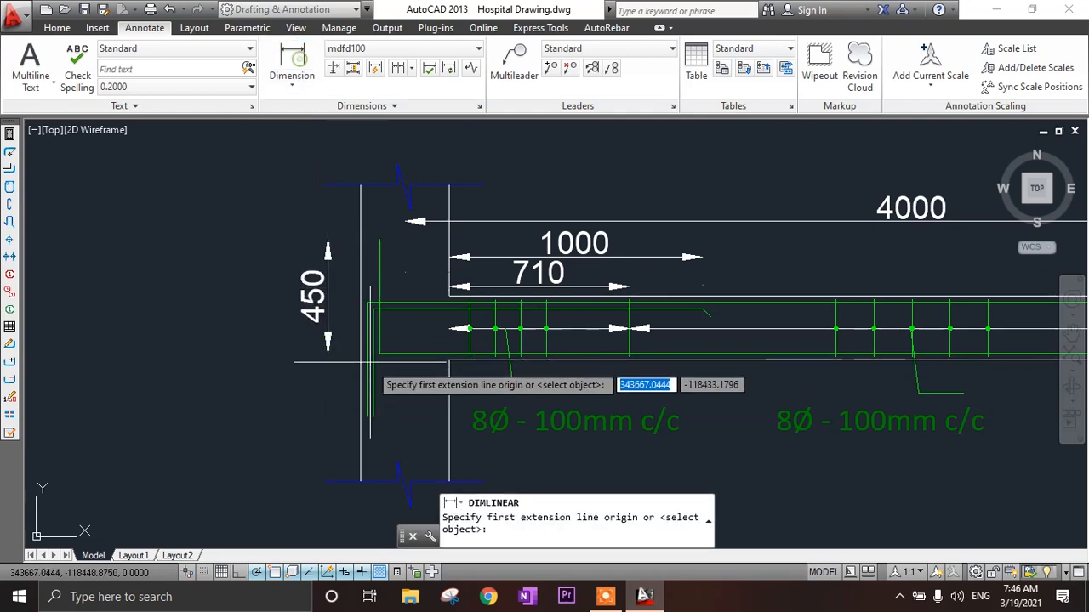
{"action": "scroll", "coordinate": [366, 341], "scroll_direction": "up", "scroll_amount": 4}
{"action": "middle_click_drag", "start_coordinate": [350, 255], "coordinate": [354, 201]}
{"action": "left_click", "coordinate": [360, 224]}
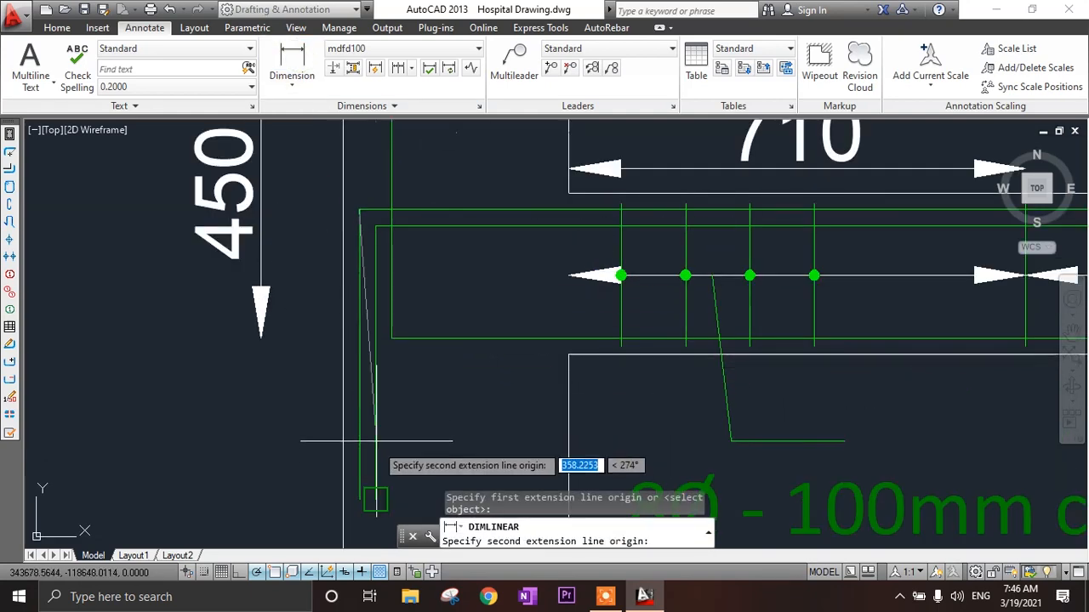
{"action": "left_click", "coordinate": [375, 499]}
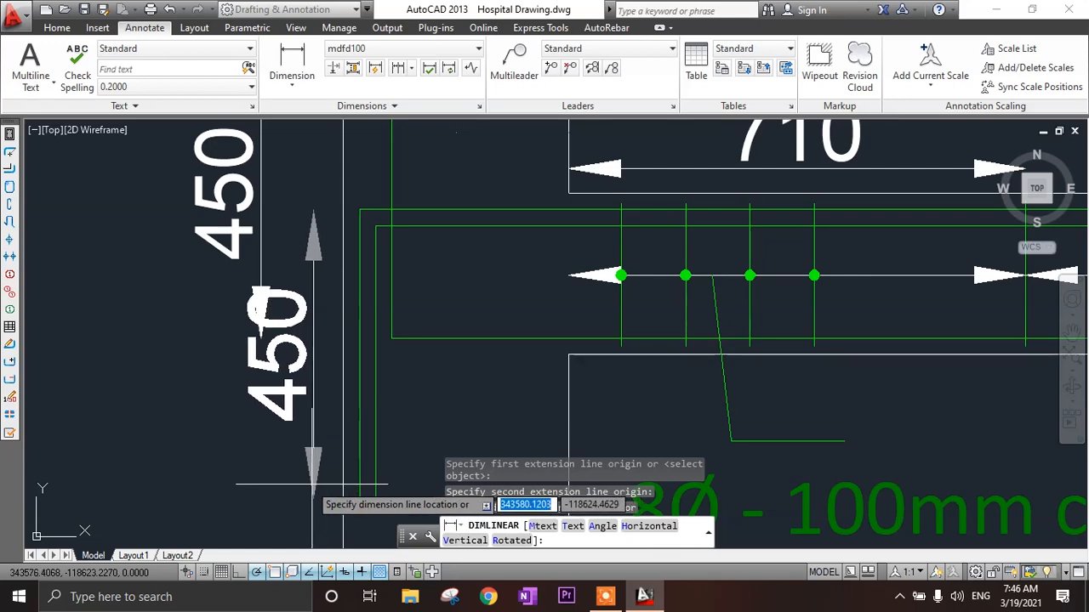
{"action": "left_click", "coordinate": [289, 464]}
- Move the upturned hook's dimension slightly further left, away from the downturned hook's dimension
{"action": "scroll", "coordinate": [223, 191], "scroll_direction": "up", "scroll_amount": 2}
{"action": "left_click", "coordinate": [266, 261]}
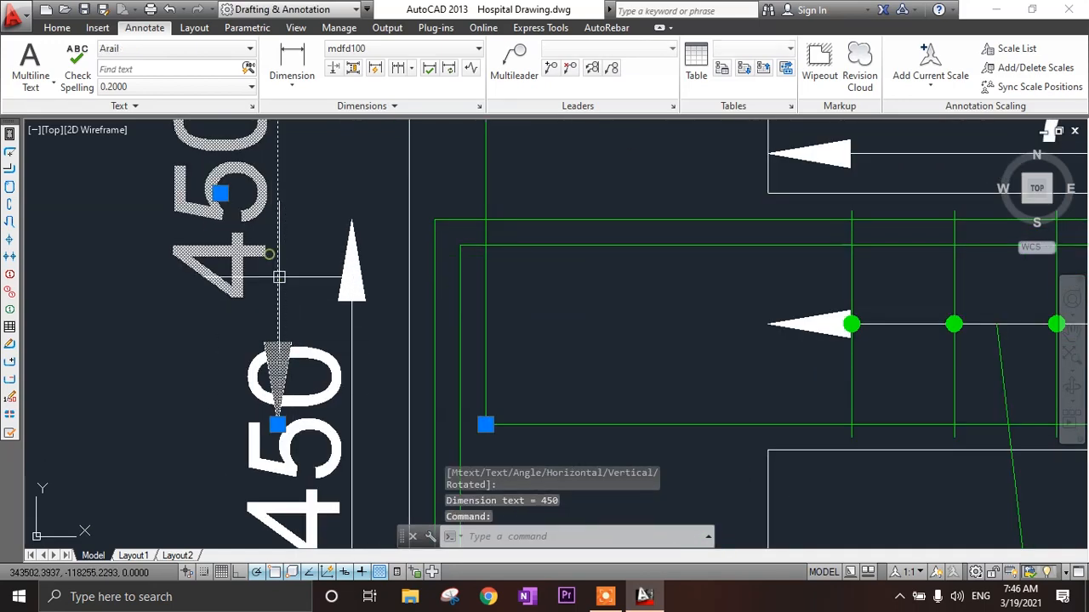
{"action": "scroll", "coordinate": [281, 332], "scroll_direction": "down", "scroll_amount": 2}
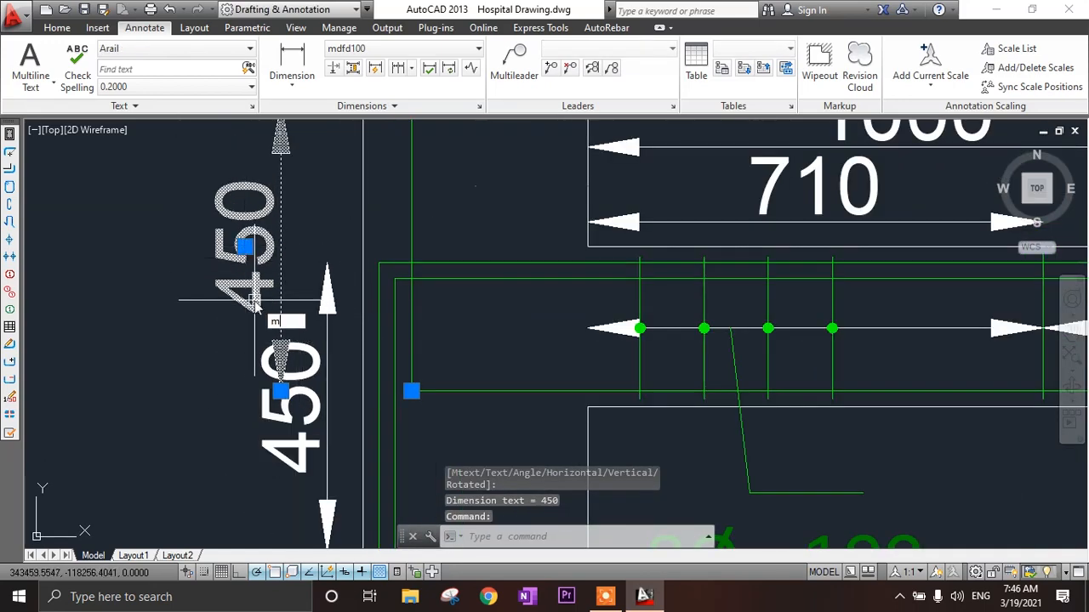
{"action": "key", "text": "Return"}
{"action": "left_click", "coordinate": [246, 247]}
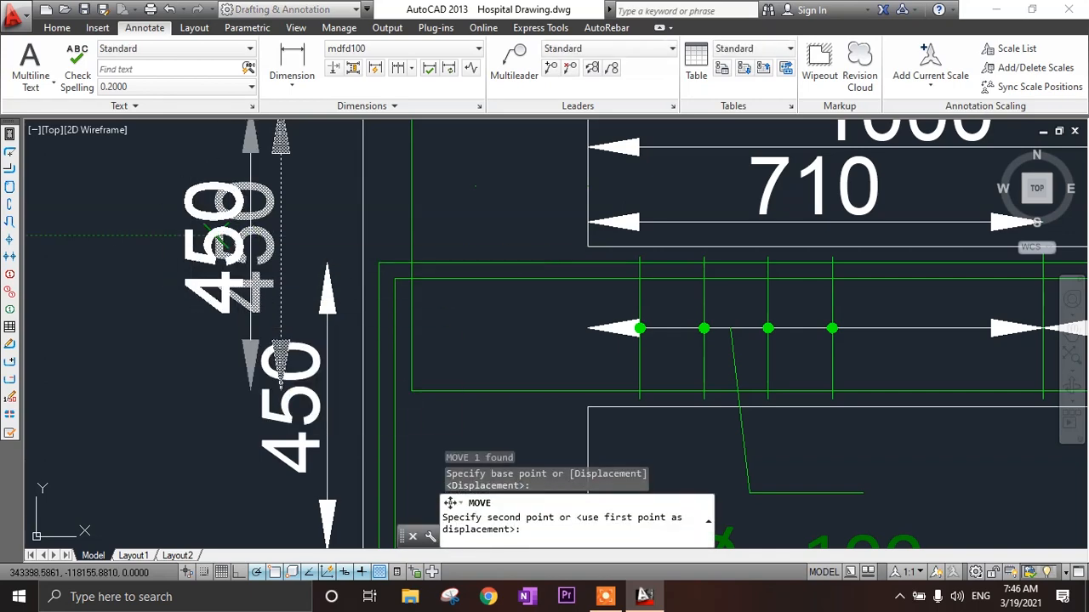
{"action": "left_click", "coordinate": [218, 245]}
{"action": "scroll", "coordinate": [399, 369], "scroll_direction": "down", "scroll_amount": 3}
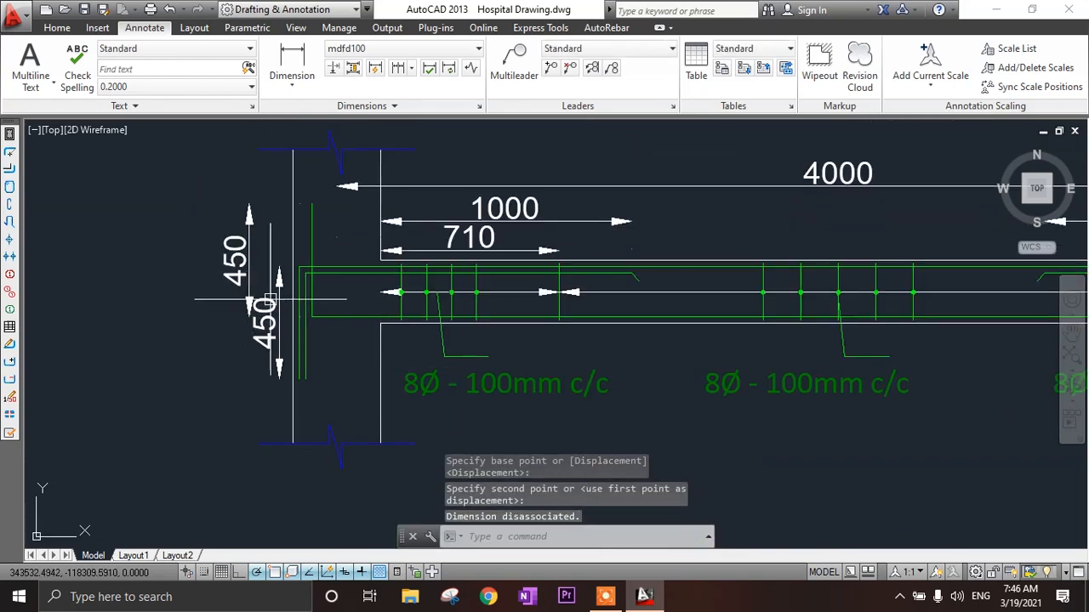
- Move the upturned hook's dimension further out to the upper left of the column
{"action": "scroll", "coordinate": [256, 246], "scroll_direction": "up", "scroll_amount": 2}
{"action": "left_click", "coordinate": [259, 217]}
{"action": "left_click", "coordinate": [183, 264]}
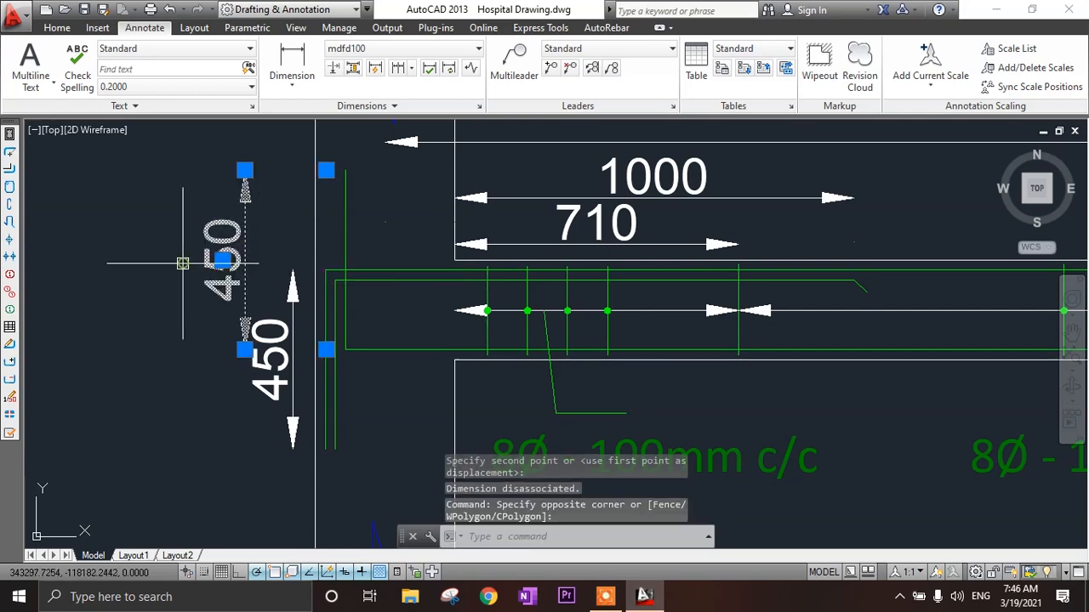
{"action": "type", "text": "m"}
{"action": "key", "text": "space"}
{"action": "left_click", "coordinate": [208, 257]}
{"action": "left_click", "coordinate": [151, 239]}
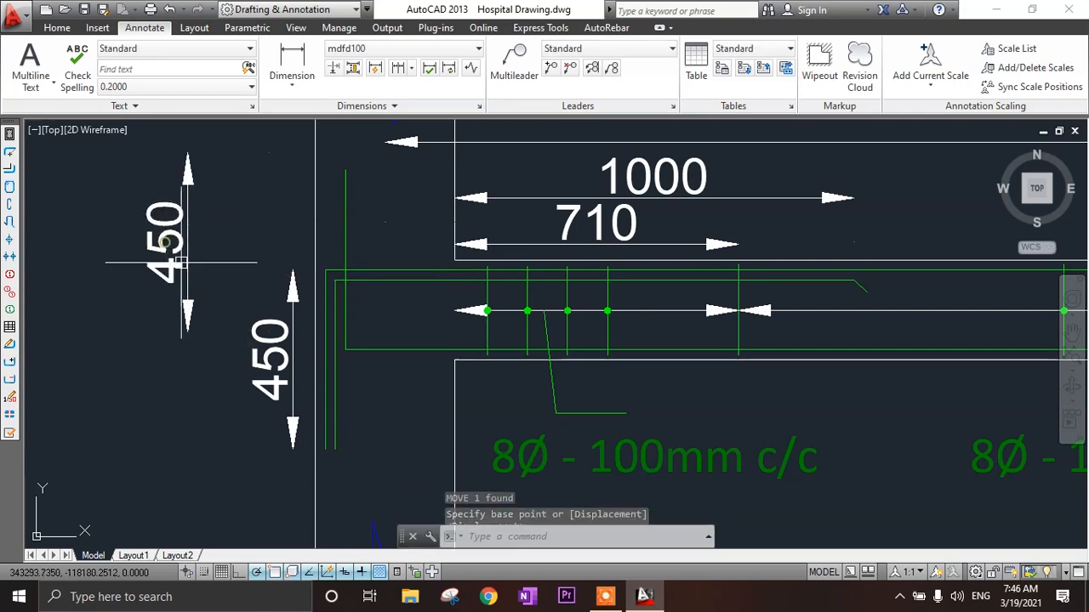
- Shift the upturned hook dimension's text to the other side of its dimension line
{"action": "scroll", "coordinate": [231, 321], "scroll_direction": "down", "scroll_amount": 2}
{"action": "left_click", "coordinate": [201, 291]}
{"action": "scroll", "coordinate": [202, 290], "scroll_direction": "up", "scroll_amount": 2}
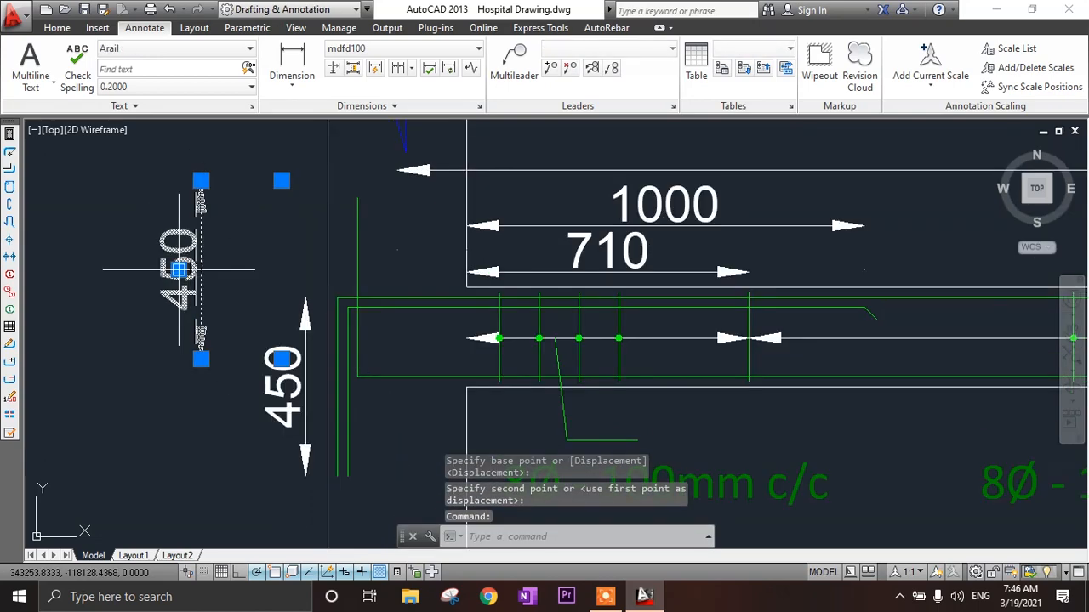
{"action": "left_click", "coordinate": [178, 269]}
{"action": "scroll", "coordinate": [227, 270], "scroll_direction": "down", "scroll_amount": 1}
{"action": "key", "text": "Escape"}
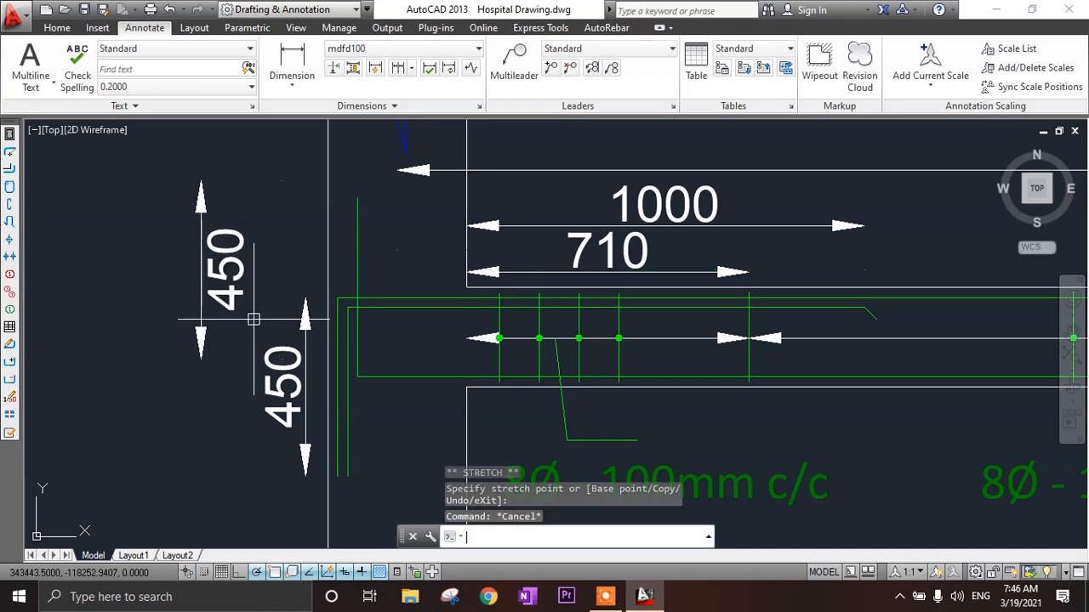
- Delete the displaced dimension of the upturned hook
{"action": "scroll", "coordinate": [228, 291], "scroll_direction": "down", "scroll_amount": 1}
{"action": "left_click", "coordinate": [234, 292]}
{"action": "left_click", "coordinate": [167, 313]}
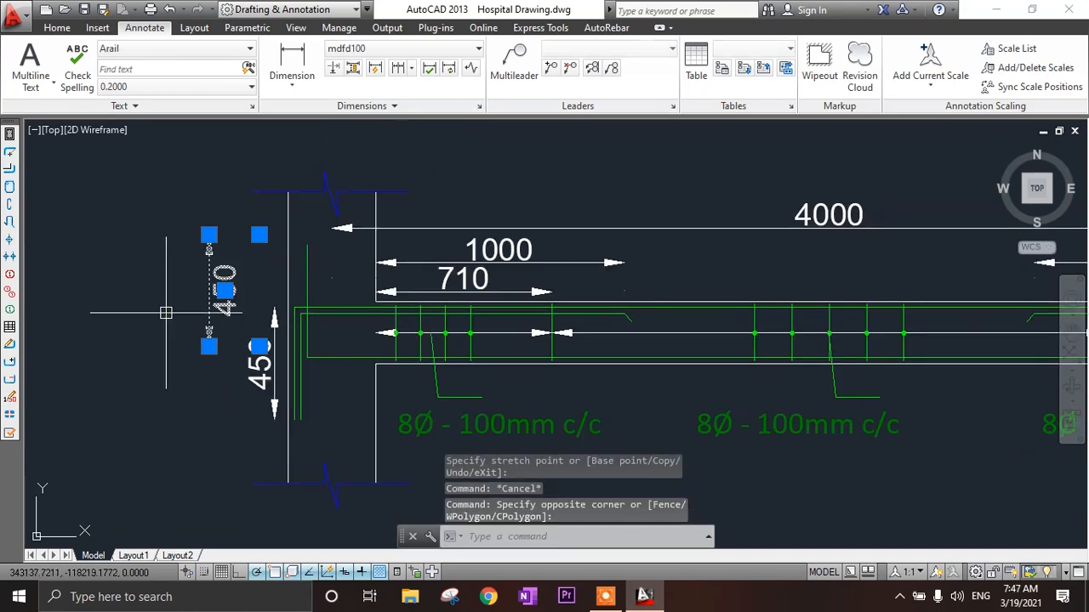
{"action": "key", "text": "Delete"}
- Dimension the bottom bar's upturned hook again, placing the dimension line outside the downturned hook's dimension
{"action": "middle_click_drag", "start_coordinate": [201, 318], "coordinate": [259, 335]}
{"action": "left_click", "coordinate": [293, 60]}
{"action": "scroll", "coordinate": [350, 351], "scroll_direction": "up", "scroll_amount": 2}
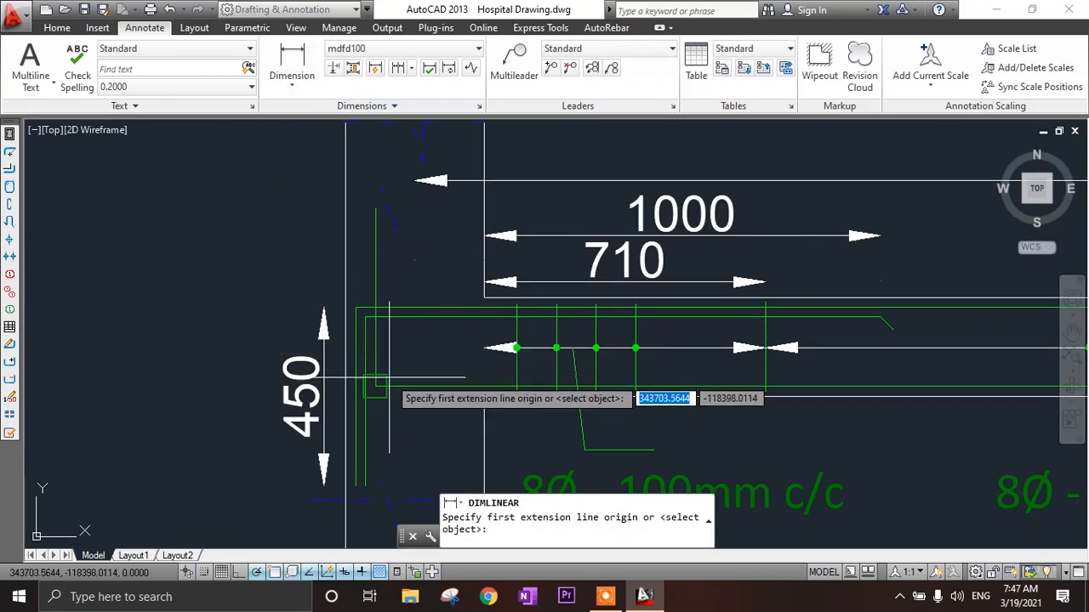
{"action": "left_click", "coordinate": [376, 386]}
{"action": "left_click", "coordinate": [375, 208]}
{"action": "left_click", "coordinate": [263, 229]}
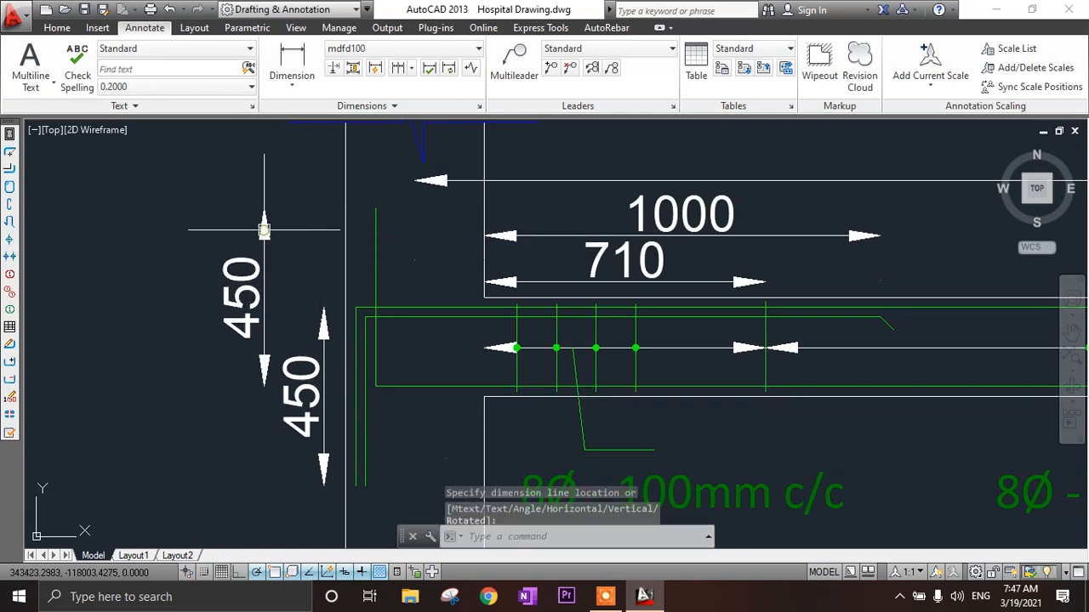
- Mirror both left-end hook dimensions about the middle column's vertical centreline to the beam's right end, keeping the originals
{"action": "scroll", "coordinate": [228, 300], "scroll_direction": "down", "scroll_amount": 2}
{"action": "middle_click_drag", "start_coordinate": [418, 394], "coordinate": [221, 367]}
{"action": "middle_click_drag", "start_coordinate": [157, 341], "coordinate": [361, 365]}
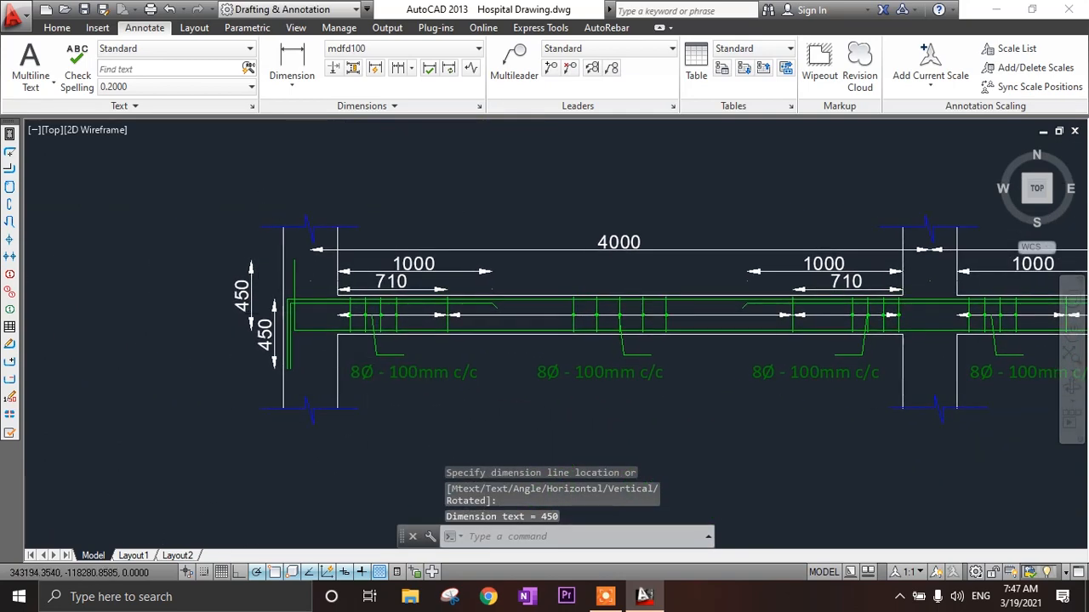
{"action": "scroll", "coordinate": [347, 246], "scroll_direction": "up", "scroll_amount": 4}
{"action": "left_click", "coordinate": [360, 241]}
{"action": "left_click", "coordinate": [205, 392]}
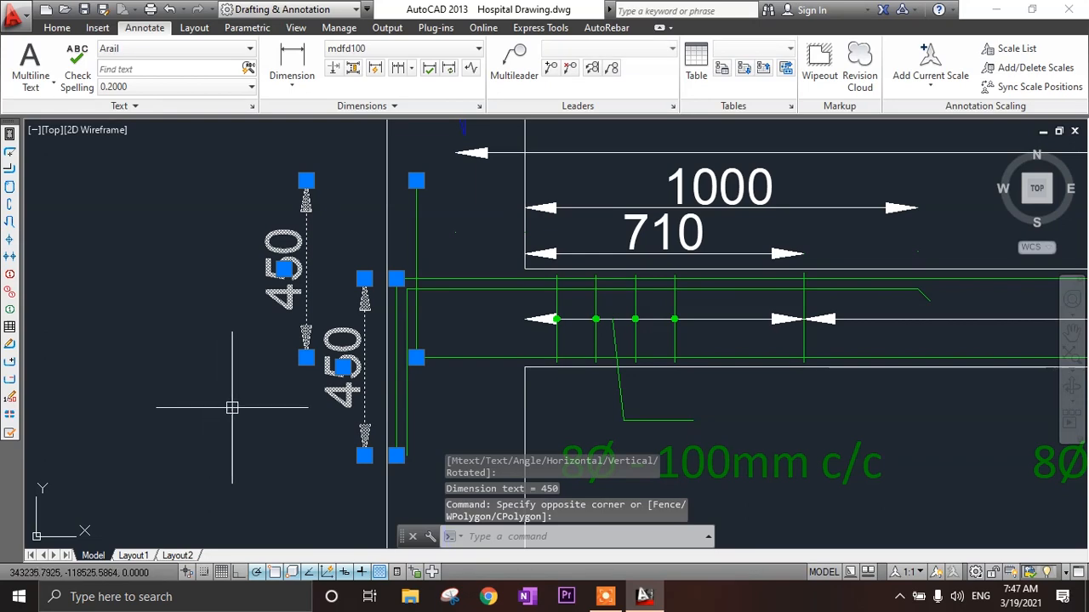
{"action": "type", "text": "mi"}
{"action": "key", "text": "Return"}
{"action": "scroll", "coordinate": [736, 462], "scroll_direction": "down", "scroll_amount": 4}
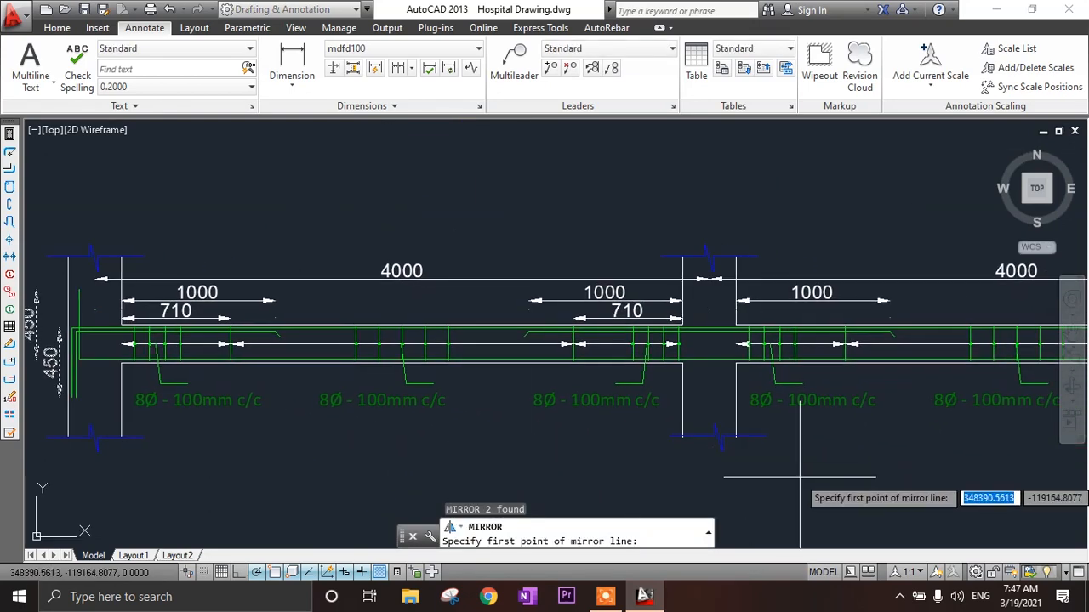
{"action": "scroll", "coordinate": [682, 412], "scroll_direction": "up", "scroll_amount": 3}
{"action": "middle_click_drag", "start_coordinate": [647, 306], "coordinate": [667, 445]}
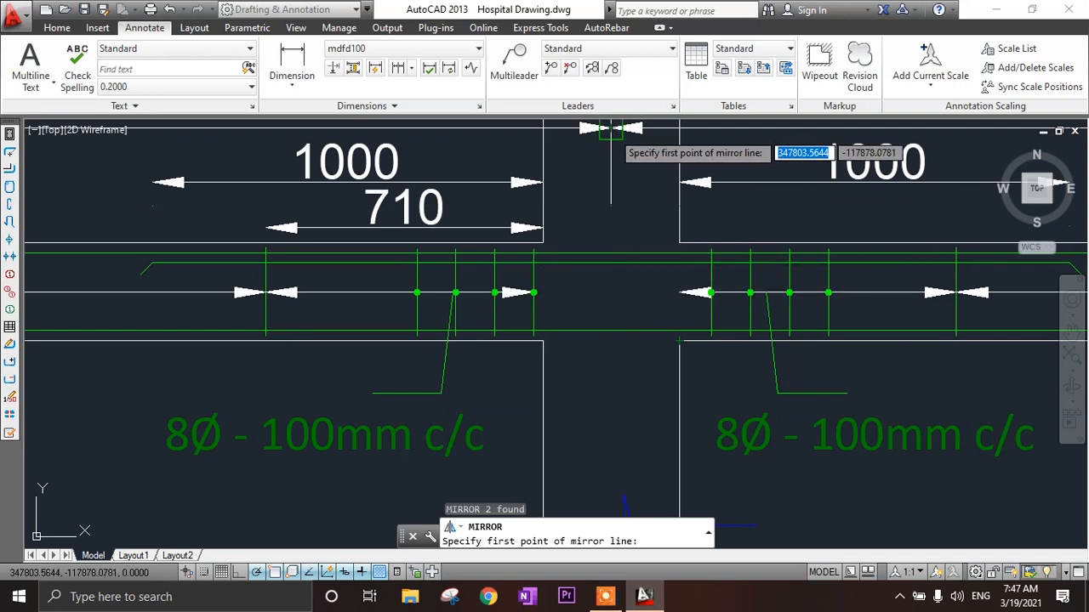
{"action": "left_click", "coordinate": [610, 127]}
{"action": "left_click", "coordinate": [611, 336]}
{"action": "scroll", "coordinate": [609, 350], "scroll_direction": "down", "scroll_amount": 3}
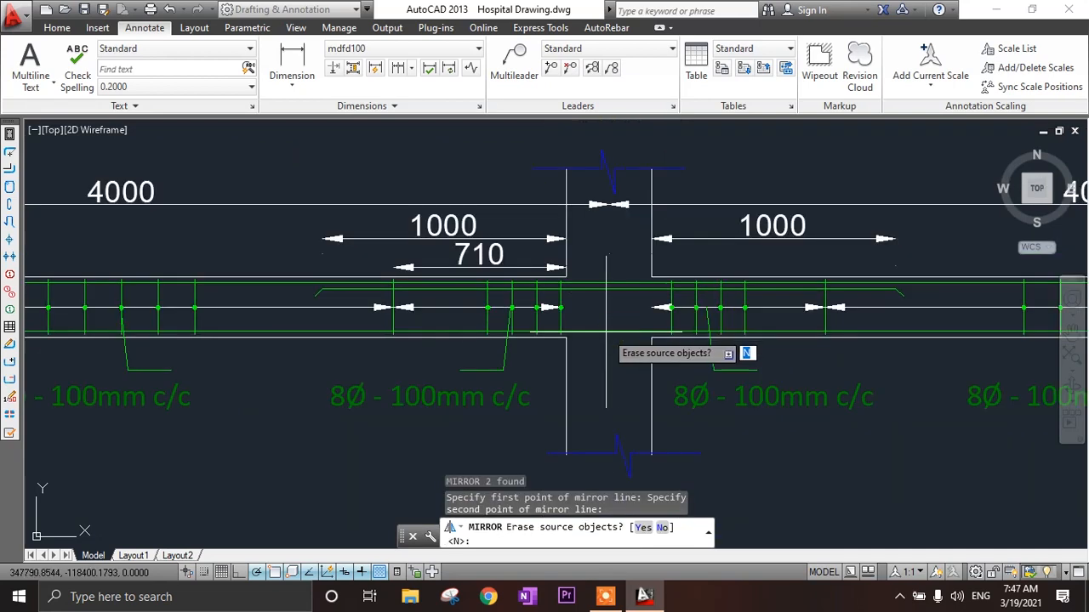
{"action": "key", "text": "Return"}
- Move the two mirrored hook dimensions slightly right so their text clears the right column's outer face
{"action": "scroll", "coordinate": [646, 370], "scroll_direction": "down", "scroll_amount": 2}
{"action": "scroll", "coordinate": [850, 375], "scroll_direction": "up", "scroll_amount": 3}
{"action": "scroll", "coordinate": [797, 359], "scroll_direction": "up", "scroll_amount": 1}
{"action": "scroll", "coordinate": [729, 365], "scroll_direction": "up", "scroll_amount": 2}
{"action": "scroll", "coordinate": [789, 311], "scroll_direction": "up", "scroll_amount": 2}
{"action": "middle_click_drag", "start_coordinate": [808, 282], "coordinate": [793, 328]}
{"action": "left_click", "coordinate": [823, 198]}
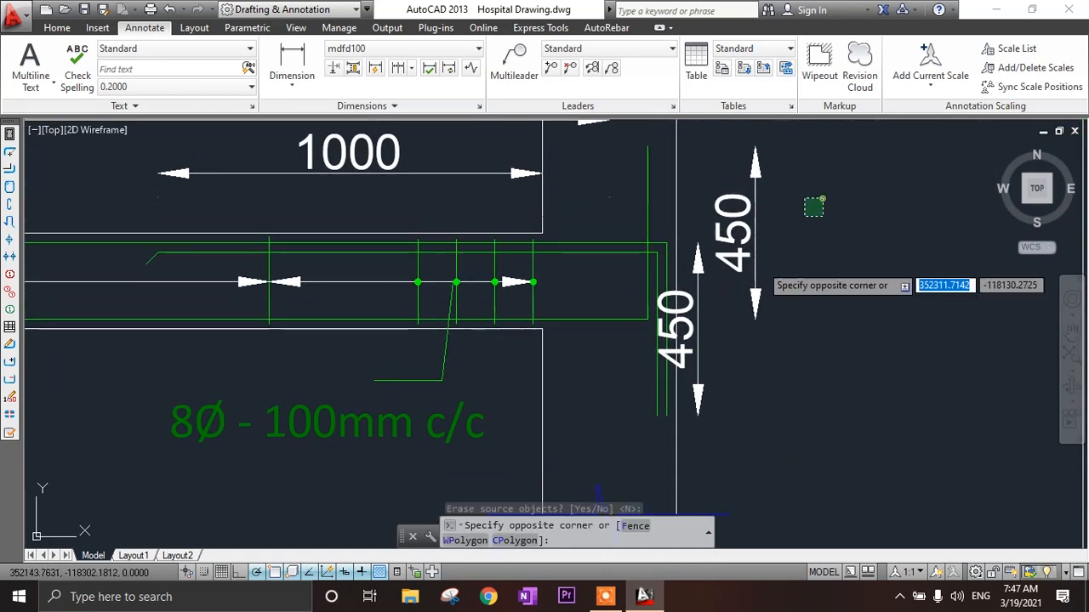
{"action": "left_click", "coordinate": [695, 342]}
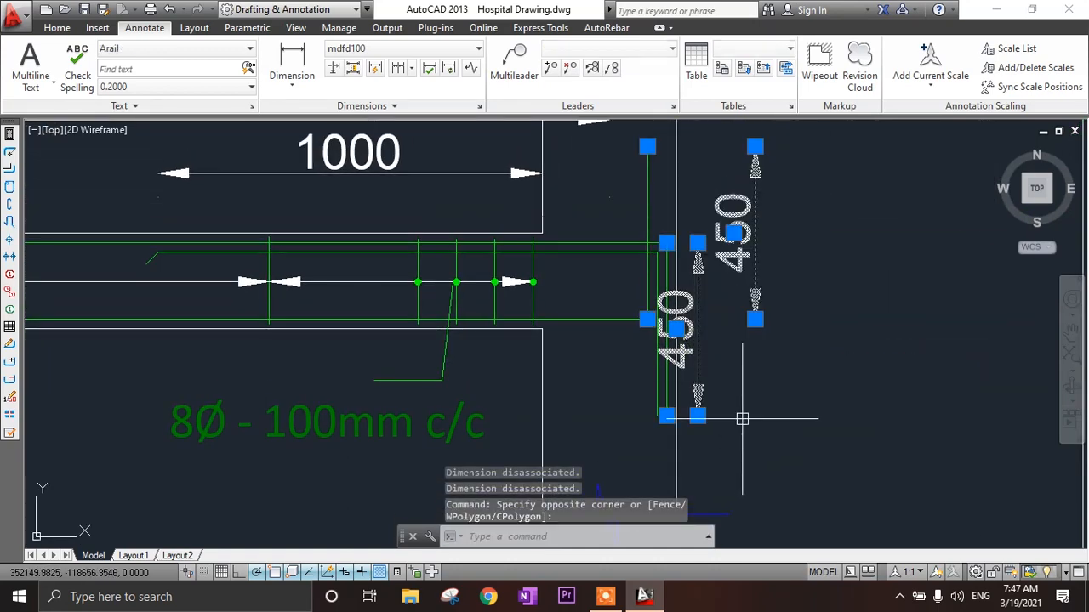
{"action": "key", "text": "Escape"}
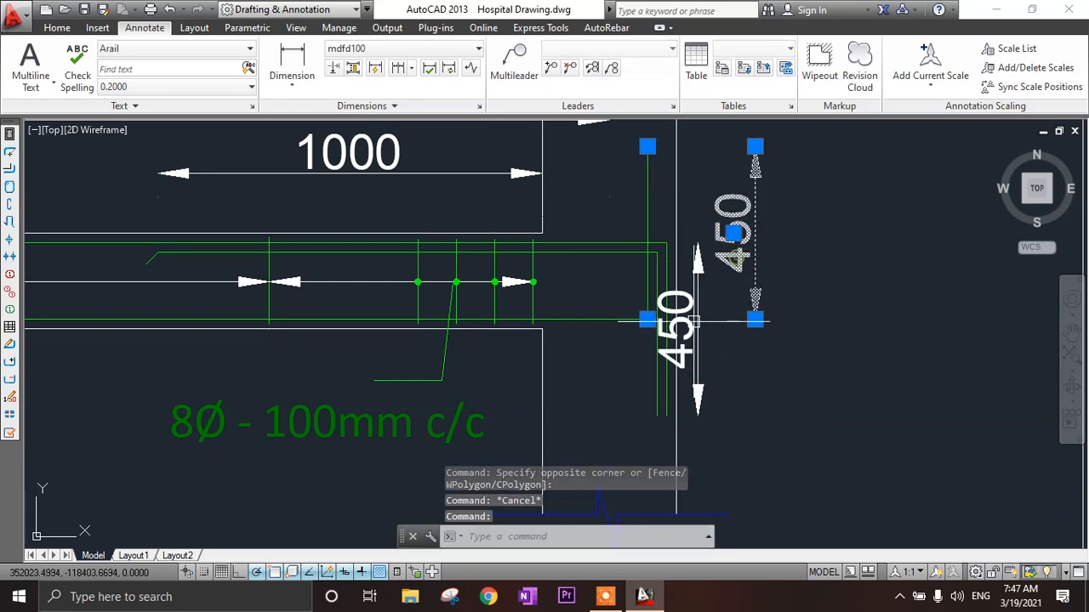
{"action": "left_click", "coordinate": [689, 316]}
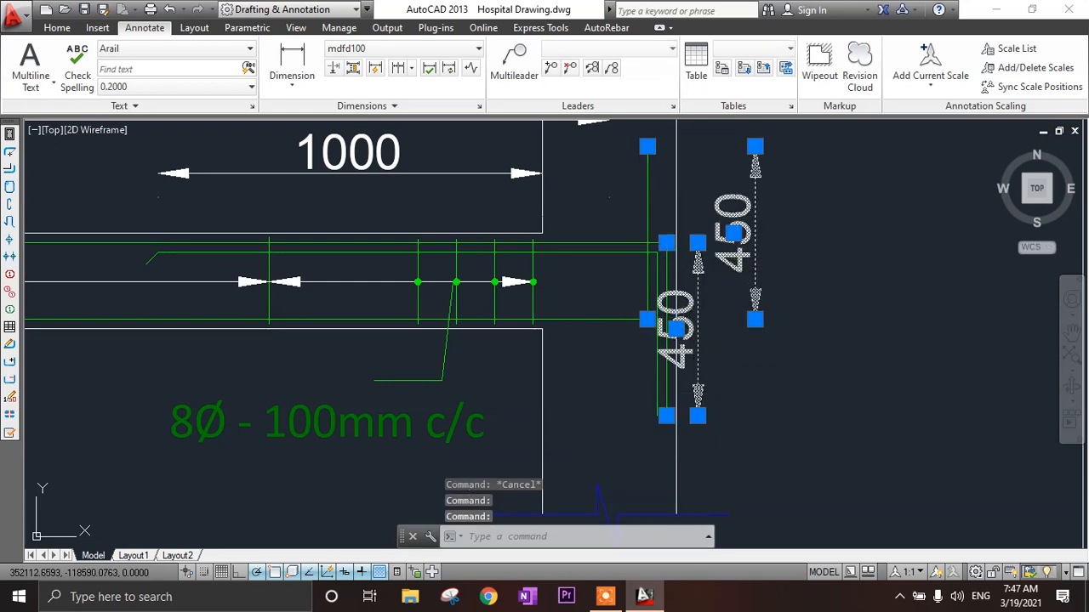
{"action": "type", "text": "m"}
{"action": "key", "text": "space"}
{"action": "left_click", "coordinate": [697, 327]}
{"action": "left_click", "coordinate": [729, 327]}
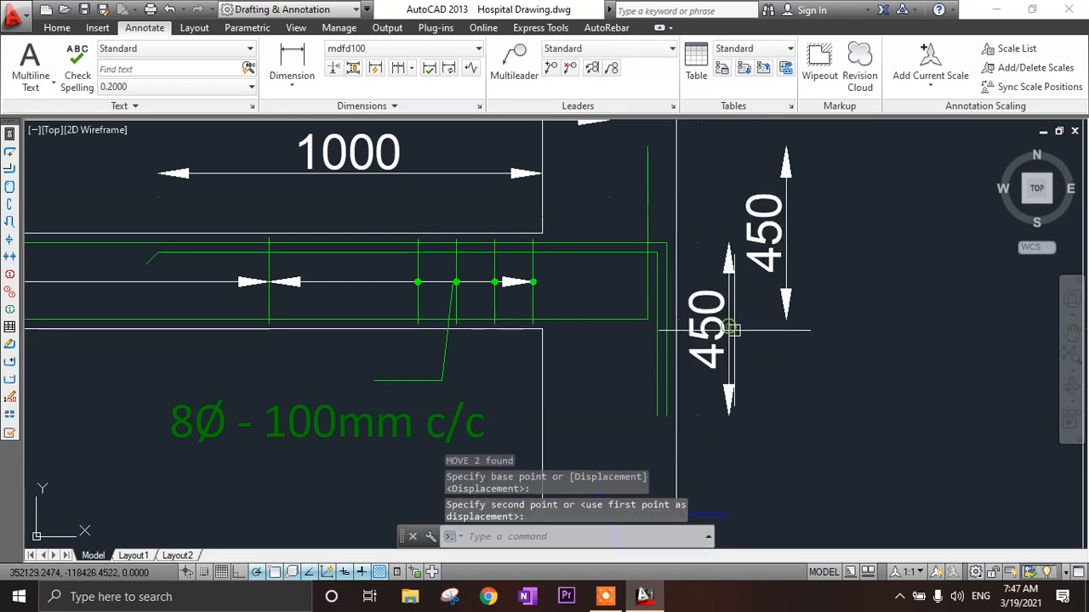
- Examine the two-span longitudinal section and the beam cross-section details beside it
{"action": "scroll", "coordinate": [805, 364], "scroll_direction": "down", "scroll_amount": 9}
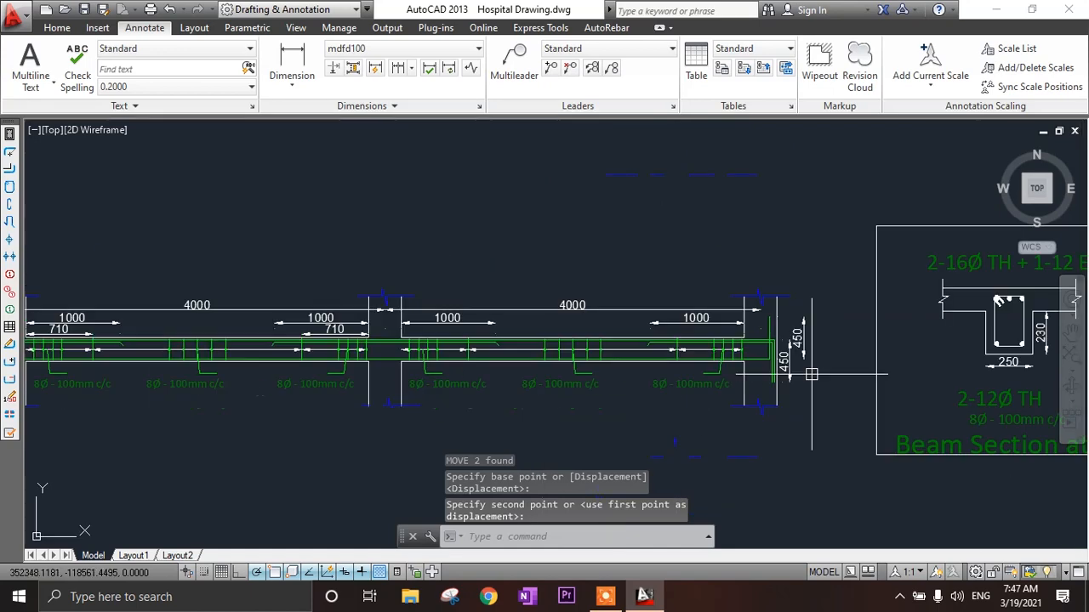
{"action": "middle_click_drag", "start_coordinate": [741, 387], "coordinate": [609, 345]}
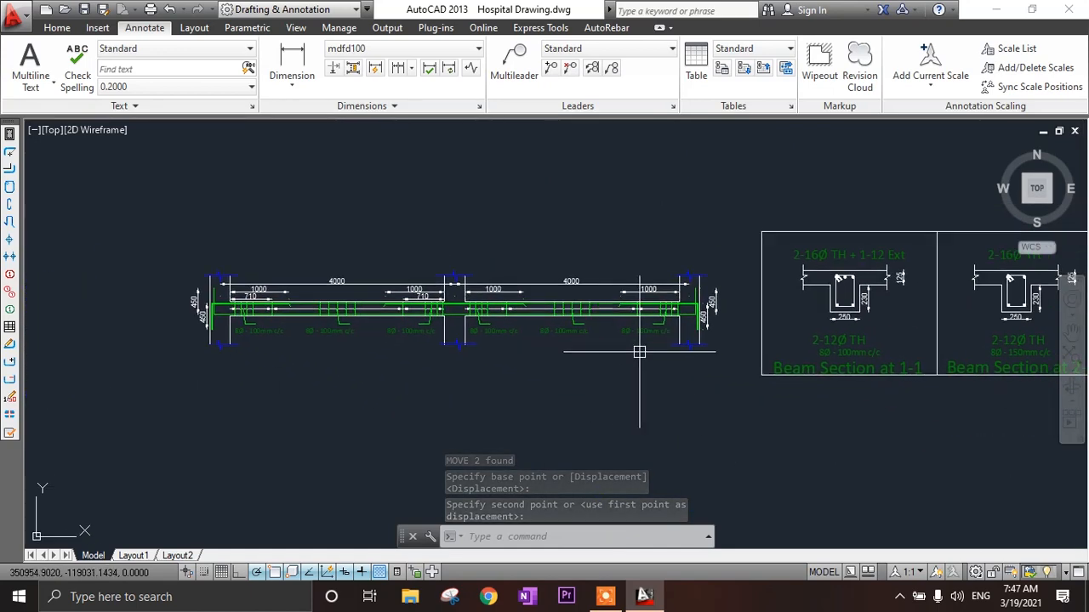
{"action": "scroll", "coordinate": [794, 371], "scroll_direction": "up", "scroll_amount": 3}
{"action": "left_click", "coordinate": [793, 370]}
{"action": "key", "text": "Escape"}
{"action": "scroll", "coordinate": [859, 388], "scroll_direction": "down", "scroll_amount": 2}
{"action": "mouse_move", "coordinate": [858, 381]}
{"action": "middle_mouse_down"}
{"action": "mouse_move", "coordinate": [932, 376]}
{"action": "mouse_move", "coordinate": [782, 359]}
{"action": "middle_mouse_up"}
{"action": "scroll", "coordinate": [790, 360], "scroll_direction": "up", "scroll_amount": 2}
{"action": "scroll", "coordinate": [791, 360], "scroll_direction": "up", "scroll_amount": 2}
{"action": "middle_click_drag", "start_coordinate": [709, 361], "coordinate": [541, 361]}
{"action": "scroll", "coordinate": [555, 369], "scroll_direction": "down", "scroll_amount": 4}
{"action": "scroll", "coordinate": [777, 388], "scroll_direction": "up", "scroll_amount": 4}
{"action": "scroll", "coordinate": [780, 386], "scroll_direction": "down", "scroll_amount": 4}
{"action": "middle_click_drag", "start_coordinate": [692, 385], "coordinate": [946, 406]}
{"action": "middle_click_drag", "start_coordinate": [695, 408], "coordinate": [849, 422]}
{"action": "scroll", "coordinate": [483, 366], "scroll_direction": "up", "scroll_amount": 4}
{"action": "middle_click_drag", "start_coordinate": [308, 346], "coordinate": [247, 345]}
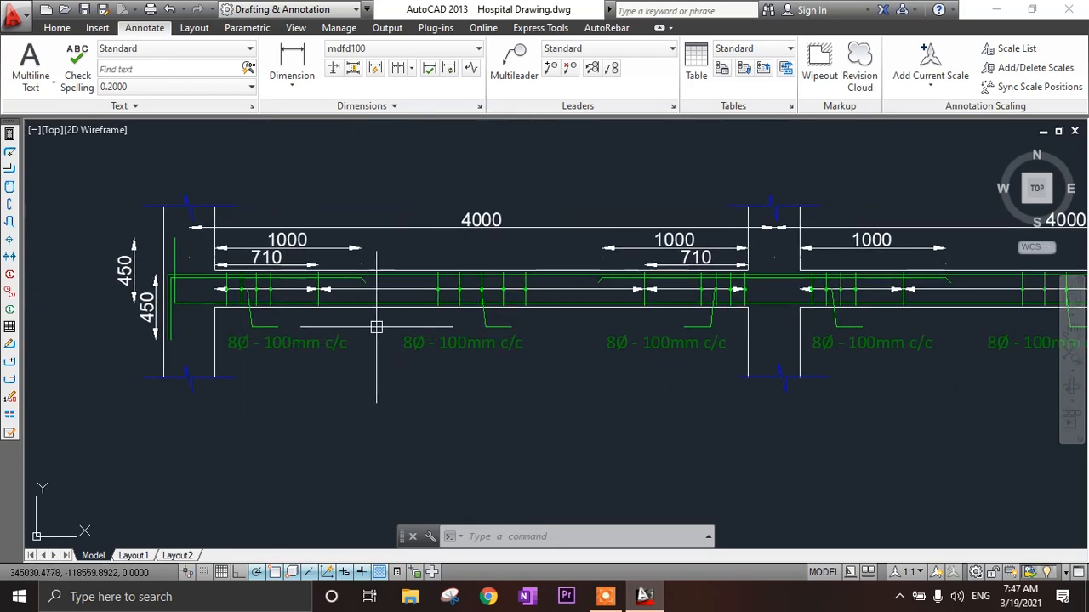
- Draw a section-cut line straight down through the beam near the first span's 710 dimension, ending in a short horizontal tail below the beam
{"action": "middle_click_drag", "start_coordinate": [278, 267], "coordinate": [321, 275]}
{"action": "scroll", "coordinate": [320, 274], "scroll_direction": "up", "scroll_amount": 4}
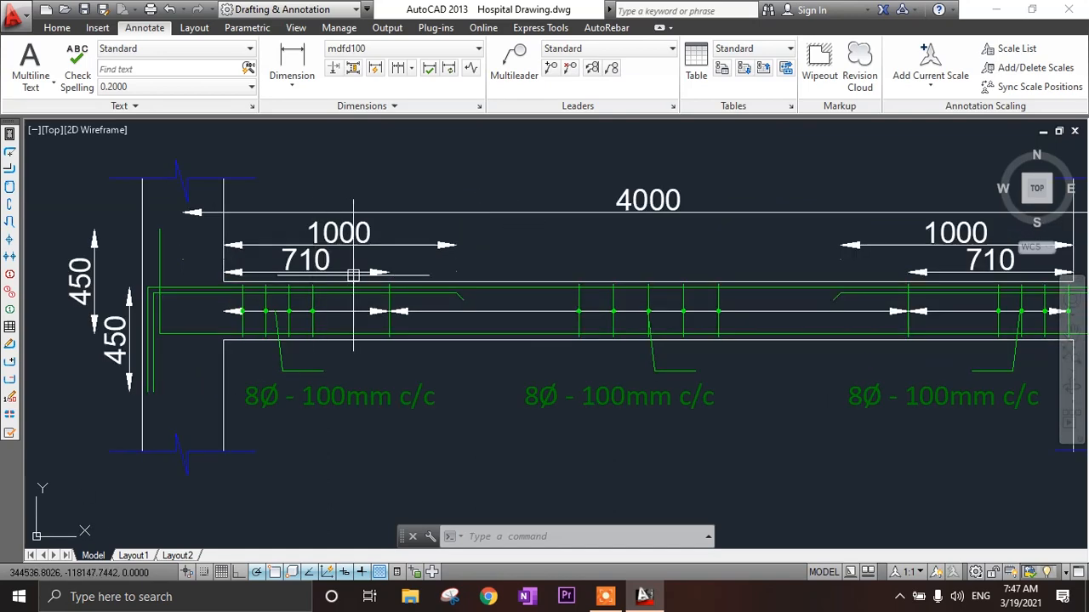
{"action": "key", "text": "Return"}
{"action": "scroll", "coordinate": [367, 260], "scroll_direction": "up", "scroll_amount": 4}
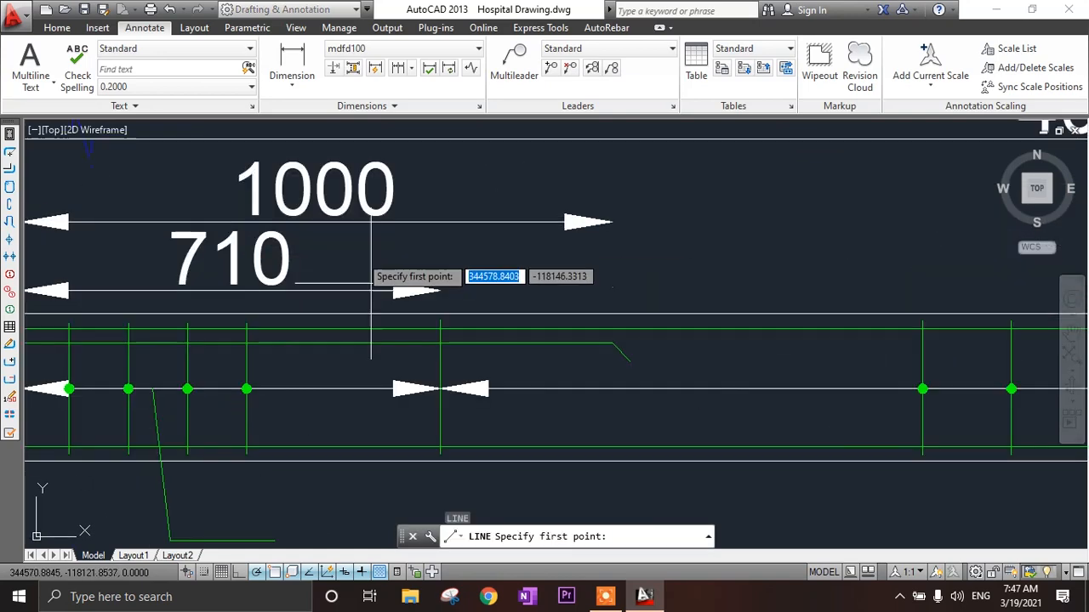
{"action": "left_click", "coordinate": [350, 243]}
{"action": "scroll", "coordinate": [349, 329], "scroll_direction": "down", "scroll_amount": 4}
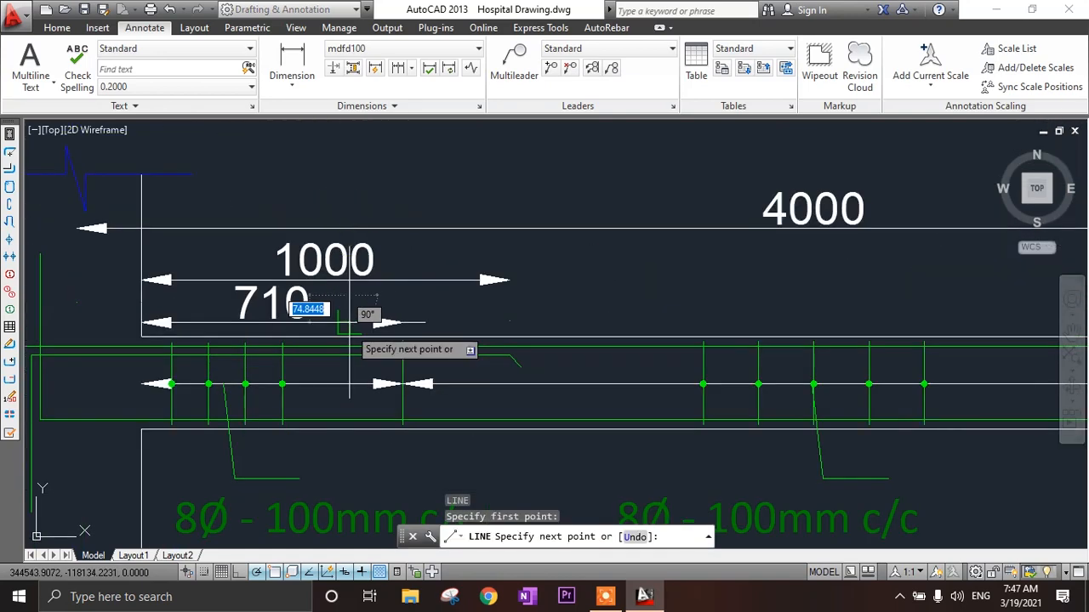
{"action": "left_click", "coordinate": [349, 459]}
{"action": "left_click", "coordinate": [387, 459]}
{"action": "key", "text": "Escape"}
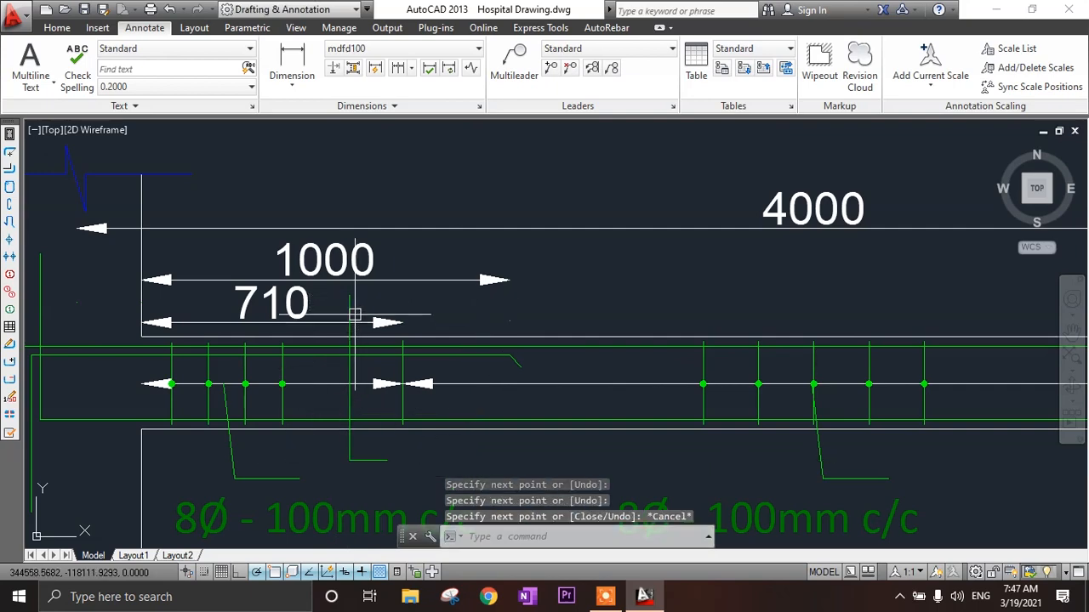
- Copy the section line's short horizontal tail from its lower corner to the upper end of the vertical line
{"action": "scroll", "coordinate": [358, 311], "scroll_direction": "up", "scroll_amount": 4}
{"action": "scroll", "coordinate": [392, 291], "scroll_direction": "down", "scroll_amount": 2}
{"action": "middle_click_drag", "start_coordinate": [394, 418], "coordinate": [392, 318]}
{"action": "scroll", "coordinate": [390, 449], "scroll_direction": "up", "scroll_amount": 2}
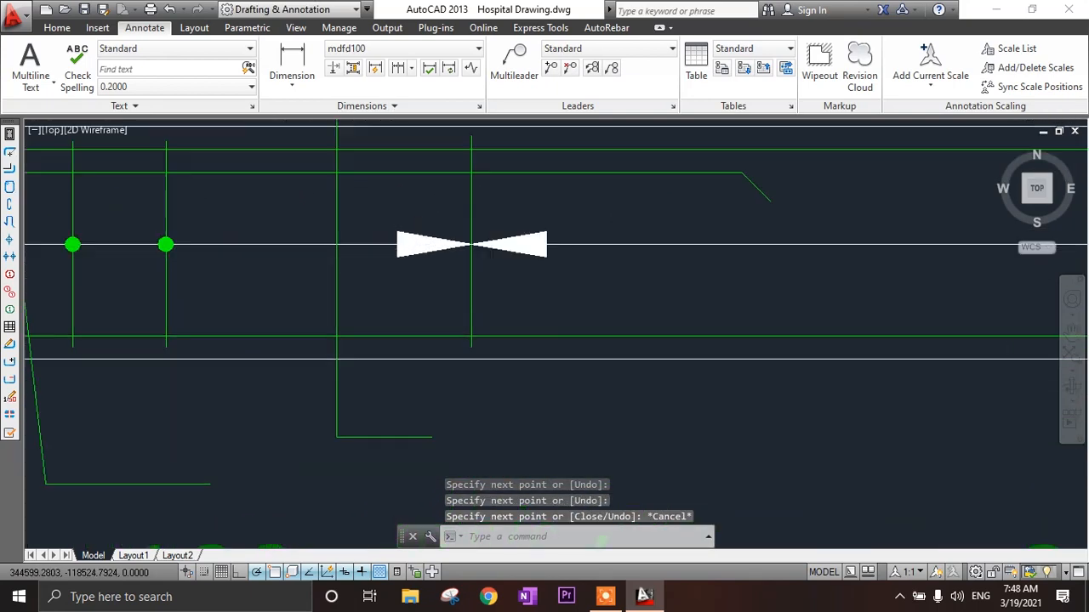
{"action": "left_click", "coordinate": [388, 431]}
{"action": "left_click", "coordinate": [381, 457]}
{"action": "type", "text": "c"}
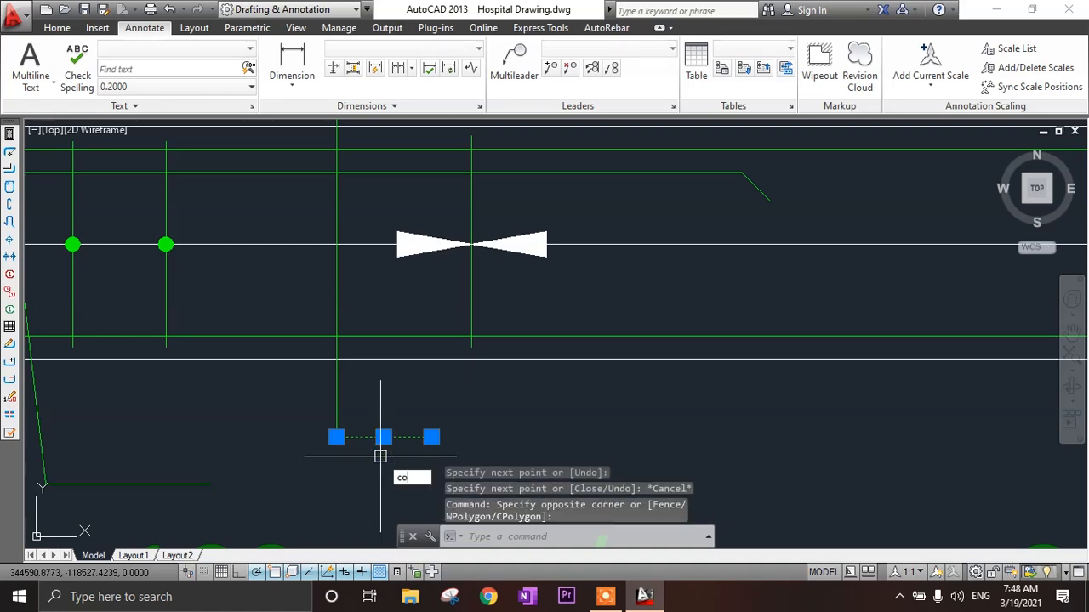
{"action": "type", "text": "o"}
{"action": "key", "text": "Return"}
{"action": "left_click", "coordinate": [337, 438]}
{"action": "scroll", "coordinate": [344, 437], "scroll_direction": "down", "scroll_amount": 4}
{"action": "scroll", "coordinate": [363, 341], "scroll_direction": "up", "scroll_amount": 4}
{"action": "left_click", "coordinate": [332, 229]}
{"action": "key", "text": "Escape"}
- Join the section line's vertical segment and its two horizontal tails into one polyline
{"action": "left_click", "coordinate": [370, 228]}
{"action": "left_click", "coordinate": [335, 254]}
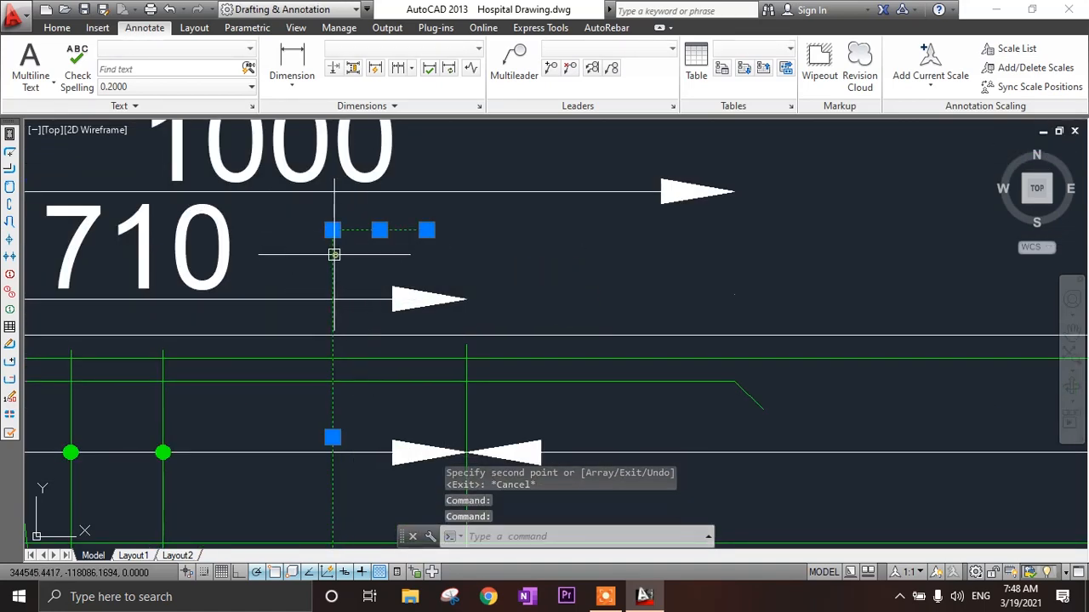
{"action": "scroll", "coordinate": [335, 254], "scroll_direction": "down", "scroll_amount": 2}
{"action": "left_click", "coordinate": [352, 405]}
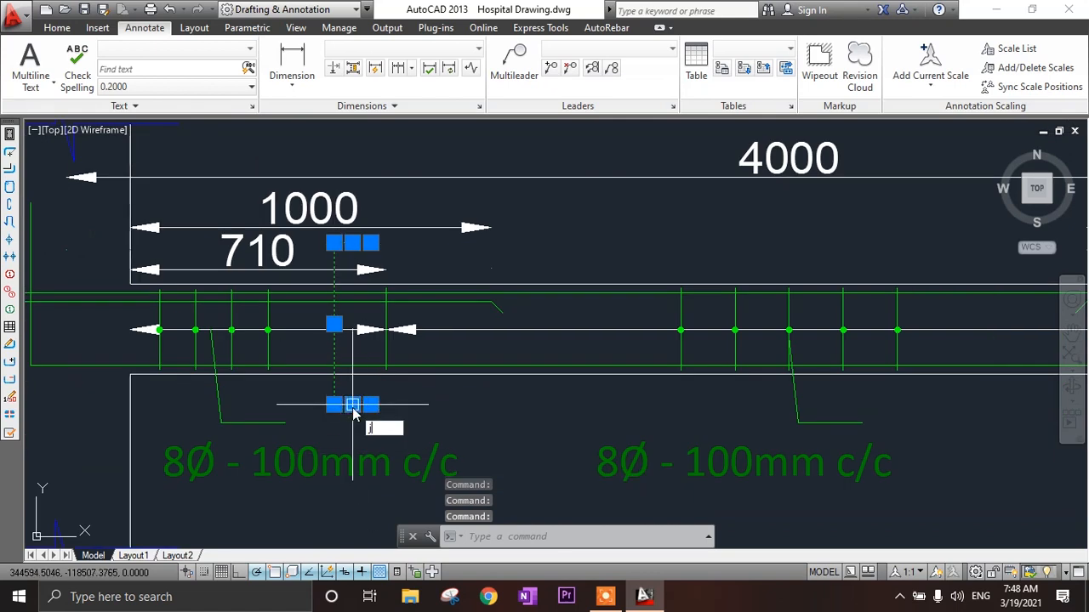
{"action": "key", "text": "Return"}
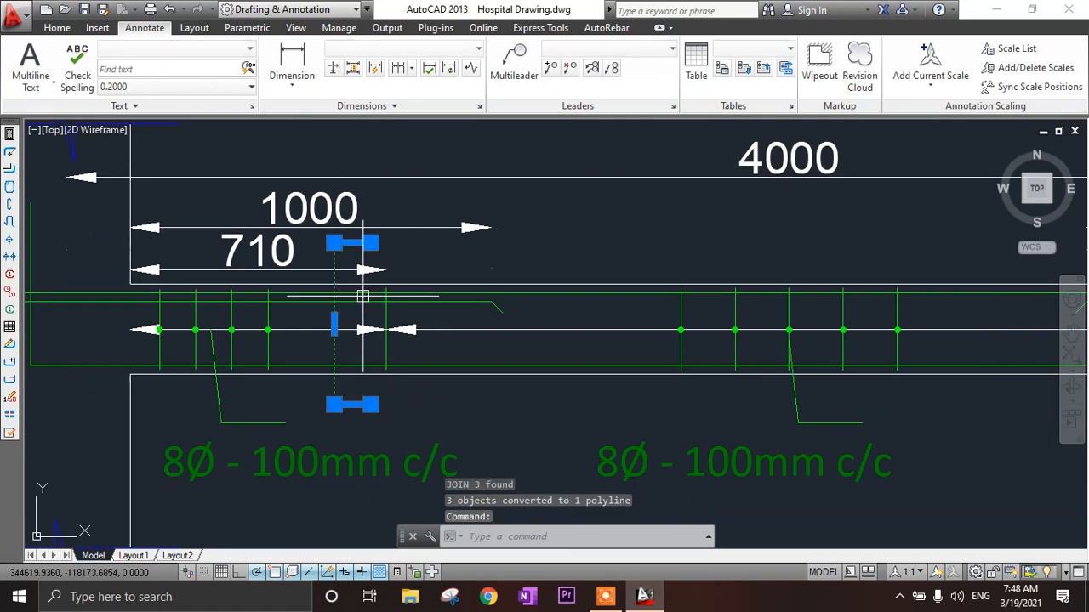
- Change the joined section line's colour to magenta
{"action": "left_click", "coordinate": [57, 28]}
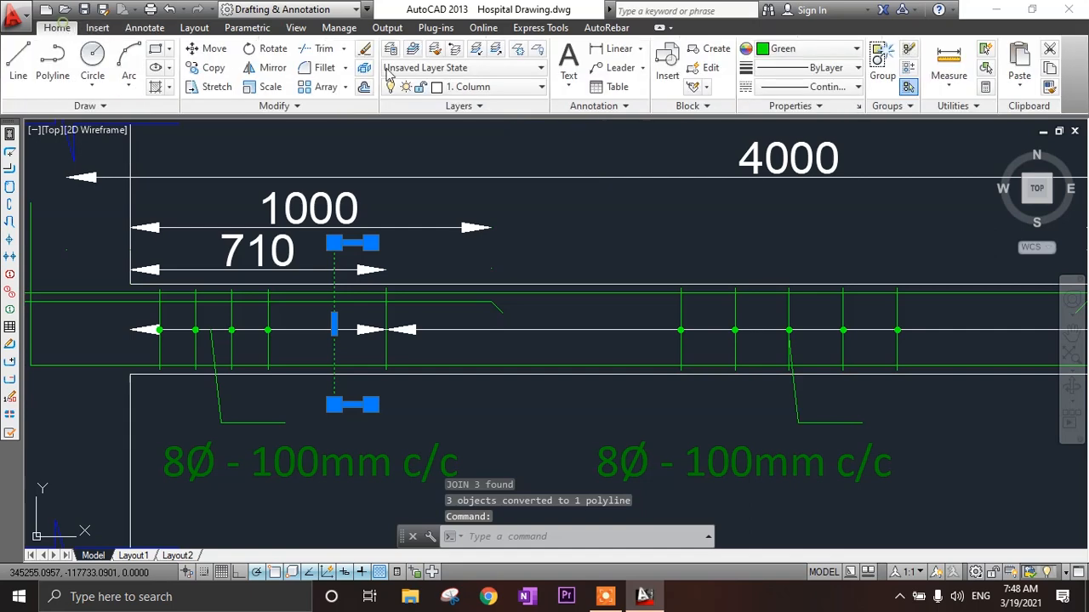
{"action": "left_click", "coordinate": [765, 56]}
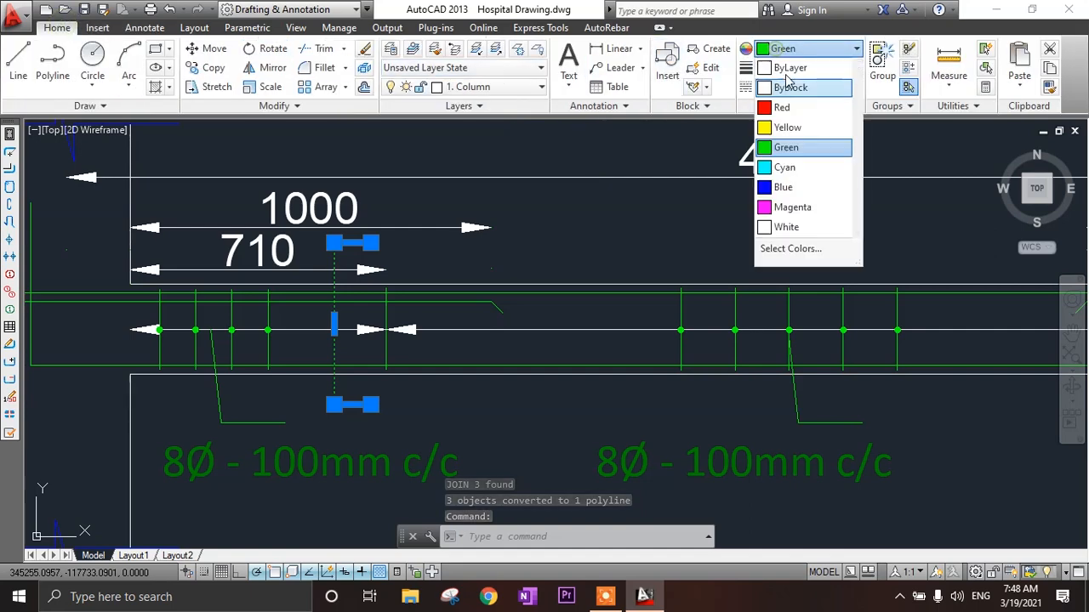
{"action": "left_click", "coordinate": [791, 207]}
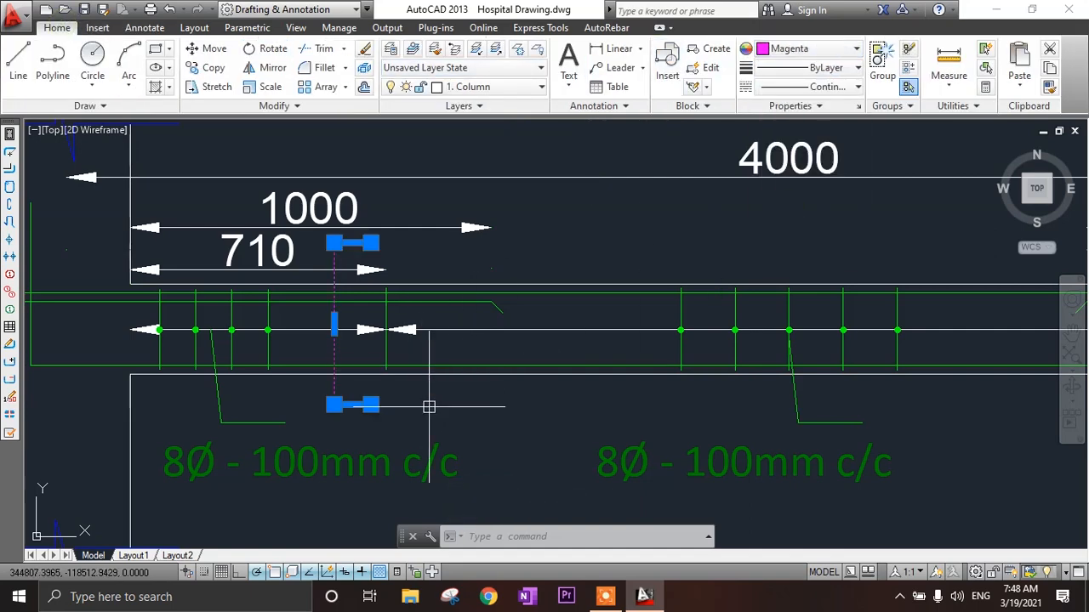
{"action": "key", "text": "Escape"}
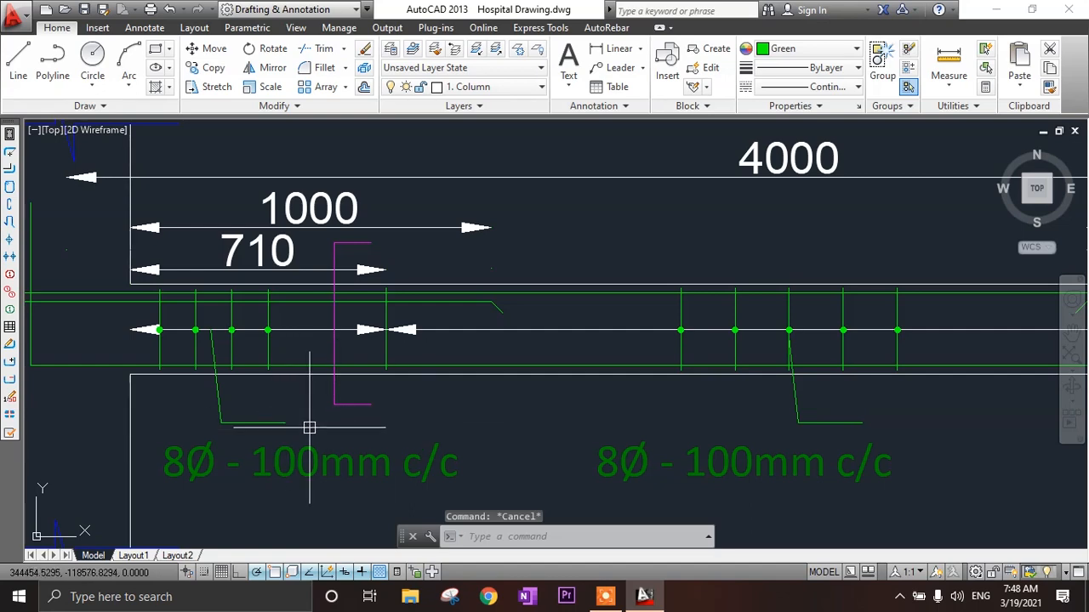
{"action": "middle_click_drag", "start_coordinate": [388, 423], "coordinate": [407, 424]}
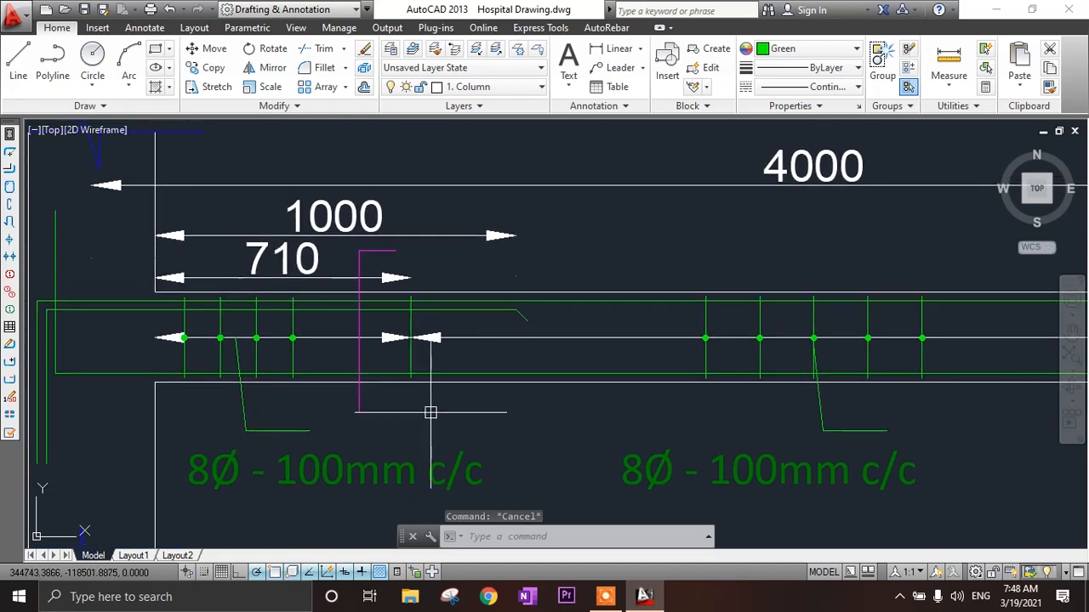
{"action": "scroll", "coordinate": [431, 415], "scroll_direction": "up", "scroll_amount": 3}
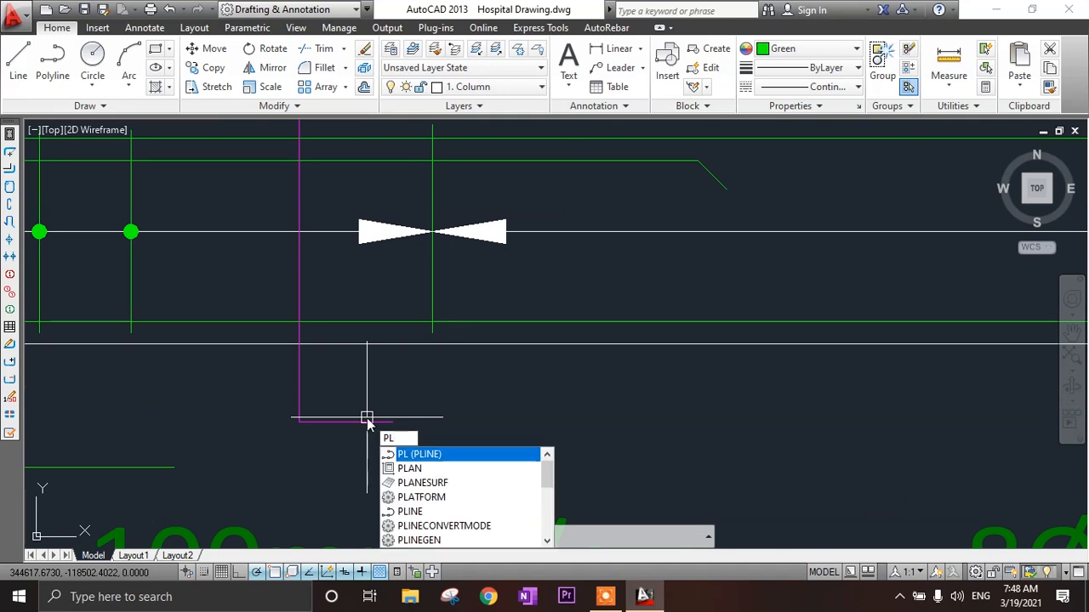
{"action": "key", "text": "Return"}
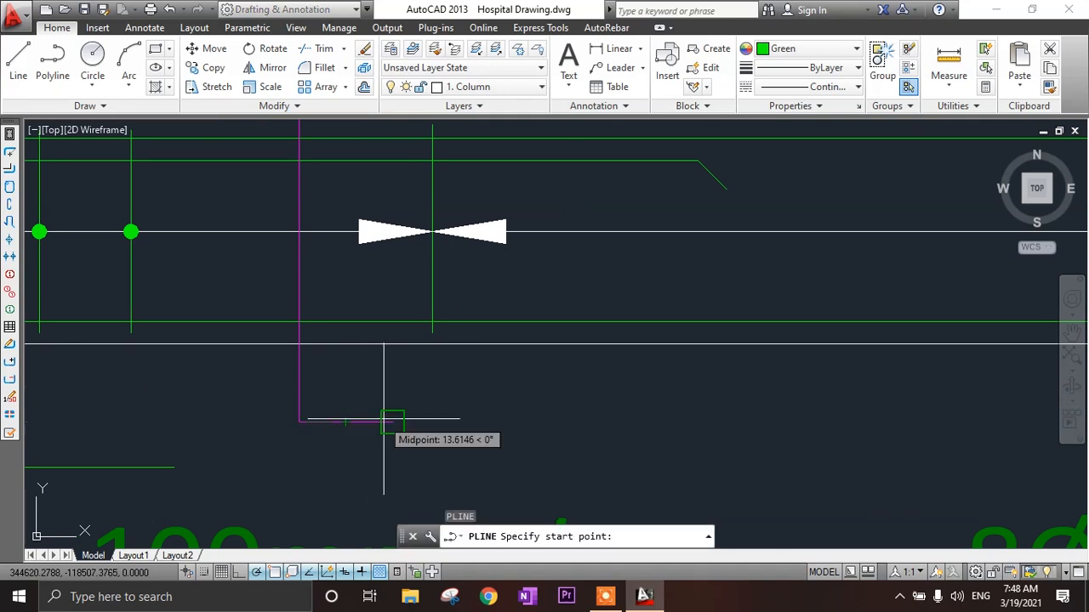
{"action": "left_click", "coordinate": [393, 421]}
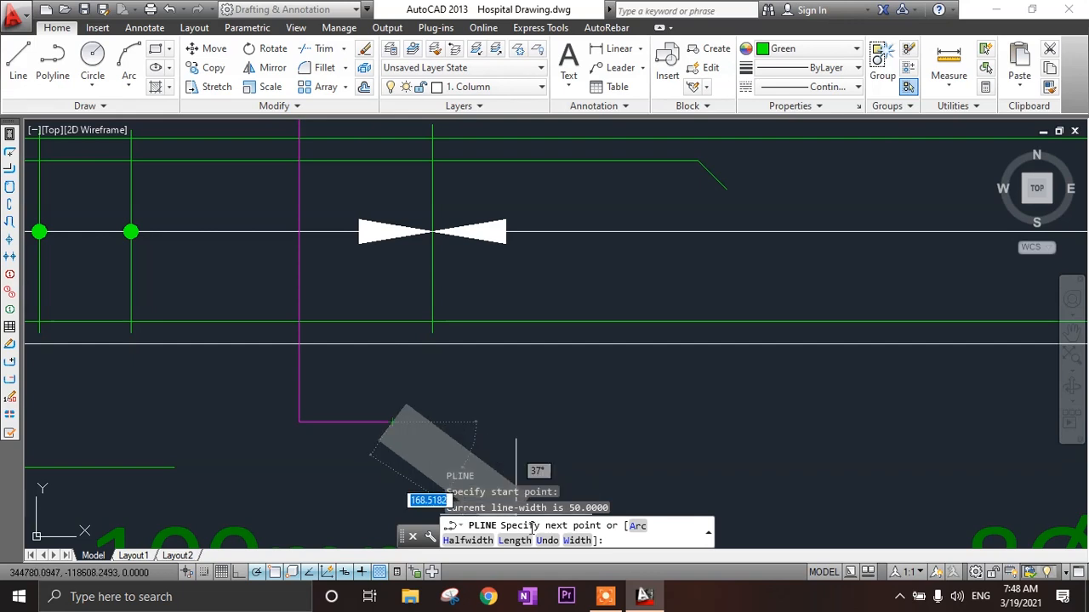
{"action": "left_click", "coordinate": [577, 541]}
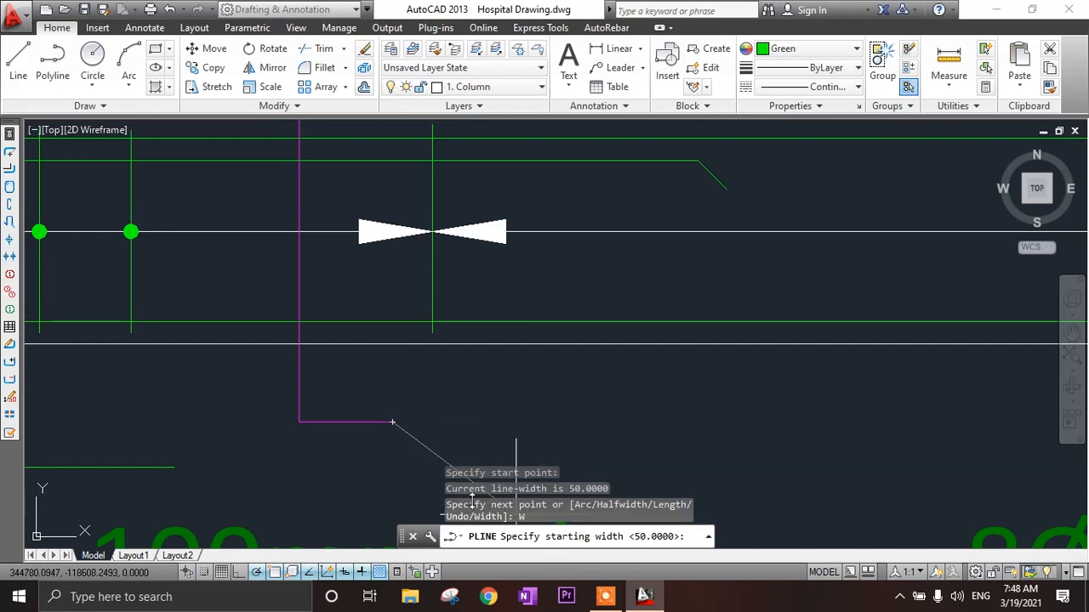
{"action": "type", "text": "0"}
{"action": "key", "text": "Return"}
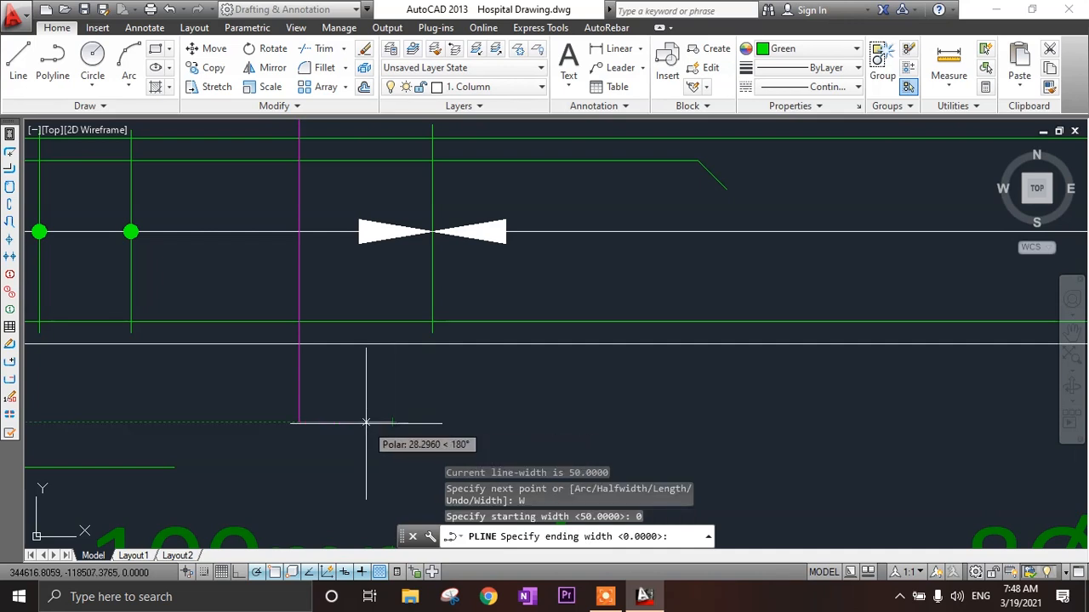
{"action": "type", "text": "250"}
{"action": "key", "text": "Return"}
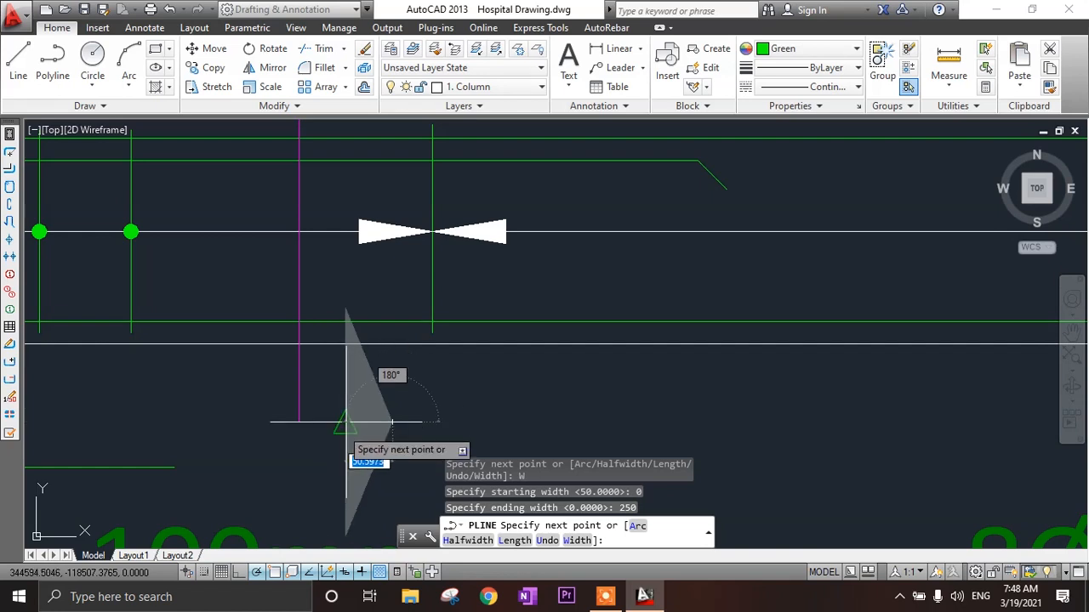
{"action": "key", "text": "Escape"}
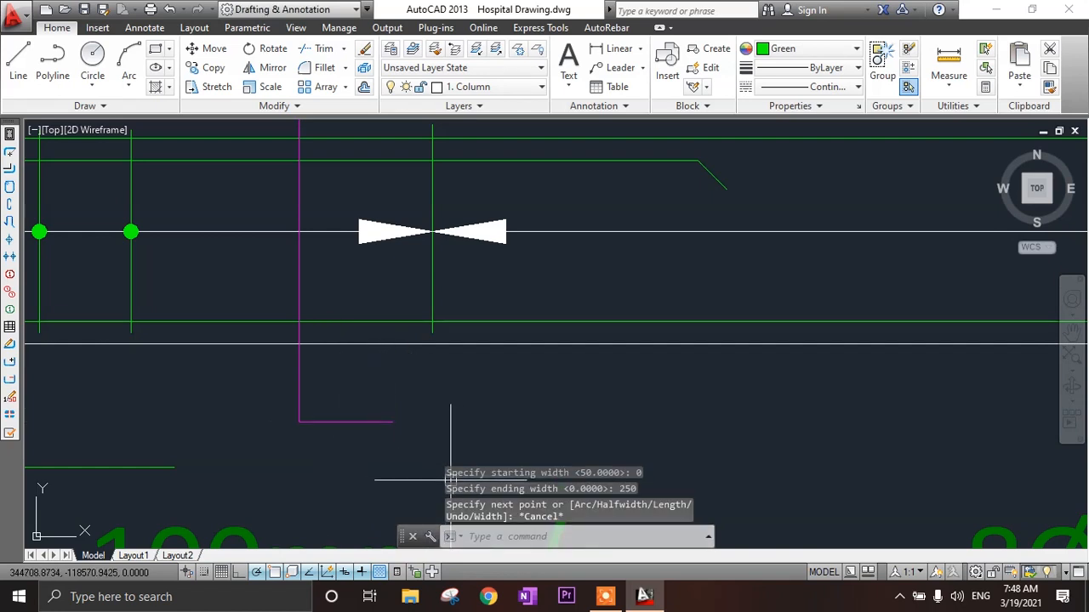
- Draw a polyline arrowhead from the lower tail's end to its midpoint, with starting width 0 and ending width 95
{"action": "type", "text": "PL"}
{"action": "key", "text": "Return"}
{"action": "left_click", "coordinate": [392, 421]}
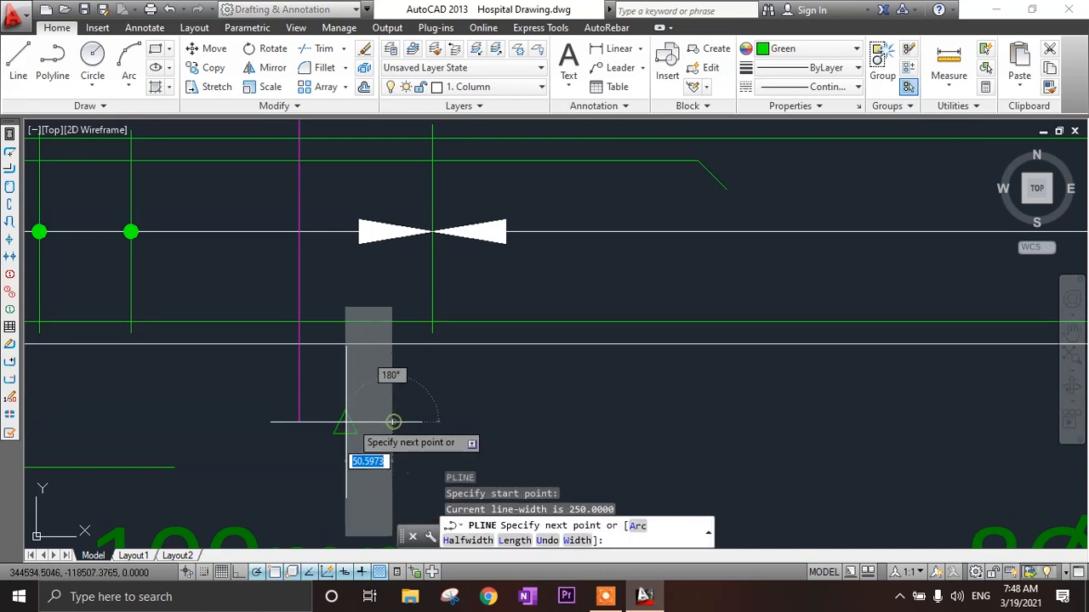
{"action": "left_click", "coordinate": [579, 541]}
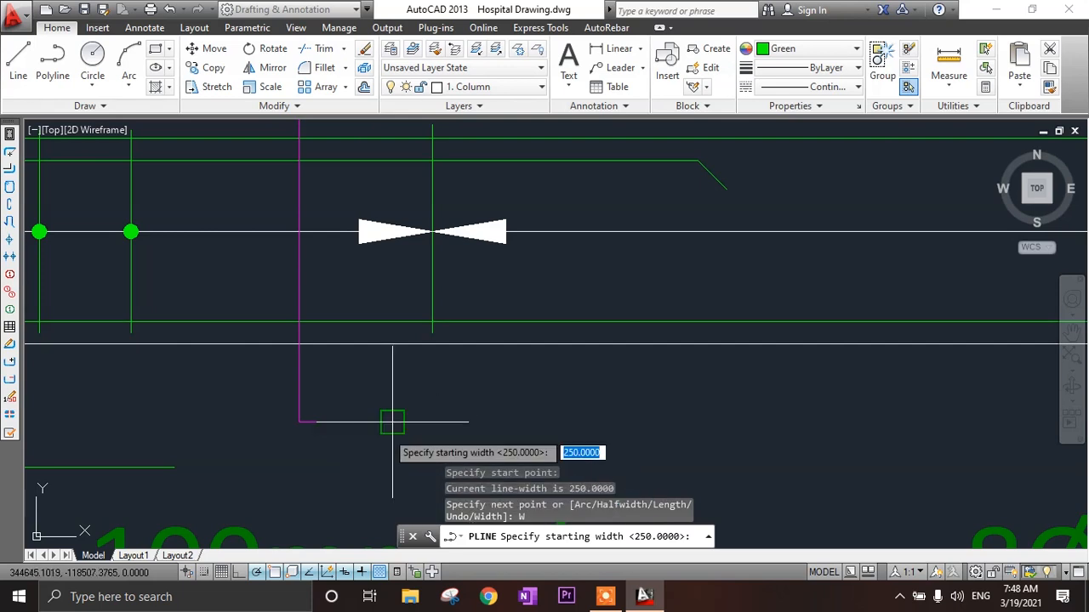
{"action": "key", "text": "Return"}
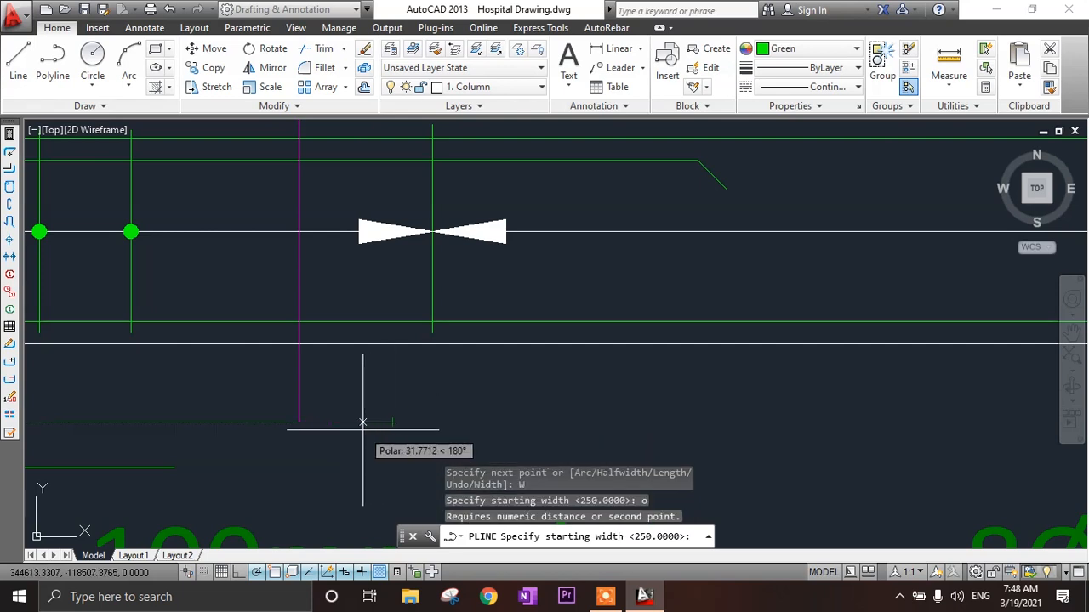
{"action": "type", "text": "0"}
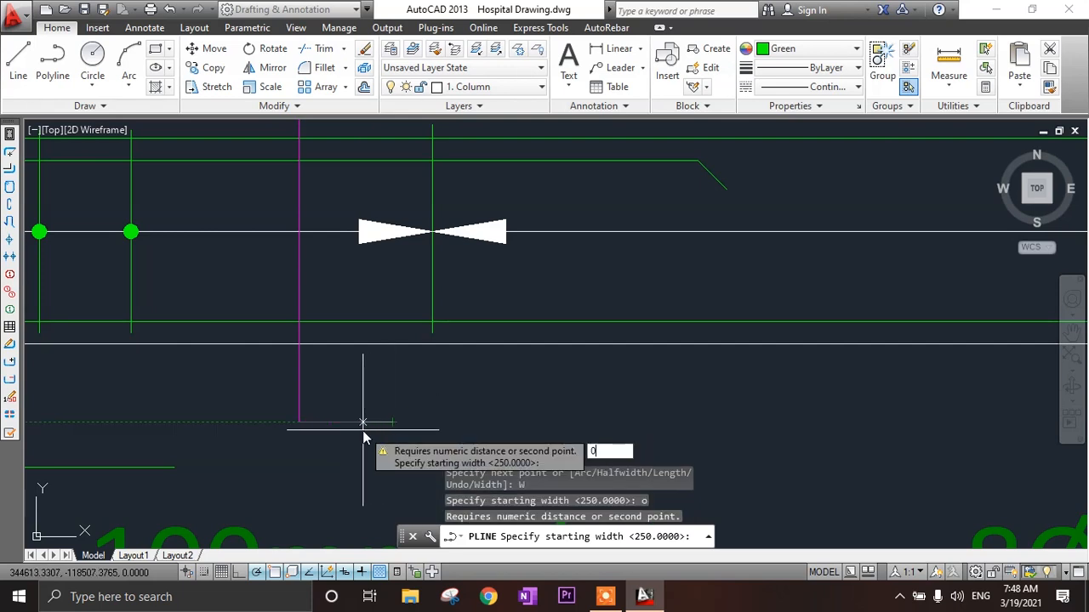
{"action": "key", "text": "Return"}
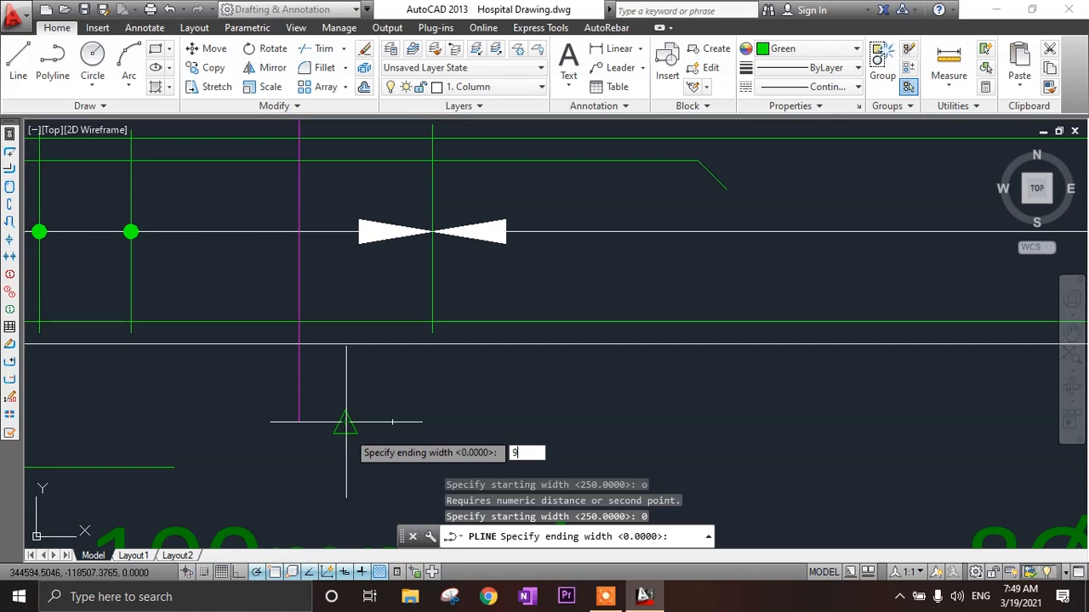
{"action": "key", "text": "Return"}
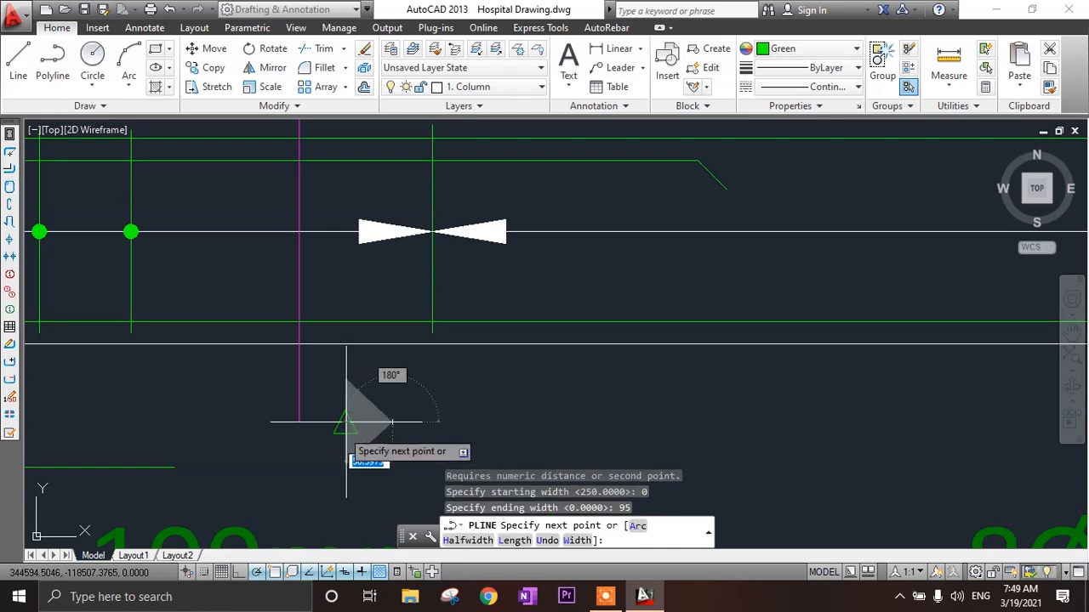
{"action": "left_click", "coordinate": [346, 420]}
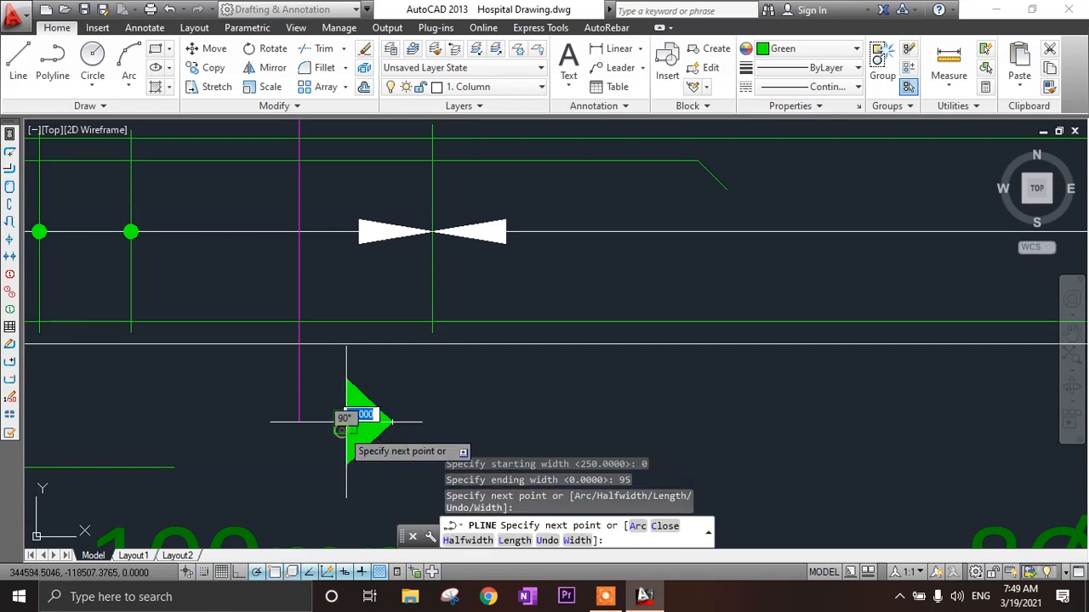
{"action": "key", "text": "Escape"}
- Change the arrowhead's colour to magenta and make magenta the current drawing colour
{"action": "scroll", "coordinate": [435, 436], "scroll_direction": "down", "scroll_amount": 3}
{"action": "scroll", "coordinate": [436, 436], "scroll_direction": "up", "scroll_amount": 2}
{"action": "left_click", "coordinate": [396, 422]}
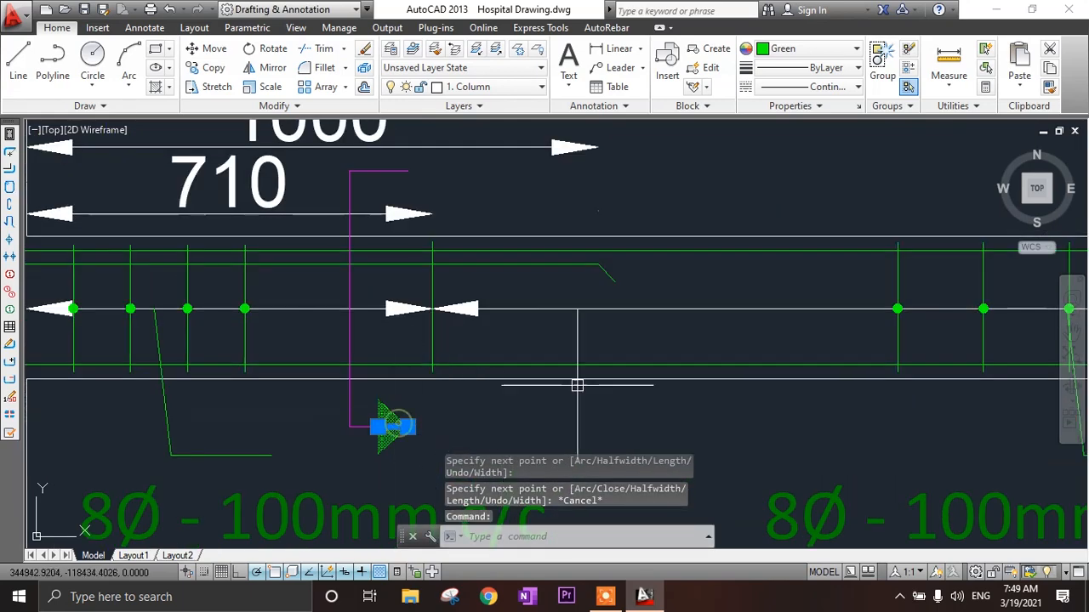
{"action": "left_click", "coordinate": [812, 49]}
{"action": "left_click", "coordinate": [783, 209]}
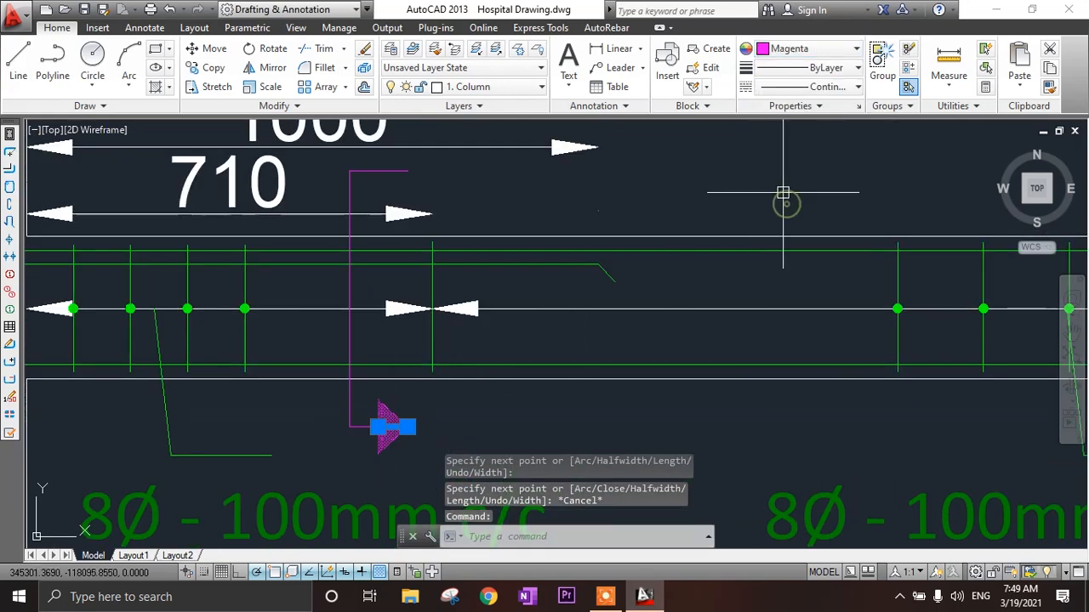
{"action": "left_click", "coordinate": [817, 48]}
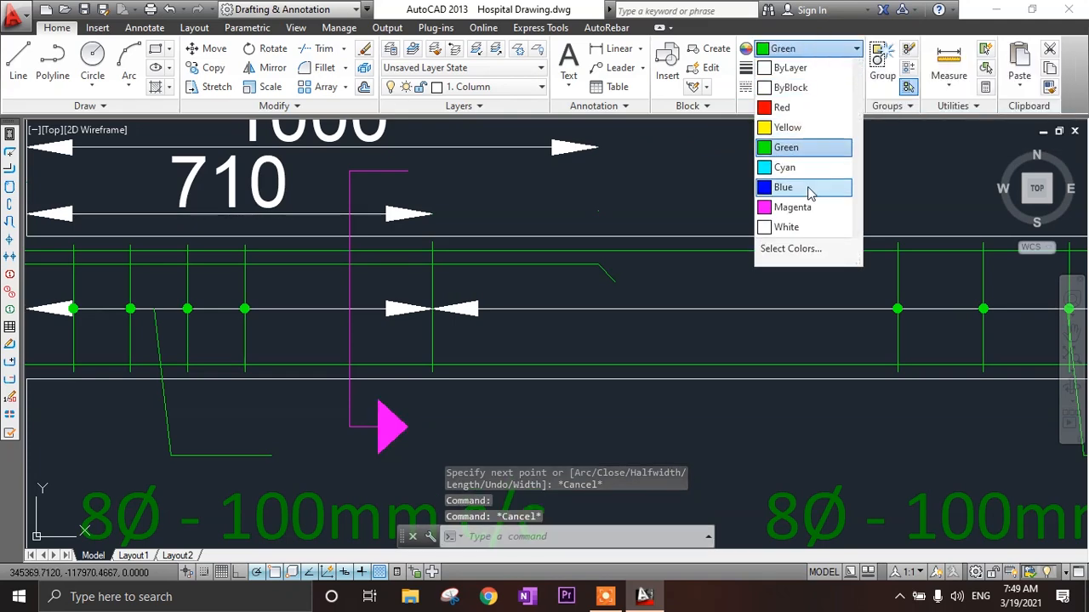
{"action": "left_click", "coordinate": [801, 204]}
- Copy the magenta arrowhead from the midpoint of its base to the free end of the section line's upper tail
{"action": "scroll", "coordinate": [364, 407], "scroll_direction": "up", "scroll_amount": 2}
{"action": "left_click", "coordinate": [366, 396]}
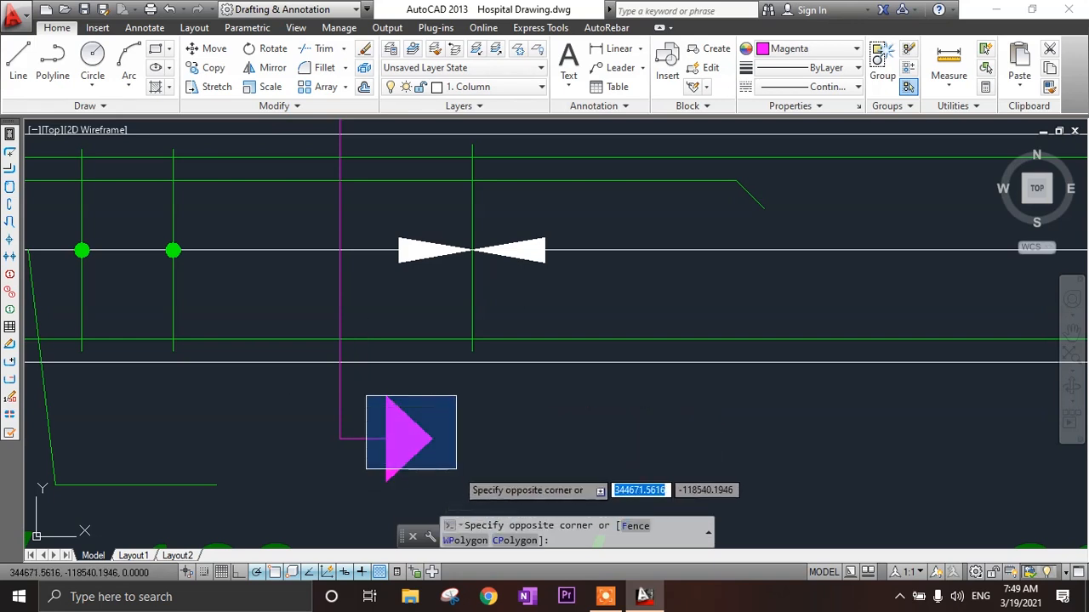
{"action": "left_click", "coordinate": [465, 484]}
{"action": "key", "text": "Return"}
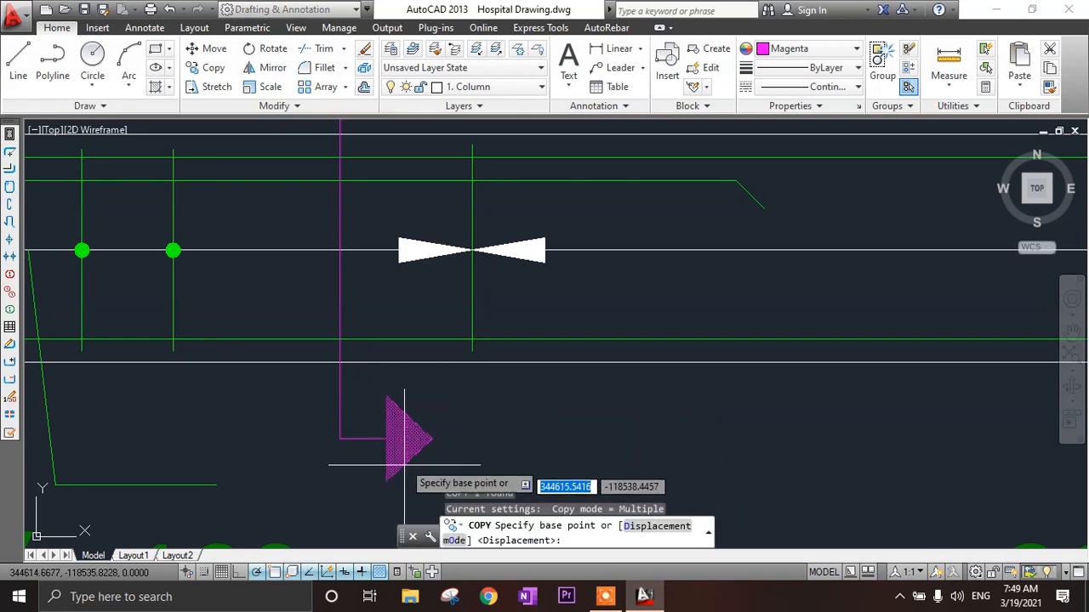
{"action": "left_click", "coordinate": [385, 439]}
{"action": "scroll", "coordinate": [392, 441], "scroll_direction": "down", "scroll_amount": 2}
{"action": "scroll", "coordinate": [417, 287], "scroll_direction": "up", "scroll_amount": 1}
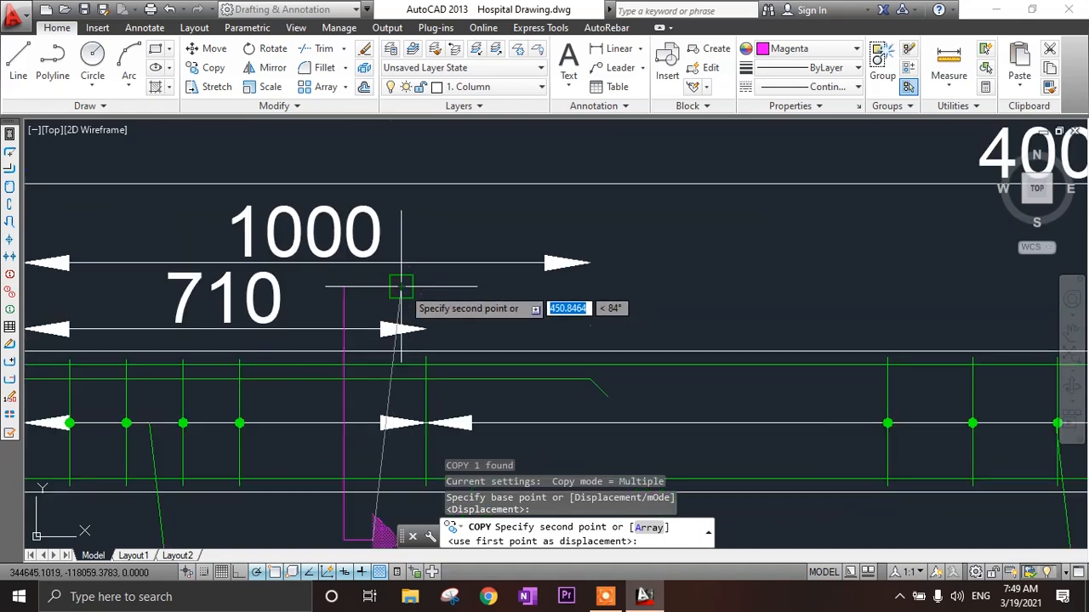
{"action": "left_click", "coordinate": [410, 292]}
{"action": "key", "text": "Escape"}
{"action": "scroll", "coordinate": [410, 291], "scroll_direction": "up", "scroll_amount": 3}
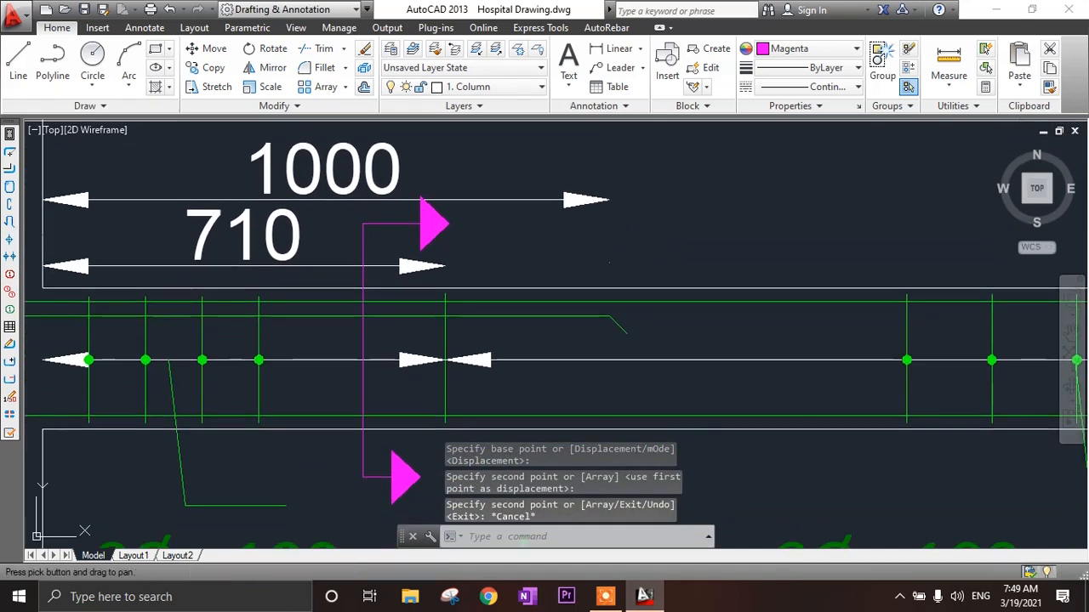
- Copy the 710 dimension at the first span's outer support to the empty space above the 4000 dimension
{"action": "left_click", "coordinate": [426, 212]}
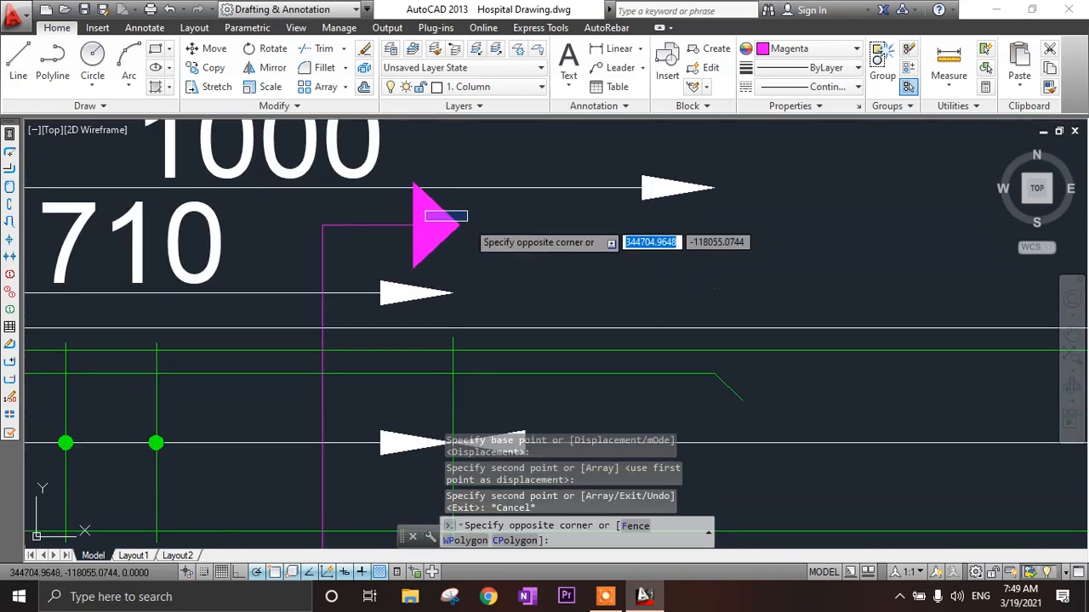
{"action": "key", "text": "Escape"}
{"action": "scroll", "coordinate": [448, 283], "scroll_direction": "down", "scroll_amount": 6}
{"action": "scroll", "coordinate": [448, 283], "scroll_direction": "up", "scroll_amount": 1}
{"action": "scroll", "coordinate": [435, 330], "scroll_direction": "down", "scroll_amount": 1}
{"action": "middle_click_drag", "start_coordinate": [419, 240], "coordinate": [420, 284]}
{"action": "scroll", "coordinate": [431, 227], "scroll_direction": "up", "scroll_amount": 1}
{"action": "left_click", "coordinate": [395, 273]}
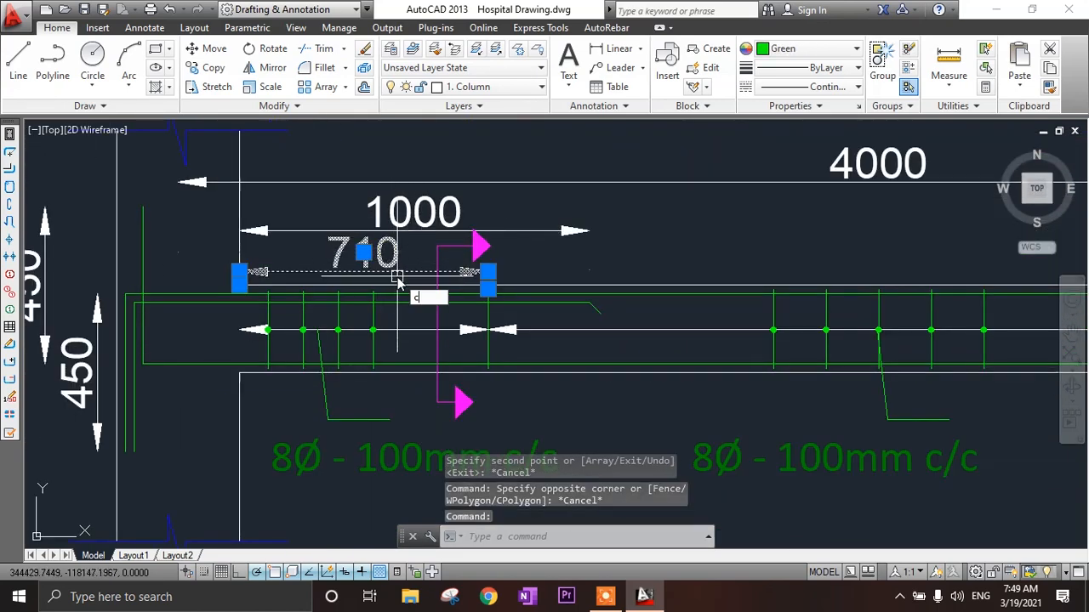
{"action": "type", "text": "co"}
{"action": "key", "text": "Return"}
{"action": "left_click", "coordinate": [396, 274]}
{"action": "scroll", "coordinate": [396, 274], "scroll_direction": "down", "scroll_amount": 2}
{"action": "left_click", "coordinate": [507, 169]}
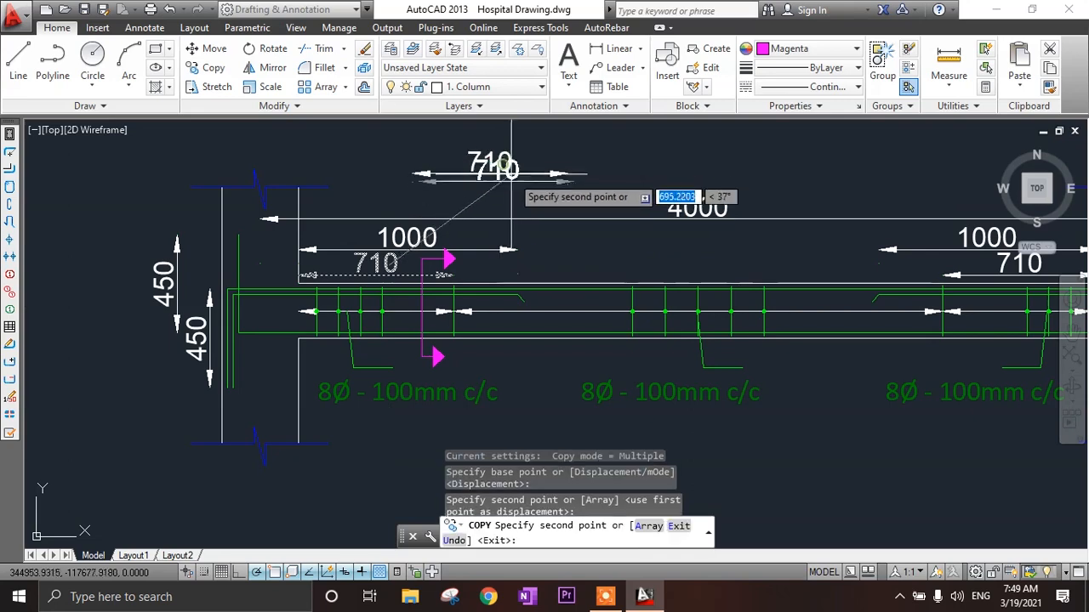
{"action": "key", "text": "Escape"}
- Explode the copied 710 dimension and erase its dimension line and arrowhead pieces, keeping only the number text
{"action": "left_click", "coordinate": [508, 164]}
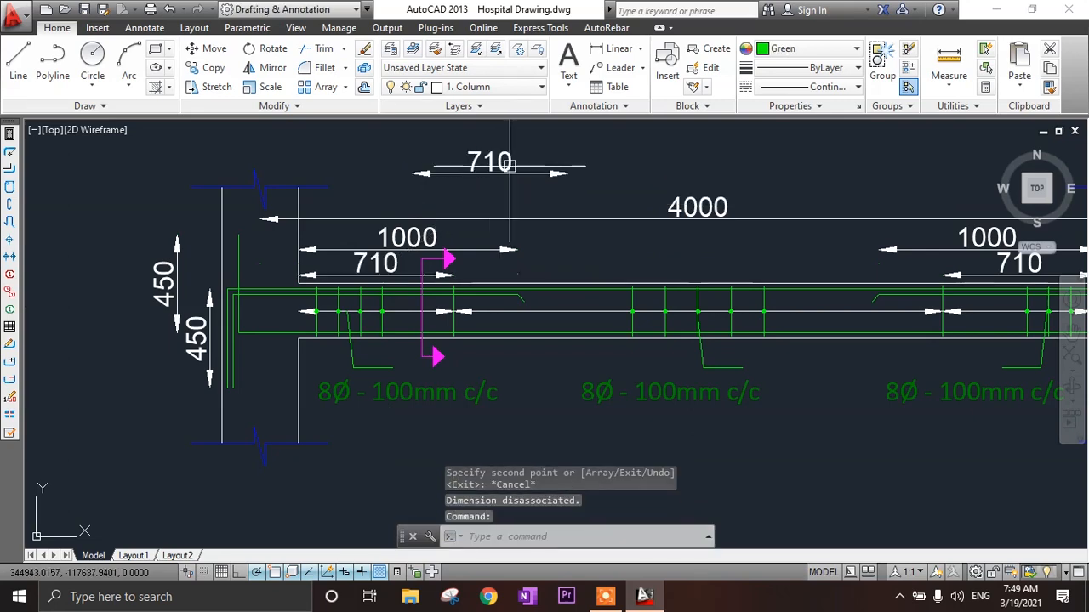
{"action": "type", "text": "x"}
{"action": "key", "text": "Return"}
{"action": "key", "text": "Delete"}
{"action": "left_click", "coordinate": [418, 183]}
{"action": "left_click", "coordinate": [419, 183]}
{"action": "left_click", "coordinate": [412, 165]}
{"action": "left_click", "coordinate": [444, 188]}
{"action": "key", "text": "Delete"}
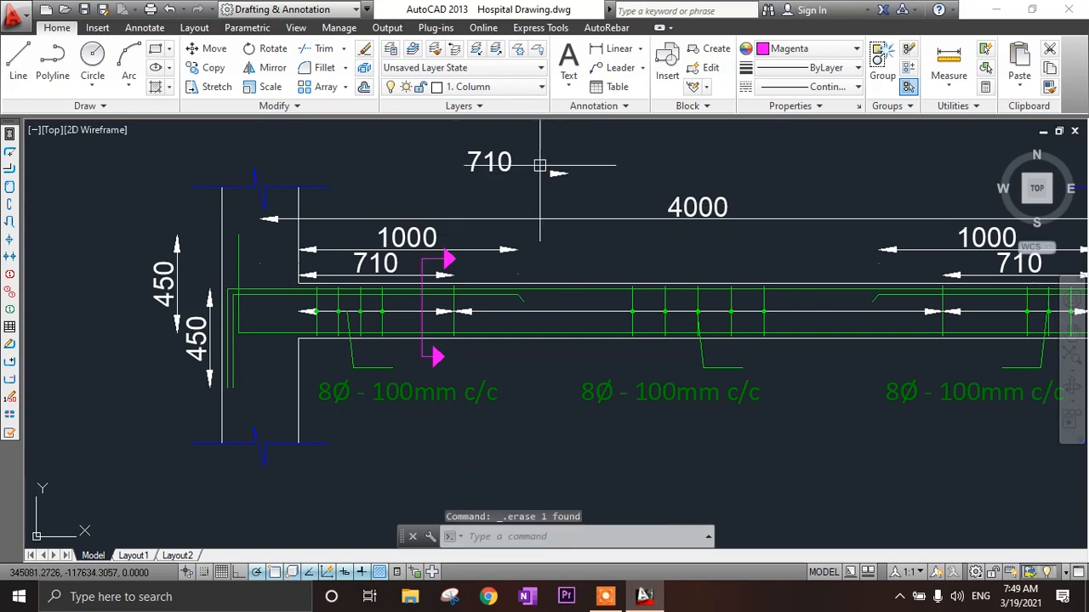
- Change the loose 710 text above the beam to 1
{"action": "scroll", "coordinate": [517, 169], "scroll_direction": "up", "scroll_amount": 2}
{"action": "double_click", "coordinate": [507, 162]}
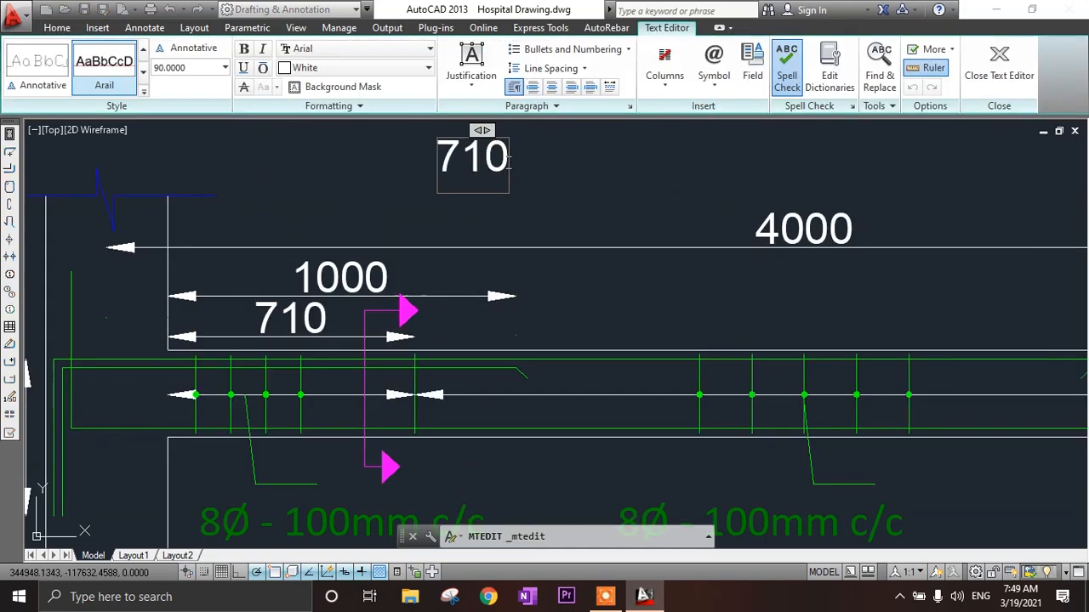
{"action": "type", "text": "1"}
{"action": "left_click", "coordinate": [496, 172]}
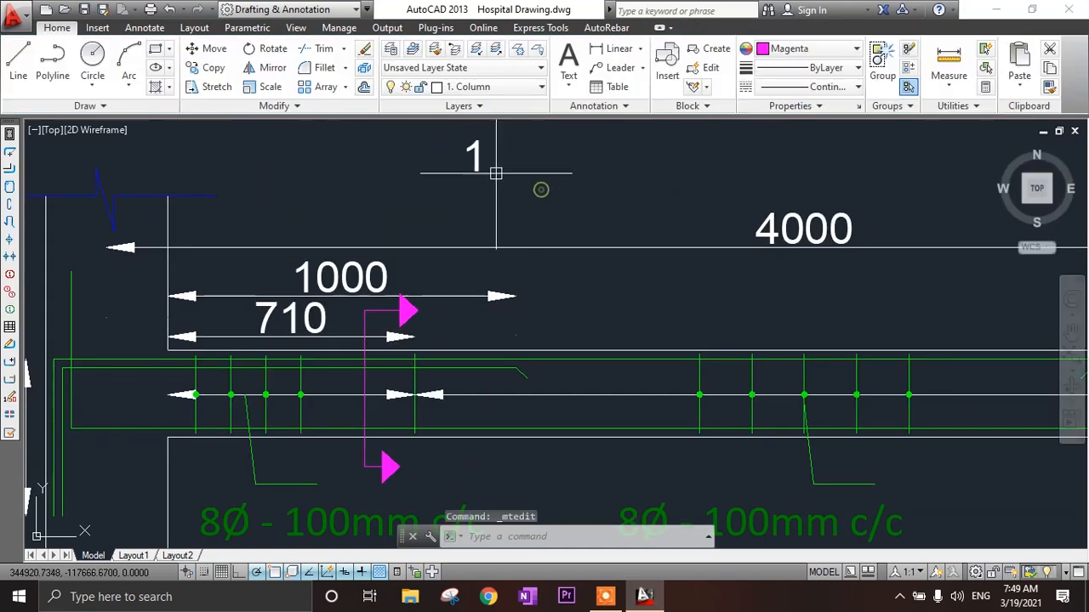
- Copy the number 1 to the tips of the section marker's upper and lower magenta arrowheads
{"action": "left_click", "coordinate": [478, 163]}
{"action": "type", "text": "co"}
{"action": "key", "text": "Return"}
{"action": "left_click", "coordinate": [473, 156]}
{"action": "scroll", "coordinate": [445, 321], "scroll_direction": "up", "scroll_amount": 3}
{"action": "left_click", "coordinate": [369, 321]}
{"action": "middle_click_drag", "start_coordinate": [338, 563], "coordinate": [372, 378]}
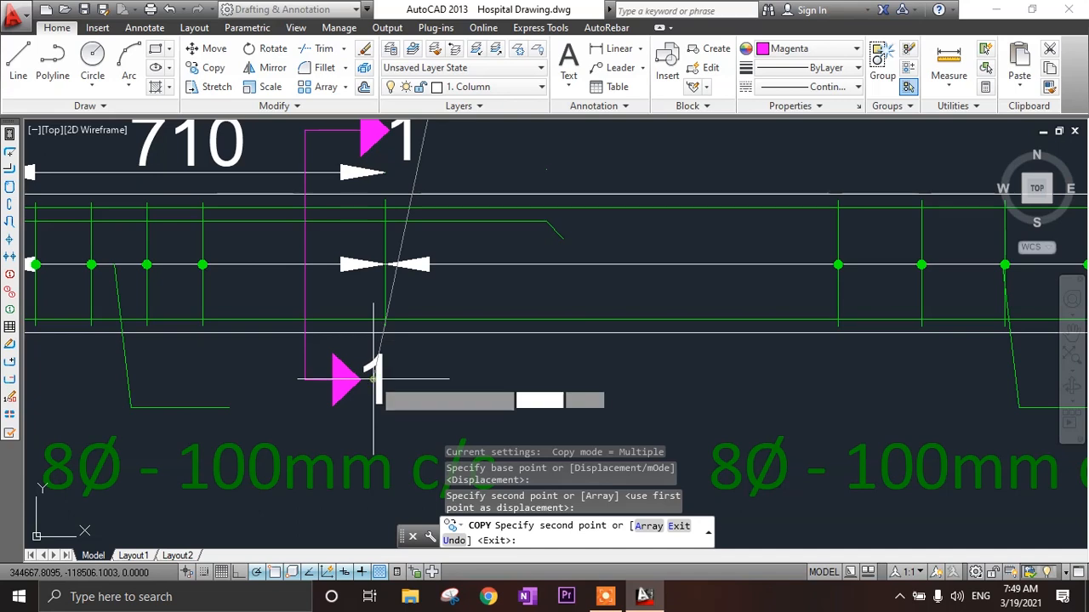
{"action": "key", "text": "Escape"}
- Copy the whole 1-1 section marker, with its arrowheads and numbers, horizontally to the middle stirrup group of the first span
{"action": "left_click", "coordinate": [428, 363]}
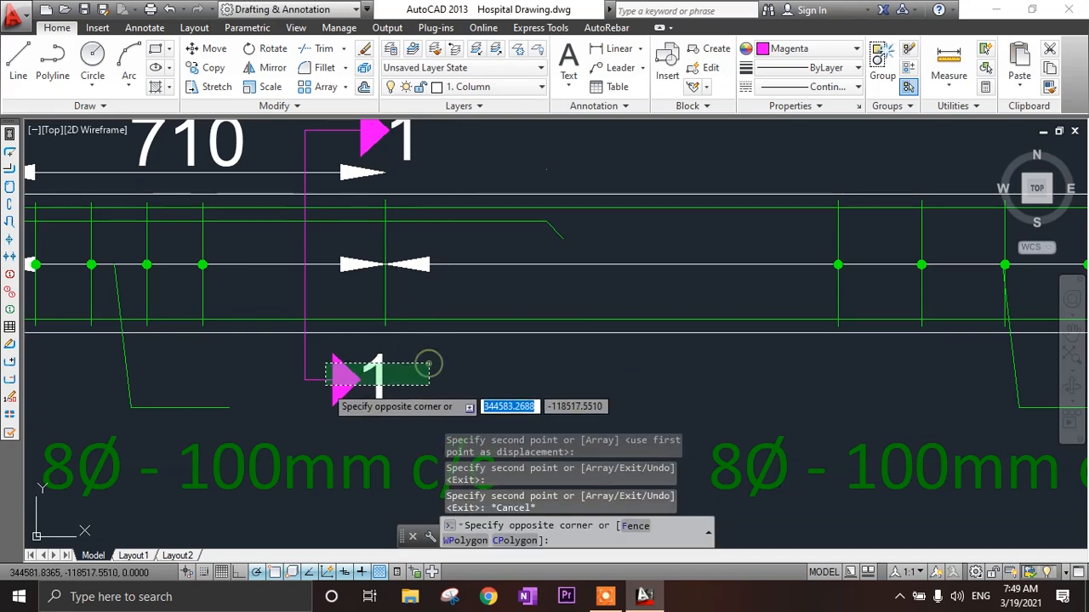
{"action": "left_click", "coordinate": [291, 389]}
{"action": "middle_click_drag", "start_coordinate": [394, 345], "coordinate": [406, 457]}
{"action": "scroll", "coordinate": [433, 265], "scroll_direction": "up", "scroll_amount": 2}
{"action": "left_click", "coordinate": [444, 234]}
{"action": "left_click", "coordinate": [357, 255]}
{"action": "scroll", "coordinate": [377, 261], "scroll_direction": "down", "scroll_amount": 2}
{"action": "type", "text": "c"}
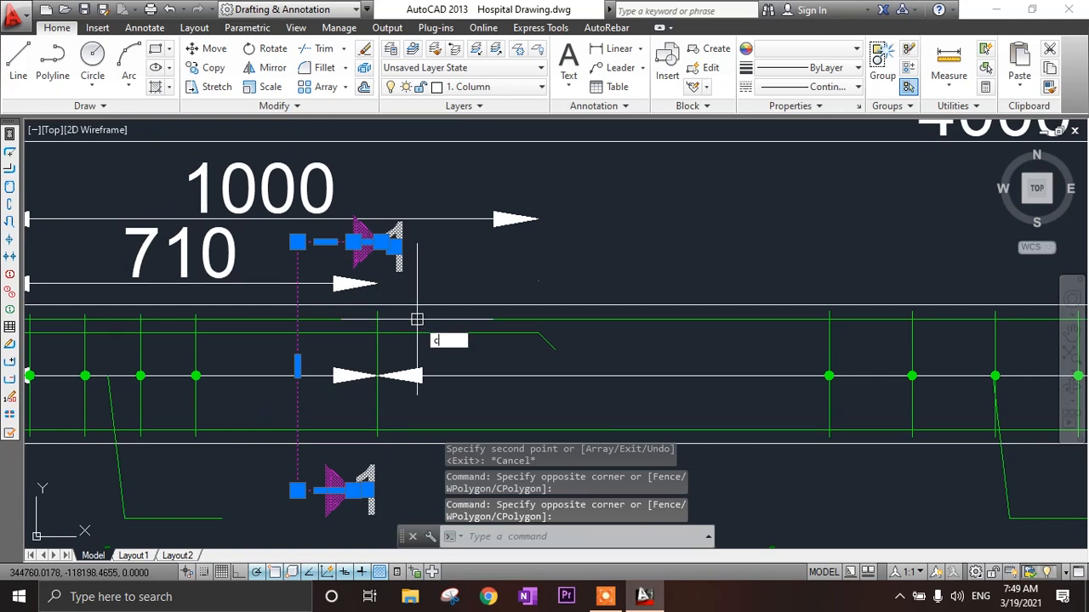
{"action": "type", "text": "o"}
{"action": "key", "text": "Return"}
{"action": "left_click", "coordinate": [298, 376]}
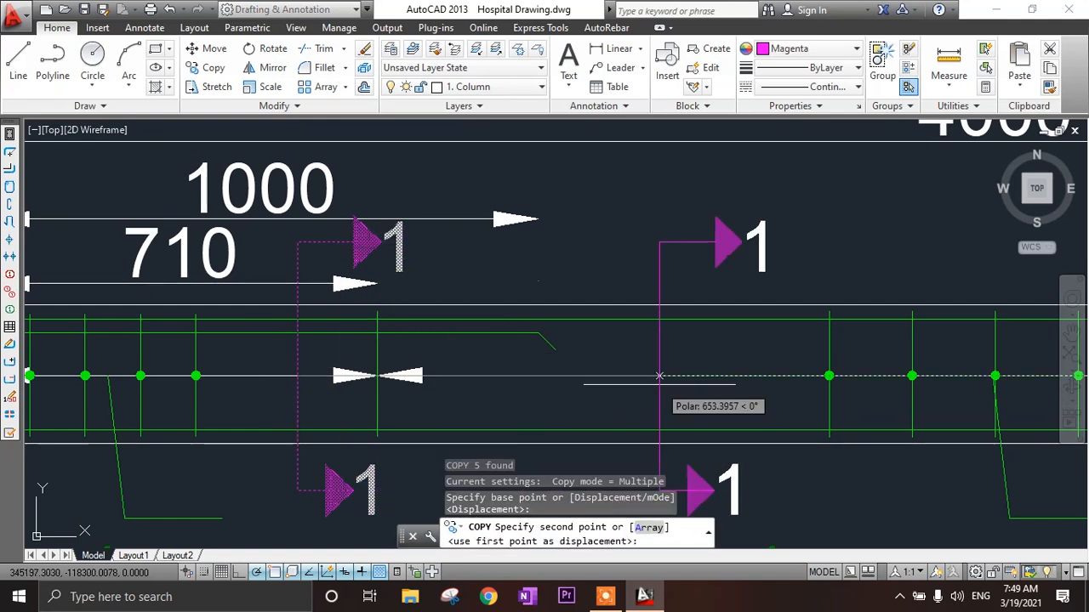
{"action": "scroll", "coordinate": [527, 393], "scroll_direction": "down", "scroll_amount": 2}
{"action": "middle_click_drag", "start_coordinate": [527, 393], "coordinate": [416, 347]}
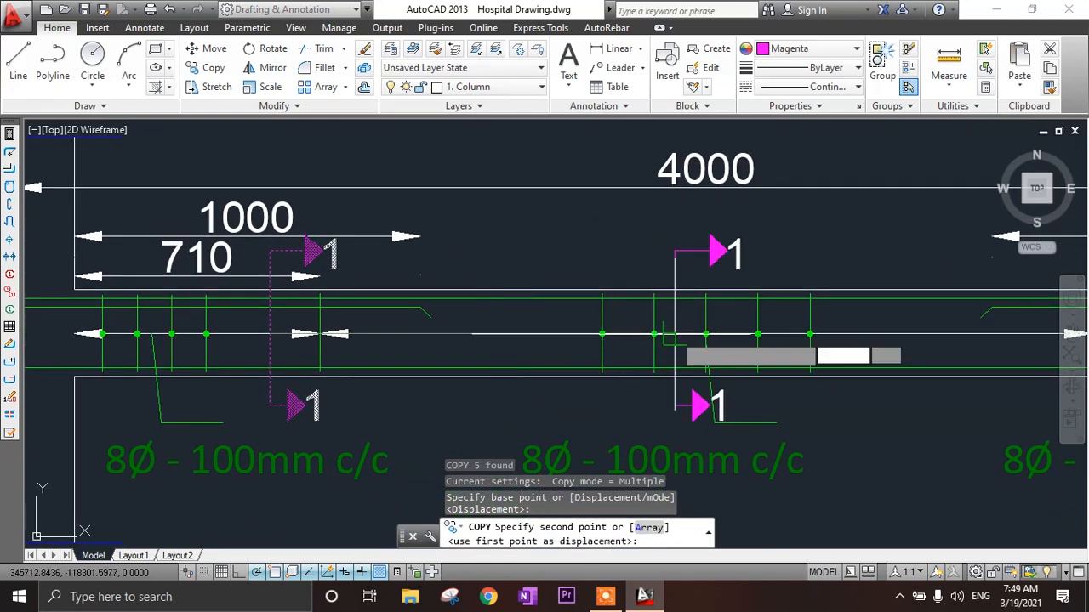
{"action": "left_click", "coordinate": [669, 333]}
{"action": "scroll", "coordinate": [356, 326], "scroll_direction": "down", "scroll_amount": 2}
{"action": "scroll", "coordinate": [803, 326], "scroll_direction": "up", "scroll_amount": 2}
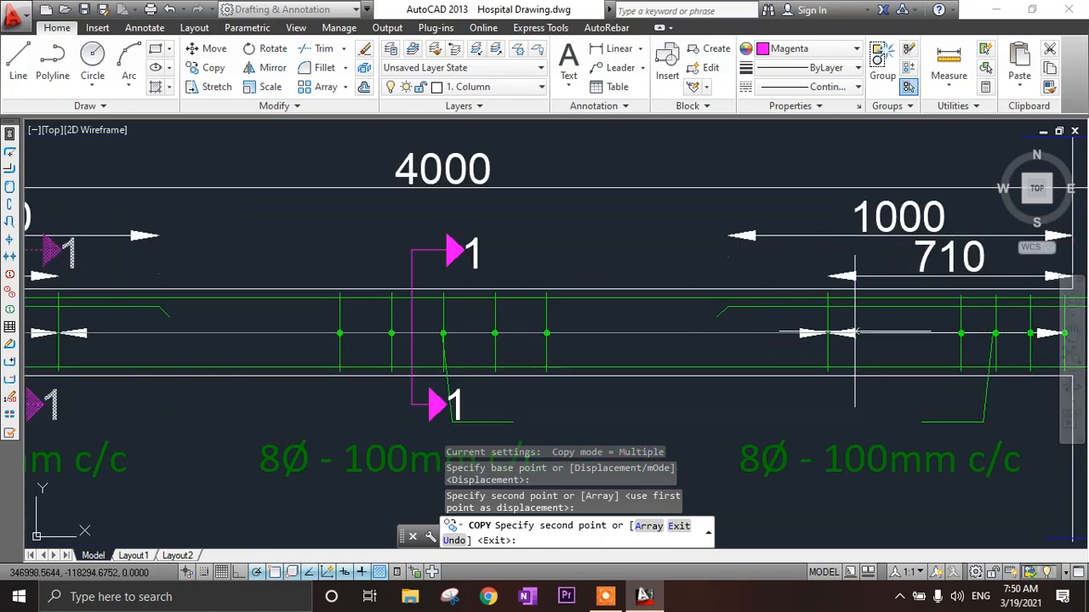
{"action": "middle_click_drag", "start_coordinate": [846, 333], "coordinate": [686, 334]}
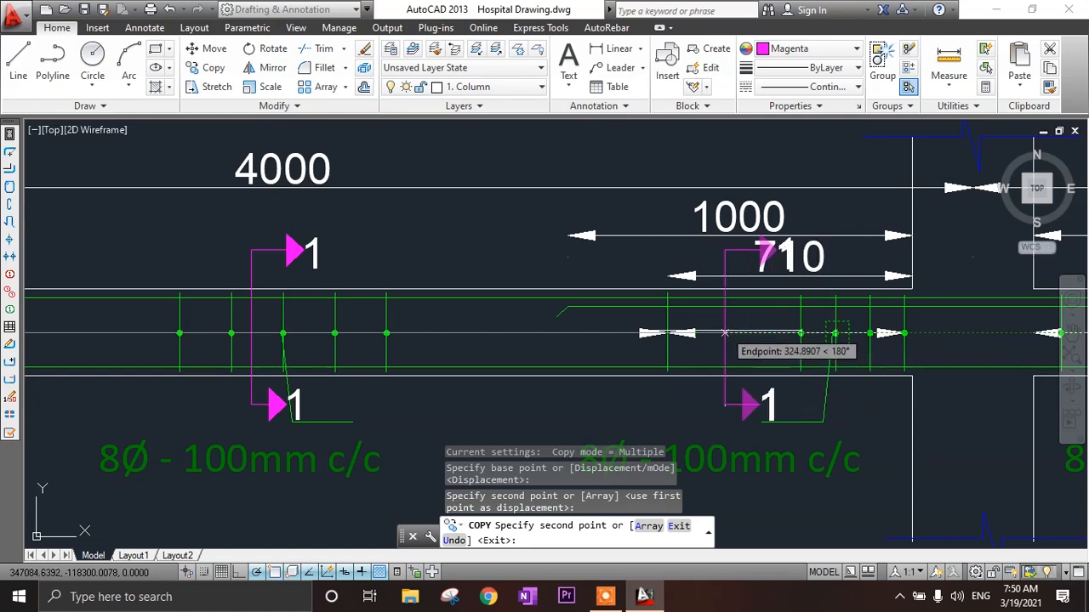
{"action": "key", "text": "Escape"}
- Mirror the original 1-1 section marker about the vertical line through the span's middle stirrup, keeping the source objects
{"action": "scroll", "coordinate": [724, 333], "scroll_direction": "down", "scroll_amount": 5}
{"action": "scroll", "coordinate": [388, 302], "scroll_direction": "up", "scroll_amount": 5}
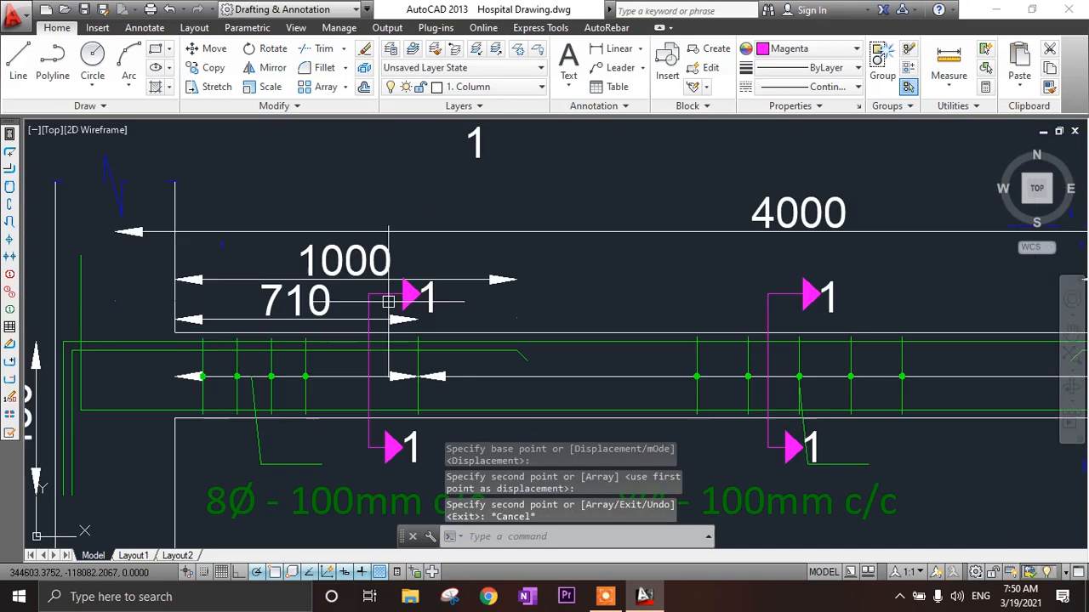
{"action": "left_click", "coordinate": [463, 291]}
{"action": "left_click", "coordinate": [403, 297]}
{"action": "scroll", "coordinate": [441, 312], "scroll_direction": "up", "scroll_amount": 2}
{"action": "middle_click_drag", "start_coordinate": [442, 310], "coordinate": [453, 261]}
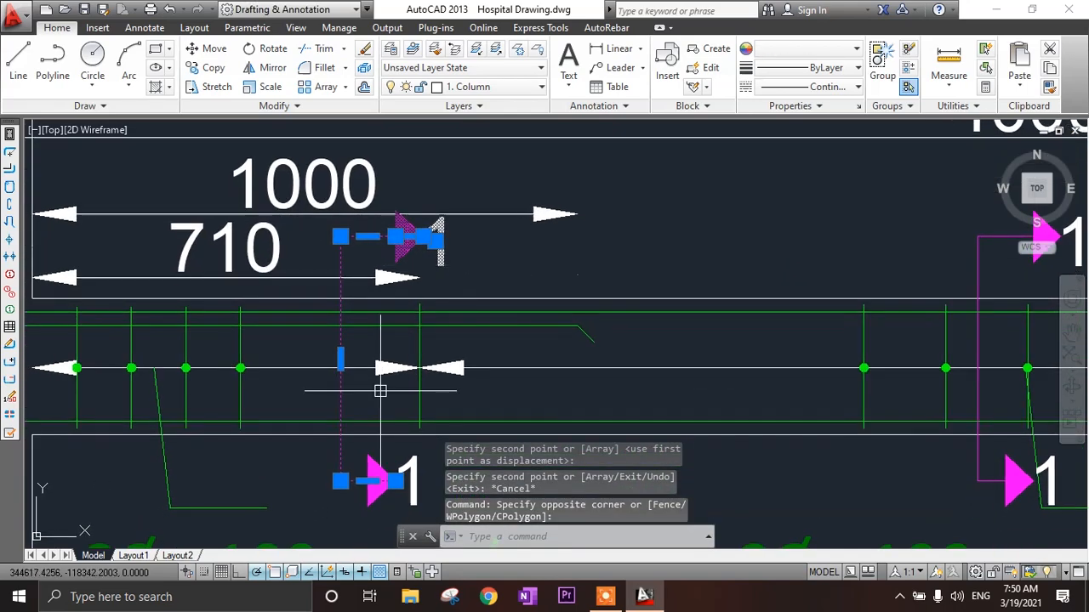
{"action": "middle_click_drag", "start_coordinate": [424, 481], "coordinate": [448, 344]}
{"action": "left_click", "coordinate": [452, 330]}
{"action": "left_click", "coordinate": [410, 350]}
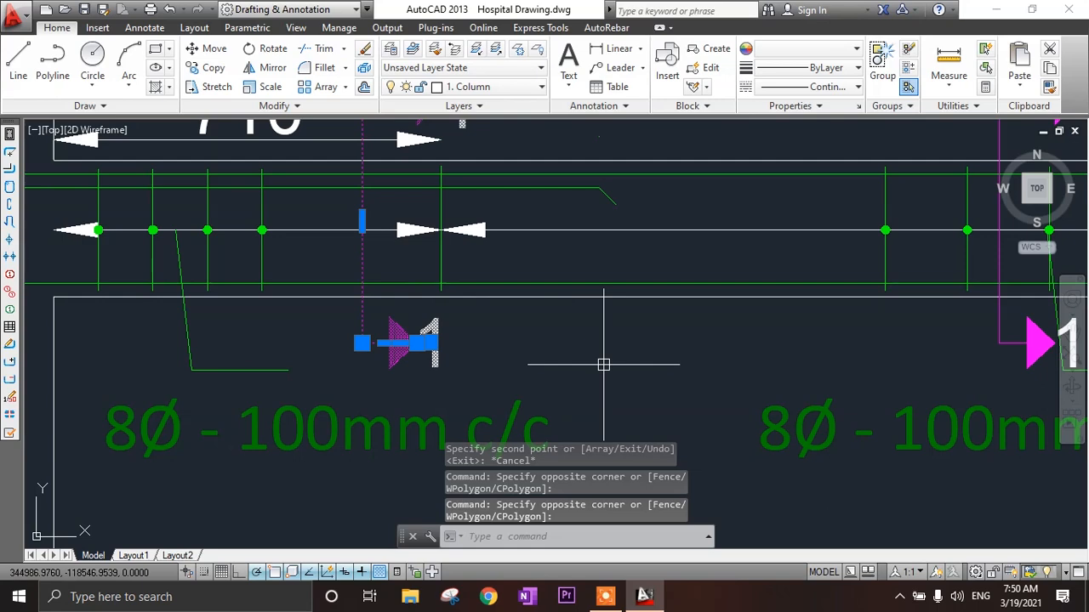
{"action": "key", "text": "Return"}
{"action": "scroll", "coordinate": [603, 364], "scroll_direction": "down", "scroll_amount": 3}
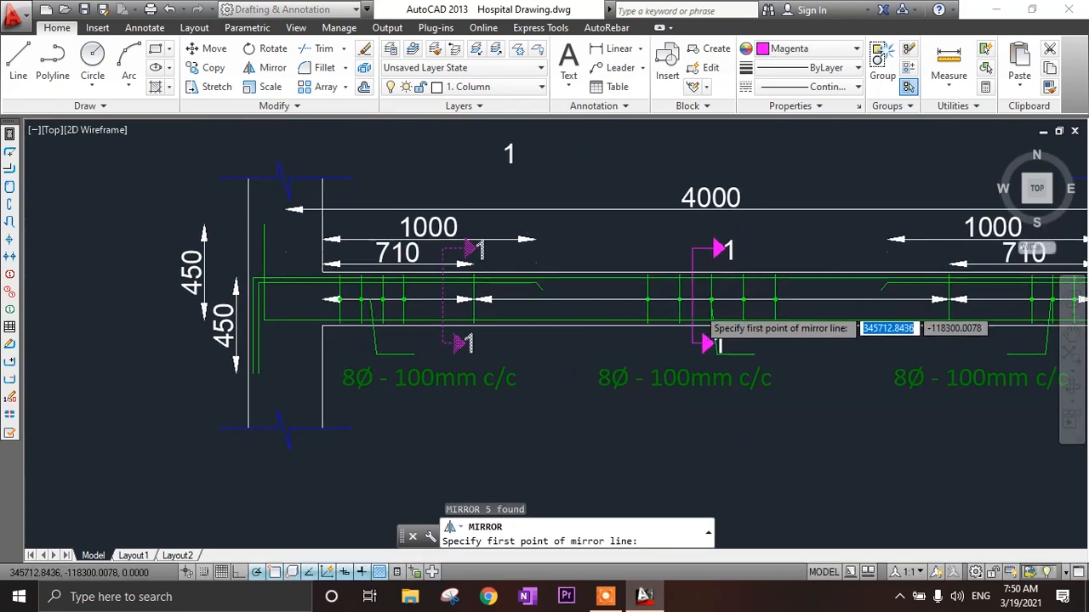
{"action": "scroll", "coordinate": [706, 306], "scroll_direction": "up", "scroll_amount": 4}
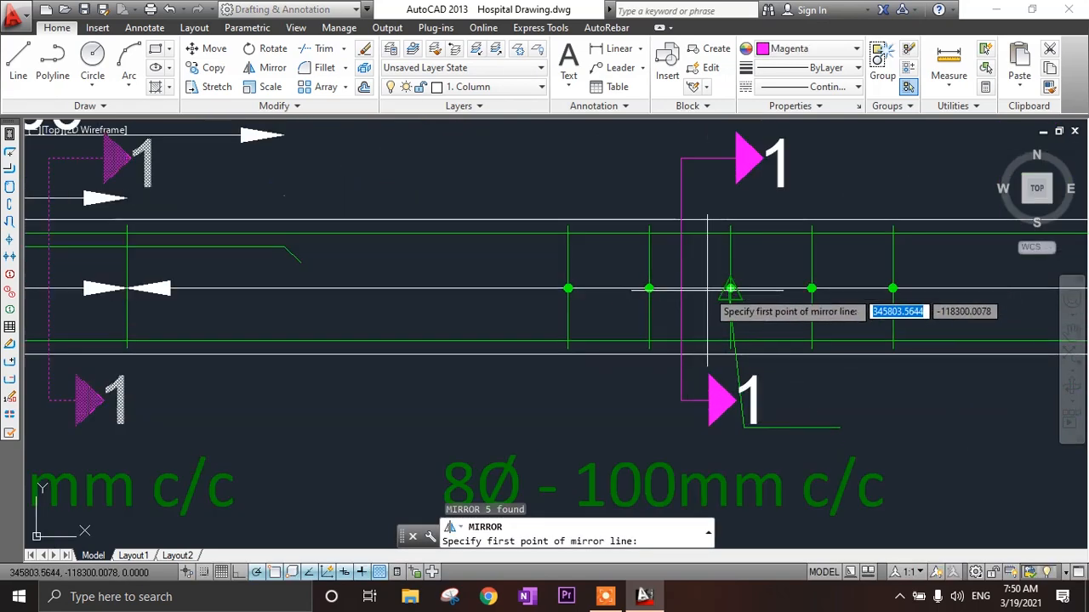
{"action": "scroll", "coordinate": [766, 290], "scroll_direction": "down", "scroll_amount": 3}
{"action": "left_click", "coordinate": [754, 289]}
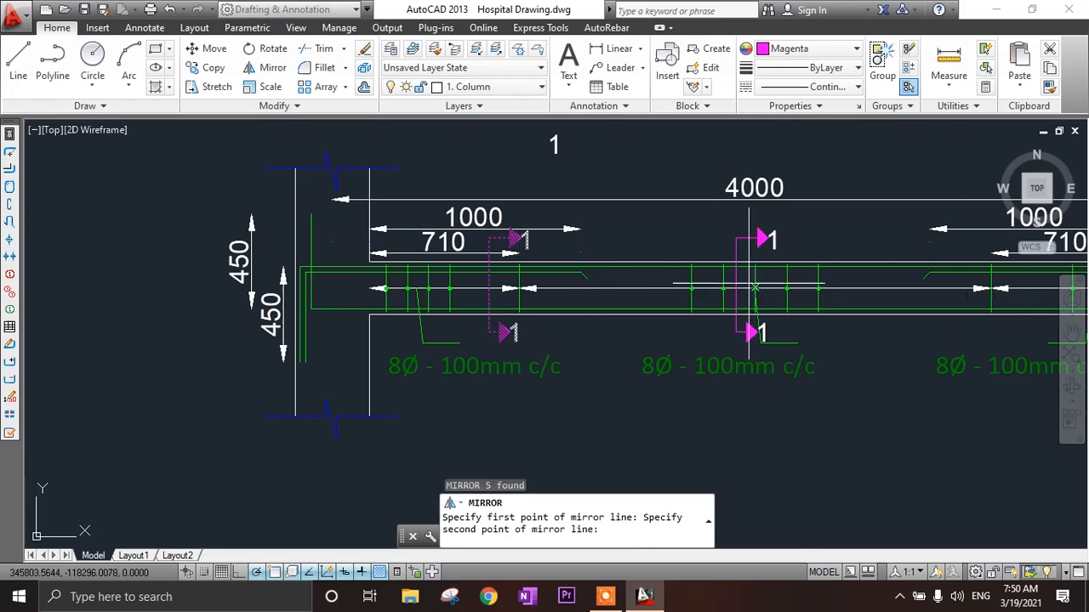
{"action": "scroll", "coordinate": [769, 336], "scroll_direction": "up", "scroll_amount": 5}
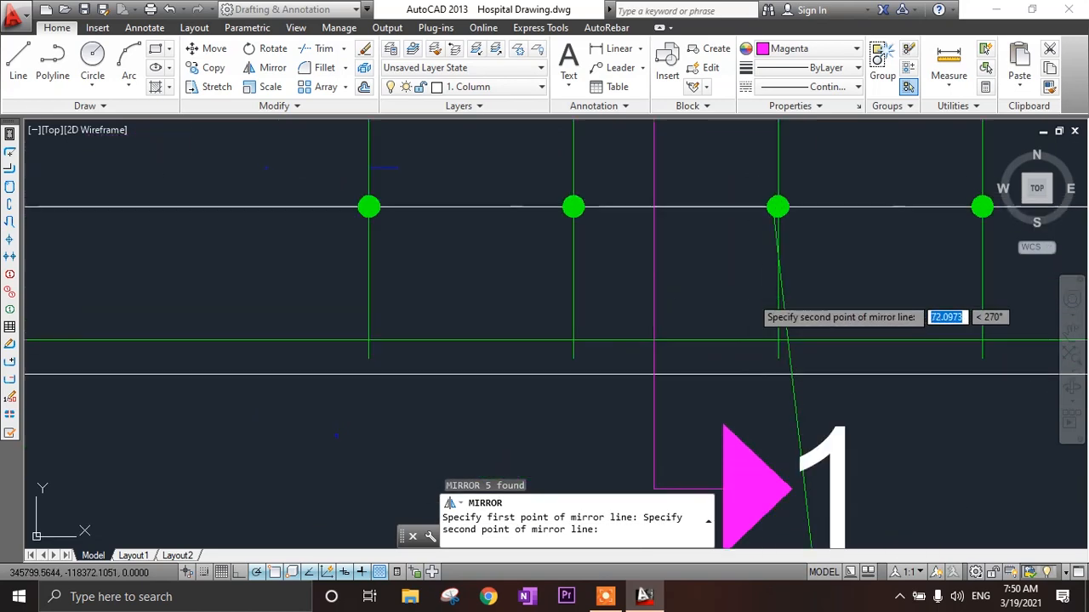
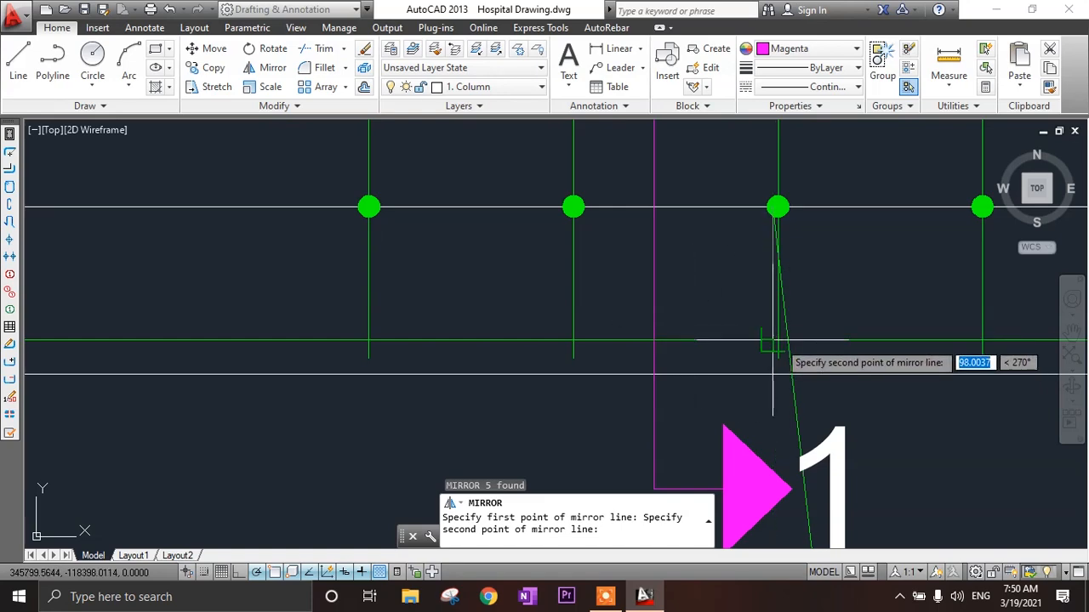
{"action": "left_click", "coordinate": [779, 343]}
{"action": "key", "text": "Return"}
{"action": "scroll", "coordinate": [778, 343], "scroll_direction": "down", "scroll_amount": 5}
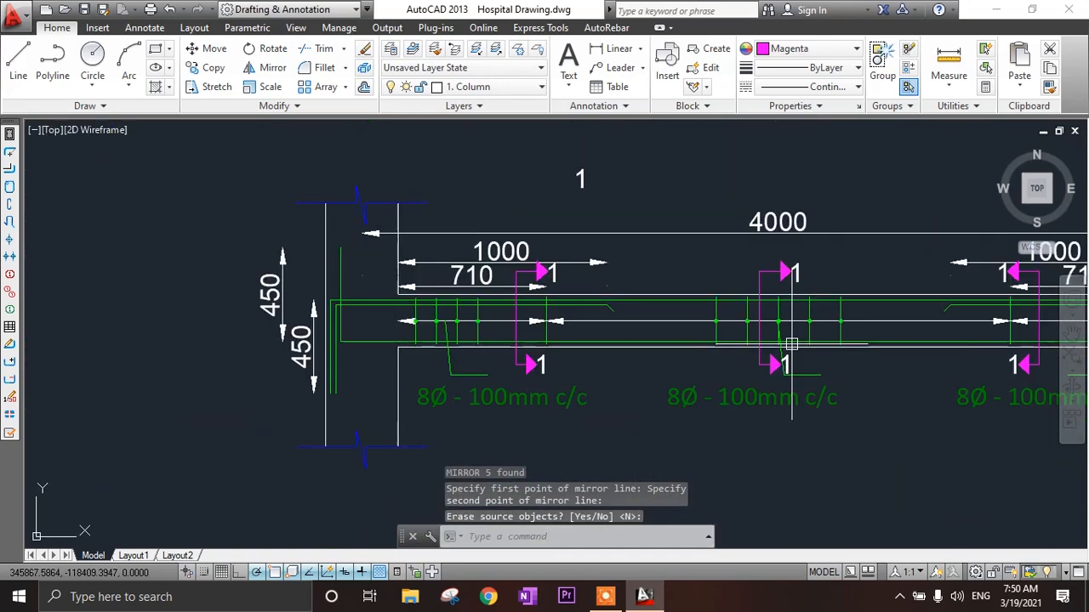
- Change the number at the midspan section marker's upper arrowhead to 2
{"action": "scroll", "coordinate": [912, 322], "scroll_direction": "up", "scroll_amount": 4}
{"action": "scroll", "coordinate": [970, 324], "scroll_direction": "down", "scroll_amount": 4}
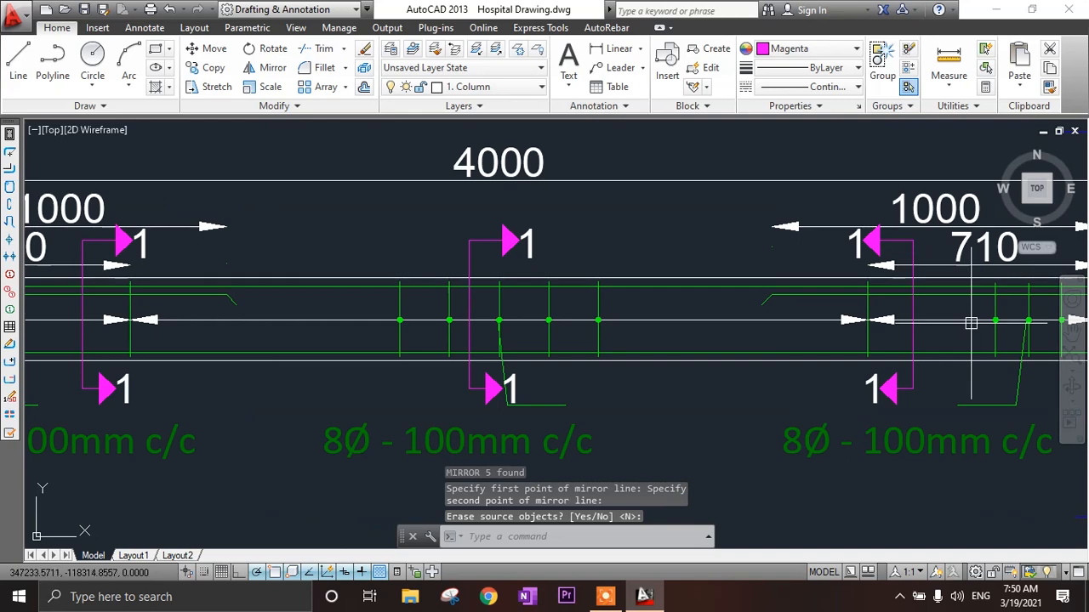
{"action": "scroll", "coordinate": [970, 318], "scroll_direction": "up", "scroll_amount": 2}
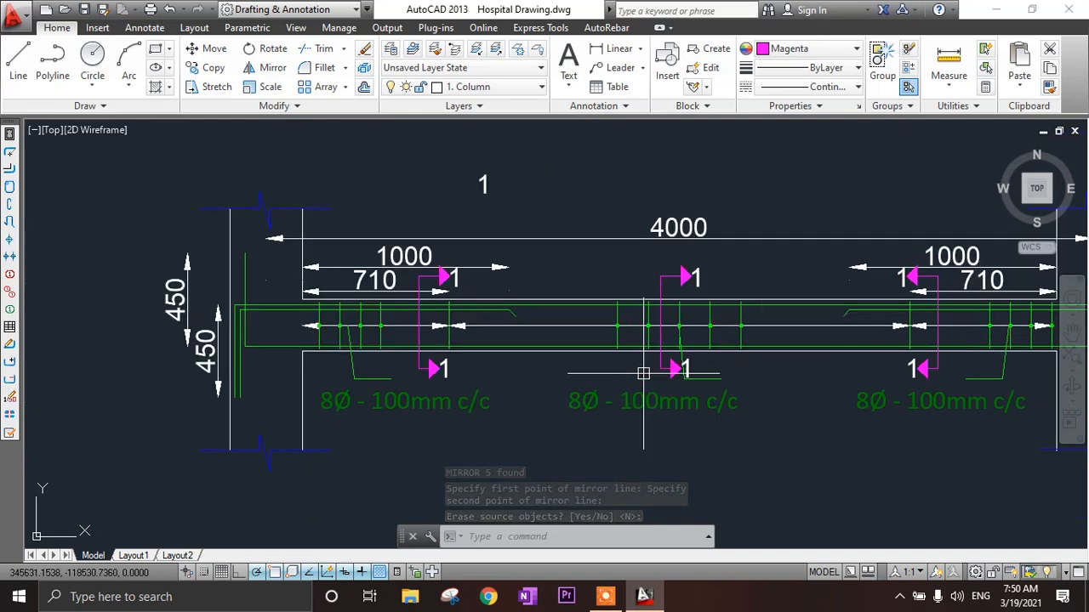
{"action": "scroll", "coordinate": [707, 273], "scroll_direction": "up", "scroll_amount": 2}
{"action": "left_click", "coordinate": [694, 262]}
{"action": "scroll", "coordinate": [701, 266], "scroll_direction": "up", "scroll_amount": 3}
{"action": "left_click", "coordinate": [685, 270]}
{"action": "left_click", "coordinate": [685, 272]}
{"action": "double_click", "coordinate": [678, 271]}
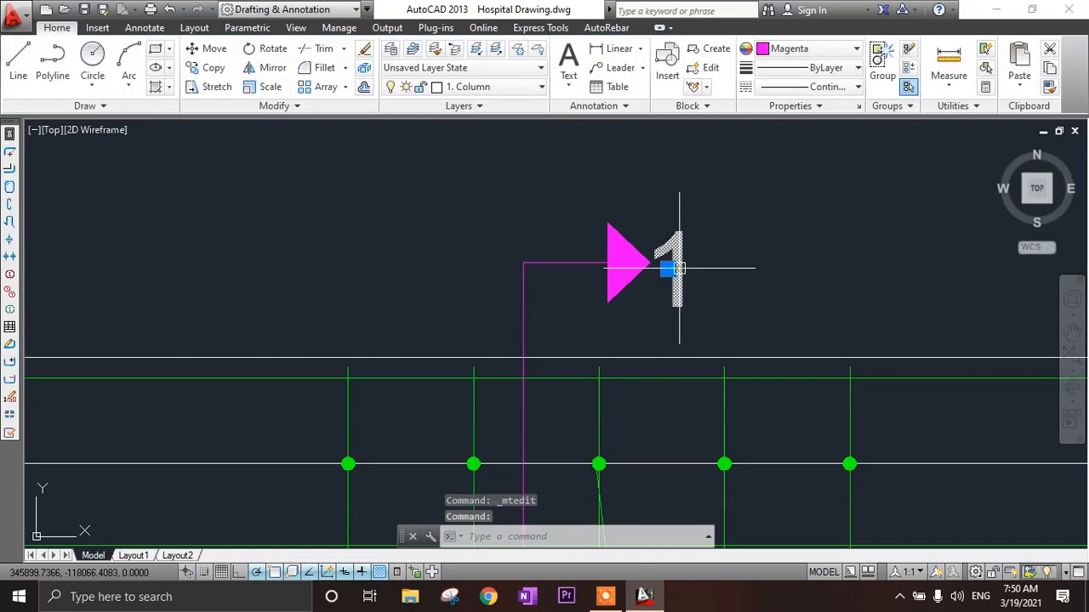
{"action": "double_click", "coordinate": [677, 271]}
{"action": "type", "text": "2"}
{"action": "scroll", "coordinate": [668, 272], "scroll_direction": "down", "scroll_amount": 3}
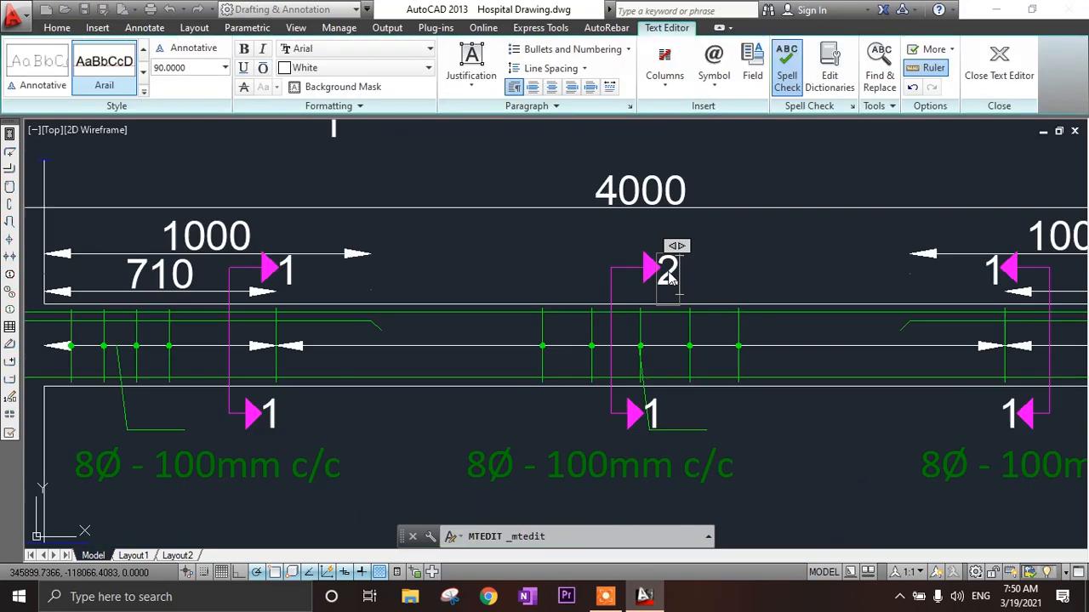
{"action": "left_click", "coordinate": [700, 272]}
- Change the number at the midspan section marker's lower arrowhead to 2
{"action": "scroll", "coordinate": [650, 387], "scroll_direction": "up", "scroll_amount": 3}
{"action": "double_click", "coordinate": [686, 280]}
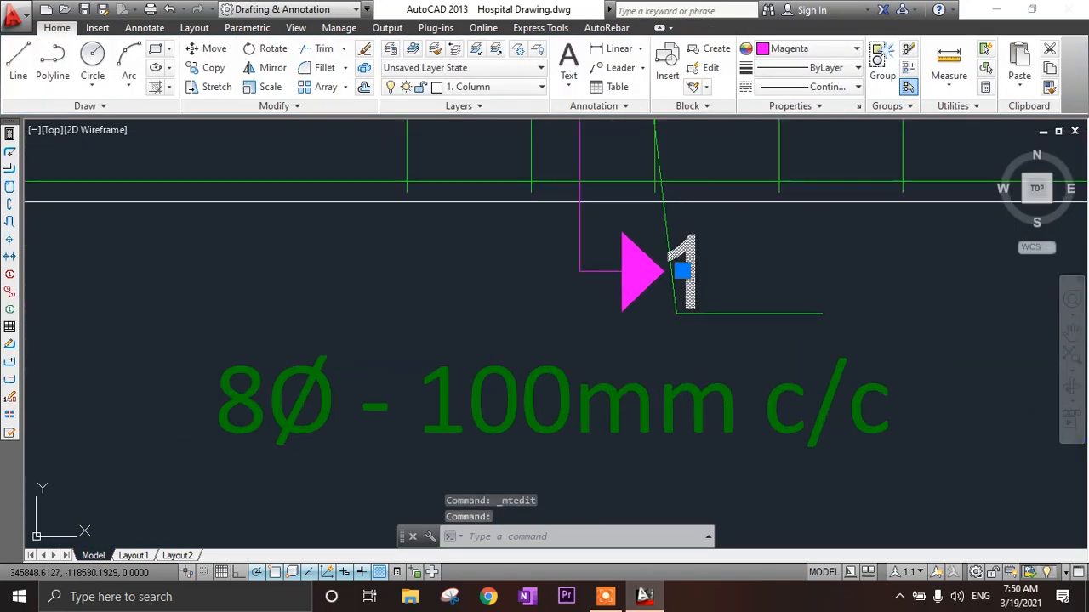
{"action": "type", "text": "2"}
{"action": "left_click", "coordinate": [826, 250]}
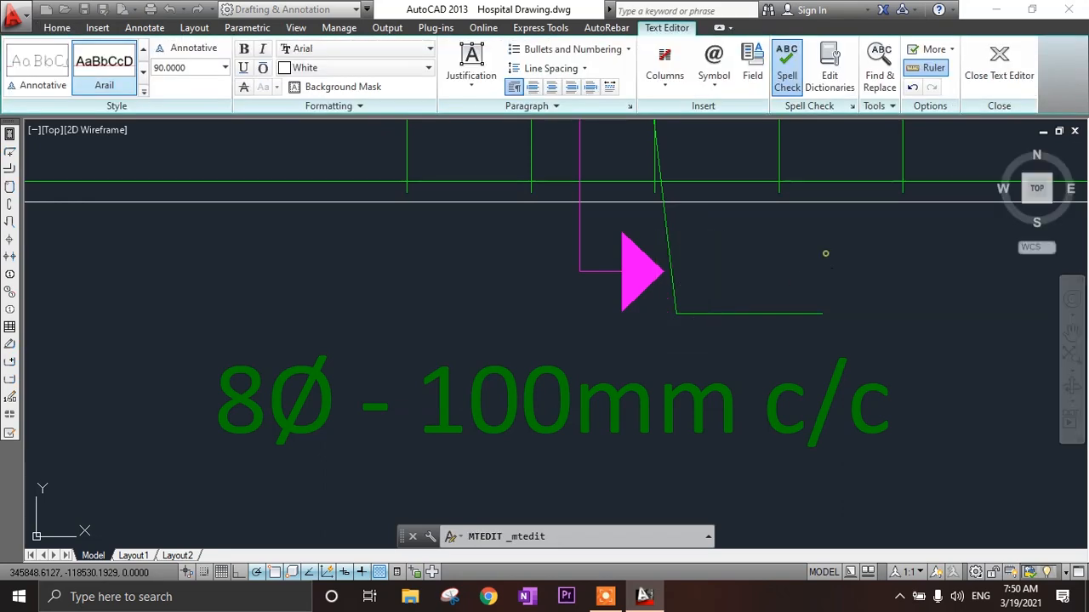
- Review the section markers along both beam spans against the detail titled Beam Section at 1-1
{"action": "scroll", "coordinate": [753, 315], "scroll_direction": "down", "scroll_amount": 4}
{"action": "mouse_move", "coordinate": [794, 379]}
{"action": "middle_mouse_down"}
{"action": "mouse_move", "coordinate": [785, 388]}
{"action": "mouse_move", "coordinate": [443, 382]}
{"action": "middle_mouse_up"}
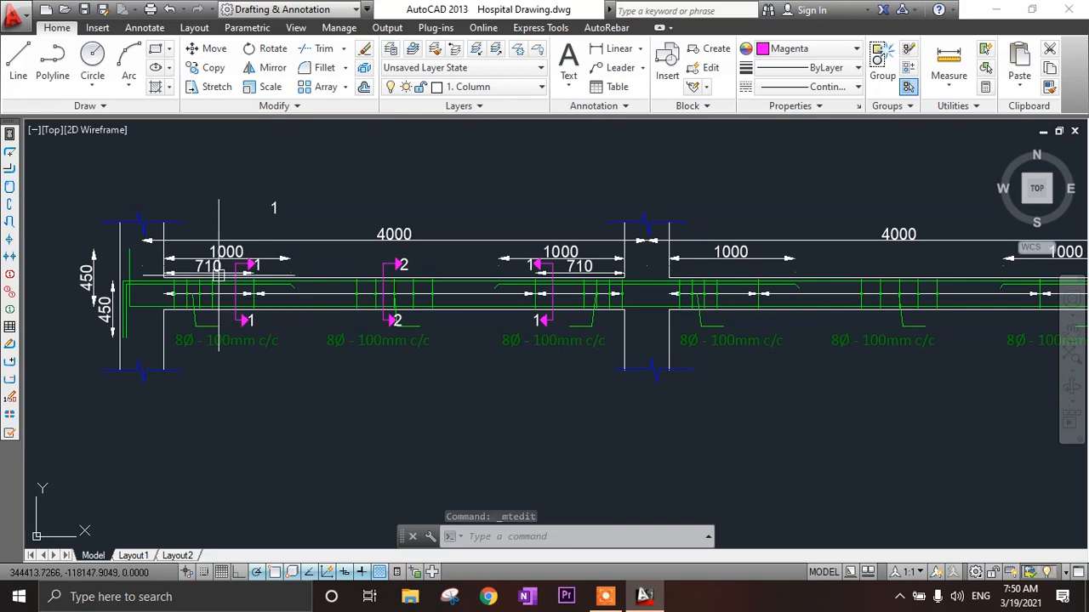
{"action": "scroll", "coordinate": [250, 306], "scroll_direction": "down", "scroll_amount": 2}
{"action": "middle_click_drag", "start_coordinate": [942, 362], "coordinate": [794, 369]}
{"action": "scroll", "coordinate": [920, 331], "scroll_direction": "up", "scroll_amount": 2}
{"action": "mouse_move", "coordinate": [923, 338]}
{"action": "middle_mouse_down"}
{"action": "mouse_move", "coordinate": [907, 401]}
{"action": "mouse_move", "coordinate": [852, 447]}
{"action": "middle_mouse_up"}
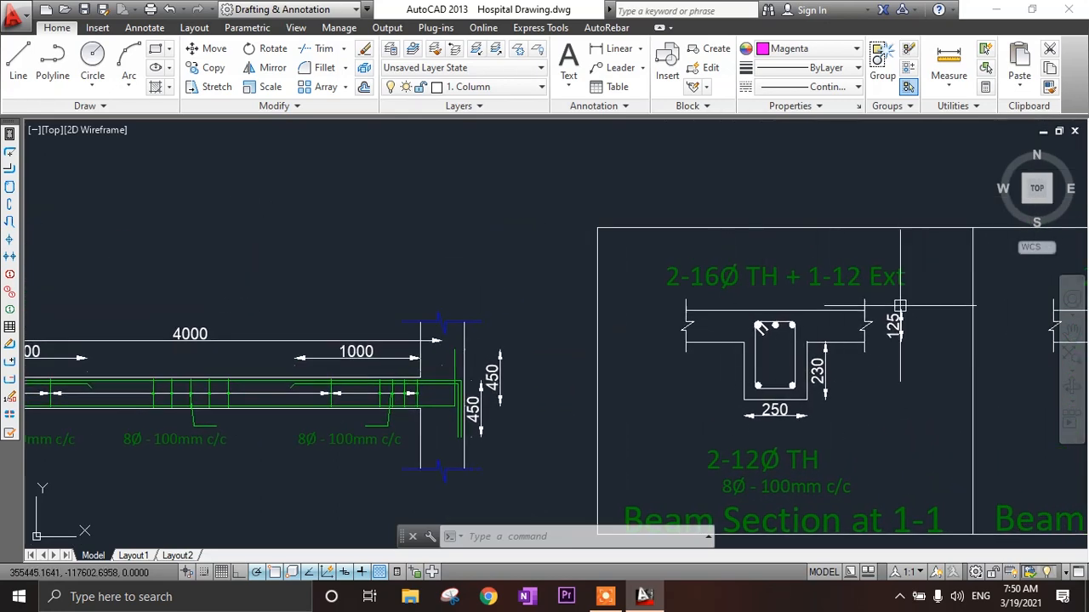
{"action": "mouse_move", "coordinate": [889, 320]}
{"action": "middle_mouse_down"}
{"action": "mouse_move", "coordinate": [799, 291]}
{"action": "mouse_move", "coordinate": [801, 272]}
{"action": "mouse_move", "coordinate": [807, 313]}
{"action": "mouse_move", "coordinate": [792, 342]}
{"action": "mouse_move", "coordinate": [859, 341]}
{"action": "mouse_move", "coordinate": [936, 287]}
{"action": "mouse_move", "coordinate": [960, 287]}
{"action": "middle_mouse_up"}
{"action": "scroll", "coordinate": [787, 258], "scroll_direction": "down", "scroll_amount": 2}
{"action": "scroll", "coordinate": [758, 338], "scroll_direction": "up", "scroll_amount": 2}
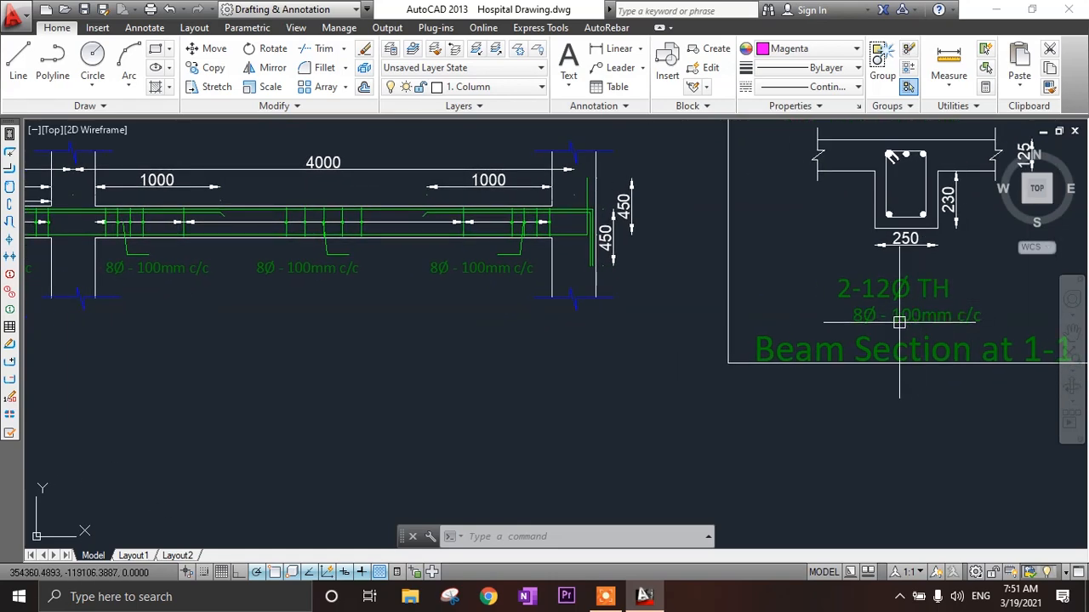
{"action": "middle_click_drag", "start_coordinate": [878, 329], "coordinate": [929, 342]}
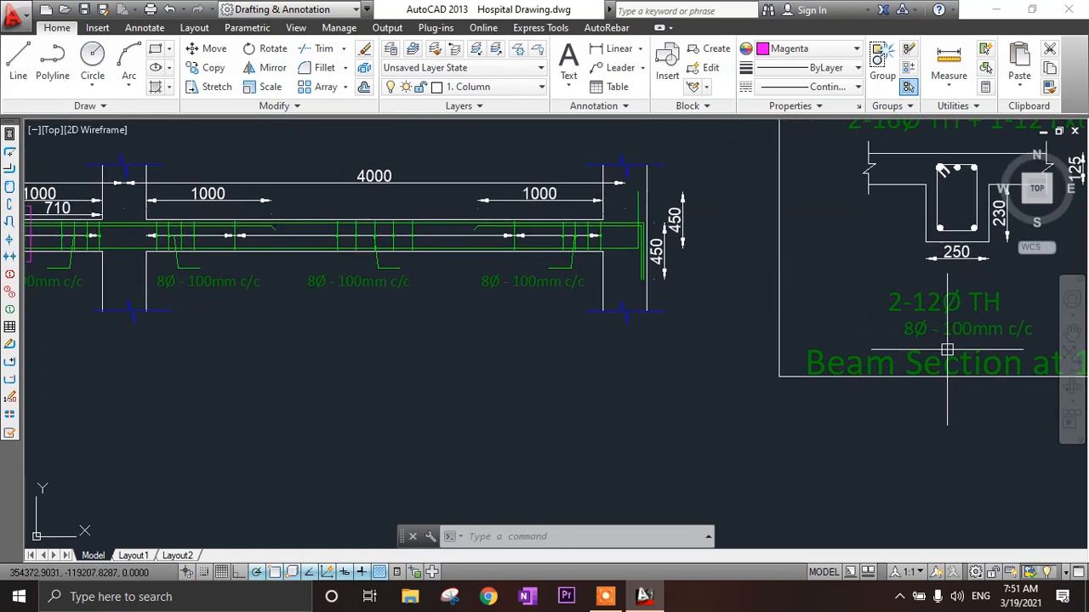
{"action": "scroll", "coordinate": [947, 349], "scroll_direction": "down", "scroll_amount": 4}
{"action": "scroll", "coordinate": [382, 312], "scroll_direction": "up", "scroll_amount": 4}
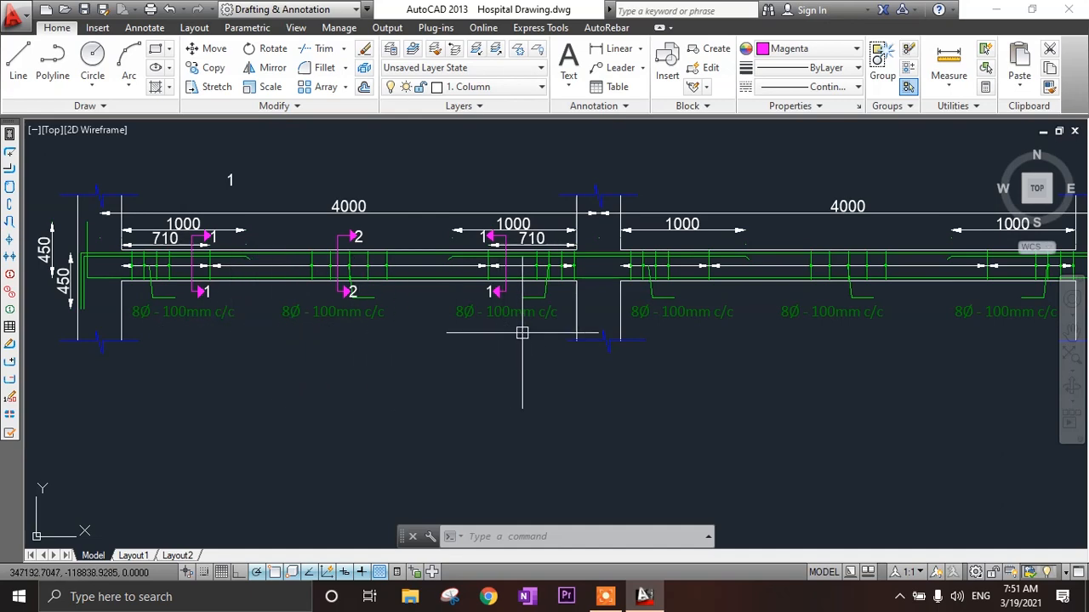
{"action": "middle_click_drag", "start_coordinate": [521, 333], "coordinate": [492, 331]}
{"action": "scroll", "coordinate": [457, 348], "scroll_direction": "down", "scroll_amount": 4}
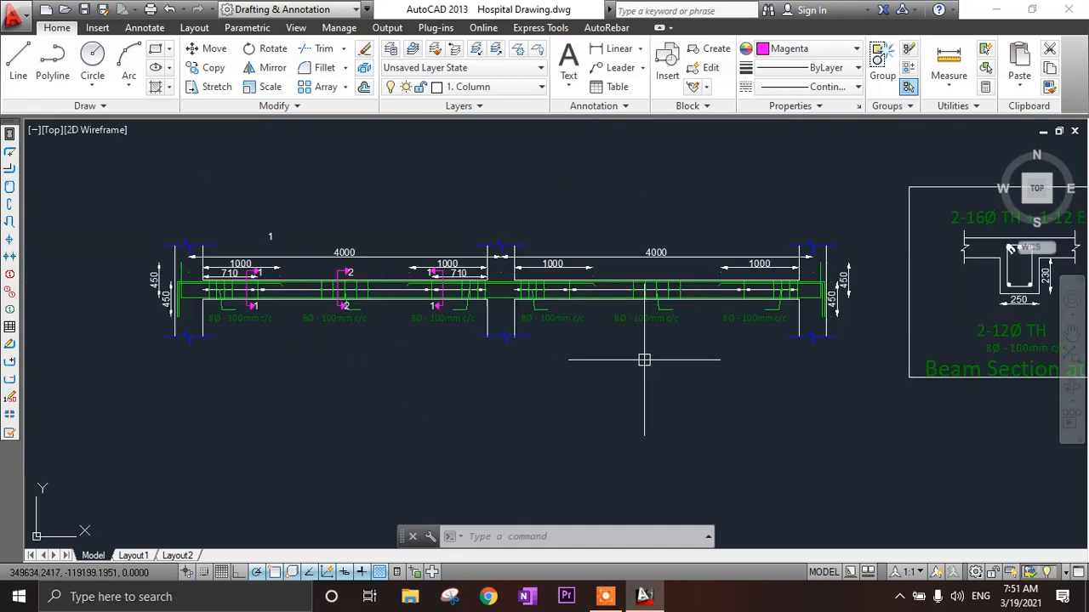
- Change the spacing in the stirrup label below the midspan 2-2 marker so it reads 8Ø - 150mm c/c
{"action": "scroll", "coordinate": [282, 334], "scroll_direction": "up", "scroll_amount": 4}
{"action": "scroll", "coordinate": [318, 315], "scroll_direction": "up", "scroll_amount": 4}
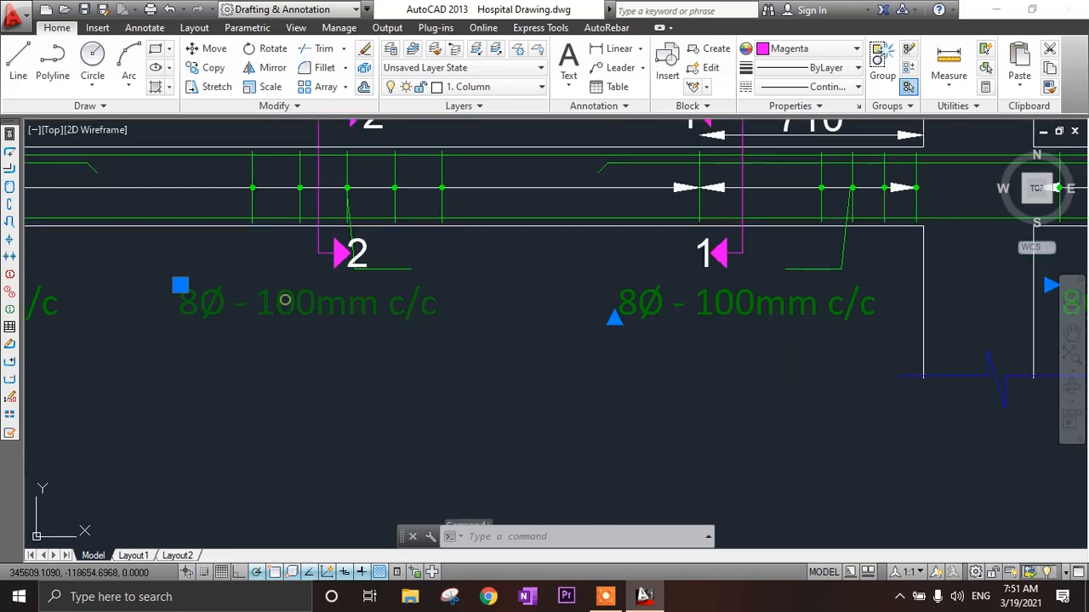
{"action": "double_click", "coordinate": [285, 300]}
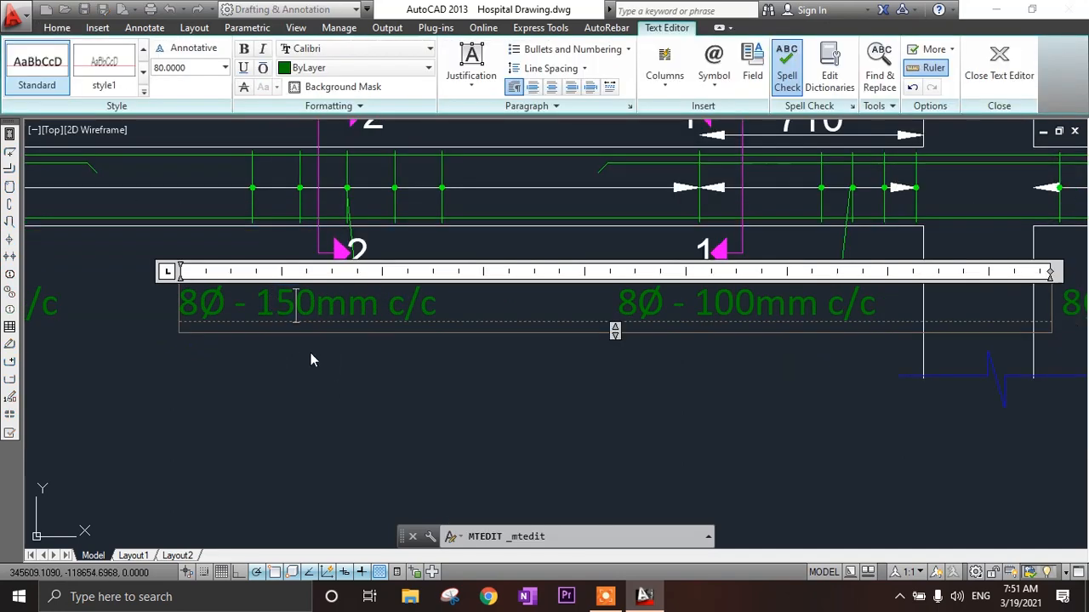
{"action": "left_click", "coordinate": [327, 381]}
- Compare the bars and stirrup spacing in the Beam Section at 1-1 and 2-2 details with the first span's markers and labels
{"action": "scroll", "coordinate": [357, 376], "scroll_direction": "down", "scroll_amount": 5}
{"action": "scroll", "coordinate": [510, 366], "scroll_direction": "up", "scroll_amount": 5}
{"action": "middle_click_drag", "start_coordinate": [848, 378], "coordinate": [803, 383]}
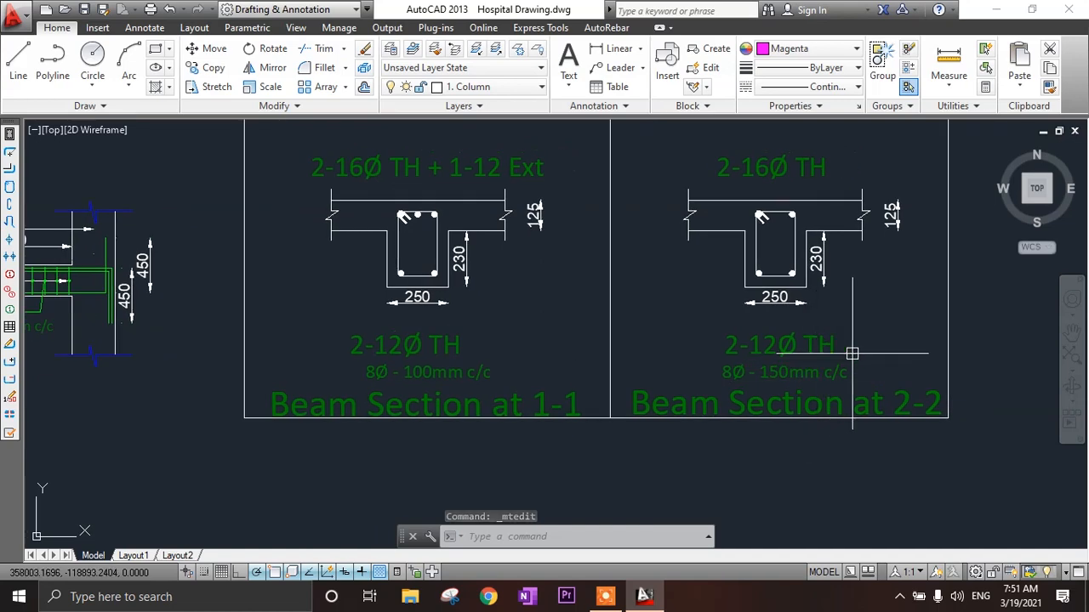
{"action": "scroll", "coordinate": [754, 389], "scroll_direction": "up", "scroll_amount": 2}
{"action": "scroll", "coordinate": [866, 382], "scroll_direction": "down", "scroll_amount": 4}
{"action": "mouse_move", "coordinate": [840, 275]}
{"action": "middle_mouse_down"}
{"action": "mouse_move", "coordinate": [846, 309]}
{"action": "mouse_move", "coordinate": [851, 227]}
{"action": "middle_mouse_up"}
{"action": "scroll", "coordinate": [846, 307], "scroll_direction": "up", "scroll_amount": 2}
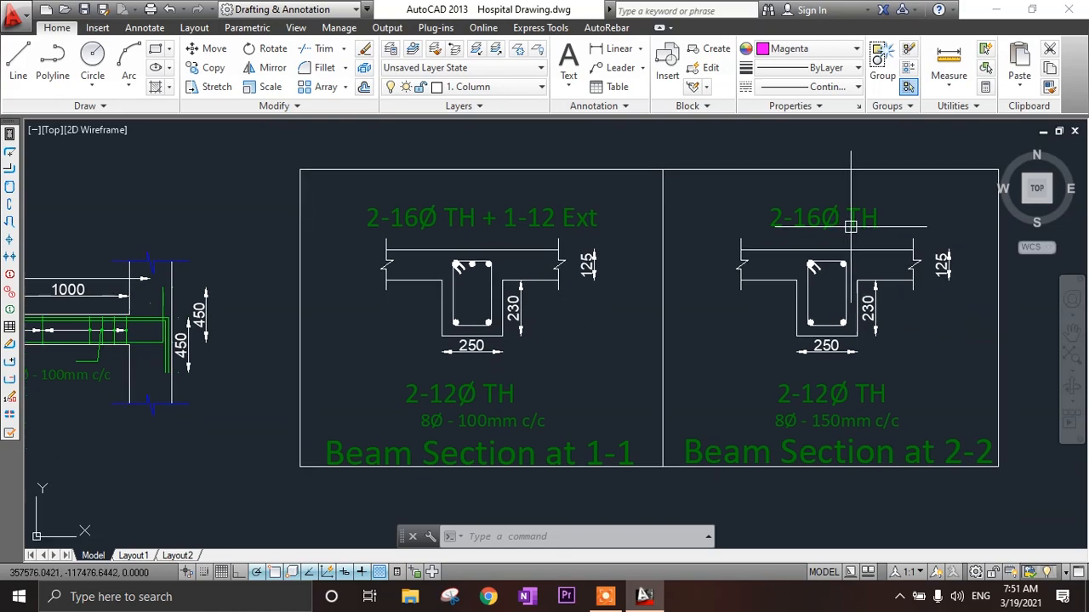
{"action": "middle_click_drag", "start_coordinate": [825, 408], "coordinate": [882, 337]}
{"action": "scroll", "coordinate": [880, 361], "scroll_direction": "down", "scroll_amount": 2}
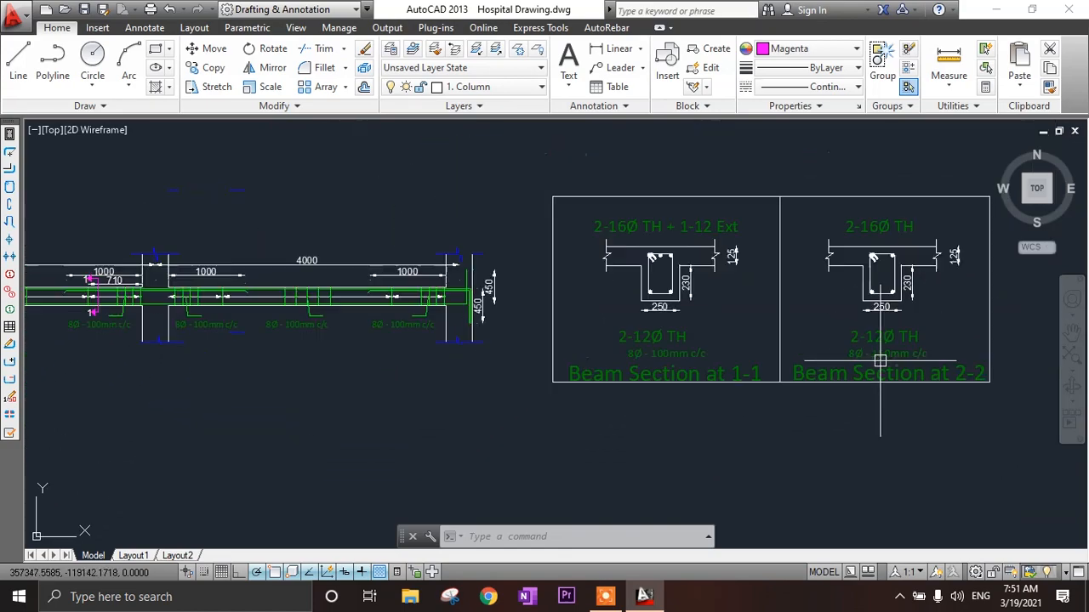
{"action": "middle_click_drag", "start_coordinate": [736, 352], "coordinate": [992, 353]}
{"action": "scroll", "coordinate": [282, 309], "scroll_direction": "up", "scroll_amount": 4}
{"action": "middle_click_drag", "start_coordinate": [357, 311], "coordinate": [384, 326]}
{"action": "scroll", "coordinate": [503, 279], "scroll_direction": "up", "scroll_amount": 2}
{"action": "middle_click_drag", "start_coordinate": [506, 275], "coordinate": [741, 267]}
{"action": "scroll", "coordinate": [703, 272], "scroll_direction": "down", "scroll_amount": 2}
{"action": "scroll", "coordinate": [159, 292], "scroll_direction": "up", "scroll_amount": 2}
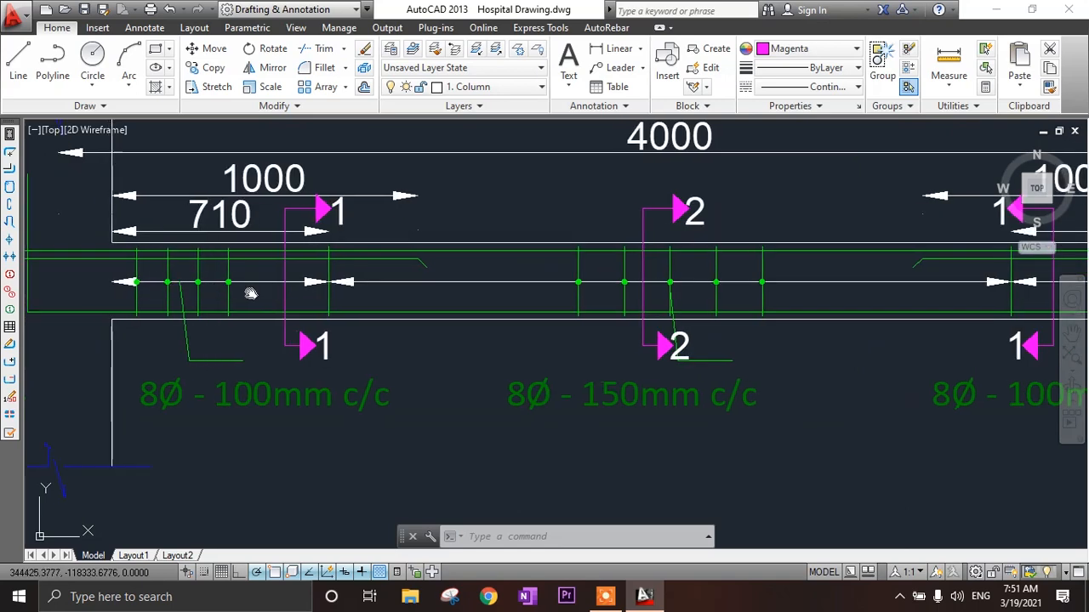
{"action": "middle_click_drag", "start_coordinate": [245, 288], "coordinate": [290, 279]}
{"action": "scroll", "coordinate": [272, 323], "scroll_direction": "up", "scroll_amount": 2}
{"action": "scroll", "coordinate": [380, 321], "scroll_direction": "down", "scroll_amount": 2}
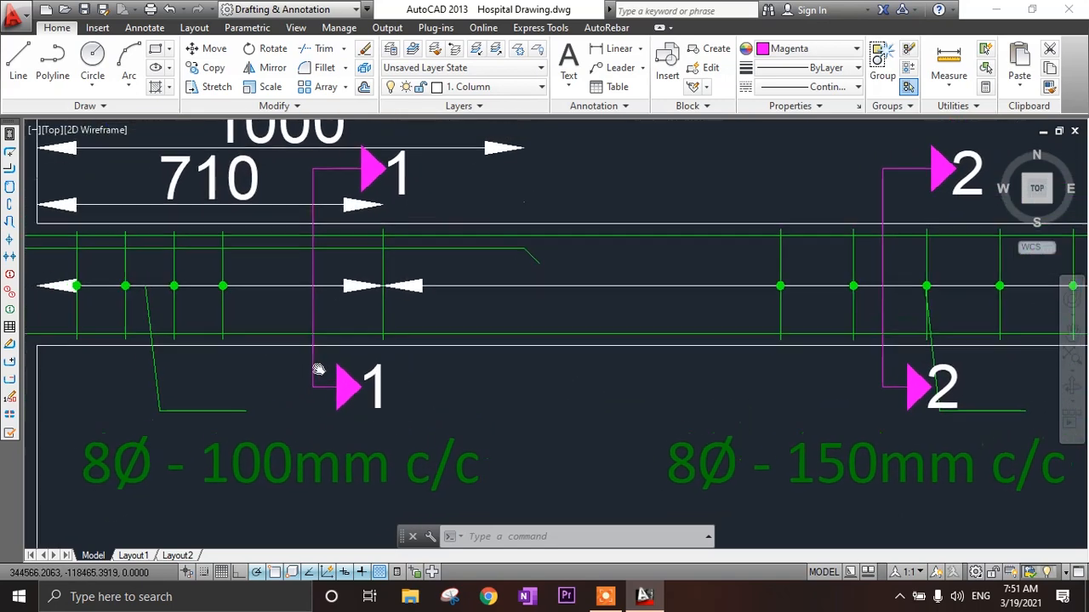
- Draw a two-segment leader line rising diagonally from the first span's extra top bar near its bent end, continuing horizontally over the beam
{"action": "middle_click_drag", "start_coordinate": [388, 275], "coordinate": [358, 389]}
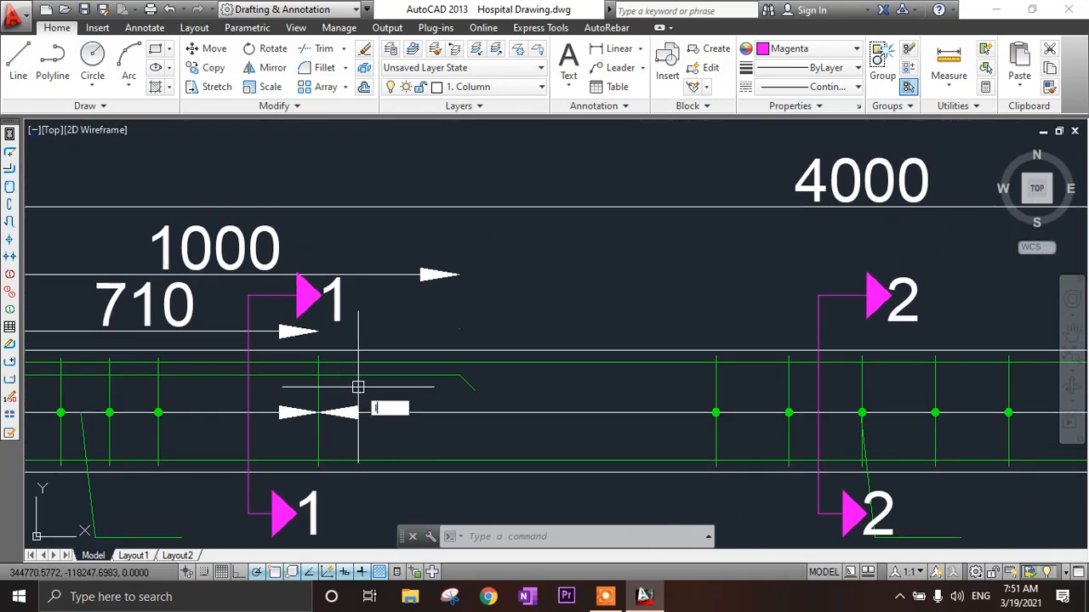
{"action": "key", "text": "Return"}
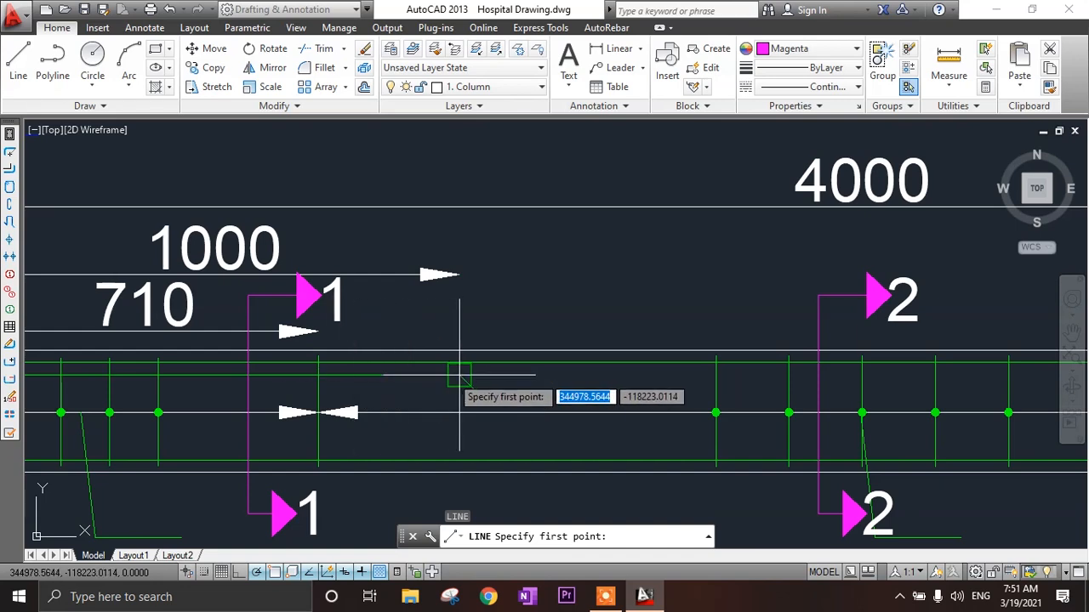
{"action": "left_click", "coordinate": [397, 374]}
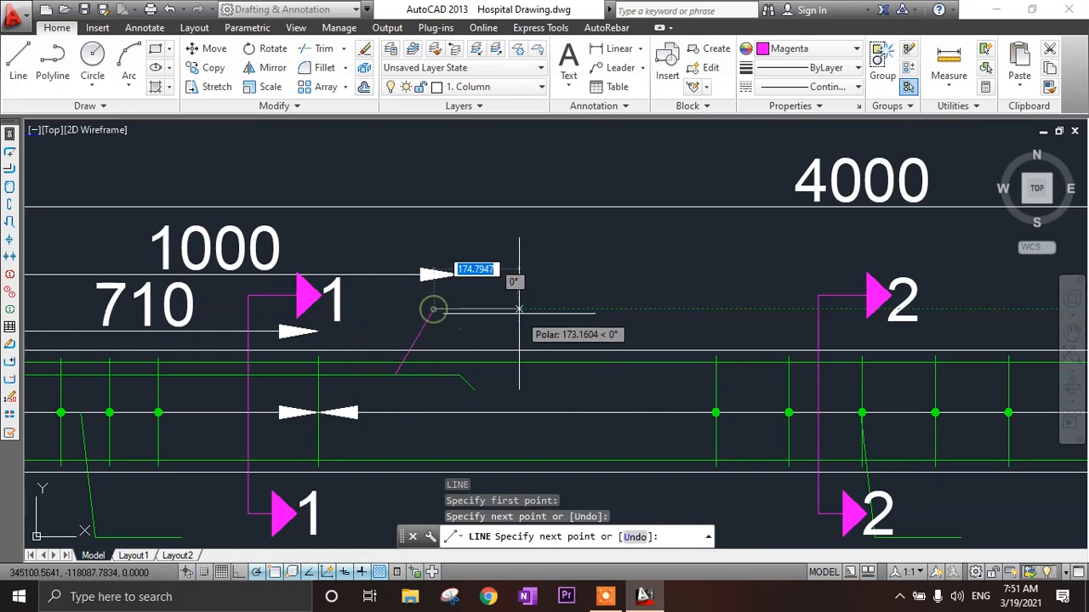
{"action": "left_click", "coordinate": [441, 308]}
{"action": "key", "text": "Escape"}
{"action": "left_click", "coordinate": [159, 306]}
{"action": "left_click", "coordinate": [204, 357]}
{"action": "key", "text": "Escape"}
{"action": "scroll", "coordinate": [254, 364], "scroll_direction": "down", "scroll_amount": 2}
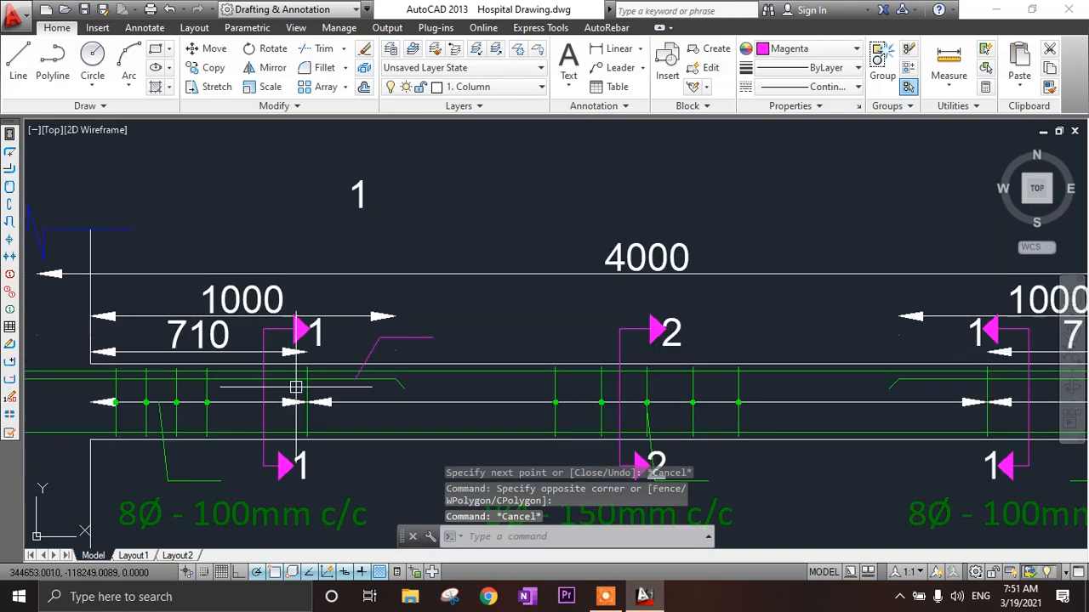
- Try a copy of the loose number 1 above the span as the new leader's label, and erase that copy
{"action": "left_click", "coordinate": [355, 196]}
{"action": "type", "text": "c"}
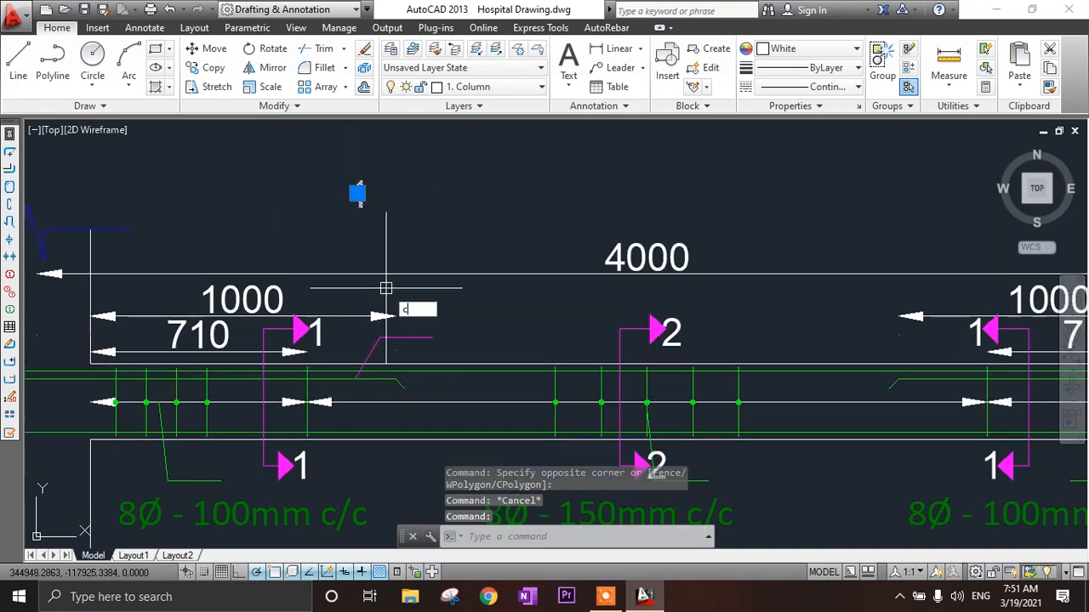
{"action": "type", "text": "o"}
{"action": "key", "text": "Return"}
{"action": "scroll", "coordinate": [354, 236], "scroll_direction": "up", "scroll_amount": 2}
{"action": "left_click", "coordinate": [358, 197]}
{"action": "left_click", "coordinate": [496, 392]}
{"action": "key", "text": "Escape"}
{"action": "scroll", "coordinate": [498, 392], "scroll_direction": "up", "scroll_amount": 2}
{"action": "left_click", "coordinate": [509, 392]}
{"action": "double_click", "coordinate": [512, 390]}
{"action": "scroll", "coordinate": [515, 388], "scroll_direction": "down", "scroll_amount": 2}
{"action": "key", "text": "Escape"}
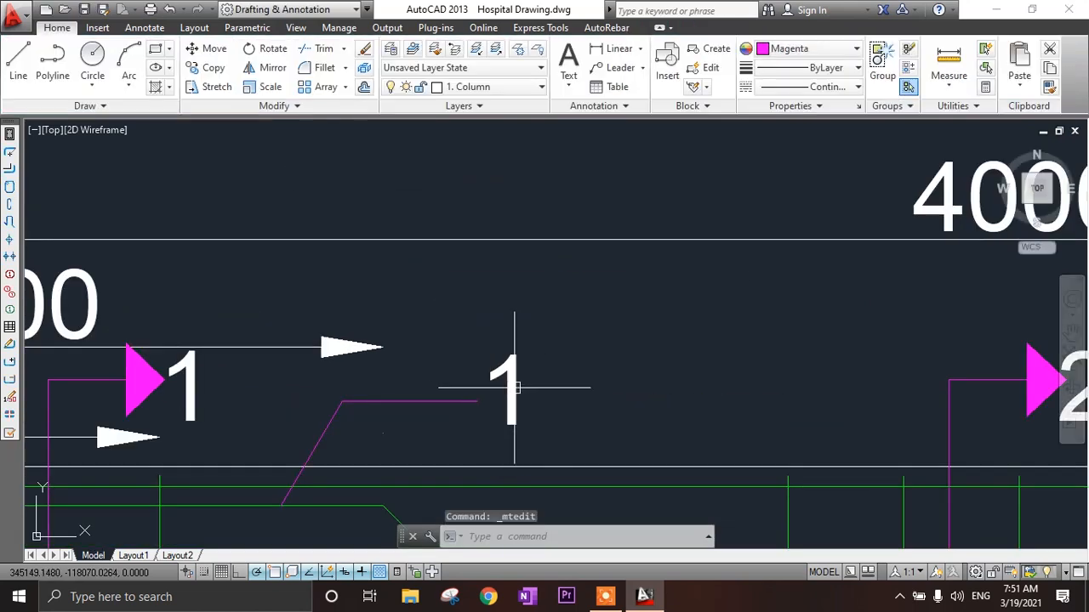
{"action": "key", "text": "Delete"}
- Copy the 2-16Ø TH + 1-12 Ext label from the Beam Section at 1-1 detail to above the first span
{"action": "scroll", "coordinate": [510, 384], "scroll_direction": "down", "scroll_amount": 4}
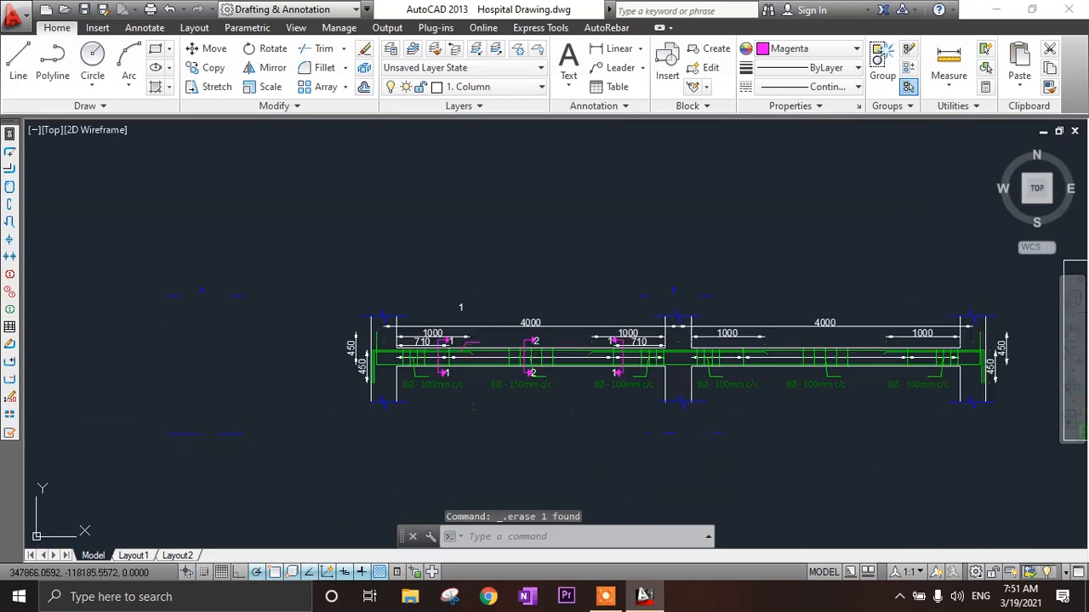
{"action": "scroll", "coordinate": [978, 315], "scroll_direction": "up", "scroll_amount": 4}
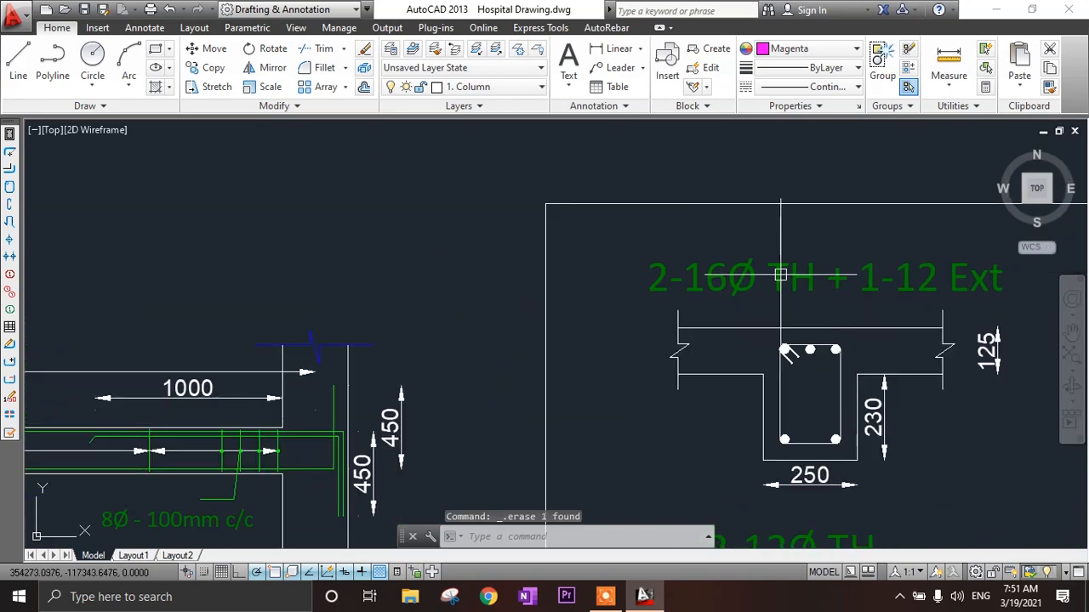
{"action": "left_click", "coordinate": [770, 281]}
{"action": "type", "text": "co"}
{"action": "key", "text": "space"}
{"action": "left_click", "coordinate": [770, 285]}
{"action": "scroll", "coordinate": [770, 285], "scroll_direction": "down", "scroll_amount": 6}
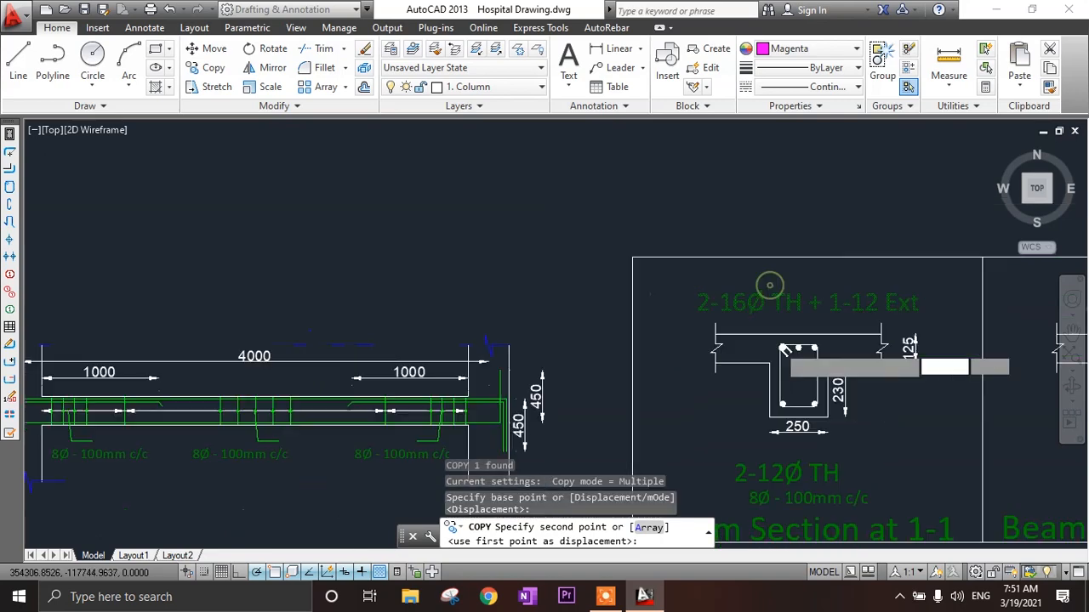
{"action": "scroll", "coordinate": [505, 338], "scroll_direction": "up", "scroll_amount": 6}
{"action": "left_click", "coordinate": [485, 289]}
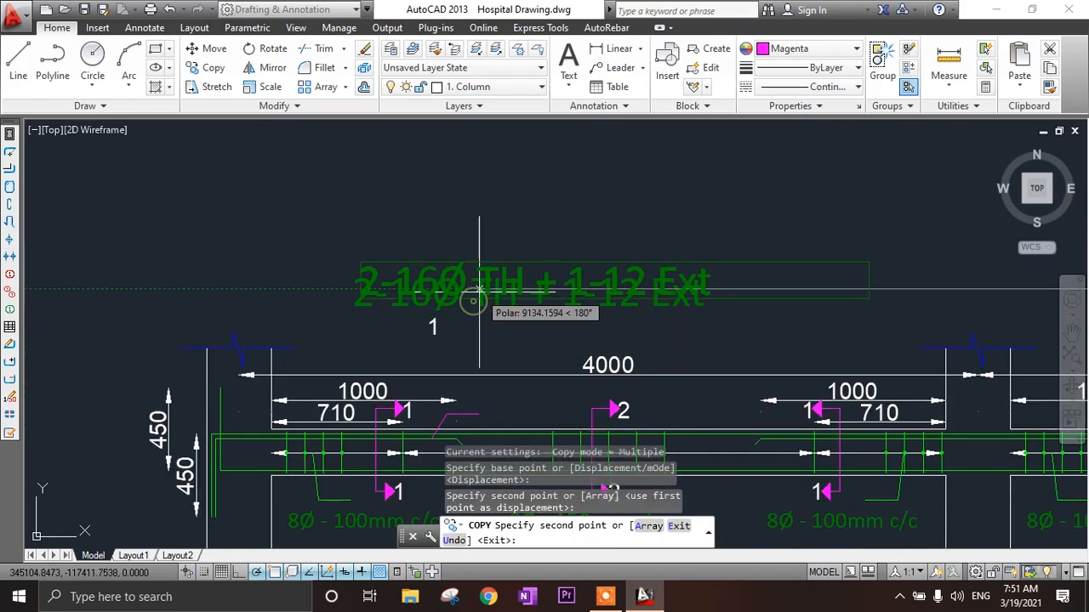
{"action": "key", "text": "Return"}
- Set the text height of the copied 2-16Ø TH + 1-12 Ext label to 80
{"action": "left_click", "coordinate": [403, 294]}
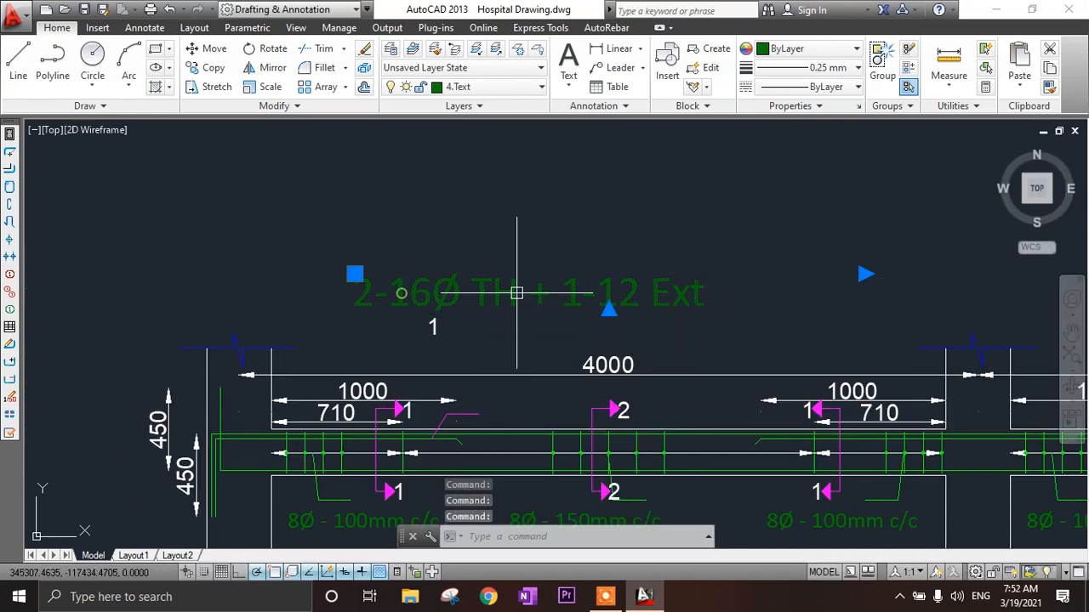
{"action": "double_click", "coordinate": [403, 293]}
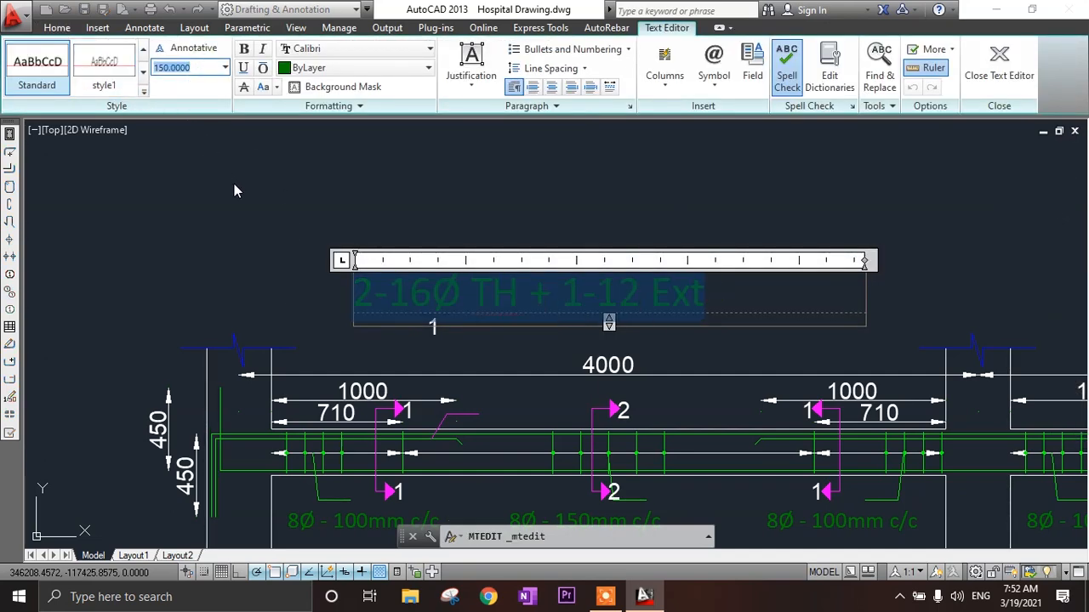
{"action": "type", "text": "80"}
{"action": "key", "text": "Return"}
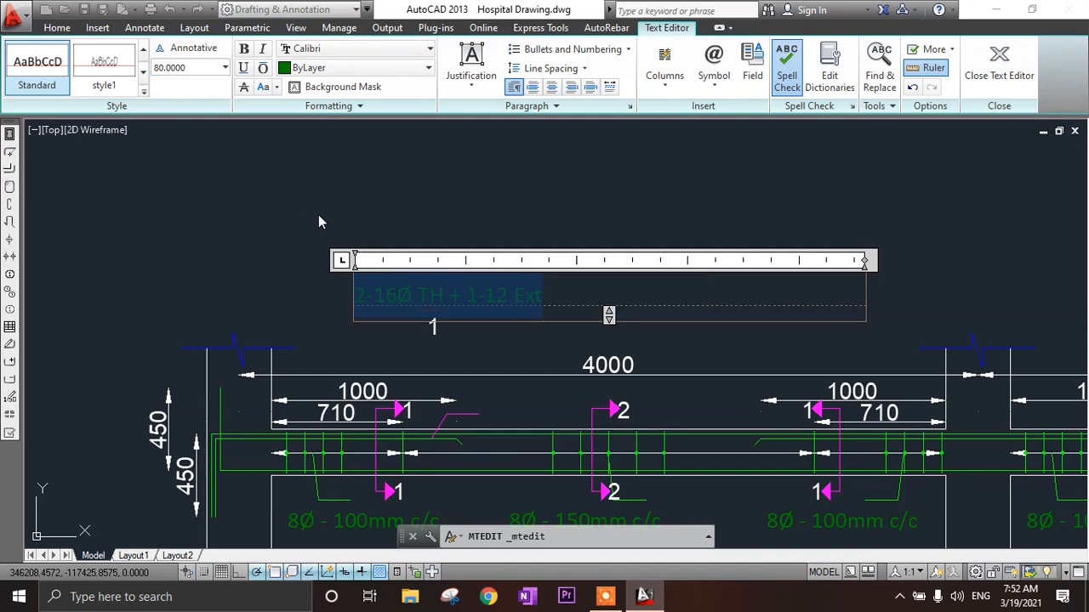
{"action": "left_click", "coordinate": [504, 349]}
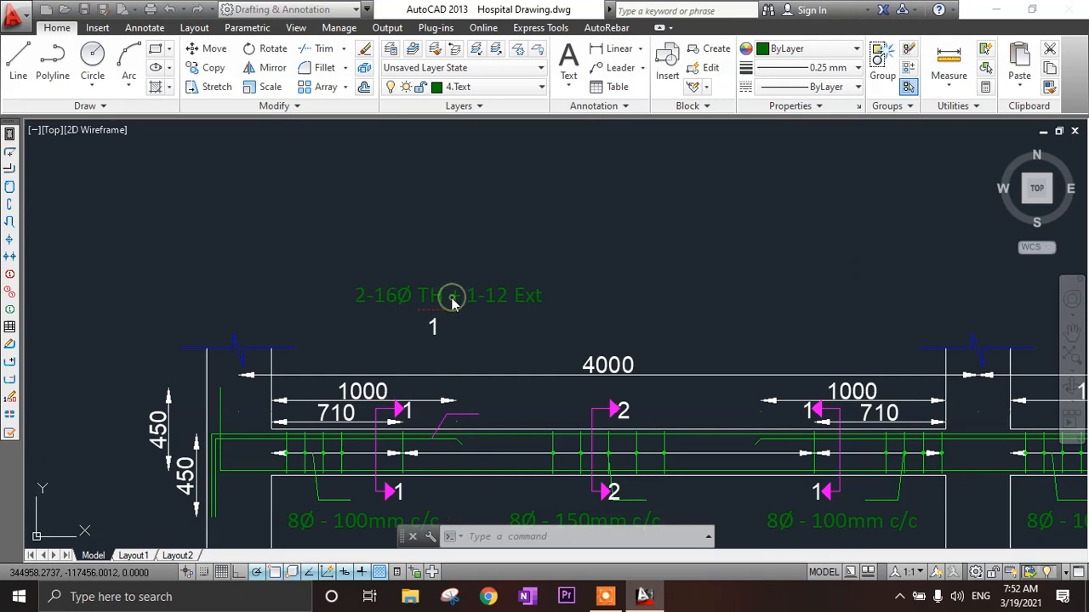
- Break the copied bar label into two lines after the plus sign, reading 2-16Ø TH + and 1-12 Ext
{"action": "double_click", "coordinate": [452, 295]}
{"action": "key", "text": "Return"}
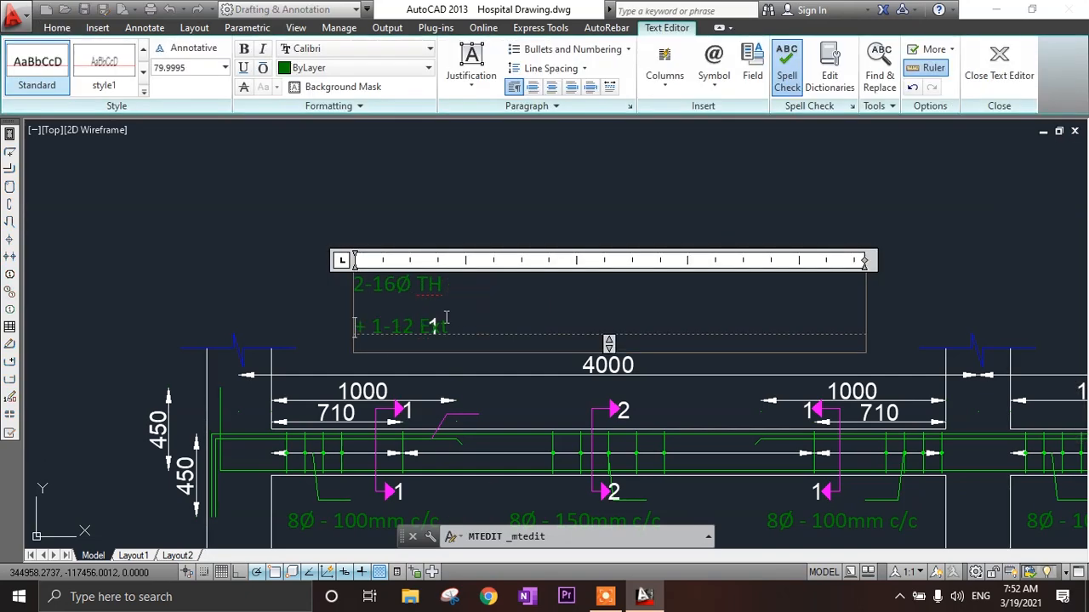
{"action": "key", "text": "BackSpace"}
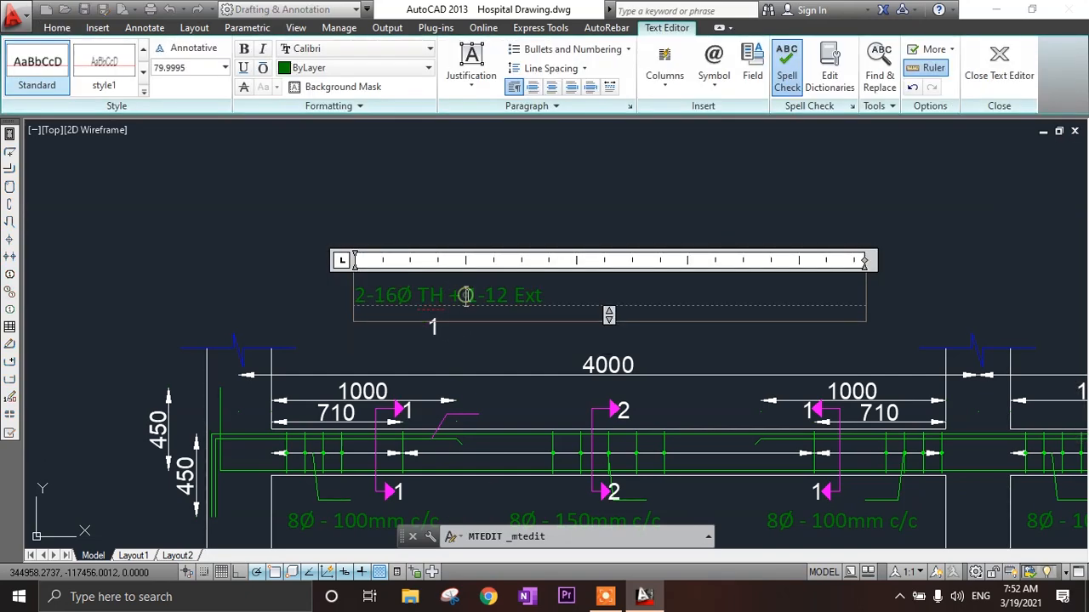
{"action": "left_click", "coordinate": [466, 295]}
{"action": "key", "text": "Return"}
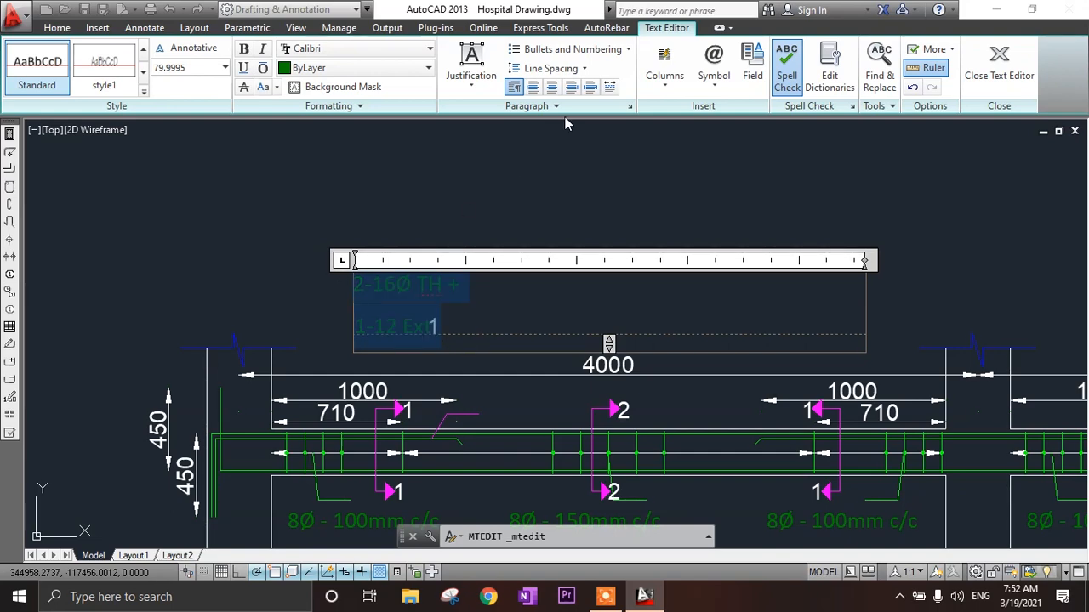
- Enable paragraph spacing for the two-line bar label and set its paragraph line spacing to Multiple at 0.5x
{"action": "left_click", "coordinate": [567, 73]}
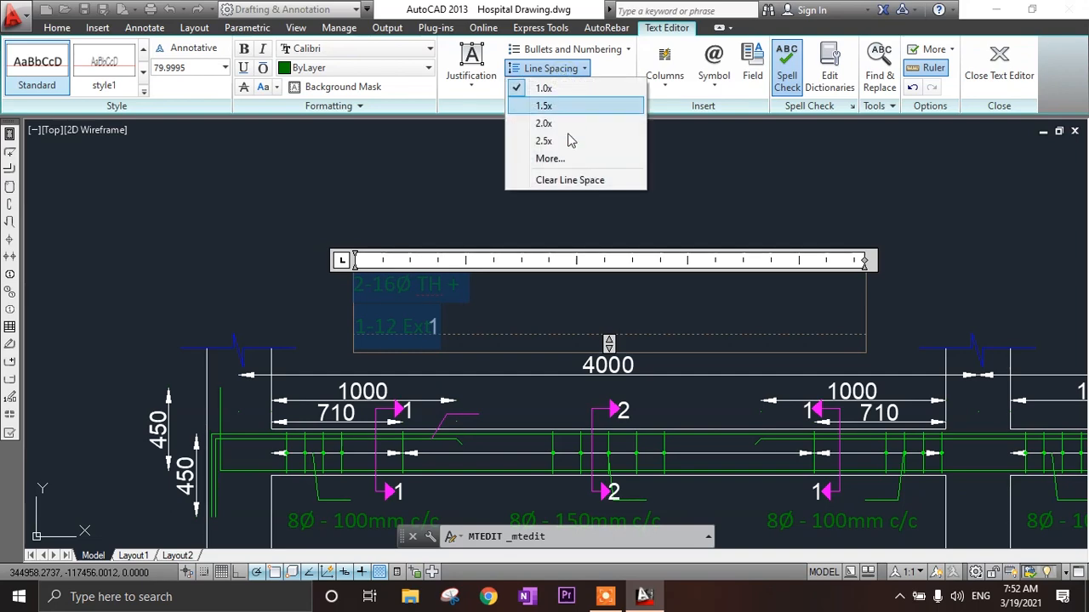
{"action": "left_click", "coordinate": [573, 182]}
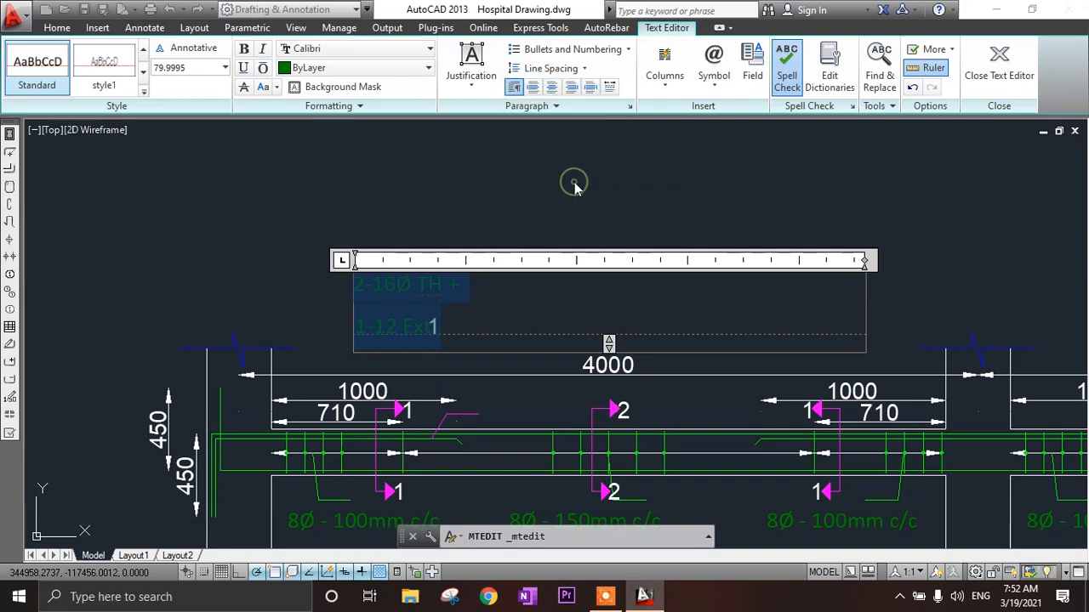
{"action": "left_click", "coordinate": [564, 70]}
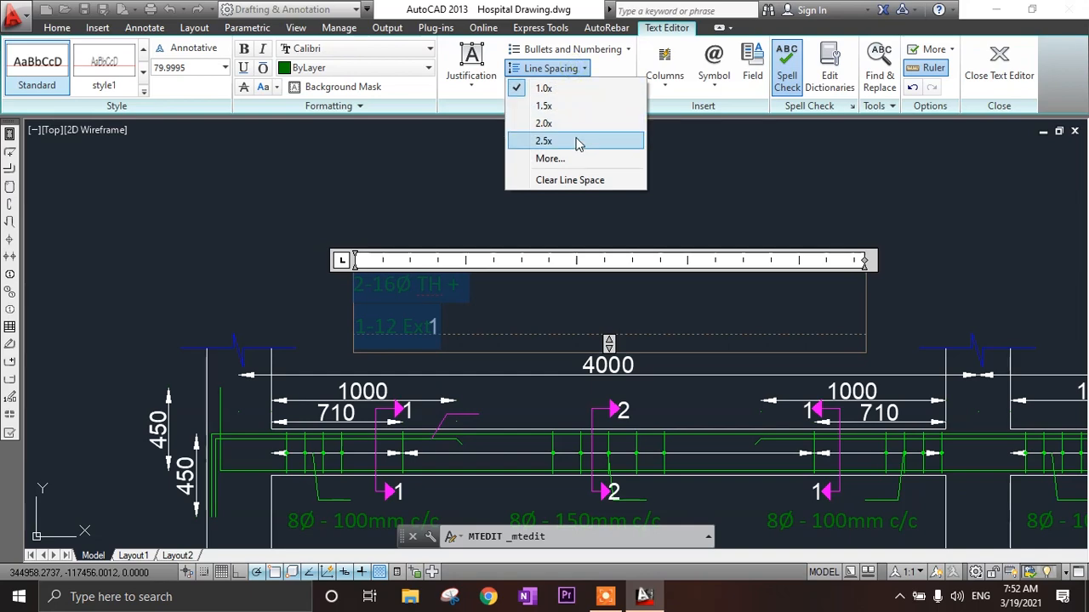
{"action": "left_click", "coordinate": [550, 159]}
{"action": "left_click", "coordinate": [396, 363]}
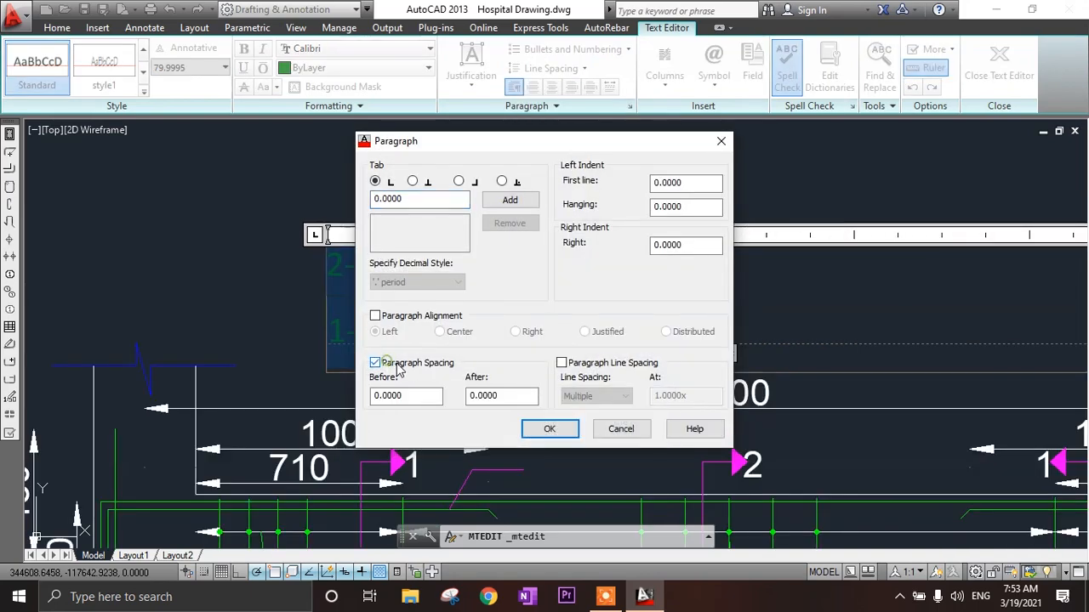
{"action": "left_click_drag", "start_coordinate": [648, 153], "coordinate": [751, 138]}
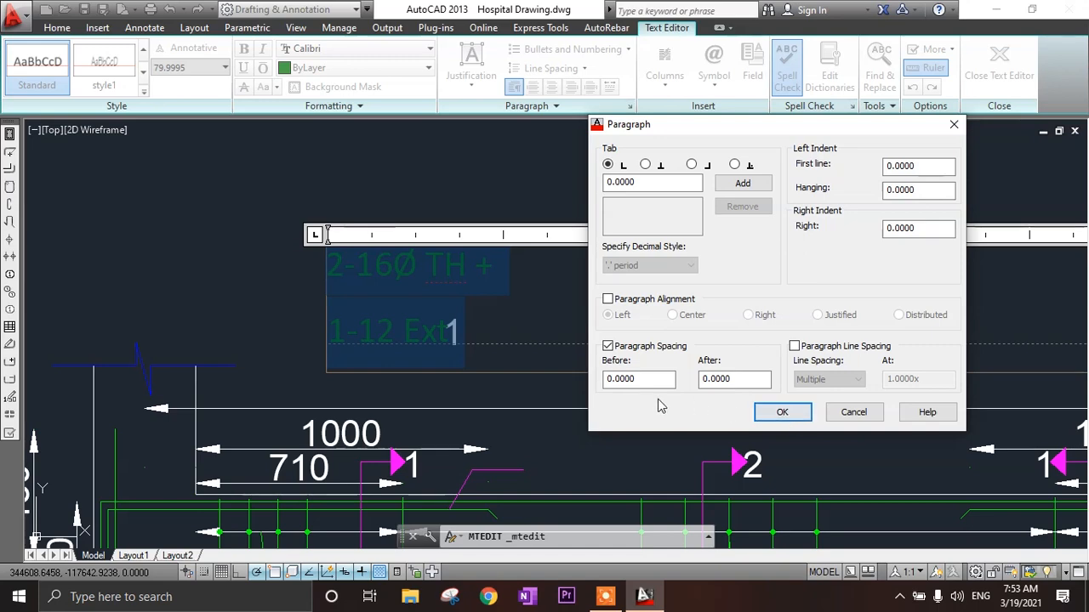
{"action": "left_click", "coordinate": [793, 347]}
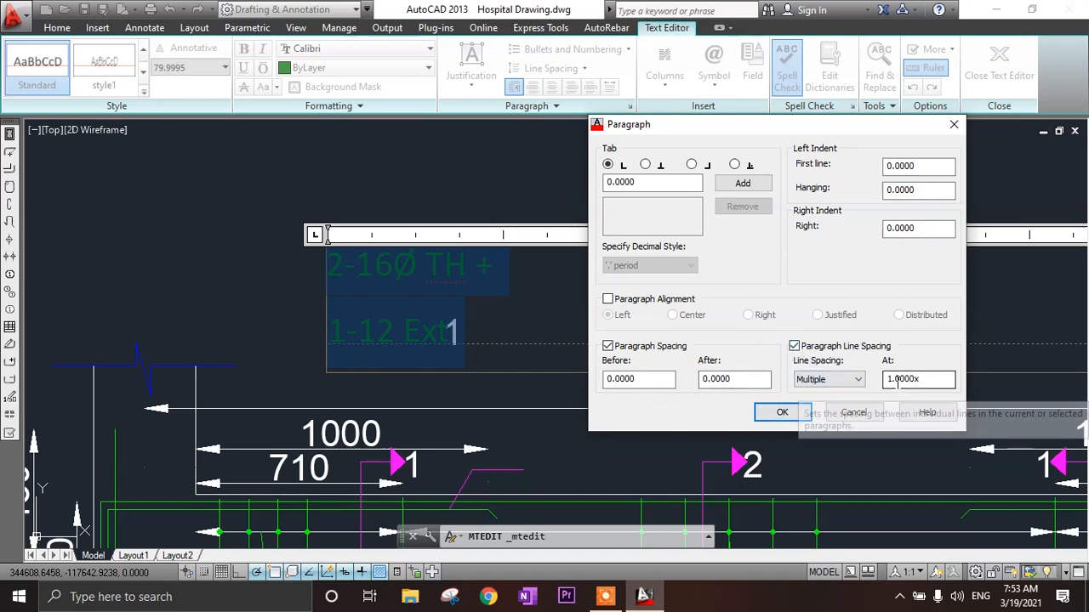
{"action": "left_click_drag", "start_coordinate": [893, 379], "coordinate": [885, 380]}
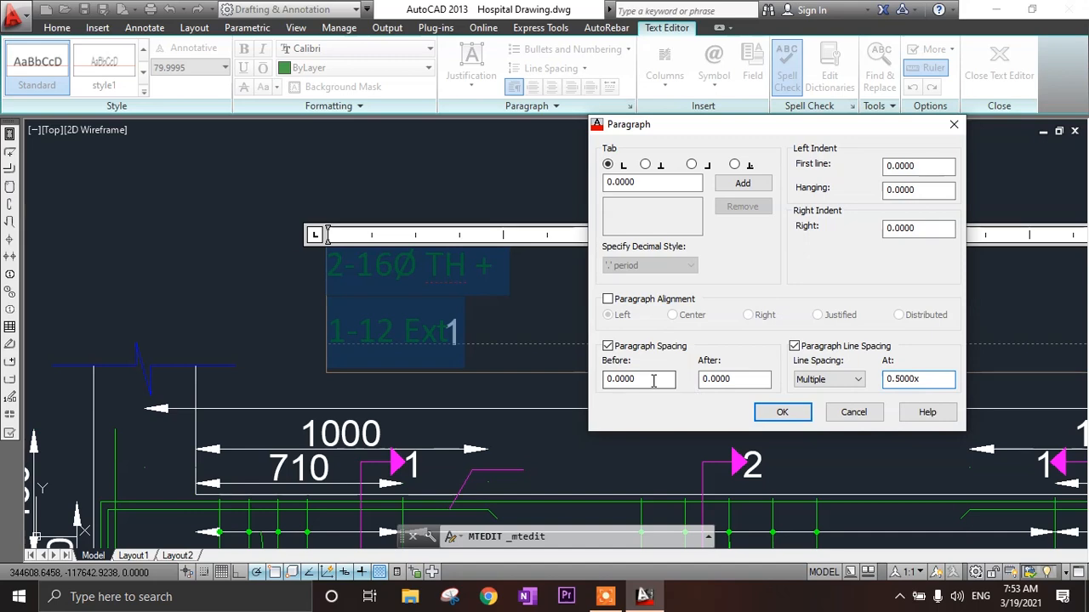
{"action": "left_click", "coordinate": [784, 414]}
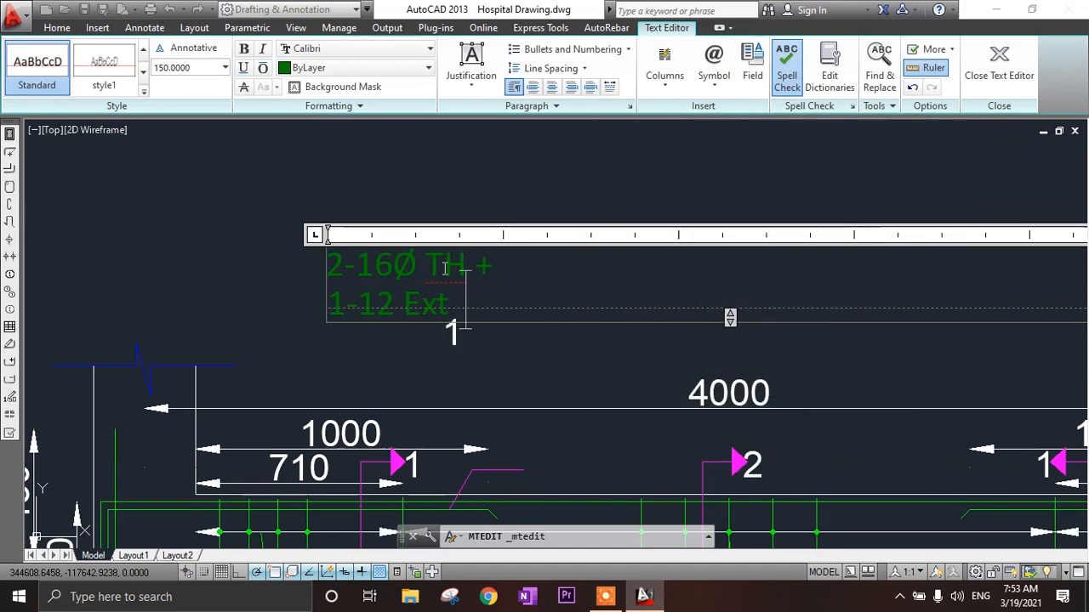
{"action": "left_click", "coordinate": [438, 201]}
- Move the two-line bar label by its insertion grip to the end of the leader's horizontal segment in the first span
{"action": "left_click", "coordinate": [349, 266]}
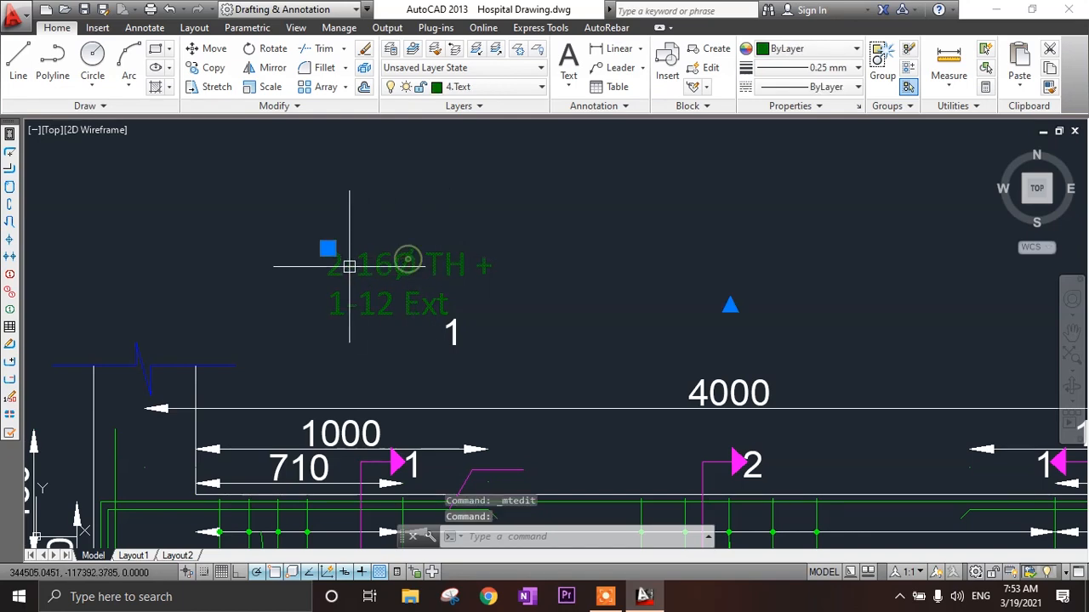
{"action": "left_click", "coordinate": [327, 249]}
{"action": "middle_click_drag", "start_coordinate": [445, 399], "coordinate": [415, 289]}
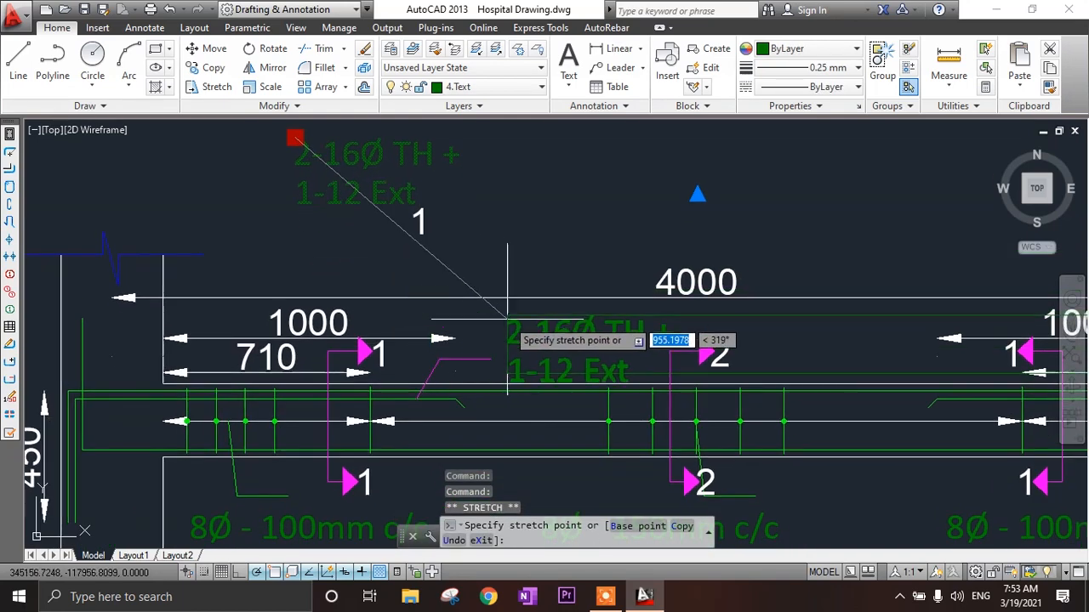
{"action": "scroll", "coordinate": [494, 318], "scroll_direction": "up", "scroll_amount": 2}
{"action": "left_click", "coordinate": [485, 304]}
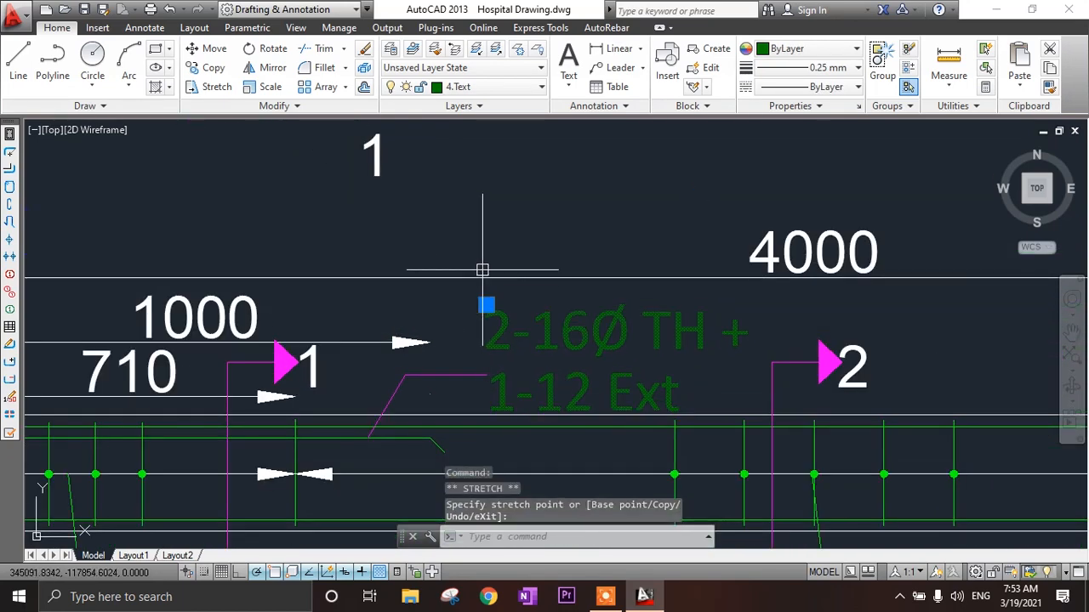
- Set the text height of the two-line 2-16Ø TH + 1-12 Ext label to 60
{"action": "key", "text": "Escape"}
{"action": "scroll", "coordinate": [527, 194], "scroll_direction": "down", "scroll_amount": 2}
{"action": "middle_click_drag", "start_coordinate": [527, 195], "coordinate": [498, 140]}
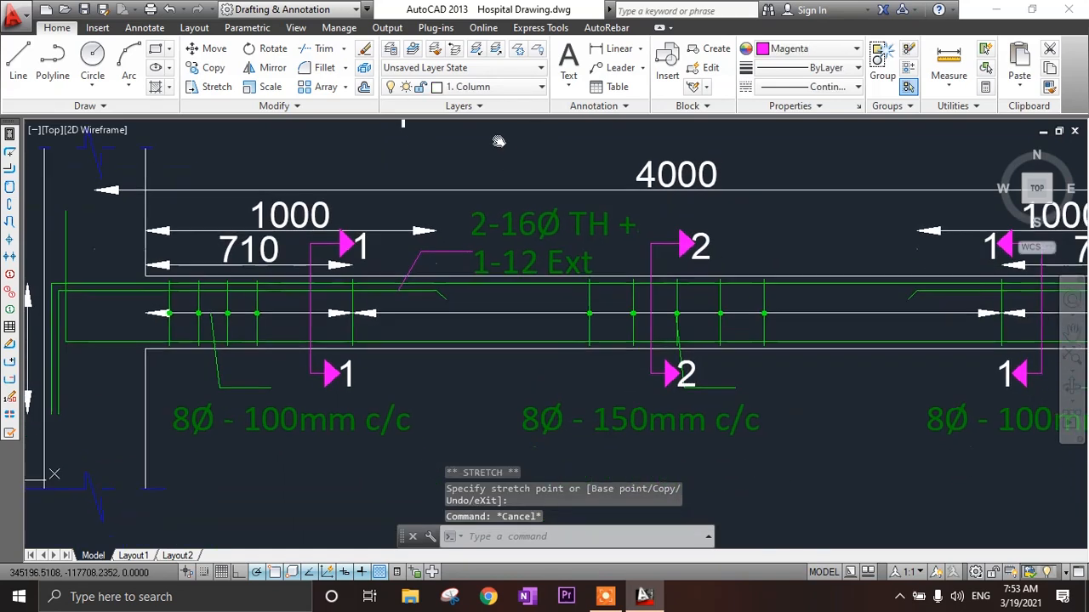
{"action": "left_click", "coordinate": [524, 220]}
{"action": "double_click", "coordinate": [523, 220]}
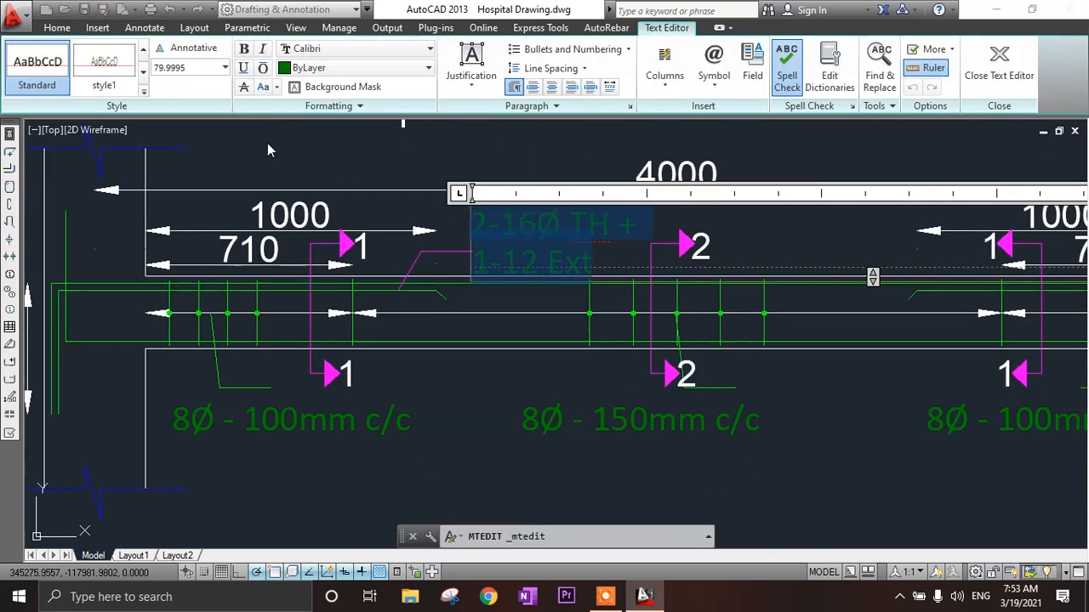
{"action": "left_click", "coordinate": [176, 73]}
{"action": "type", "text": "60"}
{"action": "key", "text": "Return"}
{"action": "left_click", "coordinate": [381, 152]}
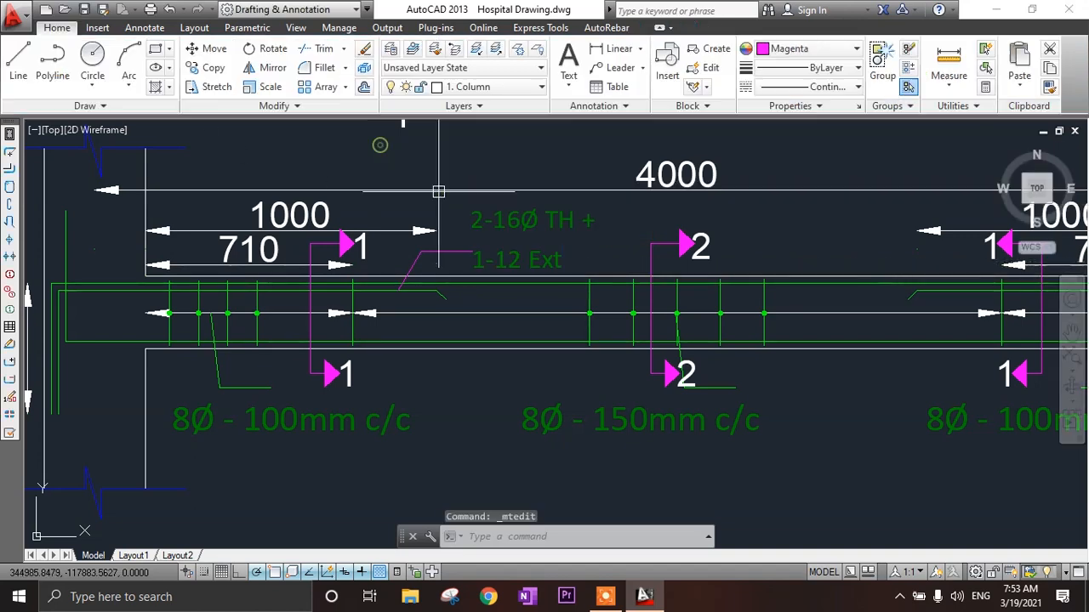
{"action": "double_click", "coordinate": [540, 220]}
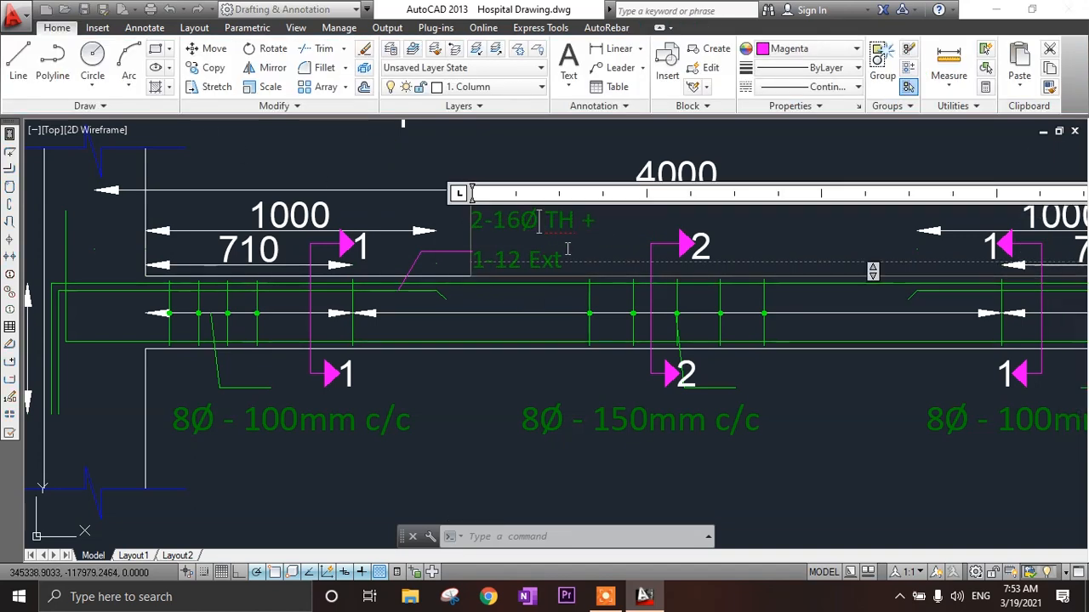
{"action": "left_click", "coordinate": [443, 151]}
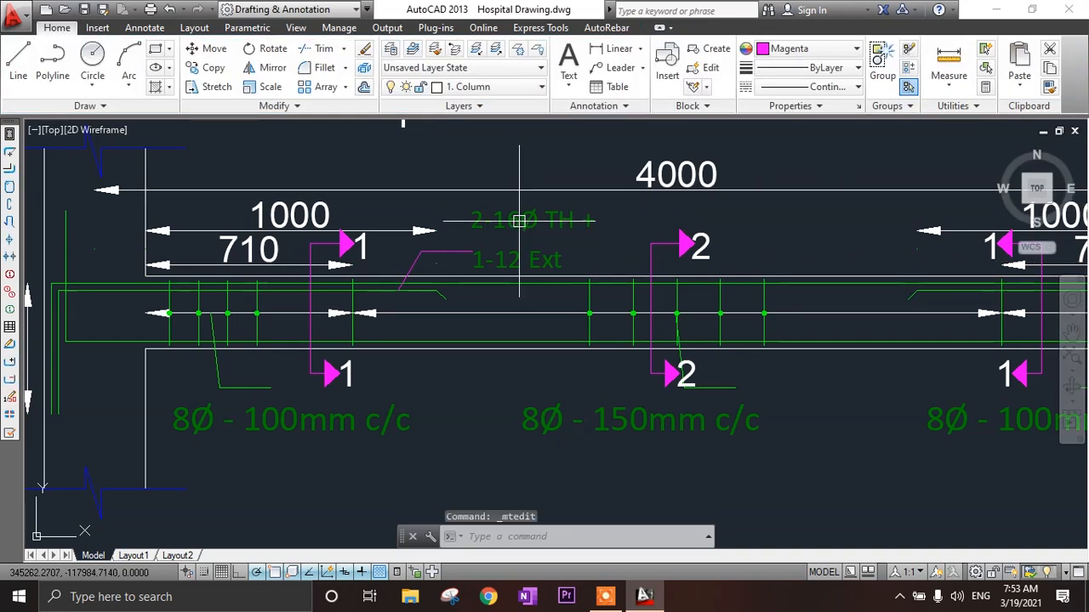
{"action": "middle_click_drag", "start_coordinate": [509, 297], "coordinate": [508, 261]}
{"action": "key", "text": "Escape"}
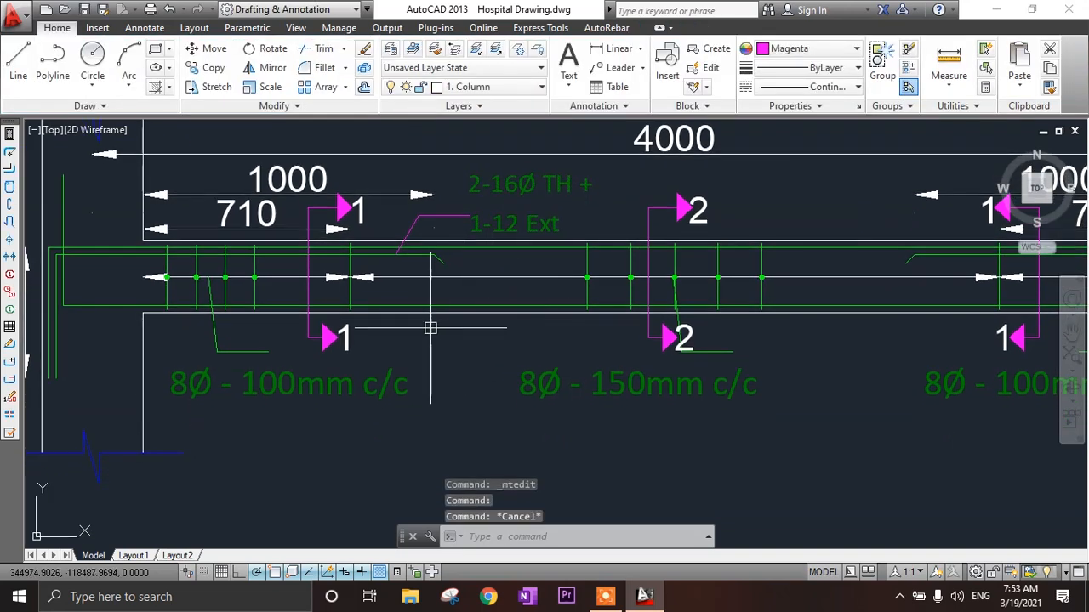
{"action": "scroll", "coordinate": [430, 338], "scroll_direction": "up", "scroll_amount": 2}
{"action": "middle_click_drag", "start_coordinate": [418, 237], "coordinate": [423, 290]}
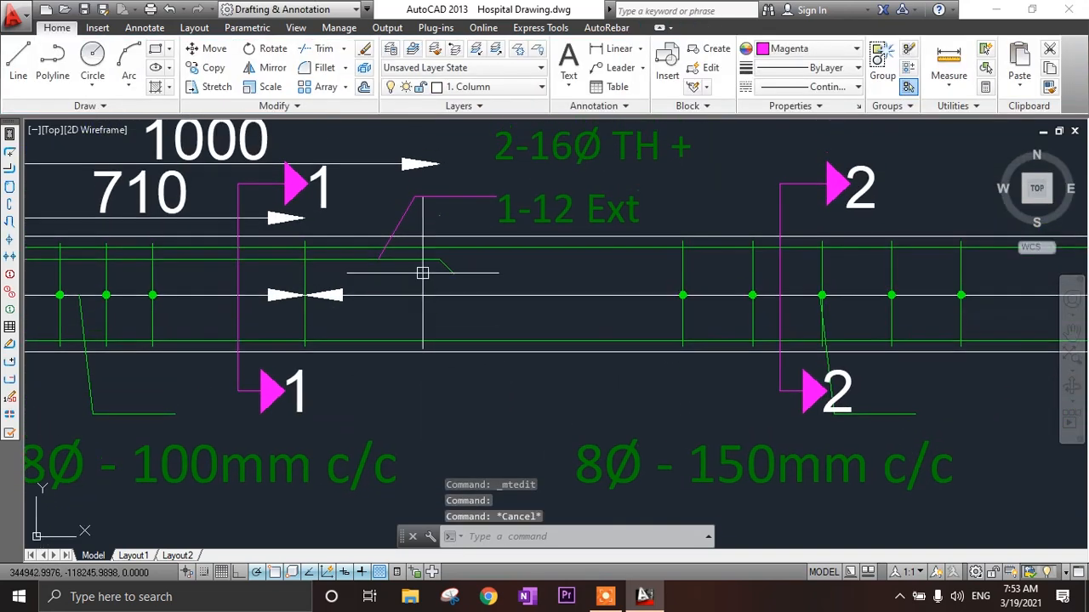
{"action": "middle_click_drag", "start_coordinate": [459, 200], "coordinate": [434, 264]}
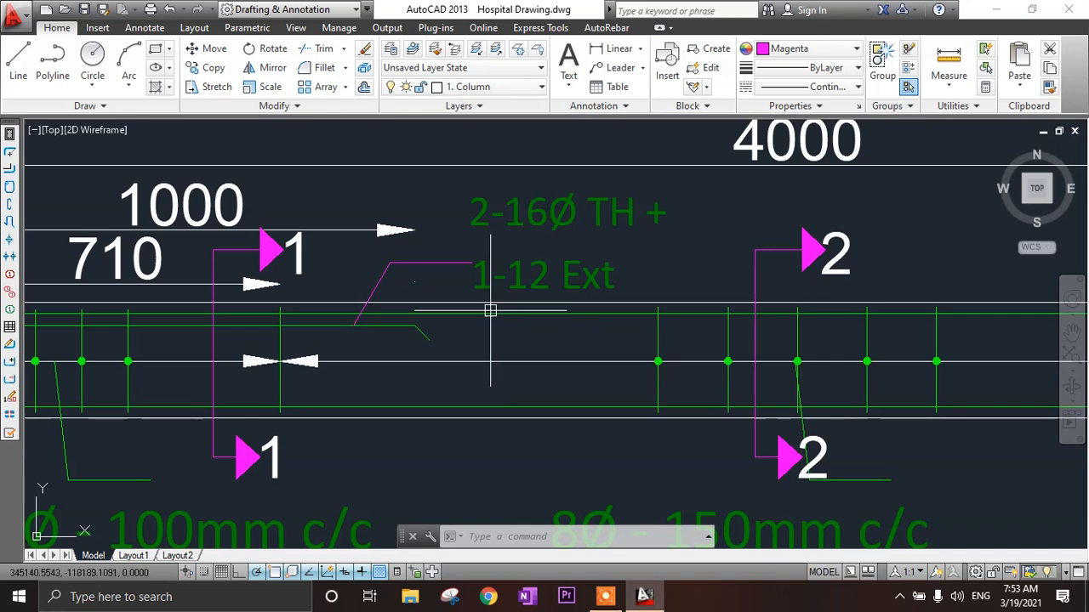
{"action": "left_click", "coordinate": [555, 223]}
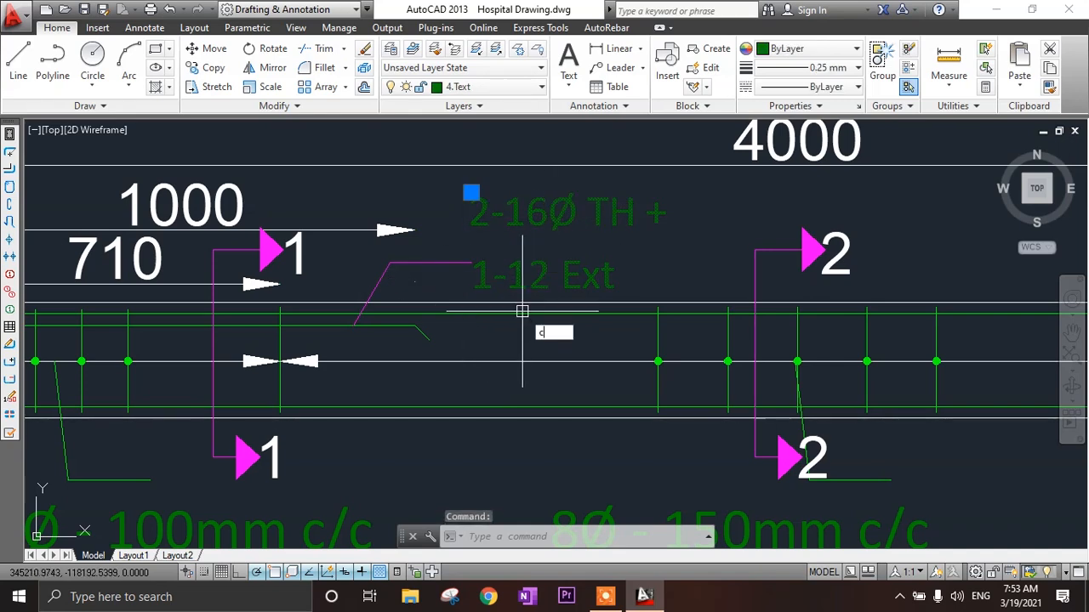
{"action": "type", "text": "o"}
{"action": "key", "text": "Return"}
{"action": "key", "text": "Escape"}
- Mirror the two-line bar label and its horizontal leader segment about the beam's horizontal centre line, keeping the originals
{"action": "left_click", "coordinate": [456, 260]}
{"action": "left_click", "coordinate": [613, 208]}
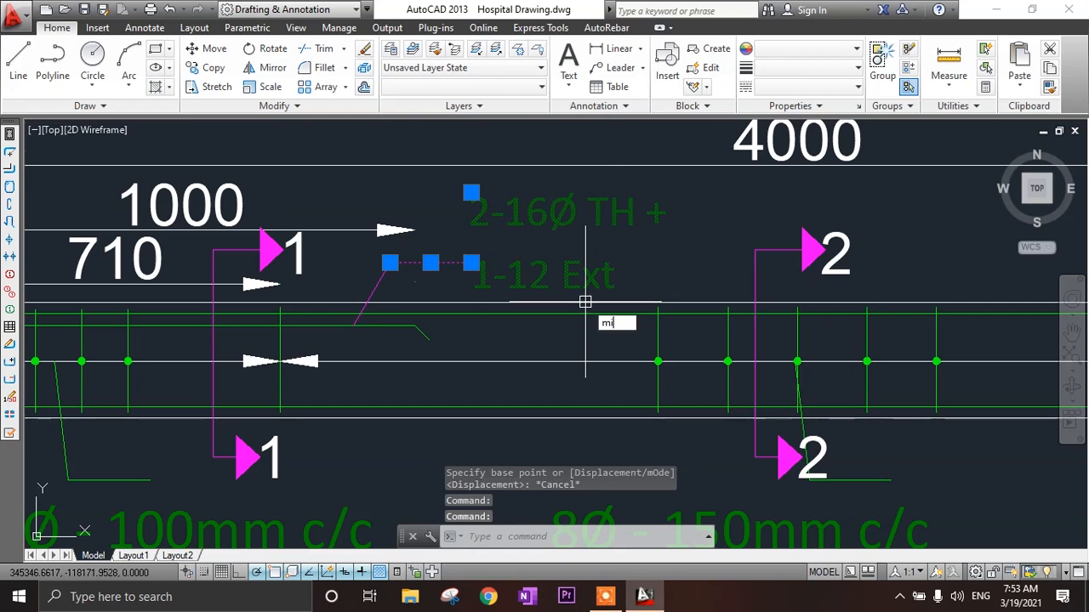
{"action": "key", "text": "Return"}
{"action": "left_click", "coordinate": [362, 361]}
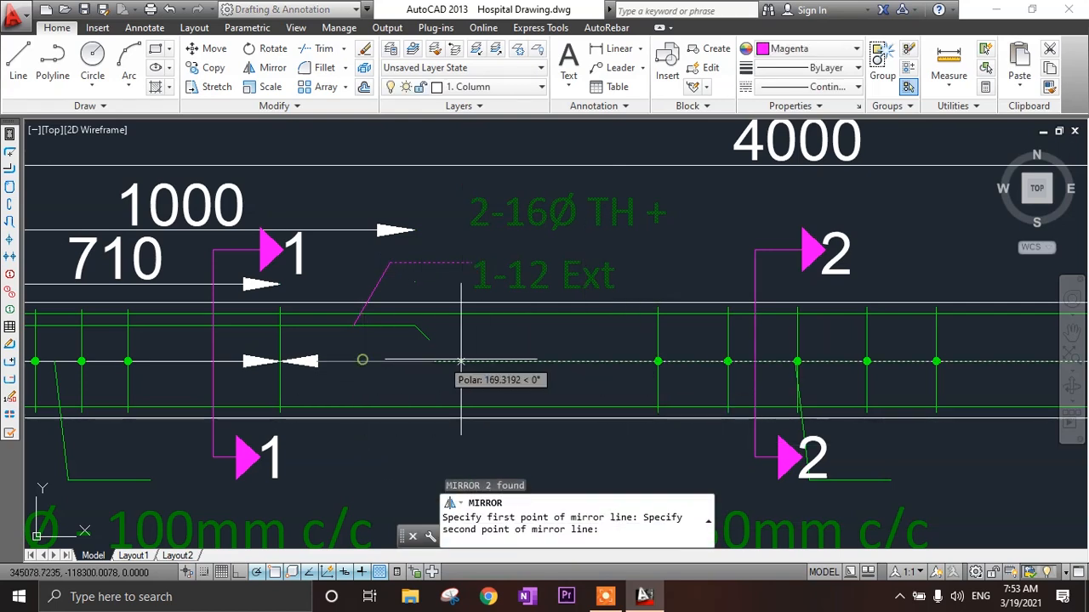
{"action": "left_click", "coordinate": [650, 362]}
{"action": "scroll", "coordinate": [625, 344], "scroll_direction": "down", "scroll_amount": 2}
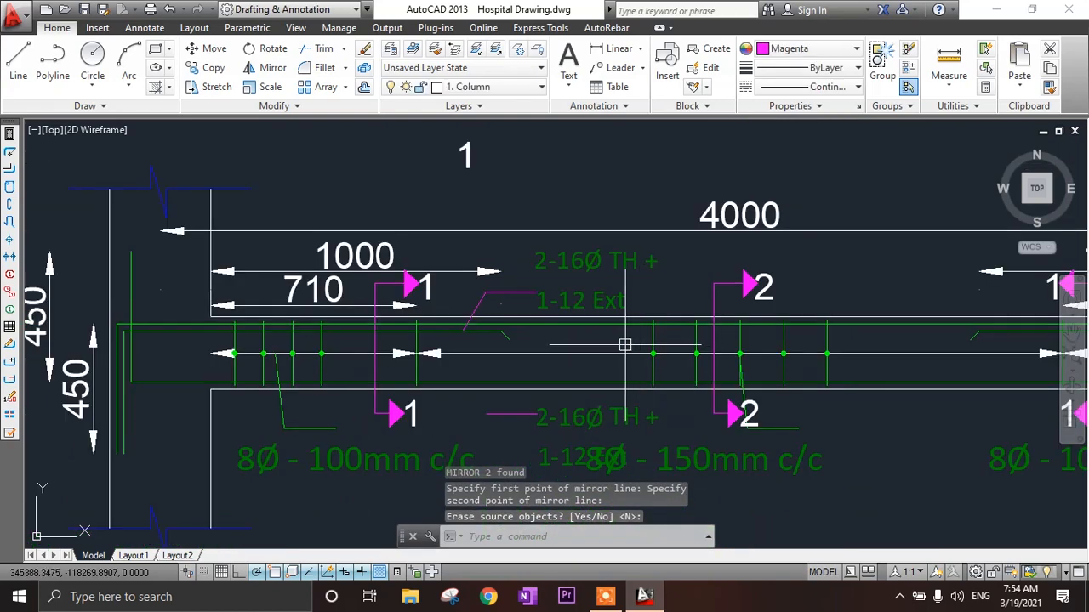
{"action": "key", "text": "Return"}
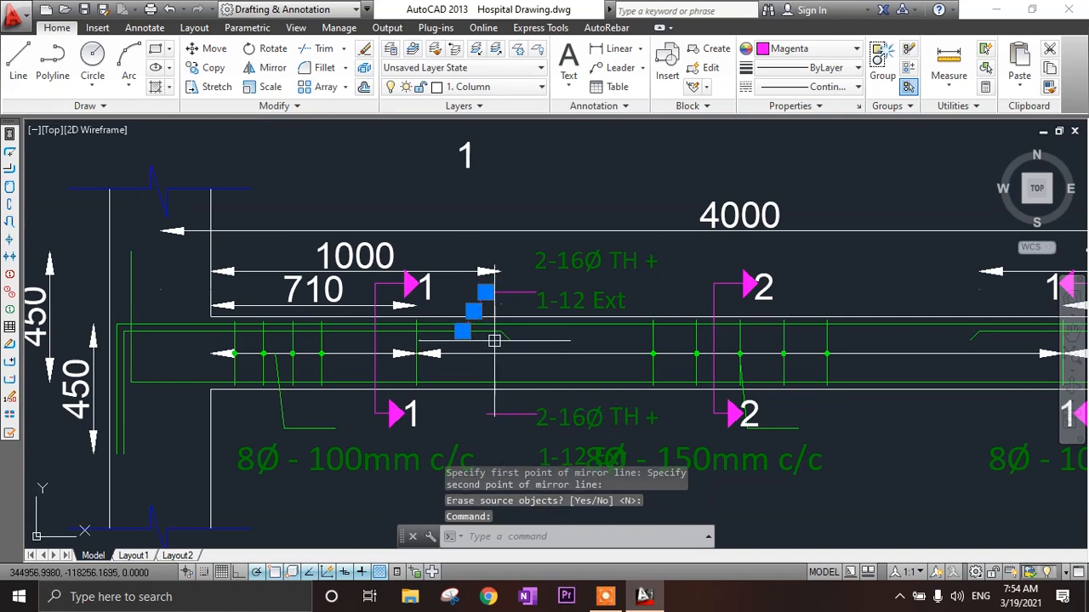
{"action": "key", "text": "Escape"}
{"action": "type", "text": "l"}
{"action": "key", "text": "Return"}
{"action": "scroll", "coordinate": [506, 401], "scroll_direction": "up", "scroll_amount": 3}
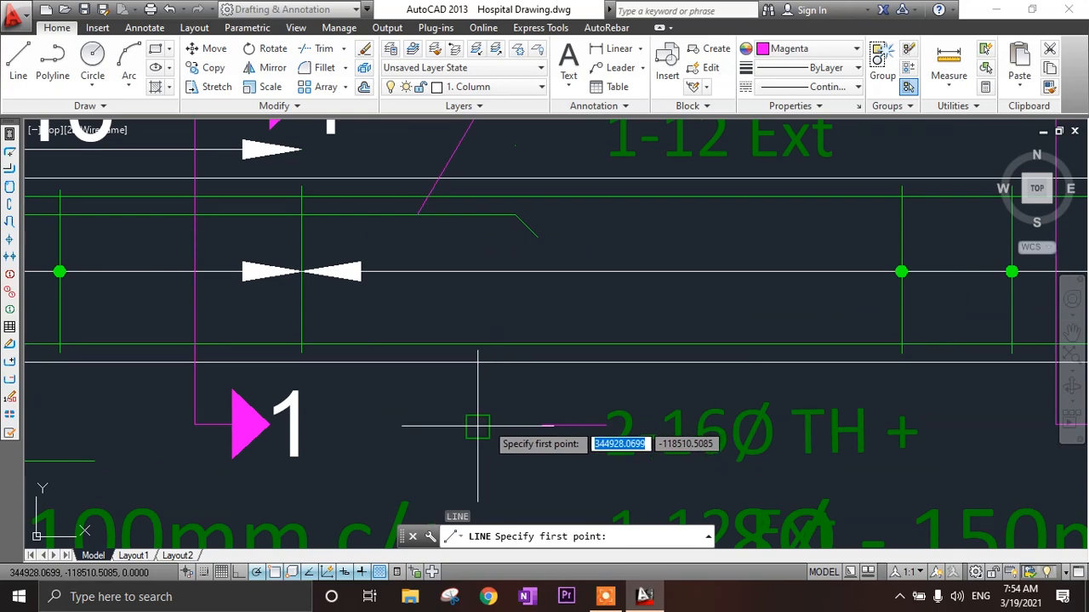
{"action": "left_click", "coordinate": [486, 414]}
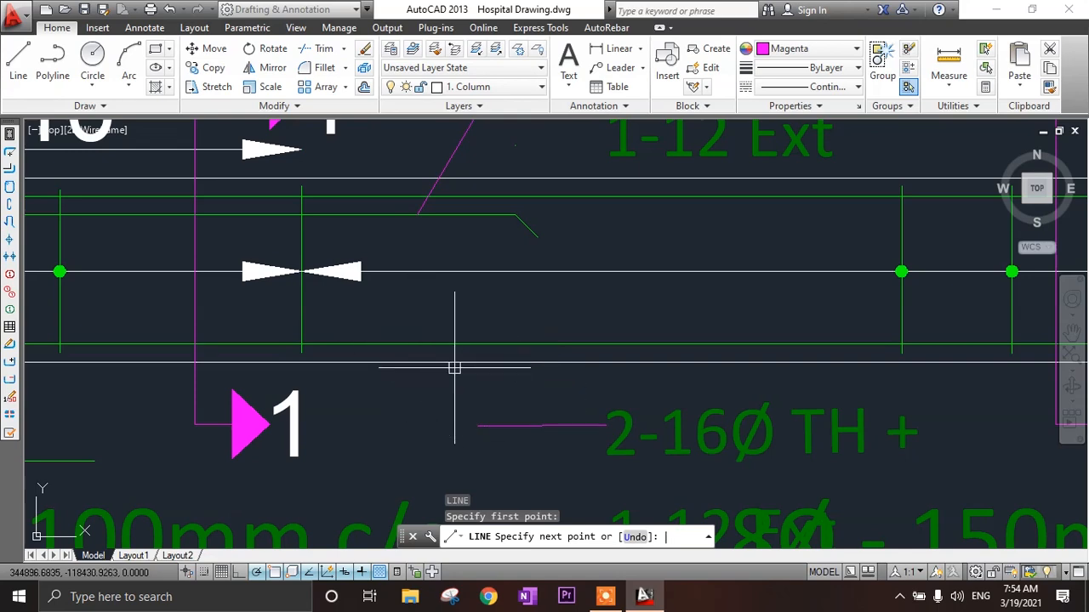
{"action": "key", "text": "Escape"}
- Erase both leader segments of the upper bar label and move the label closer to the first span's 1-1 section marker
{"action": "scroll", "coordinate": [454, 367], "scroll_direction": "down", "scroll_amount": 3}
{"action": "scroll", "coordinate": [468, 283], "scroll_direction": "up", "scroll_amount": 2}
{"action": "left_click", "coordinate": [439, 277]}
{"action": "left_click", "coordinate": [499, 258]}
{"action": "key", "text": "Delete"}
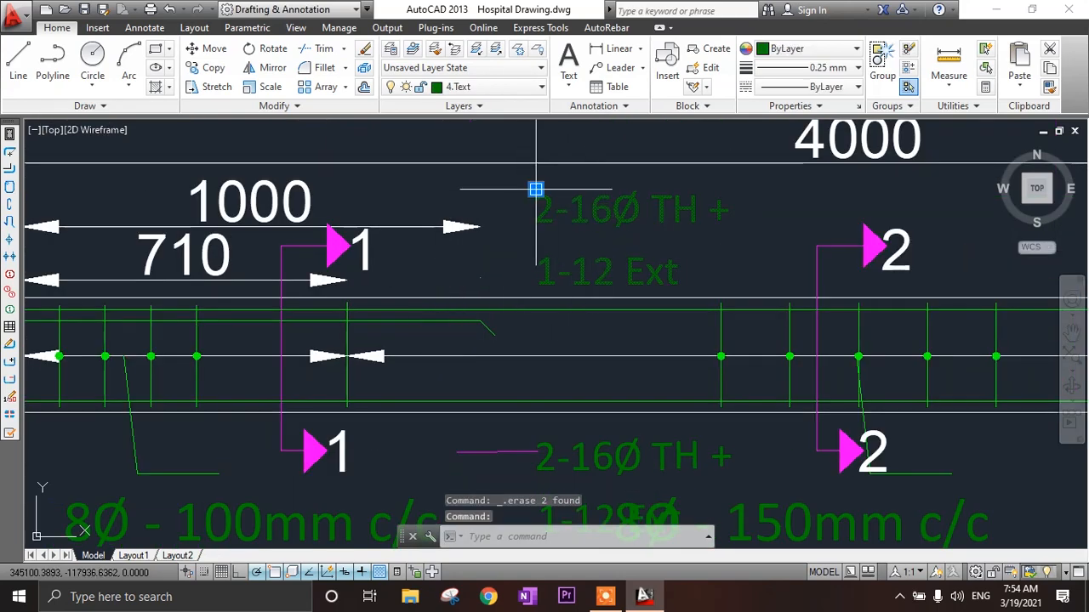
{"action": "left_click", "coordinate": [536, 189]}
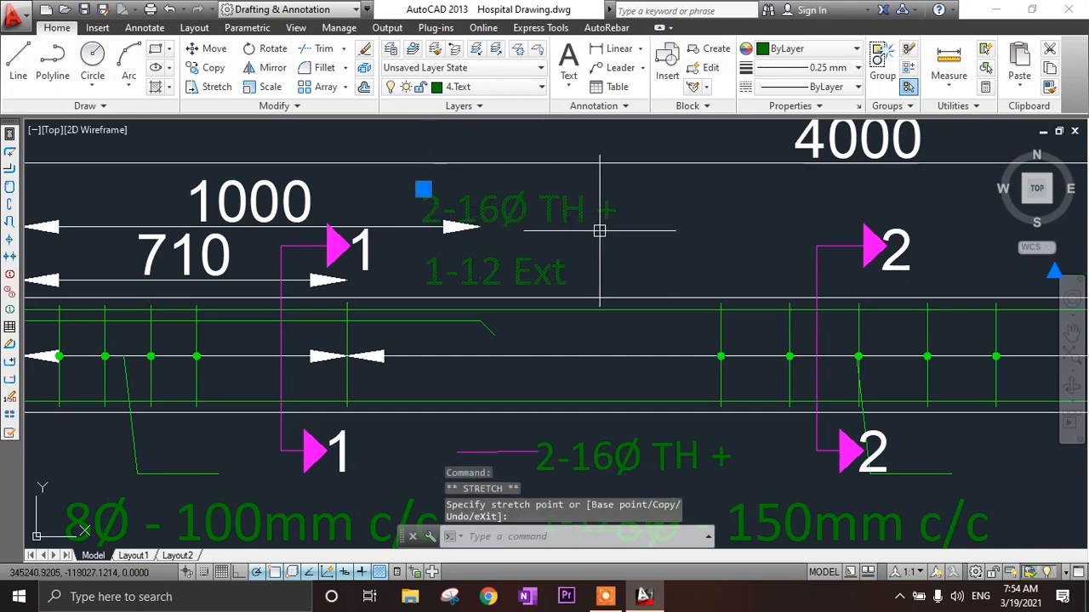
{"action": "key", "text": "Escape"}
- Erase the mirrored leader segment below the beam and move the mirrored bar label beside the lower number of the 1-1 marker
{"action": "scroll", "coordinate": [562, 306], "scroll_direction": "down", "scroll_amount": 3}
{"action": "scroll", "coordinate": [554, 318], "scroll_direction": "up", "scroll_amount": 3}
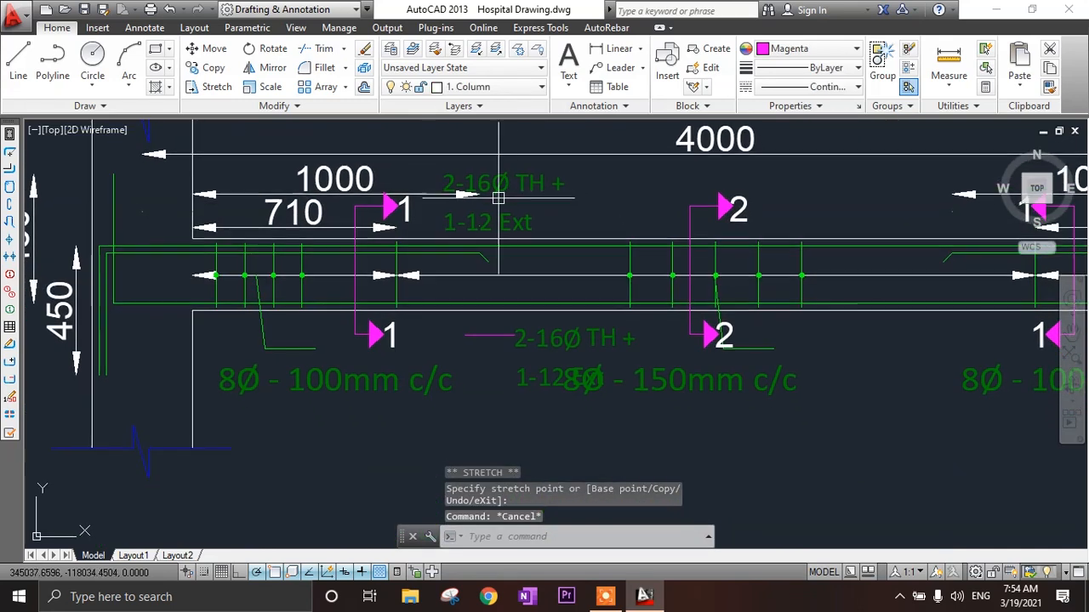
{"action": "left_click", "coordinate": [480, 415]}
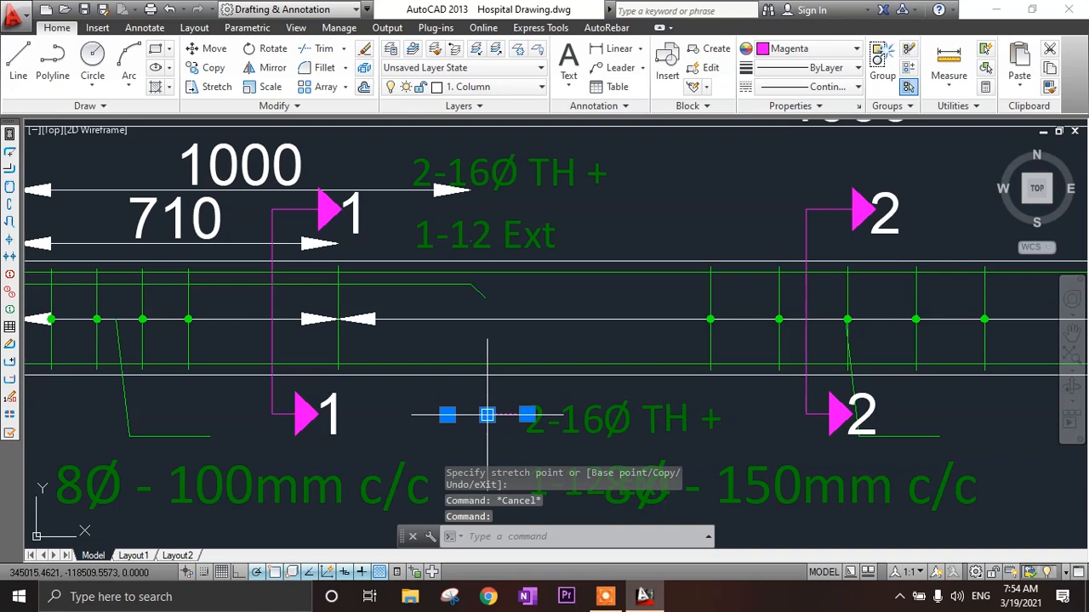
{"action": "key", "text": "Delete"}
{"action": "left_click", "coordinate": [562, 416]}
{"action": "middle_click_drag", "start_coordinate": [531, 367], "coordinate": [496, 284]}
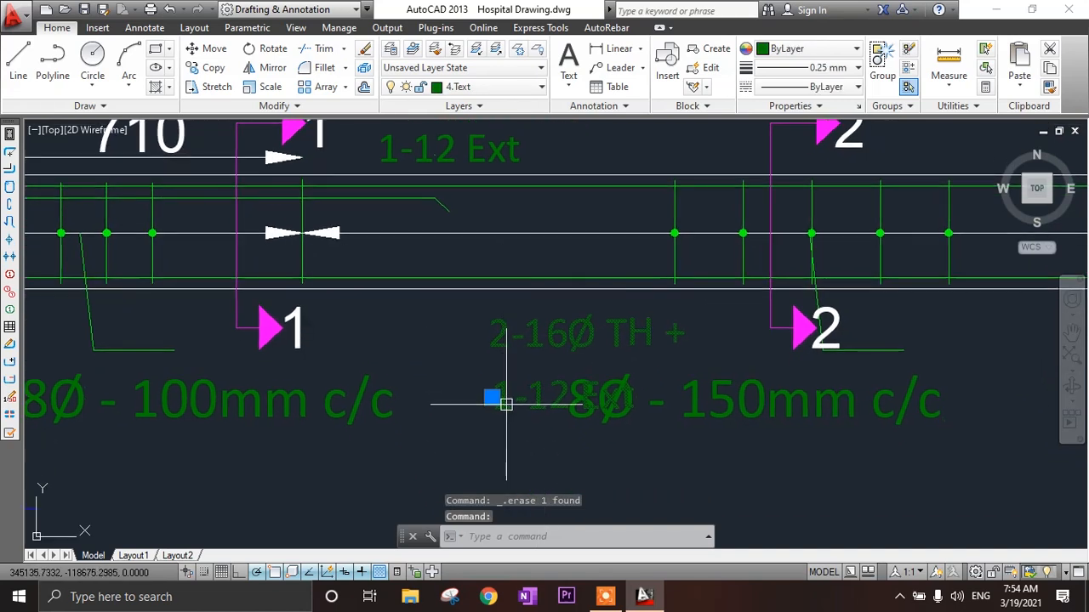
{"action": "left_click", "coordinate": [491, 397]}
{"action": "left_click", "coordinate": [342, 397]}
{"action": "key", "text": "Escape"}
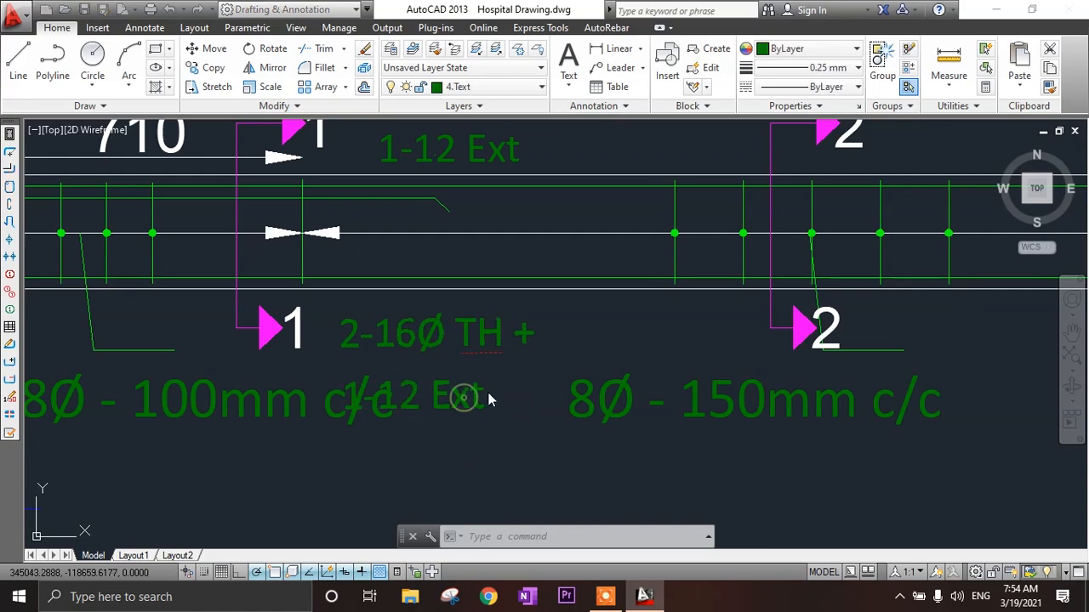
- Delete the second line, 1-12 Ext, from the bar label below the beam
{"action": "double_click", "coordinate": [463, 397]}
{"action": "key", "text": "Delete"}
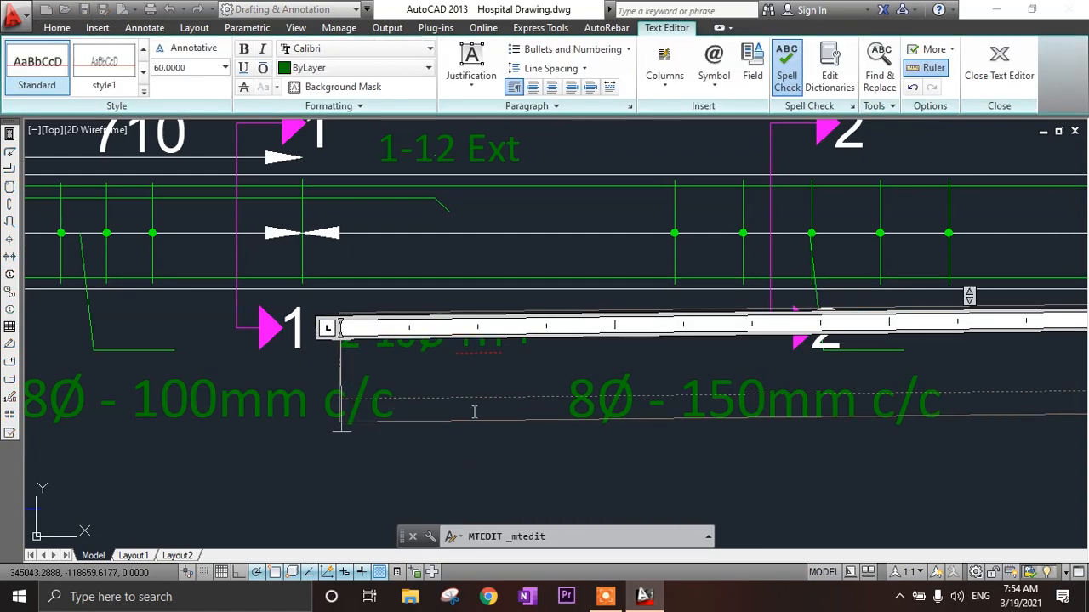
{"action": "left_click", "coordinate": [493, 442]}
- Examine the bar labels, stirrup labels and section markers along both spans of the beam
{"action": "scroll", "coordinate": [479, 433], "scroll_direction": "down", "scroll_amount": 4}
{"action": "scroll", "coordinate": [483, 418], "scroll_direction": "up", "scroll_amount": 2}
{"action": "middle_click_drag", "start_coordinate": [483, 417], "coordinate": [303, 377]}
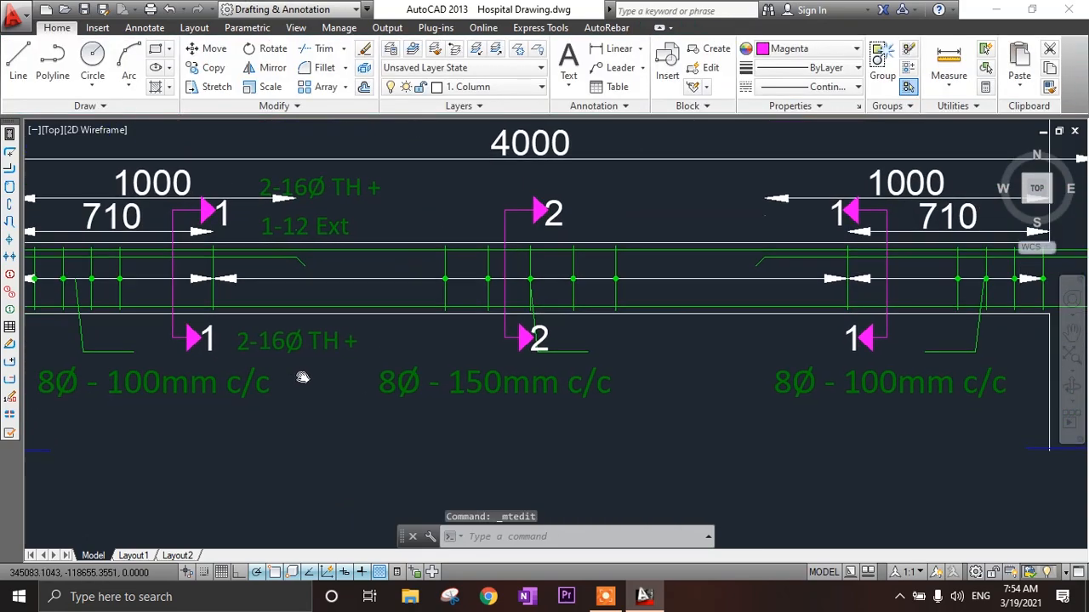
{"action": "scroll", "coordinate": [289, 374], "scroll_direction": "down", "scroll_amount": 3}
{"action": "middle_click_drag", "start_coordinate": [989, 361], "coordinate": [842, 358]}
{"action": "scroll", "coordinate": [909, 361], "scroll_direction": "up", "scroll_amount": 2}
{"action": "middle_click_drag", "start_coordinate": [753, 376], "coordinate": [298, 377]}
{"action": "scroll", "coordinate": [330, 377], "scroll_direction": "down", "scroll_amount": 2}
{"action": "middle_click_drag", "start_coordinate": [380, 375], "coordinate": [866, 372]}
{"action": "middle_click_drag", "start_coordinate": [377, 396], "coordinate": [592, 399]}
- Change the bar label below the beam to read 2-12Ø TH
{"action": "scroll", "coordinate": [345, 376], "scroll_direction": "up", "scroll_amount": 4}
{"action": "scroll", "coordinate": [307, 368], "scroll_direction": "up", "scroll_amount": 4}
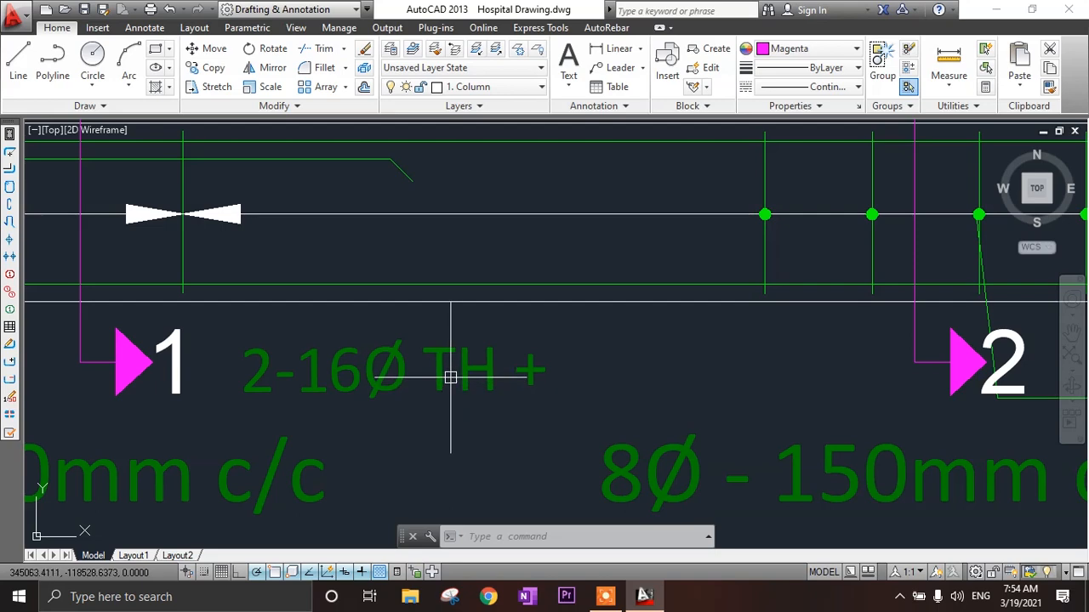
{"action": "left_click", "coordinate": [446, 369]}
{"action": "left_click", "coordinate": [479, 369]}
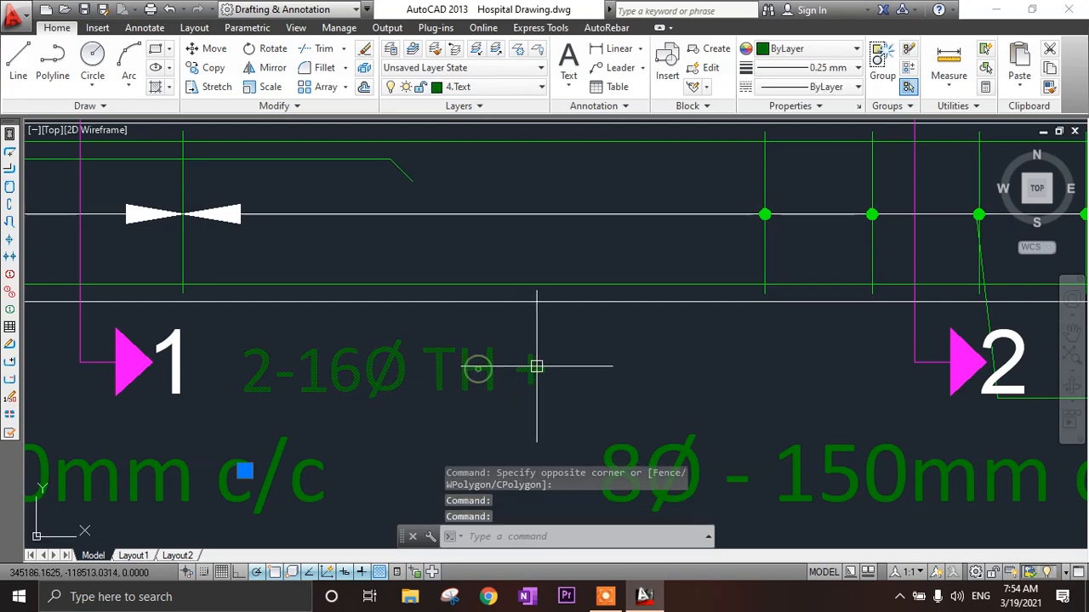
{"action": "double_click", "coordinate": [489, 369]}
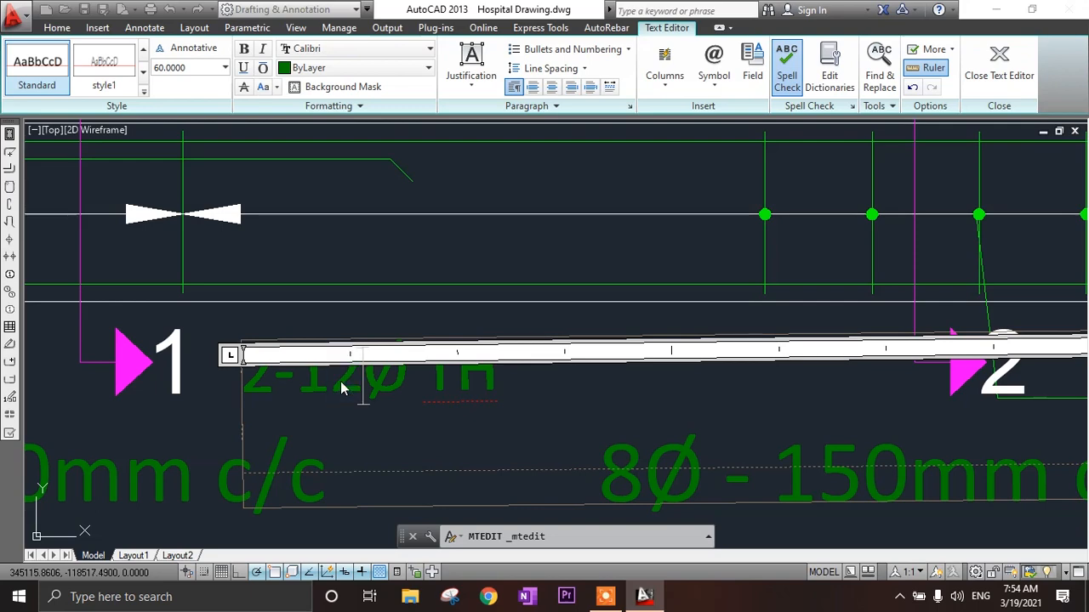
{"action": "left_click", "coordinate": [493, 337]}
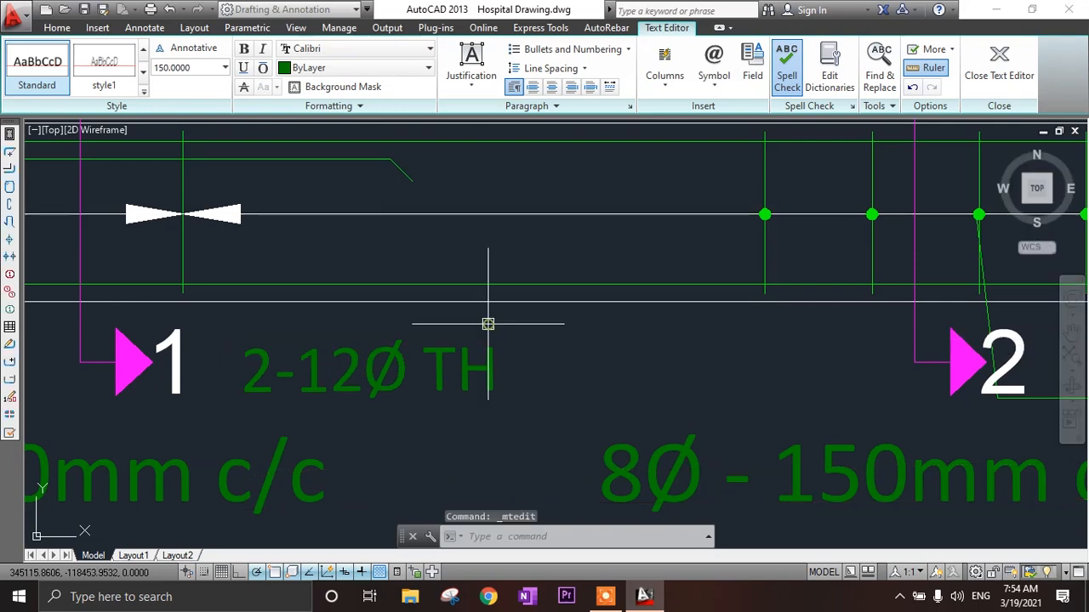
- Select the 710 dimension and the complete 1-1 section marker with its numbers in the first span beside the middle column
{"action": "scroll", "coordinate": [489, 374], "scroll_direction": "down", "scroll_amount": 6}
{"action": "mouse_move", "coordinate": [477, 399]}
{"action": "middle_mouse_down"}
{"action": "mouse_move", "coordinate": [462, 382]}
{"action": "mouse_move", "coordinate": [290, 373]}
{"action": "middle_mouse_up"}
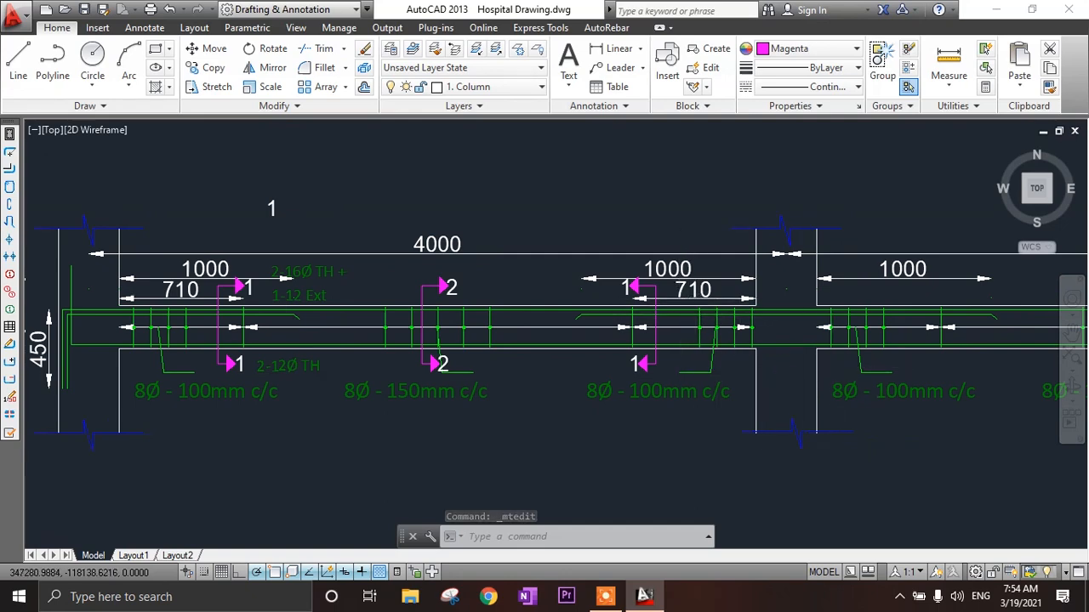
{"action": "left_click", "coordinate": [695, 294]}
{"action": "scroll", "coordinate": [697, 297], "scroll_direction": "up", "scroll_amount": 2}
{"action": "scroll", "coordinate": [646, 361], "scroll_direction": "down", "scroll_amount": 2}
{"action": "scroll", "coordinate": [633, 366], "scroll_direction": "up", "scroll_amount": 4}
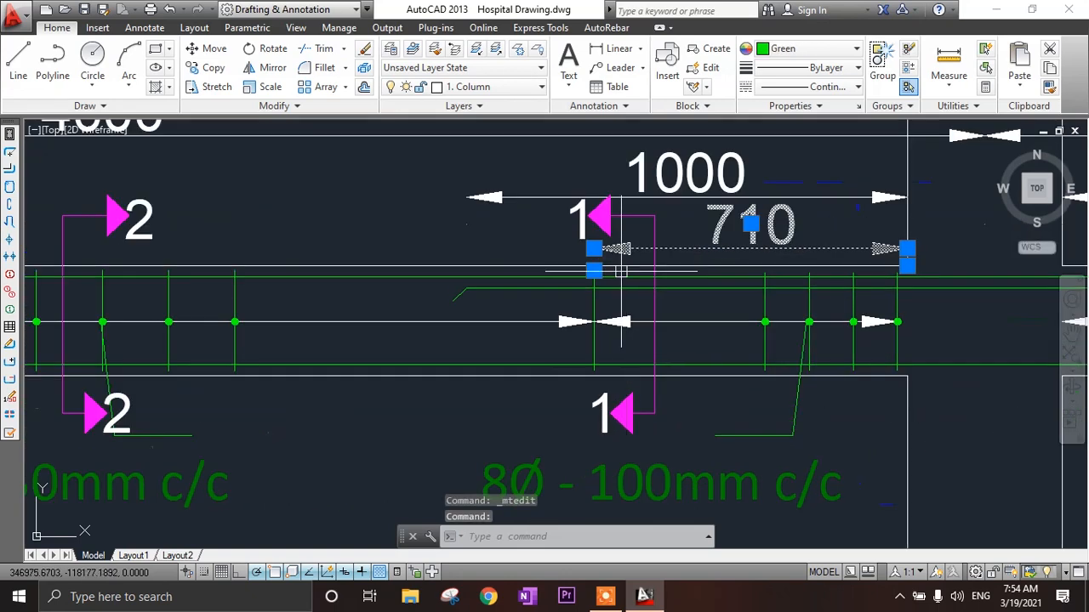
{"action": "left_click_drag", "start_coordinate": [559, 211], "coordinate": [588, 223]}
{"action": "left_click", "coordinate": [542, 221]}
{"action": "middle_click_drag", "start_coordinate": [631, 413], "coordinate": [632, 345]}
{"action": "scroll", "coordinate": [630, 346], "scroll_direction": "up", "scroll_amount": 2}
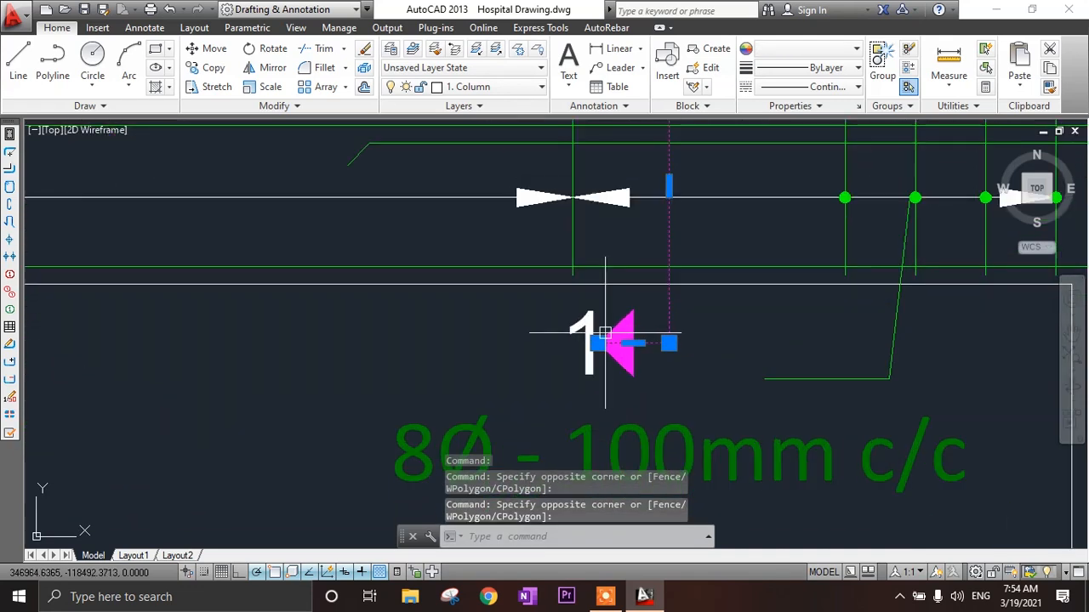
{"action": "left_click", "coordinate": [580, 328]}
{"action": "middle_click_drag", "start_coordinate": [568, 377], "coordinate": [566, 287]}
{"action": "scroll", "coordinate": [555, 337], "scroll_direction": "down", "scroll_amount": 2}
{"action": "left_click", "coordinate": [746, 357]}
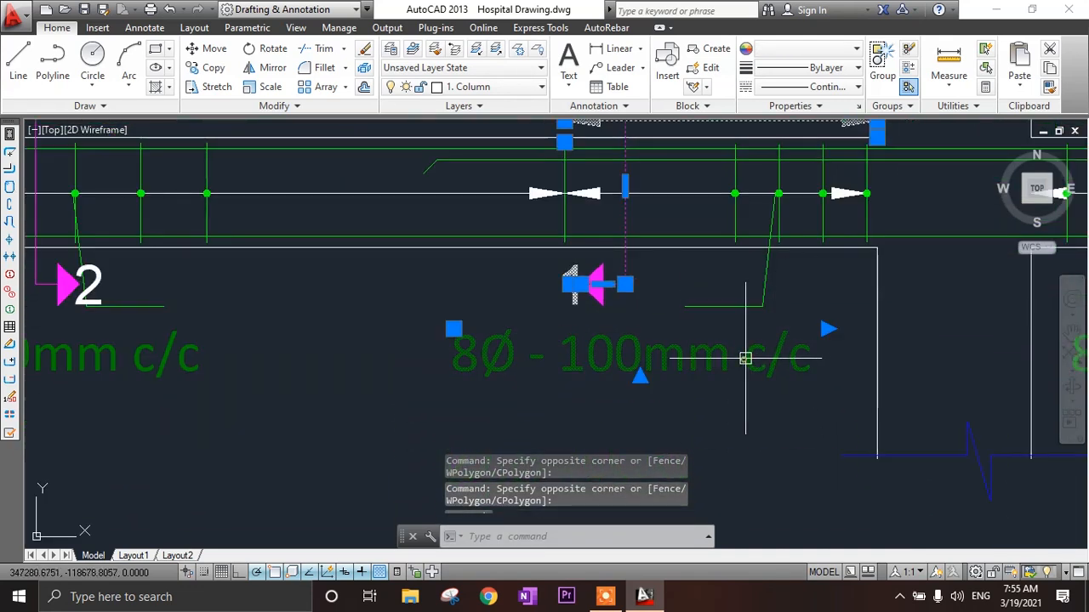
{"action": "scroll", "coordinate": [524, 391], "scroll_direction": "down", "scroll_amount": 4}
{"action": "scroll", "coordinate": [525, 391], "scroll_direction": "down", "scroll_amount": 2}
{"action": "scroll", "coordinate": [544, 379], "scroll_direction": "up", "scroll_amount": 4}
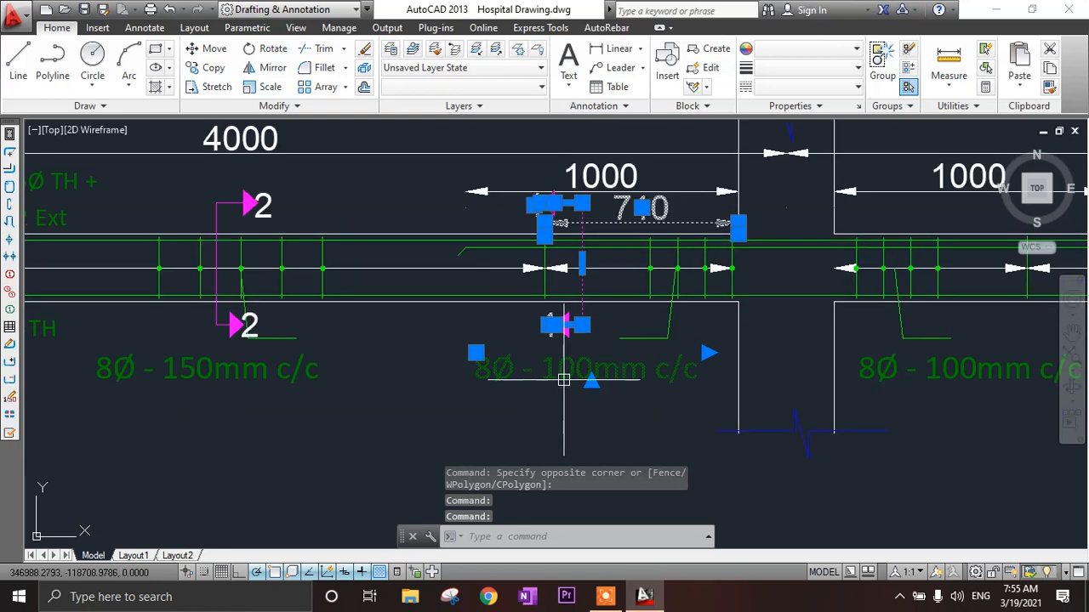
{"action": "left_click", "coordinate": [562, 371], "text": "shift"}
- Add the first span's 2-2 section marker with its upper and lower numbers to the selection
{"action": "scroll", "coordinate": [538, 427], "scroll_direction": "down", "scroll_amount": 4}
{"action": "mouse_move", "coordinate": [538, 428]}
{"action": "middle_mouse_down"}
{"action": "mouse_move", "coordinate": [364, 407]}
{"action": "mouse_move", "coordinate": [477, 414]}
{"action": "middle_mouse_up"}
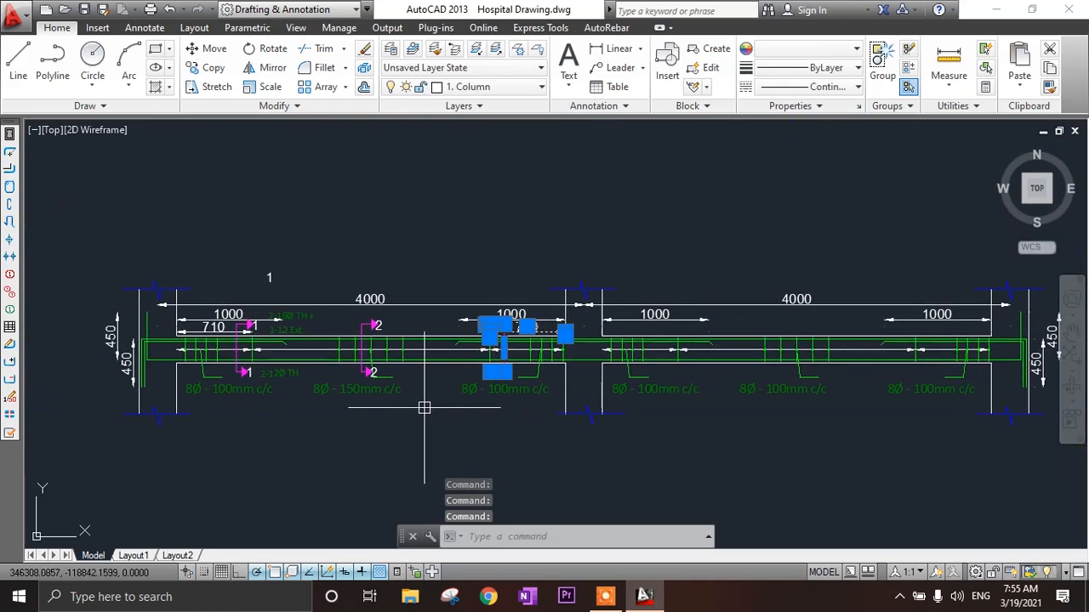
{"action": "scroll", "coordinate": [392, 399], "scroll_direction": "up", "scroll_amount": 2}
{"action": "scroll", "coordinate": [831, 381], "scroll_direction": "up", "scroll_amount": 2}
{"action": "scroll", "coordinate": [768, 396], "scroll_direction": "up", "scroll_amount": 1}
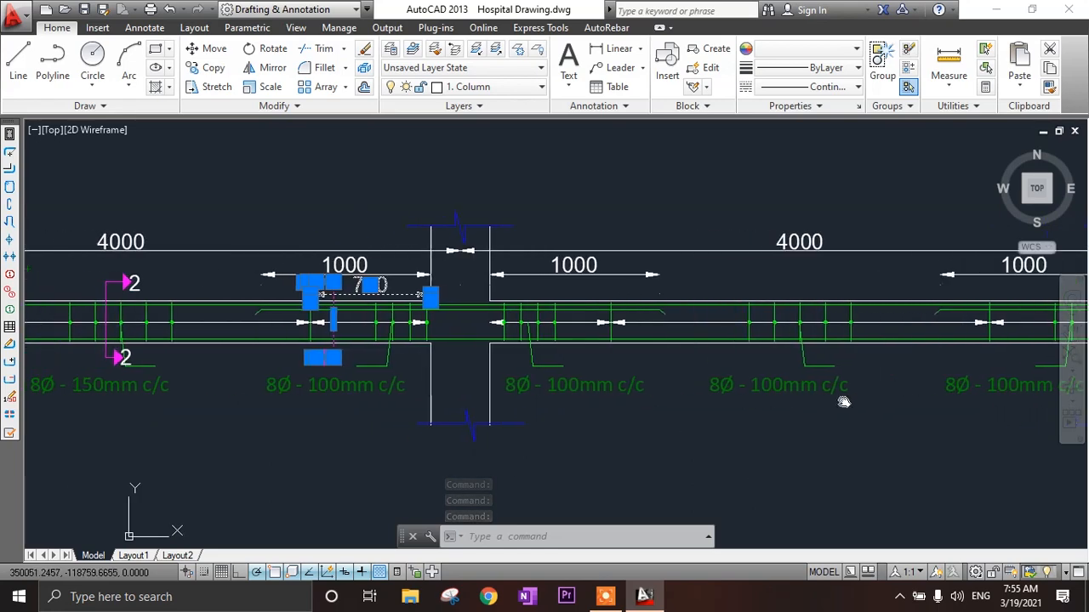
{"action": "scroll", "coordinate": [782, 424], "scroll_direction": "down", "scroll_amount": 2}
{"action": "scroll", "coordinate": [509, 324], "scroll_direction": "up", "scroll_amount": 4}
{"action": "middle_click_drag", "start_coordinate": [573, 403], "coordinate": [684, 362]}
{"action": "left_click", "coordinate": [341, 300]}
{"action": "left_click", "coordinate": [231, 318]}
{"action": "middle_click_drag", "start_coordinate": [333, 335], "coordinate": [472, 274]}
{"action": "scroll", "coordinate": [451, 345], "scroll_direction": "up", "scroll_amount": 2}
{"action": "left_click", "coordinate": [425, 366]}
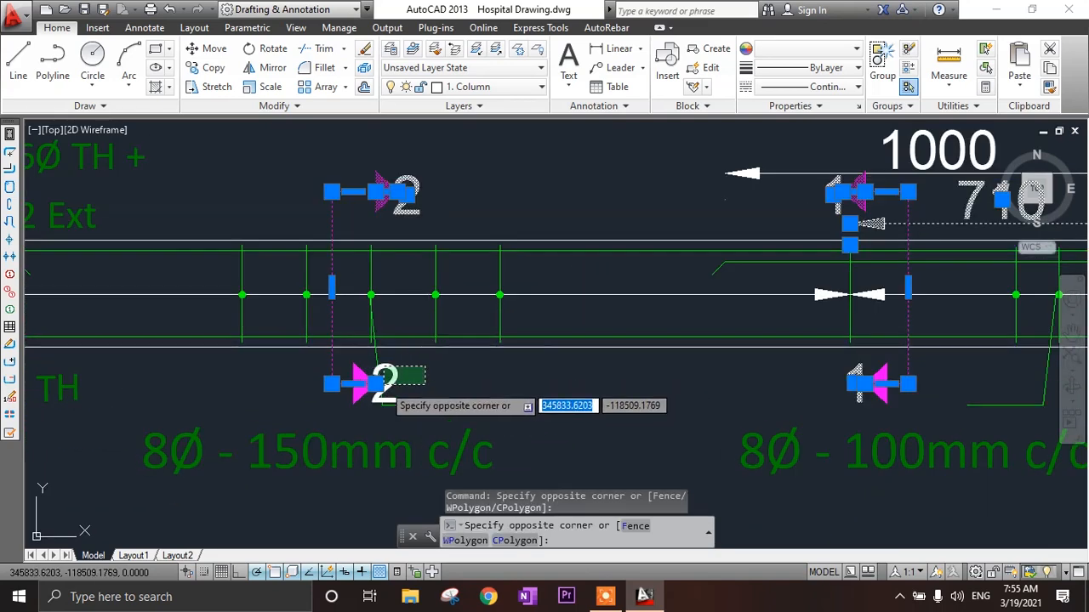
{"action": "left_click", "coordinate": [450, 415]}
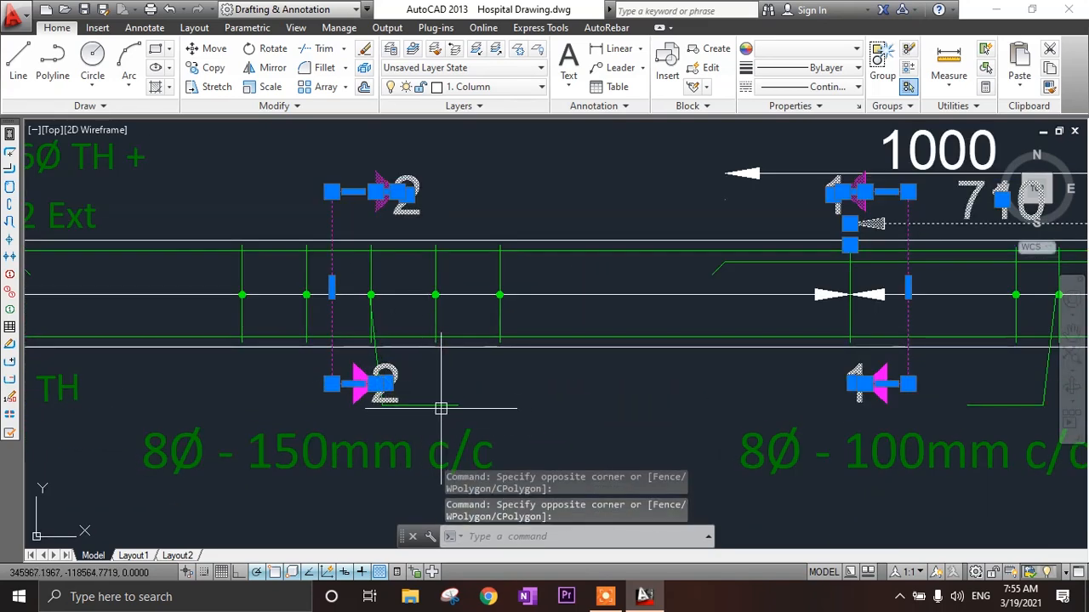
- Add the 2-16Ø TH + 1-12 Ext label and the end-column 1-1 marker with its upper number to the selection
{"action": "scroll", "coordinate": [434, 409], "scroll_direction": "down", "scroll_amount": 4}
{"action": "middle_click_drag", "start_coordinate": [434, 408], "coordinate": [582, 384]}
{"action": "scroll", "coordinate": [516, 392], "scroll_direction": "up", "scroll_amount": 4}
{"action": "scroll", "coordinate": [515, 392], "scroll_direction": "down", "scroll_amount": 4}
{"action": "scroll", "coordinate": [473, 229], "scroll_direction": "up", "scroll_amount": 4}
{"action": "left_click", "coordinate": [473, 229]}
{"action": "scroll", "coordinate": [272, 268], "scroll_direction": "up", "scroll_amount": 4}
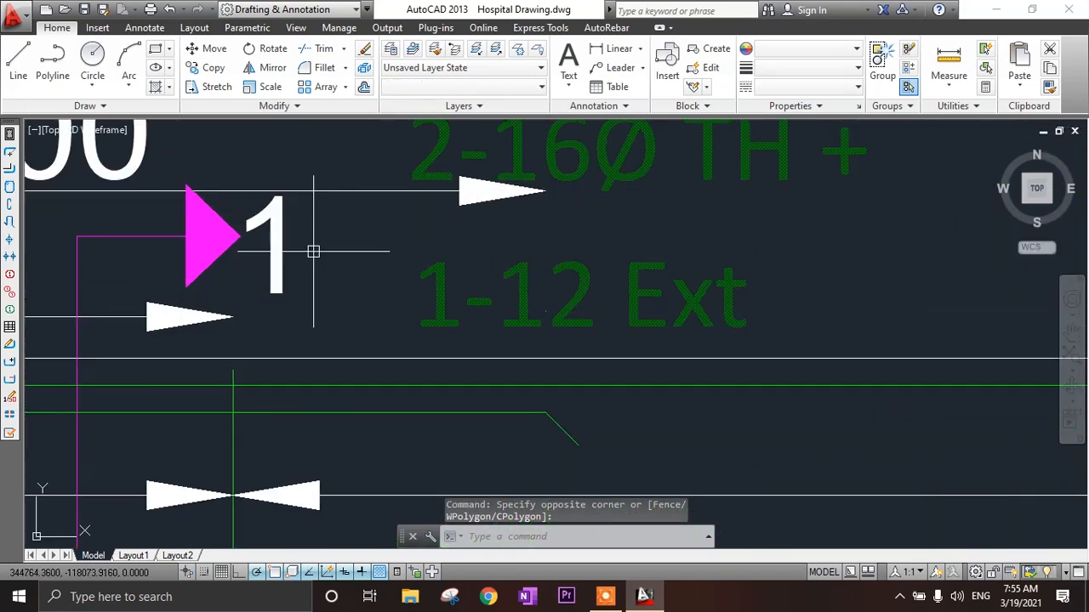
{"action": "left_click", "coordinate": [316, 251]}
{"action": "left_click", "coordinate": [60, 262]}
{"action": "scroll", "coordinate": [296, 277], "scroll_direction": "down", "scroll_amount": 4}
{"action": "middle_click_drag", "start_coordinate": [296, 277], "coordinate": [371, 222]}
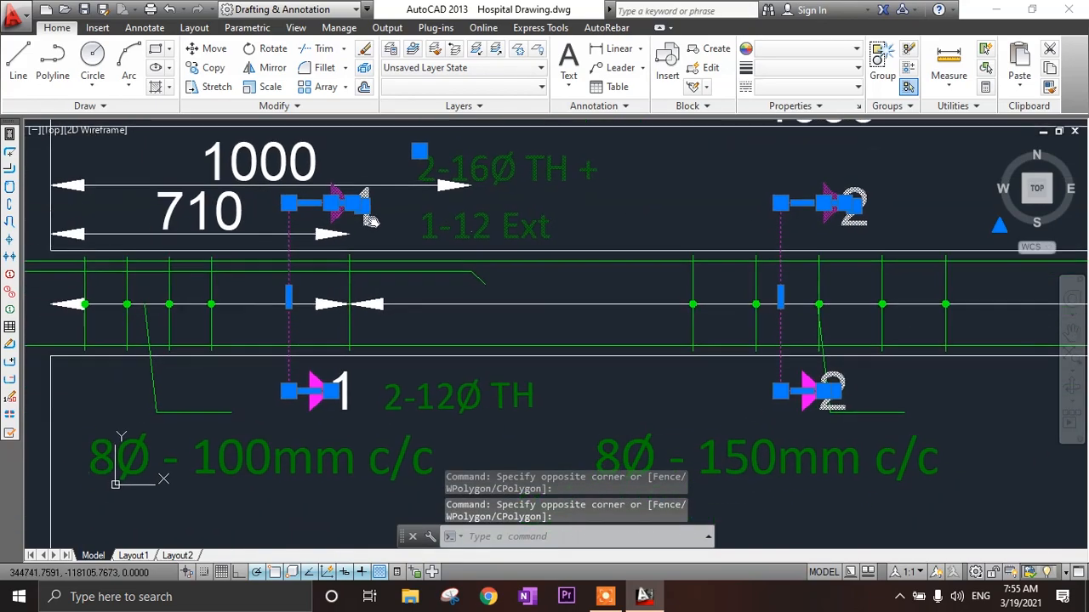
- Add the lower number 1, the 2-12Ø TH label and the 710 dimension near the end column to the selection
{"action": "scroll", "coordinate": [385, 395], "scroll_direction": "up", "scroll_amount": 2}
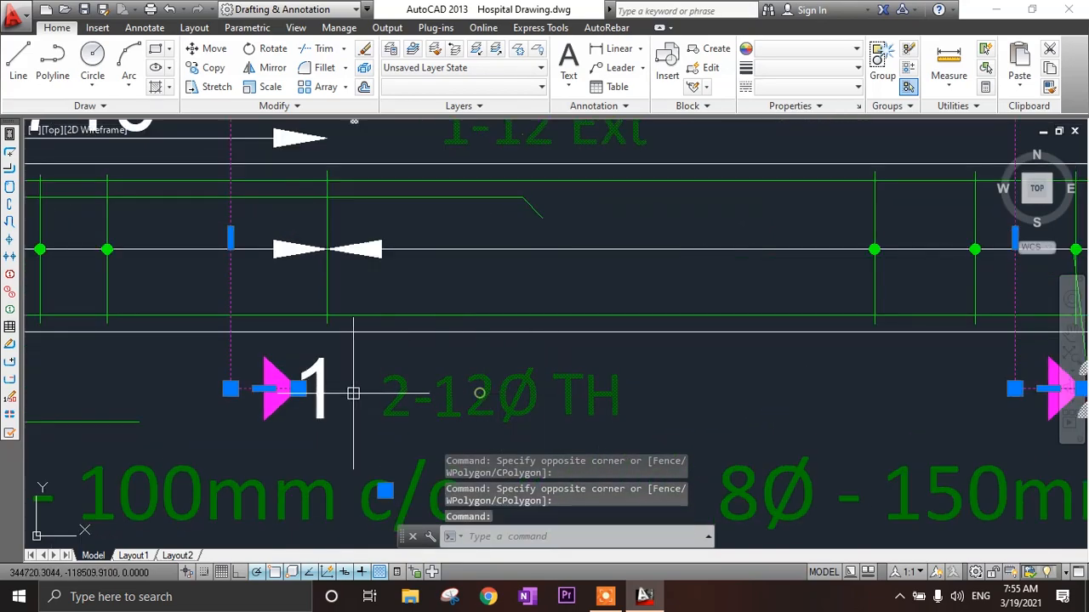
{"action": "scroll", "coordinate": [379, 392], "scroll_direction": "down", "scroll_amount": 3}
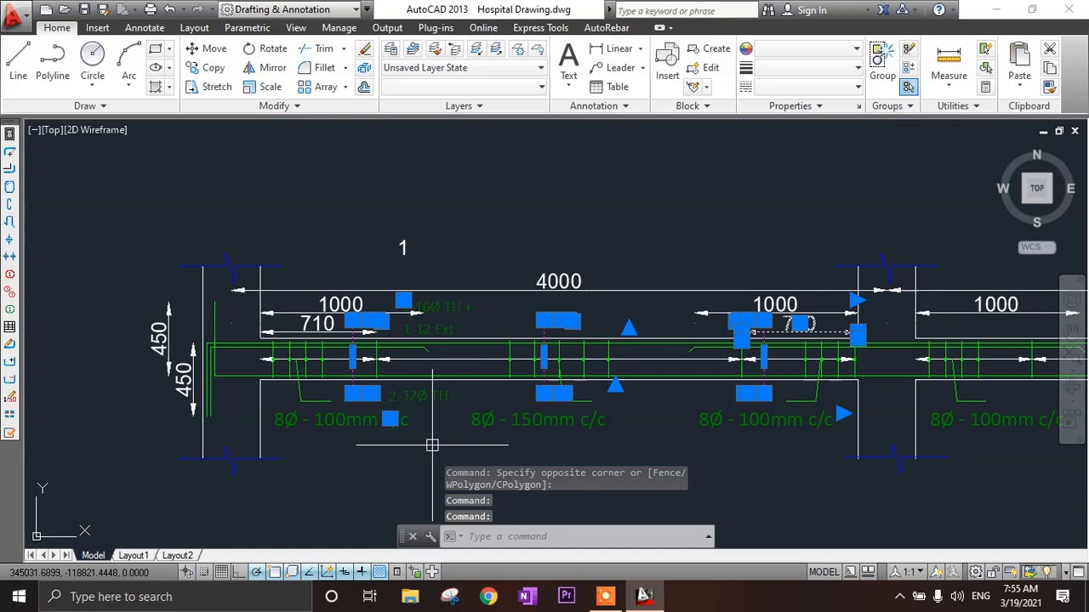
{"action": "scroll", "coordinate": [408, 443], "scroll_direction": "down", "scroll_amount": 2}
{"action": "scroll", "coordinate": [388, 447], "scroll_direction": "up", "scroll_amount": 4}
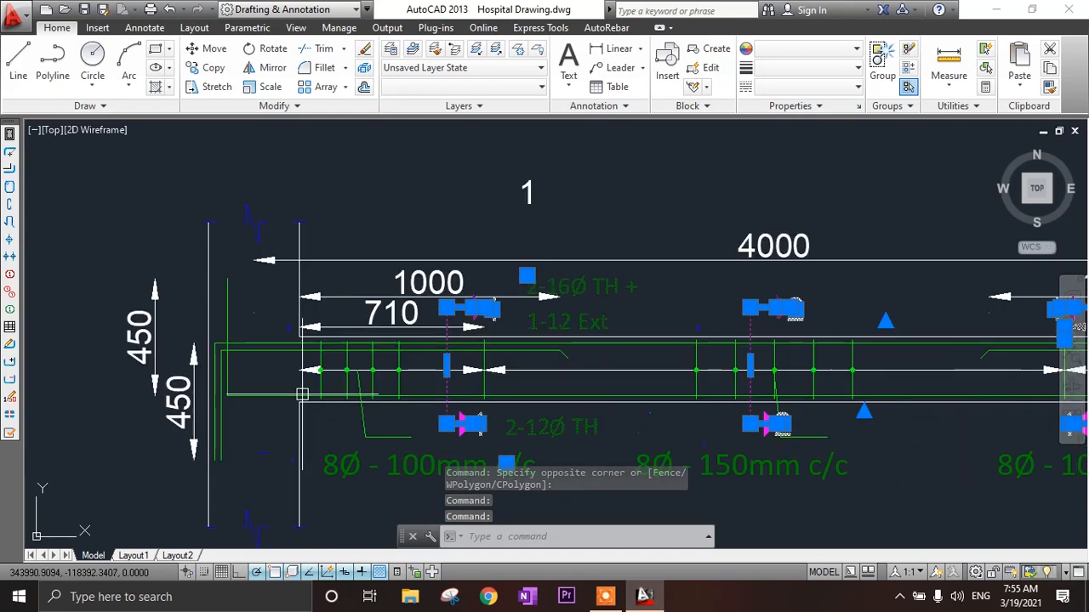
{"action": "scroll", "coordinate": [377, 323], "scroll_direction": "down", "scroll_amount": 2}
{"action": "scroll", "coordinate": [839, 352], "scroll_direction": "up", "scroll_amount": 2}
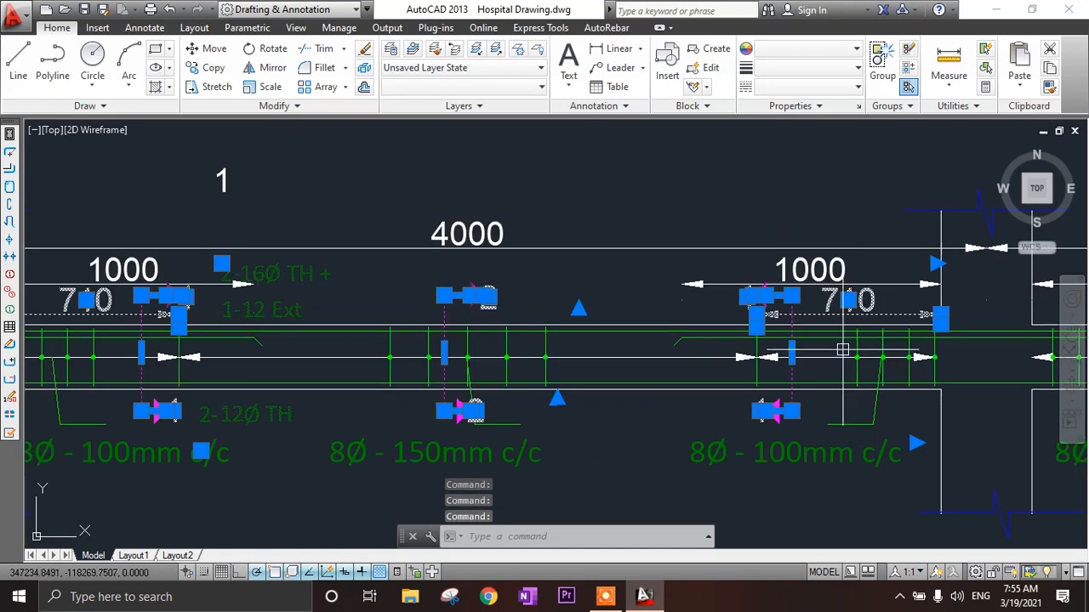
{"action": "scroll", "coordinate": [800, 344], "scroll_direction": "down", "scroll_amount": 2}
{"action": "scroll", "coordinate": [435, 415], "scroll_direction": "down", "scroll_amount": 2}
{"action": "middle_click_drag", "start_coordinate": [432, 413], "coordinate": [181, 374]}
- Copy the selected section markers, bar labels and 710 dimensions from the first span's bottom corner to the matching corner of the second span
{"action": "type", "text": "o"}
{"action": "key", "text": "Return"}
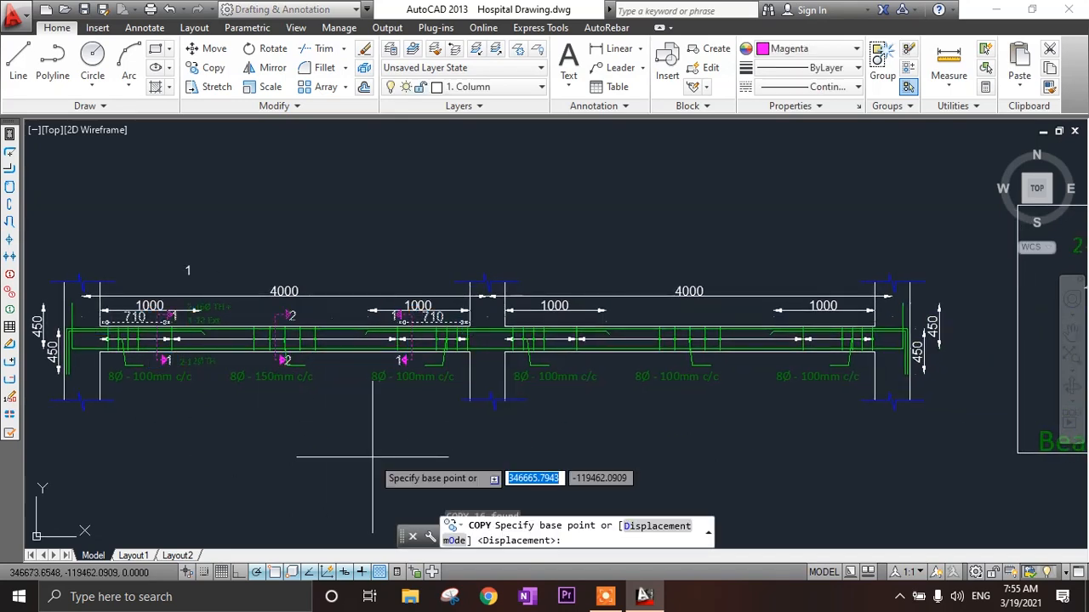
{"action": "scroll", "coordinate": [374, 443], "scroll_direction": "up", "scroll_amount": 5}
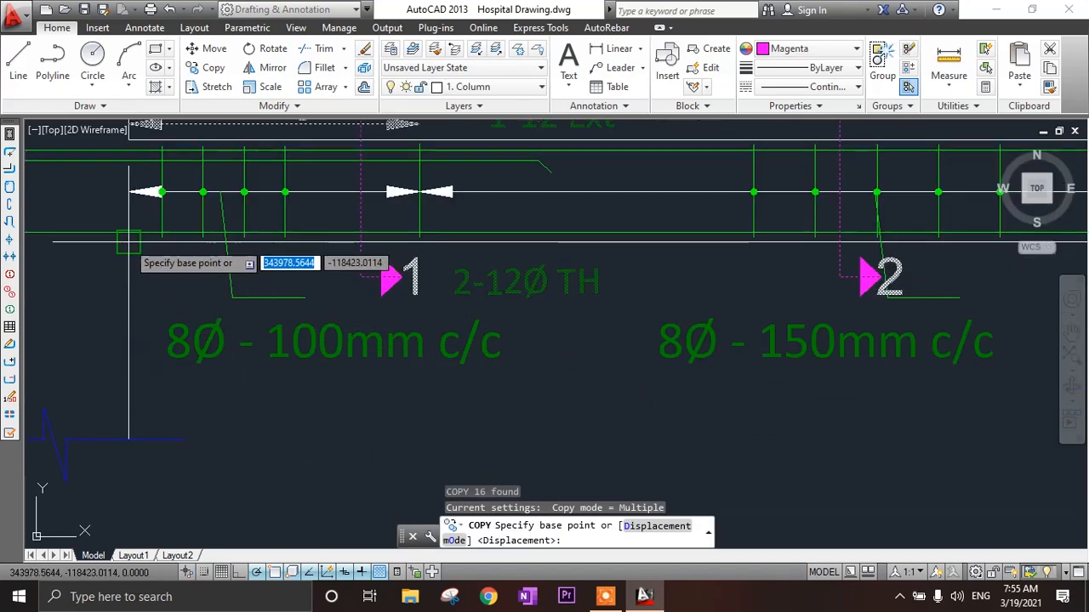
{"action": "left_click", "coordinate": [159, 272]}
{"action": "scroll", "coordinate": [160, 272], "scroll_direction": "down", "scroll_amount": 5}
{"action": "middle_click_drag", "start_coordinate": [731, 269], "coordinate": [554, 276]}
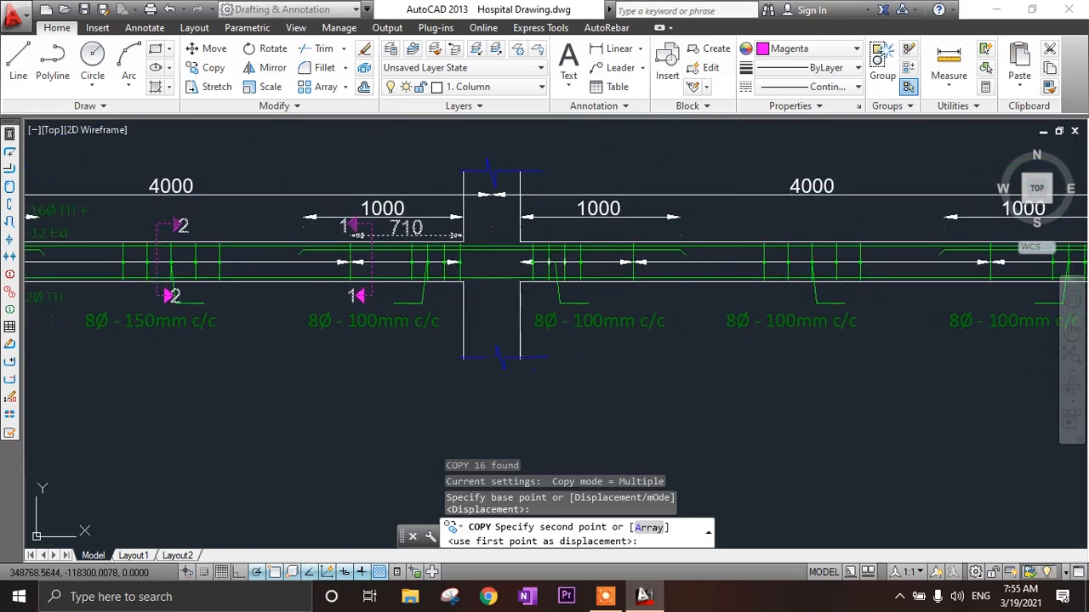
{"action": "scroll", "coordinate": [551, 278], "scroll_direction": "up", "scroll_amount": 4}
{"action": "left_click", "coordinate": [461, 292]}
{"action": "scroll", "coordinate": [461, 291], "scroll_direction": "down", "scroll_amount": 4}
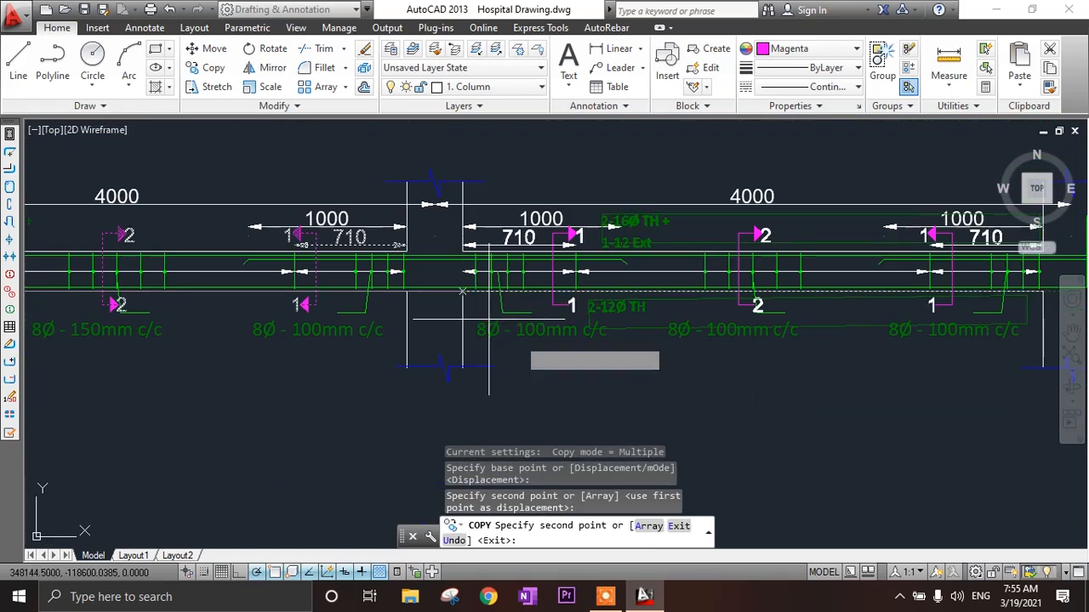
{"action": "key", "text": "Escape"}
- Copy the 2-16Ø TH + 1-12 Ext label to beside the upper end of the first span's 2-2 marker
{"action": "scroll", "coordinate": [634, 332], "scroll_direction": "down", "scroll_amount": 5}
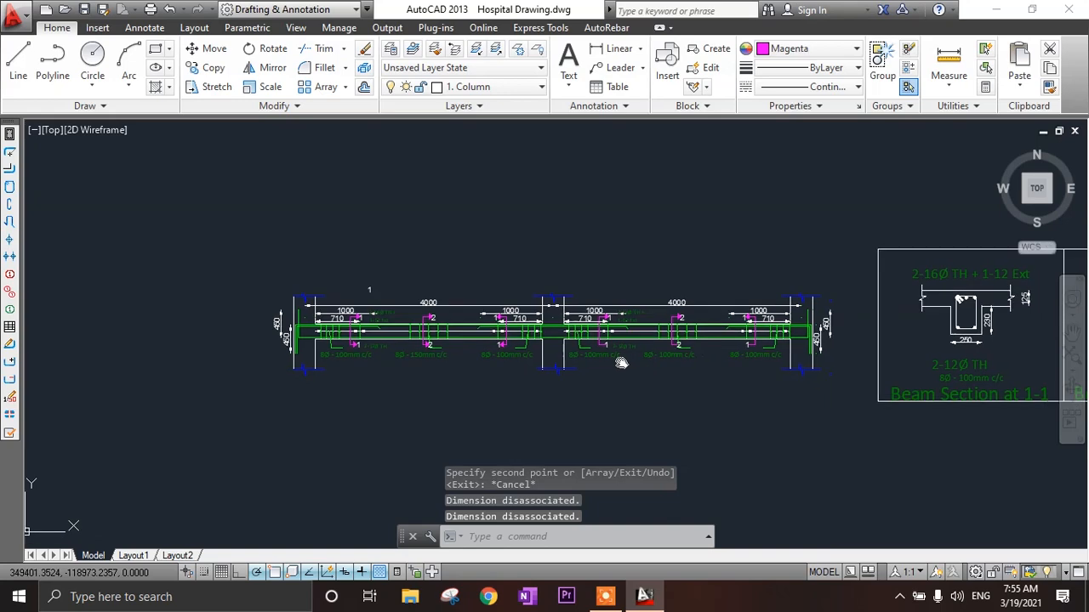
{"action": "mouse_move", "coordinate": [576, 353]}
{"action": "middle_mouse_down"}
{"action": "mouse_move", "coordinate": [414, 360]}
{"action": "mouse_move", "coordinate": [724, 394]}
{"action": "middle_mouse_up"}
{"action": "scroll", "coordinate": [509, 360], "scroll_direction": "up", "scroll_amount": 4}
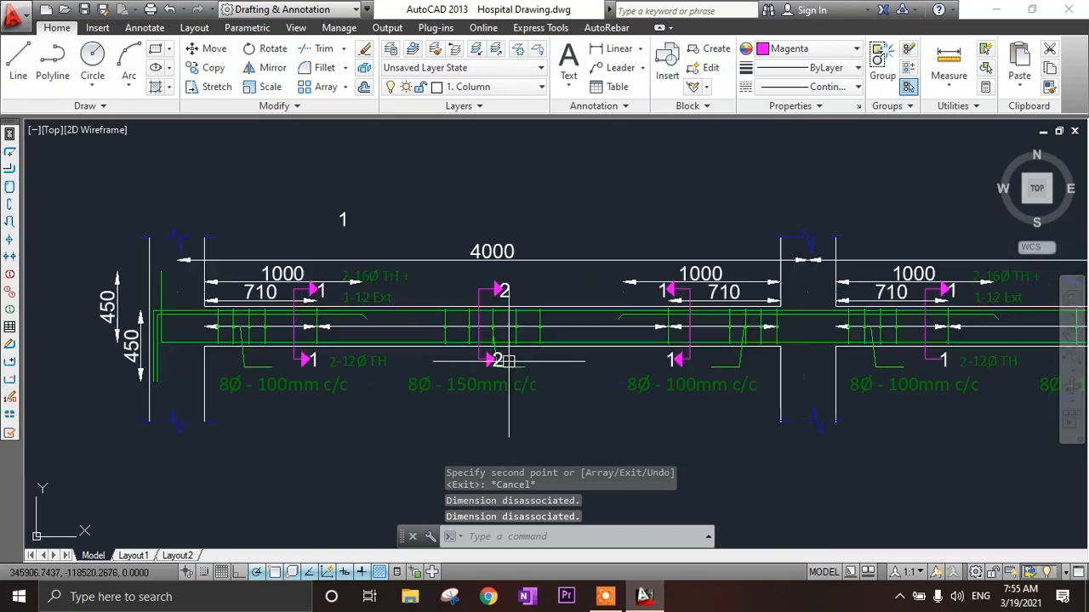
{"action": "scroll", "coordinate": [428, 340], "scroll_direction": "up", "scroll_amount": 2}
{"action": "left_click", "coordinate": [396, 289]}
{"action": "type", "text": "co"}
{"action": "key", "text": "space"}
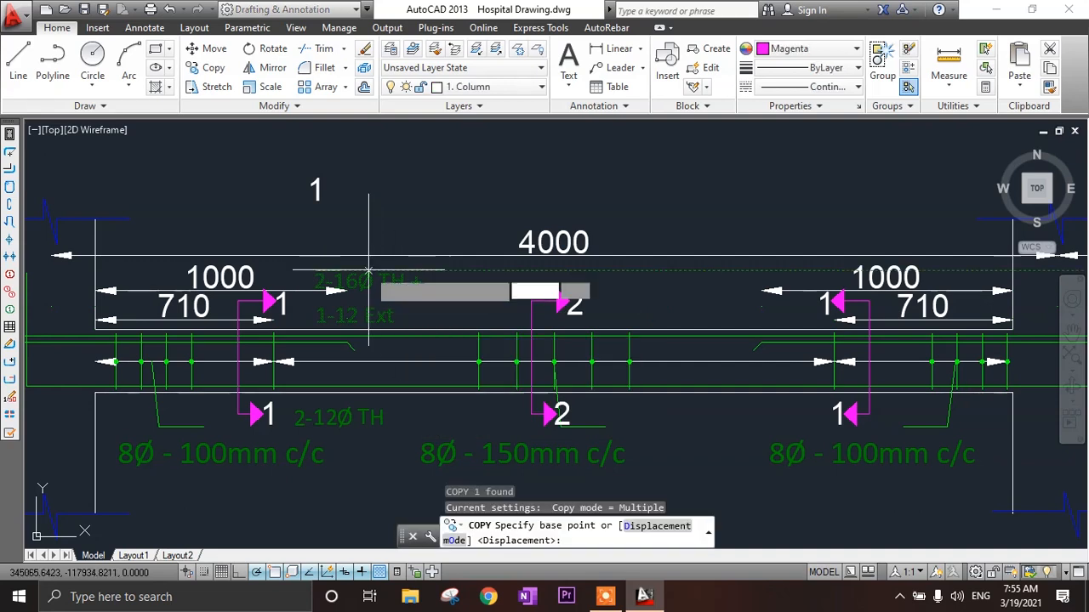
{"action": "left_click", "coordinate": [368, 271]}
{"action": "scroll", "coordinate": [585, 285], "scroll_direction": "up", "scroll_amount": 3}
{"action": "left_click", "coordinate": [588, 285]}
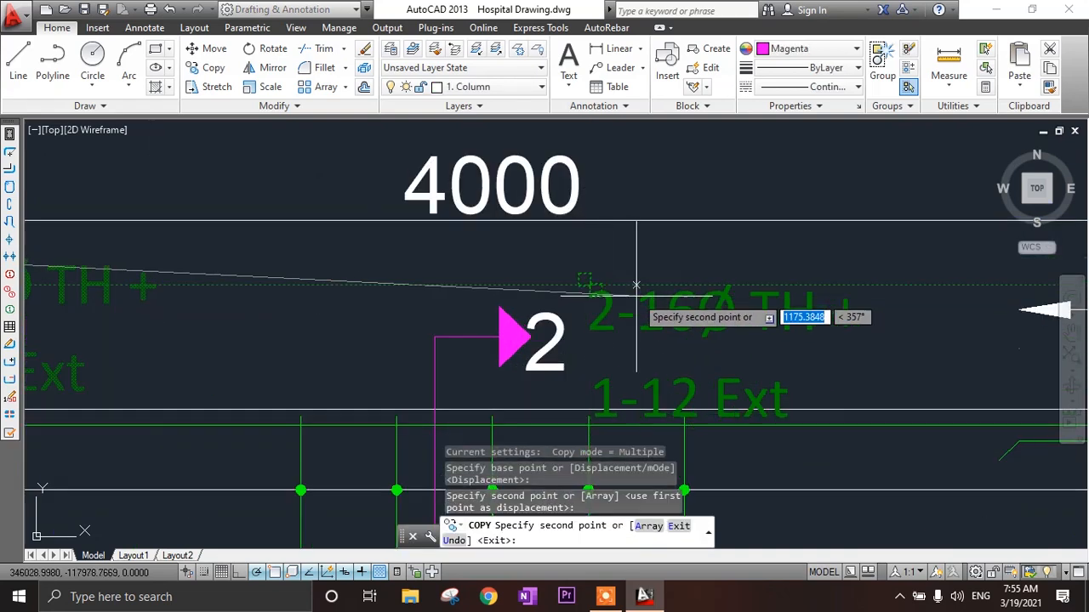
{"action": "key", "text": "Escape"}
- Change the copied label beside the 2-2 marker to read only 2-16Ø TH
{"action": "double_click", "coordinate": [697, 316]}
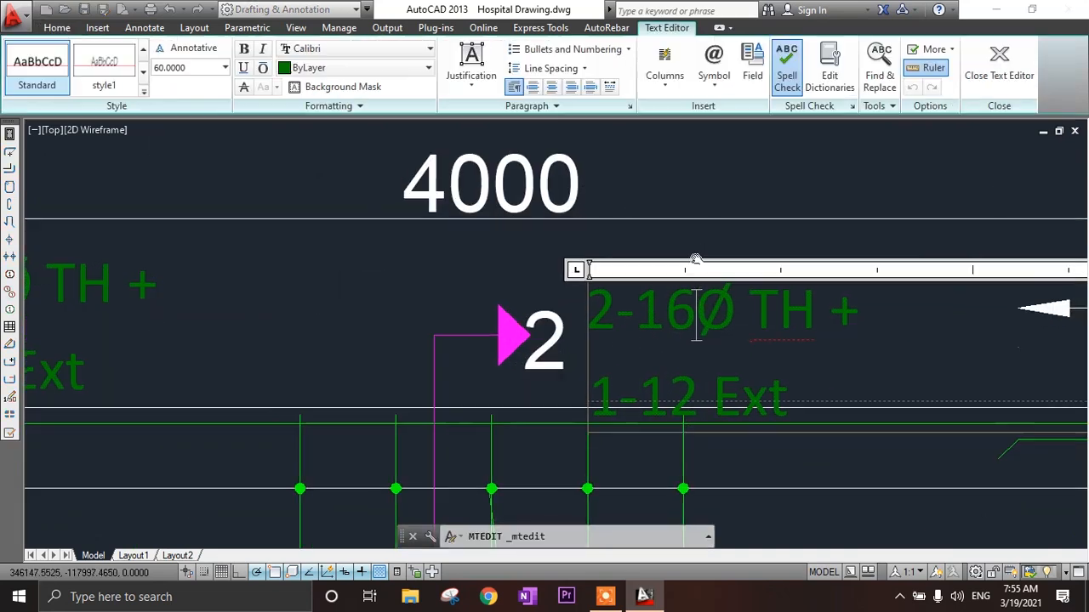
{"action": "left_click_drag", "start_coordinate": [763, 291], "coordinate": [582, 316]}
{"action": "key", "text": "BackSpace"}
{"action": "key", "text": "BackSpace"}
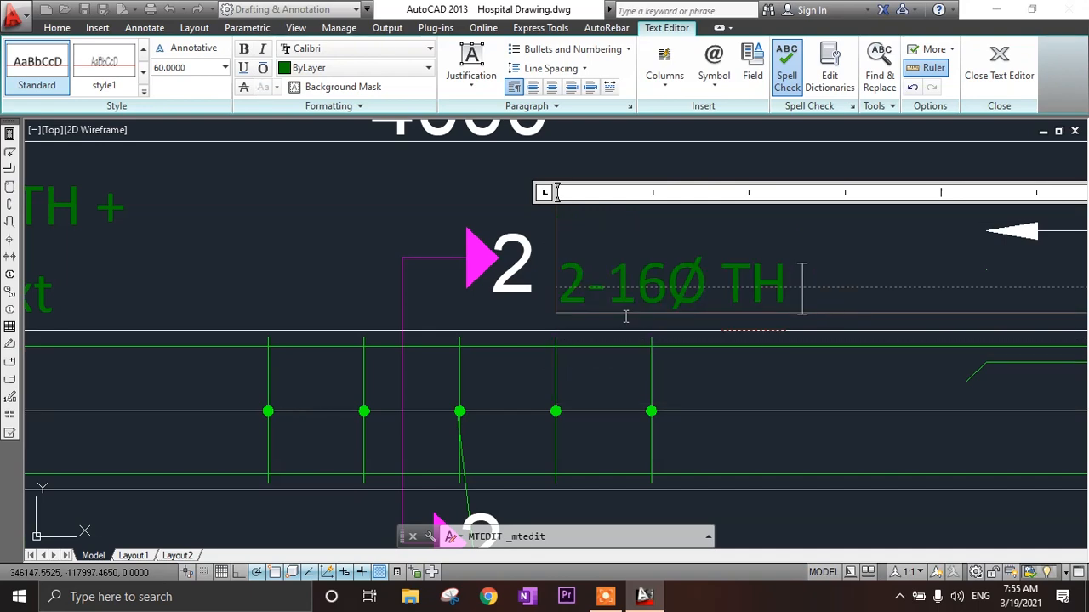
{"action": "left_click", "coordinate": [528, 198]}
{"action": "scroll", "coordinate": [595, 255], "scroll_direction": "down", "scroll_amount": 3}
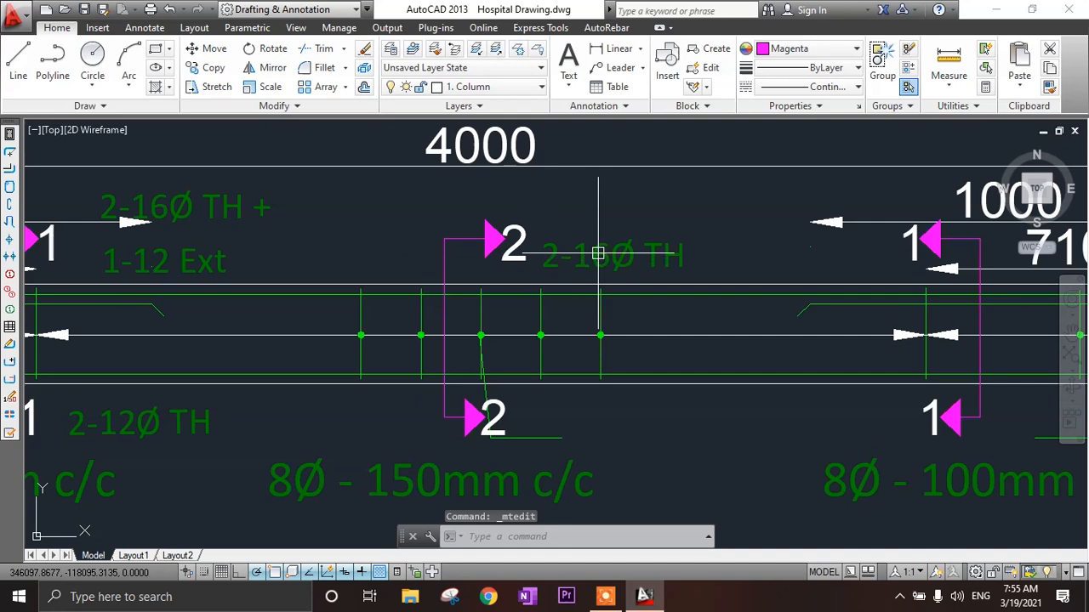
- Move the 2-16Ø TH label slightly up, level with the upper number 2
{"action": "left_click", "coordinate": [596, 255]}
{"action": "left_click", "coordinate": [541, 206]}
{"action": "left_click", "coordinate": [541, 188]}
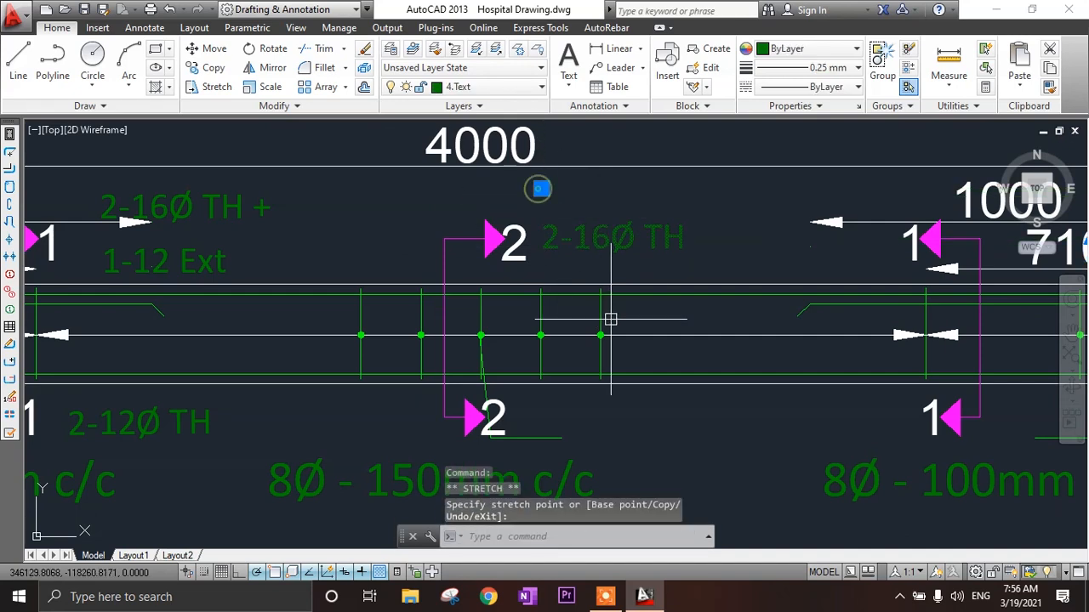
- Copy the 2-12Ø TH label horizontally to beside the lower end of the first span's 2-2 marker
{"action": "middle_click_drag", "start_coordinate": [605, 319], "coordinate": [605, 267]}
{"action": "middle_click_drag", "start_coordinate": [561, 383], "coordinate": [629, 348]}
{"action": "left_click", "coordinate": [236, 335]}
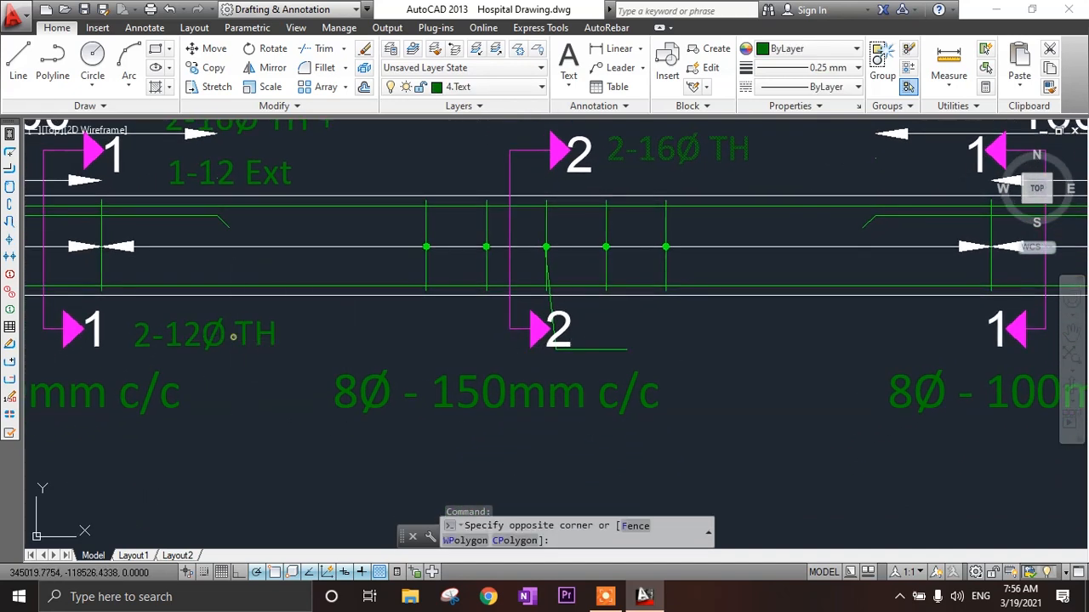
{"action": "left_click", "coordinate": [190, 346]}
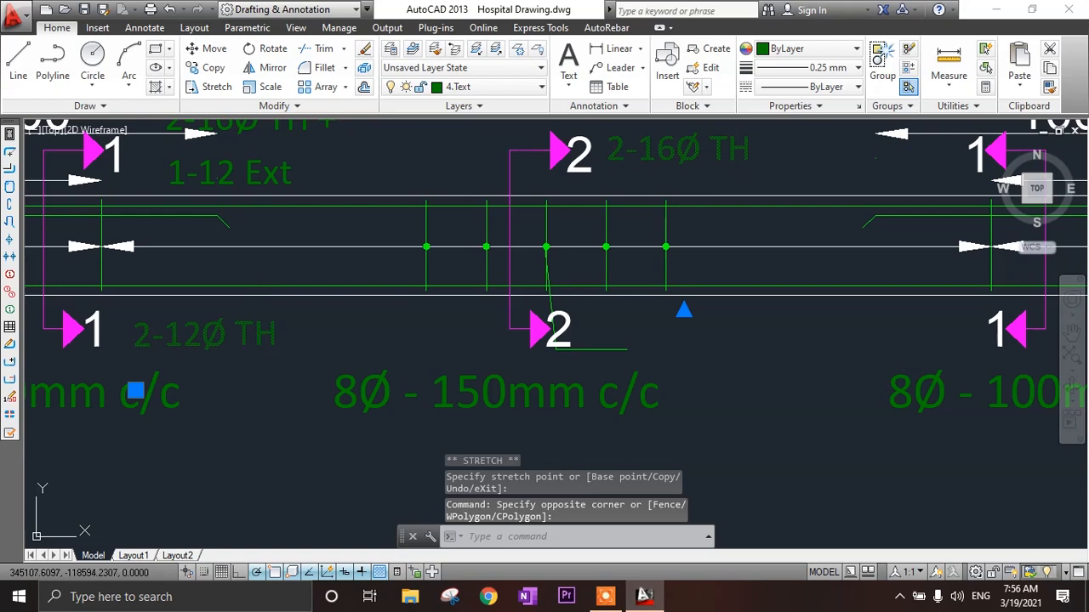
{"action": "type", "text": "co"}
{"action": "key", "text": "Return"}
{"action": "left_click", "coordinate": [197, 321]}
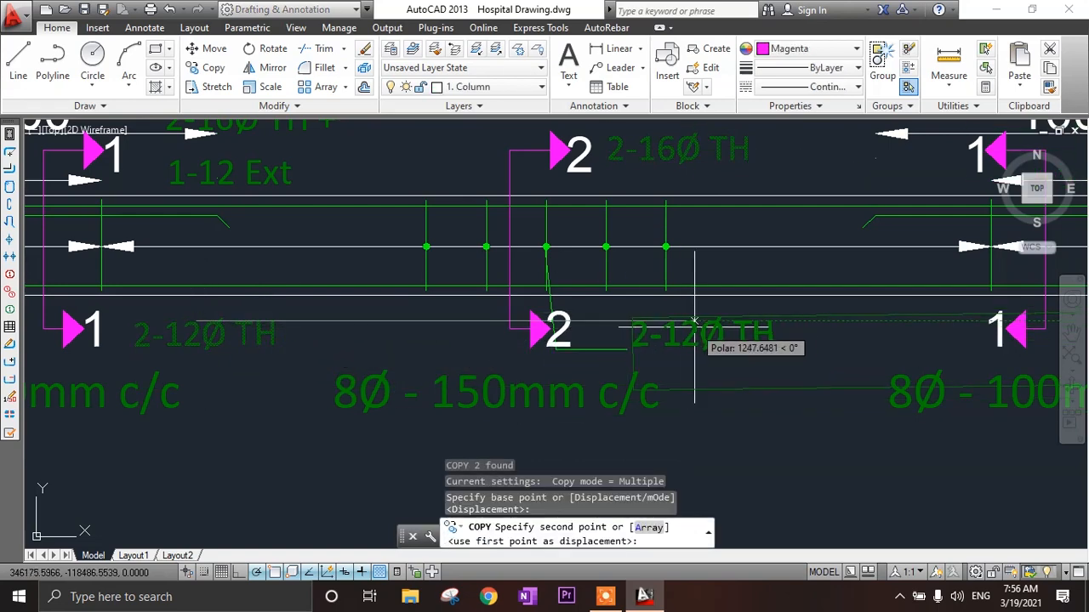
{"action": "left_click", "coordinate": [680, 322]}
{"action": "key", "text": "Escape"}
- Copy the 2-16Ø TH and 2-12Ø TH labels from the first span's 2-2 marker to the second span's 2-2 marker
{"action": "scroll", "coordinate": [703, 372], "scroll_direction": "down", "scroll_amount": 4}
{"action": "middle_click_drag", "start_coordinate": [708, 383], "coordinate": [633, 282]}
{"action": "scroll", "coordinate": [640, 313], "scroll_direction": "up", "scroll_amount": 4}
{"action": "left_click", "coordinate": [631, 255]}
{"action": "left_click", "coordinate": [631, 320]}
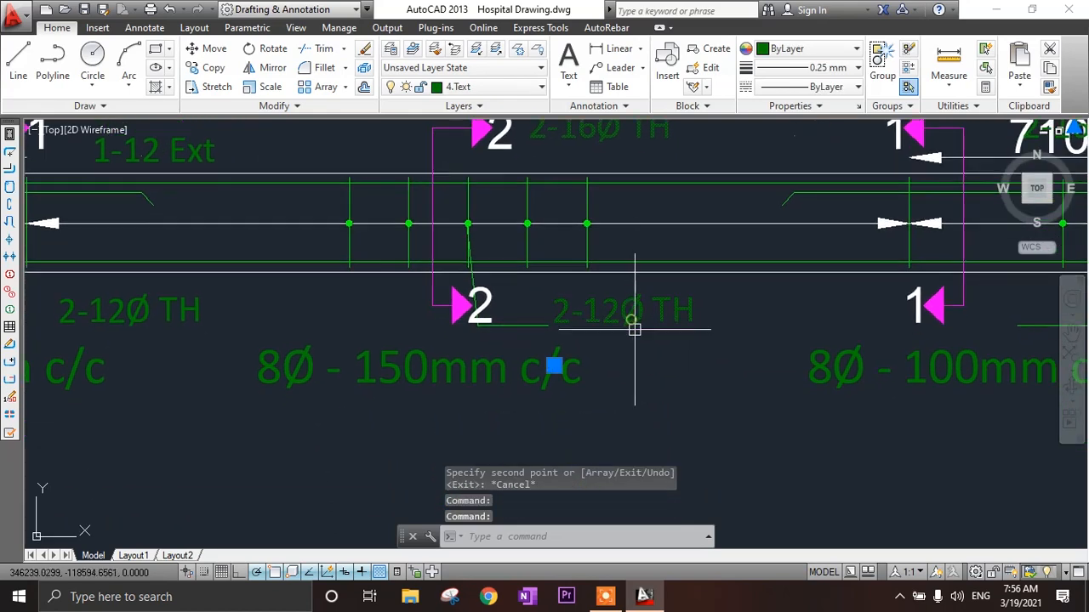
{"action": "key", "text": "Return"}
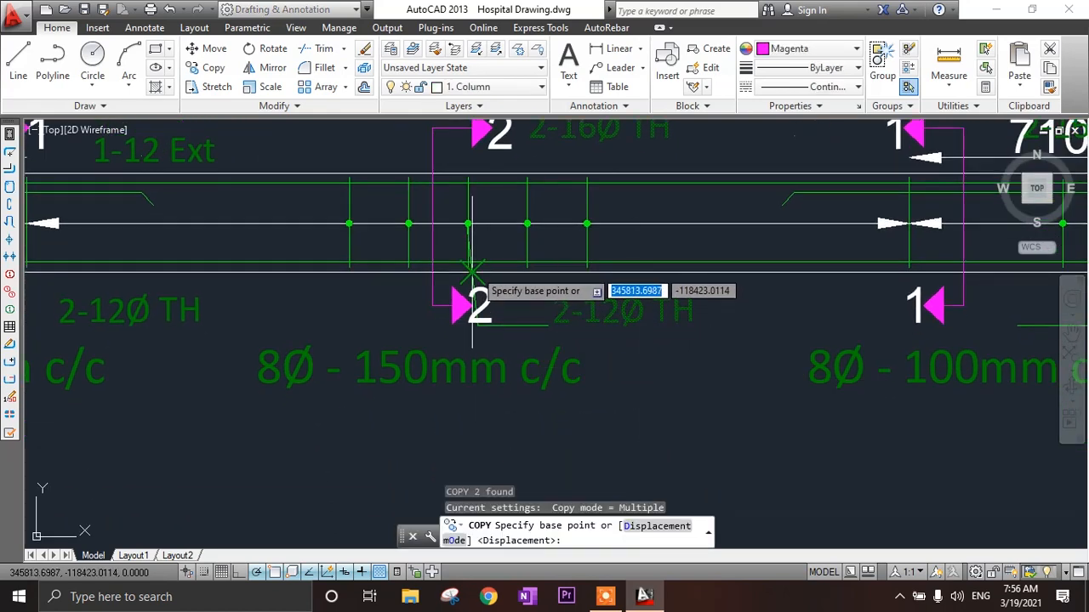
{"action": "left_click", "coordinate": [466, 304]}
{"action": "scroll", "coordinate": [466, 305], "scroll_direction": "down", "scroll_amount": 5}
{"action": "scroll", "coordinate": [830, 324], "scroll_direction": "up", "scroll_amount": 5}
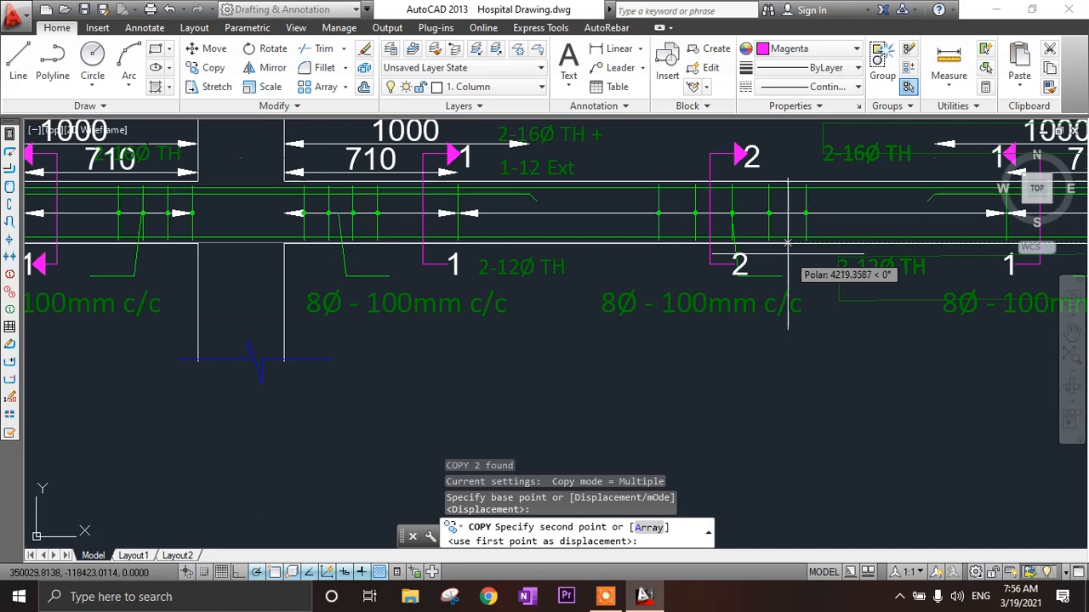
{"action": "left_click", "coordinate": [734, 243]}
{"action": "key", "text": "Escape"}
- Delete the stray 2-16Ø TH label overlapping the 710 dimension beside the middle column
{"action": "scroll", "coordinate": [812, 371], "scroll_direction": "down", "scroll_amount": 2}
{"action": "middle_click_drag", "start_coordinate": [819, 379], "coordinate": [886, 400]}
{"action": "scroll", "coordinate": [483, 288], "scroll_direction": "up", "scroll_amount": 6}
{"action": "left_click", "coordinate": [503, 190]}
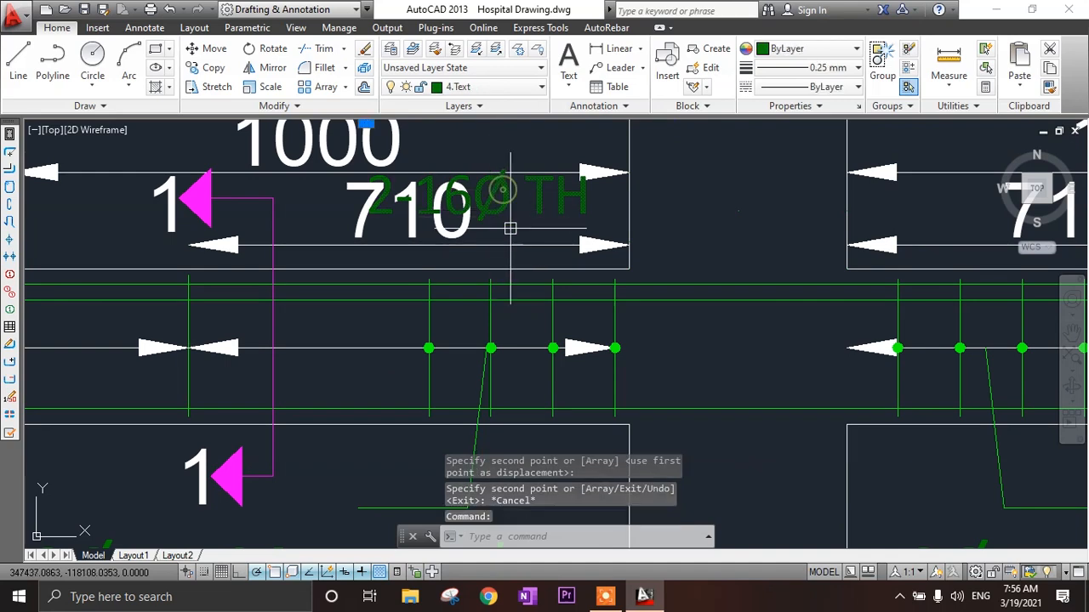
{"action": "scroll", "coordinate": [559, 255], "scroll_direction": "down", "scroll_amount": 2}
{"action": "key", "text": "Delete"}
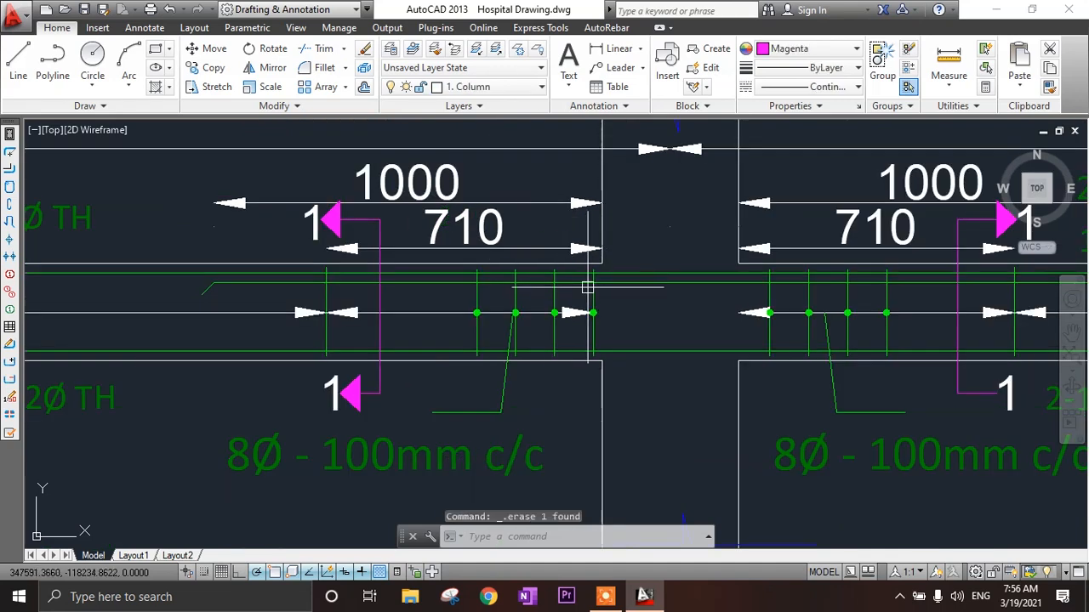
- Copy the 2-16Ø TH + 1-12 Ext and 2-12Ø TH labels to the 1-1 marker near the middle column in the first span
{"action": "scroll", "coordinate": [588, 287], "scroll_direction": "down", "scroll_amount": 2}
{"action": "mouse_move", "coordinate": [587, 288]}
{"action": "middle_mouse_down"}
{"action": "mouse_move", "coordinate": [471, 284]}
{"action": "mouse_move", "coordinate": [501, 293]}
{"action": "mouse_move", "coordinate": [588, 272]}
{"action": "middle_mouse_up"}
{"action": "middle_click_drag", "start_coordinate": [471, 247], "coordinate": [491, 247]}
{"action": "middle_click_drag", "start_coordinate": [488, 244], "coordinate": [625, 253]}
{"action": "middle_click_drag", "start_coordinate": [474, 248], "coordinate": [523, 240]}
{"action": "left_click", "coordinate": [272, 214]}
{"action": "left_click", "coordinate": [271, 348]}
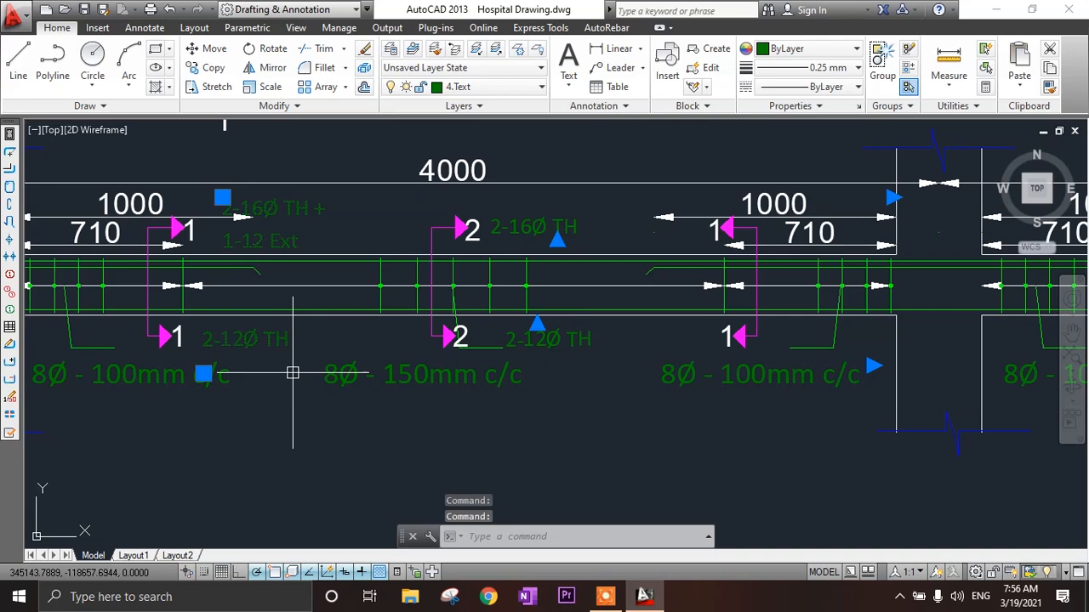
{"action": "type", "text": "co"}
{"action": "key", "text": "Return"}
{"action": "left_click", "coordinate": [222, 198]}
{"action": "scroll", "coordinate": [621, 230], "scroll_direction": "up", "scroll_amount": 4}
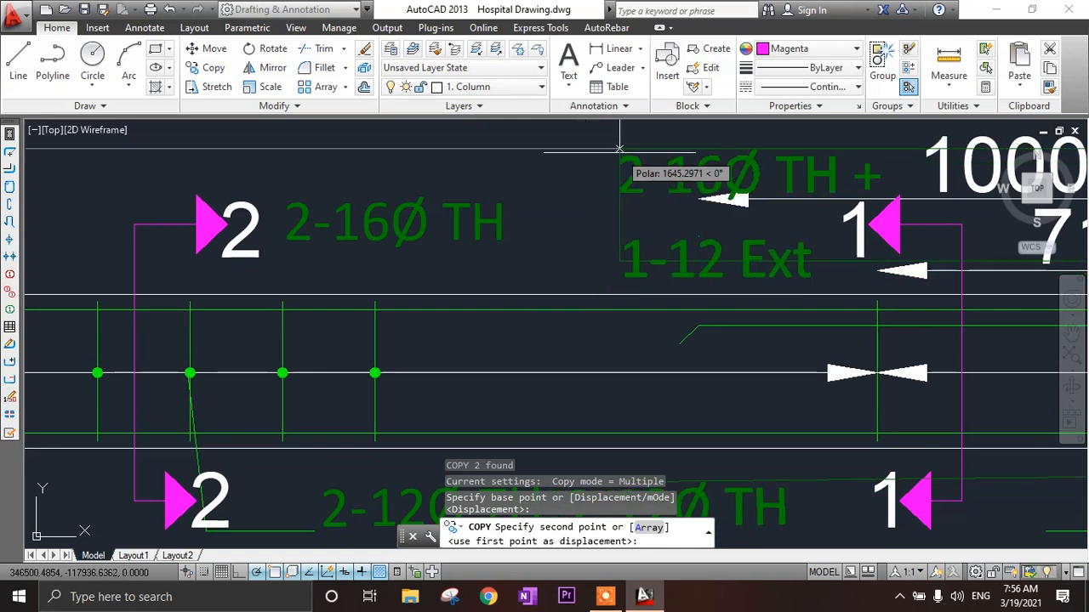
{"action": "scroll", "coordinate": [629, 146], "scroll_direction": "down", "scroll_amount": 3}
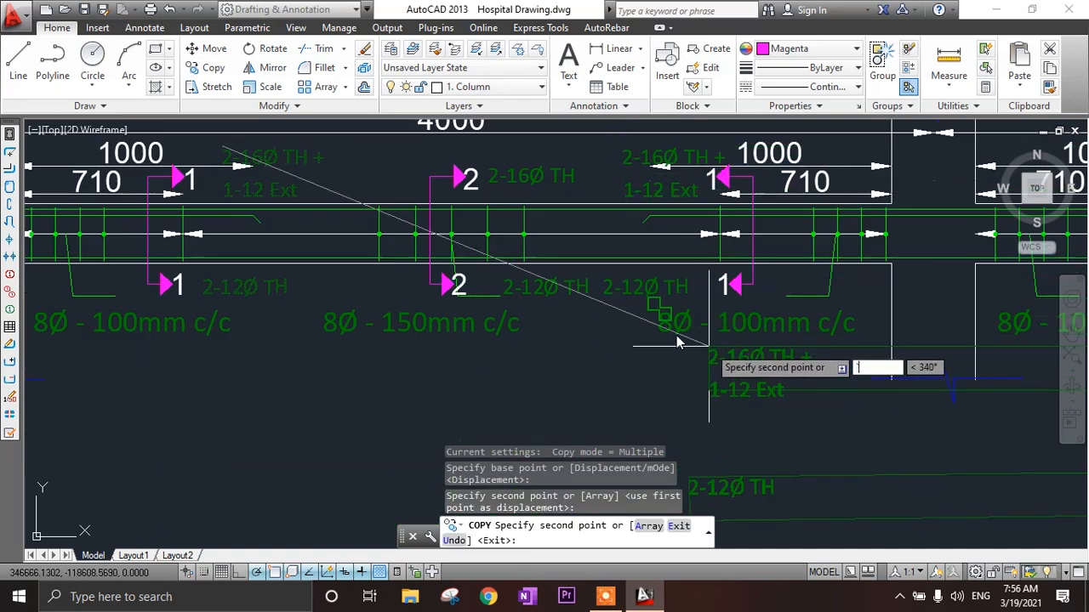
{"action": "key", "text": "Escape"}
- Move the 2-12Ø TH label horizontally to sit beside the lower end of the first span's 1-1 marker near the middle column
{"action": "scroll", "coordinate": [654, 366], "scroll_direction": "up", "scroll_amount": 3}
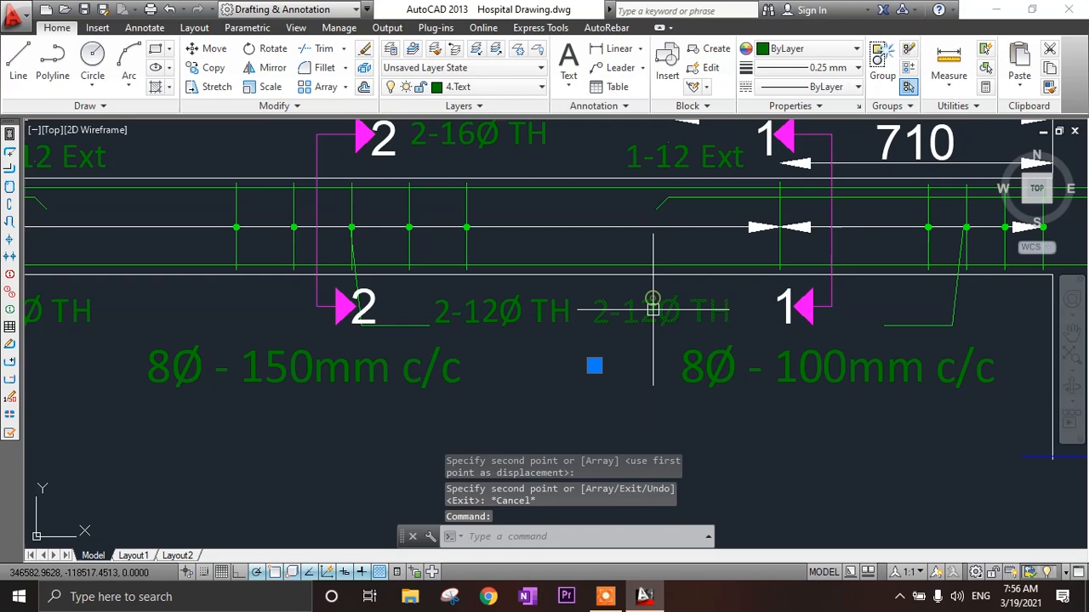
{"action": "left_click", "coordinate": [593, 365]}
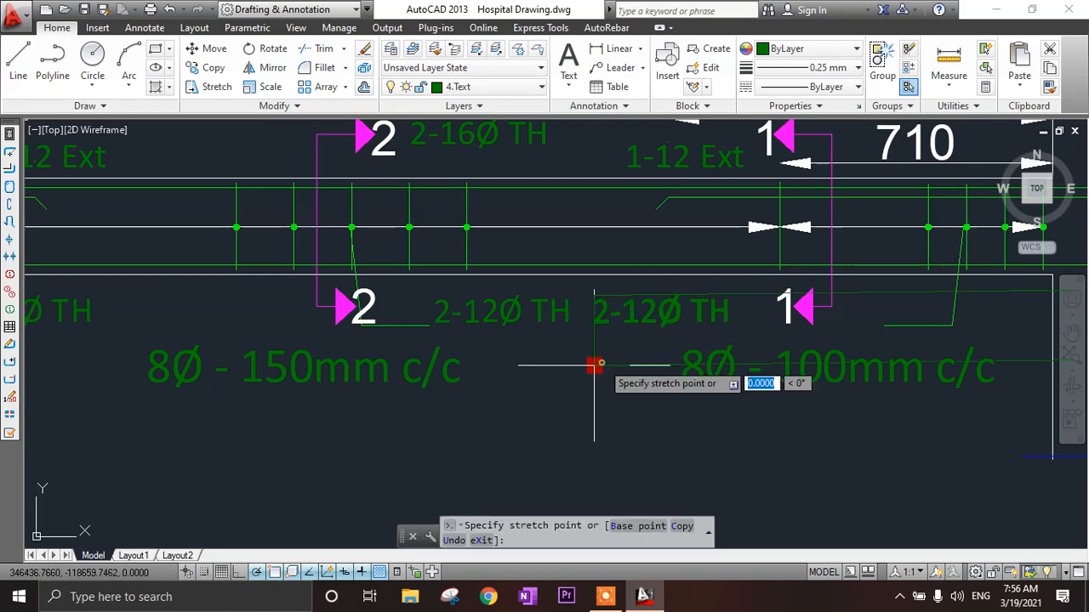
{"action": "left_click", "coordinate": [638, 363]}
{"action": "left_click", "coordinate": [638, 364]}
{"action": "key", "text": "Escape"}
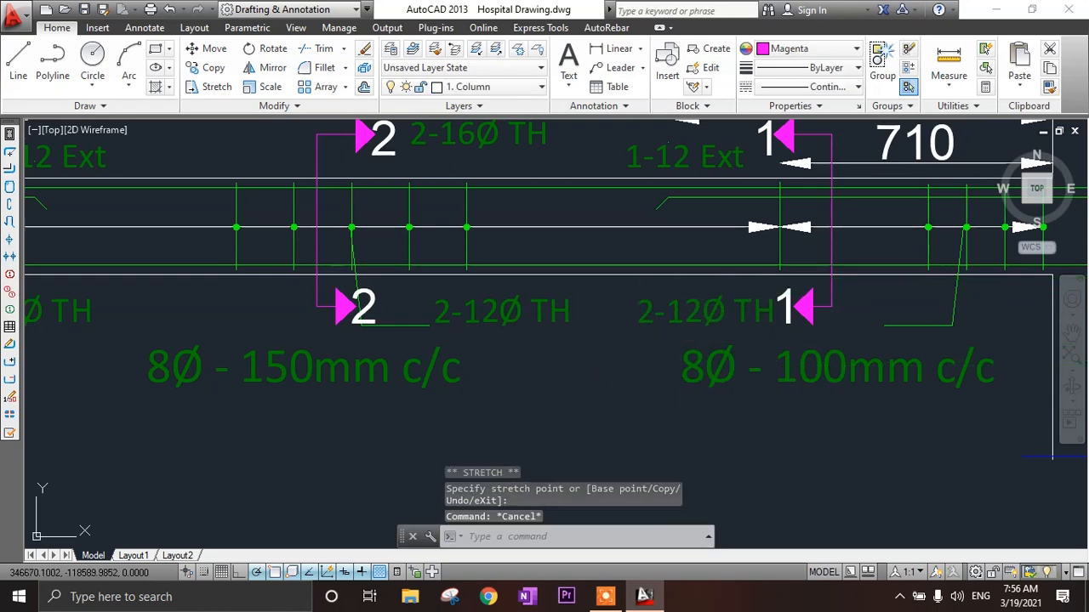
- Copy the 2-16Ø TH + 1-12 Ext and 2-12Ø TH labels from the first span's middle-column 1-1 marker to the second span's outer 1-1 marker
{"action": "middle_click_drag", "start_coordinate": [680, 339], "coordinate": [649, 397]}
{"action": "scroll", "coordinate": [660, 333], "scroll_direction": "down", "scroll_amount": 3}
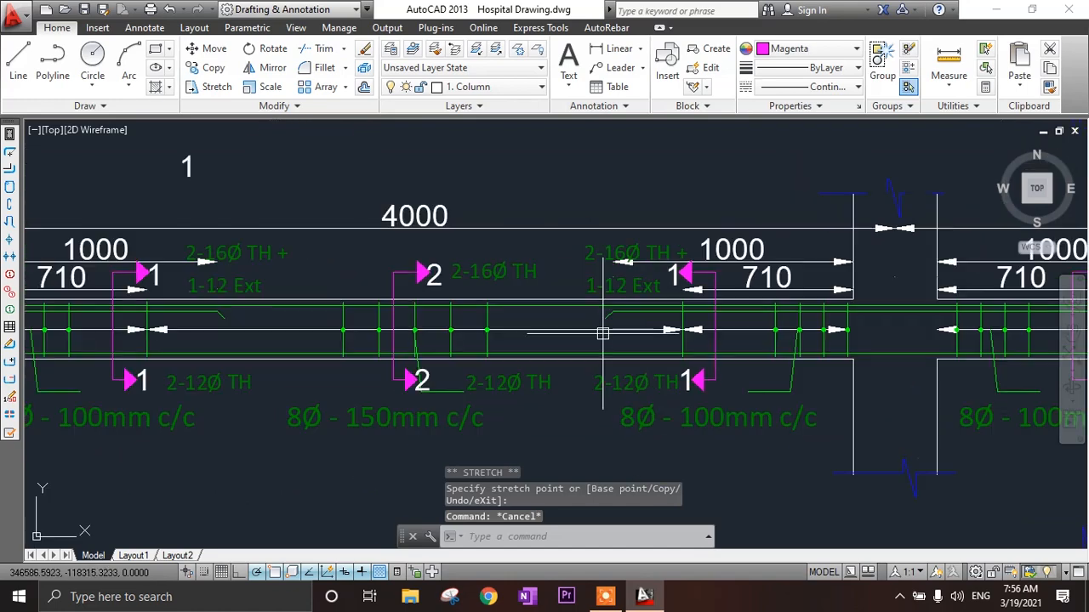
{"action": "left_click", "coordinate": [621, 288]}
{"action": "middle_click_drag", "start_coordinate": [644, 382], "coordinate": [566, 355]}
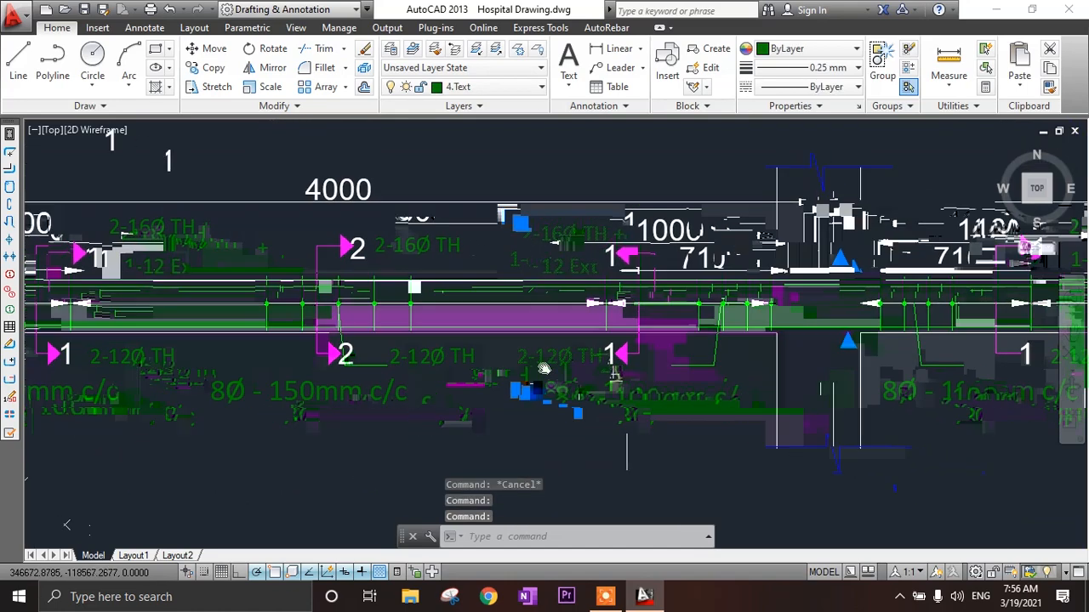
{"action": "type", "text": "c"}
{"action": "key", "text": "Return"}
{"action": "left_click", "coordinate": [545, 351]}
{"action": "scroll", "coordinate": [542, 355], "scroll_direction": "down", "scroll_amount": 4}
{"action": "middle_click_drag", "start_coordinate": [687, 356], "coordinate": [377, 351]}
{"action": "scroll", "coordinate": [557, 353], "scroll_direction": "up", "scroll_amount": 4}
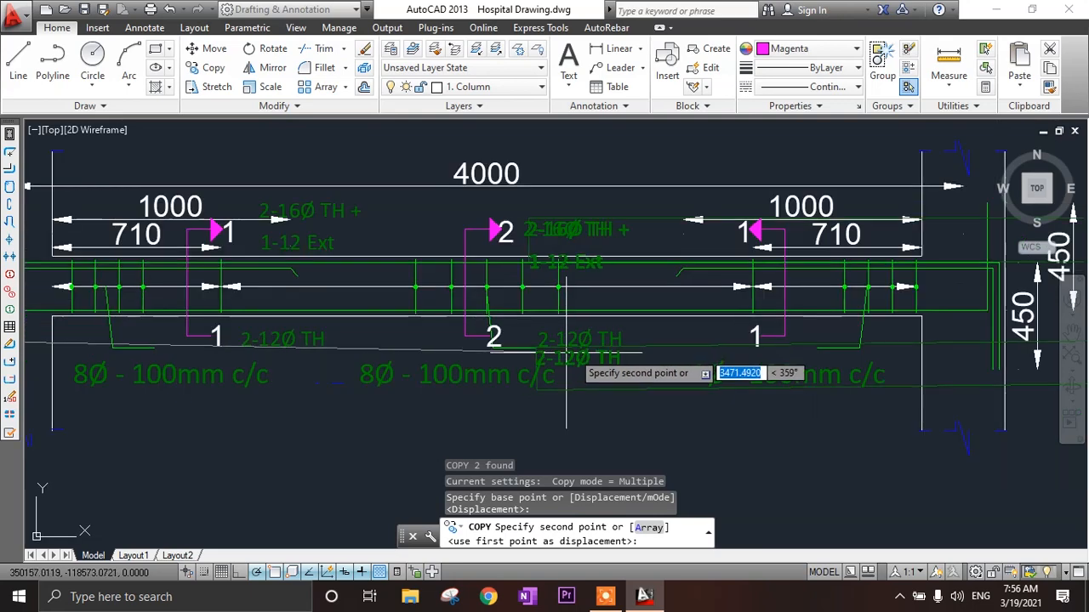
{"action": "left_click", "coordinate": [689, 332]}
{"action": "key", "text": "Escape"}
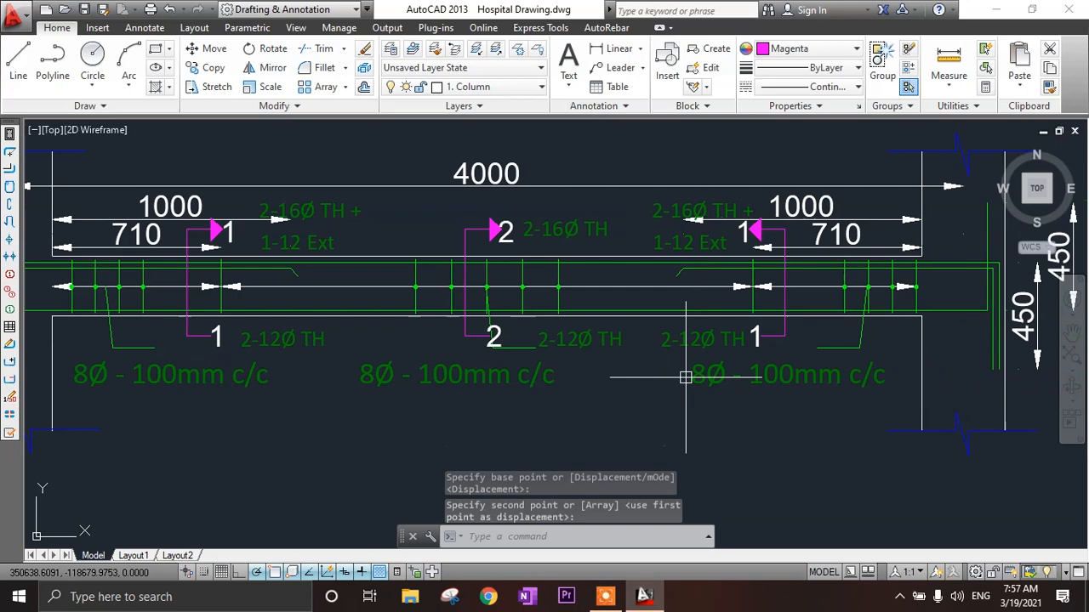
- Examine the first span's outer end for its anchorage dimensions, 1-1 marker, stirrup spacing and main-bar labels
{"action": "scroll", "coordinate": [641, 379], "scroll_direction": "down", "scroll_amount": 4}
{"action": "scroll", "coordinate": [855, 345], "scroll_direction": "up", "scroll_amount": 2}
{"action": "scroll", "coordinate": [583, 359], "scroll_direction": "down", "scroll_amount": 2}
{"action": "scroll", "coordinate": [415, 332], "scroll_direction": "up", "scroll_amount": 4}
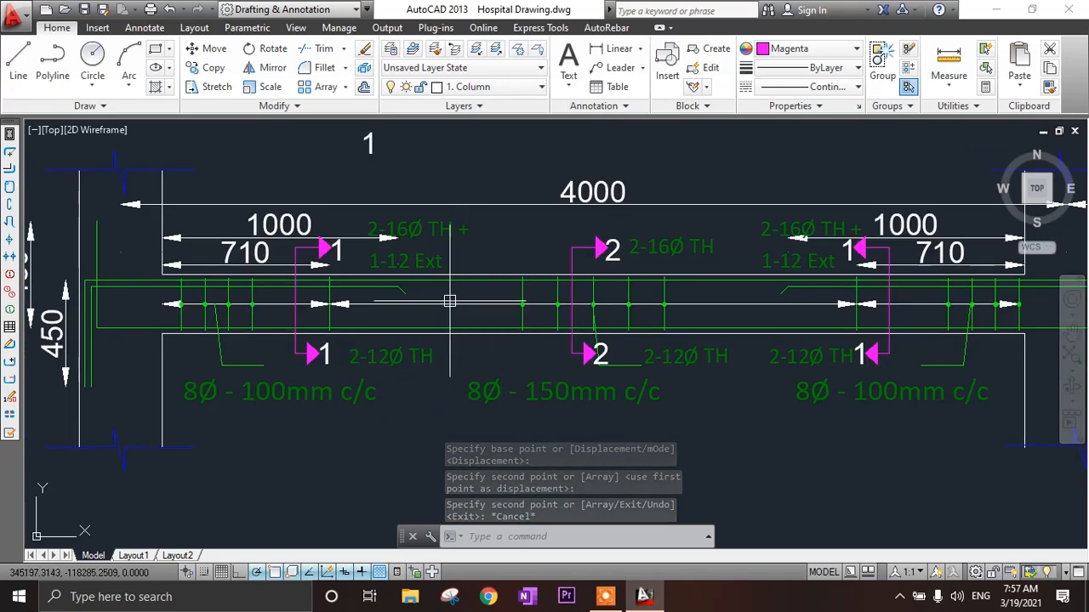
{"action": "middle_click_drag", "start_coordinate": [443, 307], "coordinate": [450, 263]}
{"action": "scroll", "coordinate": [396, 349], "scroll_direction": "down", "scroll_amount": 1}
{"action": "scroll", "coordinate": [420, 341], "scroll_direction": "up", "scroll_amount": 4}
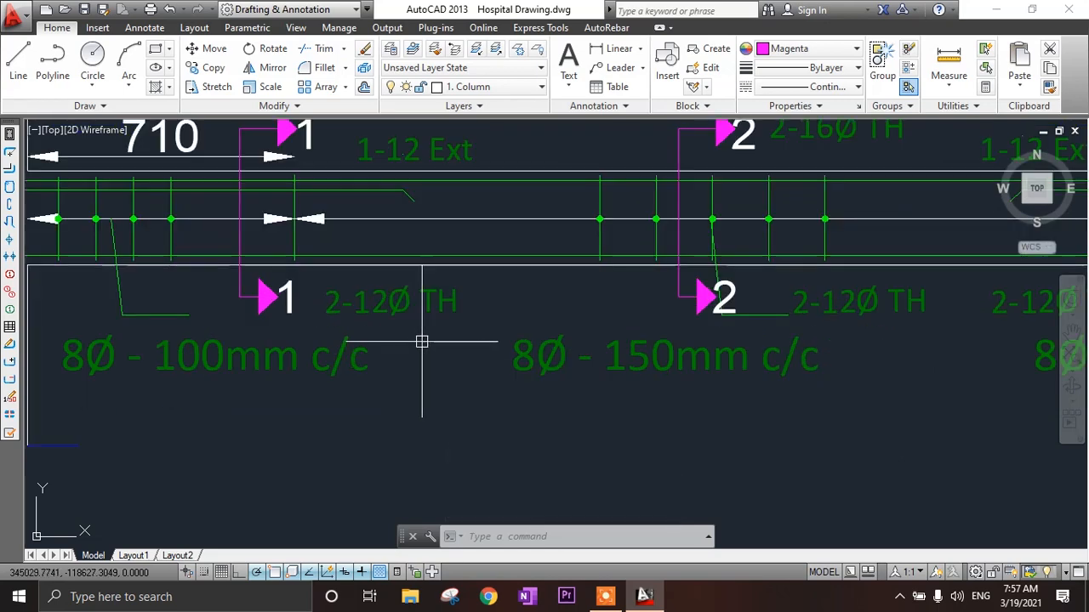
{"action": "scroll", "coordinate": [341, 376], "scroll_direction": "down", "scroll_amount": 3}
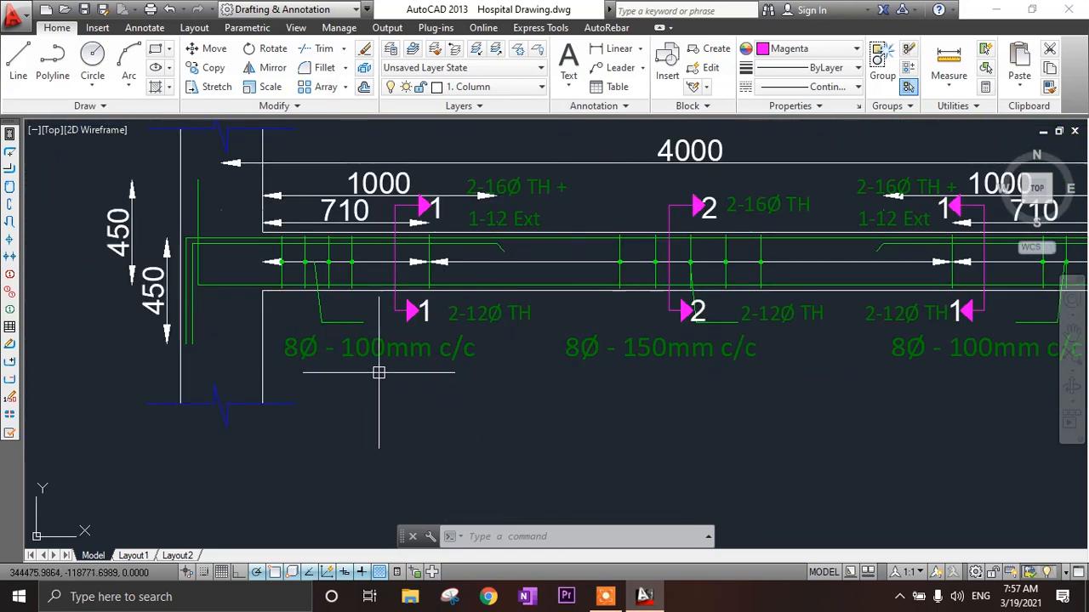
{"action": "scroll", "coordinate": [381, 394], "scroll_direction": "down", "scroll_amount": 2}
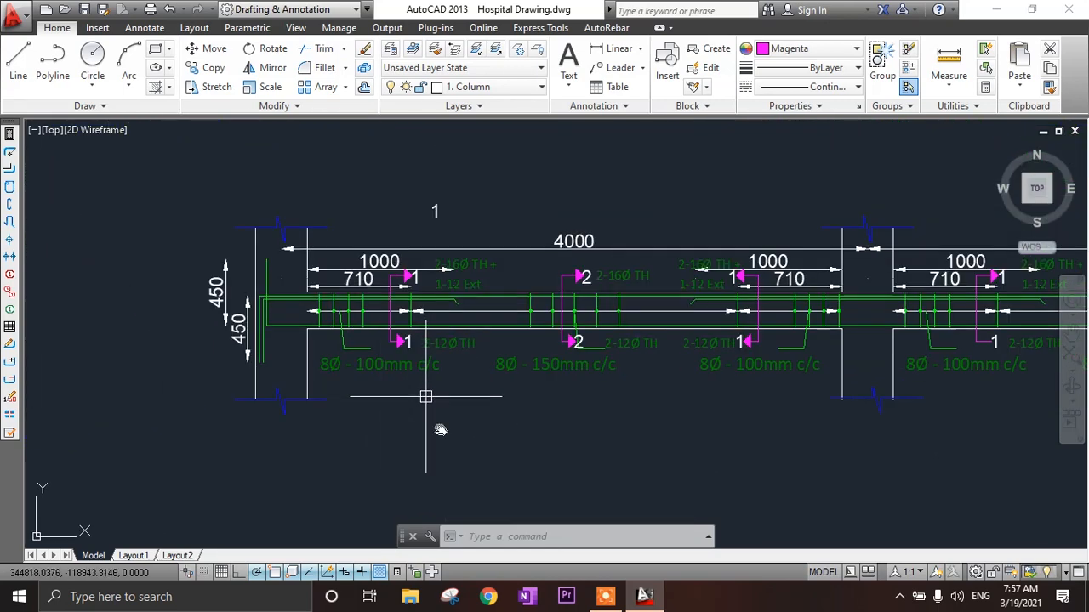
{"action": "scroll", "coordinate": [357, 374], "scroll_direction": "up", "scroll_amount": 4}
{"action": "middle_click_drag", "start_coordinate": [408, 354], "coordinate": [395, 253]}
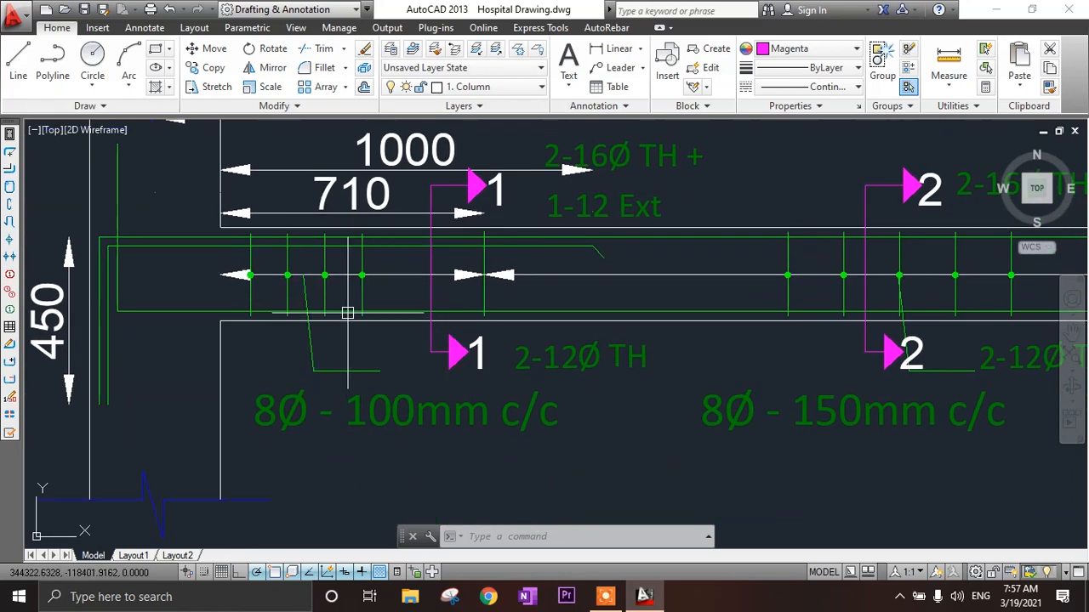
{"action": "middle_click_drag", "start_coordinate": [347, 314], "coordinate": [320, 383]}
{"action": "scroll", "coordinate": [585, 346], "scroll_direction": "down", "scroll_amount": 4}
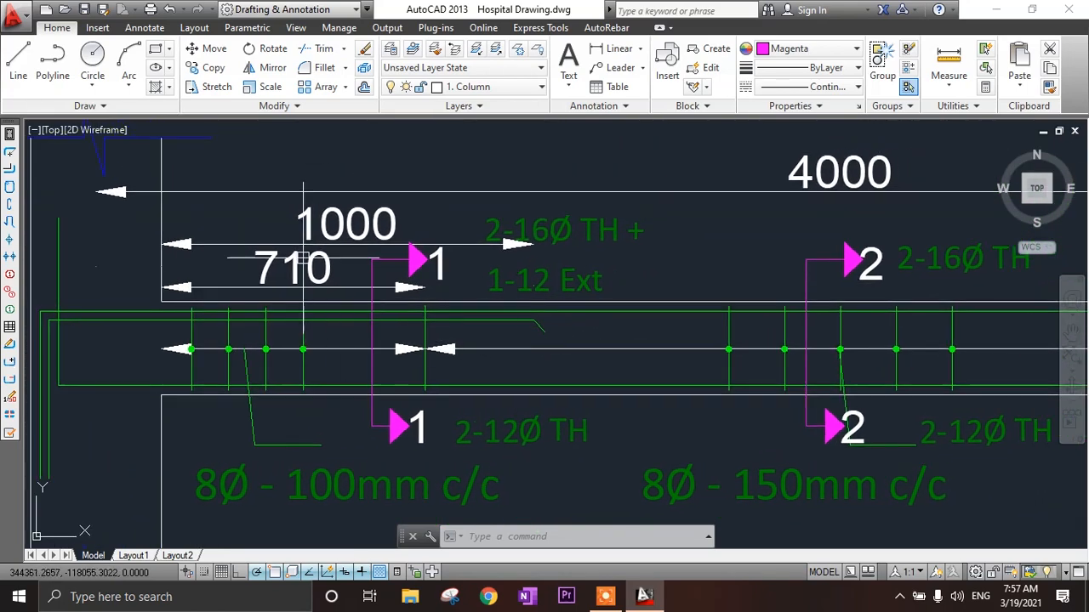
{"action": "scroll", "coordinate": [126, 314], "scroll_direction": "up", "scroll_amount": 4}
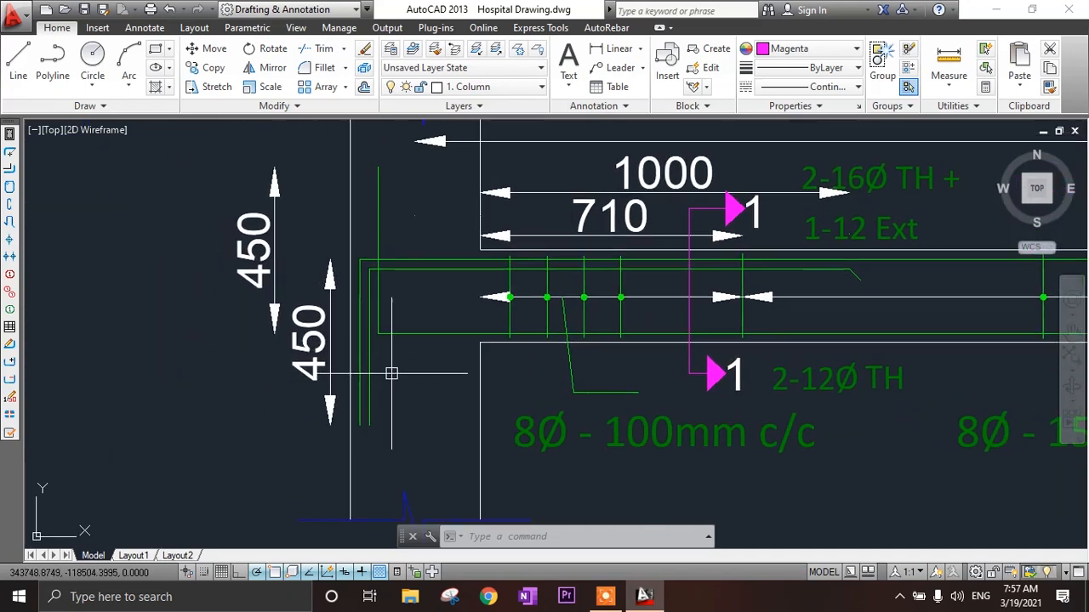
{"action": "scroll", "coordinate": [351, 439], "scroll_direction": "down", "scroll_amount": 3}
{"action": "scroll", "coordinate": [306, 376], "scroll_direction": "up", "scroll_amount": 3}
{"action": "scroll", "coordinate": [291, 383], "scroll_direction": "down", "scroll_amount": 4}
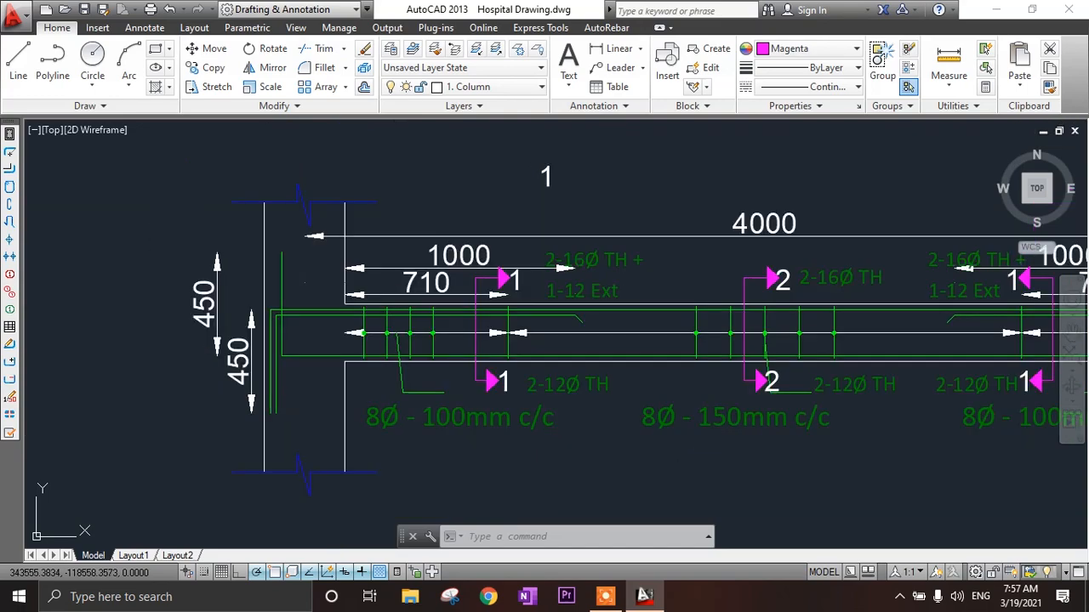
- Examine the first span's midspan zone for its 2-2 marker, stirrup spacing and main-bar labels
{"action": "middle_click_drag", "start_coordinate": [477, 420], "coordinate": [389, 425]}
{"action": "scroll", "coordinate": [402, 423], "scroll_direction": "up", "scroll_amount": 4}
{"action": "middle_click_drag", "start_coordinate": [473, 421], "coordinate": [377, 422]}
{"action": "scroll", "coordinate": [392, 417], "scroll_direction": "down", "scroll_amount": 3}
{"action": "scroll", "coordinate": [502, 405], "scroll_direction": "up", "scroll_amount": 3}
{"action": "scroll", "coordinate": [553, 429], "scroll_direction": "down", "scroll_amount": 3}
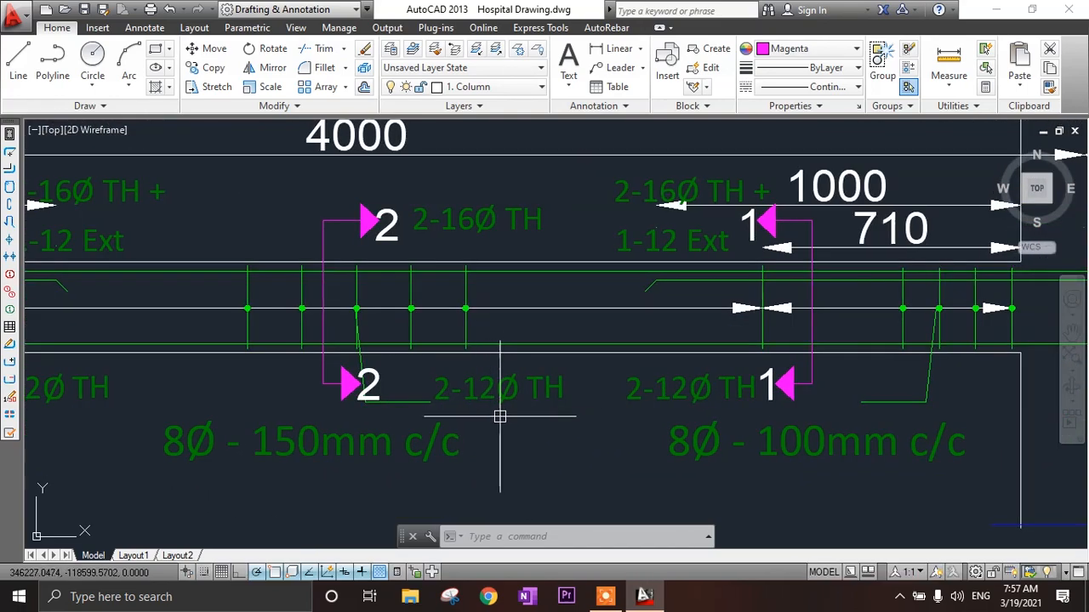
{"action": "scroll", "coordinate": [530, 372], "scroll_direction": "up", "scroll_amount": 4}
{"action": "scroll", "coordinate": [542, 335], "scroll_direction": "down", "scroll_amount": 3}
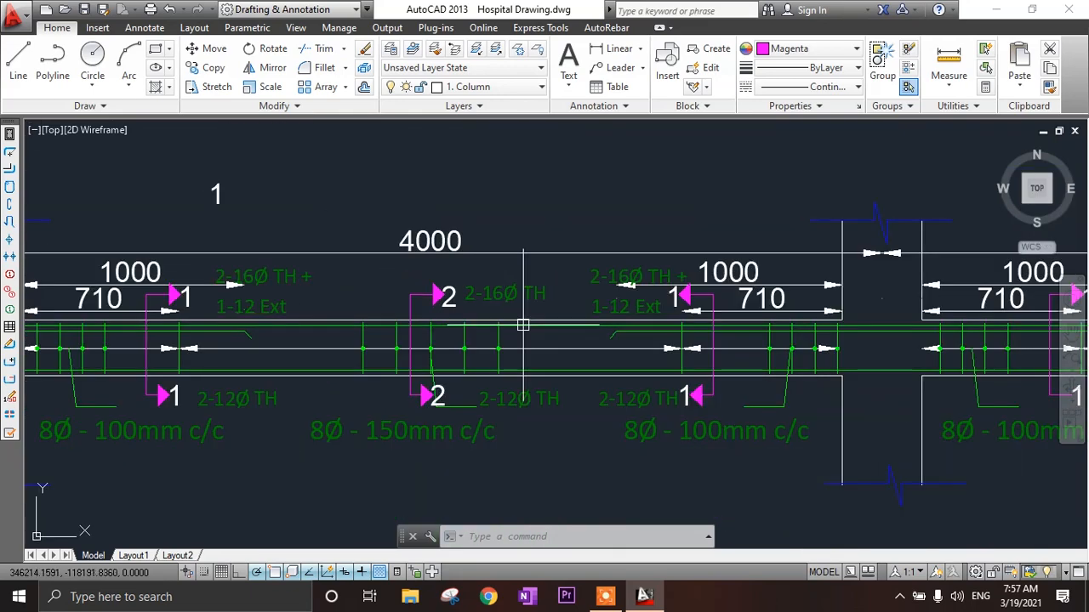
{"action": "scroll", "coordinate": [282, 397], "scroll_direction": "up", "scroll_amount": 4}
{"action": "scroll", "coordinate": [281, 403], "scroll_direction": "down", "scroll_amount": 1}
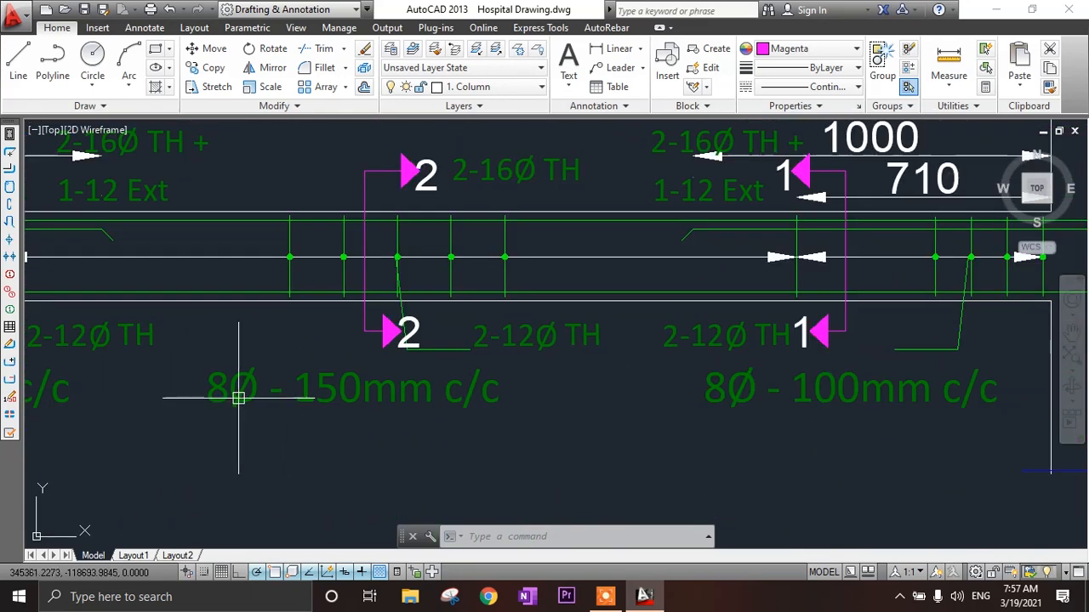
{"action": "scroll", "coordinate": [241, 396], "scroll_direction": "down", "scroll_amount": 3}
{"action": "scroll", "coordinate": [279, 410], "scroll_direction": "up", "scroll_amount": 2}
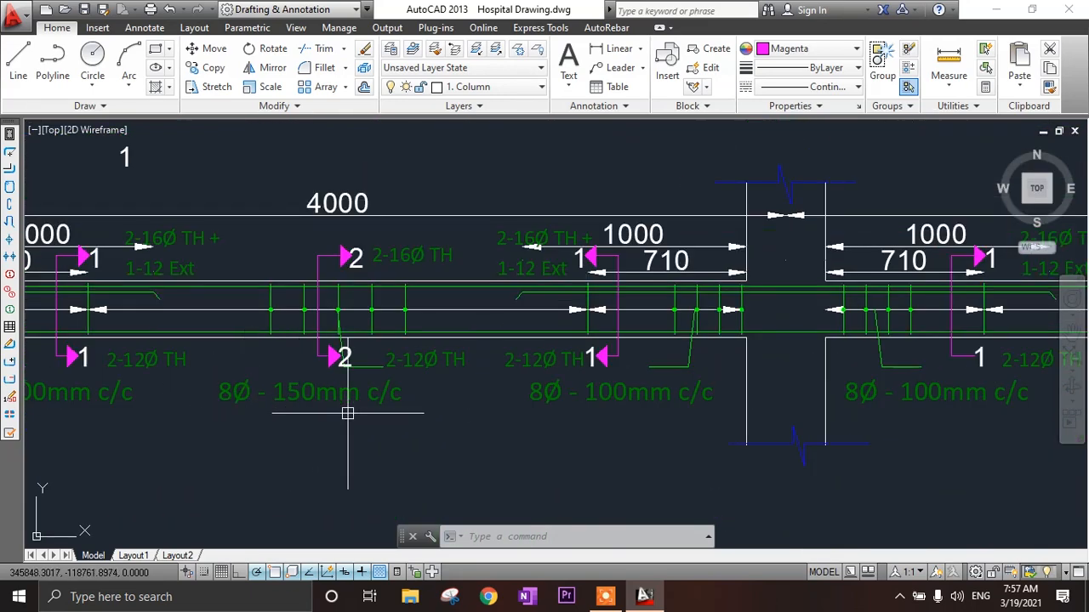
- Examine the beam on both sides of the middle column for its dimensions, extra bars, stirrup spacing and 1-1 markers
{"action": "scroll", "coordinate": [347, 414], "scroll_direction": "down", "scroll_amount": 3}
{"action": "scroll", "coordinate": [547, 348], "scroll_direction": "up", "scroll_amount": 4}
{"action": "middle_click_drag", "start_coordinate": [547, 348], "coordinate": [525, 393]}
{"action": "scroll", "coordinate": [436, 305], "scroll_direction": "down", "scroll_amount": 2}
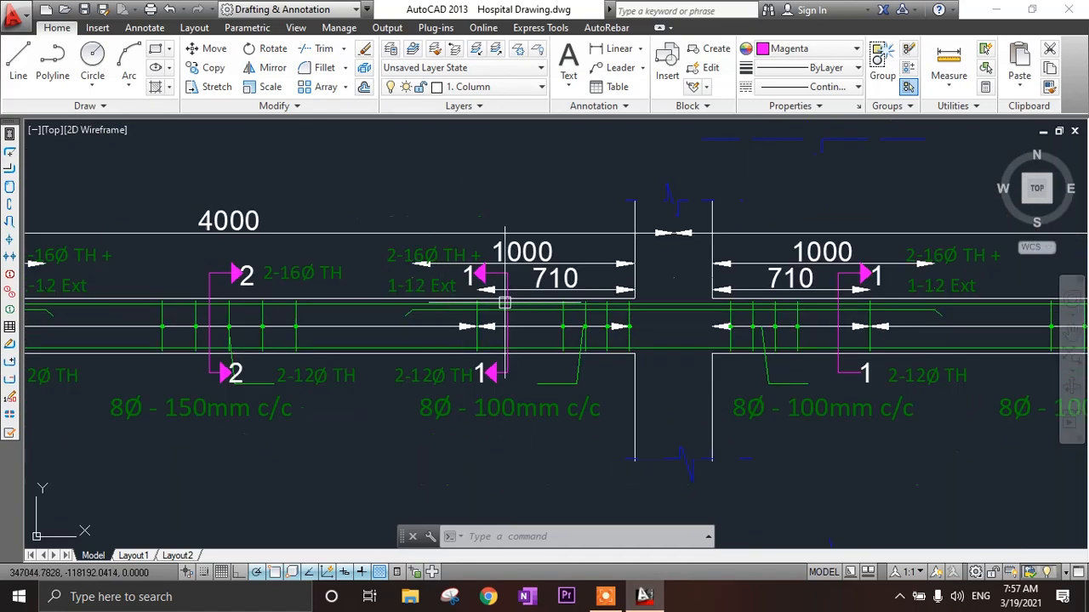
{"action": "scroll", "coordinate": [551, 265], "scroll_direction": "up", "scroll_amount": 2}
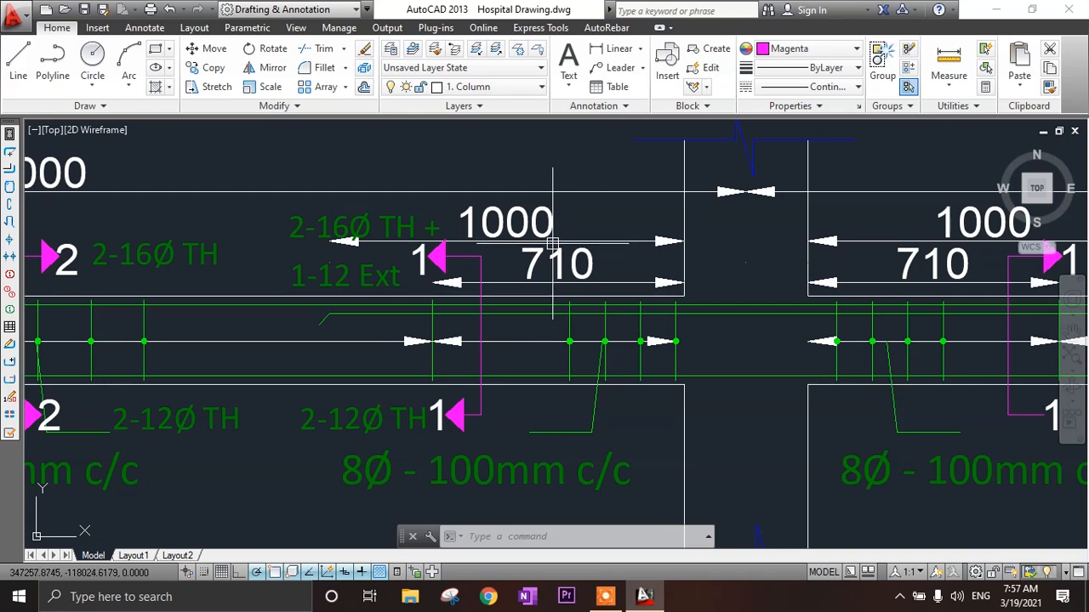
{"action": "scroll", "coordinate": [554, 255], "scroll_direction": "up", "scroll_amount": 2}
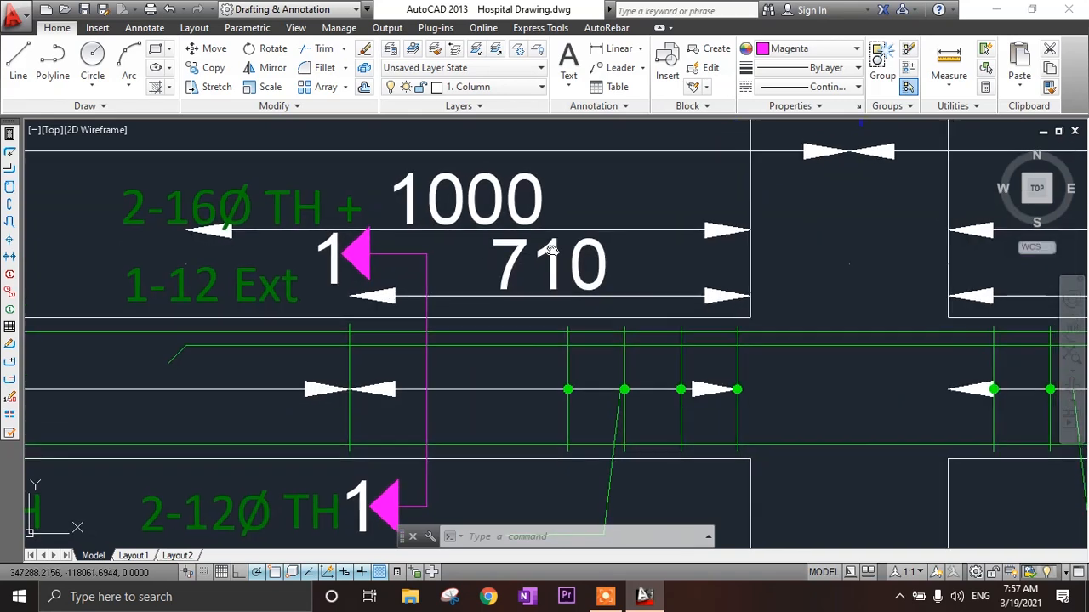
{"action": "scroll", "coordinate": [543, 330], "scroll_direction": "down", "scroll_amount": 2}
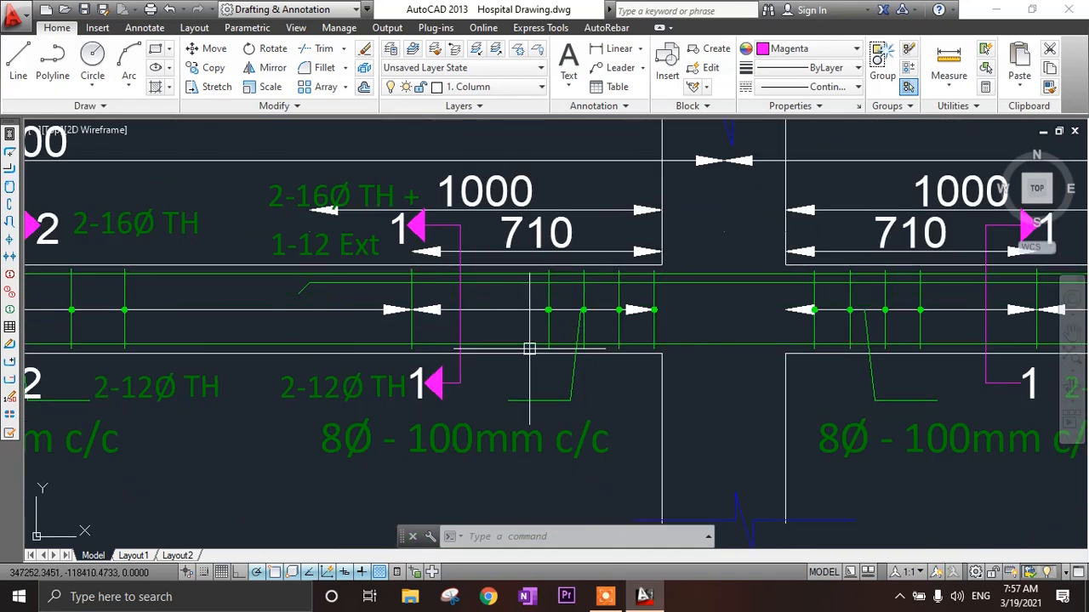
{"action": "middle_click_drag", "start_coordinate": [455, 453], "coordinate": [456, 380]}
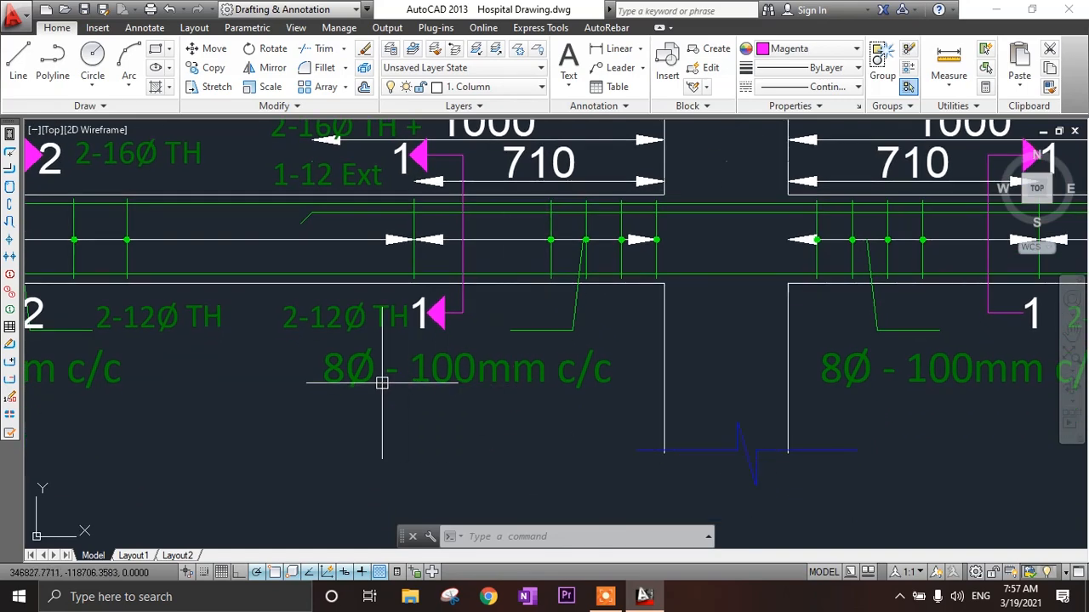
{"action": "scroll", "coordinate": [383, 383], "scroll_direction": "down", "scroll_amount": 2}
{"action": "middle_click_drag", "start_coordinate": [373, 392], "coordinate": [385, 390]}
{"action": "scroll", "coordinate": [702, 384], "scroll_direction": "down", "scroll_amount": 4}
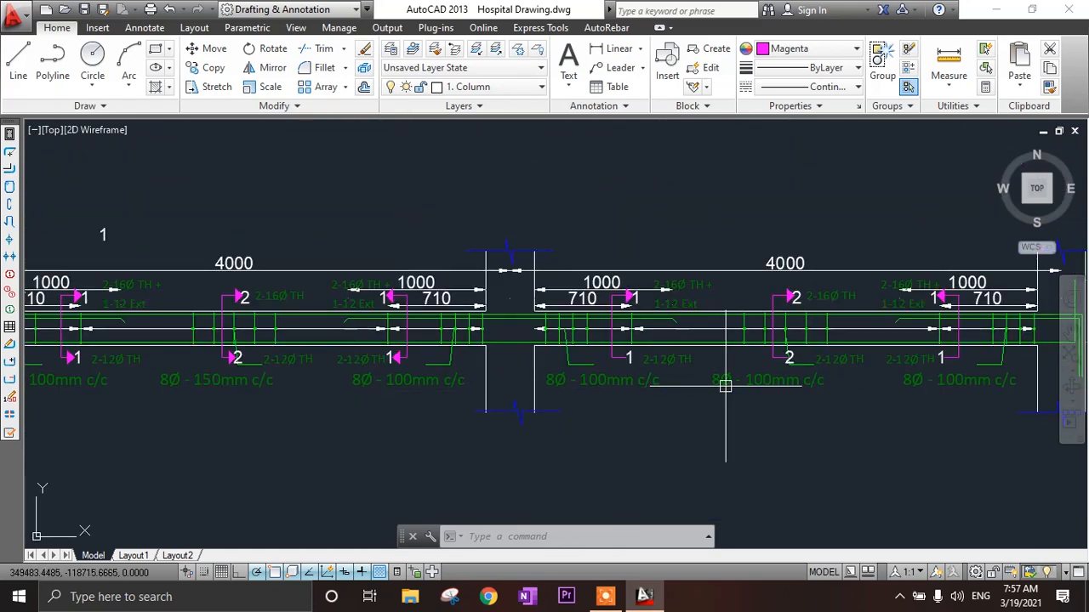
{"action": "scroll", "coordinate": [620, 368], "scroll_direction": "up", "scroll_amount": 3}
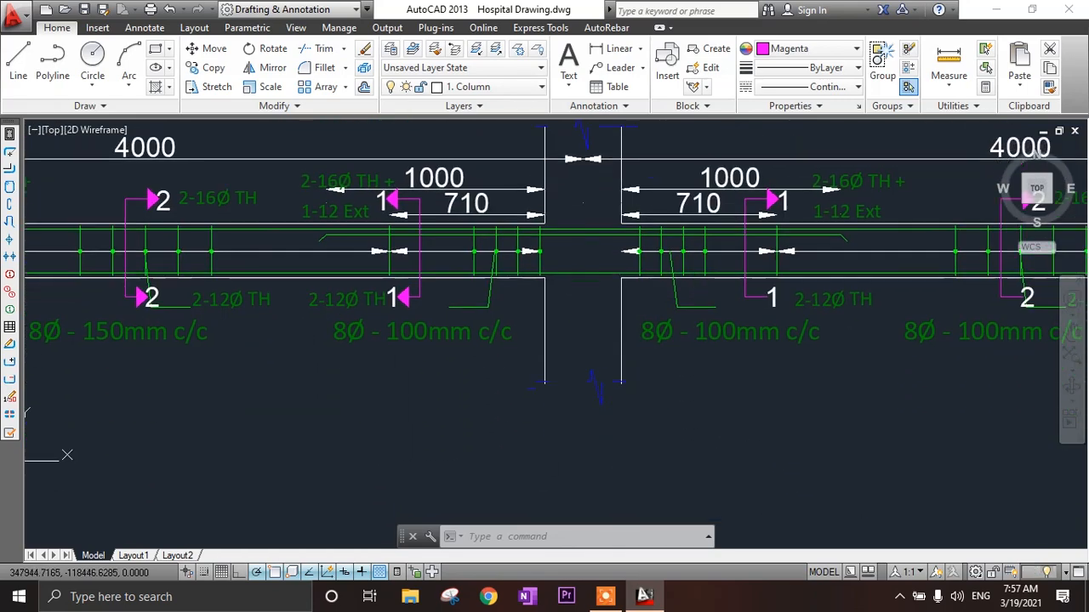
- Delete the stray number 1 above the first span's 4000 dimension
{"action": "scroll", "coordinate": [668, 382], "scroll_direction": "down", "scroll_amount": 4}
{"action": "scroll", "coordinate": [668, 382], "scroll_direction": "up", "scroll_amount": 2}
{"action": "scroll", "coordinate": [557, 323], "scroll_direction": "up", "scroll_amount": 2}
{"action": "scroll", "coordinate": [709, 312], "scroll_direction": "down", "scroll_amount": 2}
{"action": "scroll", "coordinate": [343, 253], "scroll_direction": "up", "scroll_amount": 4}
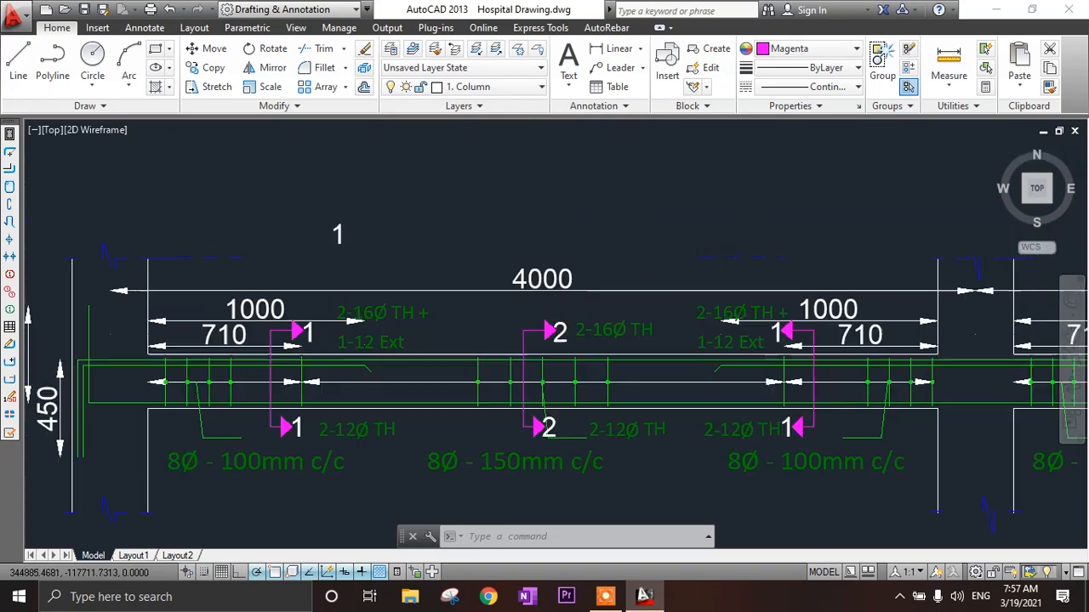
{"action": "left_click", "coordinate": [402, 198]}
{"action": "left_click", "coordinate": [329, 225]}
{"action": "key", "text": "Delete"}
- Examine Beam Section at 1-1 and Beam Section at 2-2 for their main bars, stirrup spacing and dimensions
{"action": "scroll", "coordinate": [323, 255], "scroll_direction": "down", "scroll_amount": 6}
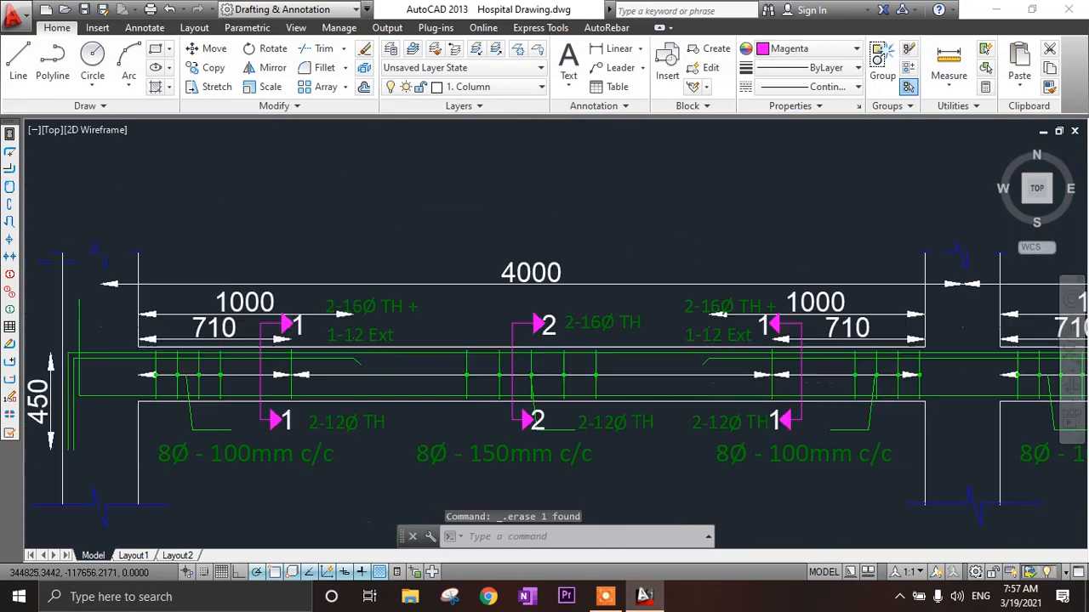
{"action": "scroll", "coordinate": [546, 290], "scroll_direction": "up", "scroll_amount": 4}
{"action": "mouse_move", "coordinate": [697, 455]}
{"action": "middle_mouse_down"}
{"action": "mouse_move", "coordinate": [613, 400]}
{"action": "mouse_move", "coordinate": [319, 372]}
{"action": "middle_mouse_up"}
{"action": "scroll", "coordinate": [527, 412], "scroll_direction": "down", "scroll_amount": 2}
{"action": "middle_click_drag", "start_coordinate": [546, 397], "coordinate": [653, 425]}
{"action": "scroll", "coordinate": [467, 318], "scroll_direction": "up", "scroll_amount": 2}
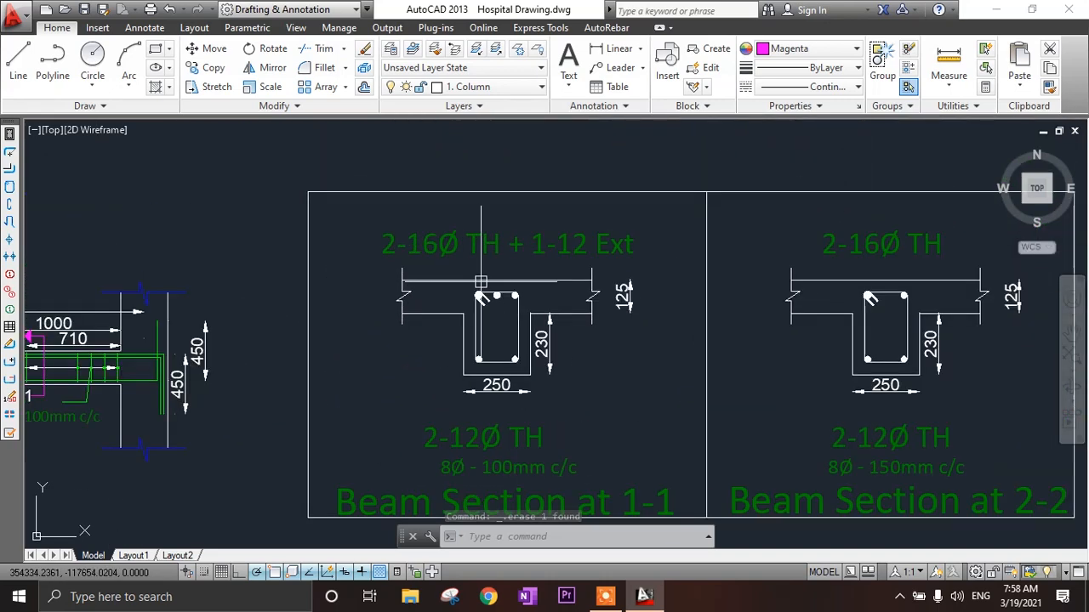
{"action": "scroll", "coordinate": [481, 280], "scroll_direction": "up", "scroll_amount": 2}
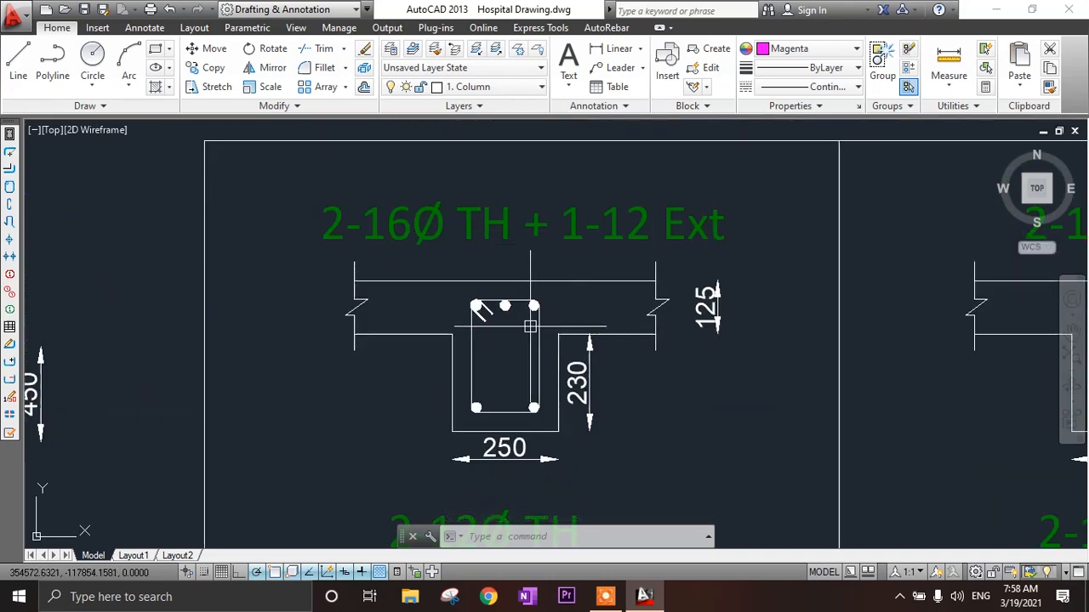
{"action": "scroll", "coordinate": [523, 367], "scroll_direction": "down", "scroll_amount": 3}
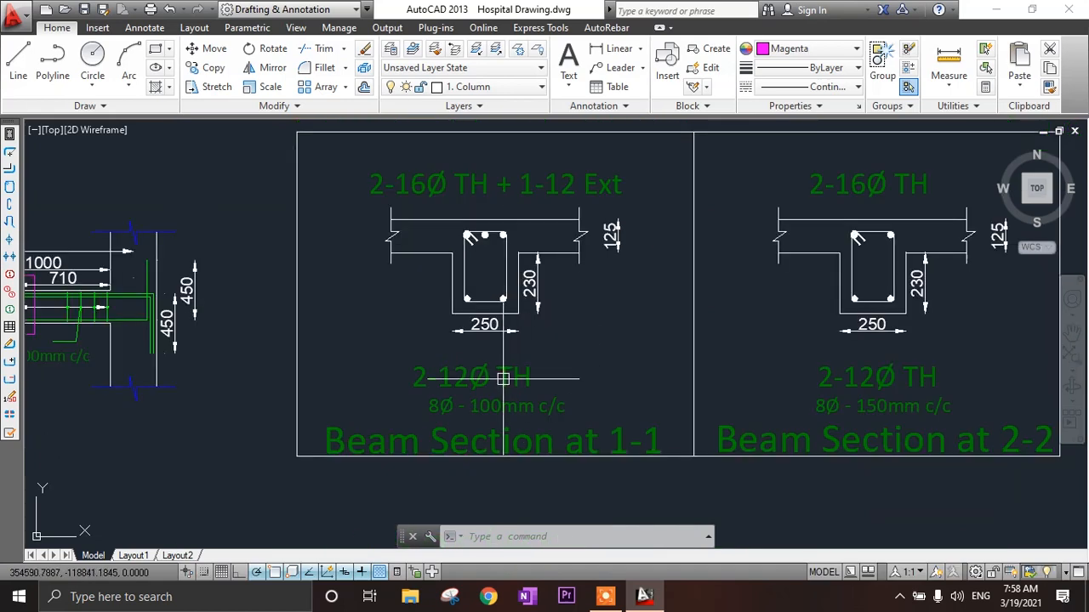
{"action": "middle_click_drag", "start_coordinate": [472, 404], "coordinate": [465, 349]}
{"action": "scroll", "coordinate": [469, 350], "scroll_direction": "down", "scroll_amount": 2}
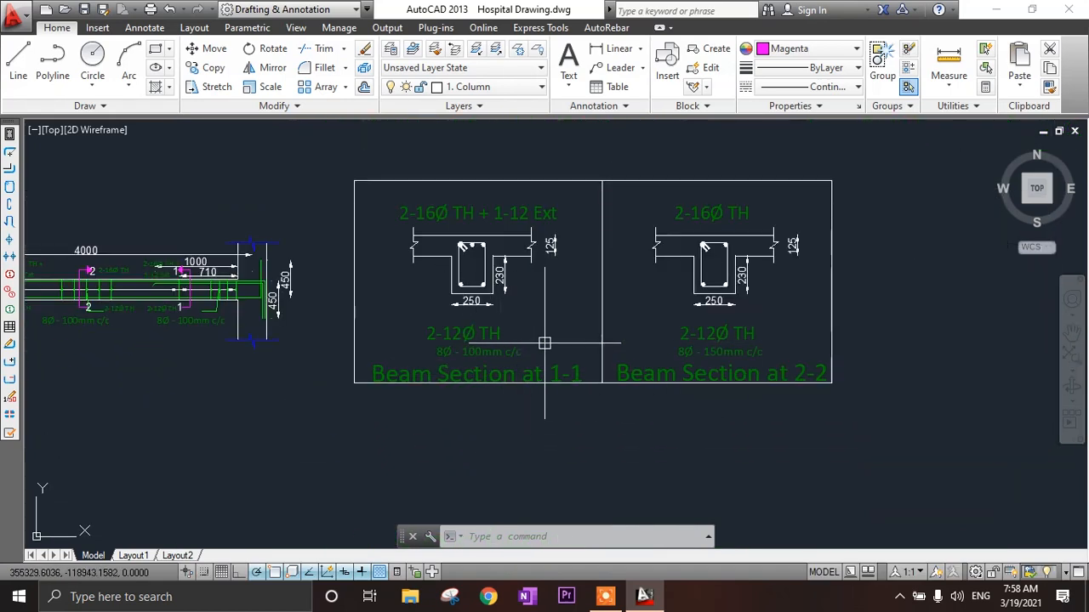
{"action": "scroll", "coordinate": [545, 342], "scroll_direction": "up", "scroll_amount": 3}
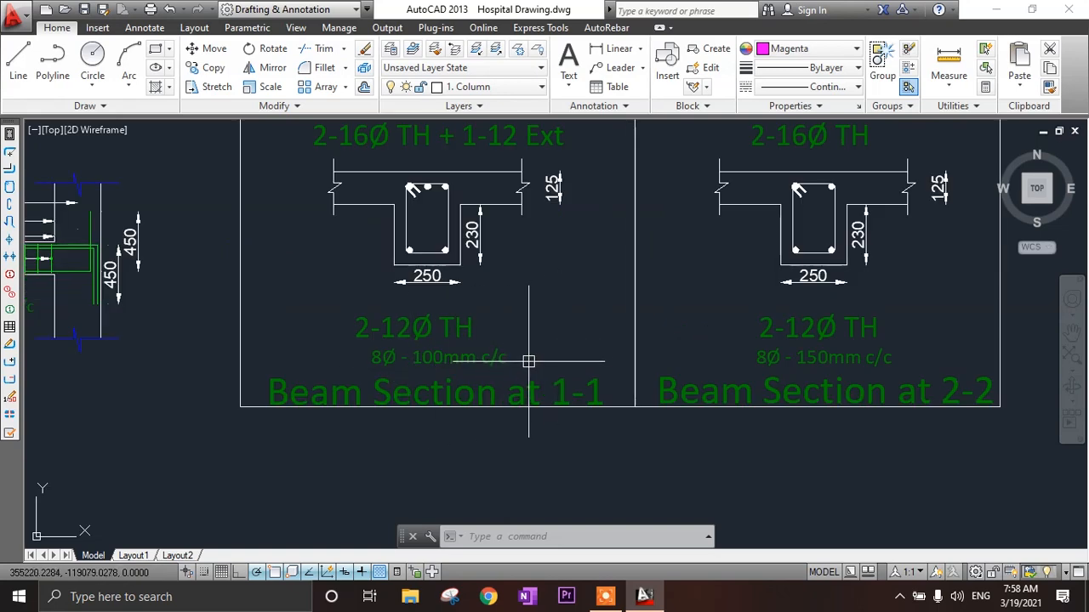
{"action": "scroll", "coordinate": [510, 368], "scroll_direction": "down", "scroll_amount": 2}
{"action": "scroll", "coordinate": [640, 397], "scroll_direction": "up", "scroll_amount": 2}
{"action": "middle_click_drag", "start_coordinate": [653, 396], "coordinate": [639, 444]}
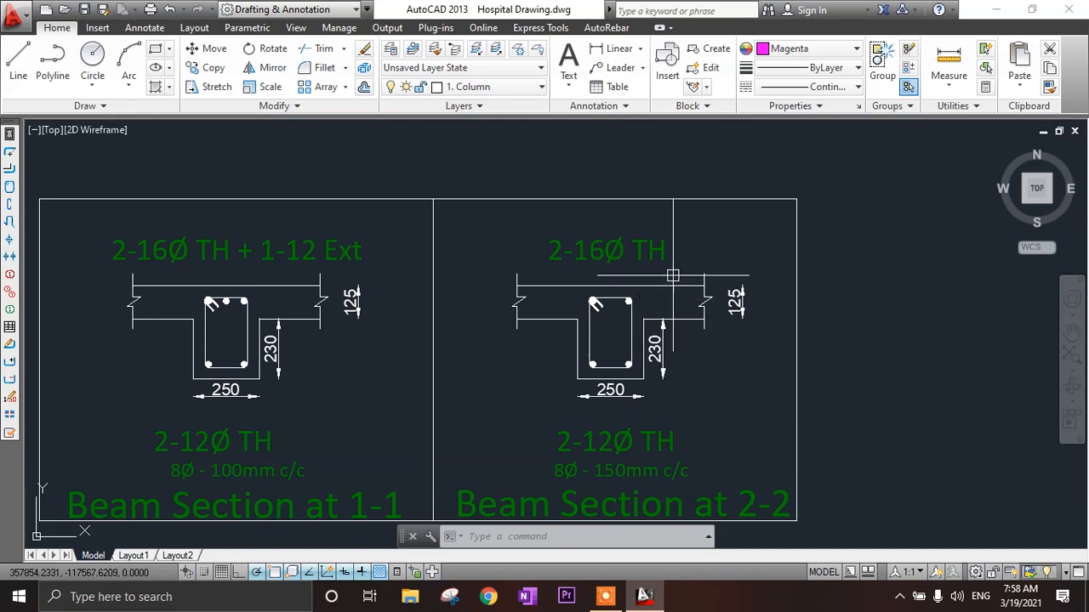
{"action": "middle_click_drag", "start_coordinate": [671, 274], "coordinate": [634, 211]}
{"action": "scroll", "coordinate": [637, 210], "scroll_direction": "up", "scroll_amount": 2}
{"action": "middle_click_drag", "start_coordinate": [634, 377], "coordinate": [658, 265]}
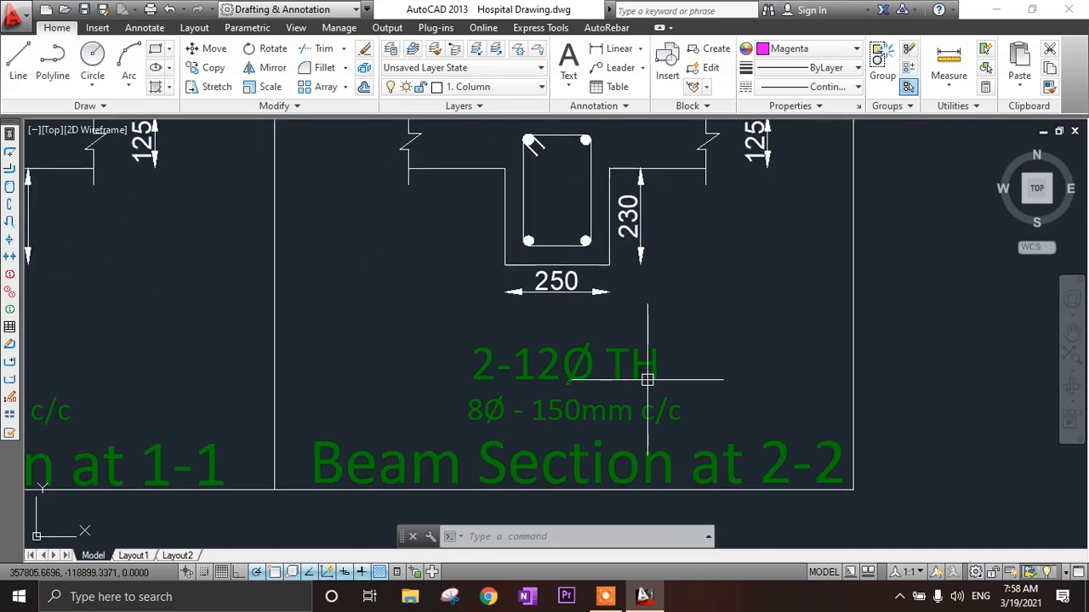
- Examine Beam Section at 2-2 for its top and bottom bars, stirrup spacing and width and depth dimensions
{"action": "scroll", "coordinate": [647, 380], "scroll_direction": "down", "scroll_amount": 2}
{"action": "scroll", "coordinate": [642, 393], "scroll_direction": "up", "scroll_amount": 2}
{"action": "mouse_move", "coordinate": [642, 393]}
{"action": "middle_mouse_down"}
{"action": "mouse_move", "coordinate": [640, 338]}
{"action": "mouse_move", "coordinate": [692, 355]}
{"action": "middle_mouse_up"}
{"action": "scroll", "coordinate": [557, 378], "scroll_direction": "down", "scroll_amount": 2}
{"action": "middle_click_drag", "start_coordinate": [756, 372], "coordinate": [724, 469]}
{"action": "scroll", "coordinate": [628, 300], "scroll_direction": "up", "scroll_amount": 4}
{"action": "middle_click_drag", "start_coordinate": [723, 308], "coordinate": [691, 374]}
{"action": "scroll", "coordinate": [779, 363], "scroll_direction": "down", "scroll_amount": 3}
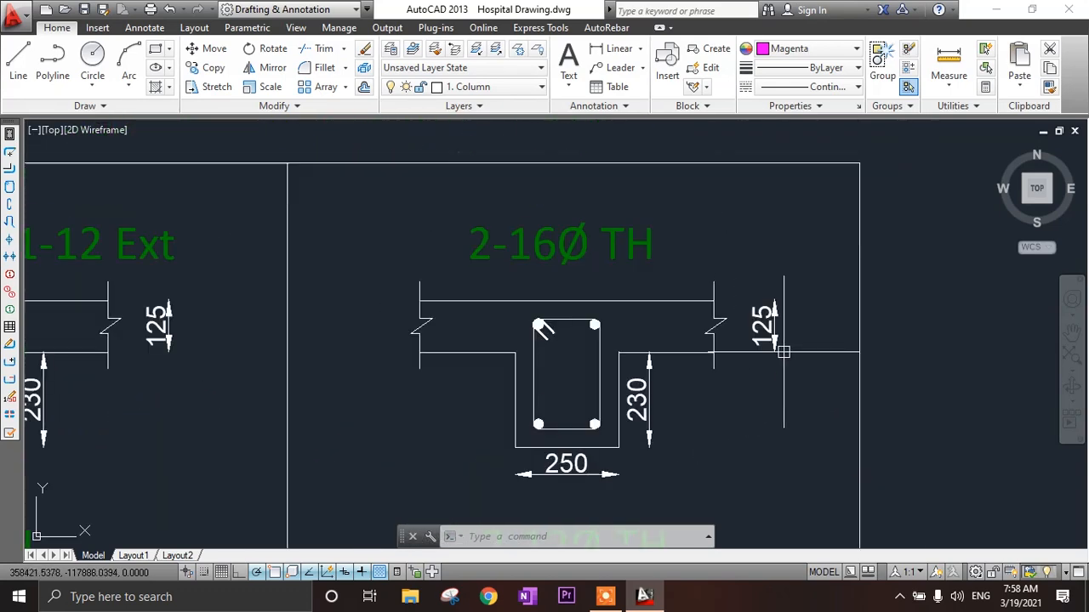
{"action": "scroll", "coordinate": [743, 335], "scroll_direction": "down", "scroll_amount": 1}
{"action": "scroll", "coordinate": [743, 335], "scroll_direction": "up", "scroll_amount": 4}
{"action": "middle_click_drag", "start_coordinate": [650, 381], "coordinate": [622, 360]}
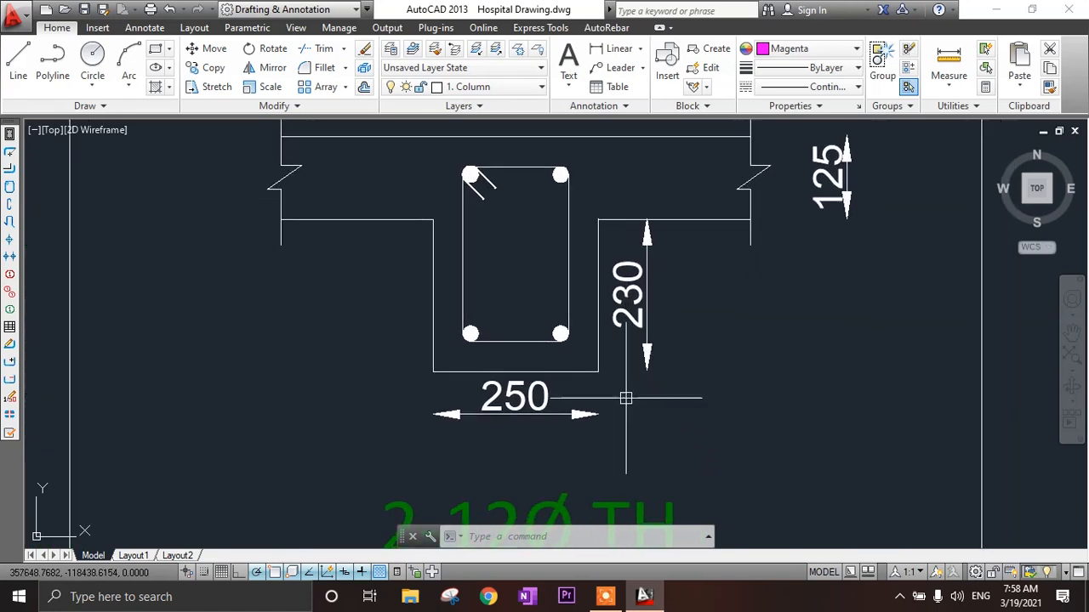
{"action": "scroll", "coordinate": [506, 379], "scroll_direction": "up", "scroll_amount": 4}
{"action": "left_click", "coordinate": [498, 371]}
{"action": "scroll", "coordinate": [514, 383], "scroll_direction": "down", "scroll_amount": 4}
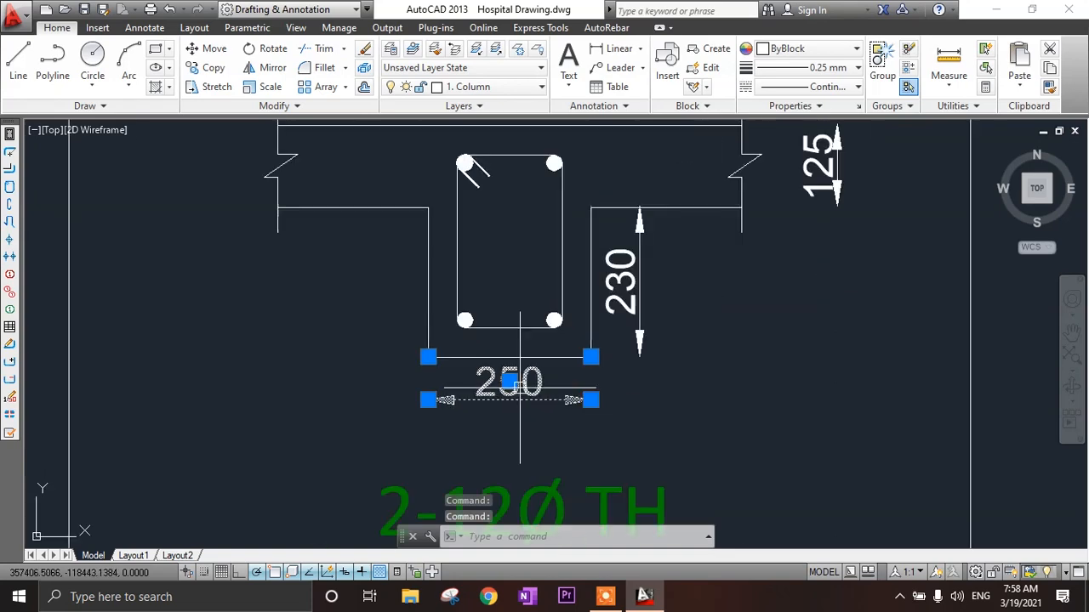
{"action": "scroll", "coordinate": [529, 391], "scroll_direction": "down", "scroll_amount": 4}
{"action": "mouse_move", "coordinate": [523, 393]}
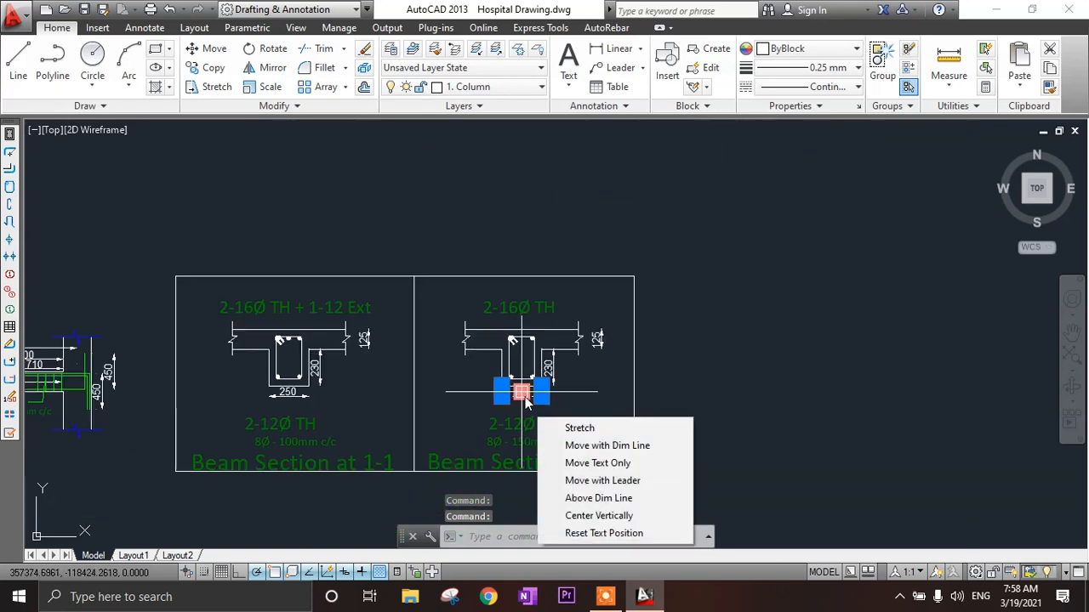
{"action": "scroll", "coordinate": [520, 388], "scroll_direction": "up", "scroll_amount": 9}
{"action": "key", "text": "Escape"}
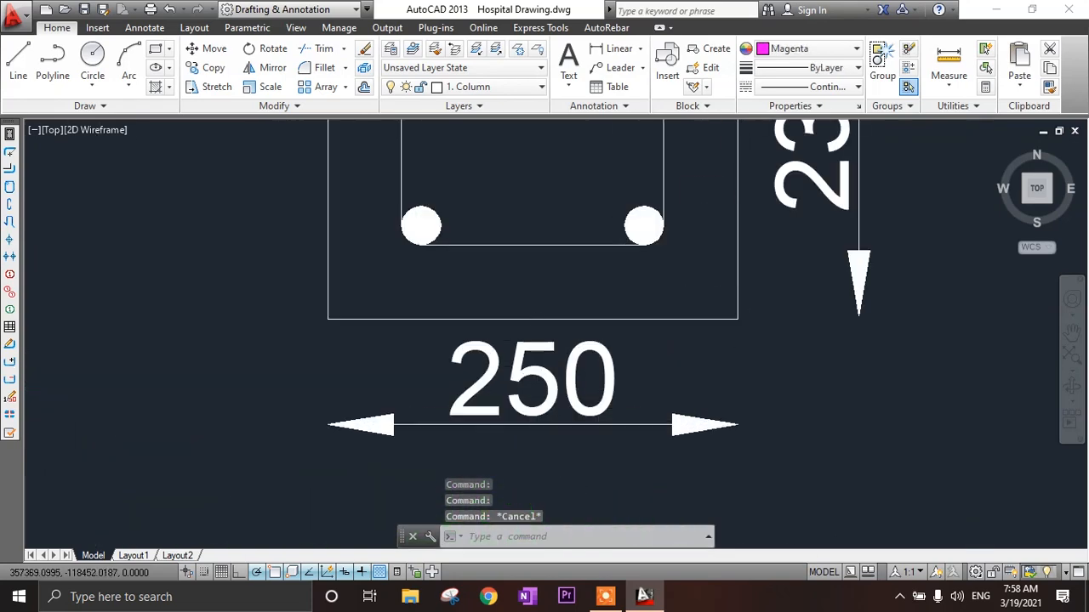
- Change the width dimension text under Beam Section at 2-2 to 230
{"action": "left_click", "coordinate": [527, 393]}
{"action": "left_click", "coordinate": [544, 398]}
{"action": "double_click", "coordinate": [540, 381]}
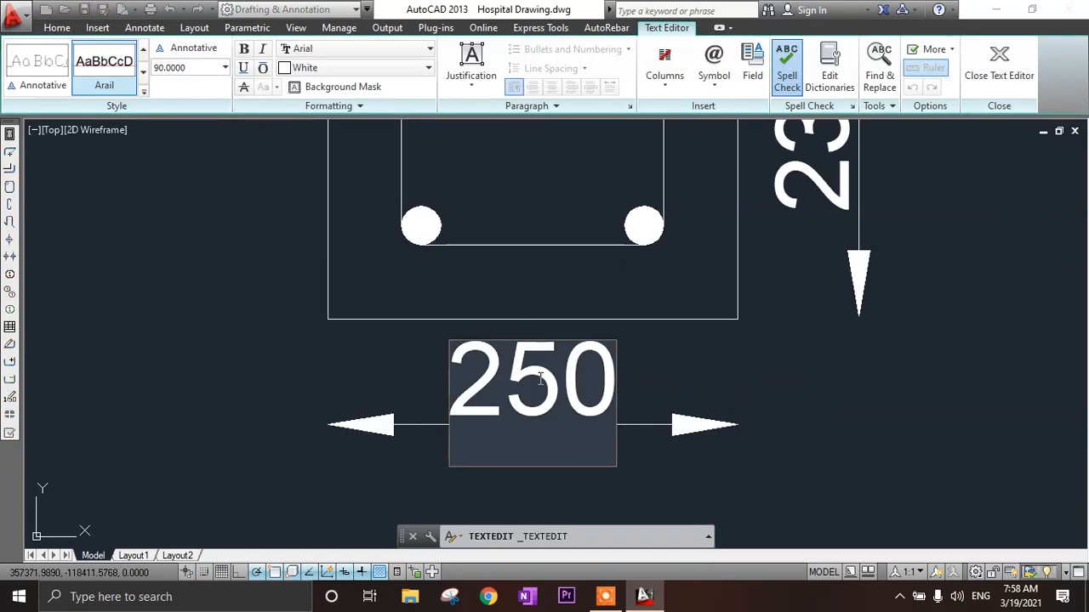
{"action": "type", "text": "3"}
{"action": "left_click", "coordinate": [408, 405]}
- Change the width dimension text under Beam Section at 1-1 to 230
{"action": "scroll", "coordinate": [416, 411], "scroll_direction": "down", "scroll_amount": 5}
{"action": "middle_click_drag", "start_coordinate": [420, 417], "coordinate": [695, 387]}
{"action": "scroll", "coordinate": [651, 387], "scroll_direction": "down", "scroll_amount": 4}
{"action": "middle_click_drag", "start_coordinate": [578, 381], "coordinate": [812, 377]}
{"action": "scroll", "coordinate": [558, 383], "scroll_direction": "up", "scroll_amount": 6}
{"action": "double_click", "coordinate": [459, 365]}
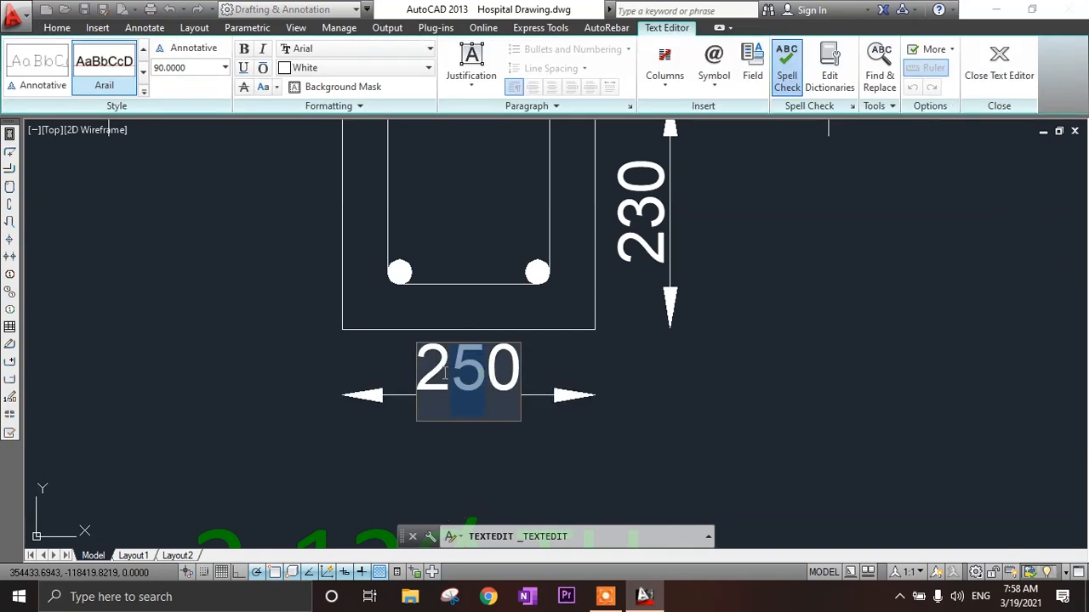
{"action": "type", "text": "3"}
{"action": "left_click", "coordinate": [712, 388]}
- Save the drawing and check both cross-sections beside the longitudinal beam section
{"action": "scroll", "coordinate": [595, 408], "scroll_direction": "down", "scroll_amount": 4}
{"action": "middle_click_drag", "start_coordinate": [593, 400], "coordinate": [570, 365]}
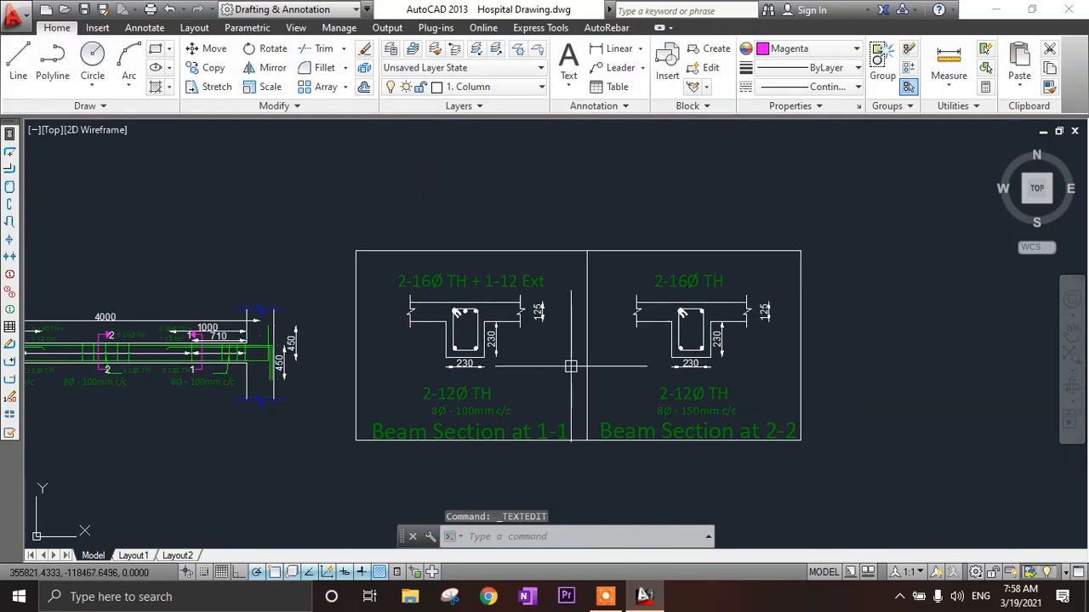
{"action": "scroll", "coordinate": [570, 366], "scroll_direction": "down", "scroll_amount": 2}
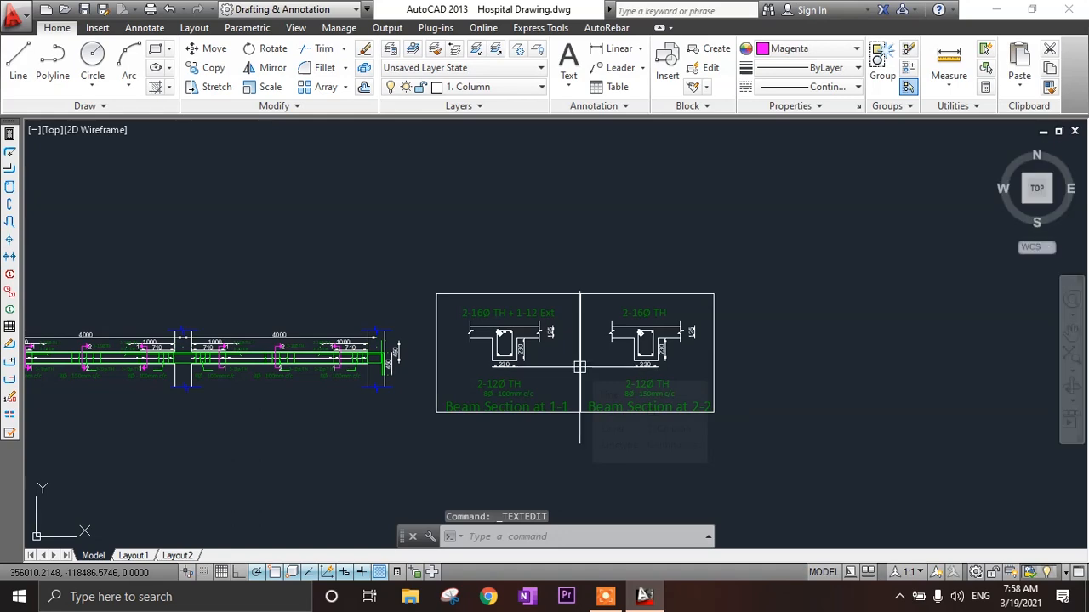
{"action": "key", "text": "ctrl+s"}
{"action": "scroll", "coordinate": [742, 387], "scroll_direction": "down", "scroll_amount": 5}
{"action": "scroll", "coordinate": [742, 387], "scroll_direction": "up", "scroll_amount": 6}
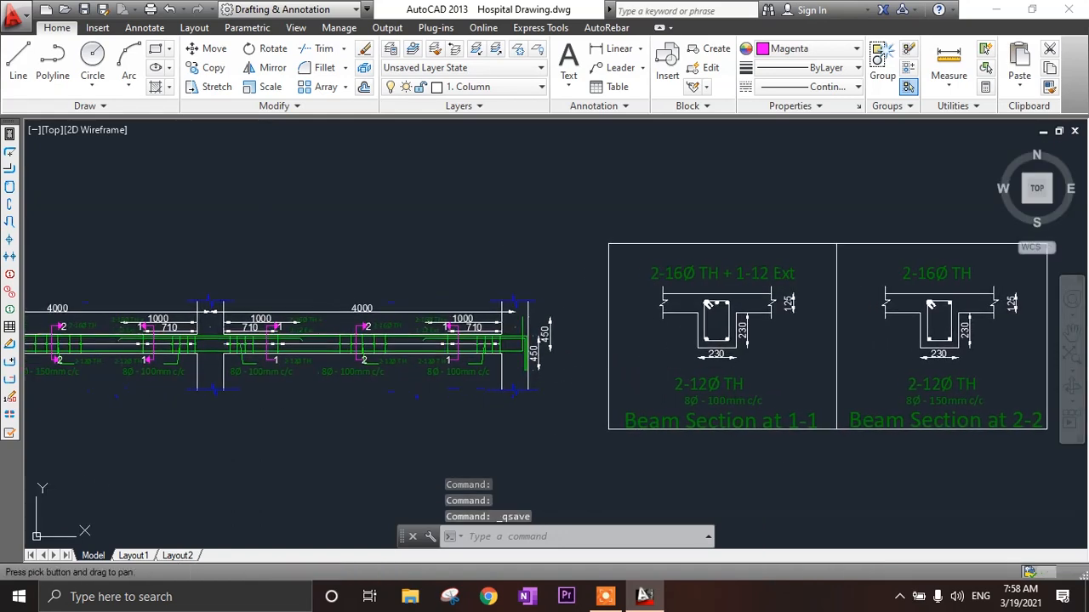
{"action": "middle_click_drag", "start_coordinate": [648, 418], "coordinate": [754, 378]}
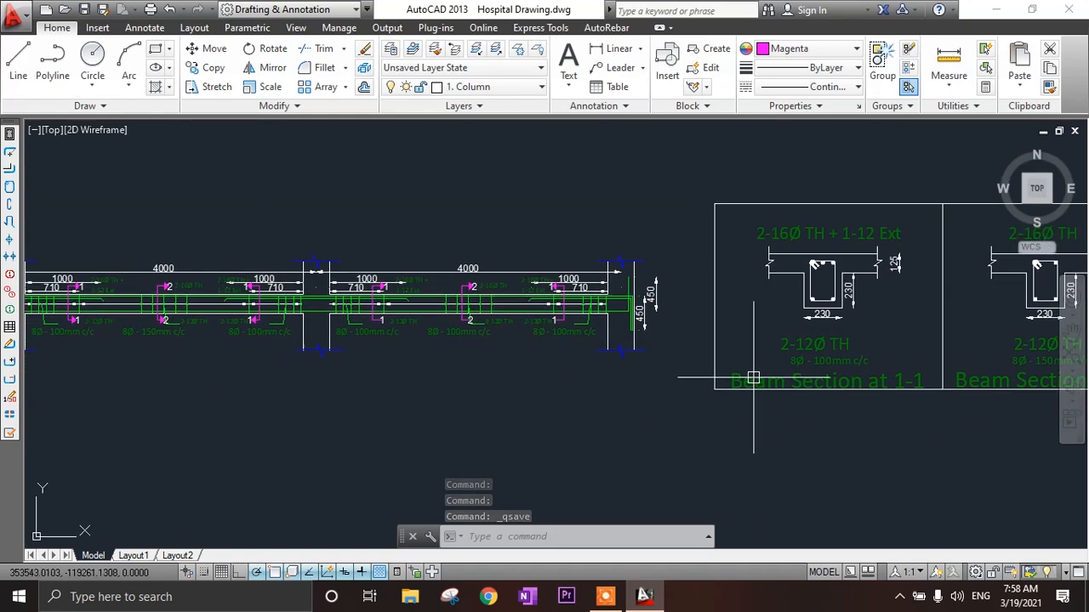
{"action": "left_click", "coordinate": [754, 378]}
{"action": "key", "text": "Escape"}
- Look through the beam reinforcement details along numeric grid 1 to 9, from the lower tie beam up to the third floor
{"action": "scroll", "coordinate": [743, 417], "scroll_direction": "down", "scroll_amount": 8}
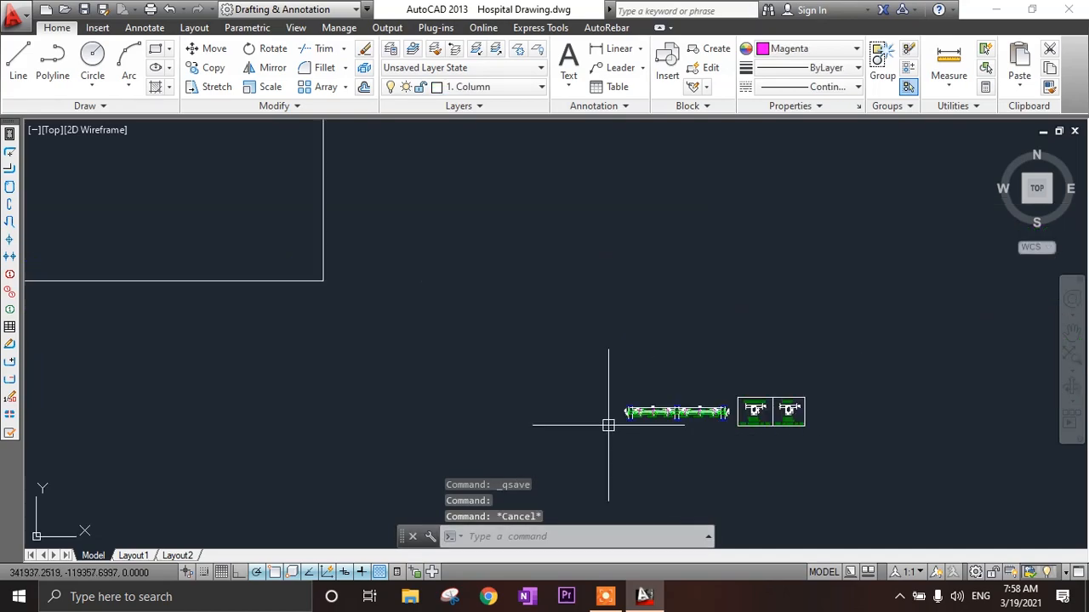
{"action": "scroll", "coordinate": [630, 335], "scroll_direction": "up", "scroll_amount": 6}
{"action": "scroll", "coordinate": [527, 256], "scroll_direction": "up", "scroll_amount": 8}
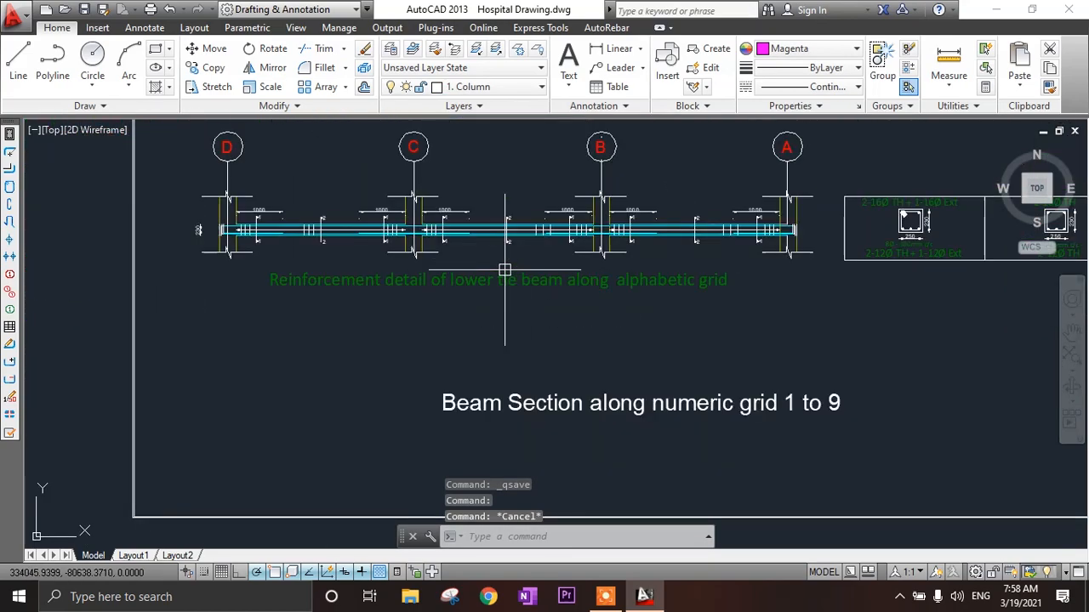
{"action": "scroll", "coordinate": [524, 375], "scroll_direction": "down", "scroll_amount": 3}
{"action": "scroll", "coordinate": [536, 320], "scroll_direction": "up", "scroll_amount": 3}
{"action": "middle_click_drag", "start_coordinate": [537, 320], "coordinate": [573, 416]}
{"action": "scroll", "coordinate": [574, 419], "scroll_direction": "down", "scroll_amount": 2}
{"action": "scroll", "coordinate": [559, 298], "scroll_direction": "up", "scroll_amount": 4}
{"action": "middle_click_drag", "start_coordinate": [559, 296], "coordinate": [573, 360]}
{"action": "middle_click_drag", "start_coordinate": [587, 324], "coordinate": [570, 445]}
{"action": "scroll", "coordinate": [556, 355], "scroll_direction": "down", "scroll_amount": 2}
{"action": "scroll", "coordinate": [548, 385], "scroll_direction": "up", "scroll_amount": 2}
{"action": "middle_click_drag", "start_coordinate": [594, 377], "coordinate": [565, 424]}
{"action": "scroll", "coordinate": [533, 442], "scroll_direction": "down", "scroll_amount": 2}
{"action": "middle_click_drag", "start_coordinate": [516, 342], "coordinate": [515, 433]}
{"action": "scroll", "coordinate": [533, 356], "scroll_direction": "up", "scroll_amount": 4}
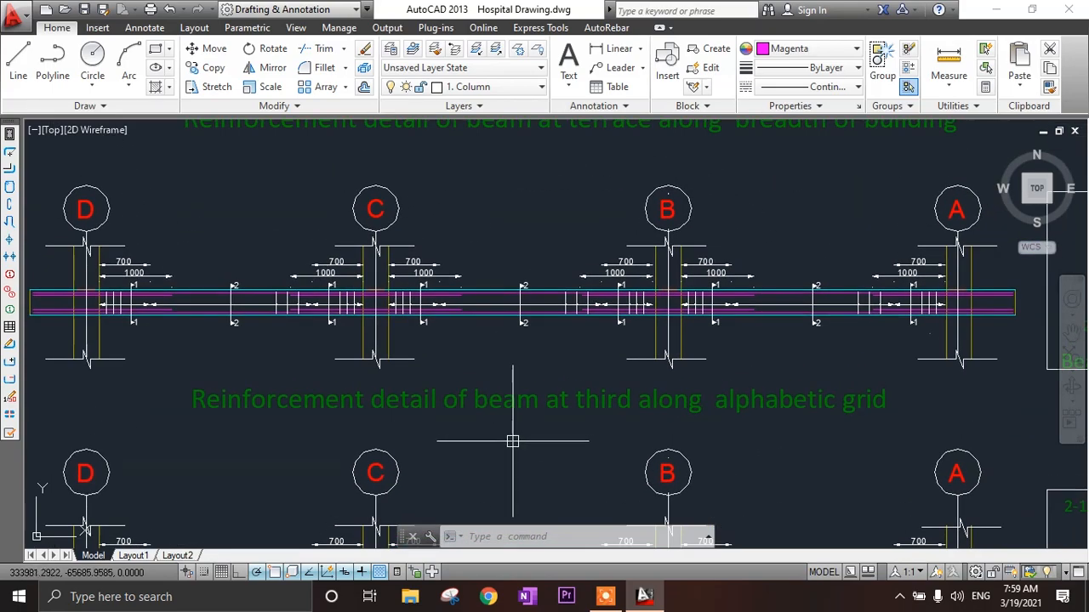
- Examine the cross-section boxes and title block beside the beam details along numeric grid 1 to 9
{"action": "scroll", "coordinate": [512, 440], "scroll_direction": "down", "scroll_amount": 2}
{"action": "mouse_move", "coordinate": [488, 304]}
{"action": "middle_mouse_down"}
{"action": "mouse_move", "coordinate": [490, 362]}
{"action": "mouse_move", "coordinate": [460, 311]}
{"action": "middle_mouse_up"}
{"action": "scroll", "coordinate": [399, 310], "scroll_direction": "down", "scroll_amount": 6}
{"action": "middle_click_drag", "start_coordinate": [672, 348], "coordinate": [283, 298]}
{"action": "scroll", "coordinate": [594, 437], "scroll_direction": "up", "scroll_amount": 2}
{"action": "scroll", "coordinate": [605, 434], "scroll_direction": "up", "scroll_amount": 3}
{"action": "middle_click_drag", "start_coordinate": [616, 430], "coordinate": [585, 449]}
{"action": "scroll", "coordinate": [586, 448], "scroll_direction": "down", "scroll_amount": 3}
{"action": "middle_click_drag", "start_coordinate": [387, 445], "coordinate": [809, 386]}
{"action": "middle_click_drag", "start_coordinate": [232, 385], "coordinate": [239, 378]}
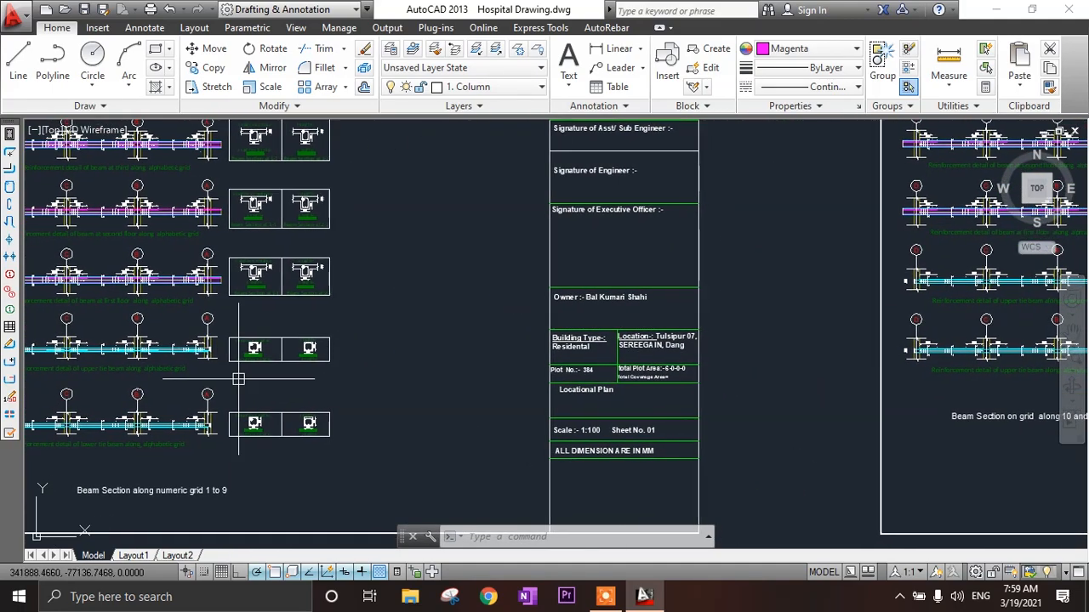
- Look through the adjacent sheet's alphabetic-grid beam details for the second-floor beam's title
{"action": "scroll", "coordinate": [238, 379], "scroll_direction": "down", "scroll_amount": 2}
{"action": "scroll", "coordinate": [726, 381], "scroll_direction": "up", "scroll_amount": 4}
{"action": "middle_click_drag", "start_coordinate": [731, 377], "coordinate": [688, 450]}
{"action": "scroll", "coordinate": [644, 456], "scroll_direction": "up", "scroll_amount": 4}
{"action": "scroll", "coordinate": [644, 455], "scroll_direction": "down", "scroll_amount": 4}
{"action": "mouse_move", "coordinate": [671, 348]}
{"action": "middle_mouse_down"}
{"action": "mouse_move", "coordinate": [675, 444]}
{"action": "mouse_move", "coordinate": [675, 397]}
{"action": "middle_mouse_up"}
{"action": "scroll", "coordinate": [675, 391], "scroll_direction": "up", "scroll_amount": 2}
{"action": "scroll", "coordinate": [676, 444], "scroll_direction": "down", "scroll_amount": 4}
{"action": "scroll", "coordinate": [674, 398], "scroll_direction": "up", "scroll_amount": 4}
{"action": "scroll", "coordinate": [661, 307], "scroll_direction": "up", "scroll_amount": 1}
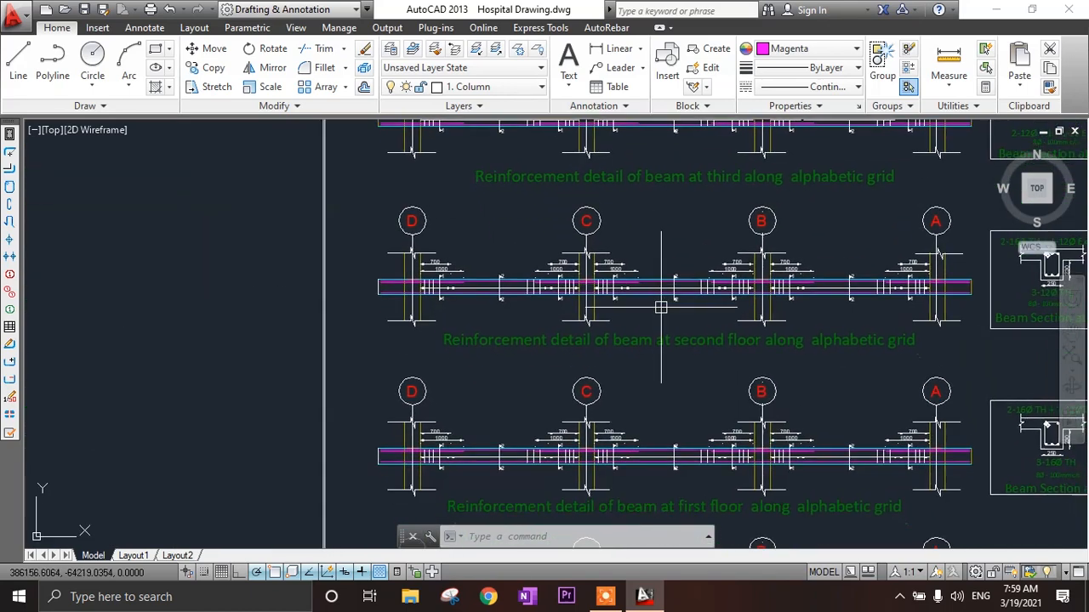
- Copy the title "Reinforcement detail of beam at second floor along alphabetic grid" to below the two-span beam's longitudinal section
{"action": "key", "text": "Return"}
{"action": "left_click", "coordinate": [630, 365]}
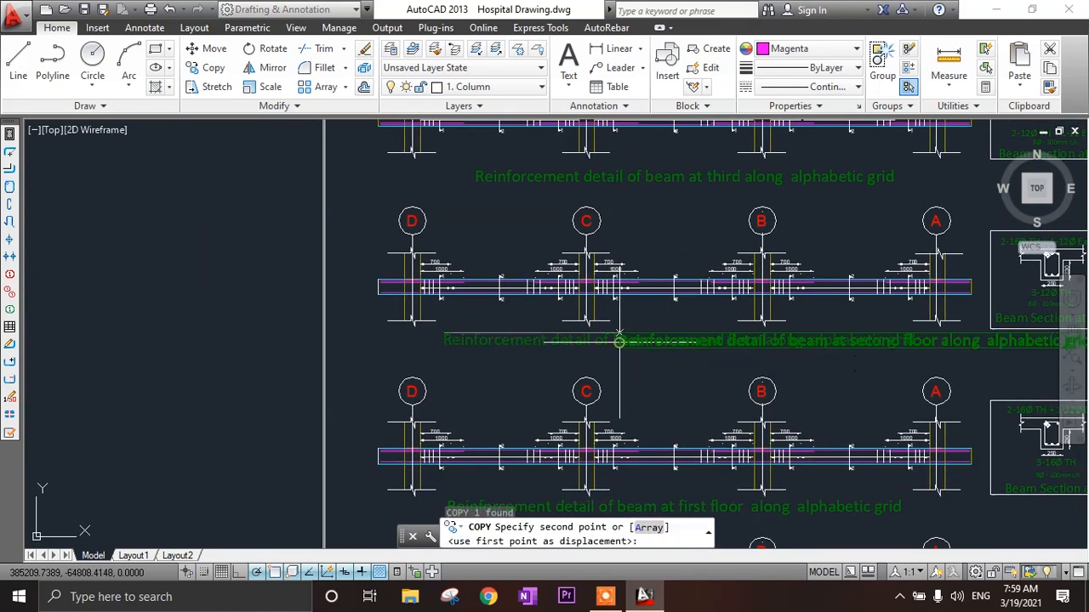
{"action": "scroll", "coordinate": [619, 344], "scroll_direction": "down", "scroll_amount": 6}
{"action": "scroll", "coordinate": [529, 164], "scroll_direction": "down", "scroll_amount": 2}
{"action": "middle_click_drag", "start_coordinate": [542, 273], "coordinate": [561, 270]}
{"action": "scroll", "coordinate": [431, 372], "scroll_direction": "up", "scroll_amount": 12}
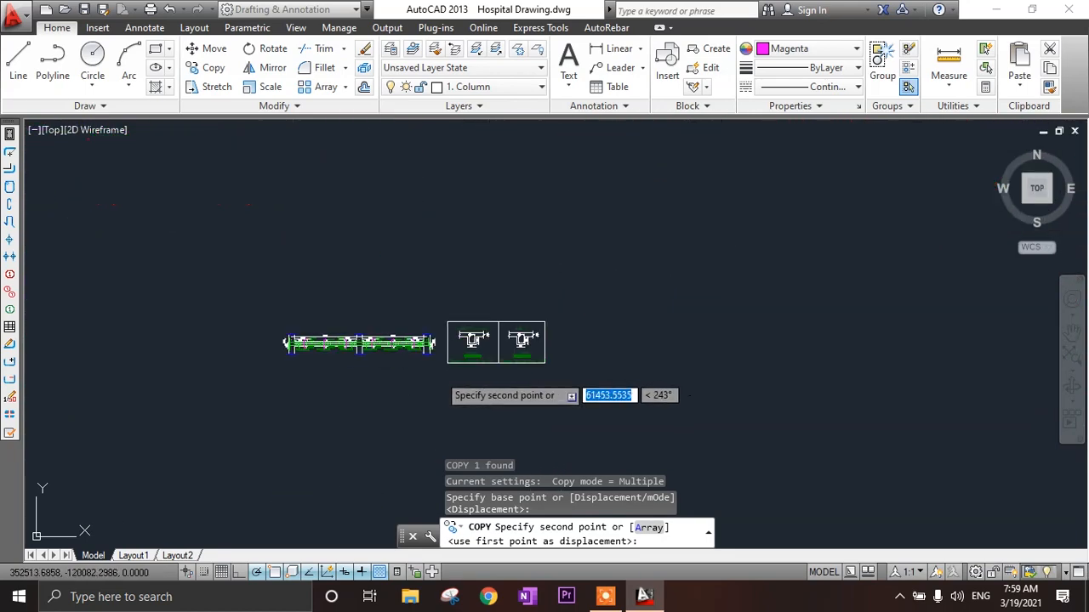
{"action": "middle_click_drag", "start_coordinate": [320, 356], "coordinate": [570, 333]}
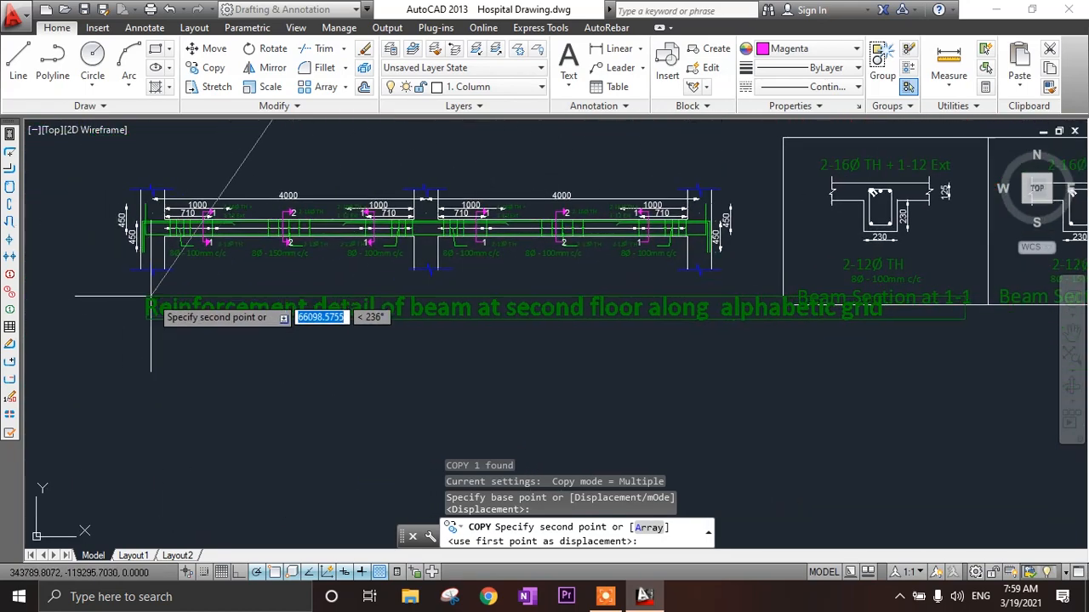
{"action": "left_click", "coordinate": [92, 322]}
{"action": "key", "text": "Escape"}
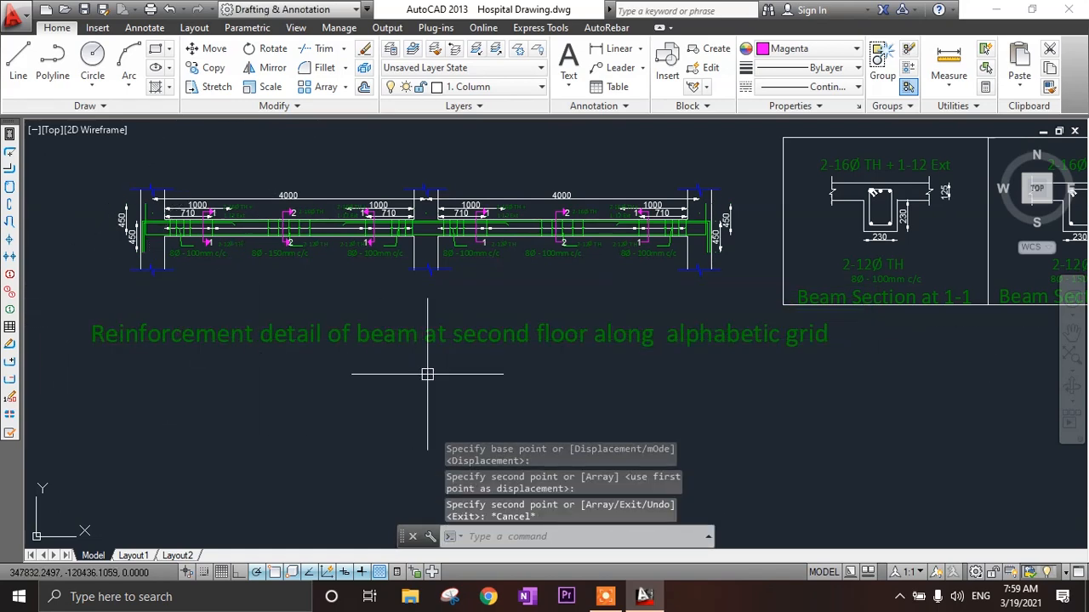
- Replace "alphabetic grid" in the copied title with "length of building"
{"action": "double_click", "coordinate": [666, 340]}
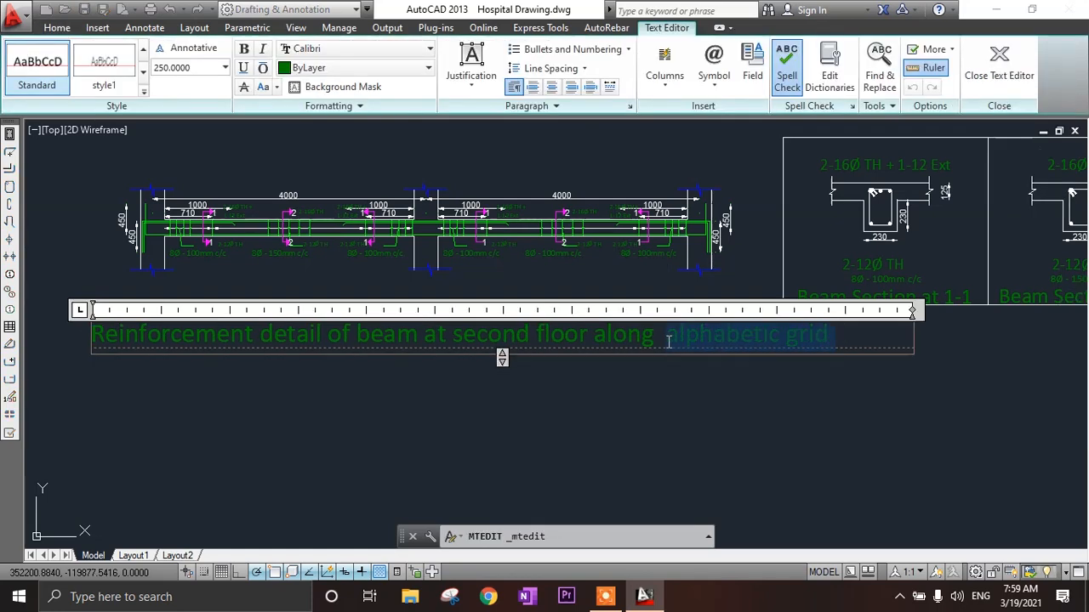
{"action": "key", "text": "Delete"}
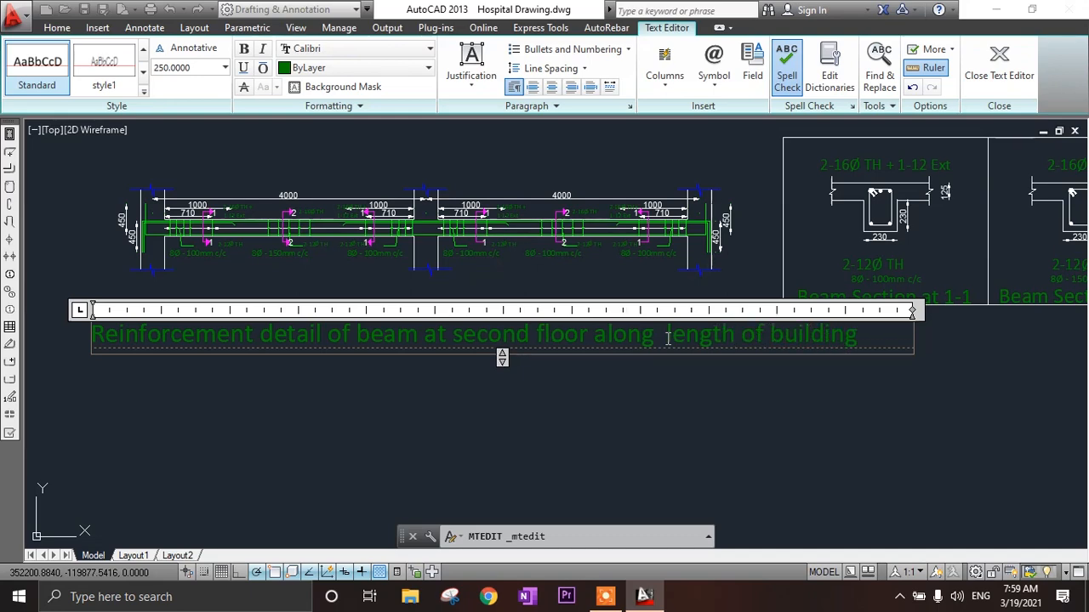
{"action": "left_click", "coordinate": [692, 427]}
- Set the title's text height to 200 and move the title up closer to the beam
{"action": "middle_click_drag", "start_coordinate": [711, 380], "coordinate": [719, 384]}
{"action": "scroll", "coordinate": [718, 371], "scroll_direction": "up", "scroll_amount": 2}
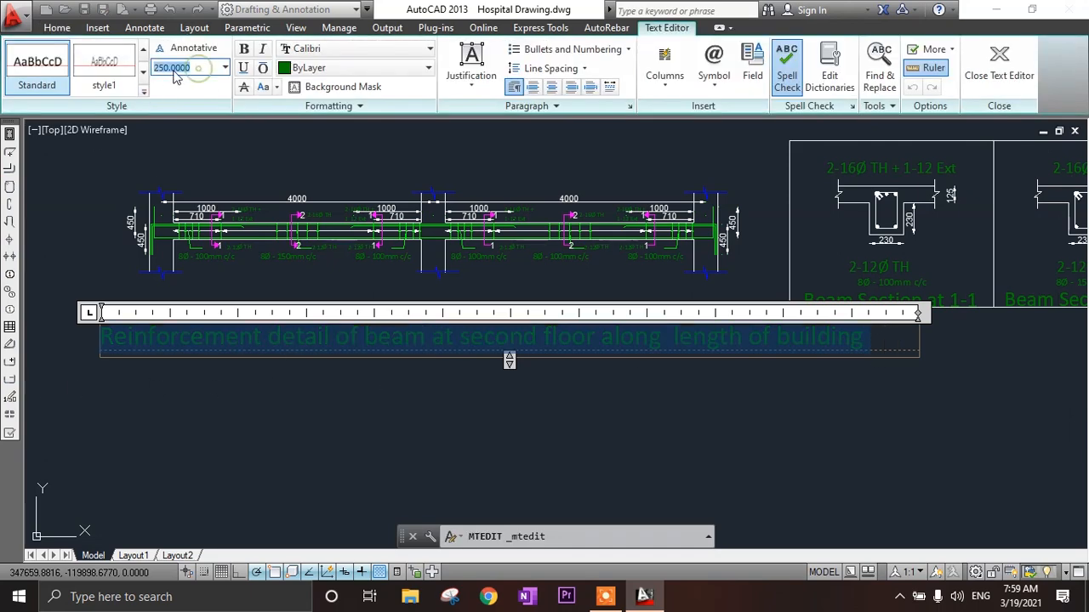
{"action": "type", "text": "0"}
{"action": "key", "text": "Return"}
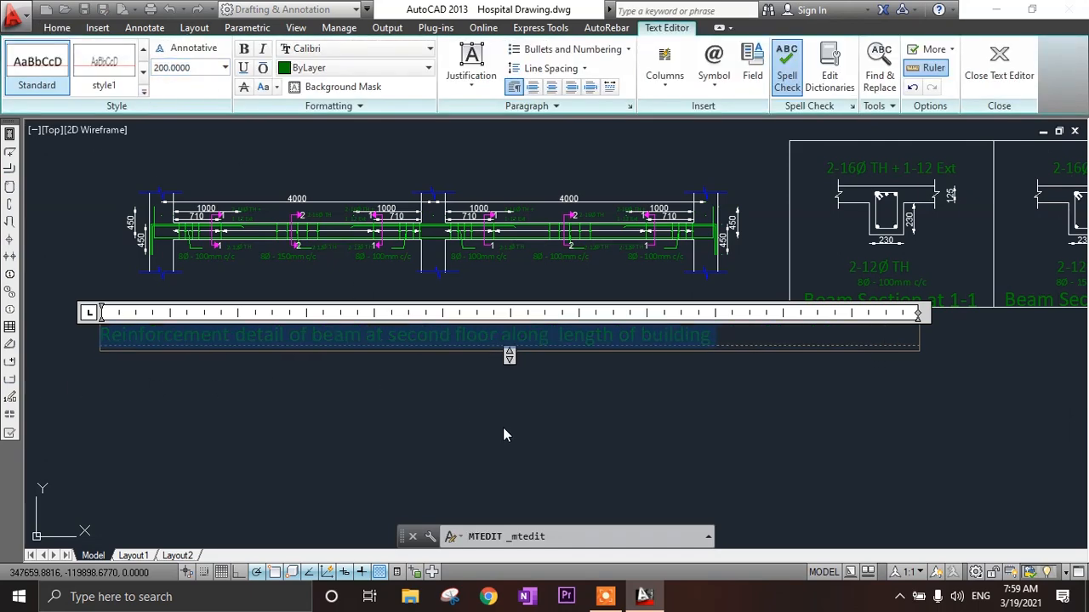
{"action": "left_click", "coordinate": [502, 434]}
{"action": "left_click", "coordinate": [102, 326]}
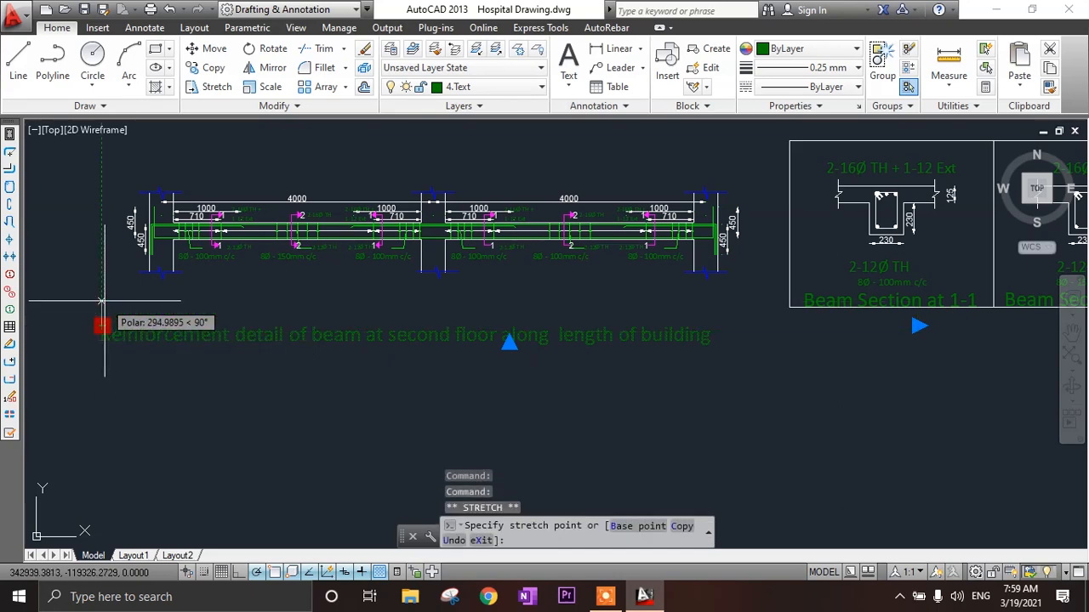
{"action": "left_click", "coordinate": [100, 296]}
{"action": "scroll", "coordinate": [379, 294], "scroll_direction": "up", "scroll_amount": 2}
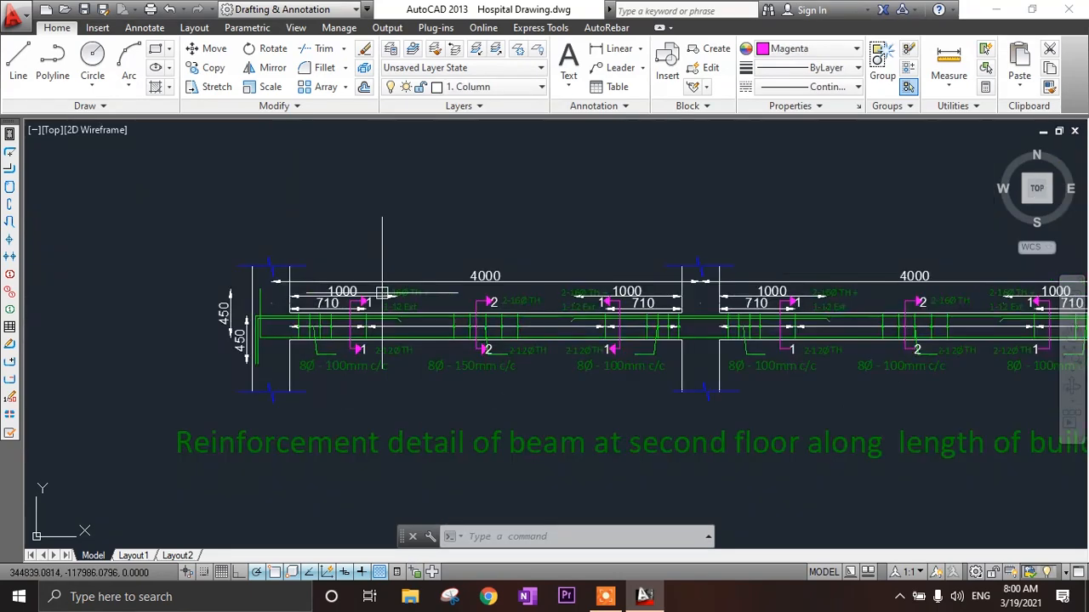
- Draw a 350 mm horizontal line across the first column at the beam's top edge
{"action": "key", "text": "Return"}
{"action": "scroll", "coordinate": [210, 268], "scroll_direction": "up", "scroll_amount": 6}
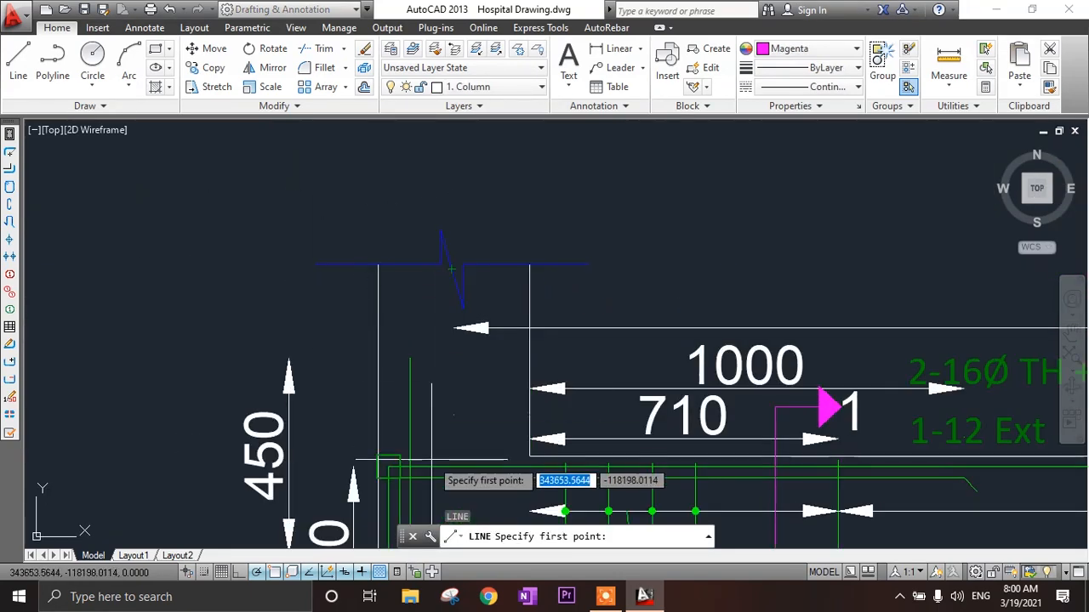
{"action": "middle_click_drag", "start_coordinate": [451, 434], "coordinate": [444, 335]}
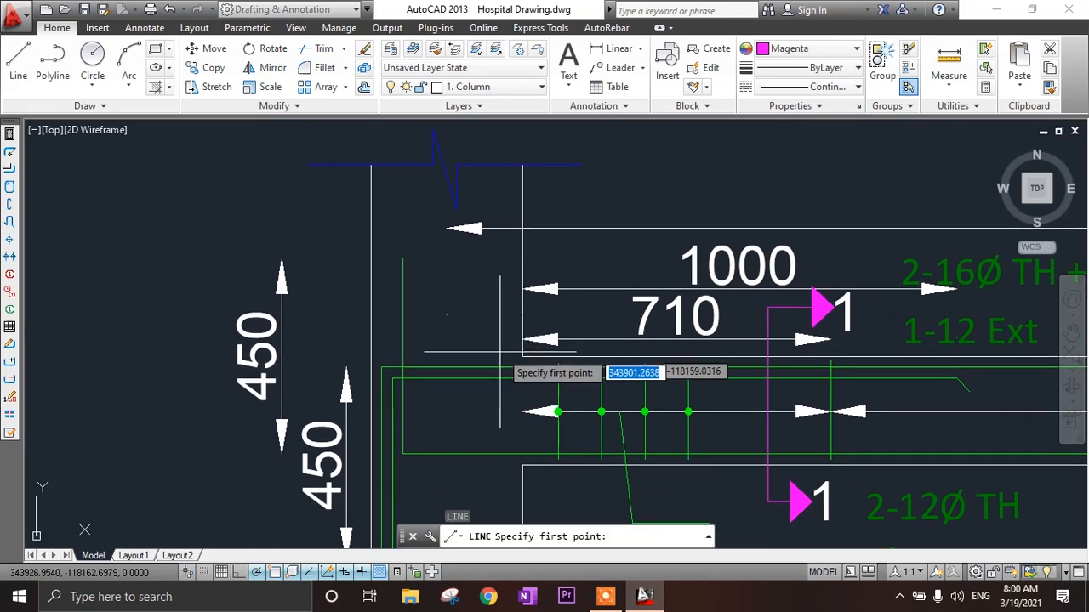
{"action": "scroll", "coordinate": [506, 351], "scroll_direction": "up", "scroll_amount": 4}
{"action": "left_click", "coordinate": [539, 355]}
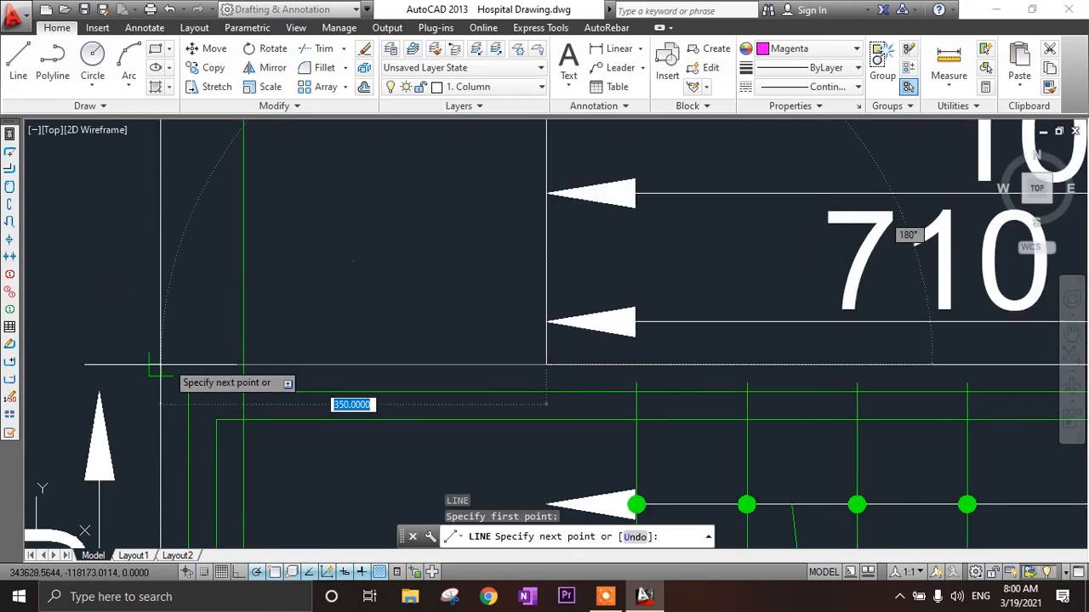
{"action": "left_click", "coordinate": [160, 364]}
{"action": "key", "text": "Escape"}
- Draw a vertical line from the midpoint of the line across the first column to well above the column's break line
{"action": "key", "text": "Return"}
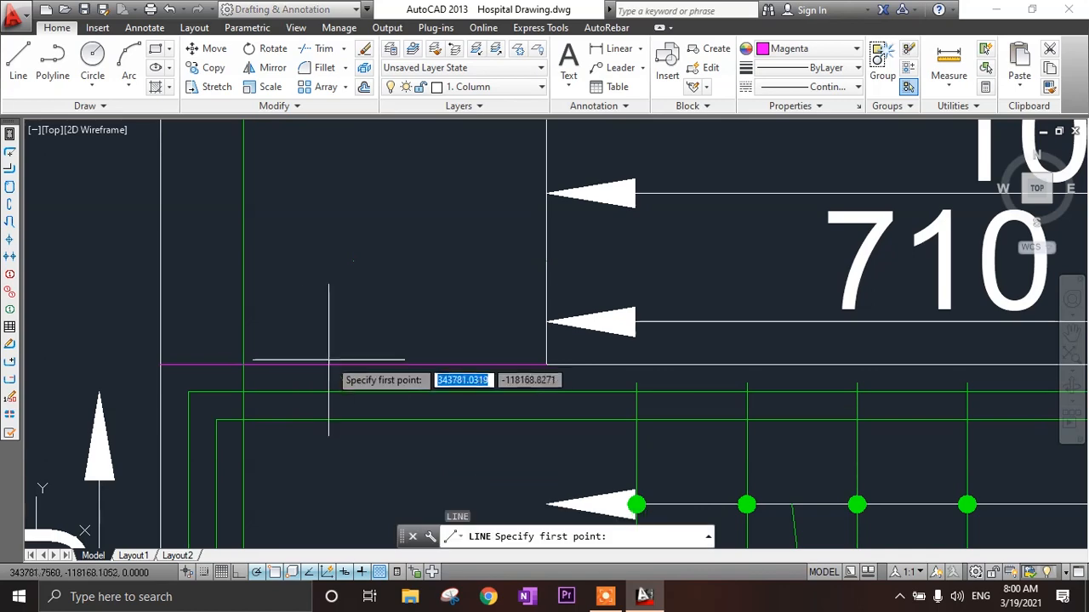
{"action": "left_click", "coordinate": [353, 364]}
{"action": "scroll", "coordinate": [350, 364], "scroll_direction": "down", "scroll_amount": 3}
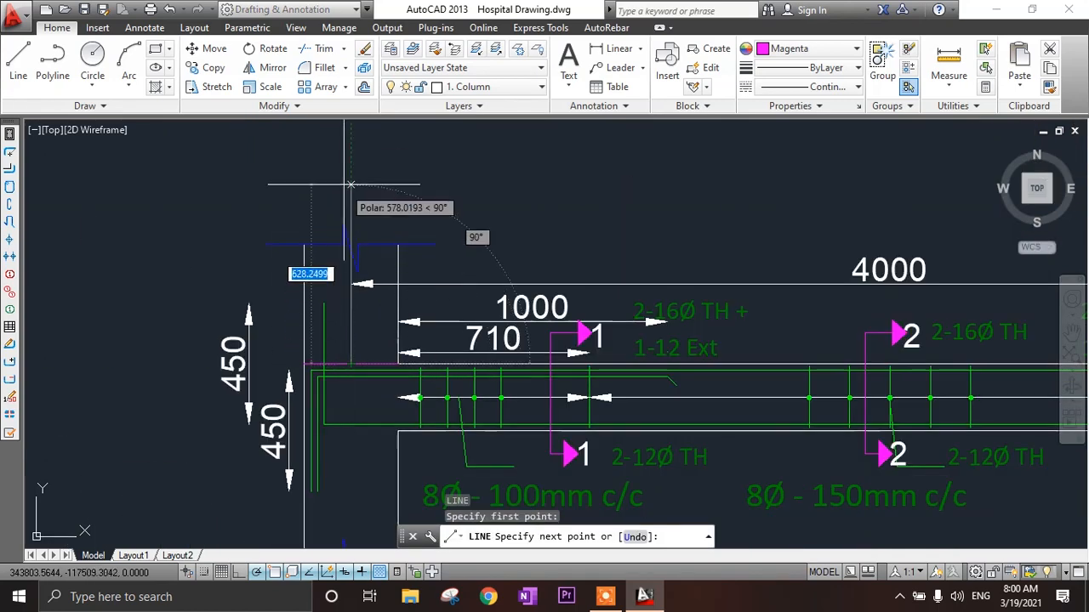
{"action": "scroll", "coordinate": [329, 281], "scroll_direction": "down", "scroll_amount": 2}
{"action": "key", "text": "Escape"}
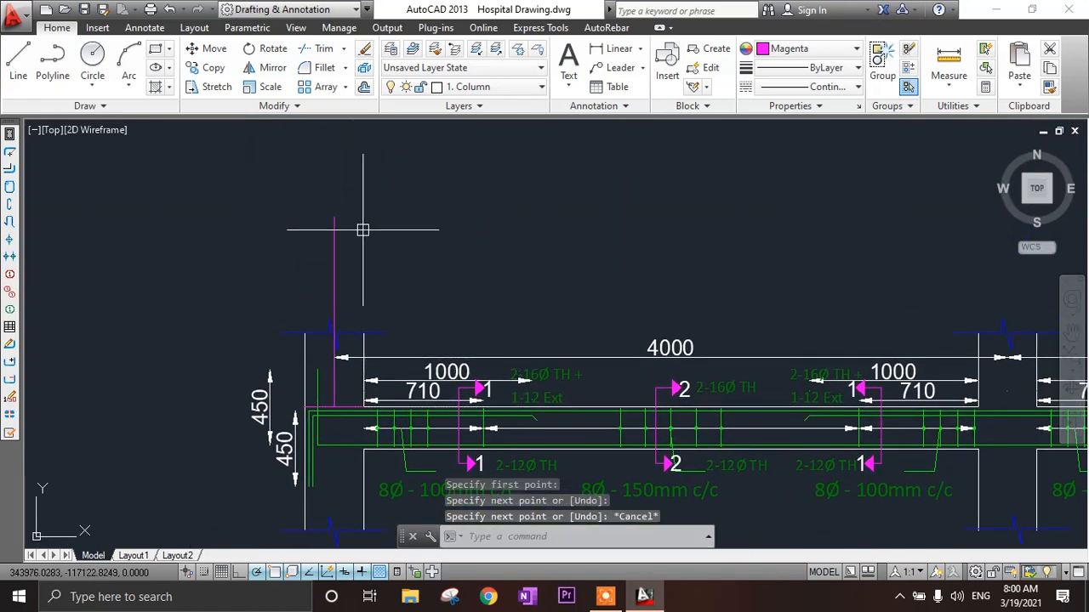
- Draw a grid-bubble circle centred on the upper end of the first column's vertical line
{"action": "middle_click_drag", "start_coordinate": [360, 230], "coordinate": [370, 308]}
{"action": "key", "text": "Return"}
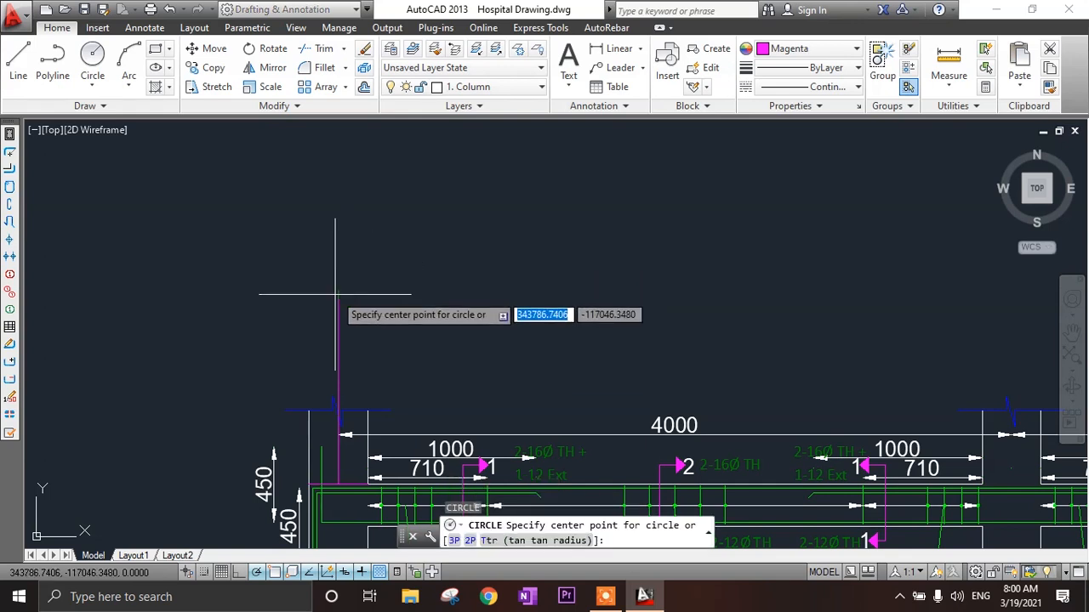
{"action": "left_click", "coordinate": [339, 295]}
{"action": "left_click", "coordinate": [354, 319]}
{"action": "scroll", "coordinate": [330, 303], "scroll_direction": "up", "scroll_amount": 3}
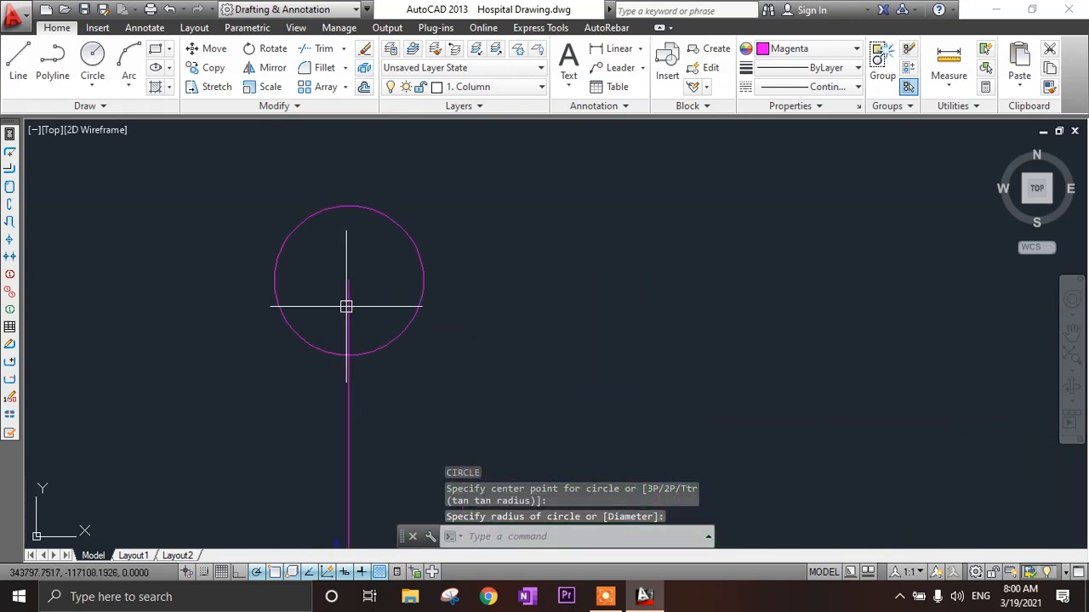
- Shorten the vertical grid line so its upper end meets the lowest point of the bubble circle
{"action": "left_click", "coordinate": [348, 307]}
{"action": "left_click", "coordinate": [349, 280]}
{"action": "left_click", "coordinate": [349, 354]}
{"action": "key", "text": "Escape"}
- Copy the section-mark number 1 near the first column into the centre of the grid-bubble circle
{"action": "scroll", "coordinate": [349, 342], "scroll_direction": "down", "scroll_amount": 3}
{"action": "middle_click_drag", "start_coordinate": [352, 338], "coordinate": [324, 219]}
{"action": "scroll", "coordinate": [466, 383], "scroll_direction": "up", "scroll_amount": 3}
{"action": "left_click", "coordinate": [480, 408]}
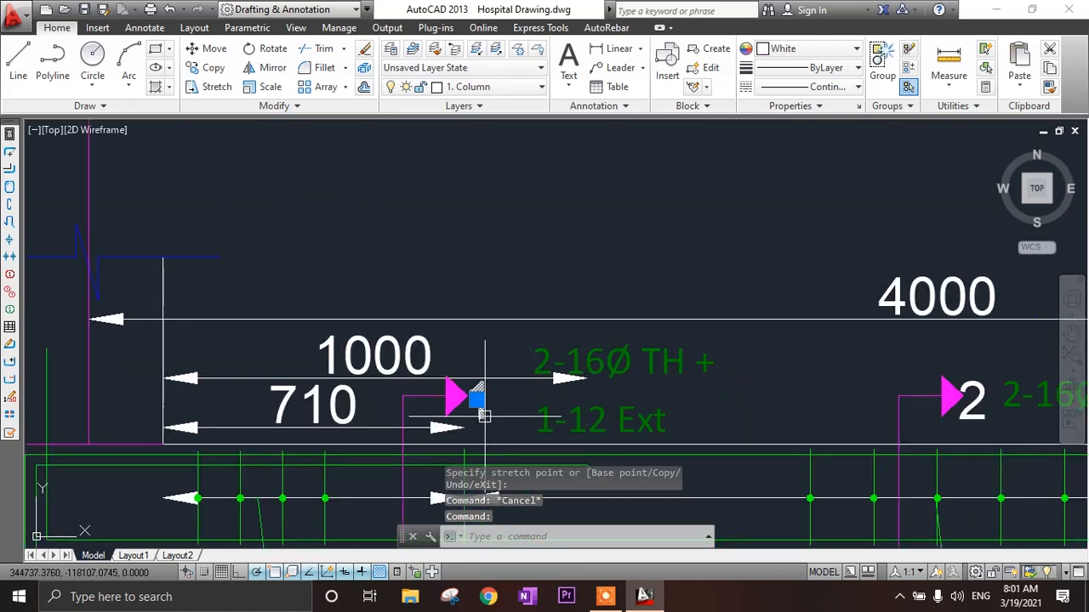
{"action": "type", "text": "co"}
{"action": "key", "text": "Return"}
{"action": "left_click", "coordinate": [481, 412]}
{"action": "scroll", "coordinate": [442, 374], "scroll_direction": "down", "scroll_amount": 3}
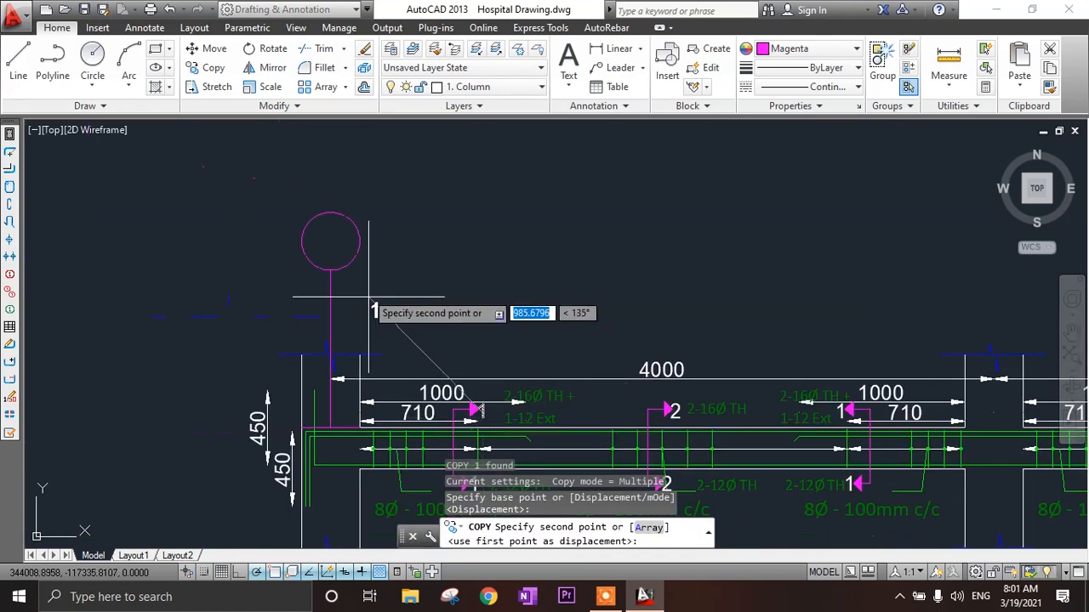
{"action": "scroll", "coordinate": [333, 255], "scroll_direction": "up", "scroll_amount": 3}
{"action": "left_click", "coordinate": [291, 196]}
{"action": "key", "text": "Escape"}
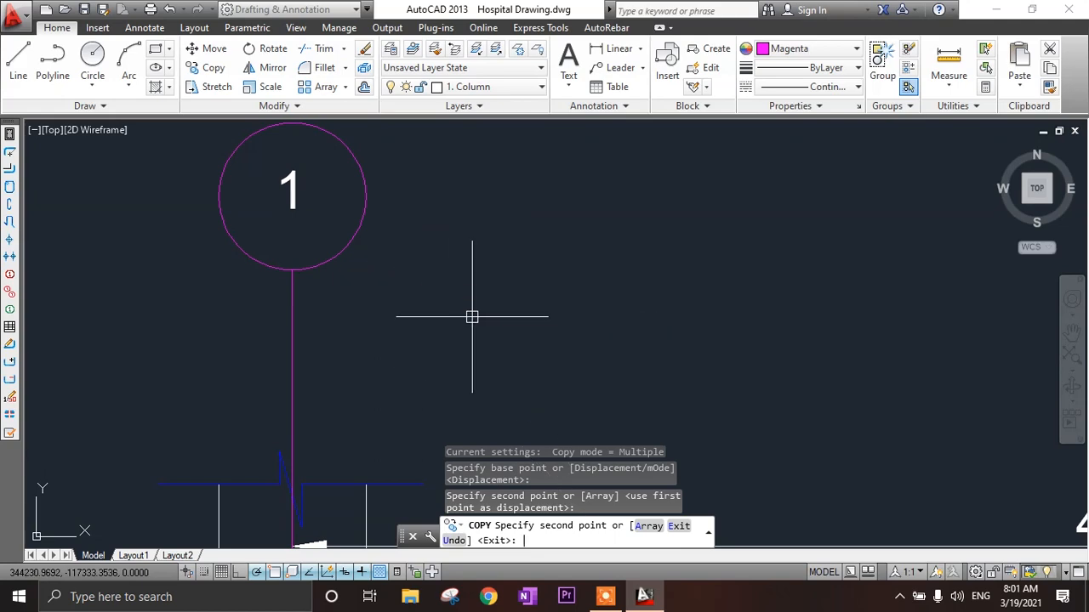
- Change the text inside the first column's grid bubble to A
{"action": "scroll", "coordinate": [469, 315], "scroll_direction": "down", "scroll_amount": 3}
{"action": "scroll", "coordinate": [426, 287], "scroll_direction": "up", "scroll_amount": 3}
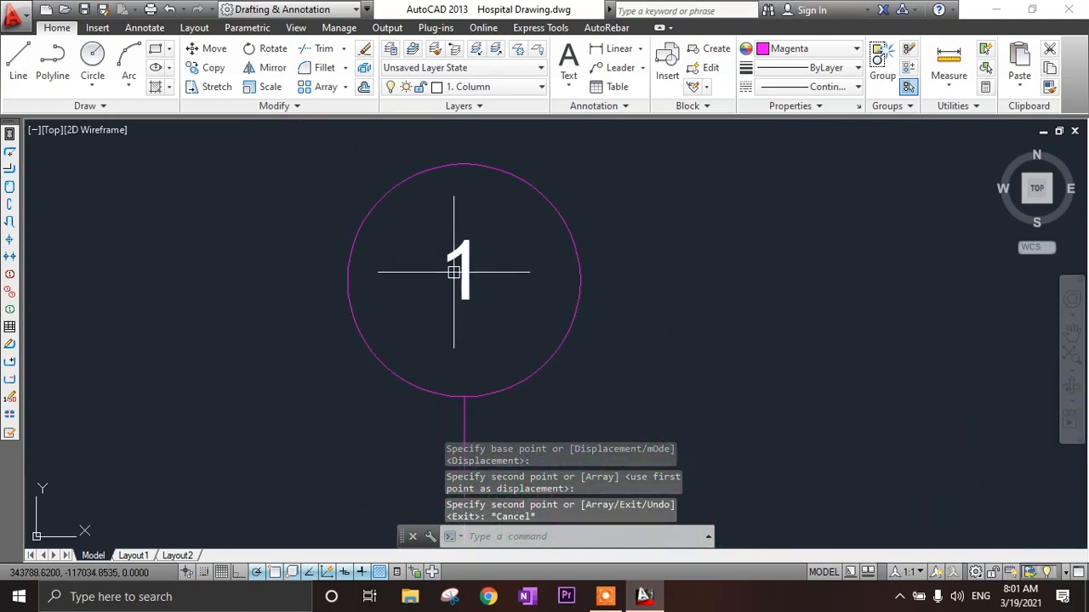
{"action": "double_click", "coordinate": [458, 271]}
{"action": "type", "text": "A"}
{"action": "left_click", "coordinate": [428, 281]}
{"action": "scroll", "coordinate": [405, 282], "scroll_direction": "down", "scroll_amount": 3}
{"action": "left_click", "coordinate": [322, 229]}
{"action": "left_click", "coordinate": [510, 357]}
{"action": "left_click", "coordinate": [421, 385]}
{"action": "left_click", "coordinate": [459, 395]}
{"action": "mouse_move", "coordinate": [460, 350]}
{"action": "middle_mouse_down"}
{"action": "mouse_move", "coordinate": [426, 311]}
{"action": "mouse_move", "coordinate": [402, 250]}
{"action": "middle_mouse_up"}
{"action": "scroll", "coordinate": [402, 251], "scroll_direction": "down", "scroll_amount": 2}
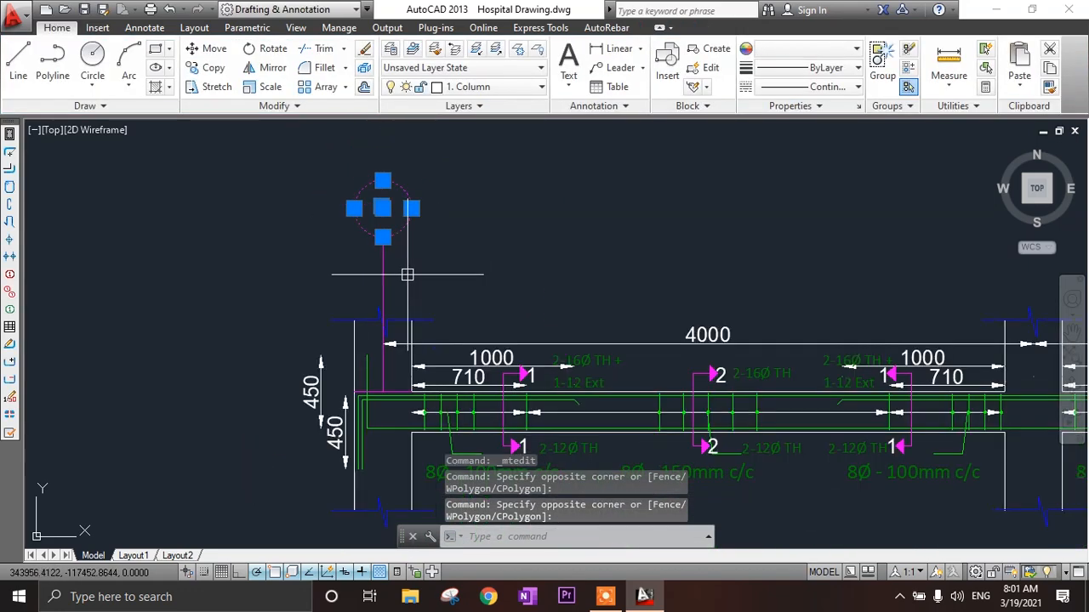
{"action": "key", "text": "Escape"}
- Draw a horizontal line across the middle column at the beam's top edge, from one column face to the other
{"action": "scroll", "coordinate": [291, 300], "scroll_direction": "down", "scroll_amount": 2}
{"action": "scroll", "coordinate": [493, 391], "scroll_direction": "up", "scroll_amount": 2}
{"action": "scroll", "coordinate": [567, 338], "scroll_direction": "up", "scroll_amount": 3}
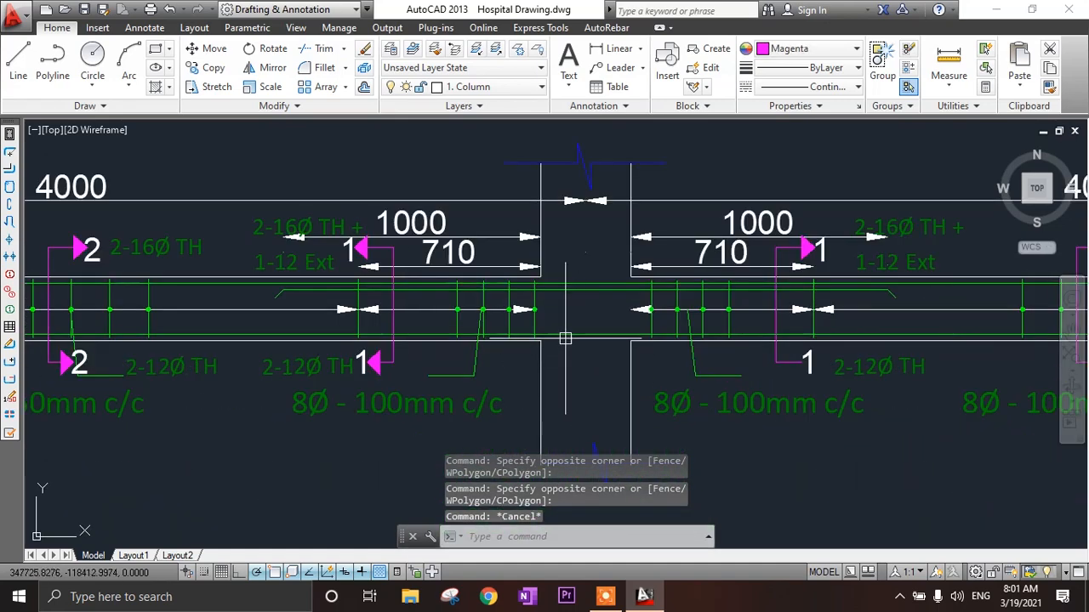
{"action": "scroll", "coordinate": [557, 323], "scroll_direction": "up", "scroll_amount": 2}
{"action": "type", "text": "l"}
{"action": "key", "text": "Return"}
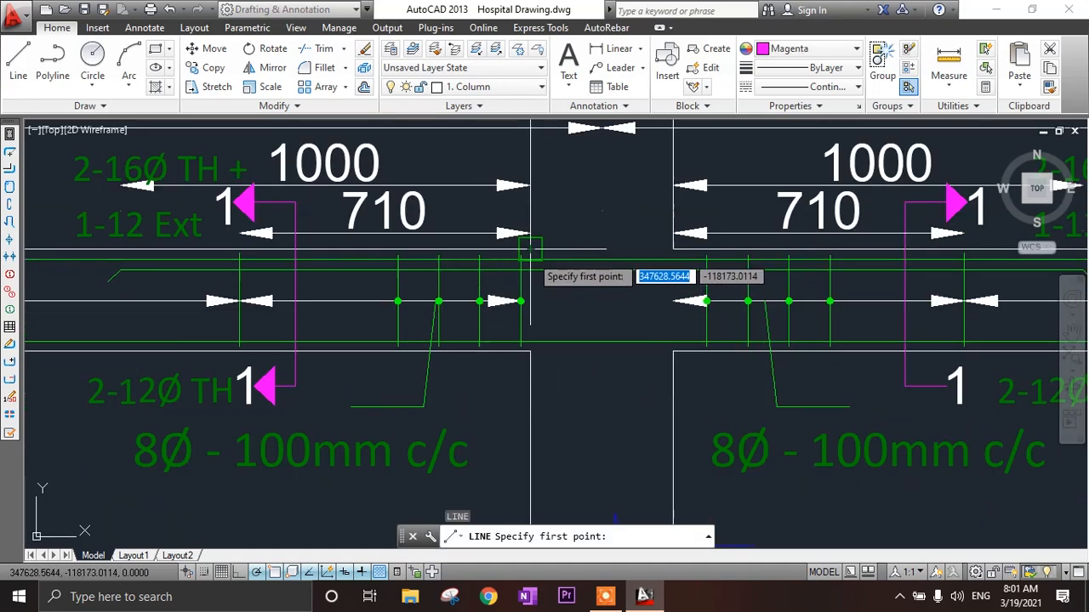
{"action": "left_click", "coordinate": [530, 249]}
{"action": "left_click", "coordinate": [673, 250]}
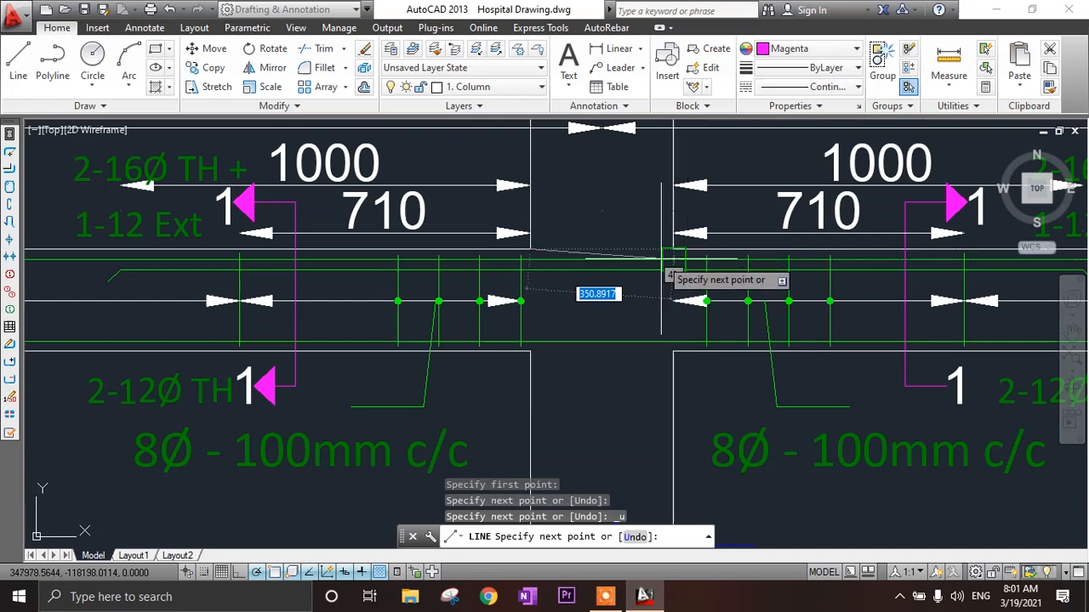
{"action": "key", "text": "ctrl+z"}
{"action": "scroll", "coordinate": [647, 255], "scroll_direction": "down", "scroll_amount": 3}
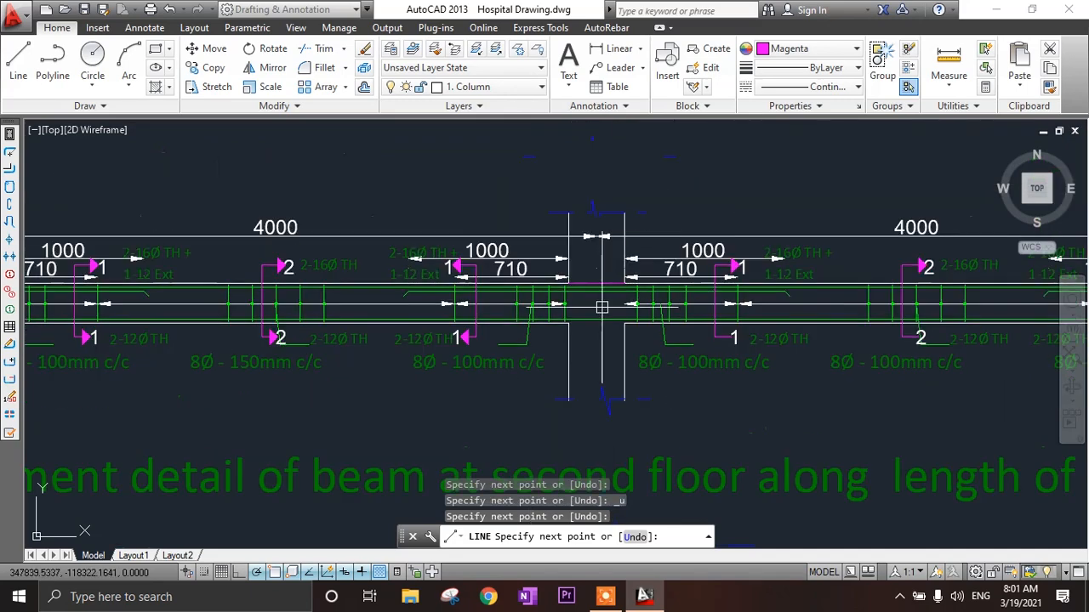
{"action": "key", "text": "Escape"}
- Draw a horizontal line across the third column at the beam's top edge, between its two faces
{"action": "scroll", "coordinate": [699, 354], "scroll_direction": "up", "scroll_amount": 2}
{"action": "scroll", "coordinate": [700, 354], "scroll_direction": "up", "scroll_amount": 3}
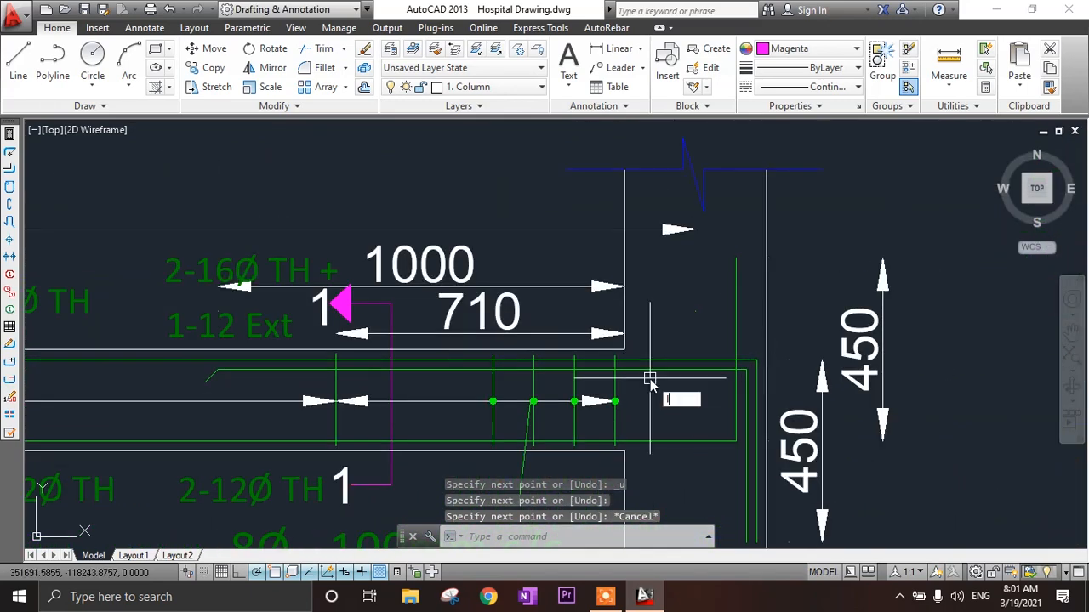
{"action": "key", "text": "Return"}
{"action": "scroll", "coordinate": [656, 374], "scroll_direction": "up", "scroll_amount": 3}
{"action": "left_click", "coordinate": [593, 305]}
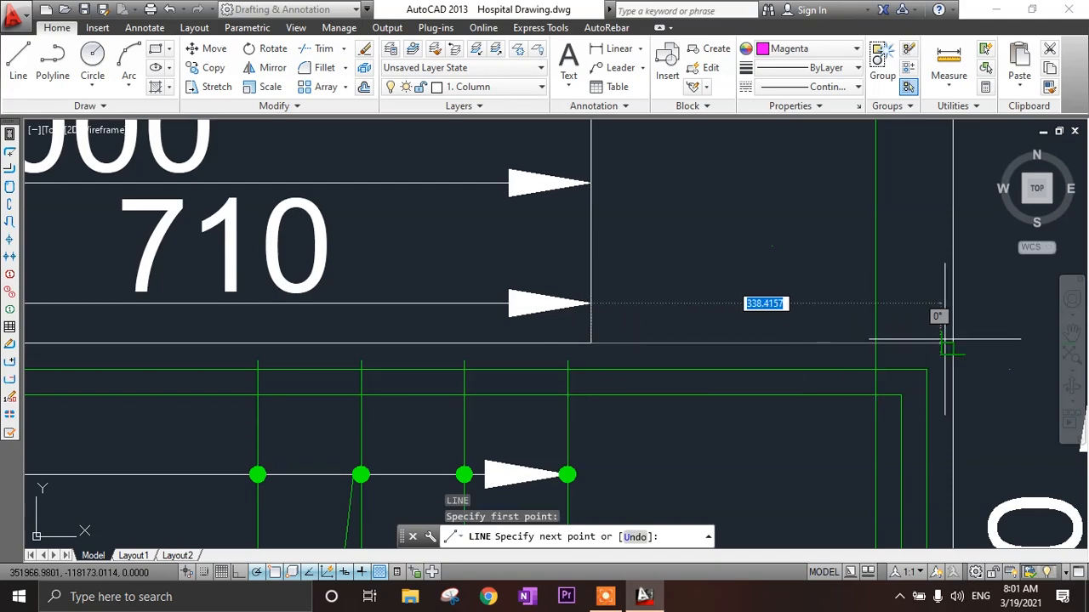
{"action": "scroll", "coordinate": [957, 345], "scroll_direction": "down", "scroll_amount": 2}
{"action": "key", "text": "Escape"}
- Copy the grid bubble, its letter and its vertical line from the first column to the midpoint of the line across the middle column
{"action": "scroll", "coordinate": [816, 393], "scroll_direction": "down", "scroll_amount": 2}
{"action": "scroll", "coordinate": [816, 394], "scroll_direction": "down", "scroll_amount": 3}
{"action": "mouse_move", "coordinate": [340, 349]}
{"action": "middle_mouse_down"}
{"action": "mouse_move", "coordinate": [608, 365]}
{"action": "mouse_move", "coordinate": [373, 342]}
{"action": "middle_mouse_up"}
{"action": "scroll", "coordinate": [326, 347], "scroll_direction": "down", "scroll_amount": 3}
{"action": "middle_click_drag", "start_coordinate": [254, 327], "coordinate": [338, 335]}
{"action": "scroll", "coordinate": [338, 336], "scroll_direction": "up", "scroll_amount": 3}
{"action": "left_click", "coordinate": [303, 235]}
{"action": "left_click", "coordinate": [267, 370]}
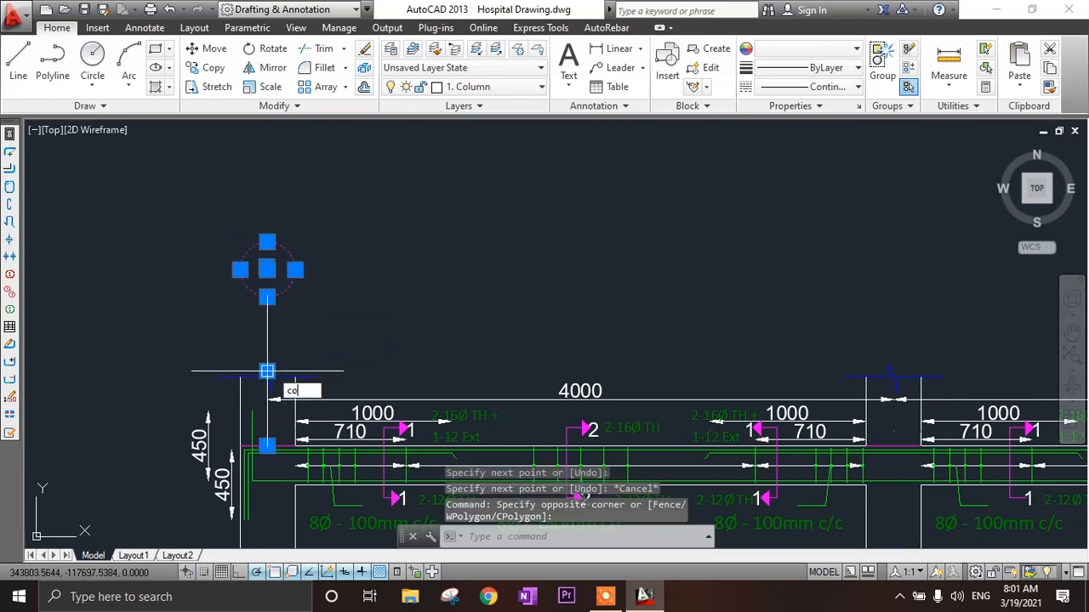
{"action": "key", "text": "space"}
{"action": "scroll", "coordinate": [242, 440], "scroll_direction": "up", "scroll_amount": 6}
{"action": "left_click", "coordinate": [333, 459]}
{"action": "scroll", "coordinate": [204, 406], "scroll_direction": "down", "scroll_amount": 4}
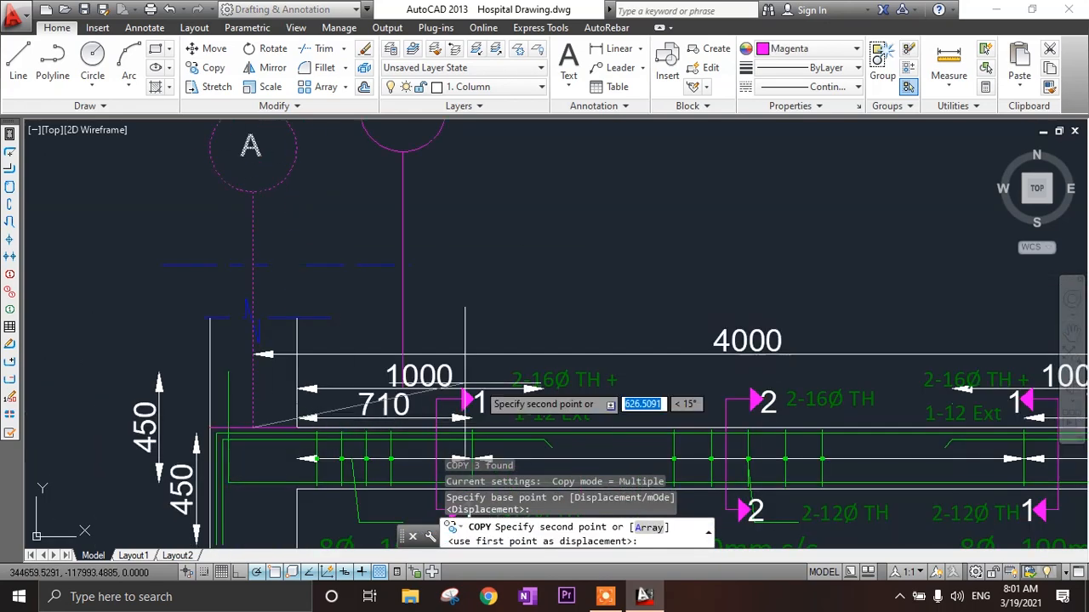
{"action": "middle_click_drag", "start_coordinate": [600, 378], "coordinate": [77, 323]}
{"action": "left_click", "coordinate": [716, 371]}
- Place another copy of the bubble, letter and grid line at the midpoint of the line across the third column
{"action": "scroll", "coordinate": [598, 372], "scroll_direction": "down", "scroll_amount": 4}
{"action": "middle_click_drag", "start_coordinate": [539, 377], "coordinate": [79, 379]}
{"action": "scroll", "coordinate": [607, 375], "scroll_direction": "up", "scroll_amount": 4}
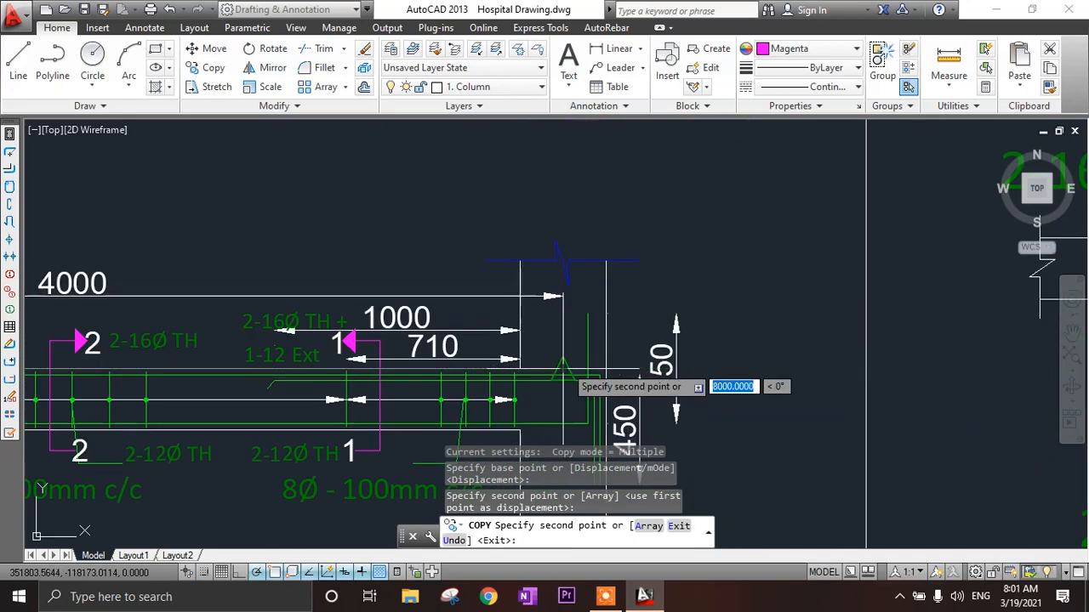
{"action": "key", "text": "Escape"}
- Change the letter in the middle column's grid bubble to B
{"action": "scroll", "coordinate": [353, 322], "scroll_direction": "down", "scroll_amount": 4}
{"action": "middle_click_drag", "start_coordinate": [354, 322], "coordinate": [482, 355]}
{"action": "scroll", "coordinate": [396, 335], "scroll_direction": "up", "scroll_amount": 4}
{"action": "double_click", "coordinate": [313, 260]}
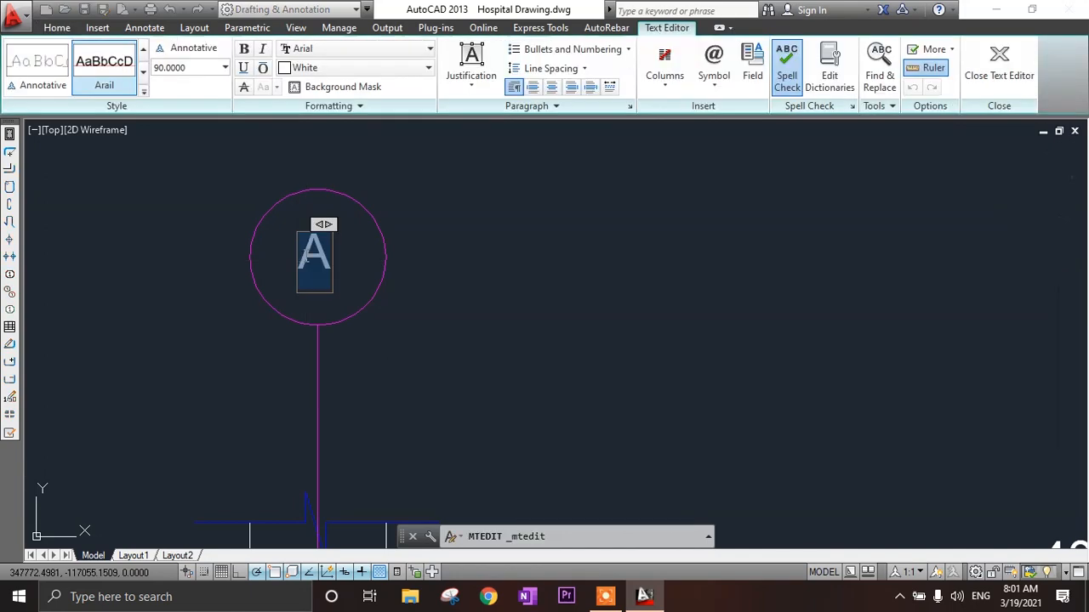
{"action": "left_click", "coordinate": [397, 289]}
- Change the letter in the third column's grid bubble to C
{"action": "scroll", "coordinate": [269, 345], "scroll_direction": "down", "scroll_amount": 4}
{"action": "middle_click_drag", "start_coordinate": [398, 373], "coordinate": [307, 378]}
{"action": "scroll", "coordinate": [867, 344], "scroll_direction": "up", "scroll_amount": 4}
{"action": "left_click", "coordinate": [700, 270]}
{"action": "double_click", "coordinate": [689, 268]}
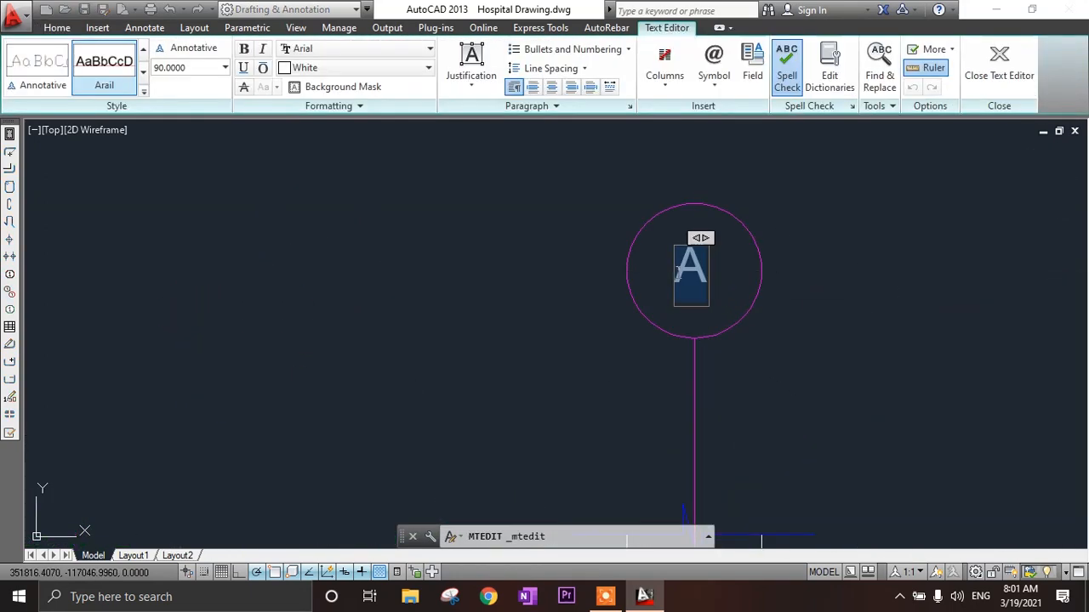
{"action": "type", "text": "C"}
{"action": "left_click", "coordinate": [544, 274]}
- Delete the three short horizontal lines across the columns at the beam's top edge
{"action": "scroll", "coordinate": [630, 341], "scroll_direction": "down", "scroll_amount": 4}
{"action": "middle_click_drag", "start_coordinate": [476, 354], "coordinate": [754, 307]}
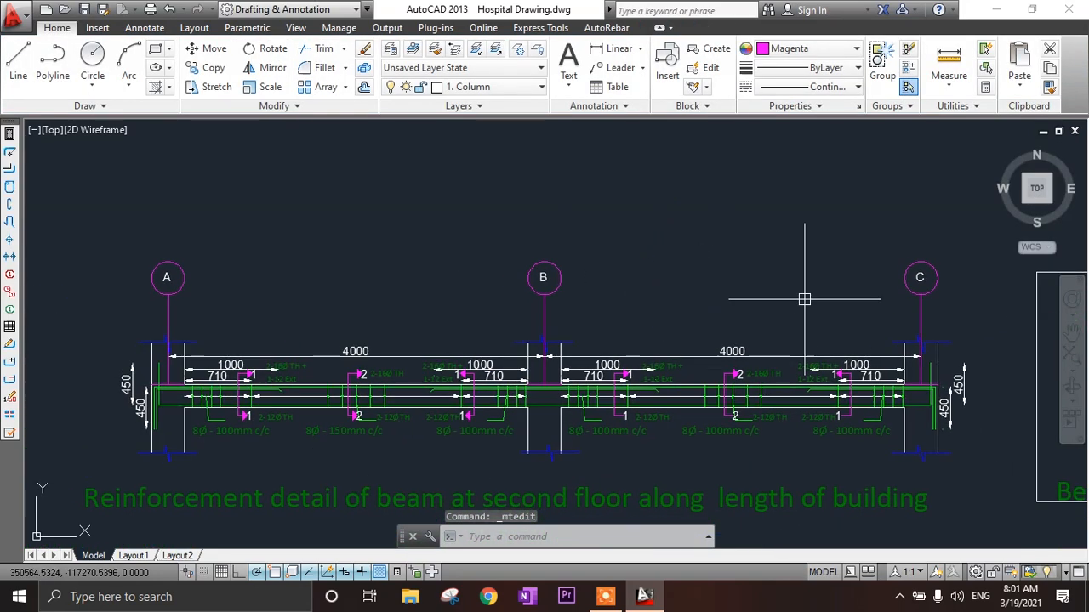
{"action": "scroll", "coordinate": [147, 388], "scroll_direction": "up", "scroll_amount": 4}
{"action": "scroll", "coordinate": [227, 382], "scroll_direction": "down", "scroll_amount": 4}
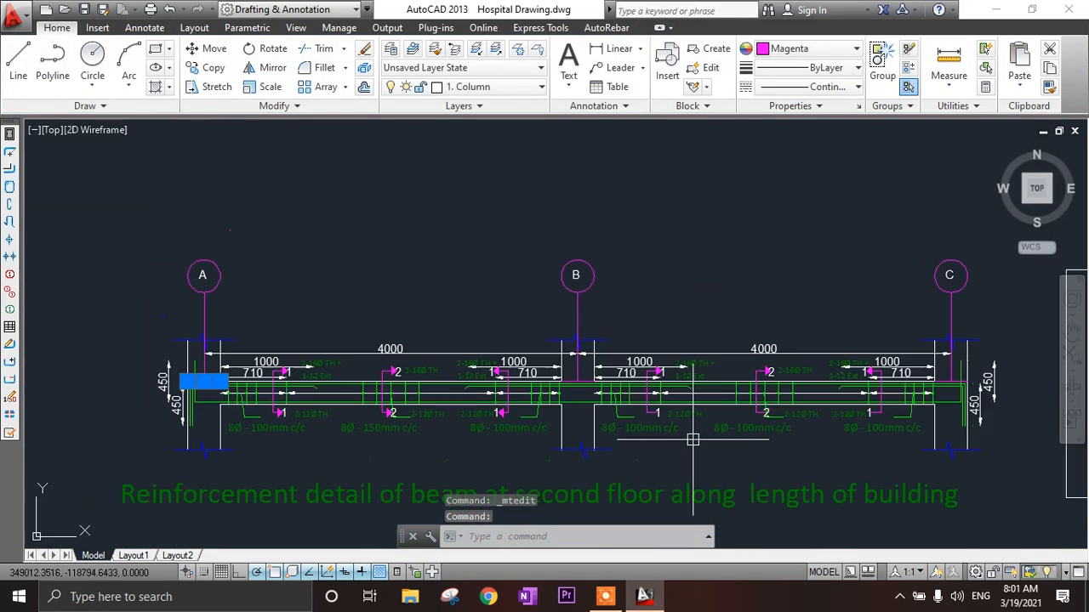
{"action": "scroll", "coordinate": [548, 354], "scroll_direction": "up", "scroll_amount": 4}
{"action": "left_click", "coordinate": [489, 328]}
{"action": "scroll", "coordinate": [481, 330], "scroll_direction": "down", "scroll_amount": 4}
{"action": "middle_click_drag", "start_coordinate": [850, 337], "coordinate": [696, 337]}
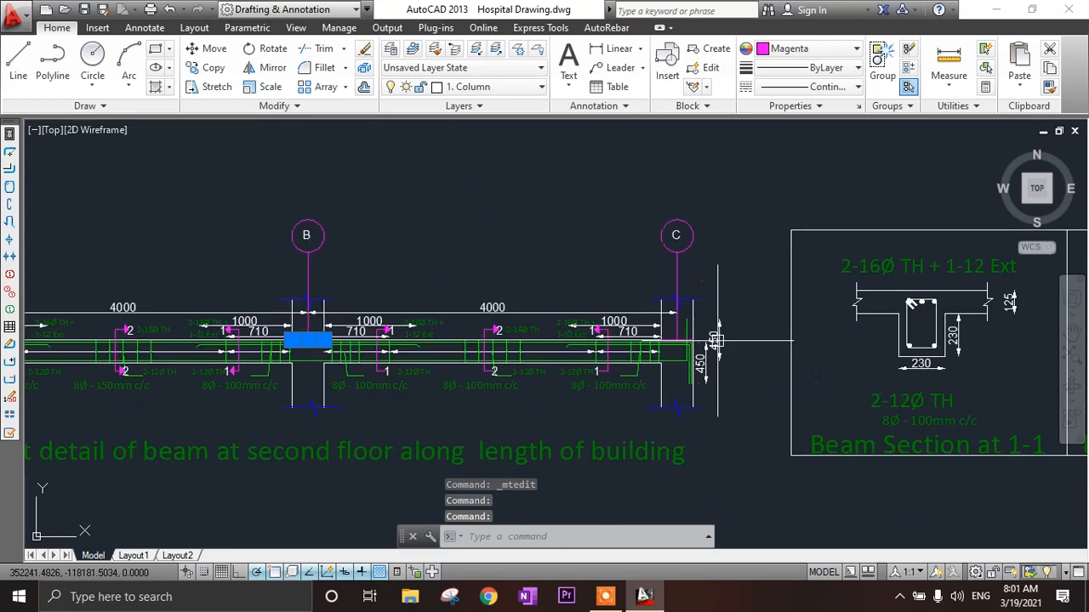
{"action": "scroll", "coordinate": [708, 337], "scroll_direction": "up", "scroll_amount": 4}
{"action": "scroll", "coordinate": [600, 344], "scroll_direction": "up", "scroll_amount": 2}
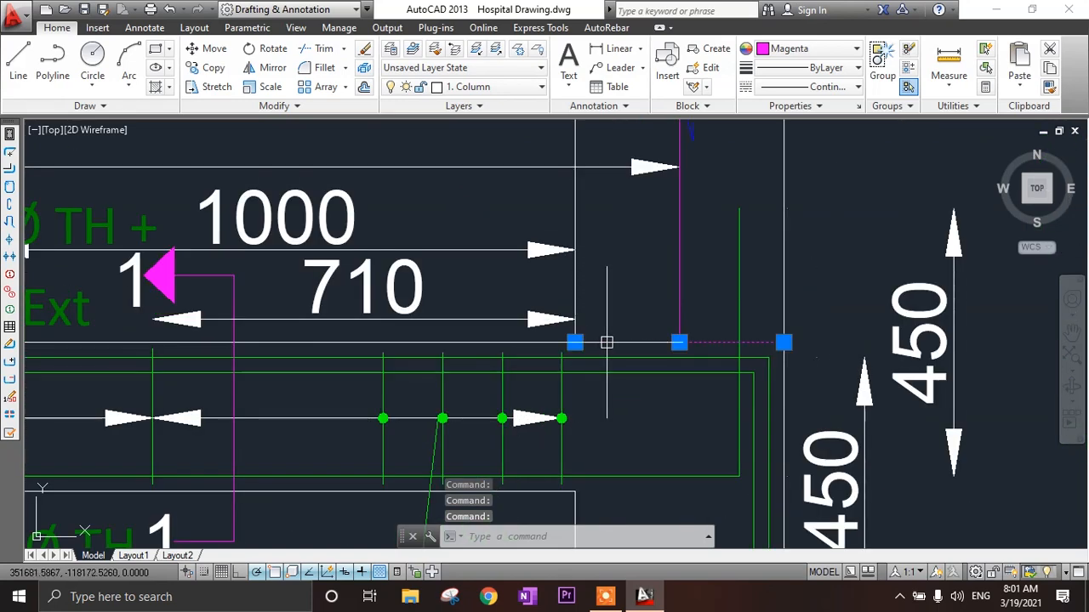
{"action": "key", "text": "Delete"}
- Extend the vertical grid lines of bubbles A, B and C down to the columns' lower break lines
{"action": "key", "text": "Return"}
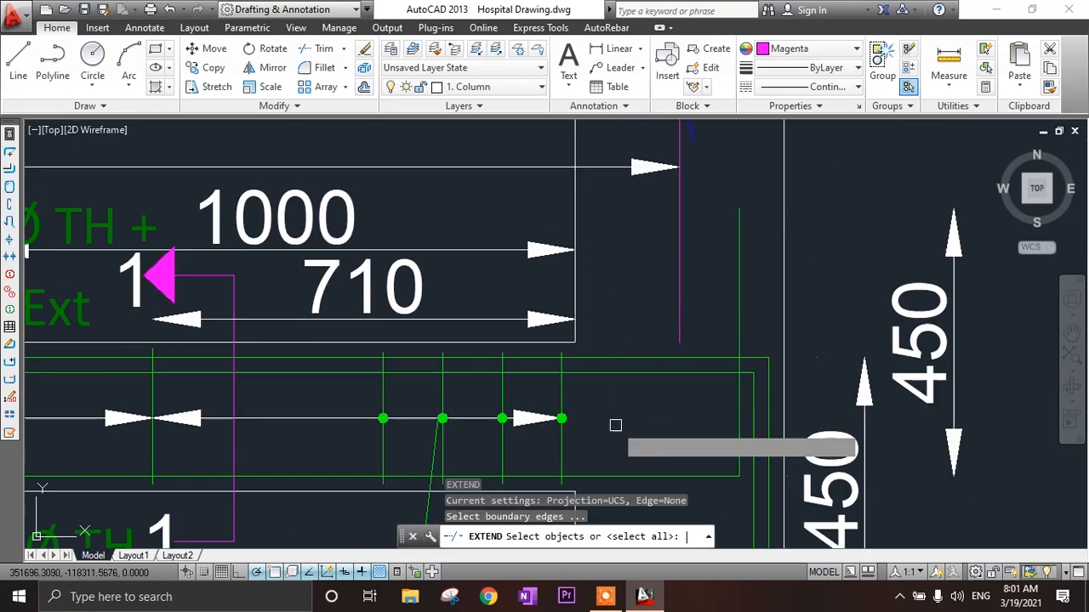
{"action": "key", "text": "Return"}
{"action": "scroll", "coordinate": [627, 408], "scroll_direction": "down", "scroll_amount": 4}
{"action": "left_click", "coordinate": [625, 277]}
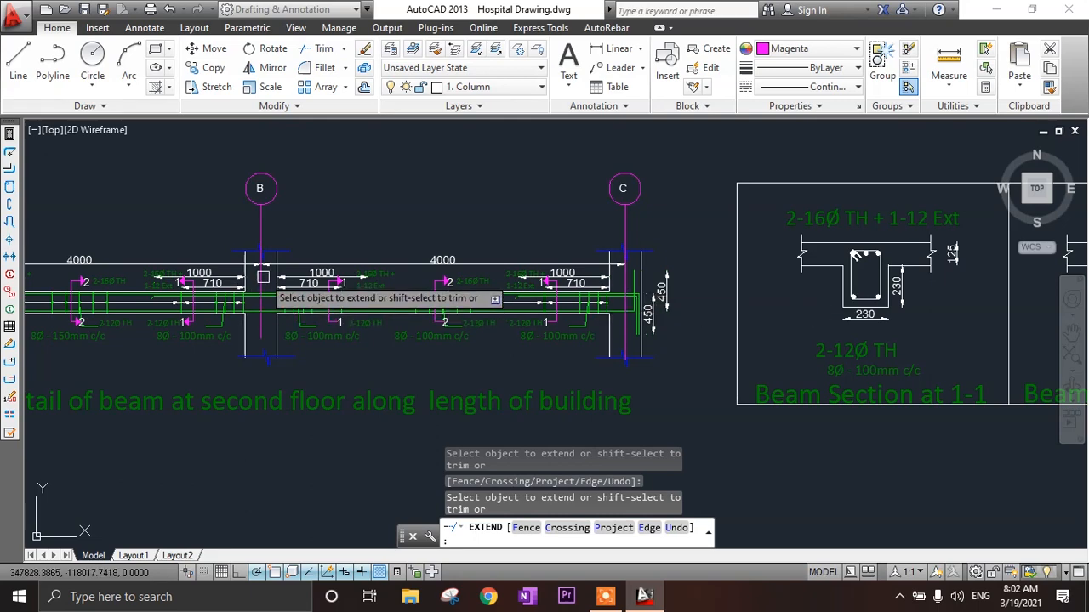
{"action": "scroll", "coordinate": [263, 276], "scroll_direction": "down", "scroll_amount": 3}
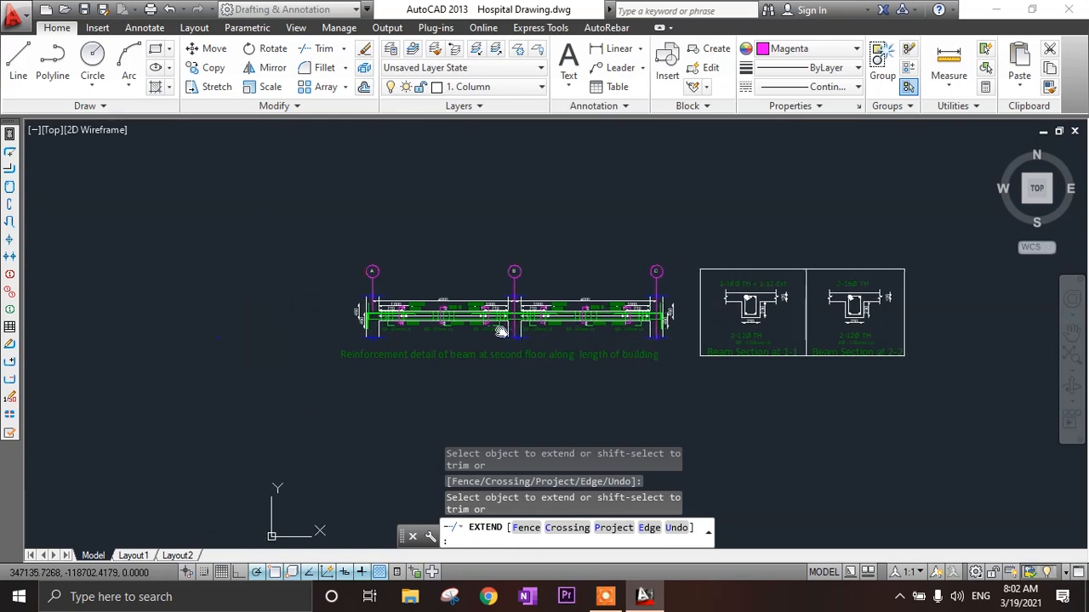
{"action": "scroll", "coordinate": [384, 318], "scroll_direction": "up", "scroll_amount": 5}
{"action": "left_click_drag", "start_coordinate": [346, 255], "coordinate": [342, 250]}
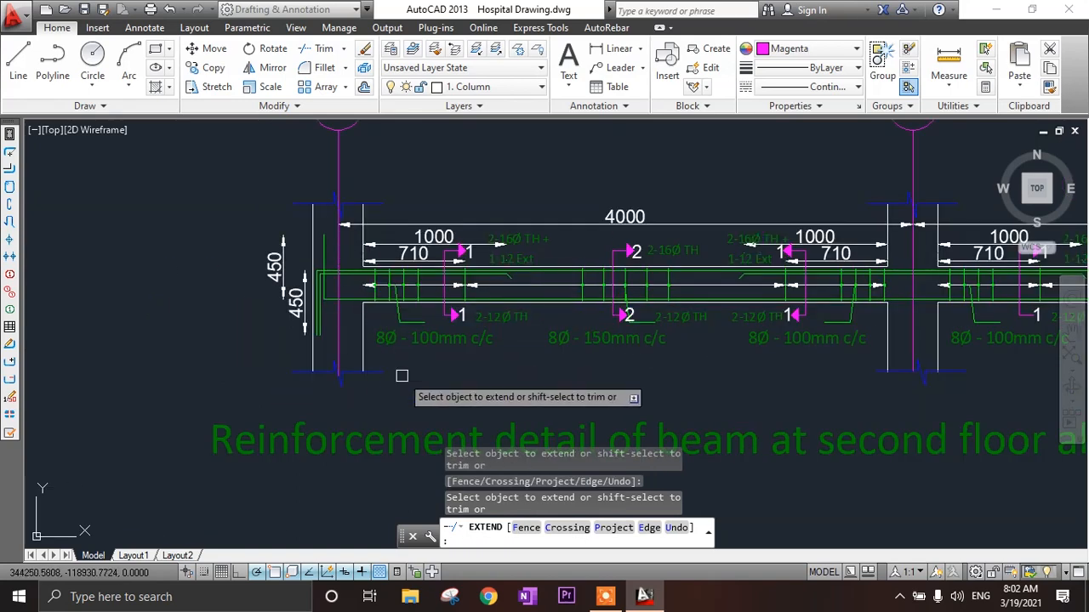
{"action": "key", "text": "Escape"}
- Remove "at second floor" from the title so it reads "Reinforcement detail of beam along length of building"
{"action": "scroll", "coordinate": [510, 400], "scroll_direction": "down", "scroll_amount": 4}
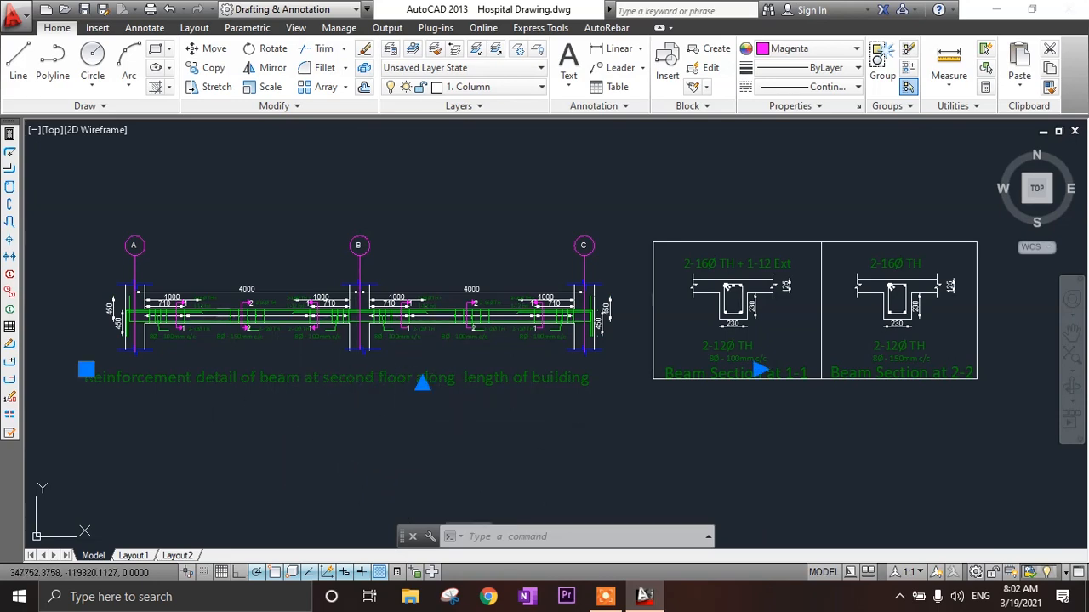
{"action": "double_click", "coordinate": [327, 381]}
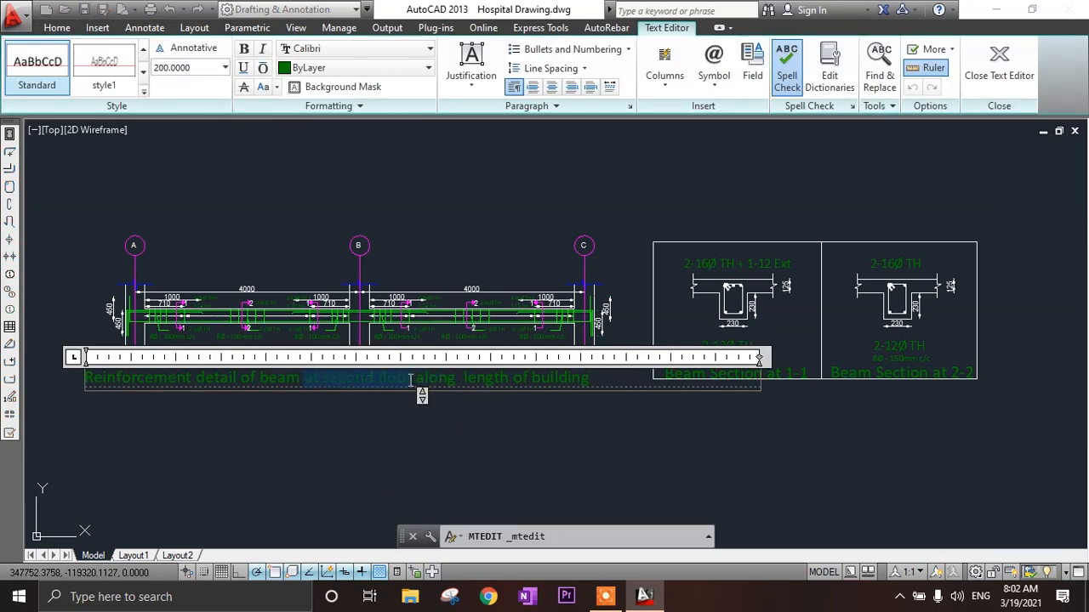
{"action": "left_click", "coordinate": [426, 453]}
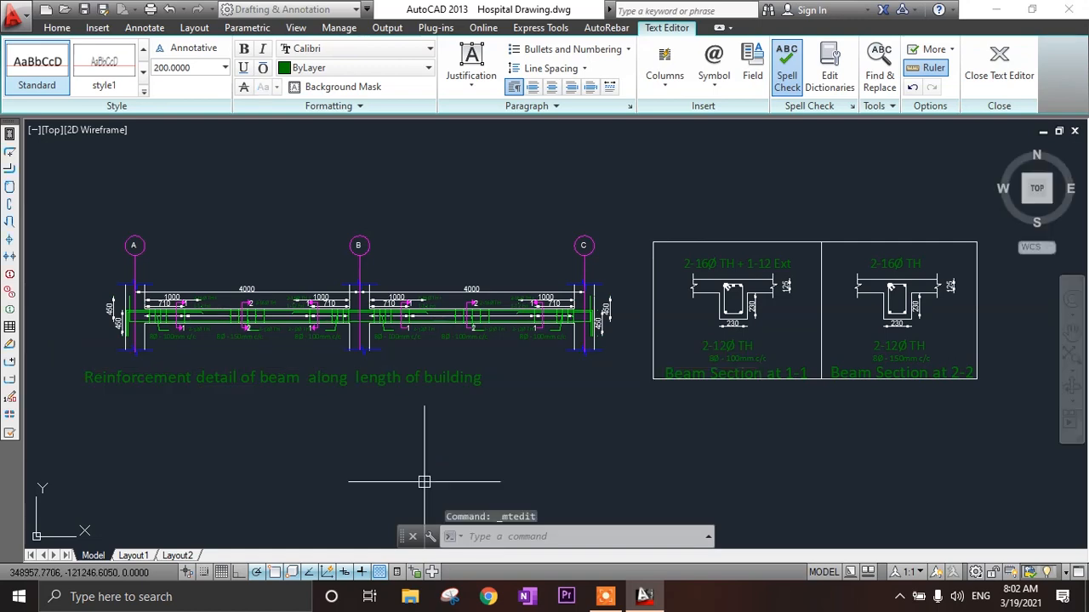
- Move the title horizontally so it starts beneath the centre of column A
{"action": "left_click", "coordinate": [86, 370]}
{"action": "left_click", "coordinate": [136, 369]}
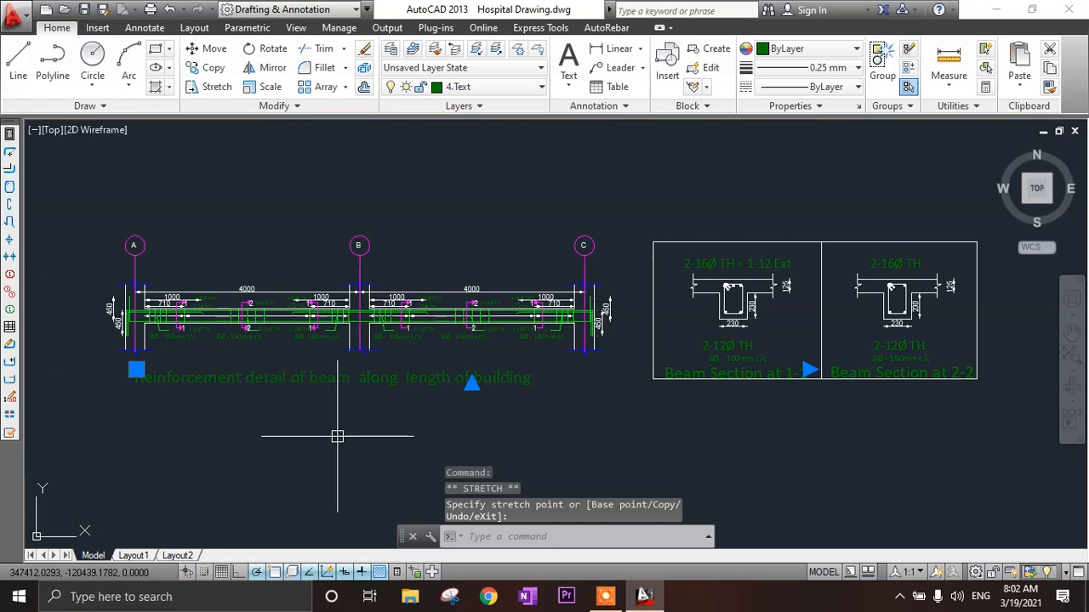
{"action": "key", "text": "Escape"}
{"action": "key", "text": "Escape"}
{"action": "middle_click_drag", "start_coordinate": [500, 420], "coordinate": [500, 434]}
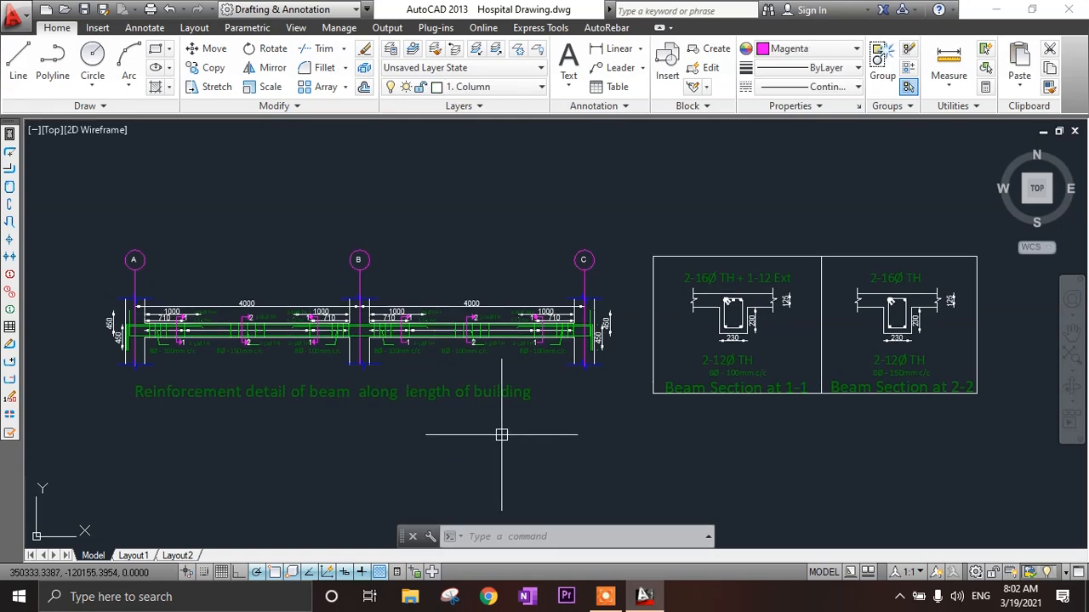